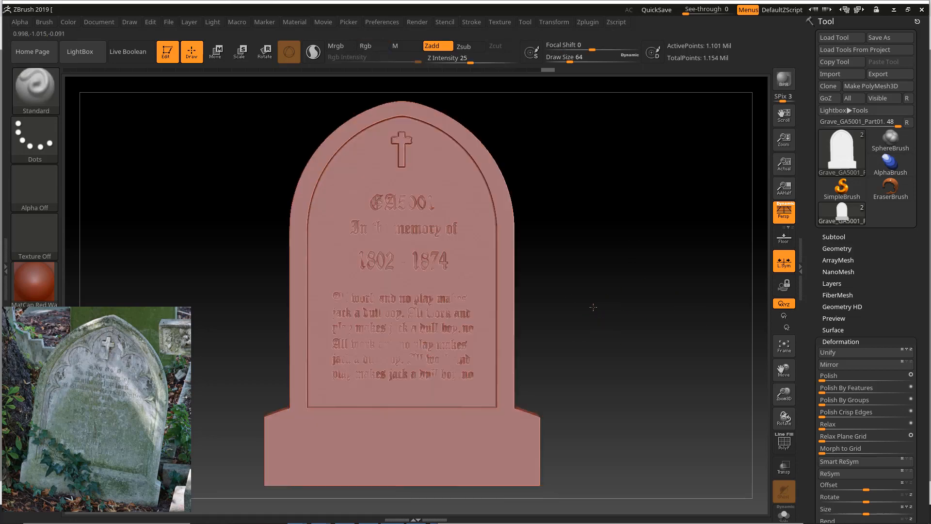
Step: Examine the gravestone's polygroups by toggling the polyframe display while viewing the front from slightly different angles
{"action": "left_click_drag", "start_coordinate": [593, 307], "coordinate": [627, 294]}
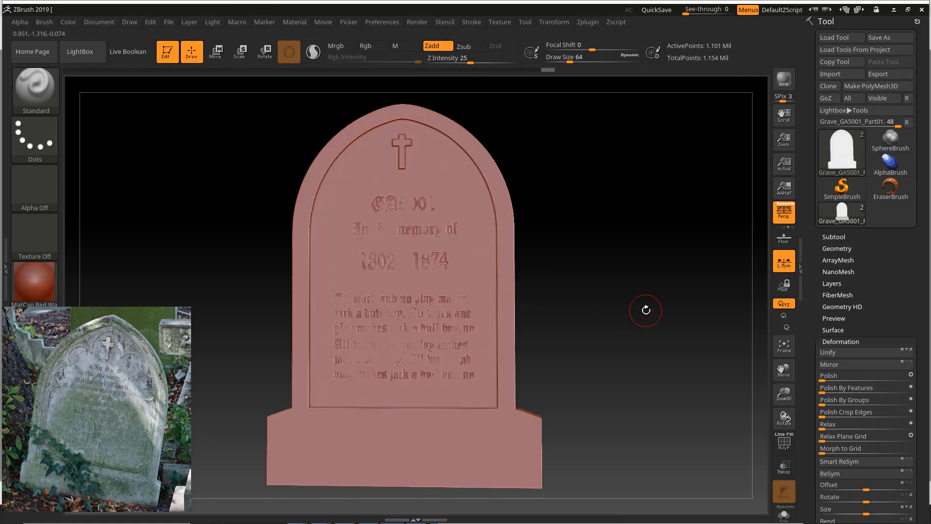
{"action": "left_click", "coordinate": [785, 442]}
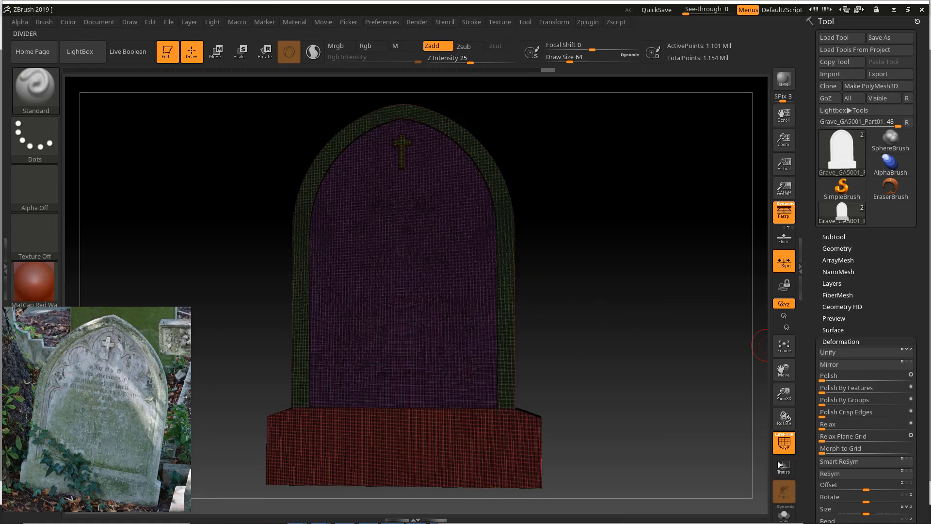
{"action": "left_click_drag", "start_coordinate": [658, 392], "coordinate": [660, 383]}
{"action": "left_click", "coordinate": [785, 442]}
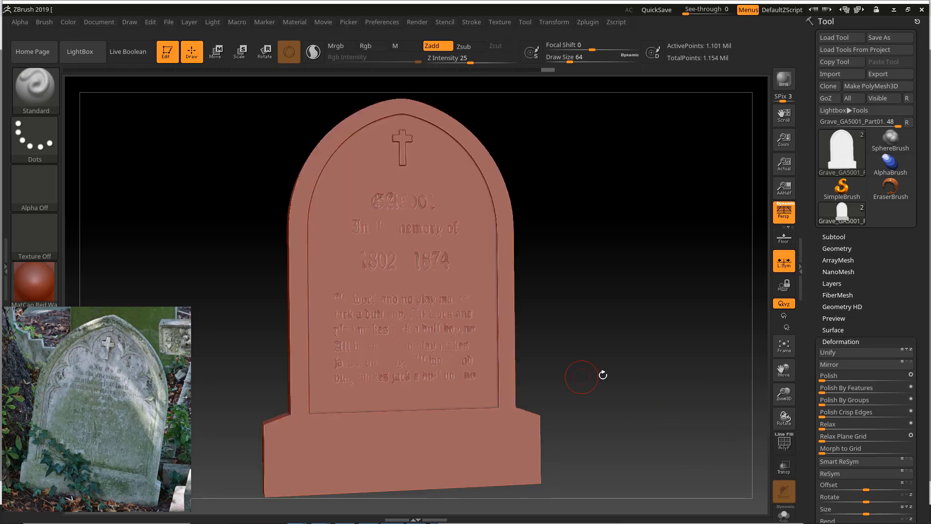
{"action": "key", "text": "shift+f"}
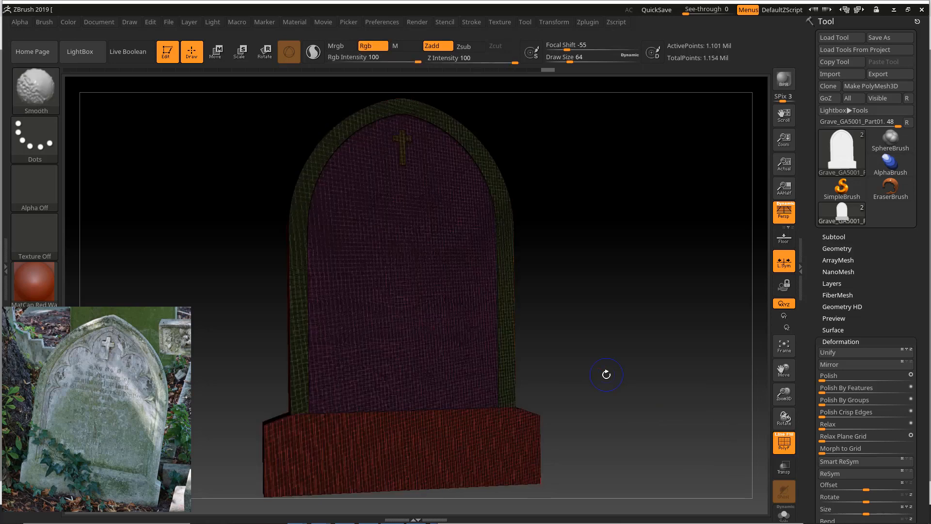
{"action": "key", "text": "shift+f"}
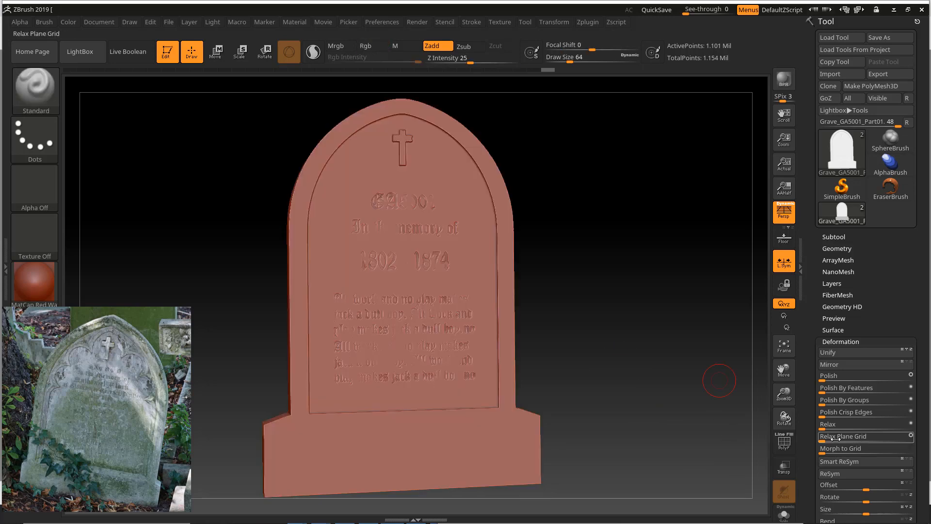
{"action": "key", "text": "shift+f"}
{"action": "key", "text": "shift+f"}
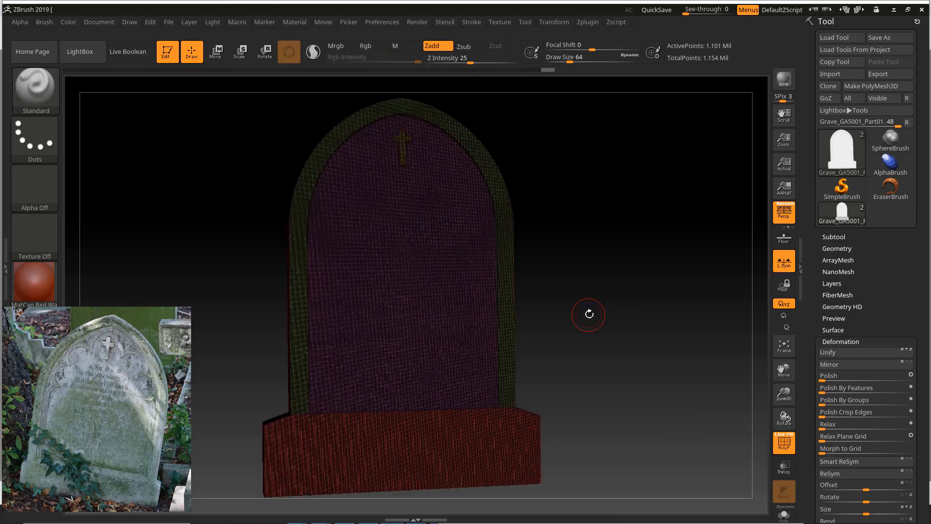
{"action": "left_click_drag", "start_coordinate": [600, 289], "coordinate": [600, 281]}
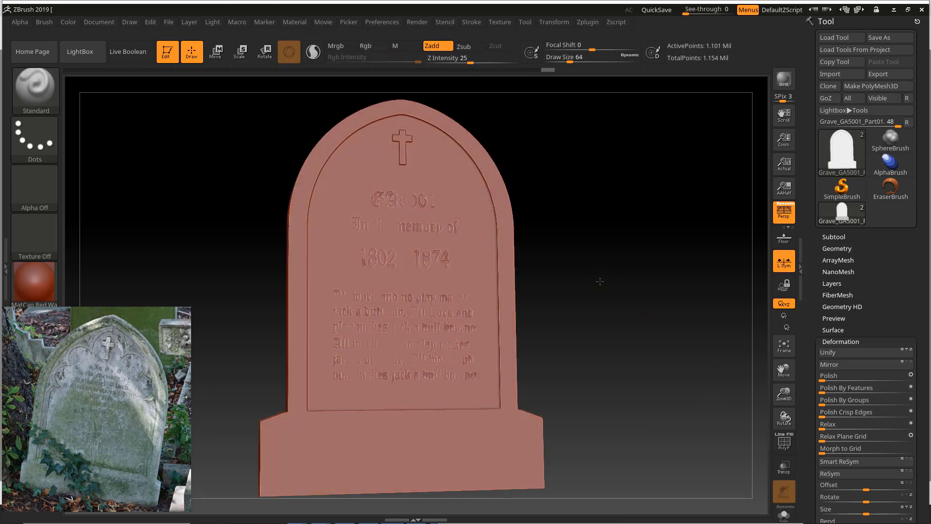
{"action": "key", "text": "shift+f"}
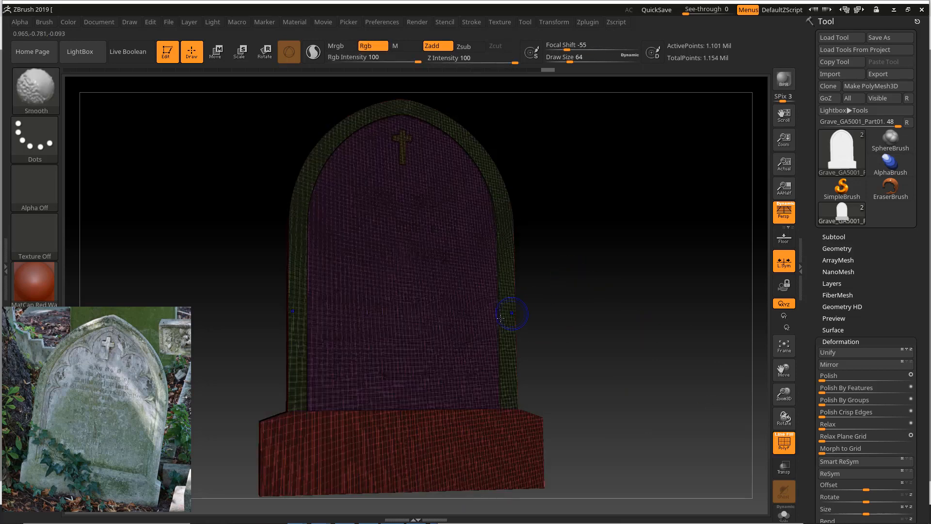
{"action": "left_click_drag", "start_coordinate": [616, 282], "coordinate": [610, 292]}
Step: Isolate the inscribed front panel's polygroup by hiding the rest of the gravestone, and turn off the polyframe display
{"action": "key", "text": "ctrl"}
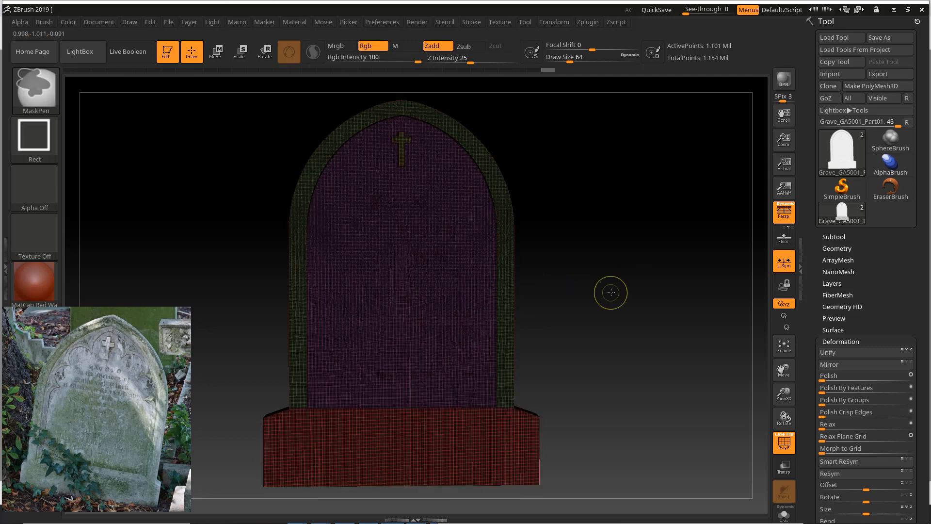
{"action": "left_click", "coordinate": [478, 291], "text": "ctrl+shift"}
{"action": "mouse_move", "coordinate": [541, 270]}
{"action": "left_mouse_down"}
{"action": "mouse_move", "coordinate": [553, 265]}
{"action": "mouse_move", "coordinate": [557, 291]}
{"action": "mouse_move", "coordinate": [582, 288]}
{"action": "mouse_move", "coordinate": [575, 284]}
{"action": "mouse_move", "coordinate": [576, 297]}
{"action": "mouse_move", "coordinate": [590, 303]}
{"action": "mouse_move", "coordinate": [705, 295]}
{"action": "mouse_move", "coordinate": [683, 297]}
{"action": "mouse_move", "coordinate": [737, 339]}
{"action": "mouse_move", "coordinate": [707, 332]}
{"action": "left_mouse_up"}
{"action": "key", "text": "ctrl"}
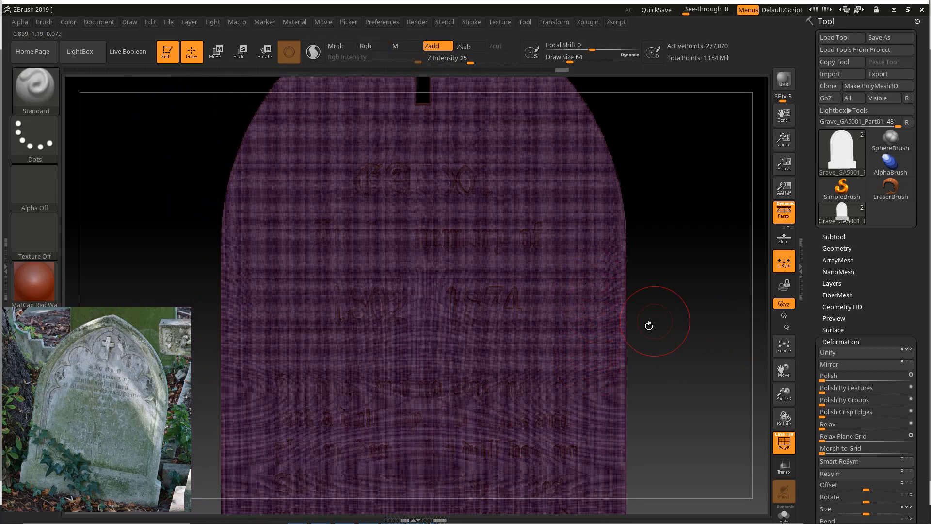
{"action": "mouse_move", "coordinate": [669, 339]}
{"action": "right_mouse_down", "text": "alt"}
{"action": "mouse_move", "coordinate": [681, 318]}
{"action": "mouse_move", "coordinate": [638, 309]}
{"action": "right_mouse_up", "text": "alt"}
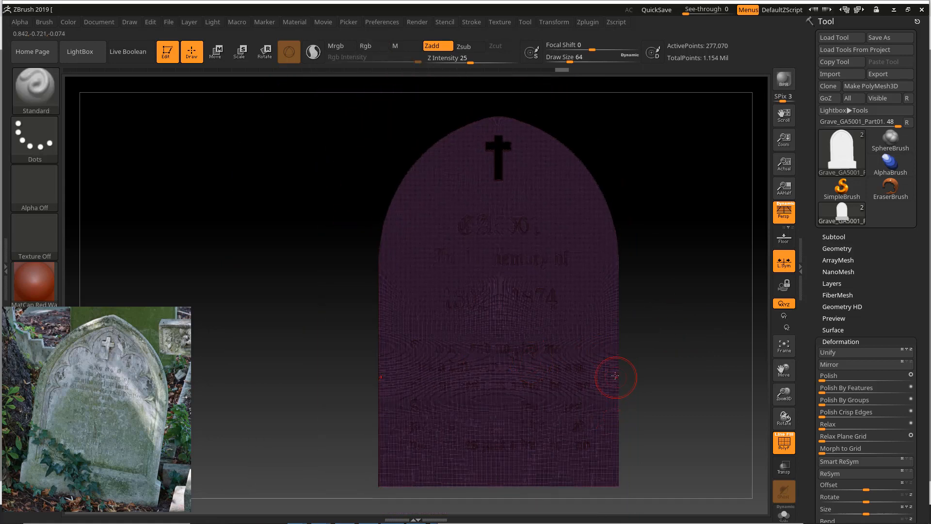
{"action": "left_click", "coordinate": [783, 440]}
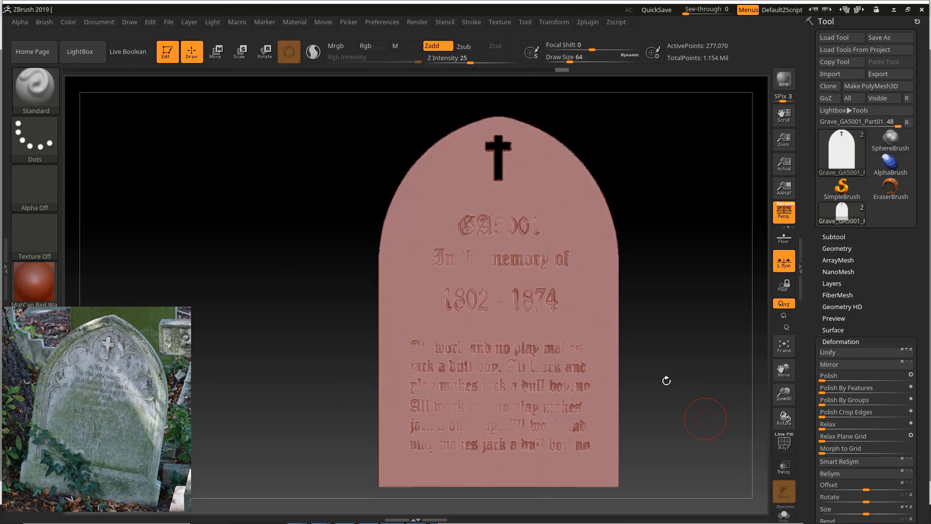
{"action": "key", "text": "ctrl"}
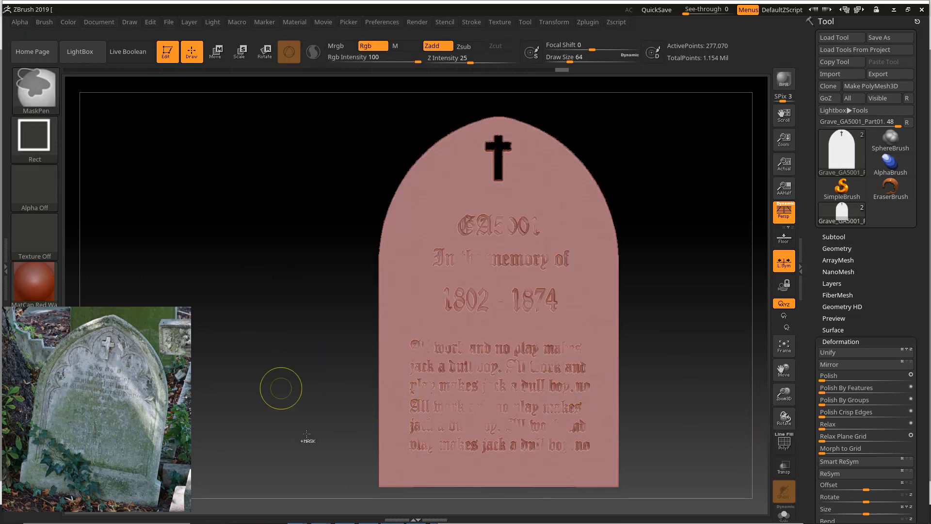
{"action": "left_click_drag", "start_coordinate": [366, 492], "coordinate": [400, 218], "text": "ctrl"}
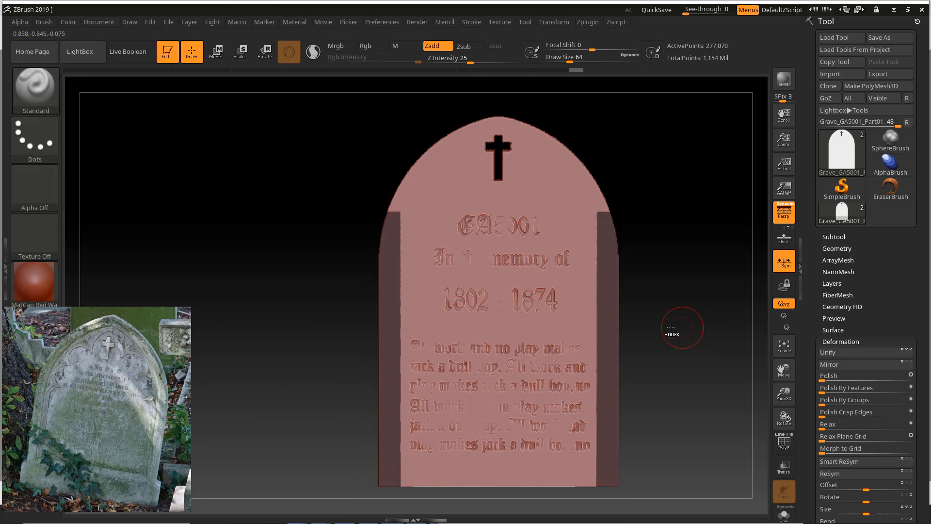
{"action": "left_click_drag", "start_coordinate": [671, 328], "coordinate": [702, 366], "text": "ctrl"}
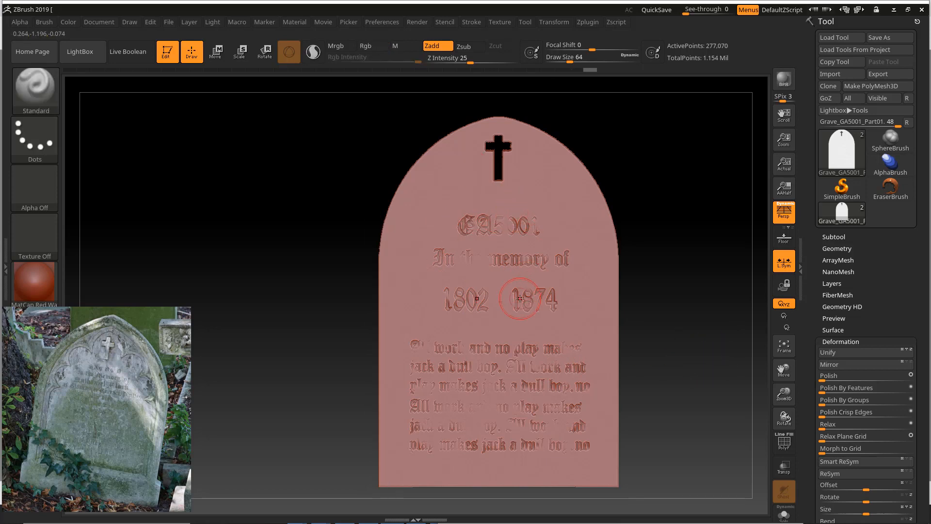
Step: Set the mask stroke to Circle and mask a circle around the cross plus a mirrored pair of overlapping circles below it
{"action": "key", "text": "ctrl"}
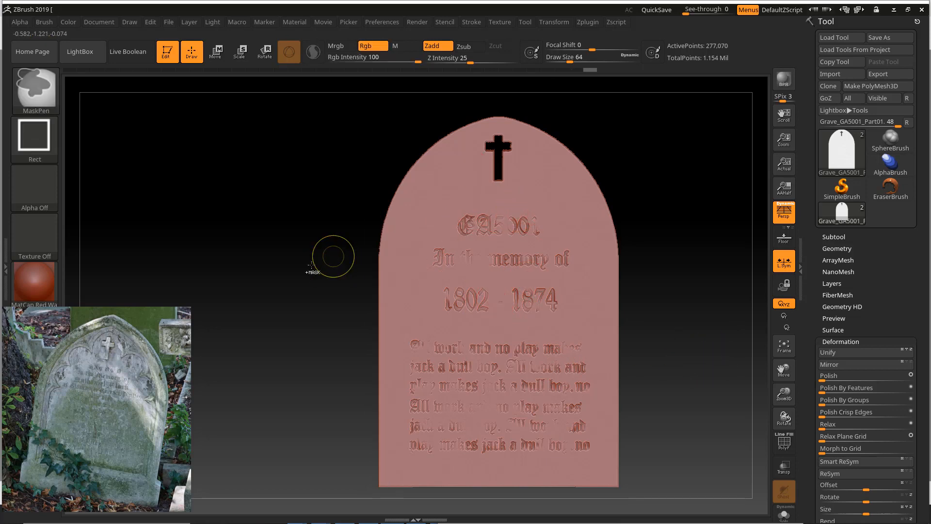
{"action": "left_click", "coordinate": [31, 147]}
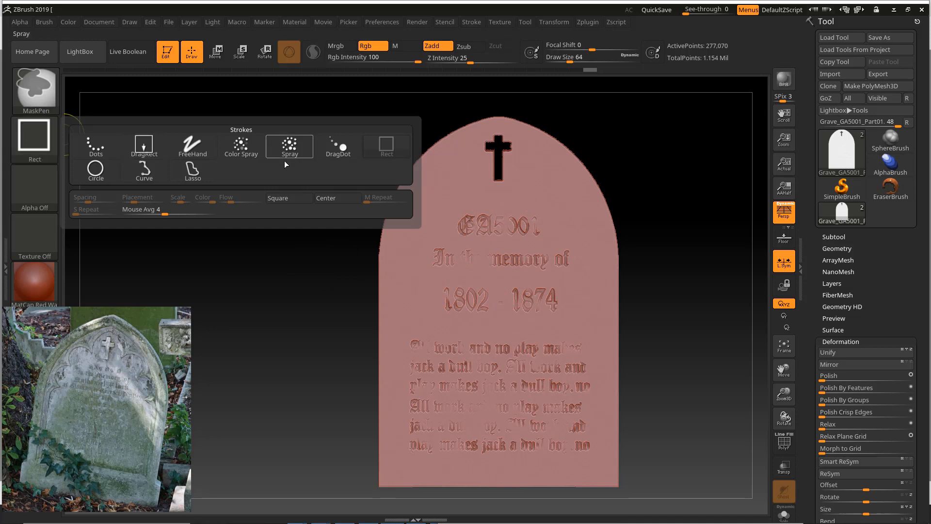
{"action": "left_click", "coordinate": [96, 170]}
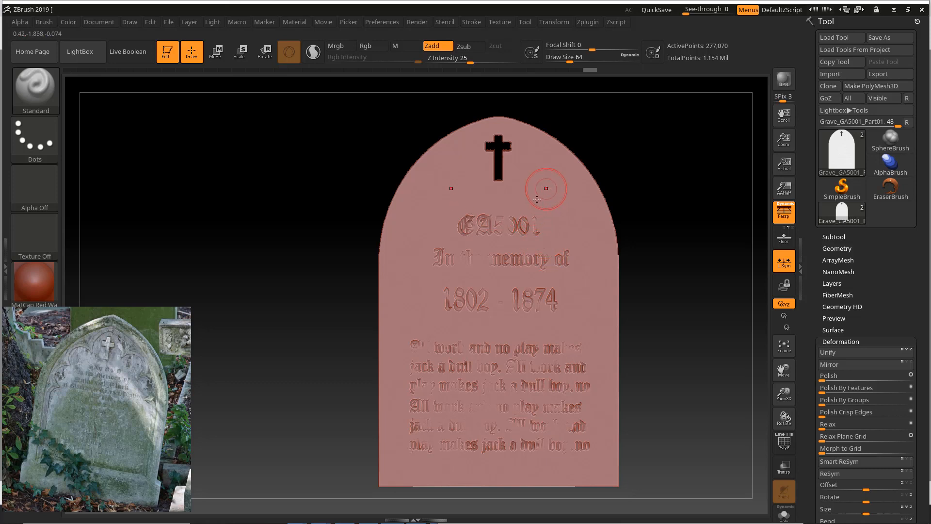
{"action": "left_click", "coordinate": [554, 22]}
{"action": "key", "text": "ctrl"}
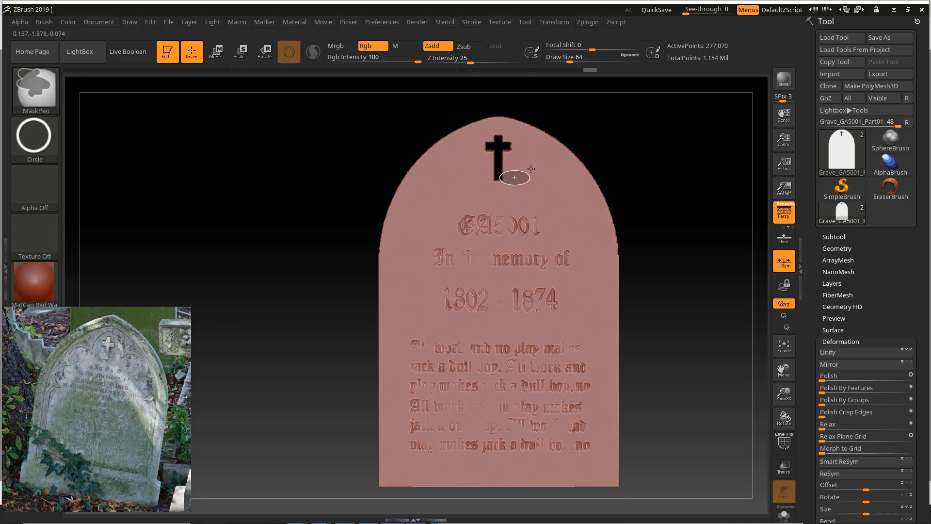
{"action": "left_click_drag", "start_coordinate": [531, 169], "coordinate": [544, 129], "text": "ctrl"}
{"action": "key", "text": "space"}
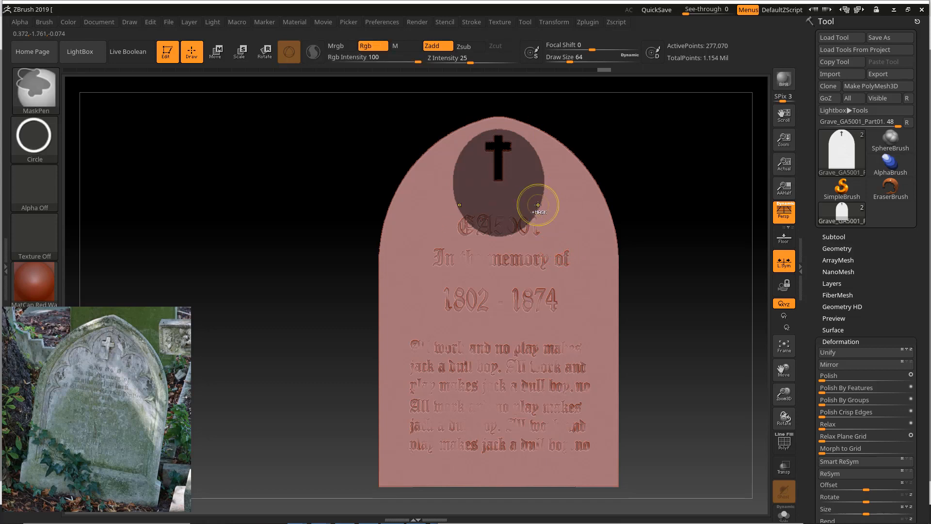
{"action": "left_click_drag", "start_coordinate": [538, 205], "coordinate": [589, 262], "text": "ctrl"}
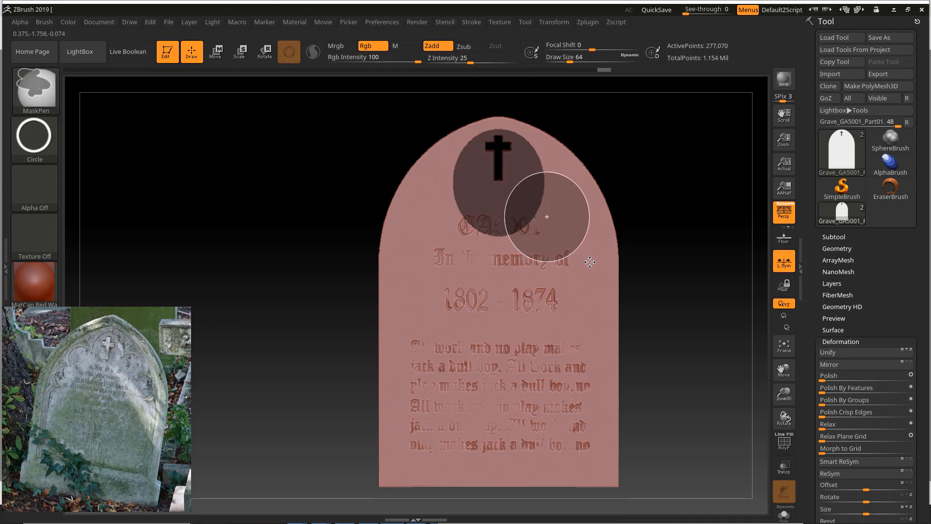
{"action": "left_click_drag", "start_coordinate": [591, 261], "coordinate": [593, 261], "text": "ctrl"}
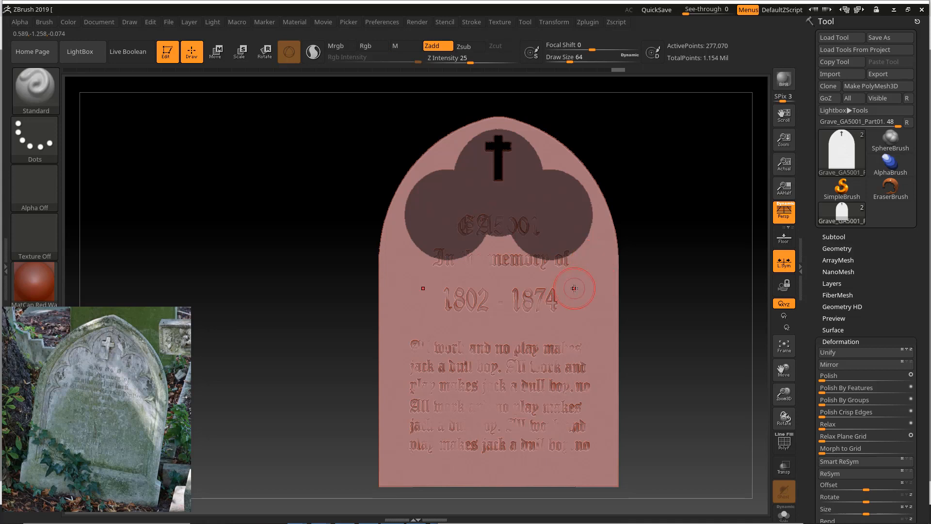
{"action": "left_click_drag", "start_coordinate": [542, 306], "coordinate": [599, 235], "text": "ctrl"}
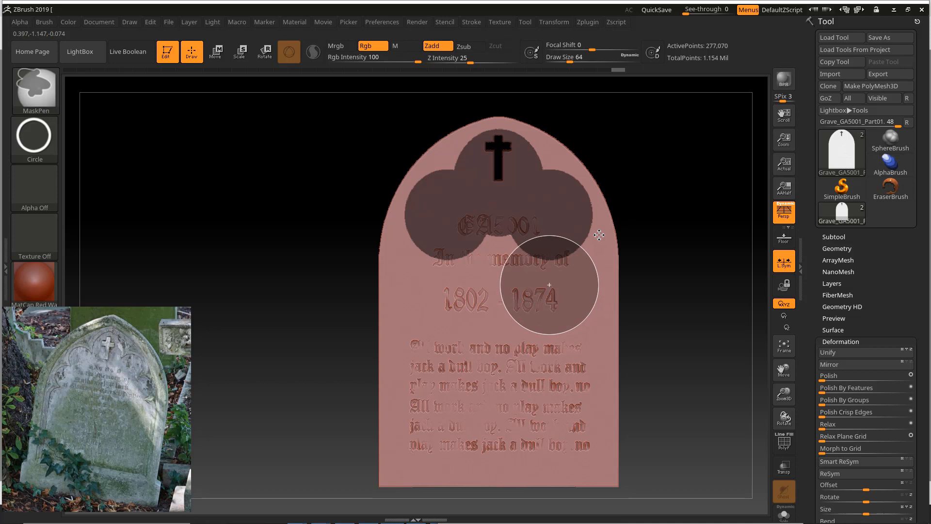
{"action": "left_click_drag", "start_coordinate": [599, 235], "coordinate": [604, 235], "text": "ctrl"}
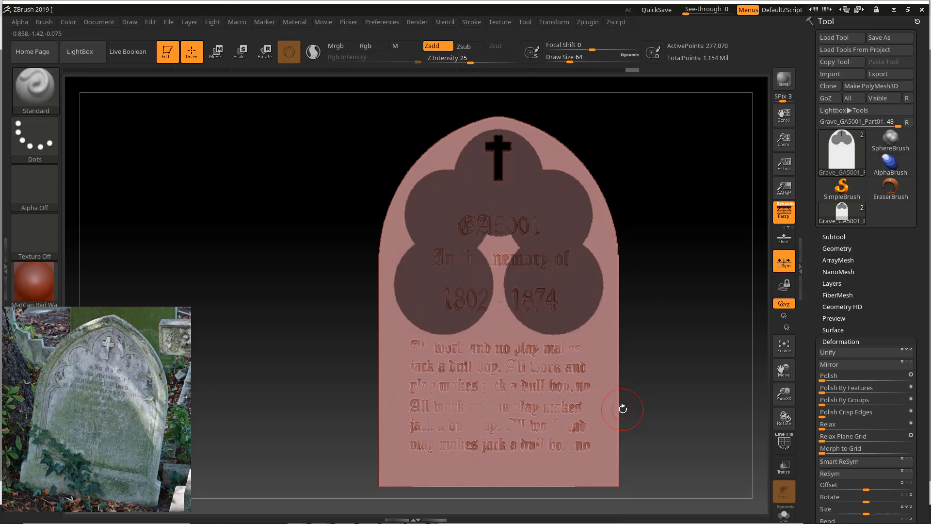
{"action": "key", "text": "ctrl"}
{"action": "key", "text": "ctrl+z"}
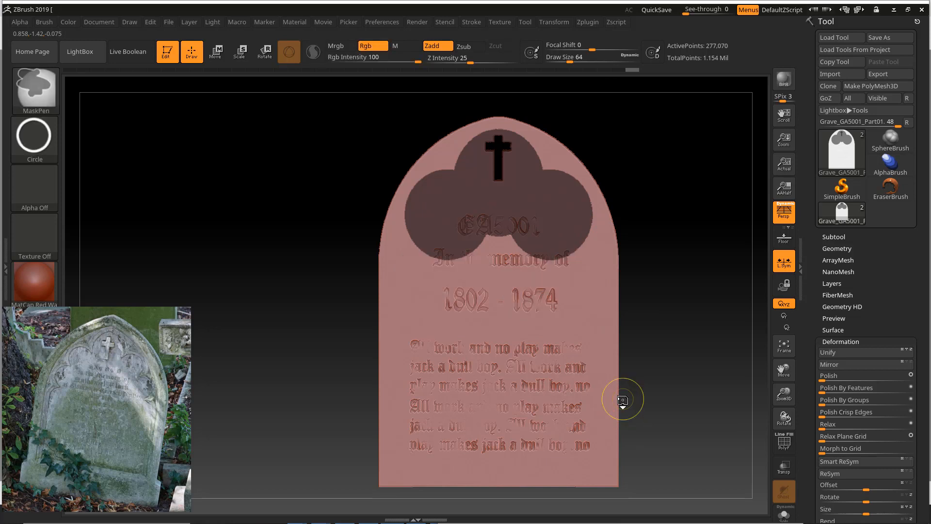
Step: Mask a smaller mirrored pair of circles beside the dates and fill the panel's centre with elongated ellipses below the trefoil
{"action": "mouse_move", "coordinate": [592, 269]}
{"action": "left_mouse_down", "text": "ctrl"}
{"action": "mouse_move", "coordinate": [628, 226]}
{"action": "mouse_move", "coordinate": [624, 239]}
{"action": "mouse_move", "coordinate": [603, 231]}
{"action": "mouse_move", "coordinate": [604, 244]}
{"action": "left_mouse_up", "text": "ctrl"}
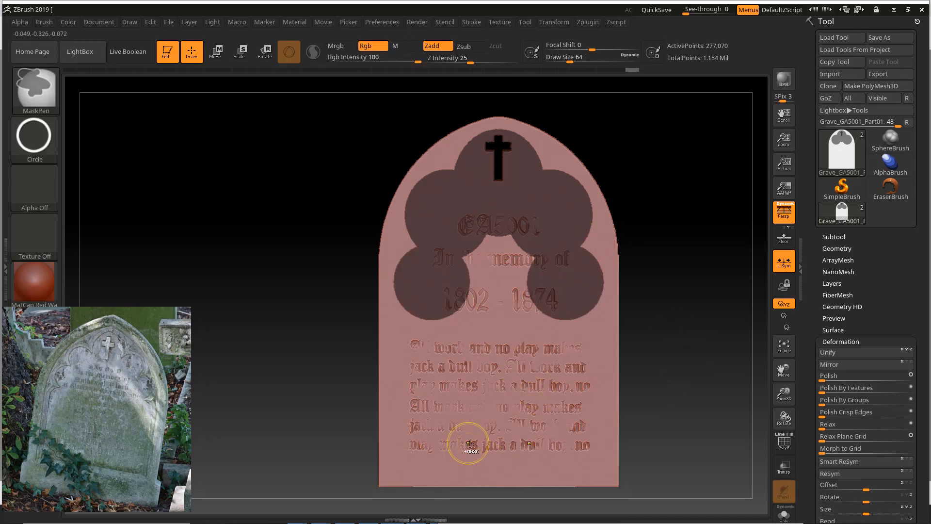
{"action": "left_click_drag", "start_coordinate": [518, 327], "coordinate": [568, 228], "text": "ctrl"}
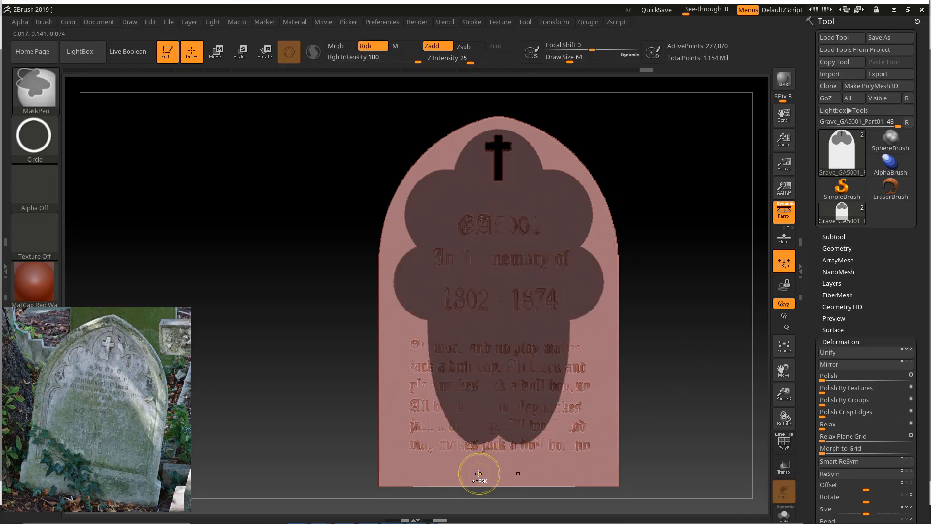
{"action": "left_click_drag", "start_coordinate": [496, 438], "coordinate": [513, 405], "text": "ctrl"}
Step: Switch the mask stroke to Rect and mask the panel from the lower circles' outer edges down to its bottom edge
{"action": "key", "text": "ctrl"}
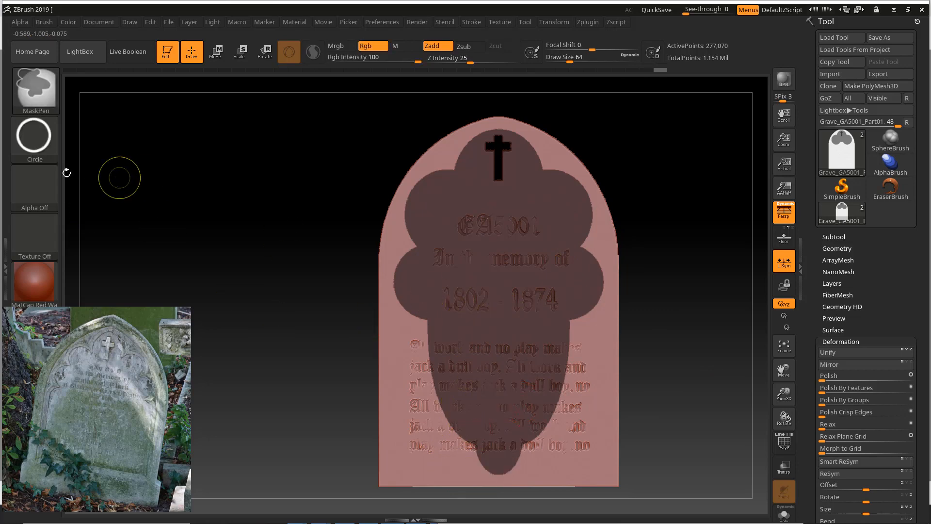
{"action": "left_click", "coordinate": [38, 145]}
{"action": "left_click", "coordinate": [40, 150]}
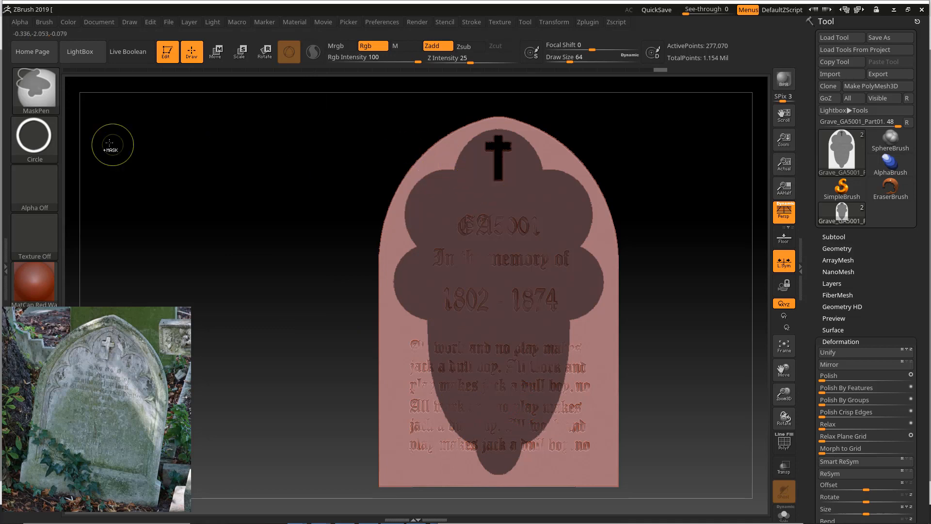
{"action": "left_click", "coordinate": [34, 138]}
{"action": "left_click", "coordinate": [386, 144]}
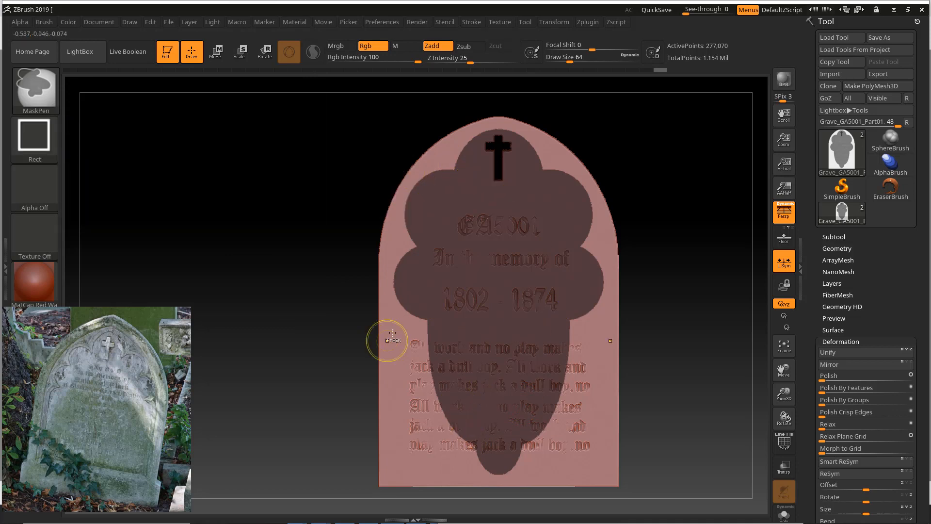
{"action": "mouse_move", "coordinate": [395, 280]}
{"action": "left_mouse_down", "text": "ctrl"}
{"action": "mouse_move", "coordinate": [554, 480]}
{"action": "mouse_move", "coordinate": [557, 499]}
{"action": "mouse_move", "coordinate": [603, 501]}
{"action": "left_mouse_up", "text": "ctrl"}
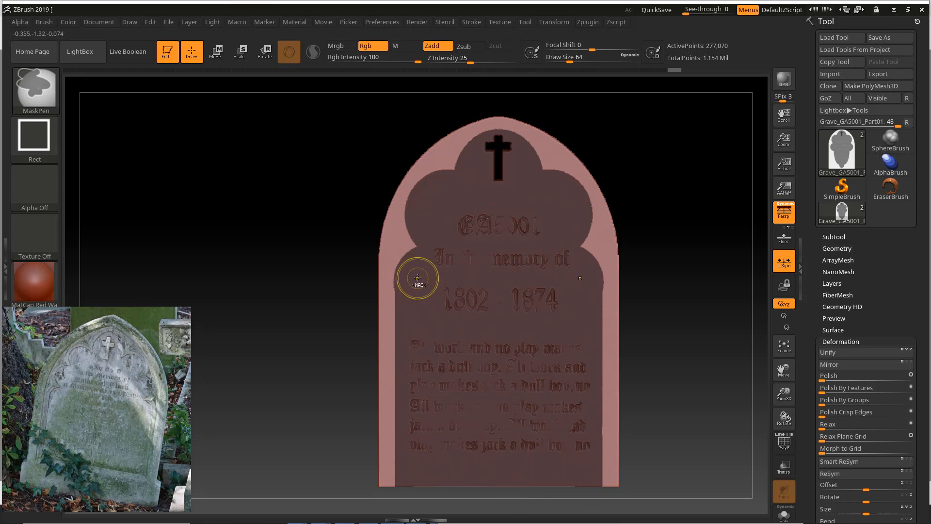
{"action": "left_click_drag", "start_coordinate": [398, 276], "coordinate": [394, 508], "text": "ctrl"}
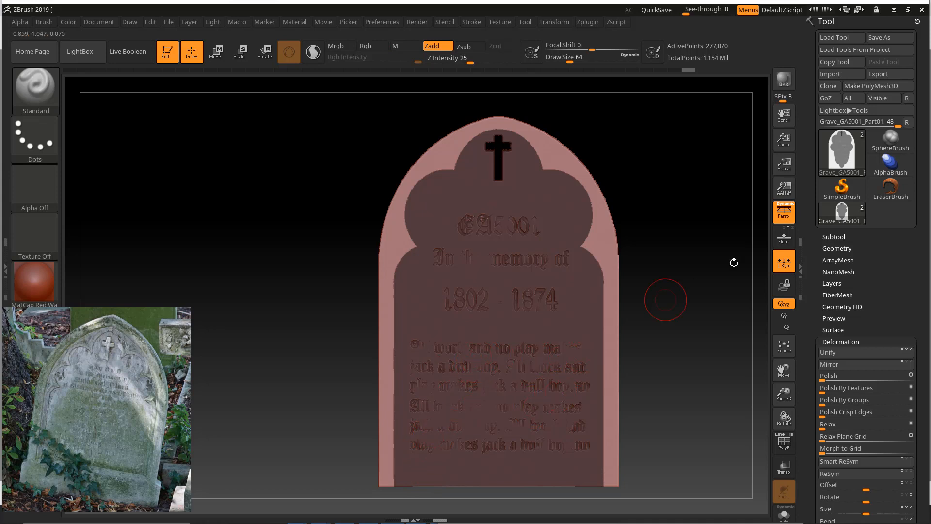
Step: Invert the mask so that only the border around the trefoil-topped shape is protected, and view the panel at an angle
{"action": "mouse_move", "coordinate": [672, 272]}
{"action": "left_mouse_down"}
{"action": "mouse_move", "coordinate": [721, 226]}
{"action": "mouse_move", "coordinate": [686, 270]}
{"action": "left_mouse_up"}
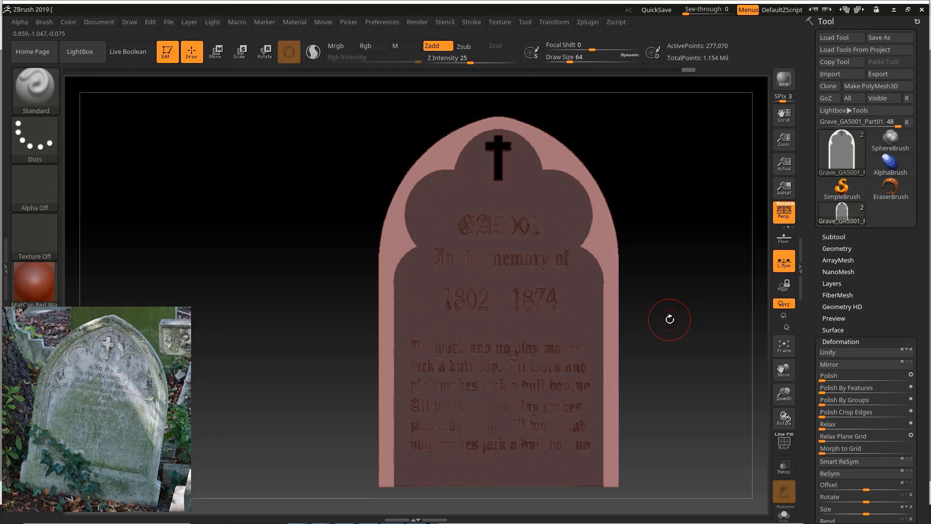
{"action": "left_click", "coordinate": [670, 254], "text": "ctrl"}
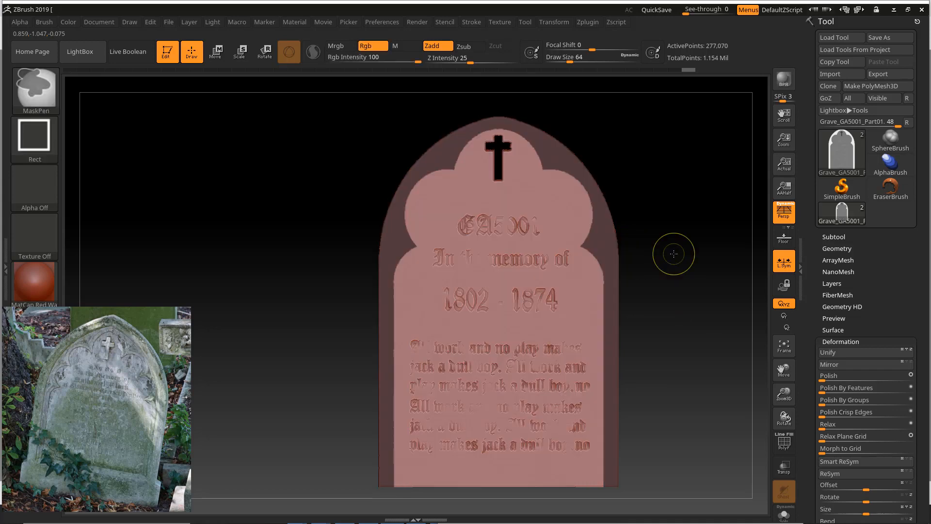
{"action": "left_click_drag", "start_coordinate": [669, 227], "coordinate": [698, 209]}
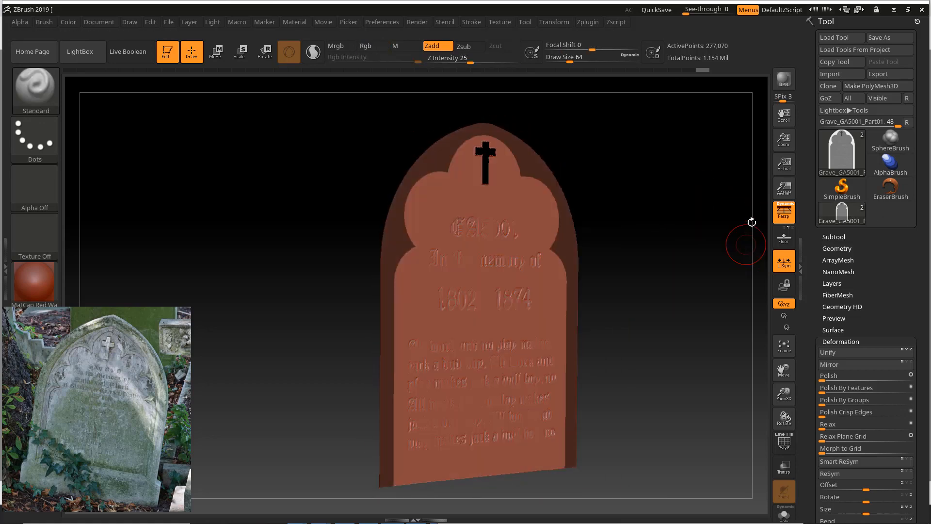
Step: Bring up the mask extraction settings for the gravestone subtool
{"action": "left_click_drag", "start_coordinate": [744, 245], "coordinate": [737, 225]}
{"action": "left_click", "coordinate": [845, 237]}
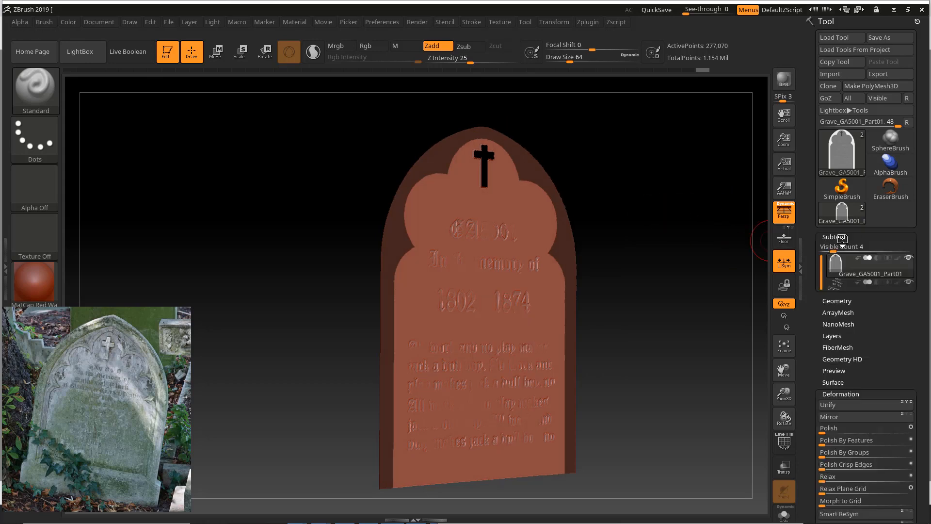
{"action": "scroll", "coordinate": [921, 371], "scroll_direction": "down", "scroll_amount": 2}
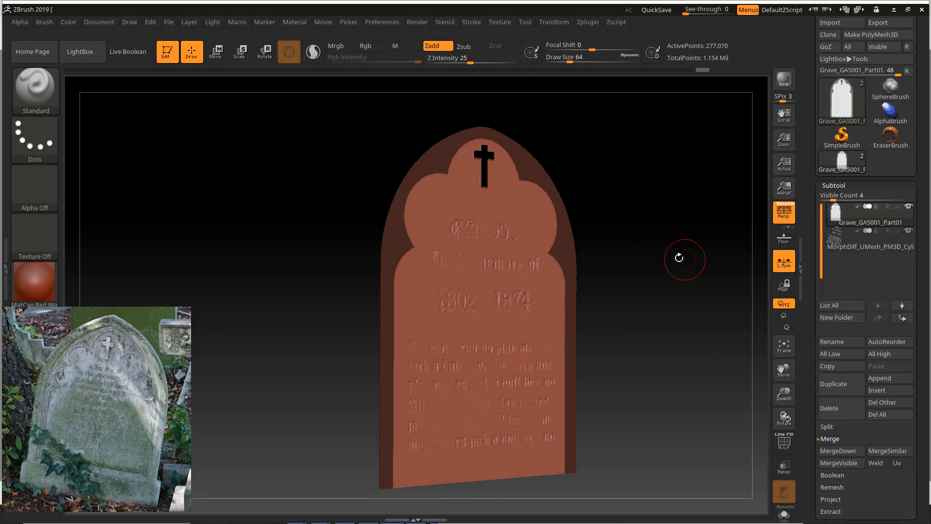
{"action": "left_click_drag", "start_coordinate": [675, 258], "coordinate": [664, 254], "text": "shift"}
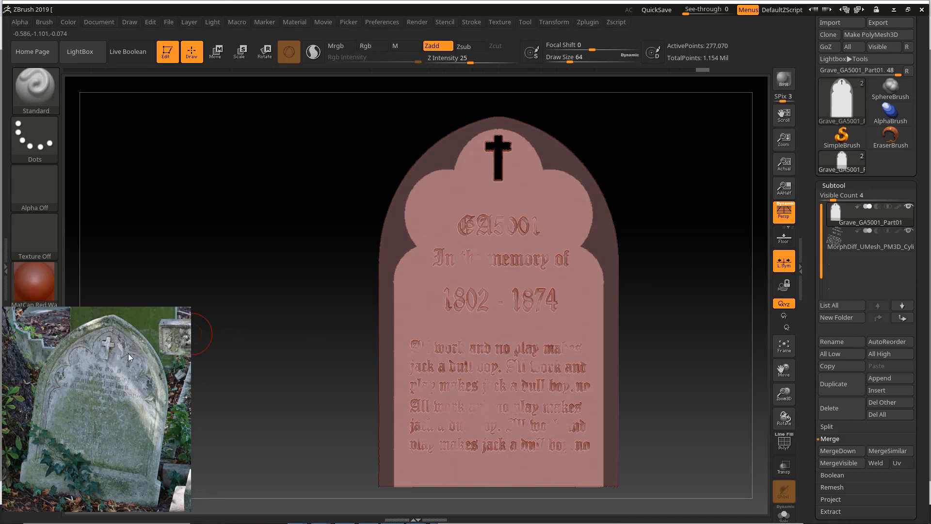
{"action": "left_click_drag", "start_coordinate": [623, 156], "coordinate": [645, 174]}
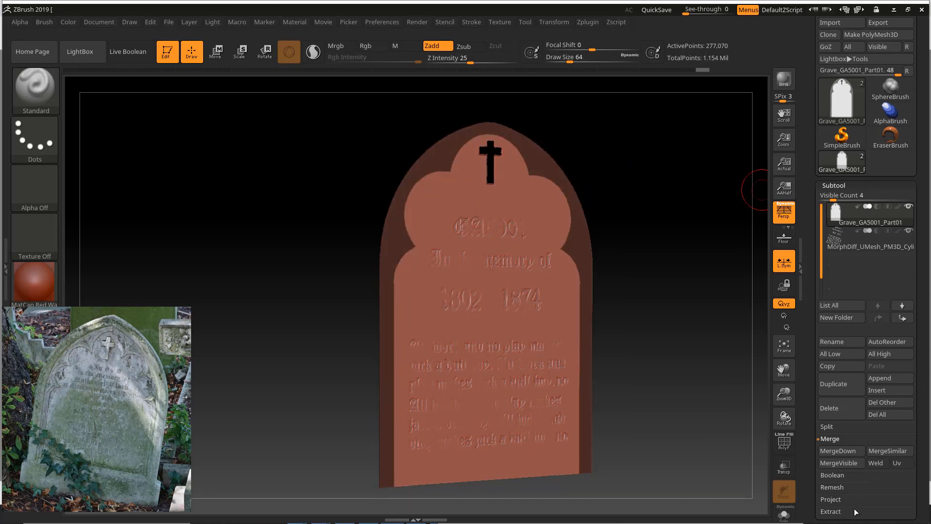
{"action": "left_click", "coordinate": [831, 511]}
{"action": "scroll", "coordinate": [920, 448], "scroll_direction": "down", "scroll_amount": 3}
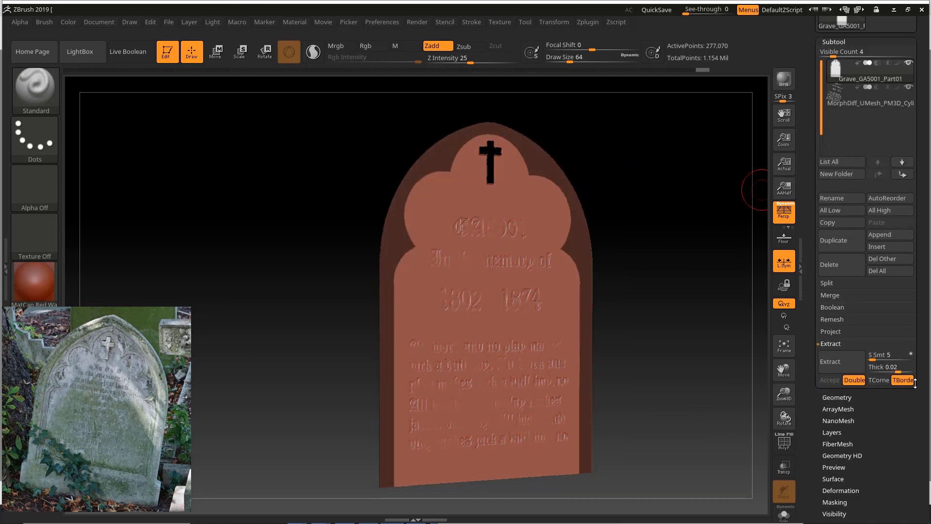
Step: Preview extracting the masked border around the trefoil-topped shape at thicknesses of 0.02 and 0.03
{"action": "left_click", "coordinate": [832, 371]}
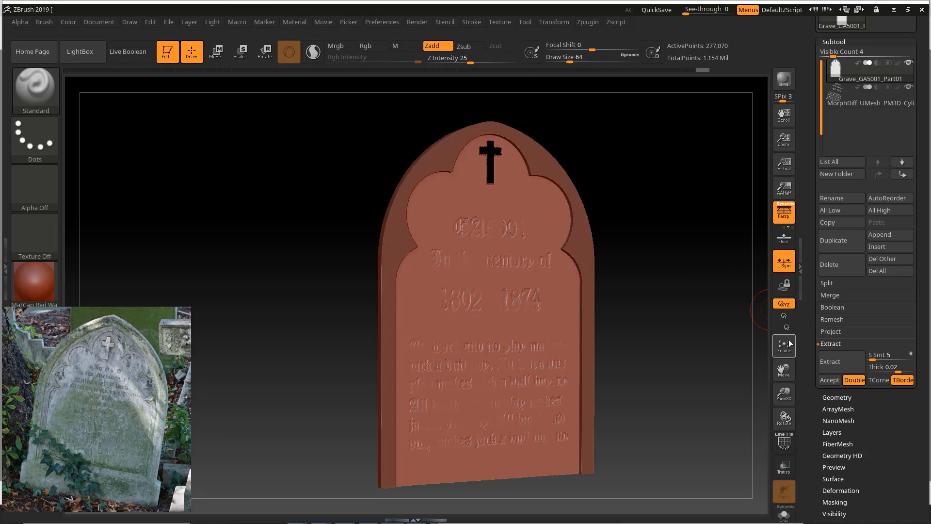
{"action": "mouse_move", "coordinate": [698, 313]}
{"action": "left_mouse_down"}
{"action": "mouse_move", "coordinate": [722, 314]}
{"action": "mouse_move", "coordinate": [681, 322]}
{"action": "mouse_move", "coordinate": [690, 323]}
{"action": "left_mouse_up"}
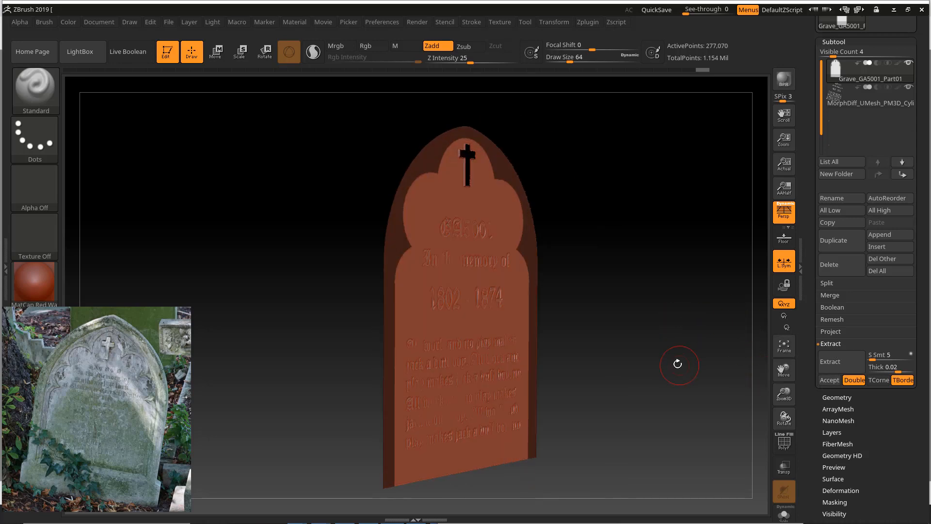
{"action": "left_click_drag", "start_coordinate": [677, 364], "coordinate": [699, 363]}
{"action": "left_click_drag", "start_coordinate": [641, 330], "coordinate": [663, 306]}
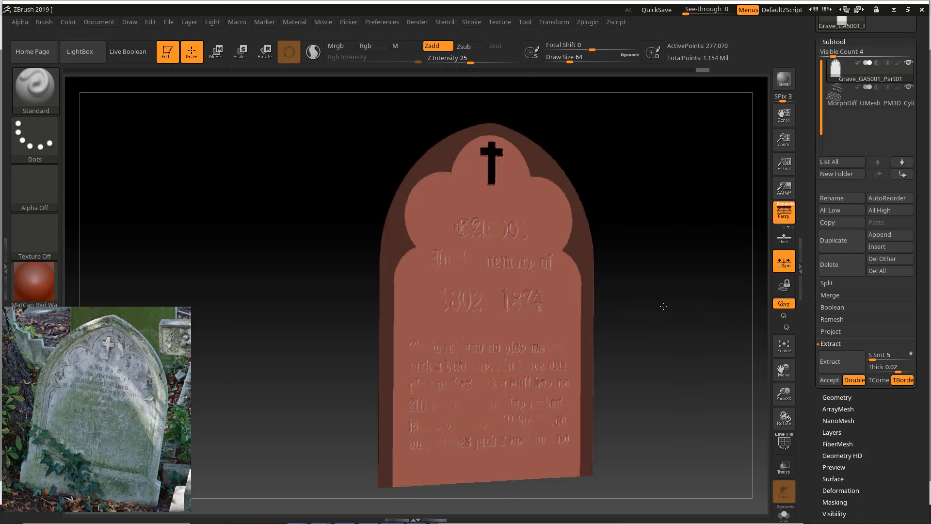
{"action": "left_click", "coordinate": [907, 370]}
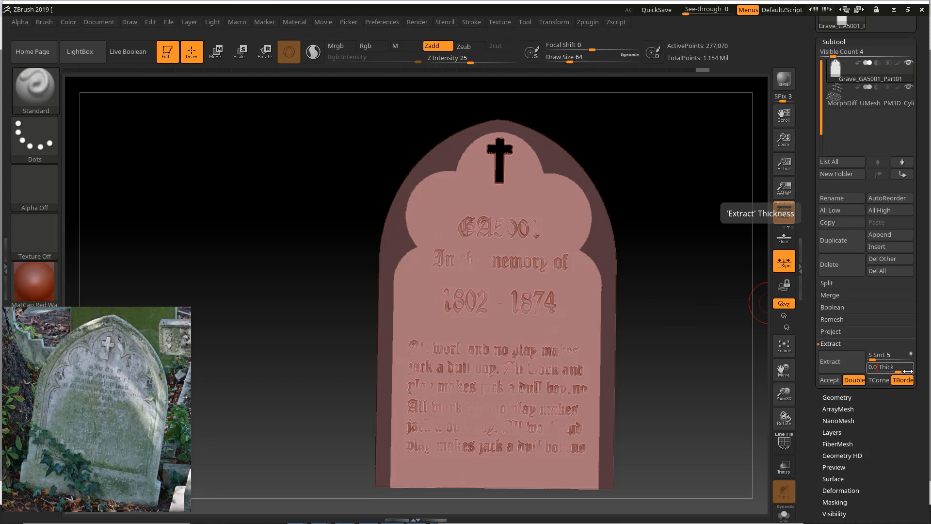
{"action": "type", "text": "0.03"}
{"action": "key", "text": "Return"}
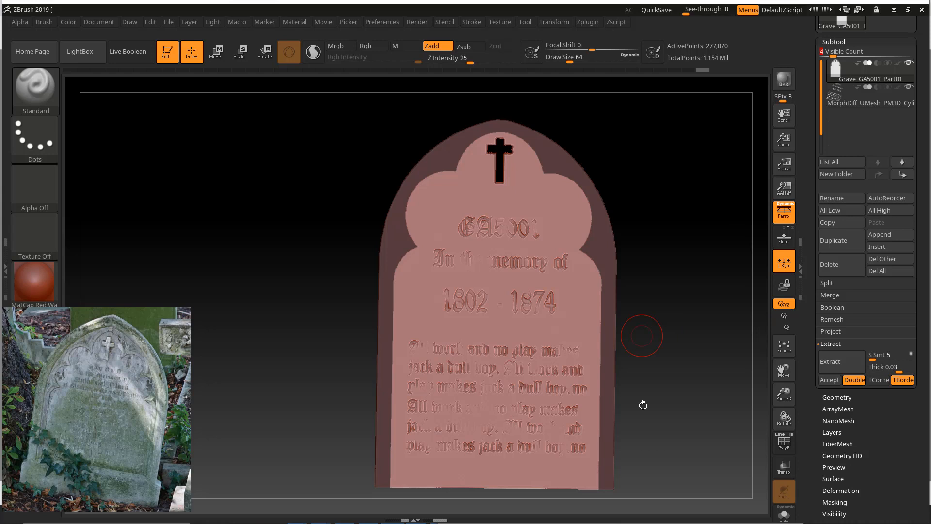
{"action": "left_click", "coordinate": [830, 361]}
{"action": "left_click_drag", "start_coordinate": [699, 323], "coordinate": [714, 324]}
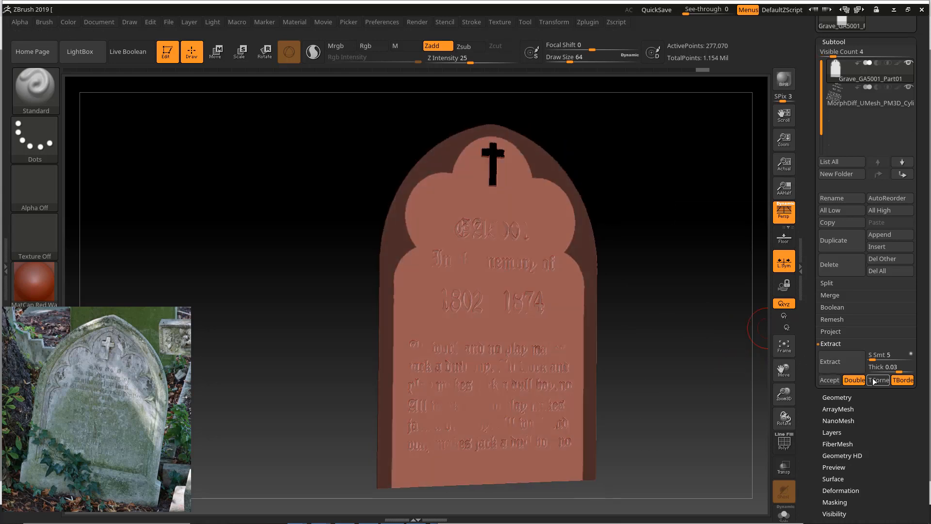
Step: Extract the masked border with a thickness of 0.01 and accept it as a new subtool
{"action": "left_click", "coordinate": [888, 367]}
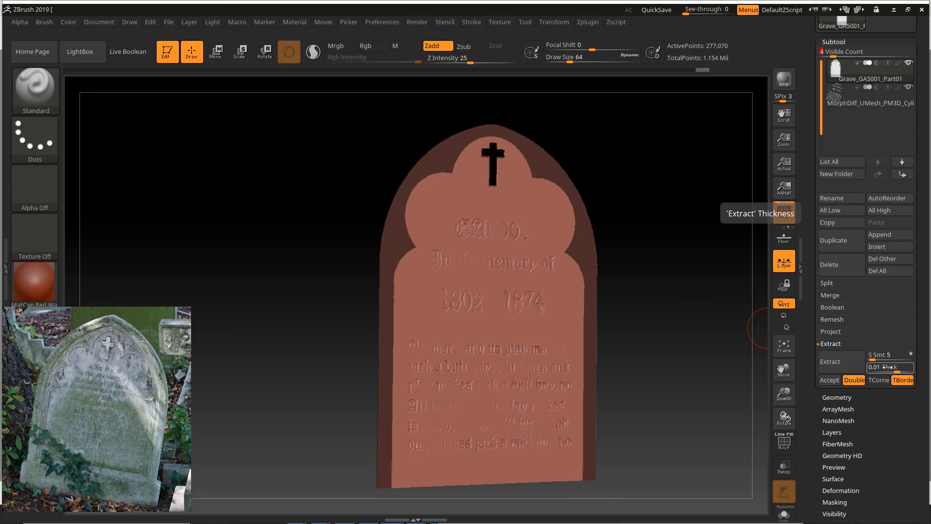
{"action": "key", "text": "Return"}
{"action": "left_click", "coordinate": [841, 361]}
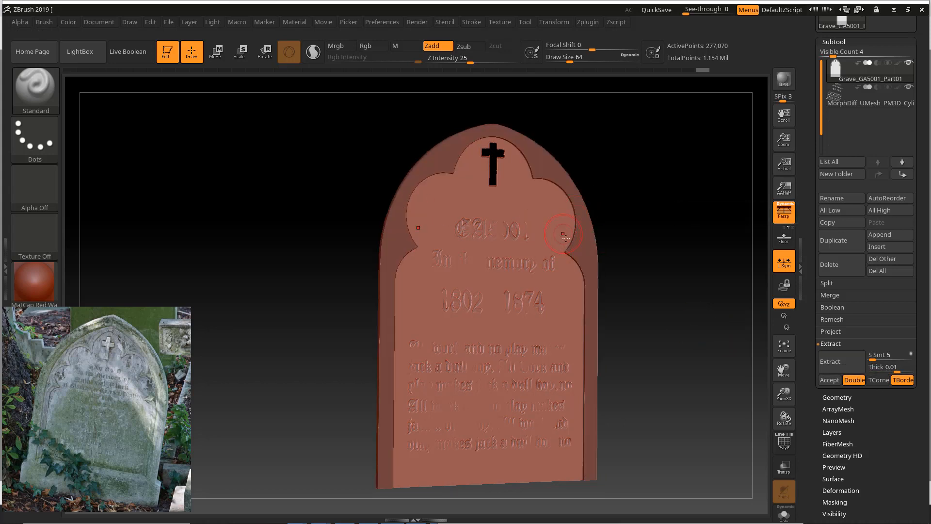
{"action": "left_click", "coordinate": [830, 381]}
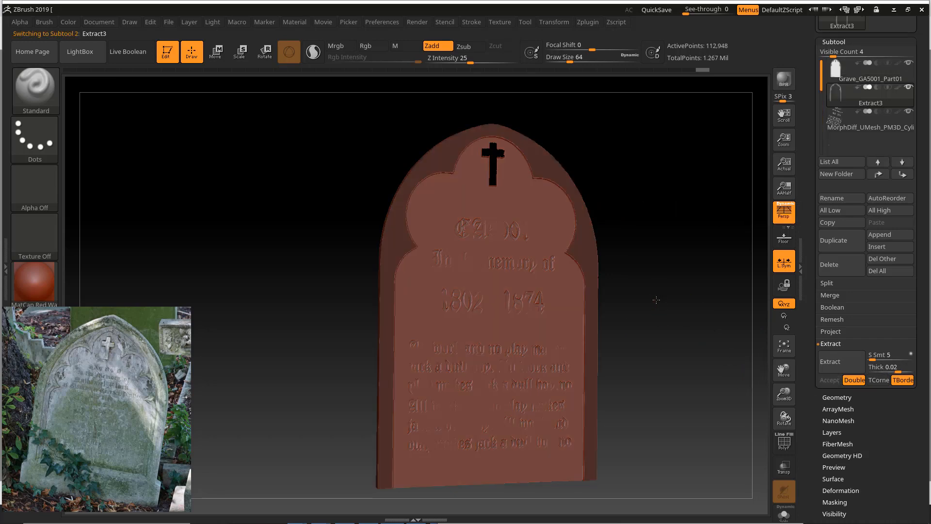
Step: Clear the mask from the extracted border piece and check its relief against the front panel
{"action": "mouse_move", "coordinate": [658, 299]}
{"action": "left_mouse_down"}
{"action": "mouse_move", "coordinate": [668, 297]}
{"action": "mouse_move", "coordinate": [641, 282]}
{"action": "mouse_move", "coordinate": [651, 293]}
{"action": "mouse_move", "coordinate": [672, 290]}
{"action": "left_mouse_up"}
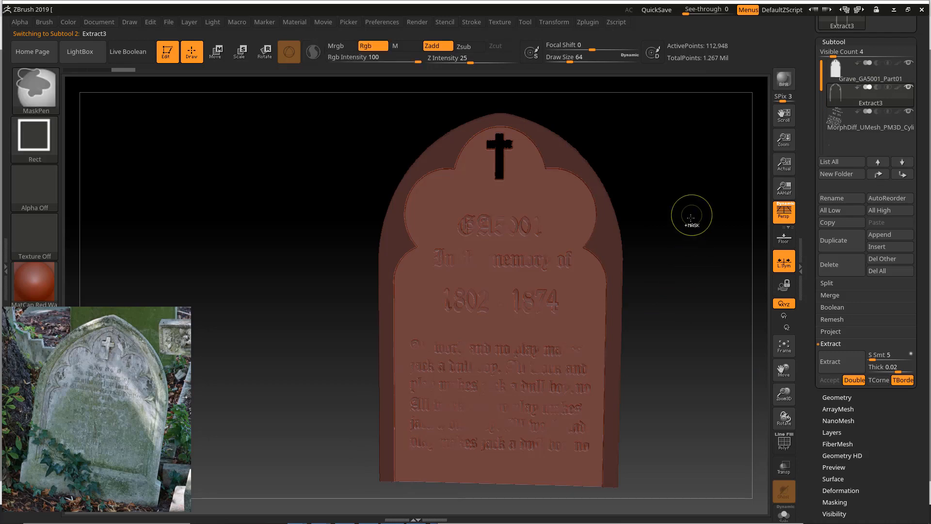
{"action": "left_click_drag", "start_coordinate": [673, 215], "coordinate": [712, 252], "text": "ctrl"}
{"action": "left_click_drag", "start_coordinate": [674, 280], "coordinate": [761, 308]}
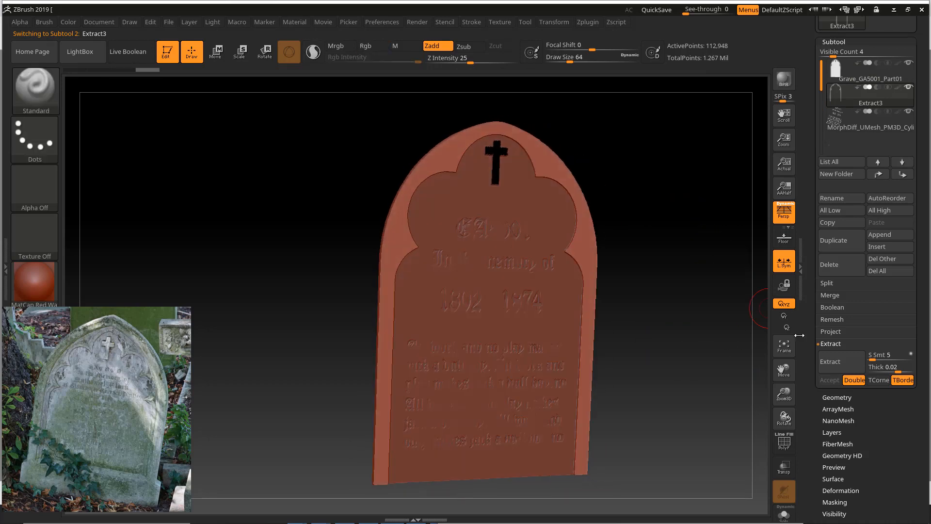
{"action": "left_click_drag", "start_coordinate": [672, 308], "coordinate": [638, 300]}
{"action": "right_click_drag", "start_coordinate": [638, 299], "coordinate": [699, 306], "text": "ctrl"}
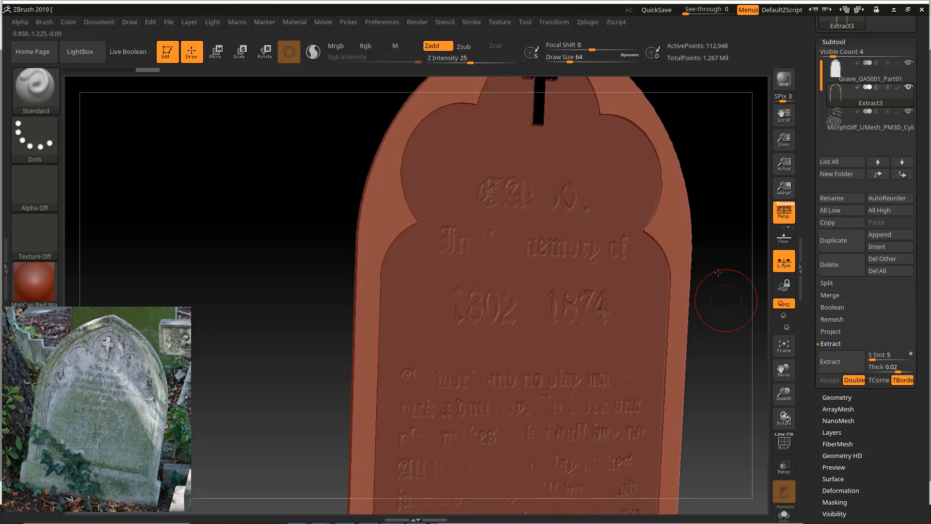
{"action": "left_click_drag", "start_coordinate": [725, 302], "coordinate": [701, 233]}
{"action": "right_click_drag", "start_coordinate": [700, 233], "coordinate": [701, 298]}
{"action": "right_click_drag", "start_coordinate": [268, 294], "coordinate": [185, 257], "text": "alt"}
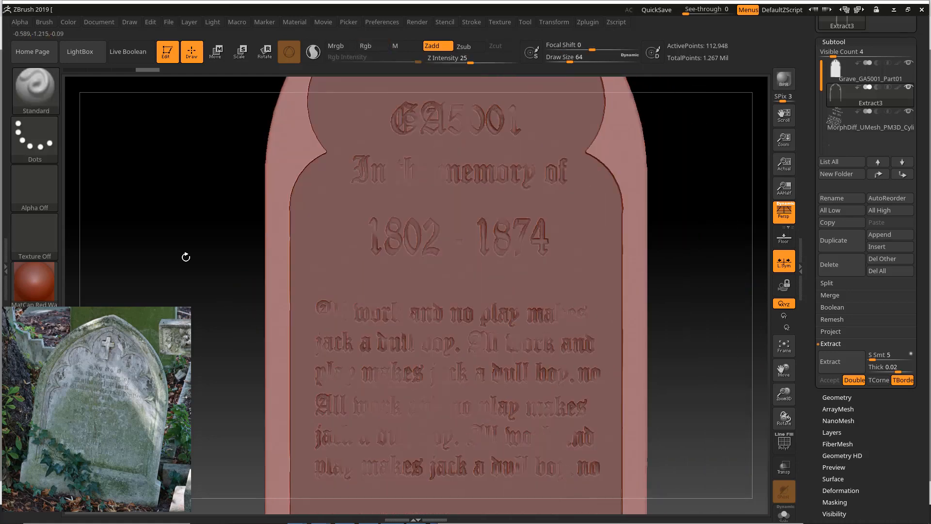
{"action": "mouse_move", "coordinate": [682, 313]}
{"action": "right_mouse_down", "text": "ctrl"}
{"action": "mouse_move", "coordinate": [647, 293]}
{"action": "mouse_move", "coordinate": [635, 269]}
{"action": "mouse_move", "coordinate": [646, 311]}
{"action": "right_mouse_up", "text": "ctrl"}
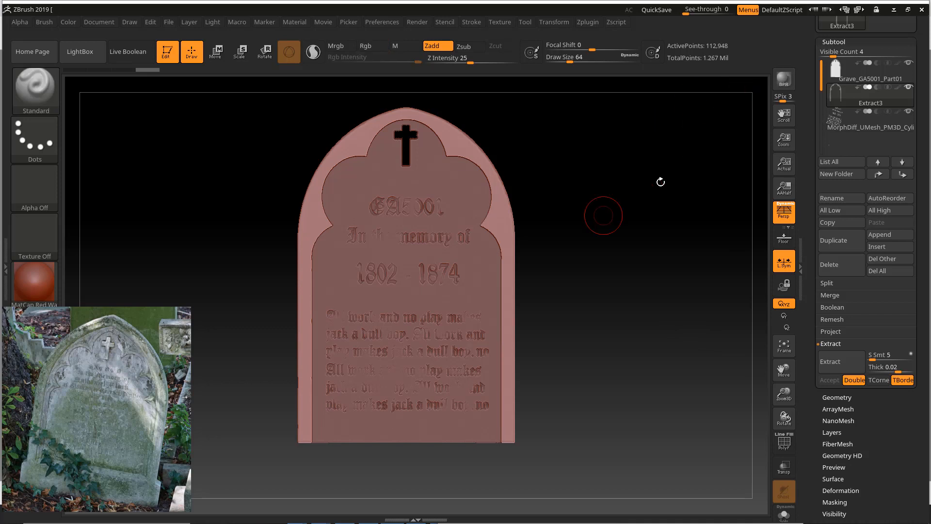
Step: Reselect the gravestone subtool and unhide the rest of its geometry, including the outer frame and base
{"action": "left_click", "coordinate": [896, 81]}
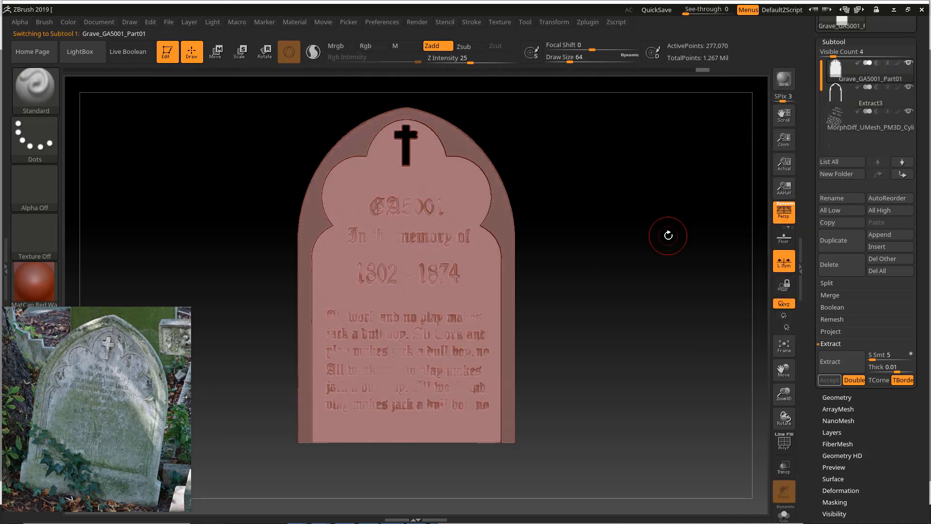
{"action": "left_click", "coordinate": [634, 252], "text": "ctrl+shift"}
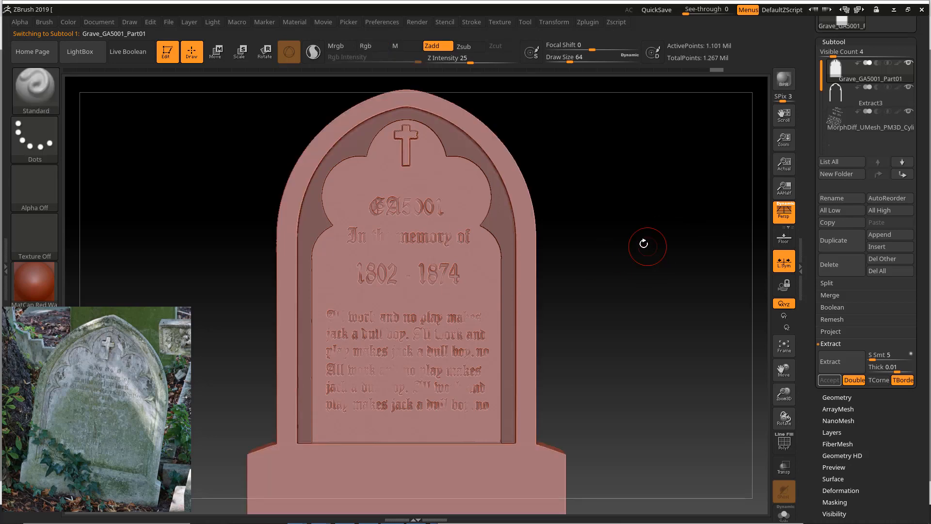
{"action": "left_click_drag", "start_coordinate": [645, 245], "coordinate": [646, 242]}
{"action": "left_click", "coordinate": [883, 99]}
{"action": "mouse_move", "coordinate": [657, 196]}
{"action": "left_mouse_down"}
{"action": "mouse_move", "coordinate": [671, 214]}
{"action": "mouse_move", "coordinate": [656, 207]}
{"action": "left_mouse_up"}
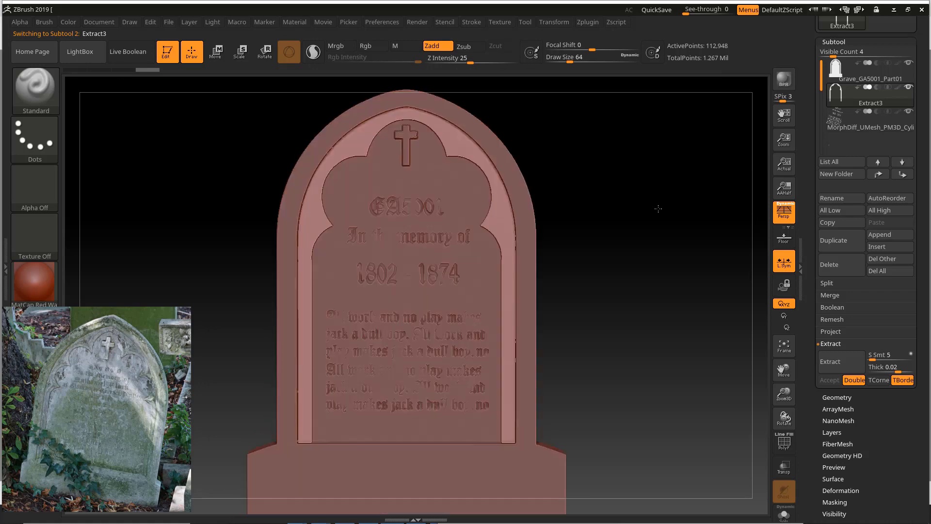
{"action": "left_click", "coordinate": [849, 81]}
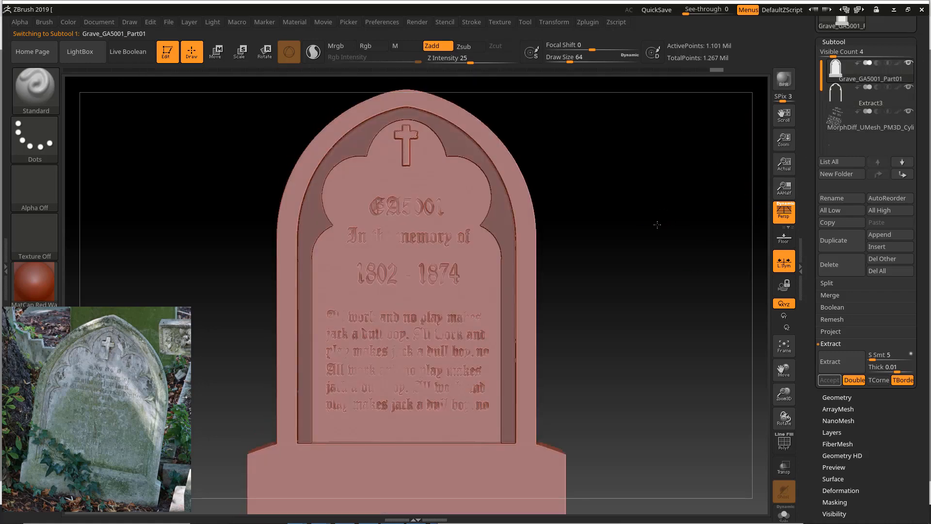
{"action": "mouse_move", "coordinate": [658, 224]}
{"action": "left_mouse_down"}
{"action": "mouse_move", "coordinate": [642, 220]}
{"action": "mouse_move", "coordinate": [669, 214]}
{"action": "left_mouse_up"}
{"action": "left_click_drag", "start_coordinate": [679, 175], "coordinate": [698, 183]}
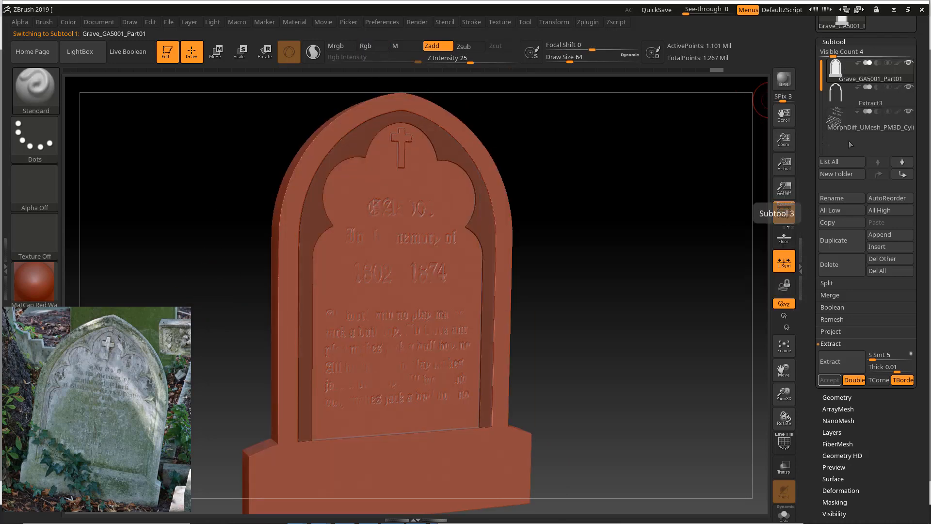
Step: Merge the gravestone subtool with the extracted border piece directly below it
{"action": "mouse_move", "coordinate": [878, 86]}
{"action": "mouse_move", "coordinate": [907, 114]}
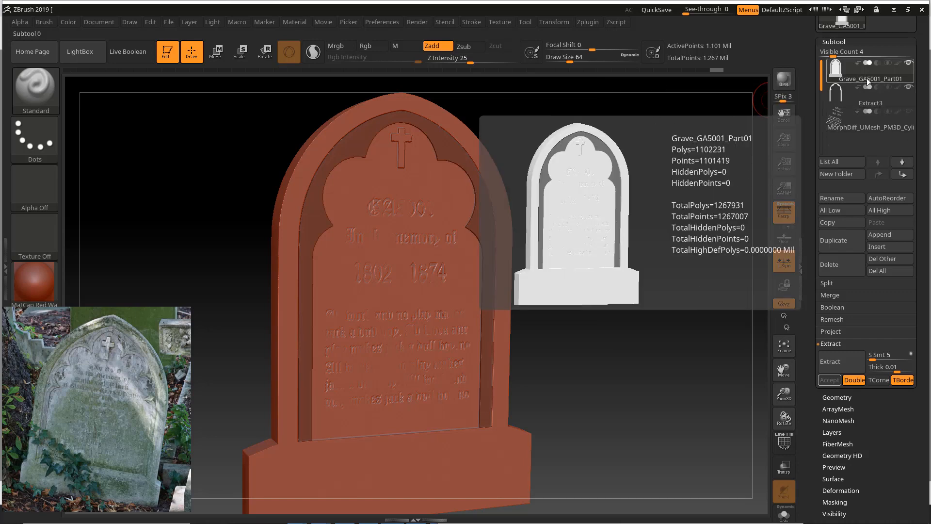
{"action": "left_click", "coordinate": [840, 295]}
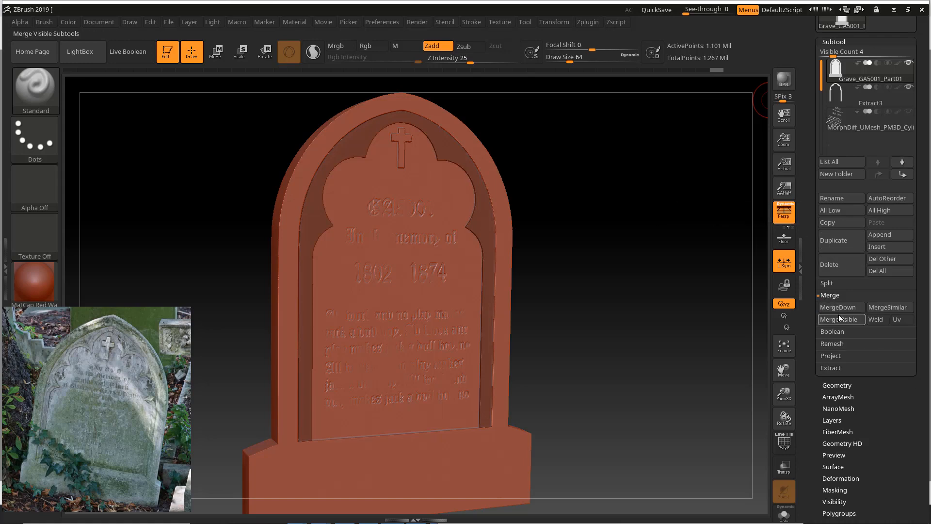
{"action": "left_click", "coordinate": [839, 319]}
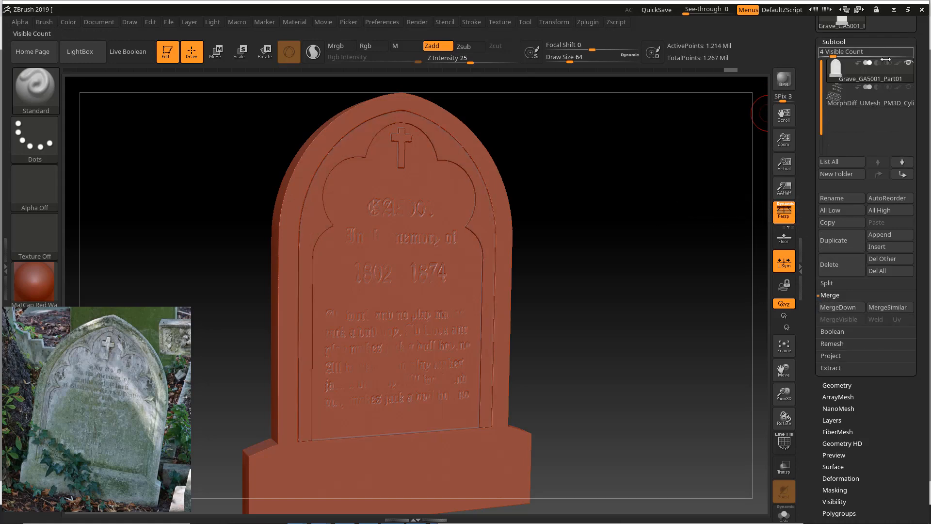
Step: Delete the leftover MorphDiff text subtool and confirm the irreversible operation
{"action": "left_click", "coordinate": [865, 96]}
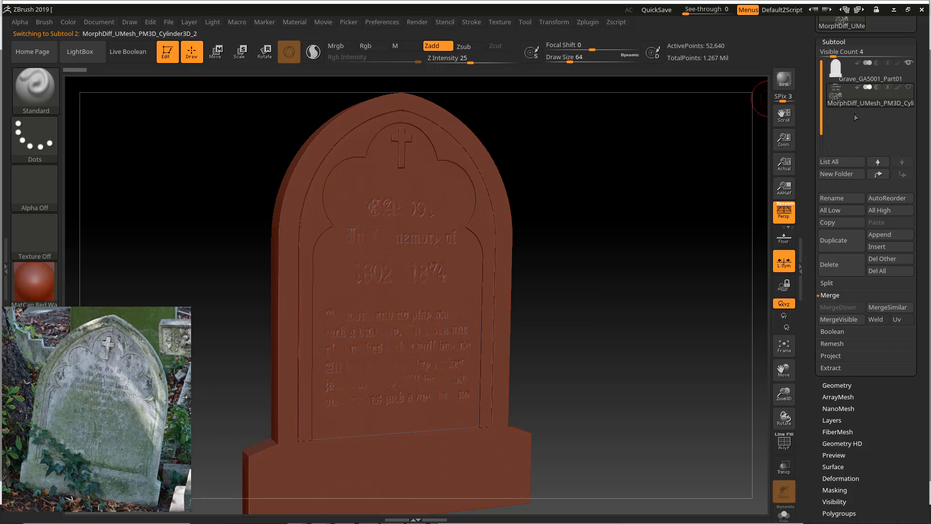
{"action": "left_click", "coordinate": [840, 264]}
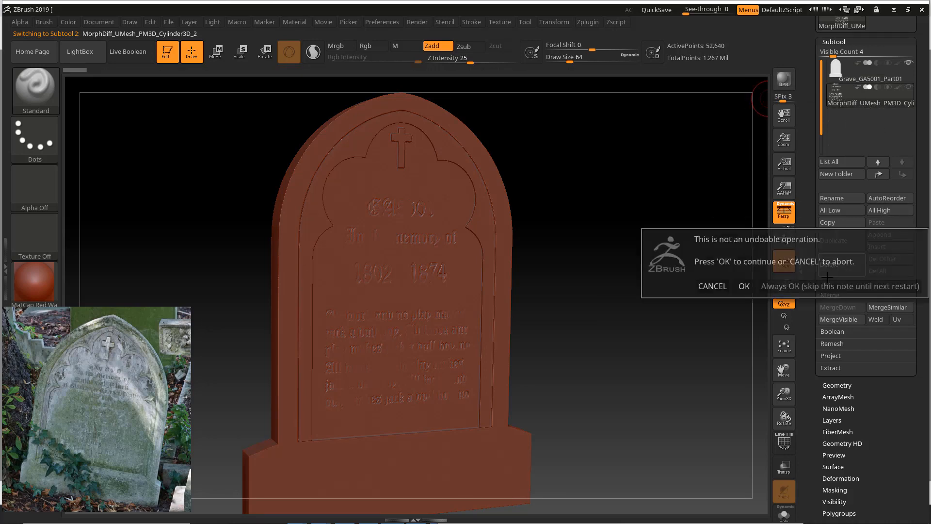
{"action": "left_click", "coordinate": [744, 286]}
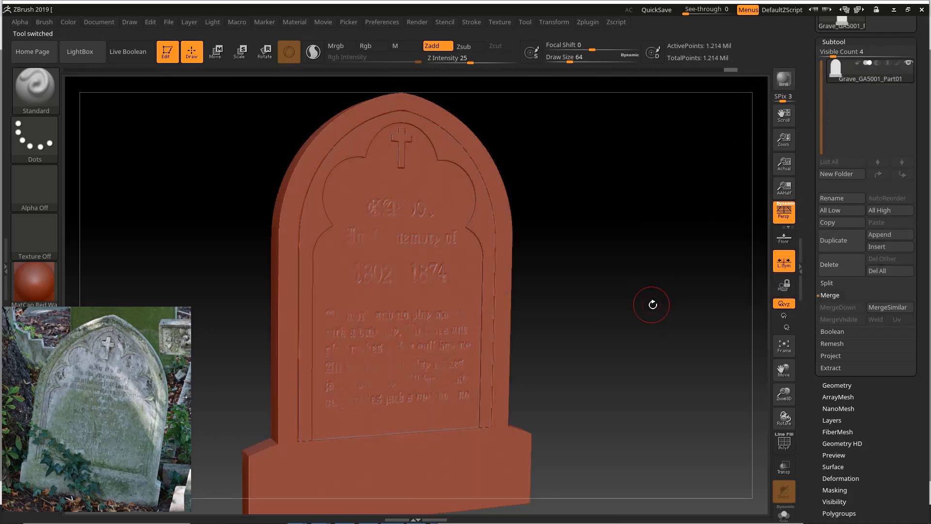
{"action": "mouse_move", "coordinate": [651, 306]}
{"action": "left_mouse_down"}
{"action": "mouse_move", "coordinate": [610, 283]}
{"action": "mouse_move", "coordinate": [635, 291]}
{"action": "mouse_move", "coordinate": [606, 267]}
{"action": "mouse_move", "coordinate": [613, 256]}
{"action": "left_mouse_up"}
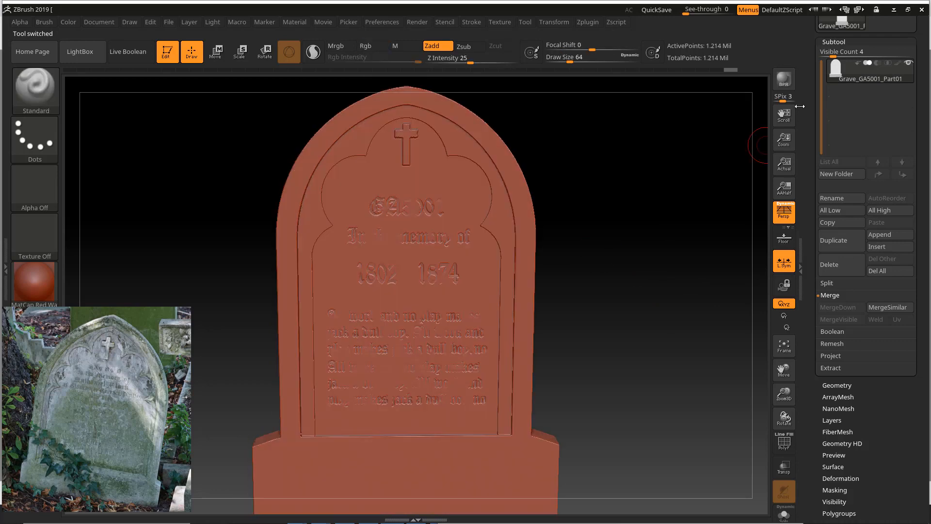
{"action": "mouse_move", "coordinate": [610, 208]}
{"action": "left_mouse_down"}
{"action": "mouse_move", "coordinate": [631, 205]}
{"action": "mouse_move", "coordinate": [610, 194]}
{"action": "left_mouse_up"}
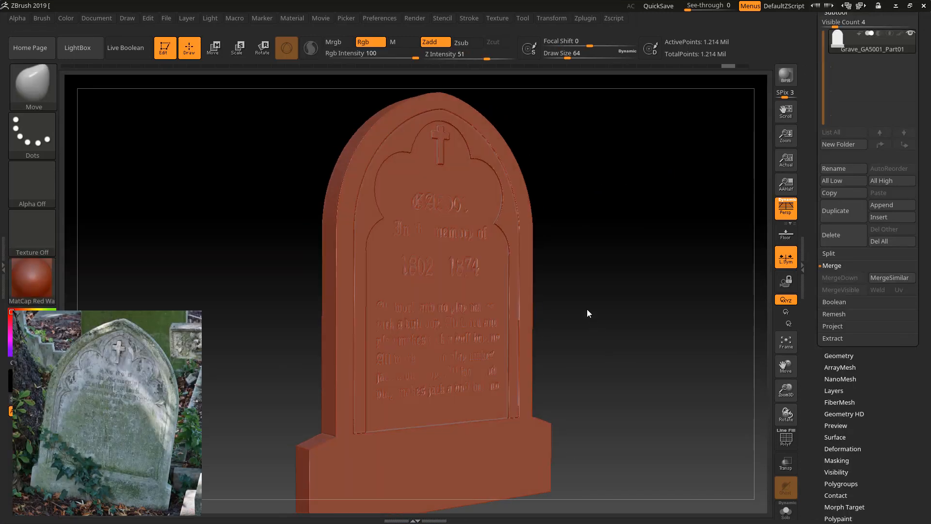
{"action": "mouse_move", "coordinate": [587, 309]}
{"action": "left_mouse_down", "text": "shift"}
{"action": "mouse_move", "coordinate": [575, 325]}
{"action": "mouse_move", "coordinate": [568, 318]}
{"action": "left_mouse_up", "text": "shift"}
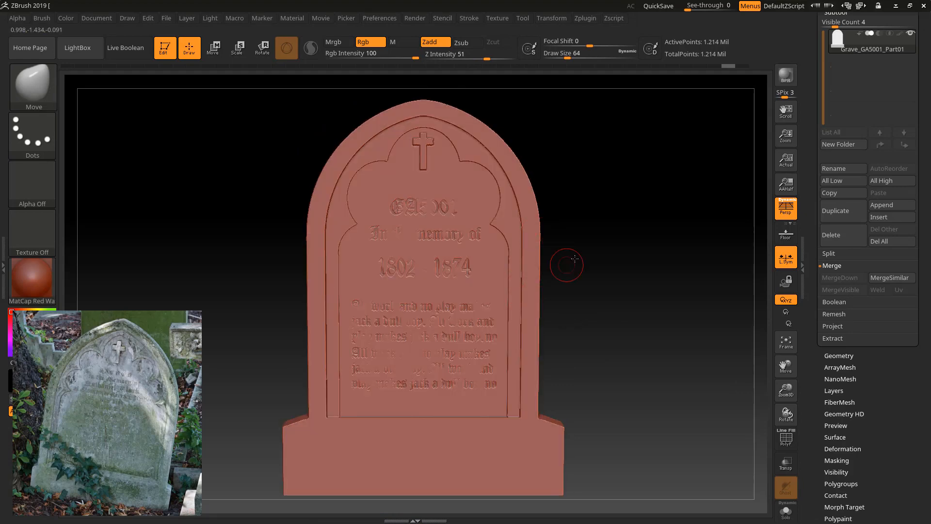
{"action": "left_click_drag", "start_coordinate": [567, 262], "coordinate": [516, 329]}
{"action": "left_click_drag", "start_coordinate": [582, 297], "coordinate": [590, 261], "text": "shift"}
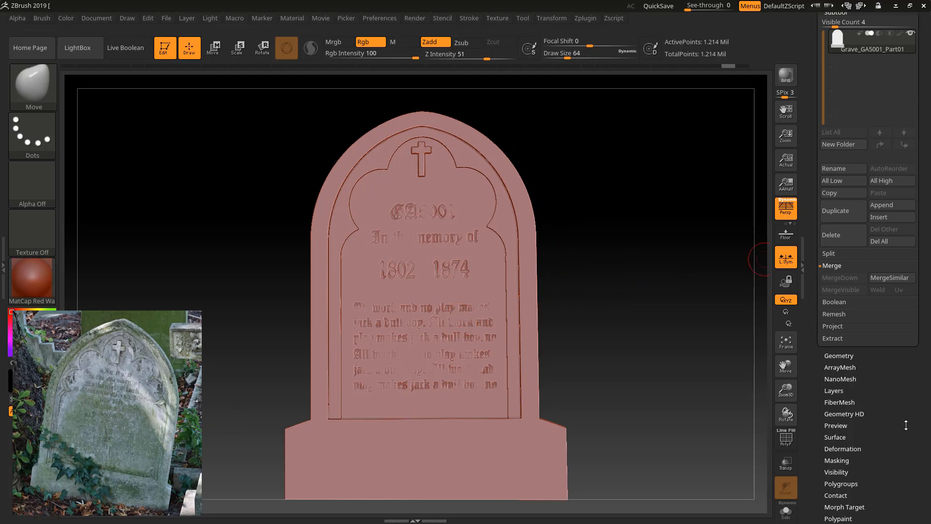
{"action": "scroll", "coordinate": [895, 368], "scroll_direction": "down", "scroll_amount": 6}
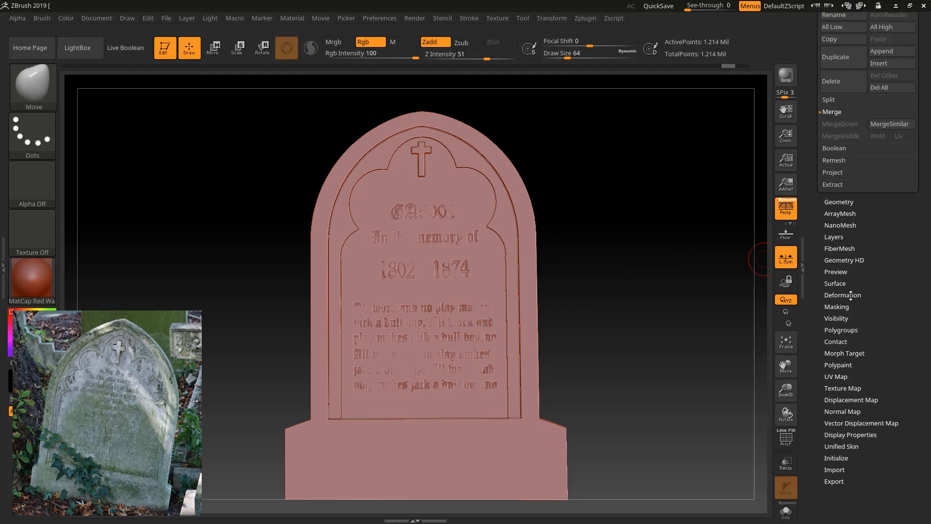
Step: Try smoothing the whole gravestone with the Polish deformation at 21
{"action": "left_click", "coordinate": [847, 295]}
{"action": "scroll", "coordinate": [832, 119], "scroll_direction": "up", "scroll_amount": 3}
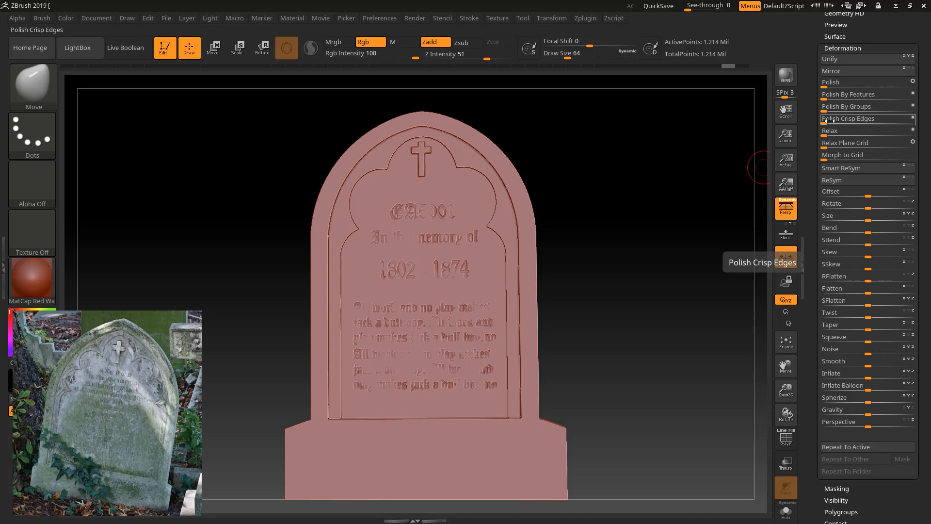
{"action": "left_click_drag", "start_coordinate": [824, 87], "coordinate": [837, 87]}
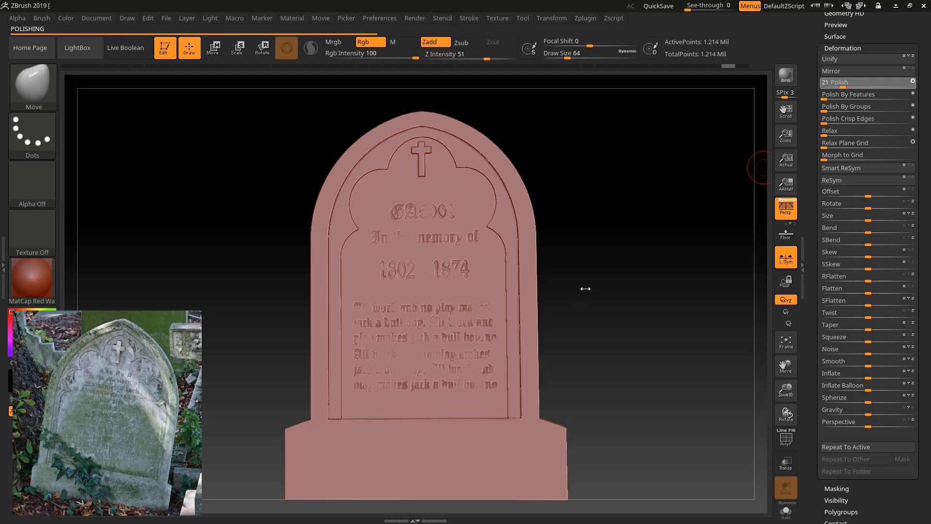
{"action": "left_click_drag", "start_coordinate": [599, 278], "coordinate": [481, 342]}
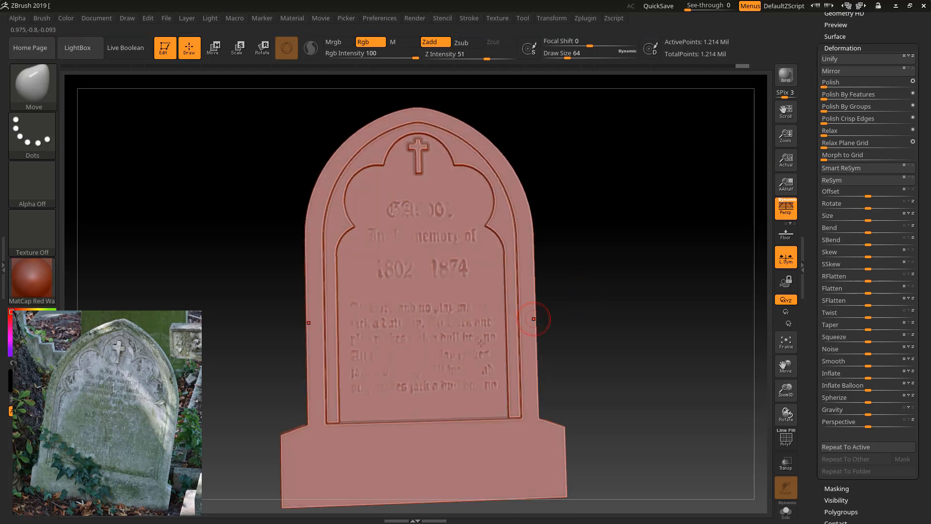
{"action": "left_click_drag", "start_coordinate": [635, 282], "coordinate": [628, 263]}
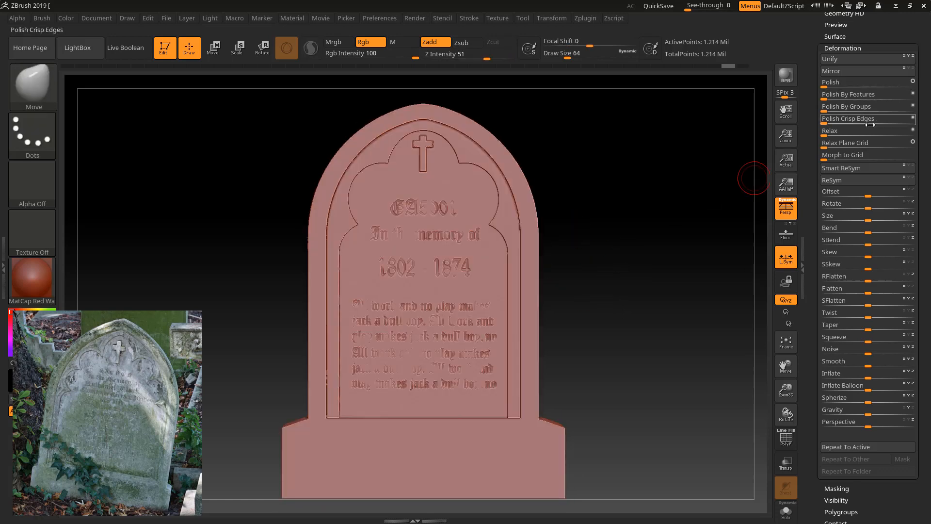
Step: Try a Relax deformation of 32 and a Polish By Groups deformation on the gravestone, undoing each
{"action": "left_click_drag", "start_coordinate": [826, 135], "coordinate": [834, 135]}
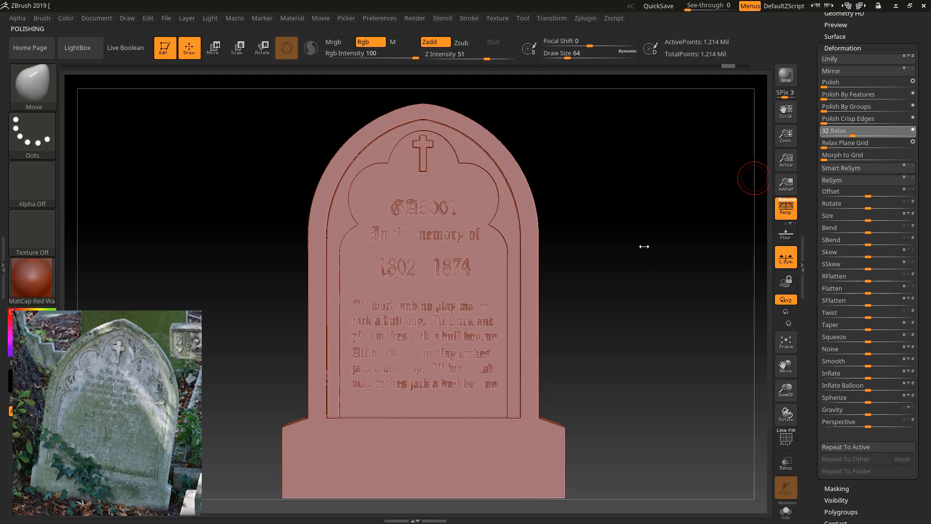
{"action": "left_click_drag", "start_coordinate": [630, 259], "coordinate": [583, 329]}
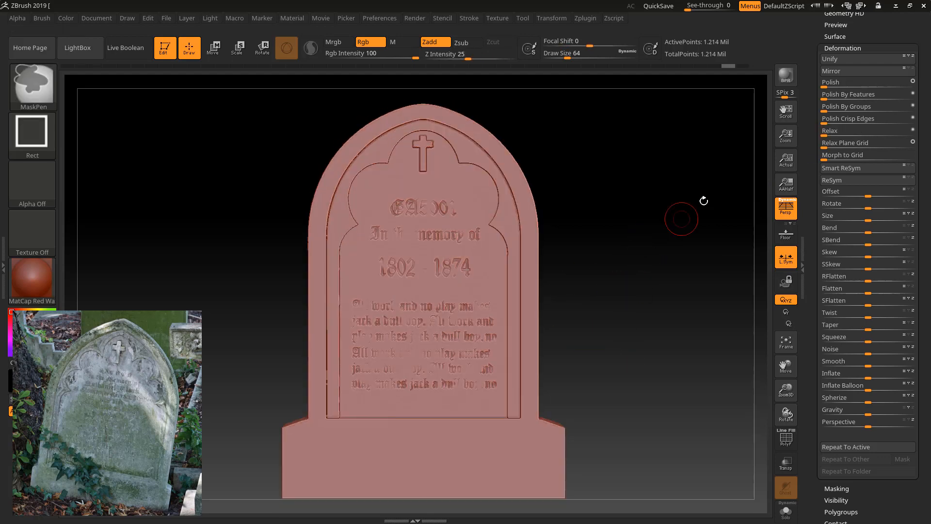
{"action": "left_click_drag", "start_coordinate": [826, 110], "coordinate": [855, 111]}
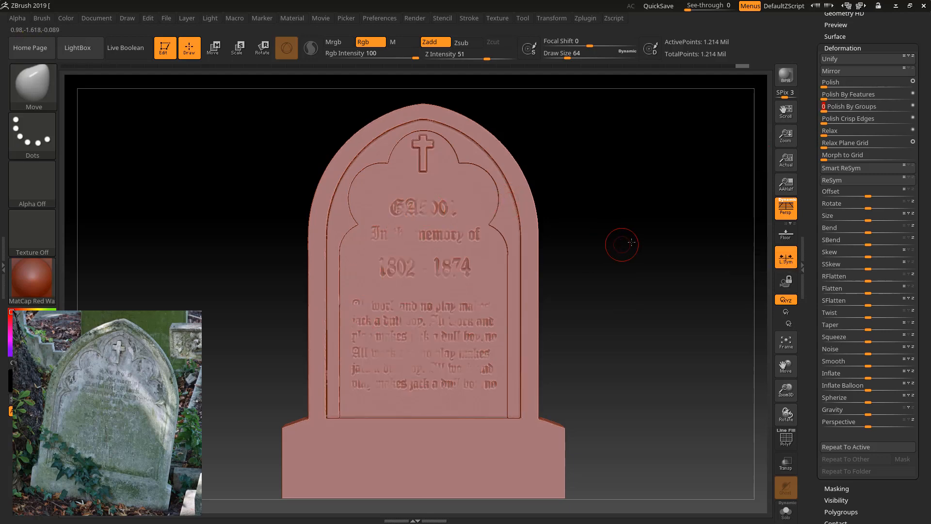
{"action": "mouse_move", "coordinate": [622, 245]}
{"action": "left_mouse_down"}
{"action": "mouse_move", "coordinate": [630, 241]}
{"action": "mouse_move", "coordinate": [622, 242]}
{"action": "left_mouse_up"}
{"action": "key", "text": "ctrl+z"}
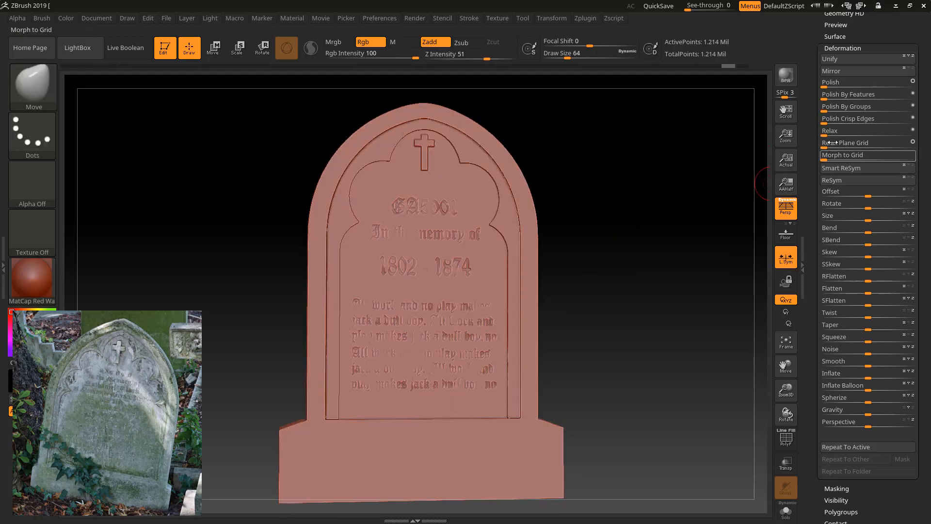
Step: Try the Polish Crisp Edges deformation on the gravestone, including a pass at 46, and undo it
{"action": "left_click_drag", "start_coordinate": [825, 119], "coordinate": [848, 124]}
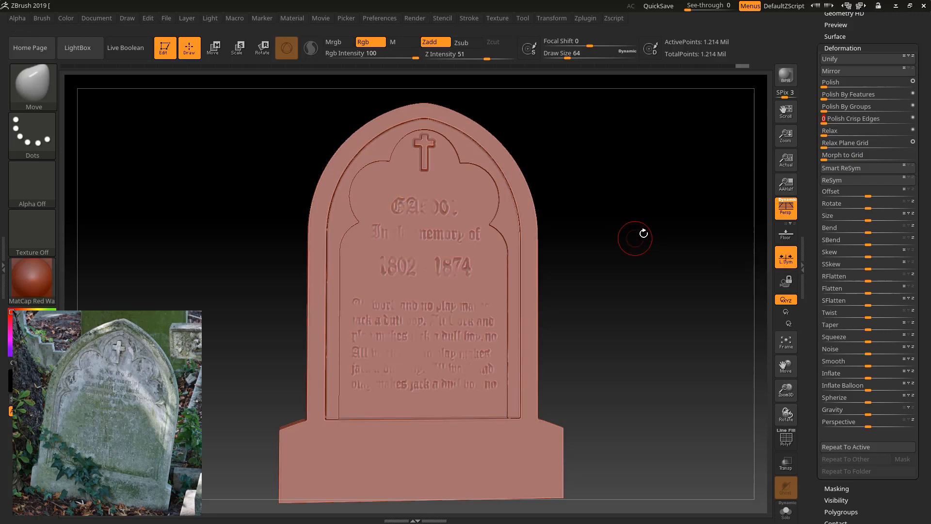
{"action": "left_click_drag", "start_coordinate": [644, 231], "coordinate": [655, 259]}
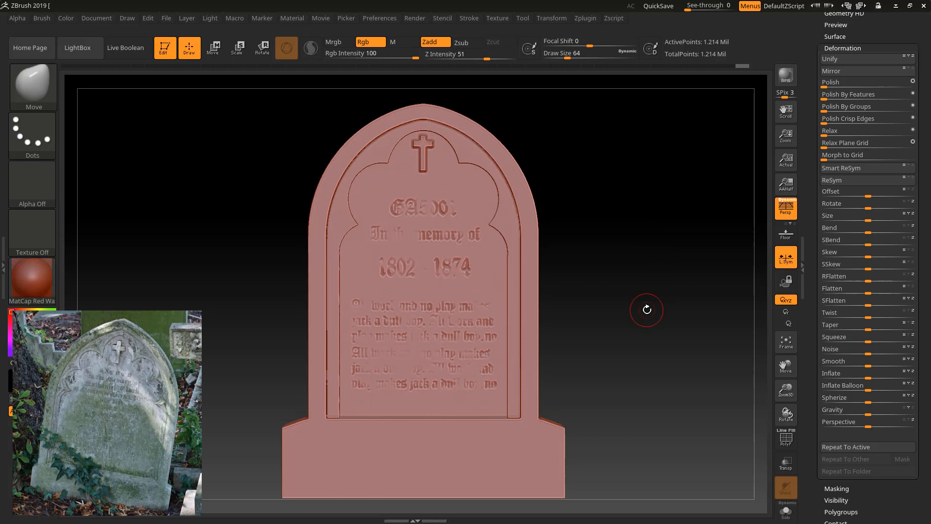
{"action": "left_click_drag", "start_coordinate": [629, 290], "coordinate": [636, 284]}
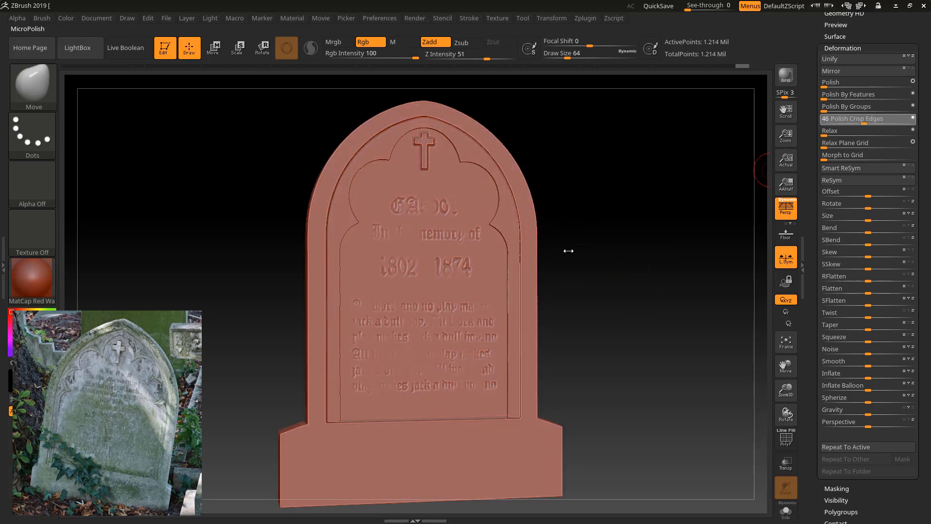
{"action": "key", "text": "ctrl+z"}
{"action": "left_click_drag", "start_coordinate": [625, 230], "coordinate": [612, 236], "text": "shift"}
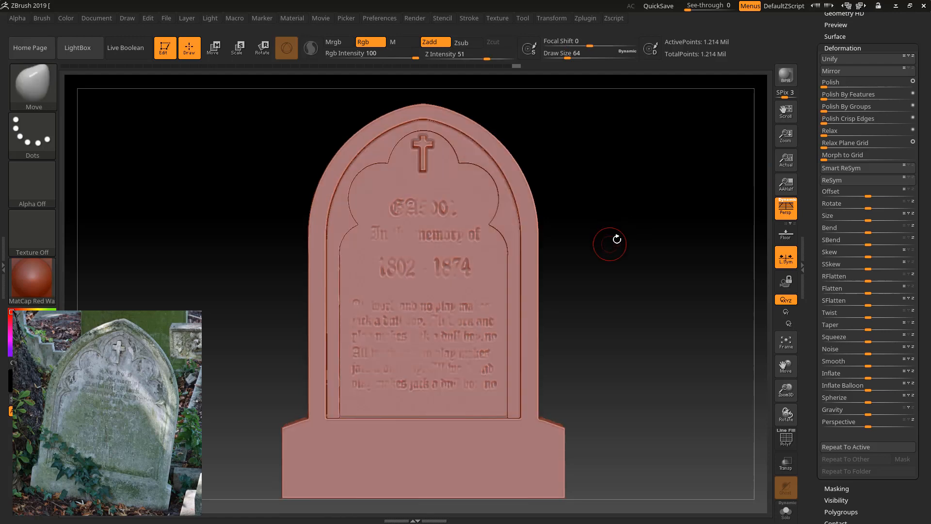
{"action": "key", "text": "ctrl"}
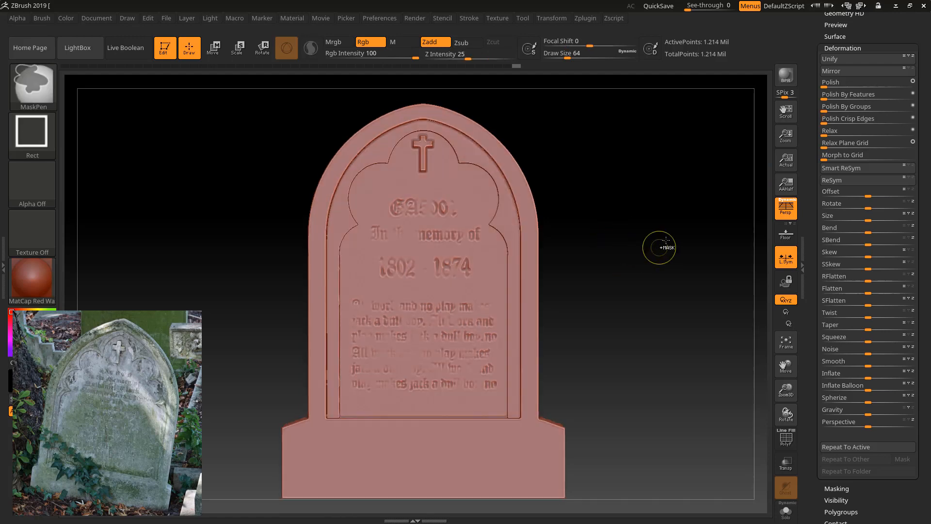
{"action": "left_click_drag", "start_coordinate": [617, 277], "coordinate": [591, 291]}
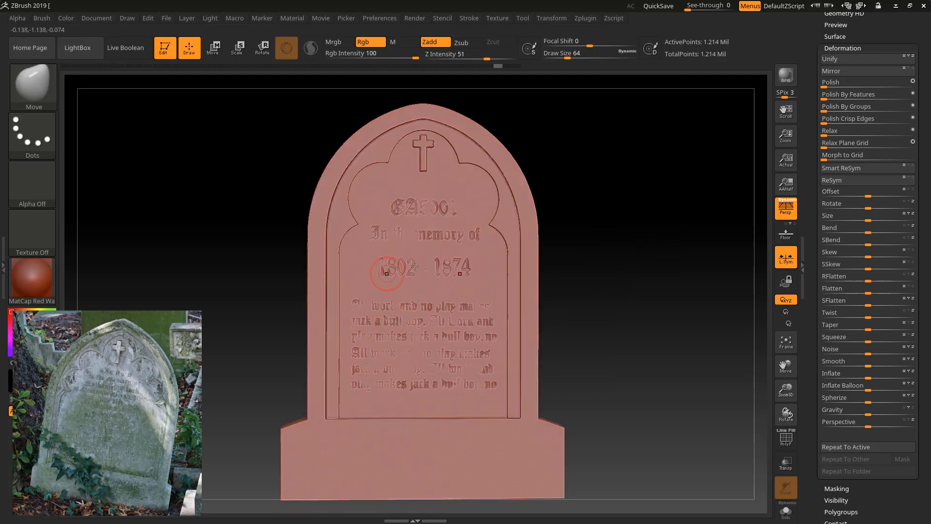
Step: Delete the gravestone's previously stored morph target
{"action": "left_click_drag", "start_coordinate": [905, 498], "coordinate": [871, 399]}
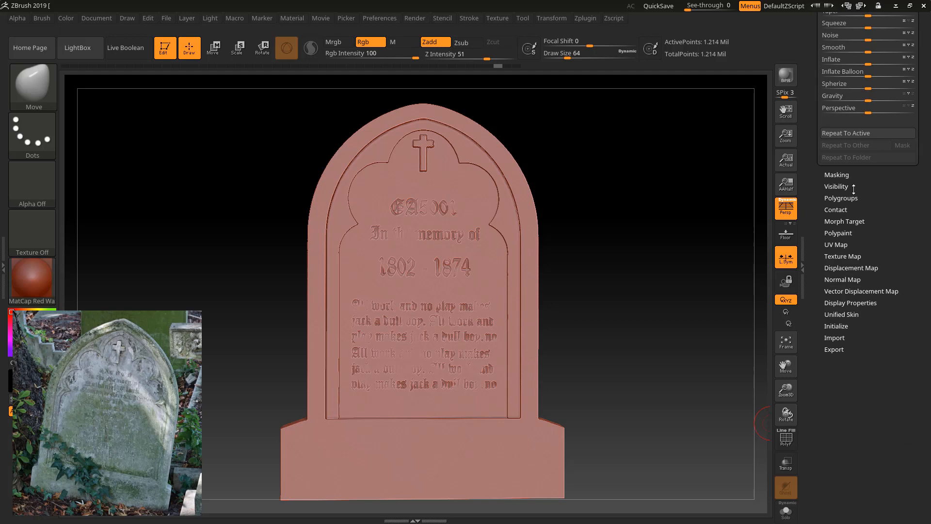
{"action": "left_click_drag", "start_coordinate": [866, 272], "coordinate": [910, 362]}
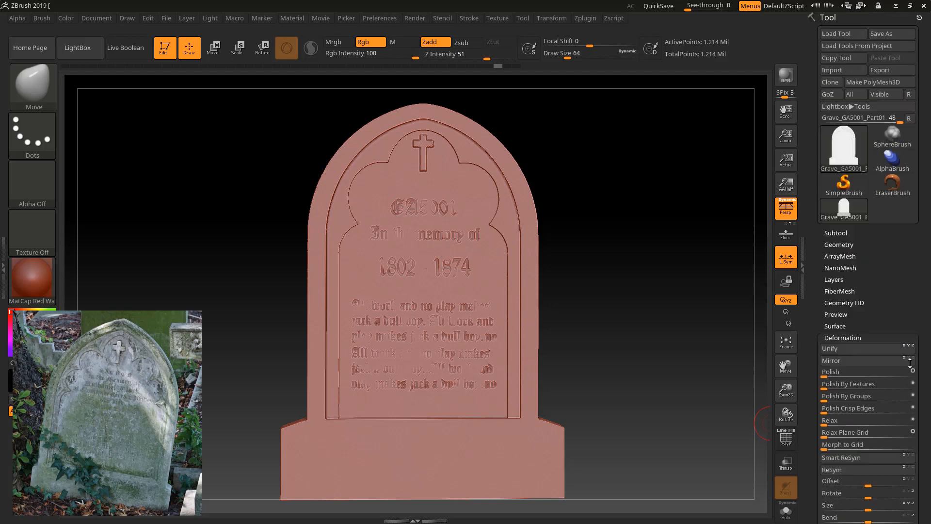
{"action": "left_click", "coordinate": [873, 337]}
{"action": "left_click_drag", "start_coordinate": [877, 317], "coordinate": [878, 287]}
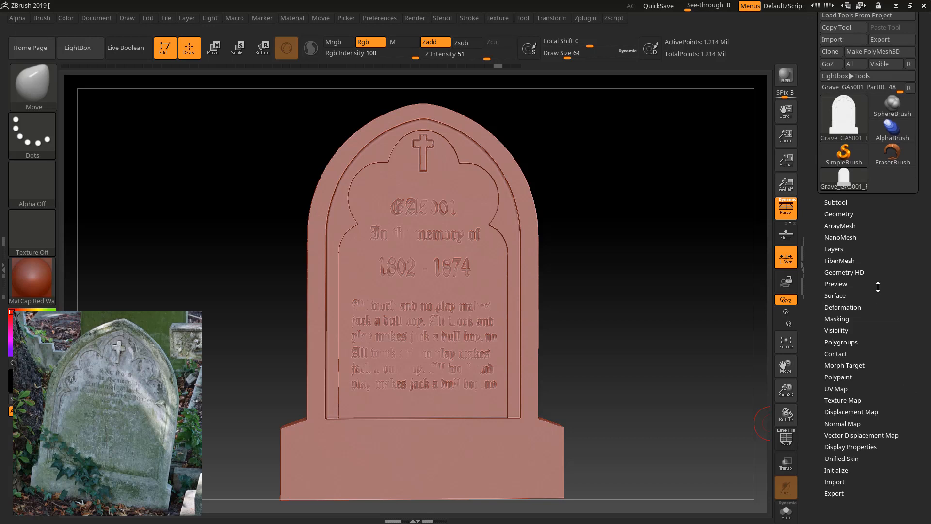
{"action": "left_click", "coordinate": [850, 365]}
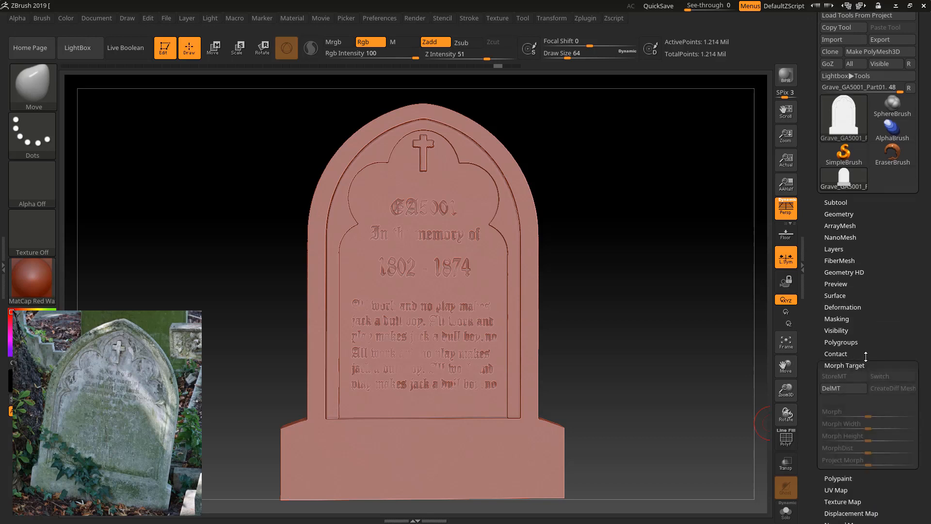
{"action": "left_click", "coordinate": [844, 388]}
Step: Store the gravestone's current sharp-edged shape as a new morph target
{"action": "left_click_drag", "start_coordinate": [712, 283], "coordinate": [707, 317]}
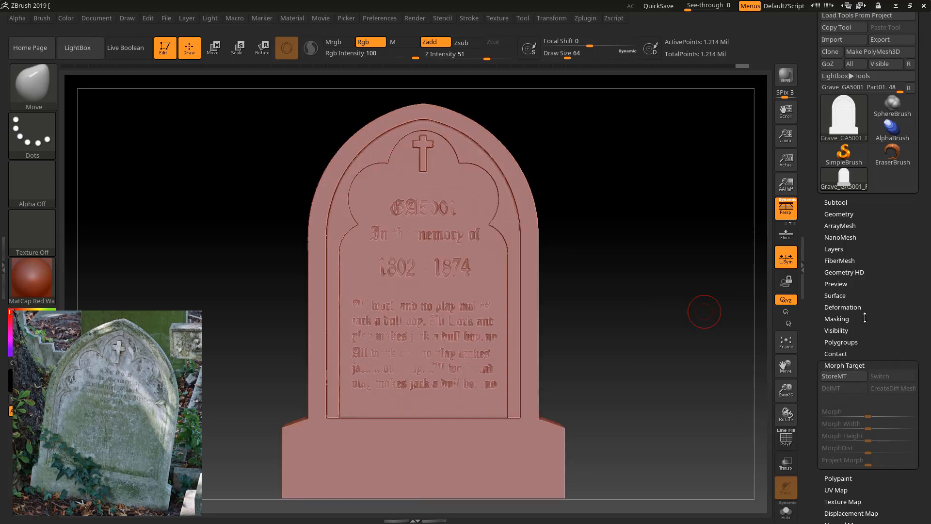
{"action": "left_click", "coordinate": [844, 376]}
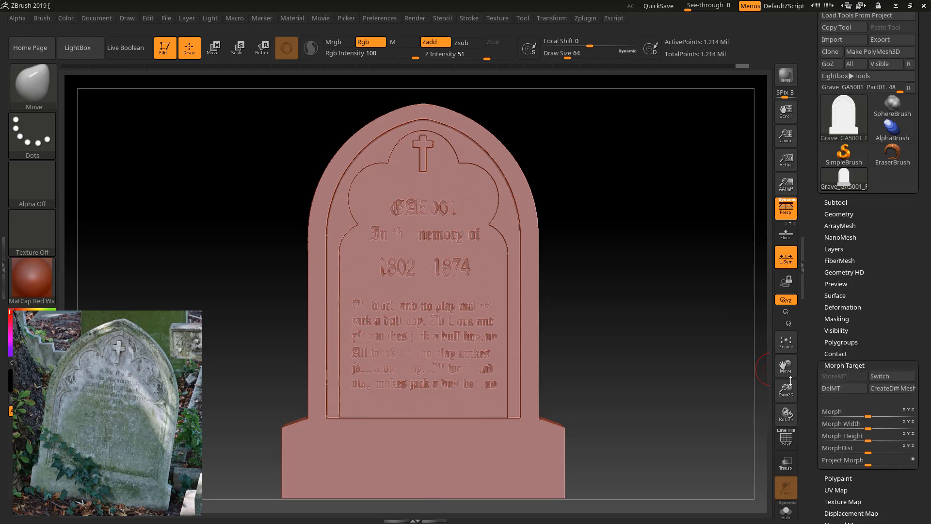
{"action": "left_click_drag", "start_coordinate": [673, 314], "coordinate": [691, 307]}
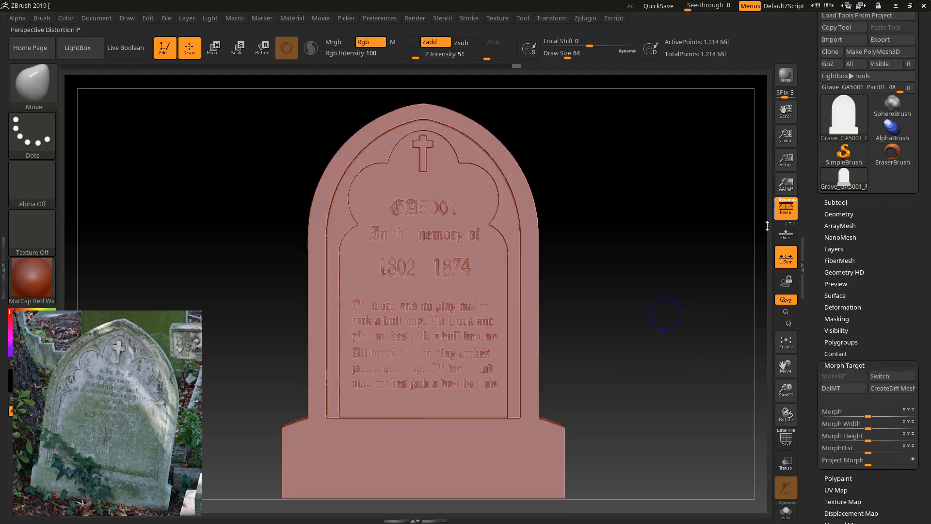
{"action": "left_click_drag", "start_coordinate": [582, 294], "coordinate": [642, 301]}
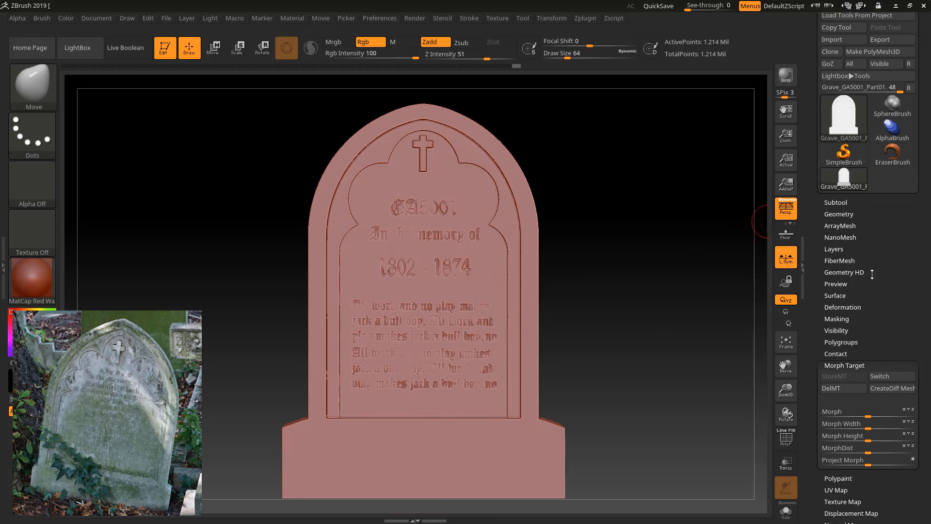
Step: Soften the gravestone's edges and lettering with a Relax deformation of 29 followed by a Polish deformation
{"action": "left_click", "coordinate": [843, 307]}
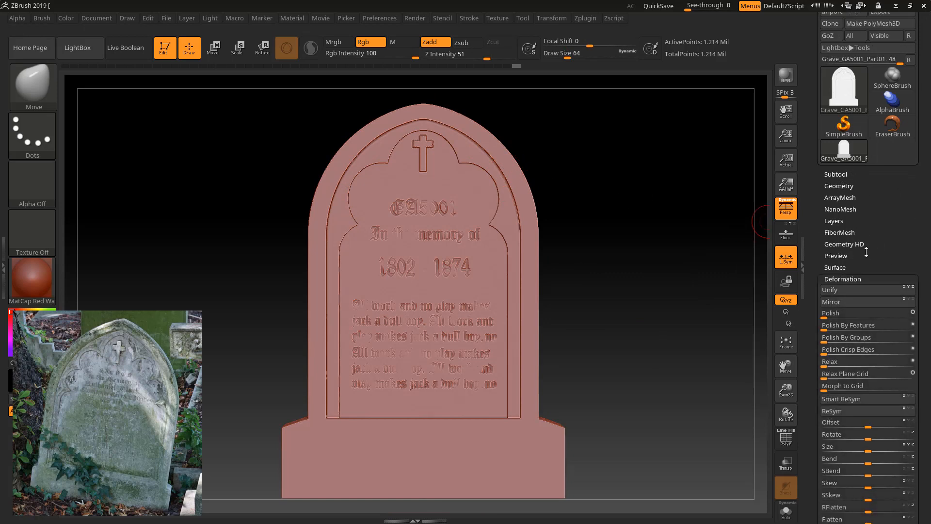
{"action": "scroll", "coordinate": [869, 286], "scroll_direction": "down", "scroll_amount": 2}
{"action": "left_click", "coordinate": [847, 322]}
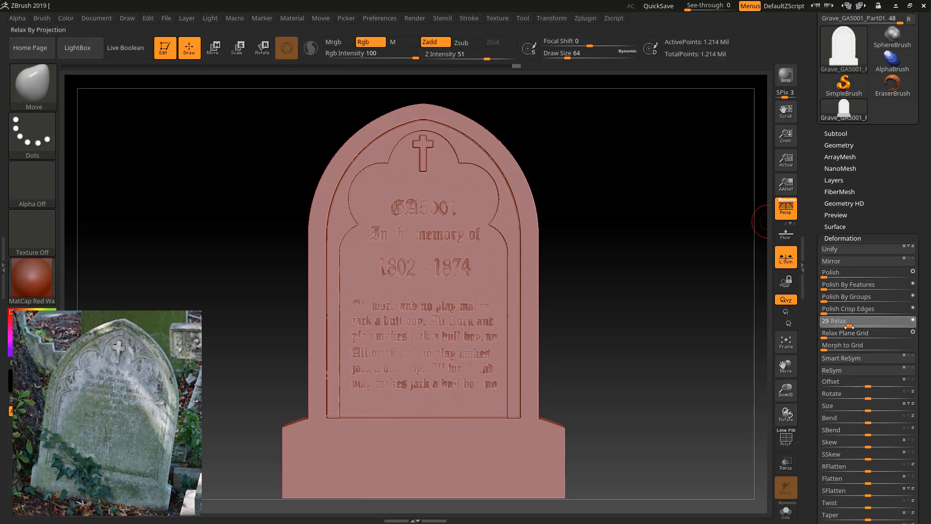
{"action": "left_click_drag", "start_coordinate": [596, 270], "coordinate": [669, 257]}
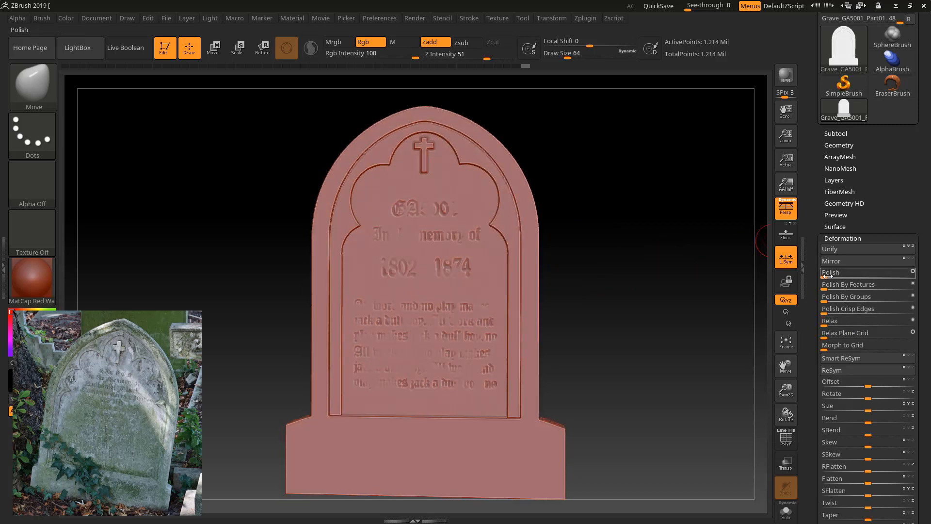
{"action": "left_click_drag", "start_coordinate": [827, 275], "coordinate": [838, 276]}
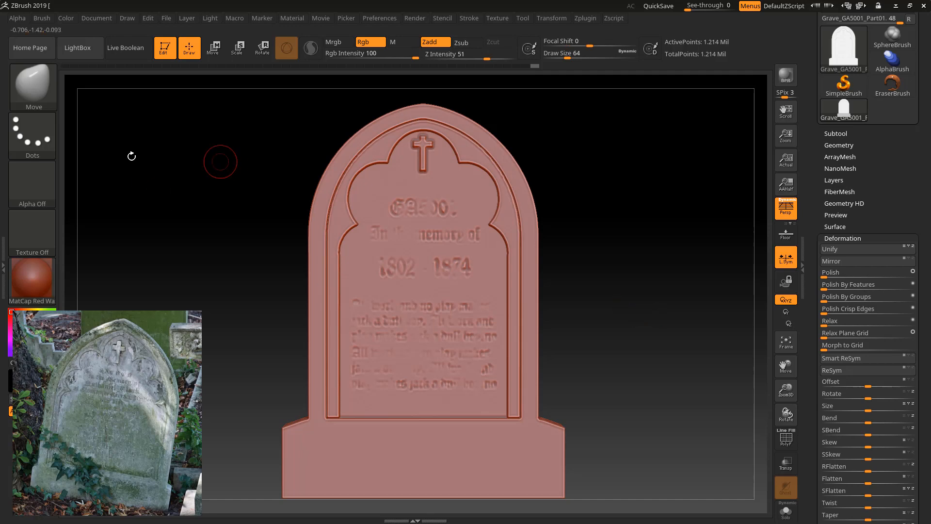
Step: Choose the Morph brush and set it up with the DragRect stroke and Alpha 08
{"action": "left_click", "coordinate": [25, 89]}
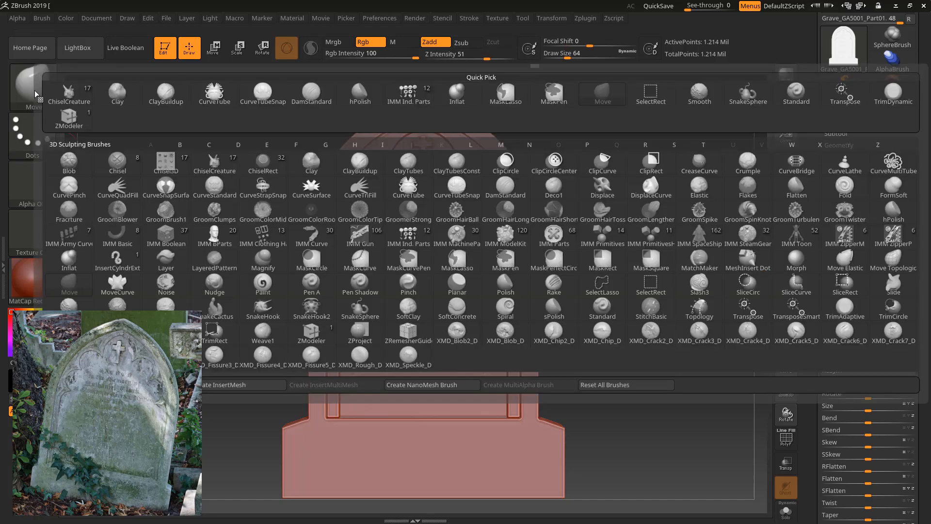
{"action": "key", "text": "m"}
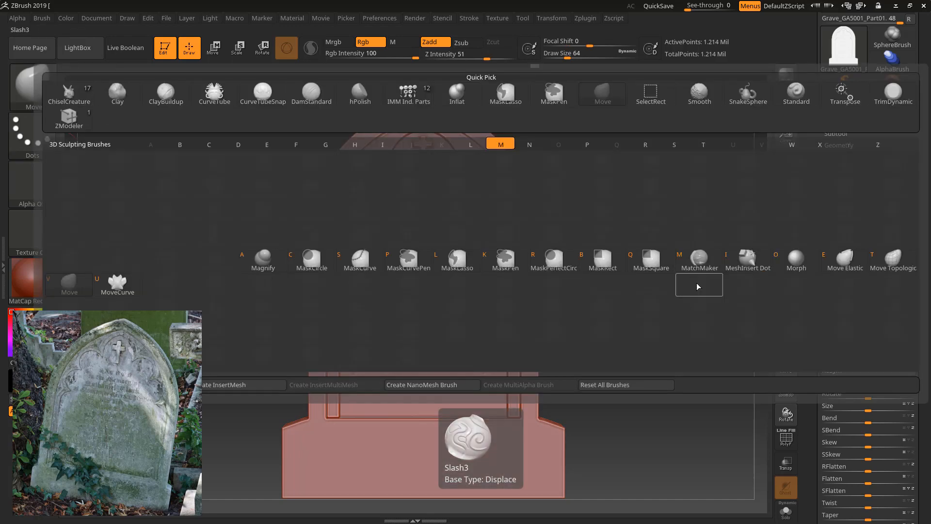
{"action": "key", "text": "o"}
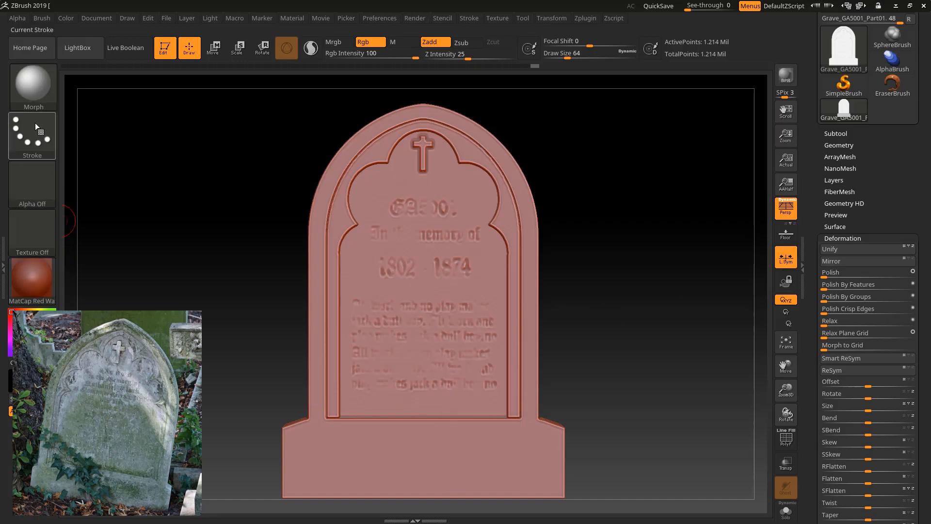
{"action": "left_click", "coordinate": [32, 136]}
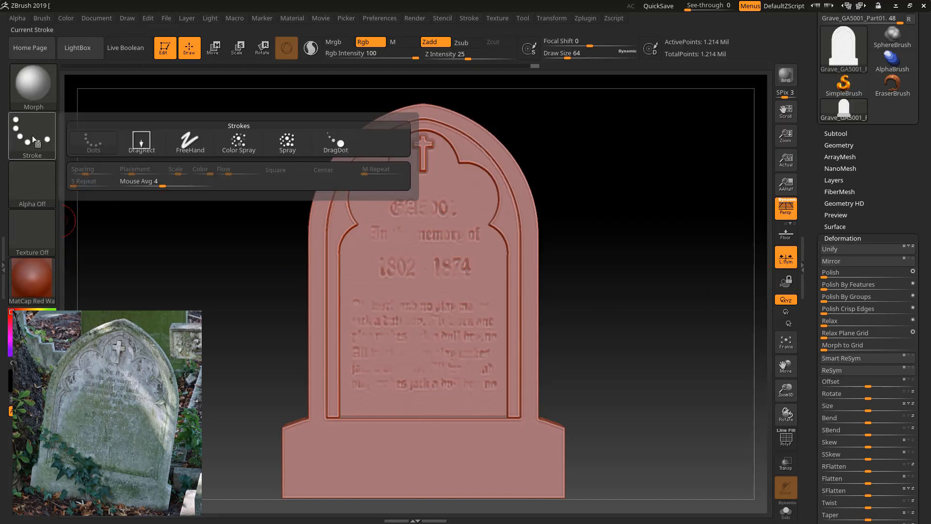
{"action": "left_click", "coordinate": [139, 142]}
{"action": "left_click", "coordinate": [25, 189]}
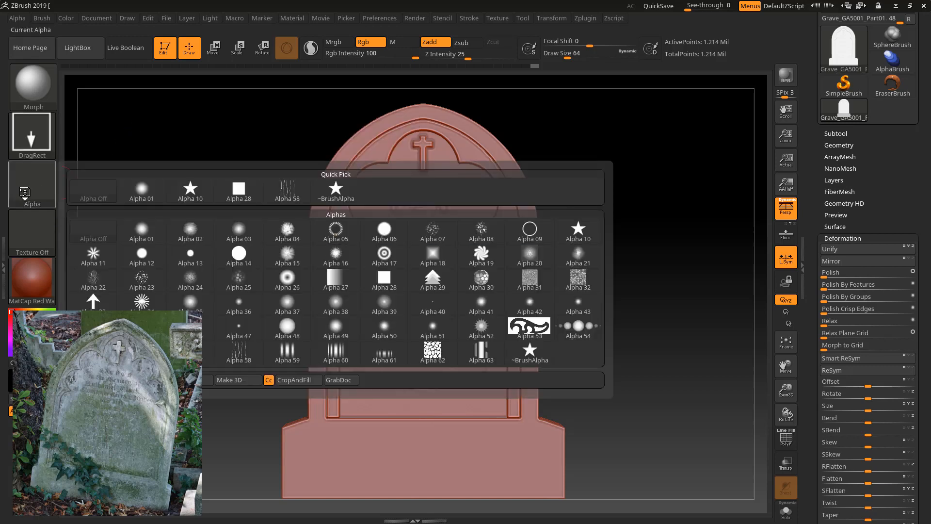
{"action": "left_click", "coordinate": [485, 234]}
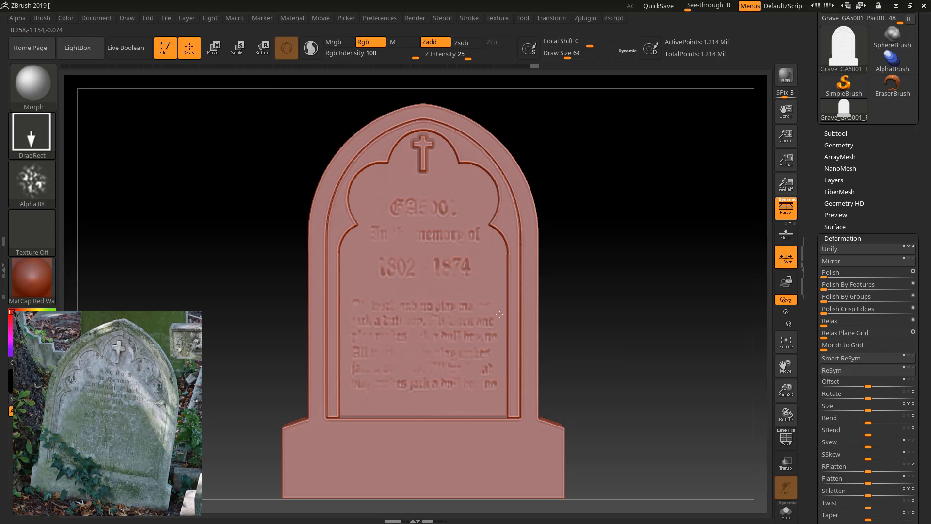
Step: Stamp the Morph brush over the inscription and lower panel at Z Intensity 25 to restore patches of the stored shape
{"action": "left_click_drag", "start_coordinate": [429, 267], "coordinate": [582, 350]}
{"action": "left_click_drag", "start_coordinate": [410, 274], "coordinate": [417, 294]}
{"action": "left_click_drag", "start_coordinate": [579, 417], "coordinate": [566, 436]}
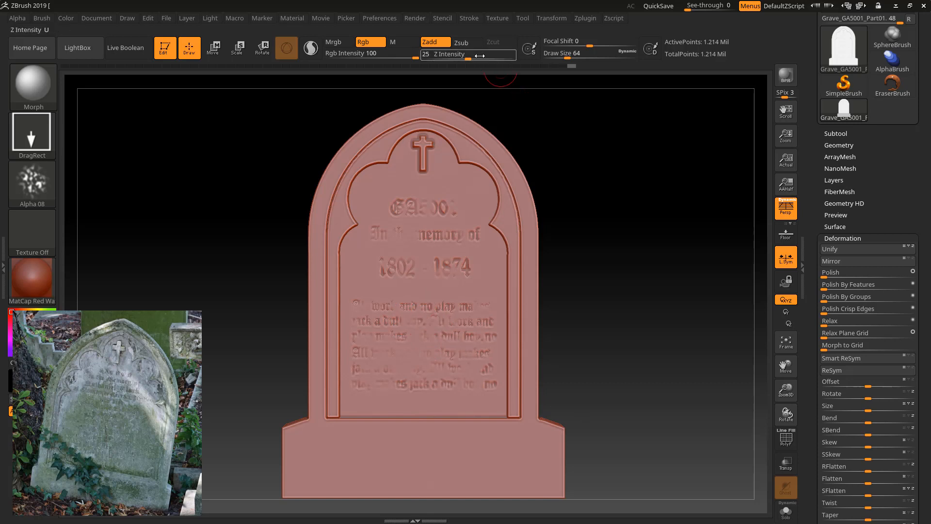
Step: Raise the Morph brush's Z Intensity to 96 and stamp more of the stored detail back onto the inscription
{"action": "left_click", "coordinate": [510, 57]}
{"action": "left_click_drag", "start_coordinate": [407, 230], "coordinate": [485, 271]}
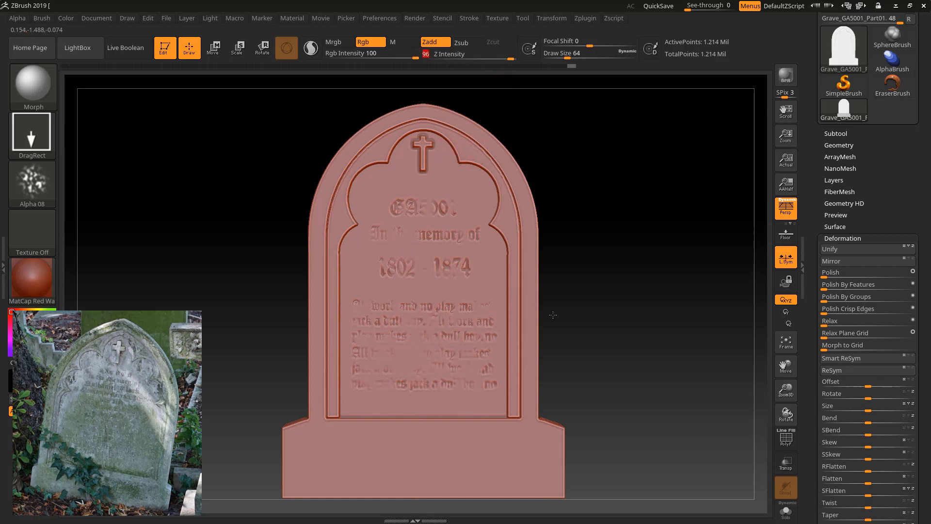
{"action": "left_click_drag", "start_coordinate": [553, 315], "coordinate": [553, 315]}
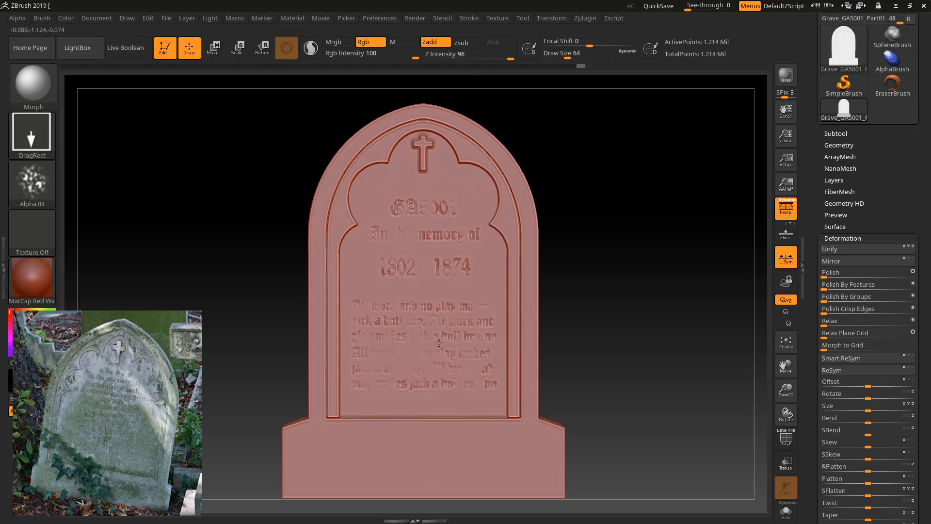
Step: Stamp the Morph brush over the inscription, the right-hand border and the base to restore more of the stored shape
{"action": "left_click_drag", "start_coordinate": [439, 343], "coordinate": [440, 344]}
{"action": "left_click_drag", "start_coordinate": [384, 326], "coordinate": [438, 361]}
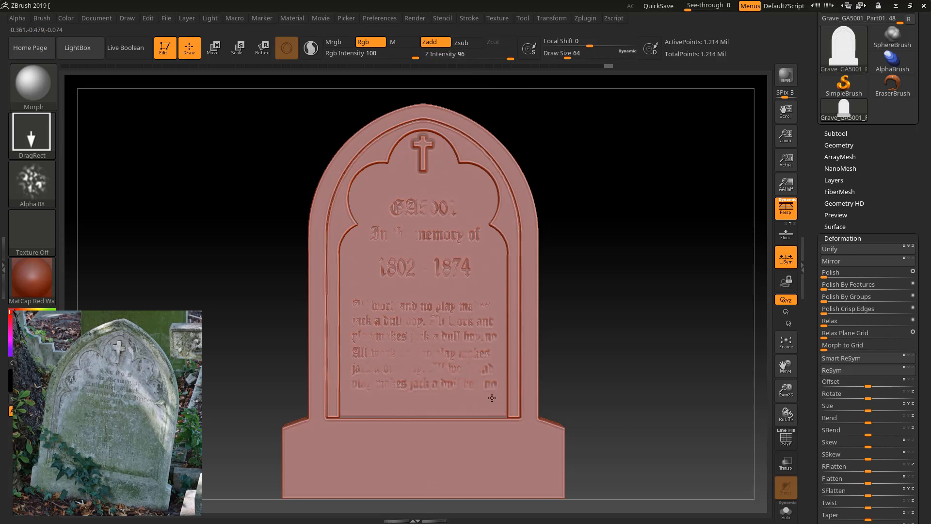
{"action": "left_click_drag", "start_coordinate": [480, 297], "coordinate": [481, 295]}
{"action": "left_click_drag", "start_coordinate": [527, 276], "coordinate": [528, 276]}
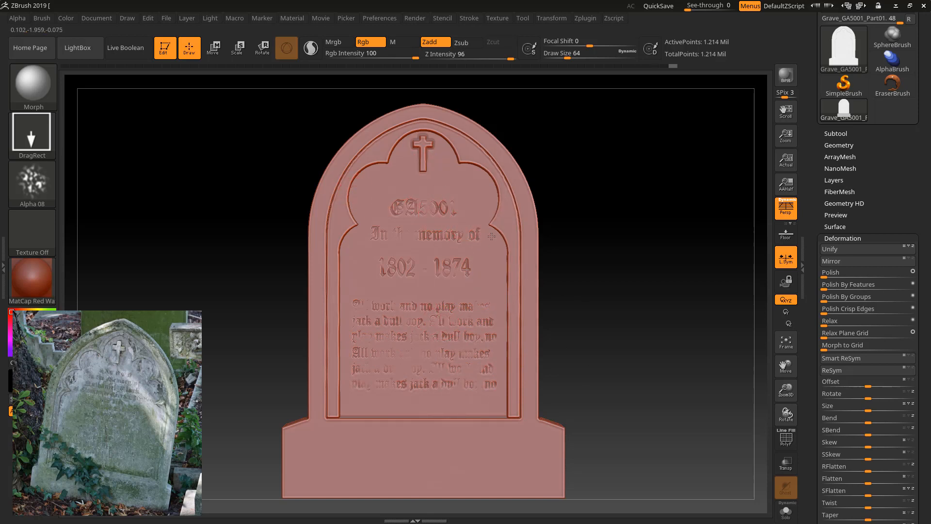
{"action": "left_click_drag", "start_coordinate": [514, 211], "coordinate": [491, 203]}
{"action": "left_click_drag", "start_coordinate": [539, 235], "coordinate": [517, 318]}
{"action": "mouse_move", "coordinate": [514, 436]}
{"action": "left_mouse_down"}
{"action": "mouse_move", "coordinate": [472, 417]}
{"action": "mouse_move", "coordinate": [513, 461]}
{"action": "left_mouse_up"}
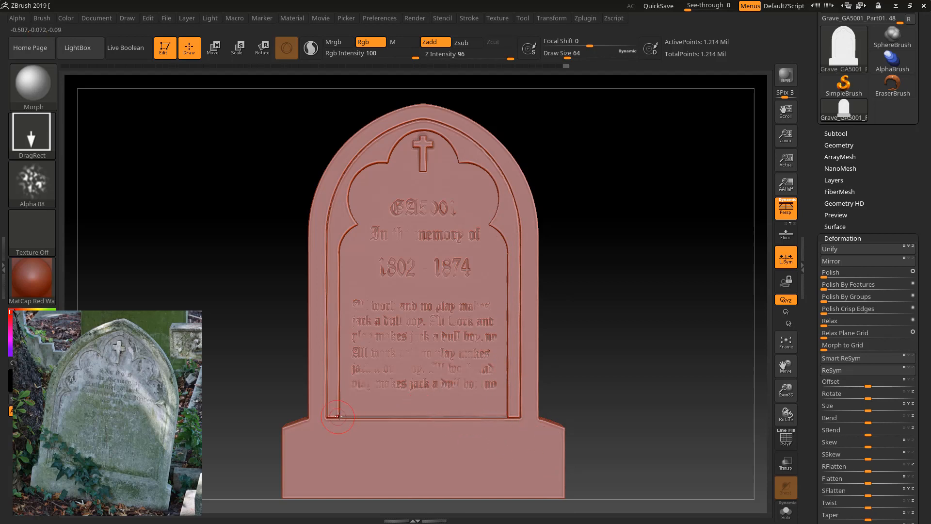
Step: Stamp the Morph brush over the lower left border and the middle lines of the inscription to vary their wear
{"action": "left_click_drag", "start_coordinate": [317, 418], "coordinate": [333, 379]}
{"action": "left_click_drag", "start_coordinate": [311, 346], "coordinate": [320, 400]}
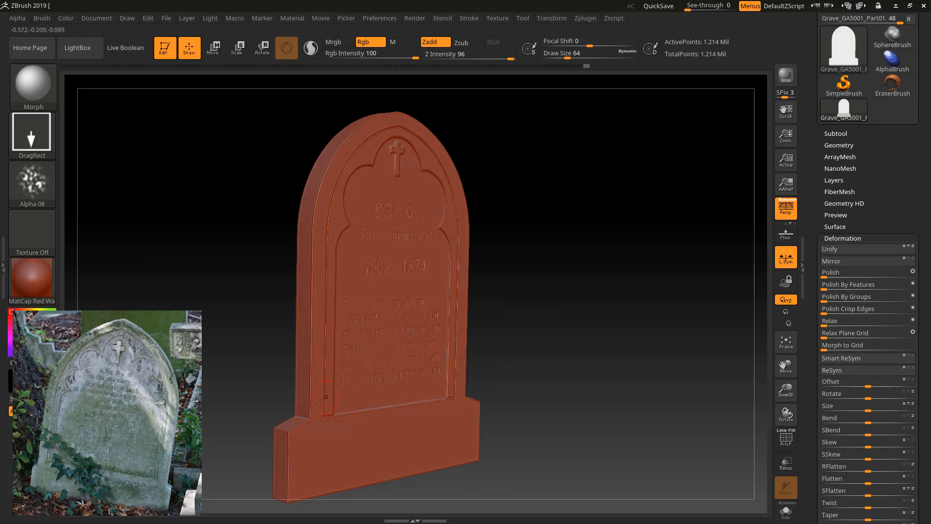
{"action": "left_click_drag", "start_coordinate": [582, 335], "coordinate": [553, 321], "text": "shift"}
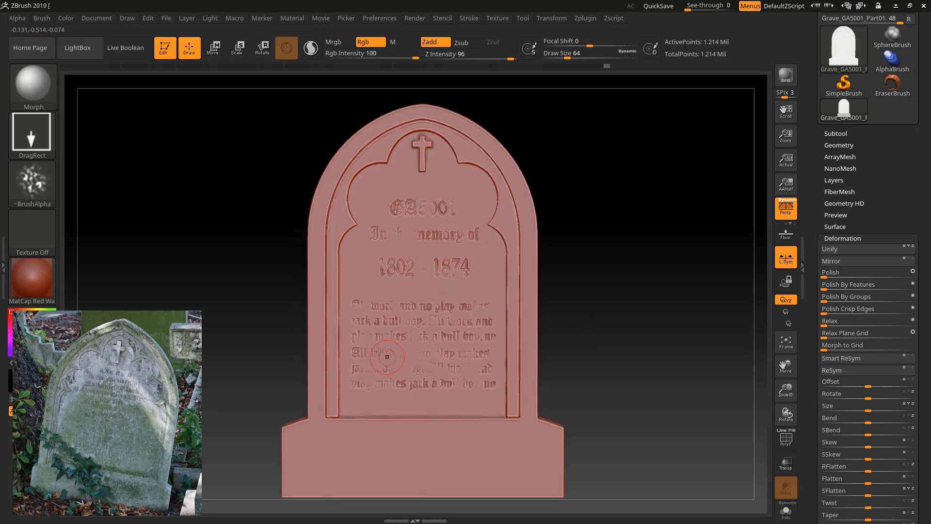
{"action": "left_click_drag", "start_coordinate": [379, 351], "coordinate": [439, 389]}
{"action": "left_click_drag", "start_coordinate": [456, 342], "coordinate": [455, 342]}
{"action": "left_click_drag", "start_coordinate": [371, 301], "coordinate": [370, 299]}
Step: Check the stone from several angles and choose the ClipCurve brush for cutting chips
{"action": "mouse_move", "coordinate": [578, 184]}
{"action": "left_mouse_down"}
{"action": "mouse_move", "coordinate": [544, 190]}
{"action": "mouse_move", "coordinate": [530, 227]}
{"action": "left_mouse_up"}
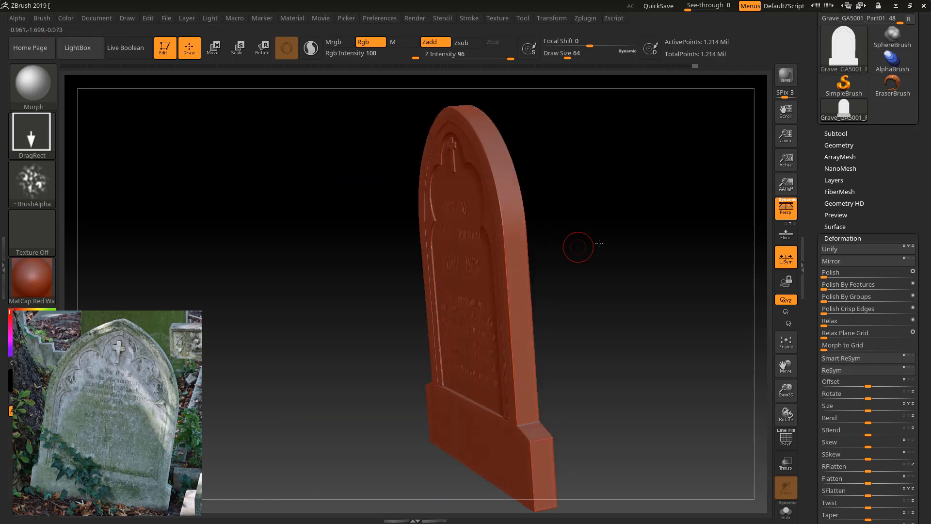
{"action": "left_click_drag", "start_coordinate": [579, 247], "coordinate": [505, 247], "text": "shift"}
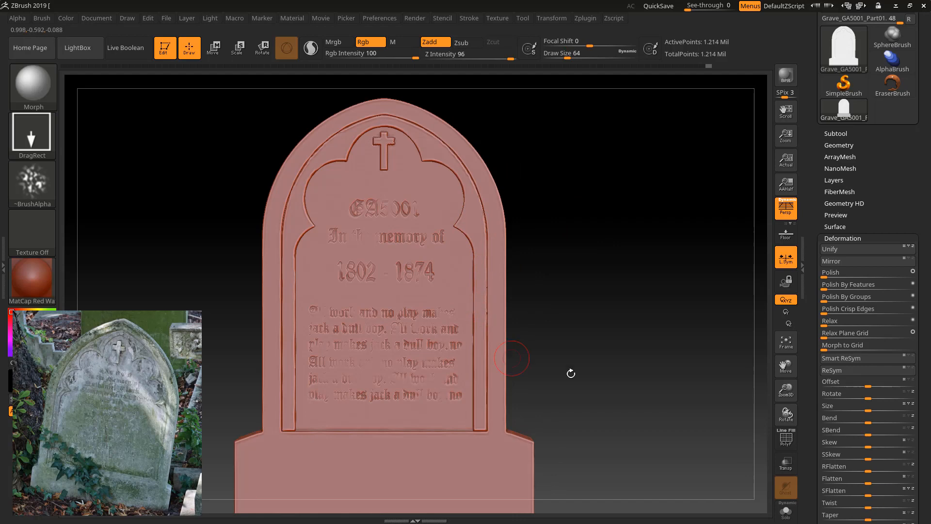
{"action": "left_click_drag", "start_coordinate": [571, 372], "coordinate": [536, 318]}
{"action": "mouse_move", "coordinate": [629, 233]}
{"action": "left_mouse_down"}
{"action": "mouse_move", "coordinate": [599, 249]}
{"action": "mouse_move", "coordinate": [593, 219]}
{"action": "mouse_move", "coordinate": [613, 197]}
{"action": "mouse_move", "coordinate": [542, 292]}
{"action": "mouse_move", "coordinate": [574, 310]}
{"action": "mouse_move", "coordinate": [565, 309]}
{"action": "mouse_move", "coordinate": [584, 278]}
{"action": "mouse_move", "coordinate": [631, 292]}
{"action": "left_mouse_up"}
{"action": "left_click_drag", "start_coordinate": [557, 287], "coordinate": [561, 295]}
{"action": "mouse_move", "coordinate": [179, 182]}
{"action": "left_mouse_down"}
{"action": "mouse_move", "coordinate": [186, 192]}
{"action": "mouse_move", "coordinate": [176, 179]}
{"action": "left_mouse_up"}
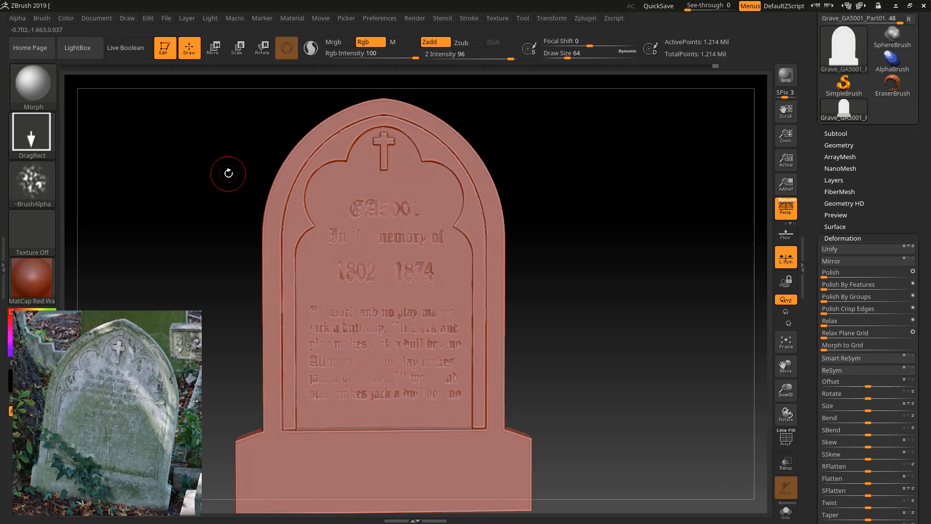
{"action": "key", "text": "ctrl+shift"}
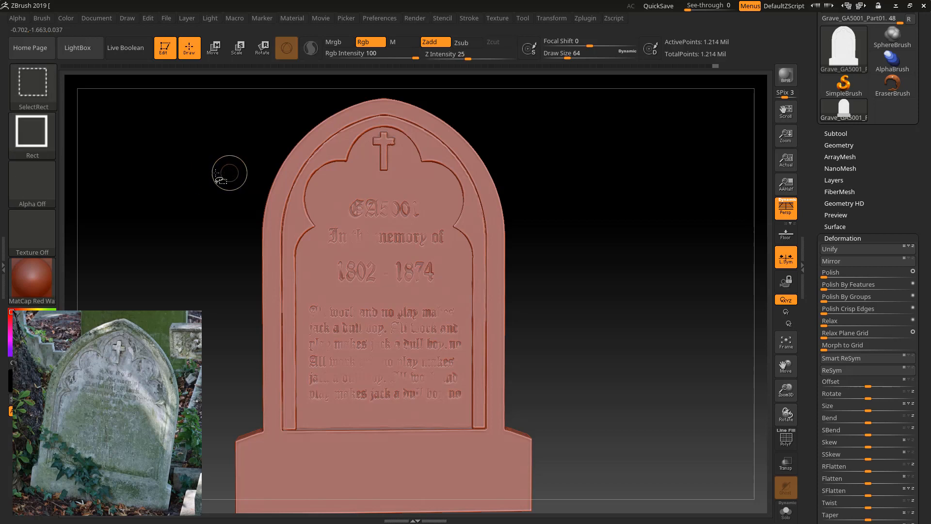
{"action": "left_click", "coordinate": [29, 85]}
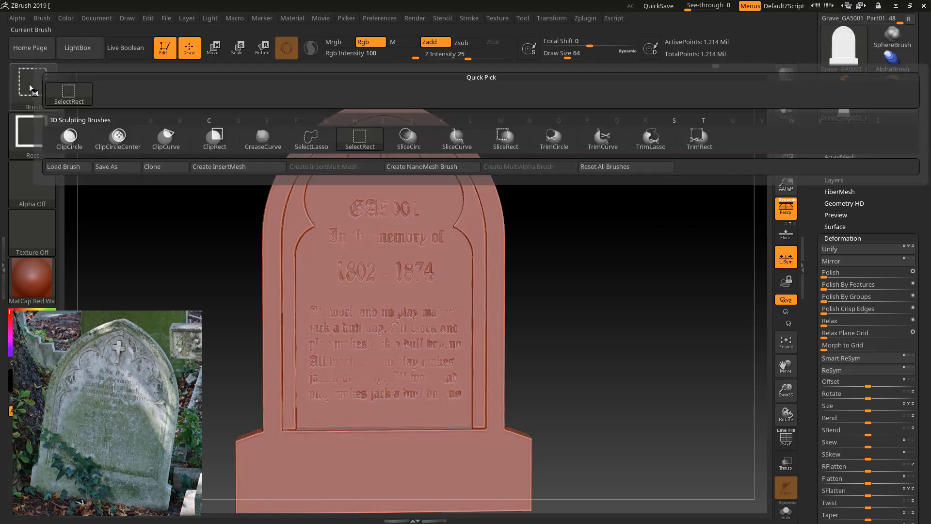
{"action": "left_click", "coordinate": [165, 144], "text": "ctrl+shift"}
Step: Tilt the gravestone and clip small angled chips from the upper right edge of the arch with ClipCurve
{"action": "left_click_drag", "start_coordinate": [522, 388], "coordinate": [513, 398]}
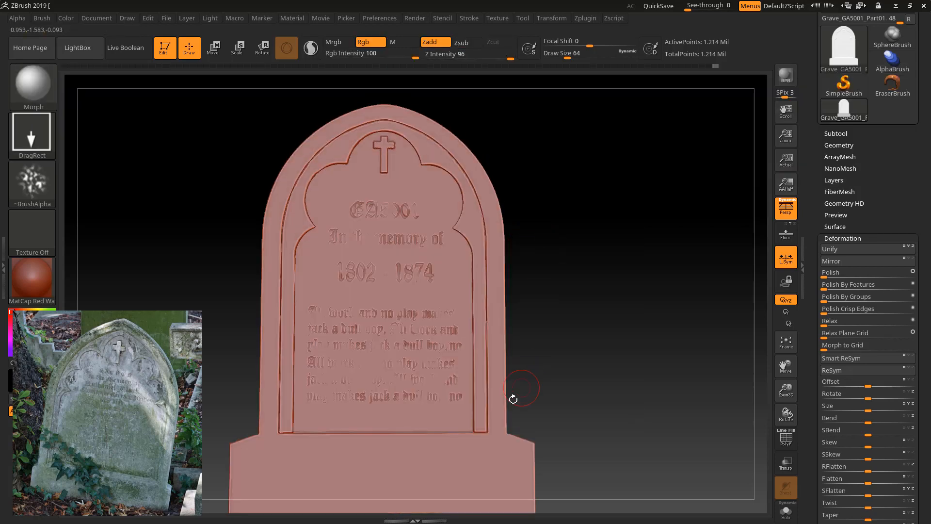
{"action": "mouse_move", "coordinate": [559, 311]}
{"action": "left_mouse_down"}
{"action": "mouse_move", "coordinate": [574, 262]}
{"action": "mouse_move", "coordinate": [567, 237]}
{"action": "mouse_move", "coordinate": [561, 252]}
{"action": "mouse_move", "coordinate": [557, 243]}
{"action": "left_mouse_up"}
{"action": "key", "text": "ctrl+shift"}
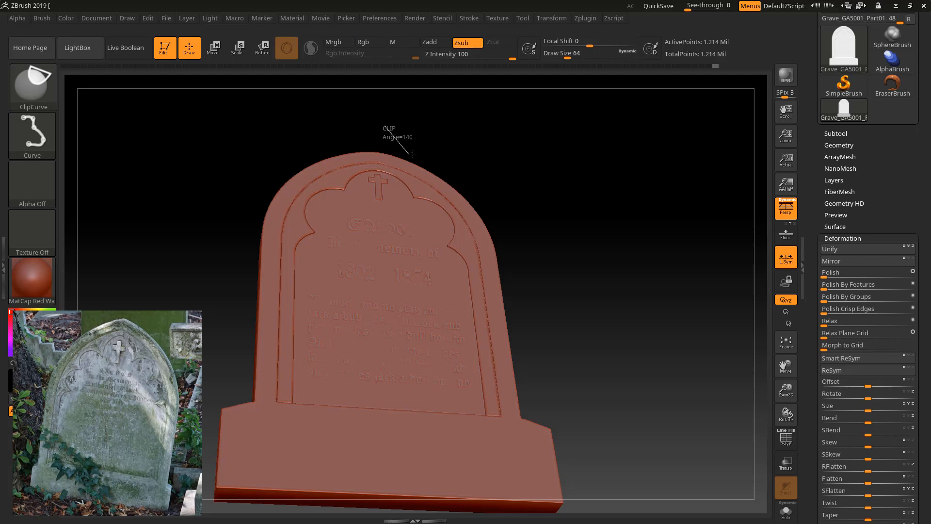
{"action": "left_click_drag", "start_coordinate": [412, 154], "coordinate": [421, 175], "text": "ctrl+shift"}
{"action": "mouse_move", "coordinate": [478, 194]}
{"action": "left_mouse_down", "text": "ctrl+shift"}
{"action": "mouse_move", "coordinate": [518, 187]}
{"action": "mouse_move", "coordinate": [507, 195]}
{"action": "mouse_move", "coordinate": [526, 174]}
{"action": "mouse_move", "coordinate": [516, 178]}
{"action": "left_mouse_up", "text": "ctrl+shift"}
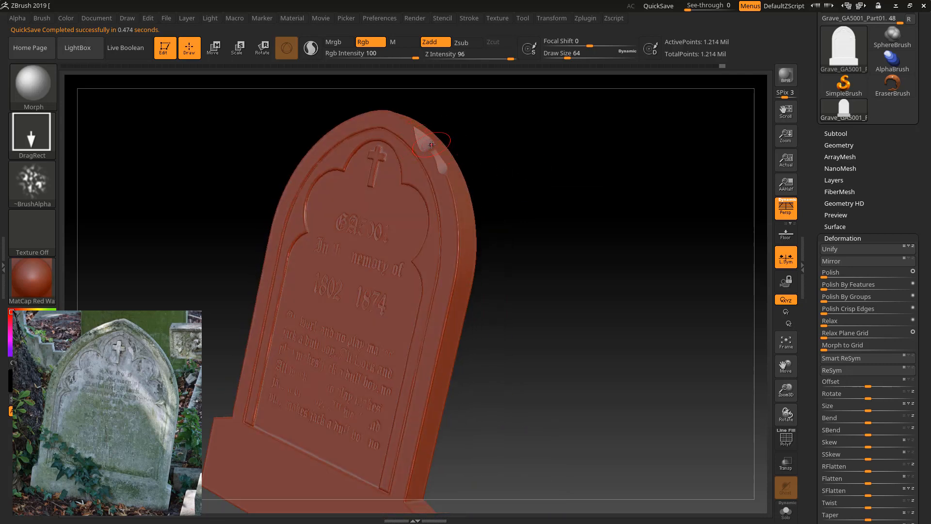
Step: Clip small chips from the upper left edge of the arch with short curved cuts at an angle
{"action": "mouse_move", "coordinate": [474, 133]}
{"action": "left_mouse_down"}
{"action": "mouse_move", "coordinate": [480, 158]}
{"action": "mouse_move", "coordinate": [451, 139]}
{"action": "mouse_move", "coordinate": [471, 160]}
{"action": "mouse_move", "coordinate": [451, 146]}
{"action": "mouse_move", "coordinate": [364, 146]}
{"action": "left_mouse_up"}
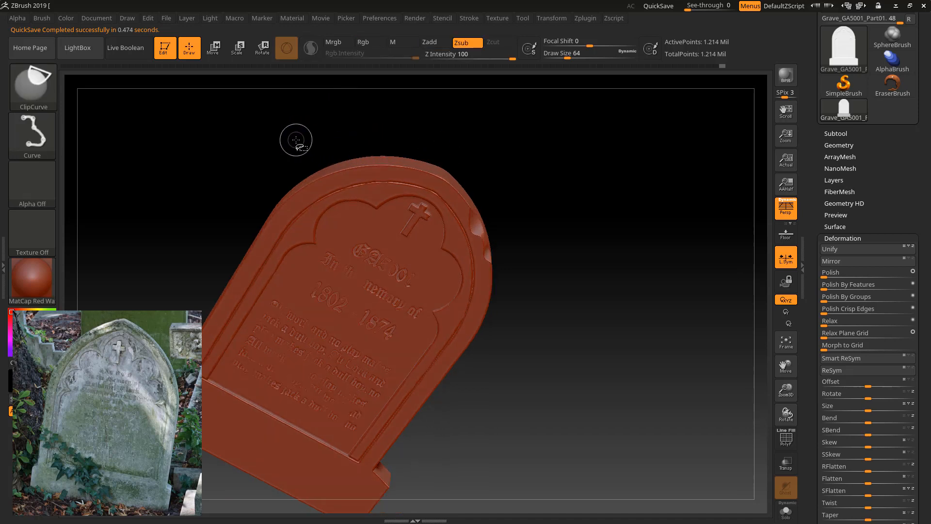
{"action": "mouse_move", "coordinate": [296, 140]}
{"action": "left_mouse_down", "text": "ctrl+shift"}
{"action": "mouse_move", "coordinate": [368, 160]}
{"action": "mouse_move", "coordinate": [416, 152]}
{"action": "mouse_move", "coordinate": [447, 180]}
{"action": "mouse_move", "coordinate": [450, 138]}
{"action": "mouse_move", "coordinate": [510, 162]}
{"action": "mouse_move", "coordinate": [486, 113]}
{"action": "left_mouse_up", "text": "ctrl+shift"}
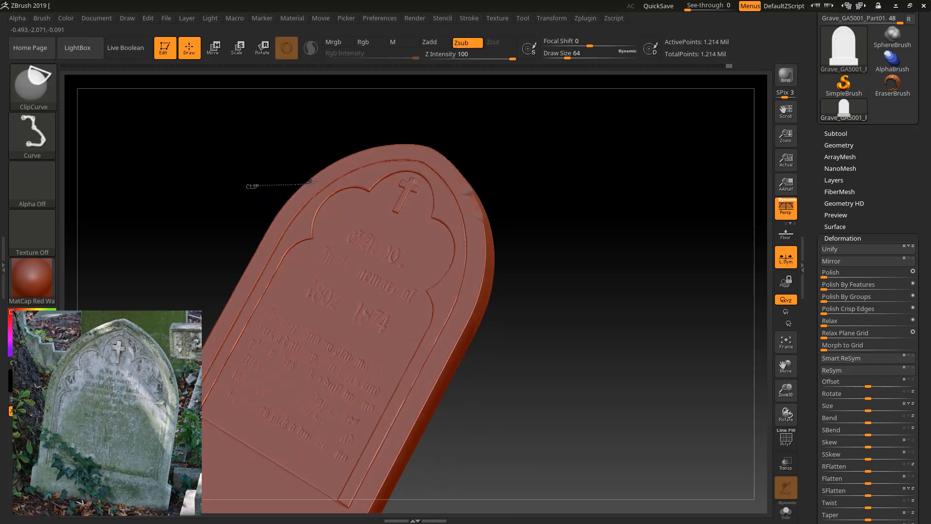
{"action": "mouse_move", "coordinate": [311, 182]}
{"action": "left_mouse_down", "text": "ctrl+shift"}
{"action": "mouse_move", "coordinate": [343, 160]}
{"action": "mouse_move", "coordinate": [353, 140]}
{"action": "left_mouse_up", "text": "ctrl+shift"}
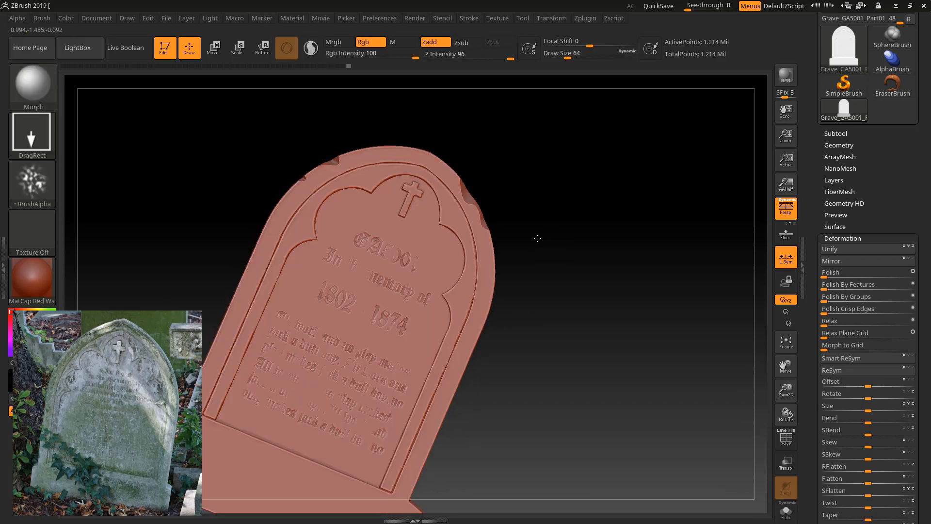
Step: Clip shallow curved chips across the peak of the arch from a tilted view
{"action": "left_click_drag", "start_coordinate": [537, 238], "coordinate": [548, 204], "text": "shift"}
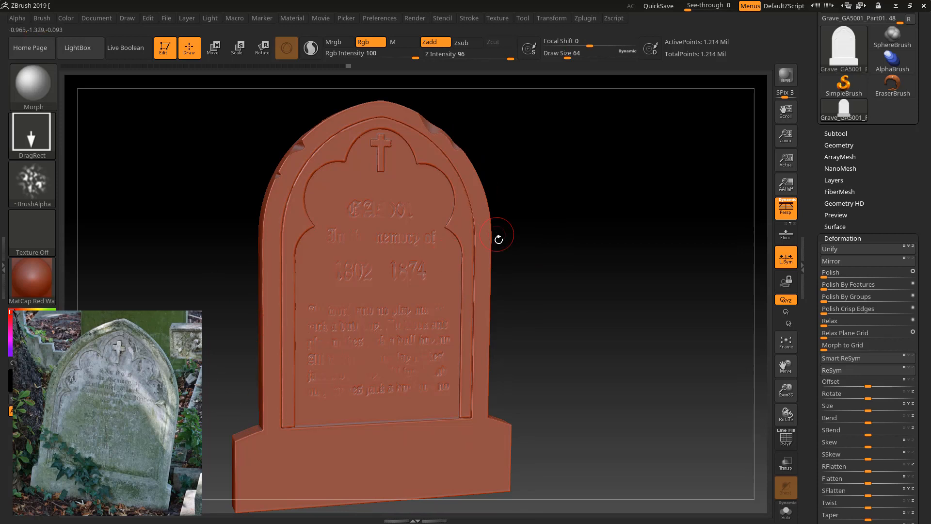
{"action": "mouse_move", "coordinate": [498, 239]}
{"action": "left_mouse_down"}
{"action": "mouse_move", "coordinate": [528, 228]}
{"action": "mouse_move", "coordinate": [526, 198]}
{"action": "left_mouse_up"}
{"action": "key", "text": "ctrl+shift"}
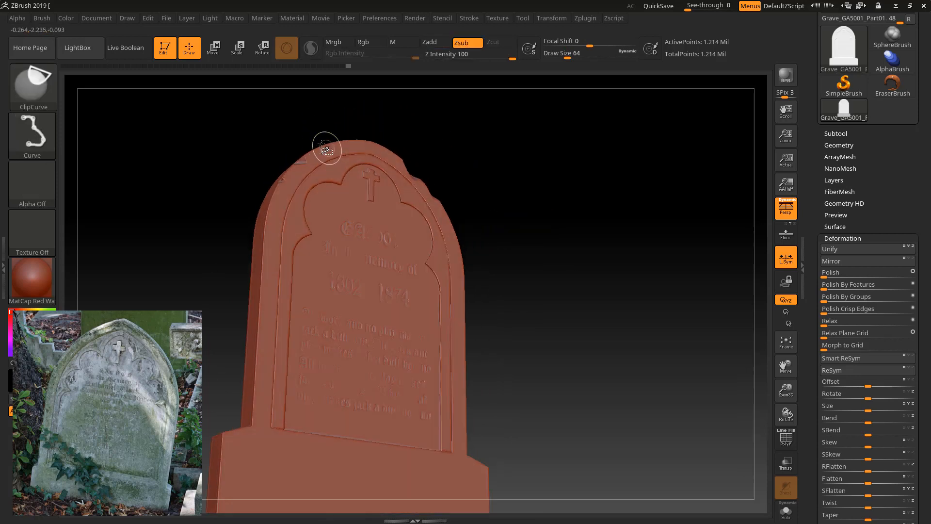
{"action": "mouse_move", "coordinate": [314, 140]}
{"action": "left_mouse_down", "text": "ctrl+shift"}
{"action": "mouse_move", "coordinate": [363, 154]}
{"action": "mouse_move", "coordinate": [376, 140]}
{"action": "left_mouse_up", "text": "ctrl+shift"}
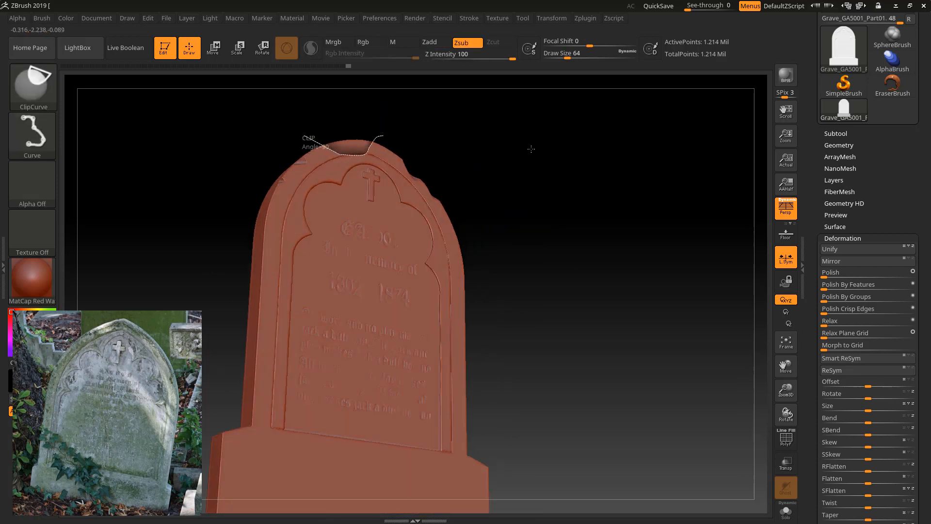
{"action": "mouse_move", "coordinate": [488, 162]}
{"action": "left_mouse_down"}
{"action": "mouse_move", "coordinate": [395, 126]}
{"action": "mouse_move", "coordinate": [339, 159]}
{"action": "mouse_move", "coordinate": [382, 162]}
{"action": "left_mouse_up"}
{"action": "key", "text": "ctrl+shift"}
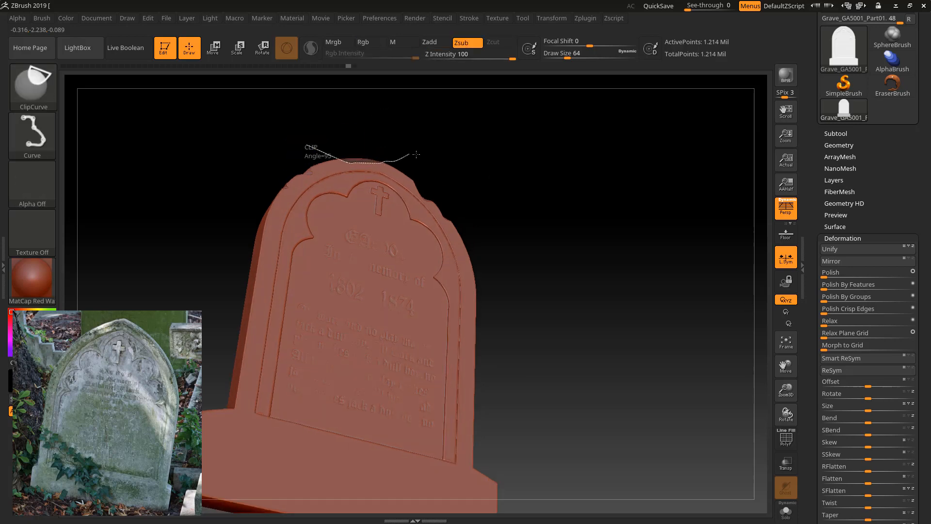
{"action": "mouse_move", "coordinate": [499, 166]}
{"action": "left_mouse_down", "text": "ctrl+shift"}
{"action": "mouse_move", "coordinate": [485, 162]}
{"action": "mouse_move", "coordinate": [530, 173]}
{"action": "mouse_move", "coordinate": [461, 145]}
{"action": "mouse_move", "coordinate": [472, 183]}
{"action": "left_mouse_up", "text": "ctrl+shift"}
Step: Clip small chips from the right shoulder, undo the deep notch in the right side, and clip a shallower chip lower down
{"action": "key", "text": "ctrl+shift"}
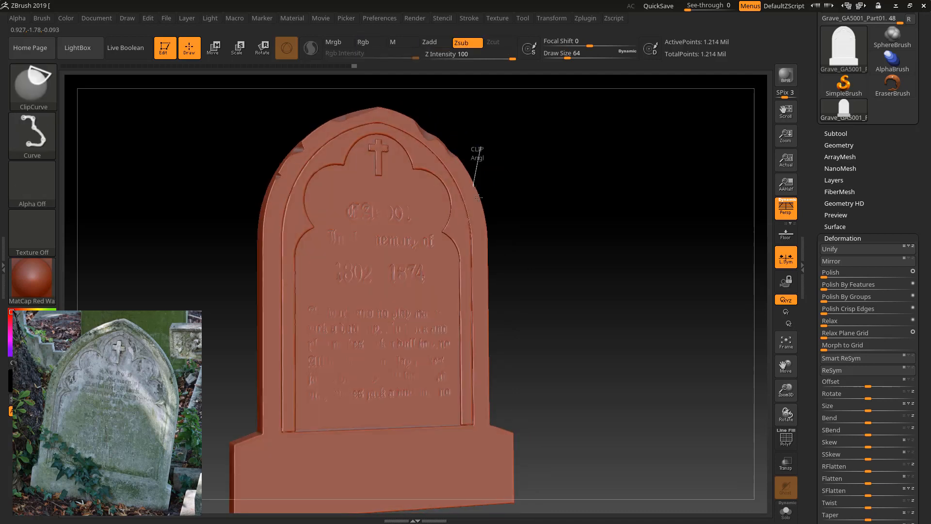
{"action": "mouse_move", "coordinate": [484, 229]}
{"action": "left_mouse_down", "text": "ctrl+shift"}
{"action": "mouse_move", "coordinate": [510, 268]}
{"action": "mouse_move", "coordinate": [523, 230]}
{"action": "mouse_move", "coordinate": [509, 227]}
{"action": "mouse_move", "coordinate": [495, 253]}
{"action": "mouse_move", "coordinate": [504, 273]}
{"action": "mouse_move", "coordinate": [538, 290]}
{"action": "left_mouse_up", "text": "ctrl+shift"}
{"action": "key", "text": "alt"}
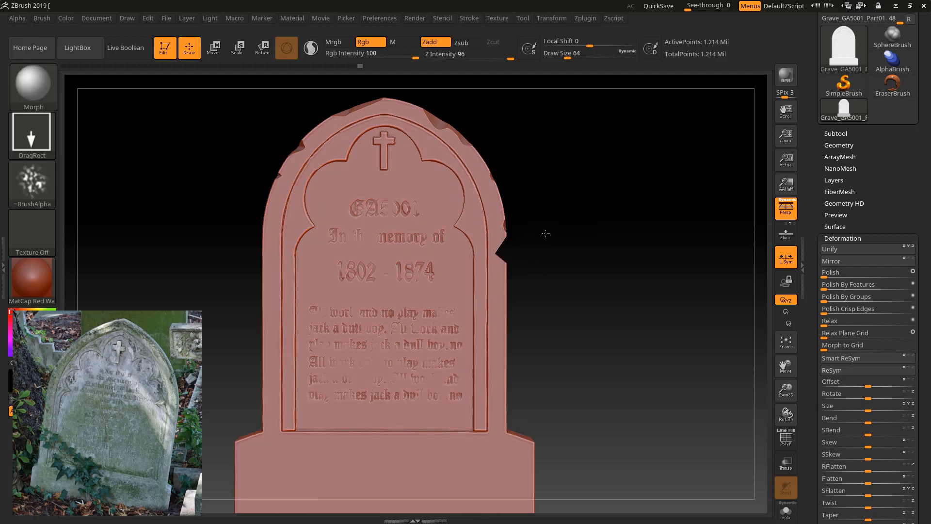
{"action": "left_click_drag", "start_coordinate": [545, 232], "coordinate": [506, 245]}
{"action": "key", "text": "ctrl+z"}
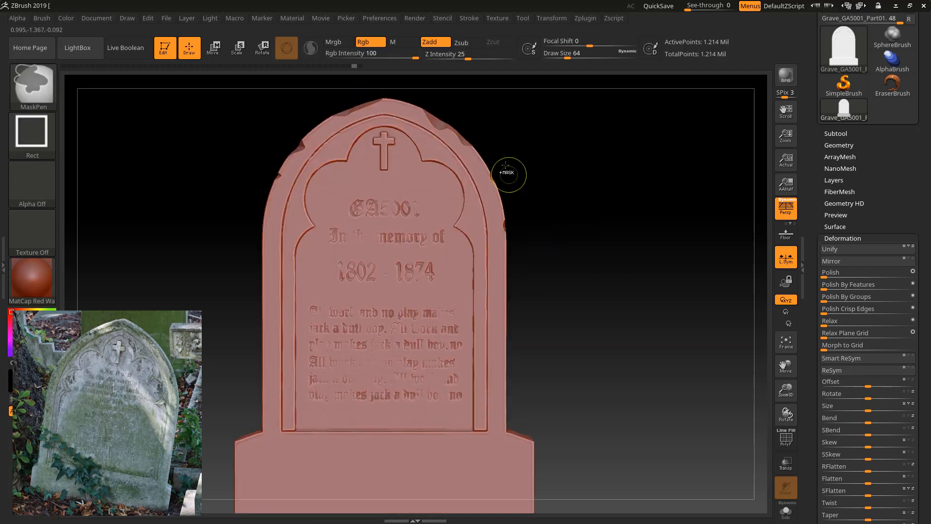
{"action": "left_click_drag", "start_coordinate": [505, 144], "coordinate": [534, 243]}
{"action": "mouse_move", "coordinate": [499, 306]}
{"action": "left_mouse_down", "text": "ctrl+shift"}
{"action": "mouse_move", "coordinate": [506, 365]}
{"action": "mouse_move", "coordinate": [545, 399]}
{"action": "left_mouse_up", "text": "ctrl+shift"}
{"action": "mouse_move", "coordinate": [571, 307]}
{"action": "left_mouse_down"}
{"action": "mouse_move", "coordinate": [553, 345]}
{"action": "mouse_move", "coordinate": [557, 384]}
{"action": "left_mouse_up"}
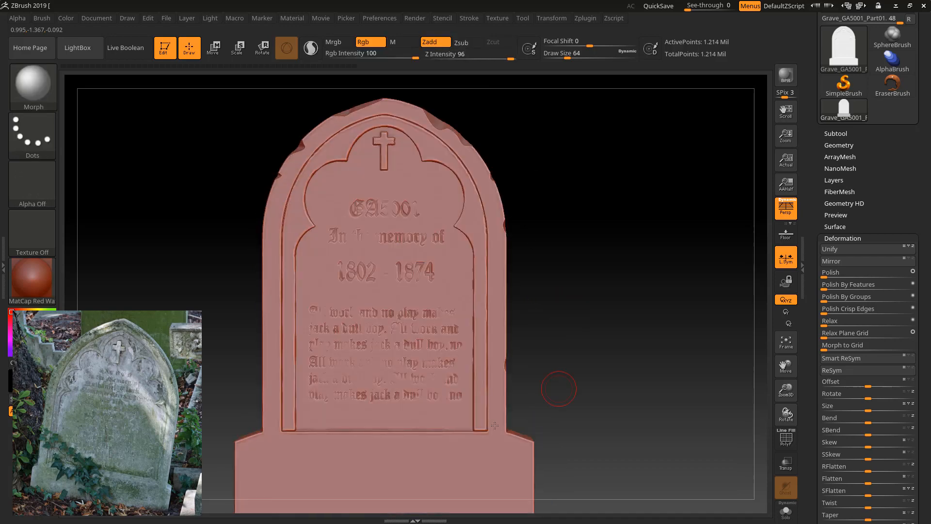
Step: Clip the stone's left side edge, undo that notch, and cut the edge again
{"action": "left_click_drag", "start_coordinate": [514, 309], "coordinate": [499, 305]}
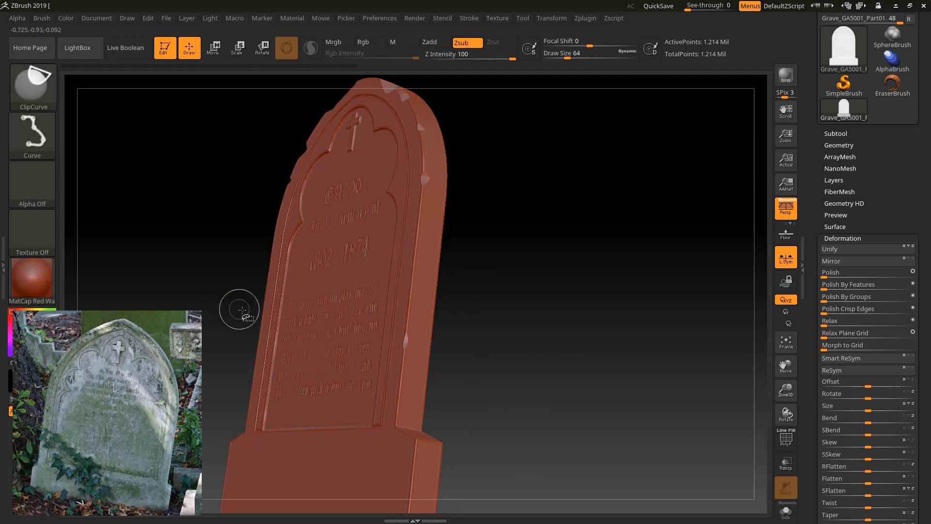
{"action": "left_click_drag", "start_coordinate": [245, 309], "coordinate": [267, 242], "text": "ctrl+shift"}
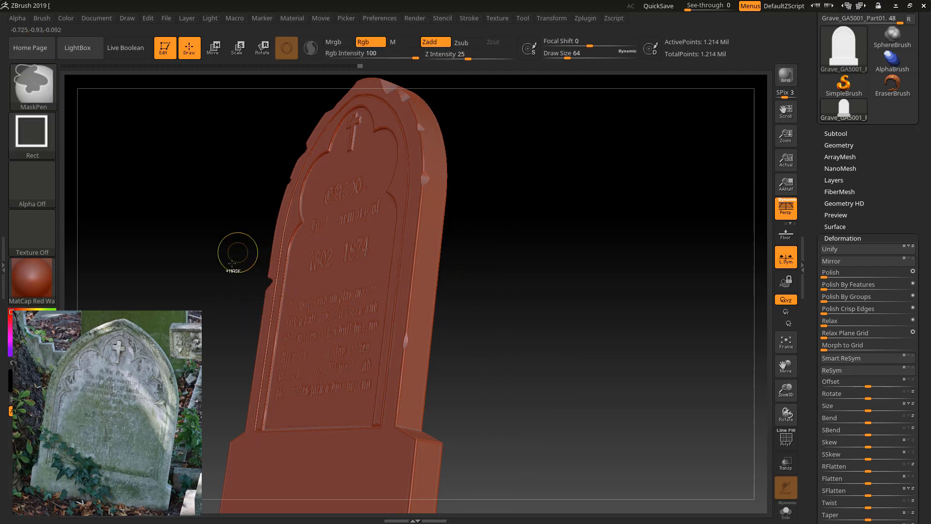
{"action": "key", "text": "ctrl+z"}
{"action": "mouse_move", "coordinate": [248, 291]}
{"action": "left_mouse_down", "text": "ctrl+shift"}
{"action": "mouse_move", "coordinate": [272, 268]}
{"action": "mouse_move", "coordinate": [274, 216]}
{"action": "mouse_move", "coordinate": [242, 192]}
{"action": "mouse_move", "coordinate": [236, 244]}
{"action": "mouse_move", "coordinate": [296, 246]}
{"action": "mouse_move", "coordinate": [358, 229]}
{"action": "left_mouse_up", "text": "ctrl+shift"}
Step: Turn to the back of the gravestone and clip a small chip from the outer shoulder edge
{"action": "left_click_drag", "start_coordinate": [395, 190], "coordinate": [405, 178]}
{"action": "left_click_drag", "start_coordinate": [296, 128], "coordinate": [298, 150], "text": "ctrl+shift"}
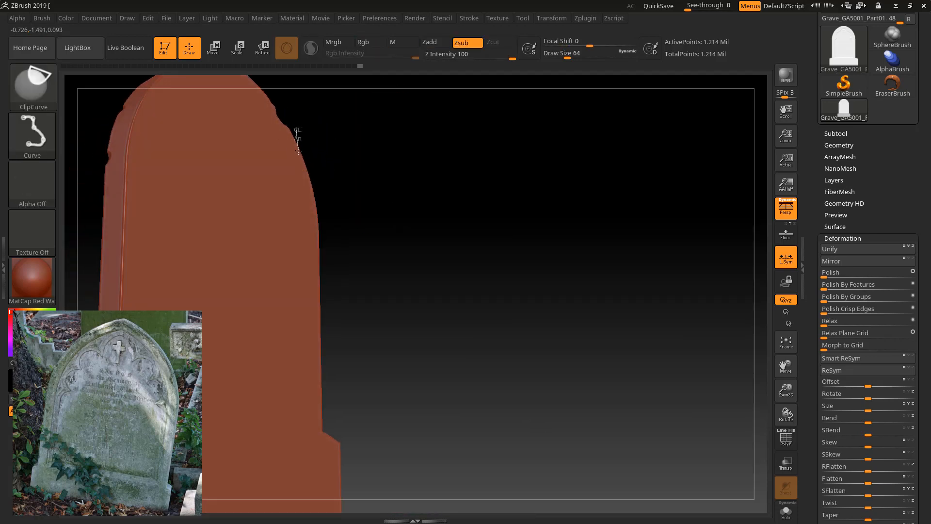
{"action": "mouse_move", "coordinate": [329, 207]}
{"action": "left_mouse_down", "text": "ctrl+shift"}
{"action": "mouse_move", "coordinate": [588, 250]}
{"action": "mouse_move", "coordinate": [555, 260]}
{"action": "mouse_move", "coordinate": [619, 199]}
{"action": "mouse_move", "coordinate": [615, 219]}
{"action": "mouse_move", "coordinate": [636, 268]}
{"action": "left_mouse_up", "text": "ctrl+shift"}
Step: Undo the notch in the right side and clip shallow chips along the upper right curve of the arch
{"action": "key", "text": "ctrl"}
{"action": "key", "text": "ctrl+shift"}
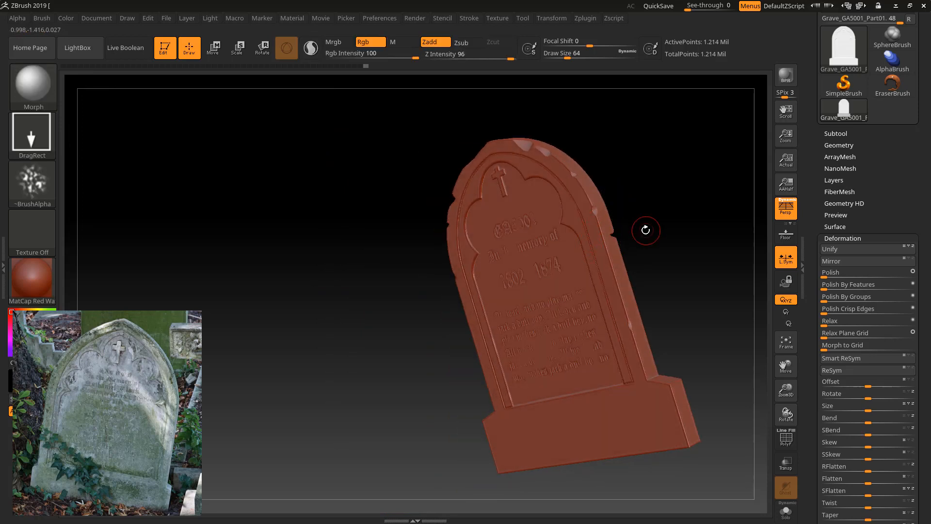
{"action": "key", "text": "ctrl+z"}
{"action": "left_click_drag", "start_coordinate": [579, 157], "coordinate": [587, 179], "text": "ctrl+shift"}
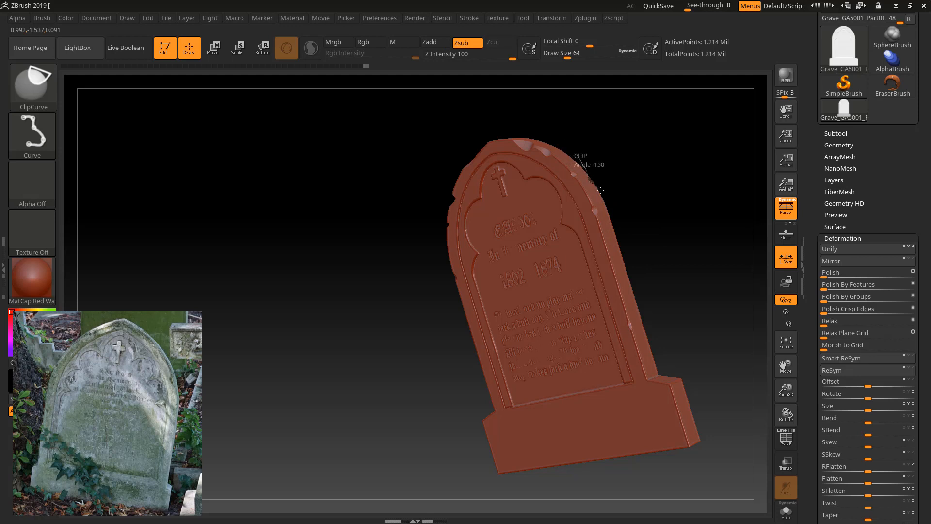
{"action": "left_click_drag", "start_coordinate": [653, 229], "coordinate": [600, 146], "text": "ctrl+shift"}
{"action": "mouse_move", "coordinate": [580, 170]}
{"action": "left_mouse_down"}
{"action": "mouse_move", "coordinate": [538, 165]}
{"action": "mouse_move", "coordinate": [544, 176]}
{"action": "left_mouse_up"}
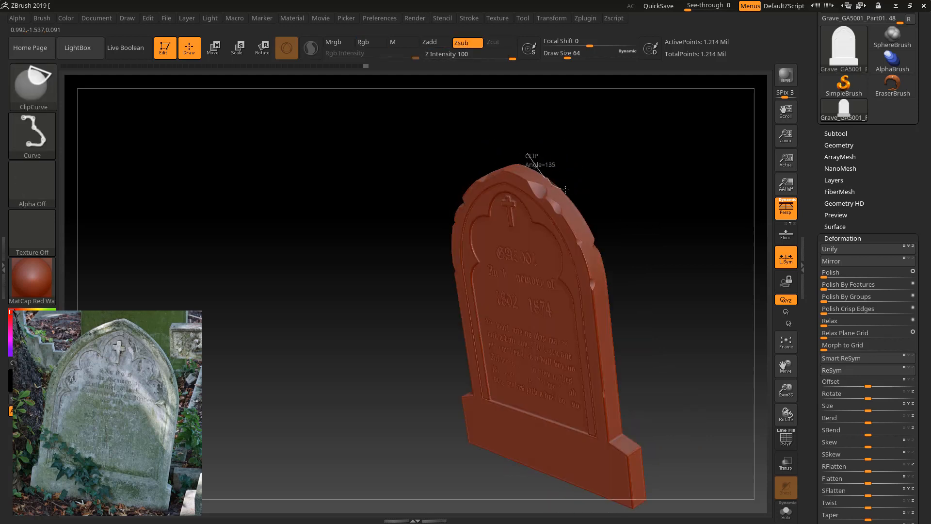
{"action": "left_click_drag", "start_coordinate": [585, 202], "coordinate": [591, 206], "text": "ctrl+shift"}
{"action": "mouse_move", "coordinate": [601, 159]}
{"action": "left_mouse_down"}
{"action": "mouse_move", "coordinate": [605, 125]}
{"action": "mouse_move", "coordinate": [657, 278]}
{"action": "left_mouse_up"}
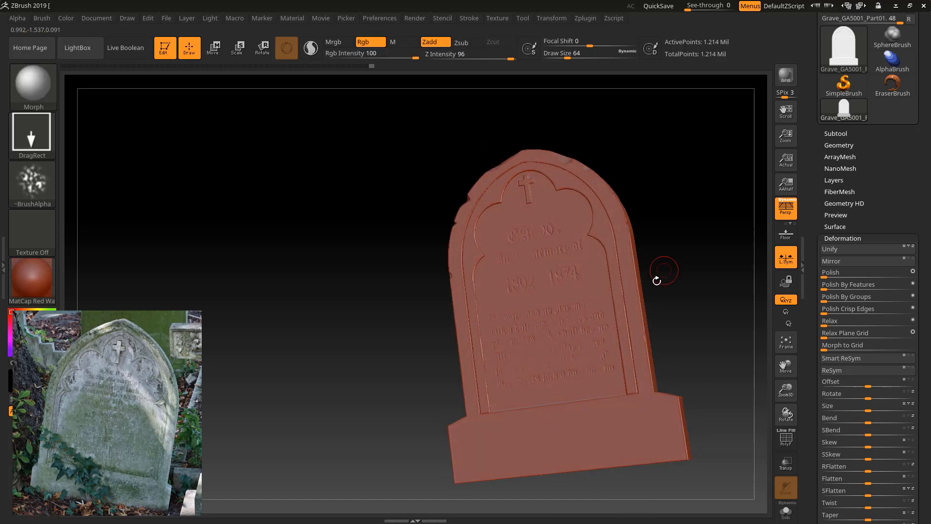
Step: Try clipping the left corner of the base and the lower left side with curved cuts, undoing each cut
{"action": "left_click_drag", "start_coordinate": [397, 416], "coordinate": [387, 411]}
{"action": "left_click_drag", "start_coordinate": [442, 455], "coordinate": [439, 382], "text": "ctrl+shift"}
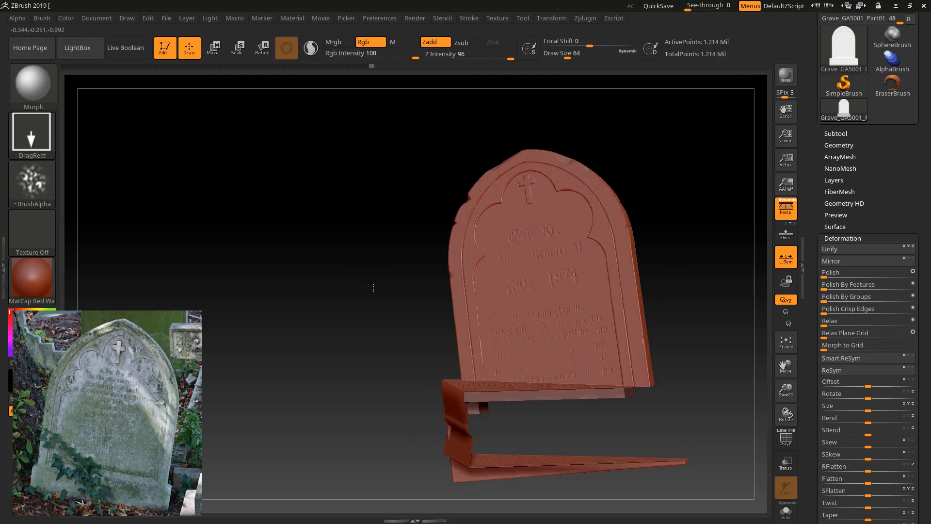
{"action": "key", "text": "ctrl+z"}
{"action": "mouse_move", "coordinate": [428, 465]}
{"action": "left_mouse_down", "text": "ctrl+shift"}
{"action": "mouse_move", "coordinate": [472, 433]}
{"action": "mouse_move", "coordinate": [471, 423]}
{"action": "mouse_move", "coordinate": [538, 350]}
{"action": "mouse_move", "coordinate": [611, 320]}
{"action": "left_mouse_up", "text": "ctrl+shift"}
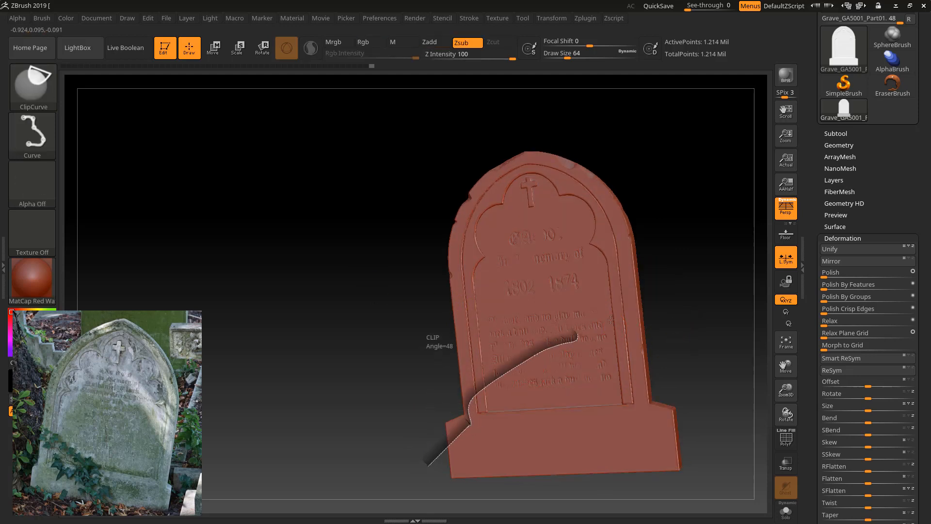
{"action": "left_click_drag", "start_coordinate": [418, 234], "coordinate": [418, 234], "text": "ctrl+shift"}
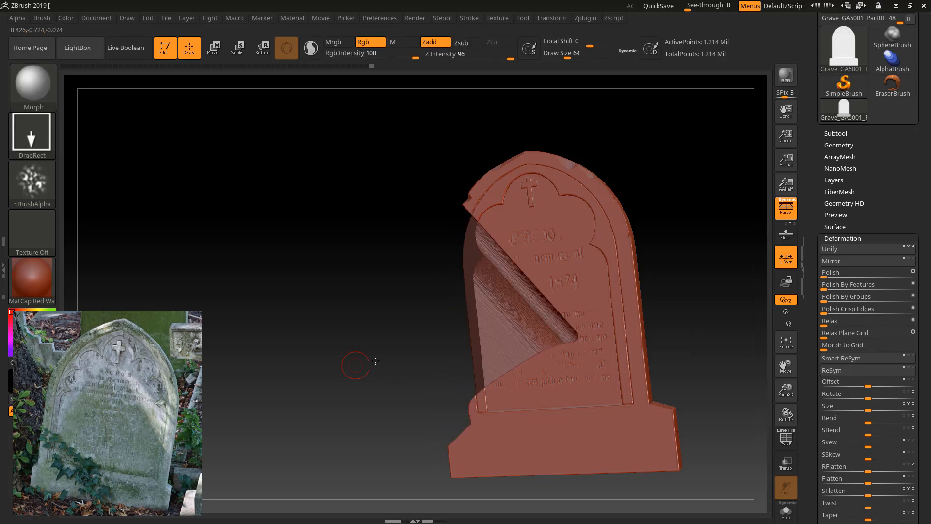
{"action": "mouse_move", "coordinate": [376, 361]}
{"action": "left_mouse_down"}
{"action": "mouse_move", "coordinate": [408, 356]}
{"action": "mouse_move", "coordinate": [395, 354]}
{"action": "mouse_move", "coordinate": [389, 368]}
{"action": "mouse_move", "coordinate": [439, 368]}
{"action": "mouse_move", "coordinate": [440, 312]}
{"action": "mouse_move", "coordinate": [413, 296]}
{"action": "mouse_move", "coordinate": [408, 308]}
{"action": "mouse_move", "coordinate": [396, 303]}
{"action": "mouse_move", "coordinate": [420, 328]}
{"action": "left_mouse_up"}
{"action": "key", "text": "ctrl+z"}
Step: Clip further curved chips along the gravestone's outline, working from the front and back, and undo the last cut on the rear shoulder
{"action": "mouse_move", "coordinate": [428, 369]}
{"action": "left_mouse_down", "text": "ctrl+shift"}
{"action": "mouse_move", "coordinate": [451, 336]}
{"action": "mouse_move", "coordinate": [442, 305]}
{"action": "left_mouse_up", "text": "ctrl+shift"}
{"action": "mouse_move", "coordinate": [368, 303]}
{"action": "left_mouse_down"}
{"action": "mouse_move", "coordinate": [412, 316]}
{"action": "mouse_move", "coordinate": [582, 295]}
{"action": "mouse_move", "coordinate": [545, 235]}
{"action": "left_mouse_up"}
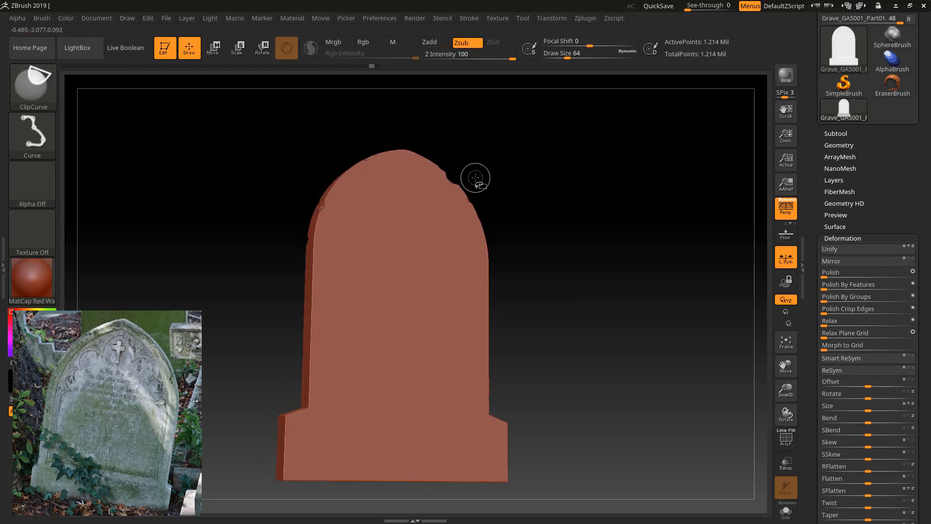
{"action": "mouse_move", "coordinate": [476, 182]}
{"action": "left_mouse_down", "text": "ctrl+shift"}
{"action": "mouse_move", "coordinate": [479, 221]}
{"action": "mouse_move", "coordinate": [509, 242]}
{"action": "mouse_move", "coordinate": [495, 246]}
{"action": "mouse_move", "coordinate": [524, 224]}
{"action": "mouse_move", "coordinate": [474, 216]}
{"action": "mouse_move", "coordinate": [416, 258]}
{"action": "mouse_move", "coordinate": [469, 204]}
{"action": "mouse_move", "coordinate": [502, 211]}
{"action": "mouse_move", "coordinate": [517, 191]}
{"action": "mouse_move", "coordinate": [499, 190]}
{"action": "mouse_move", "coordinate": [490, 213]}
{"action": "mouse_move", "coordinate": [461, 224]}
{"action": "mouse_move", "coordinate": [421, 236]}
{"action": "mouse_move", "coordinate": [396, 228]}
{"action": "left_mouse_up", "text": "ctrl+shift"}
{"action": "key", "text": "ctrl+z"}
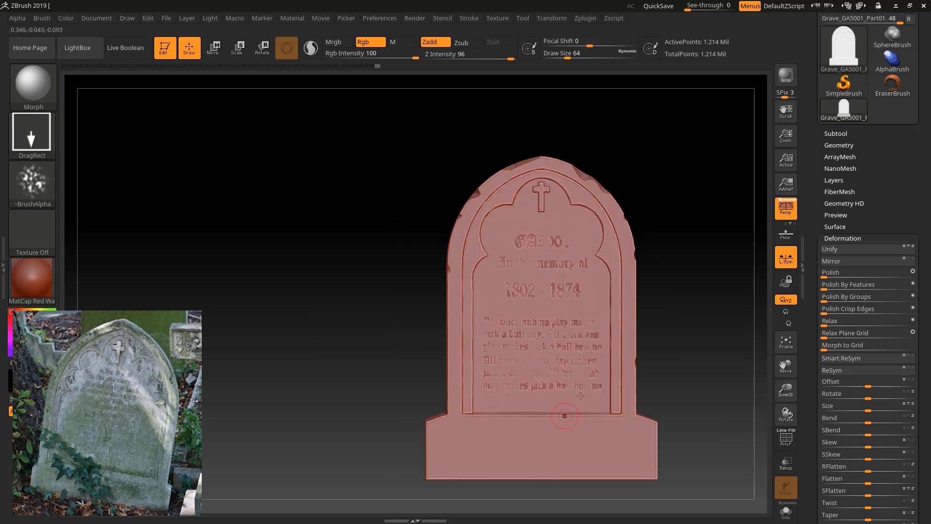
{"action": "left_click_drag", "start_coordinate": [696, 364], "coordinate": [687, 358]}
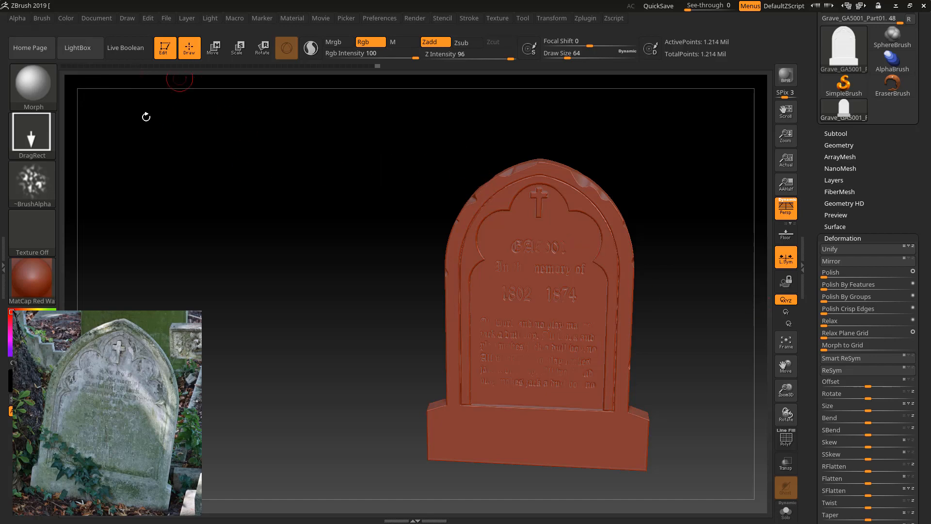
Step: Load the MalletFast brush from the Mallet folder of the LightBox brush library
{"action": "left_click", "coordinate": [42, 91]}
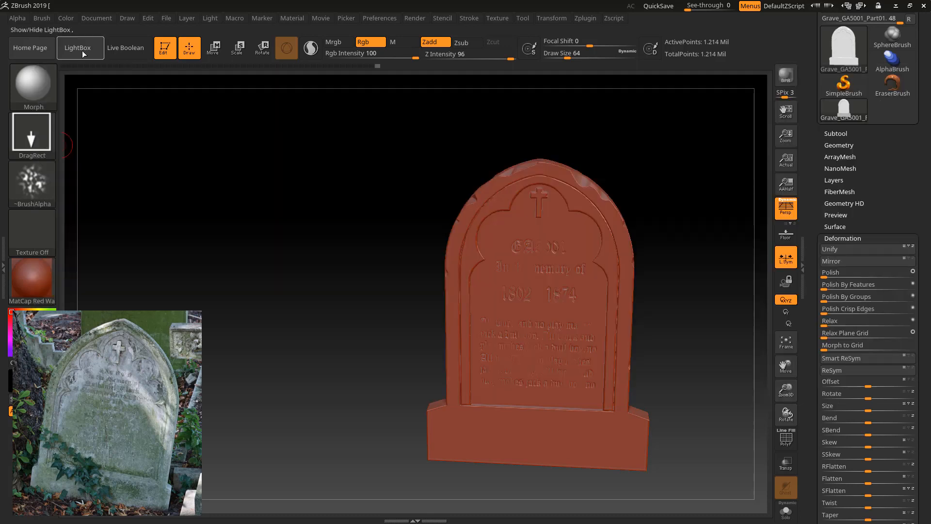
{"action": "left_click", "coordinate": [81, 49]}
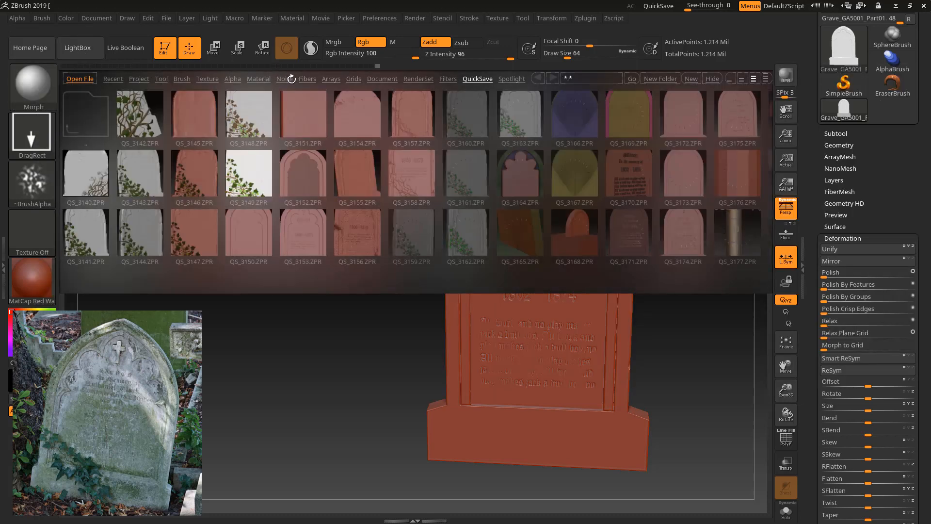
{"action": "left_click", "coordinate": [182, 78]}
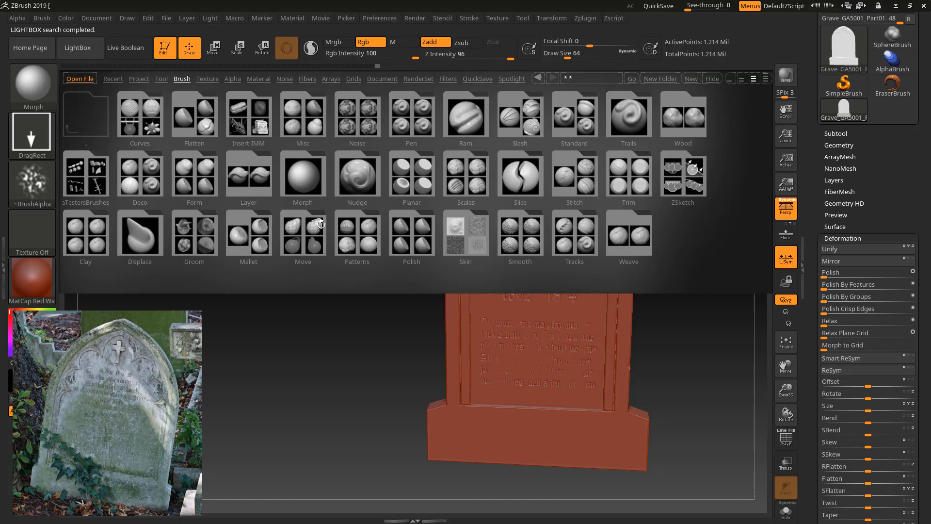
{"action": "double_click", "coordinate": [248, 242]}
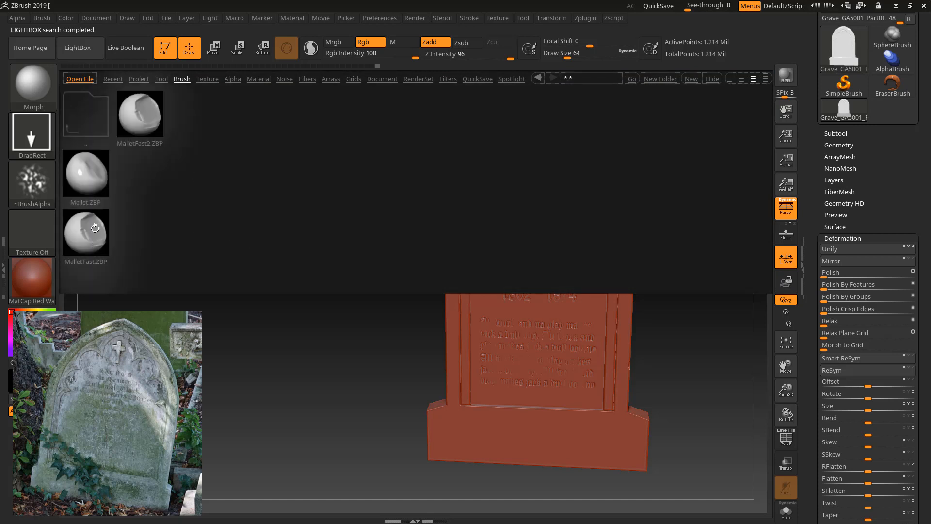
{"action": "double_click", "coordinate": [86, 232]}
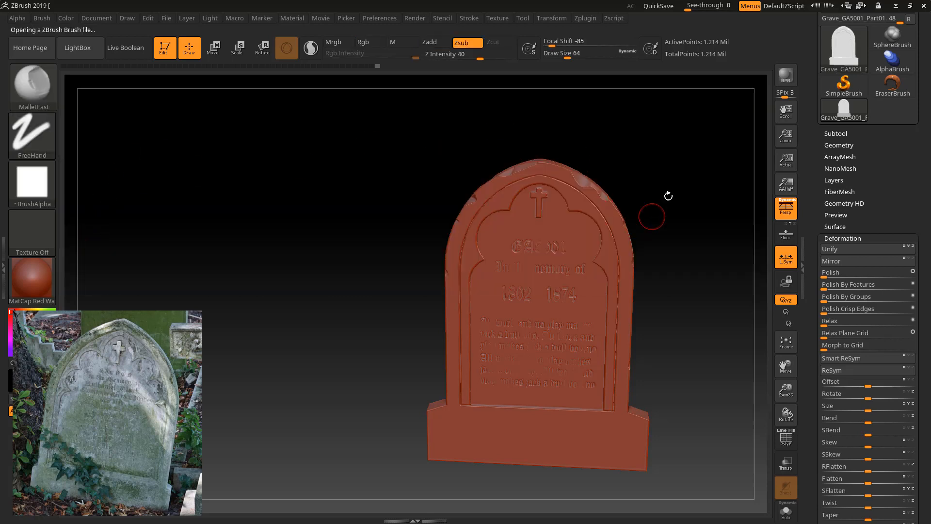
Step: Chip the front edge along the arch's left shoulder with MalletFast, and reduce the draw size to 32
{"action": "mouse_move", "coordinate": [674, 184]}
{"action": "right_mouse_down"}
{"action": "mouse_move", "coordinate": [644, 174]}
{"action": "mouse_move", "coordinate": [590, 179]}
{"action": "mouse_move", "coordinate": [614, 189]}
{"action": "right_mouse_up"}
{"action": "mouse_move", "coordinate": [568, 168]}
{"action": "right_mouse_down", "text": "alt"}
{"action": "mouse_move", "coordinate": [579, 206]}
{"action": "mouse_move", "coordinate": [558, 185]}
{"action": "mouse_move", "coordinate": [576, 218]}
{"action": "mouse_move", "coordinate": [588, 216]}
{"action": "mouse_move", "coordinate": [584, 239]}
{"action": "mouse_move", "coordinate": [574, 231]}
{"action": "mouse_move", "coordinate": [600, 243]}
{"action": "right_mouse_up", "text": "alt"}
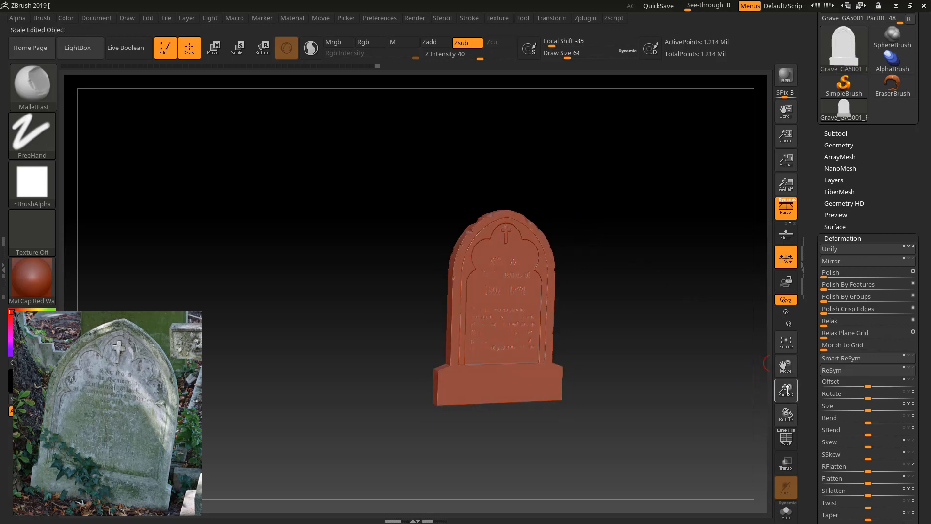
{"action": "left_click_drag", "start_coordinate": [786, 390], "coordinate": [742, 521]}
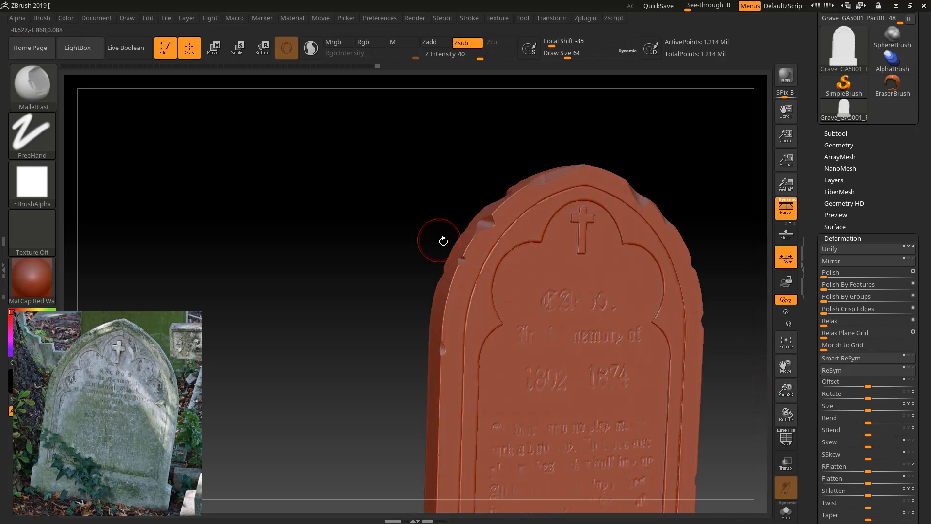
{"action": "left_click_drag", "start_coordinate": [443, 239], "coordinate": [458, 248]}
{"action": "left_click_drag", "start_coordinate": [567, 54], "coordinate": [561, 53]}
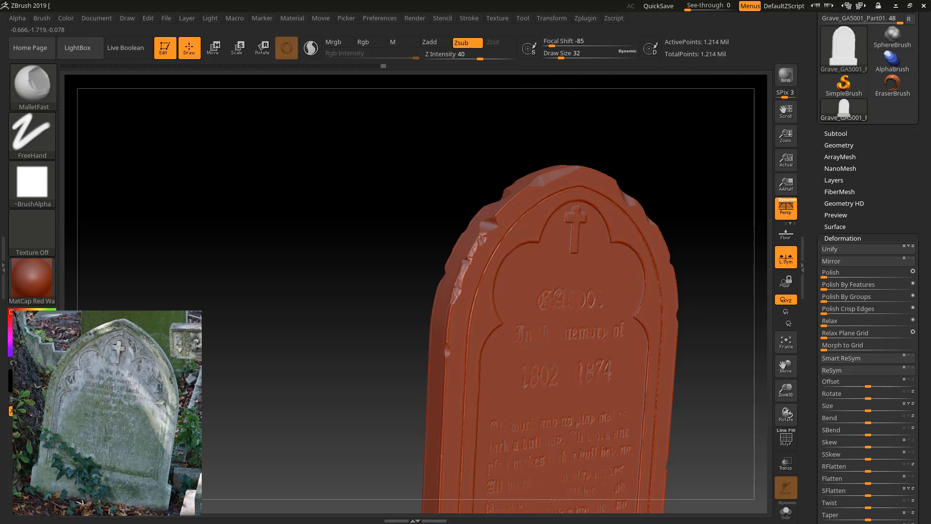
Step: Set the draw size to 52 and batter the arch's top edge, the carved border right of the cross and the left cusp
{"action": "left_click_drag", "start_coordinate": [561, 54], "coordinate": [566, 54]}
{"action": "mouse_move", "coordinate": [552, 119]}
{"action": "left_mouse_down"}
{"action": "mouse_move", "coordinate": [555, 138]}
{"action": "mouse_move", "coordinate": [528, 155]}
{"action": "left_mouse_up"}
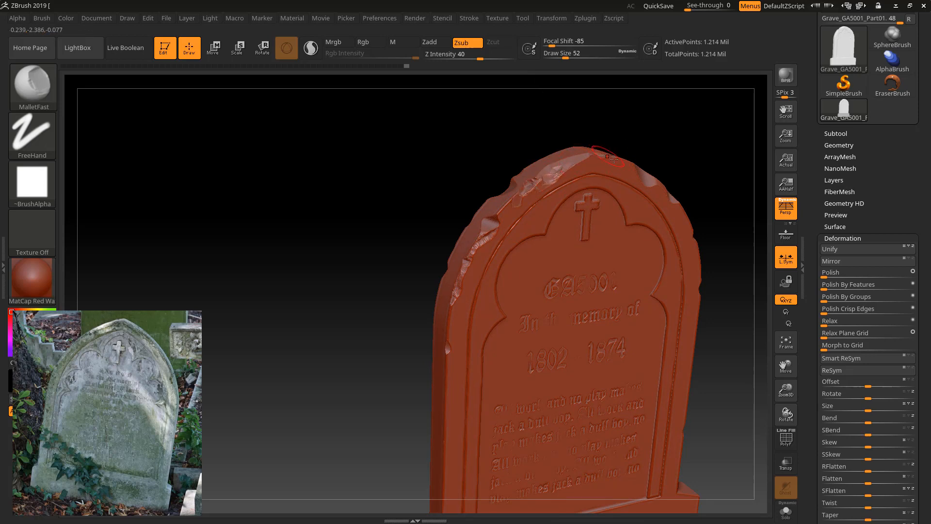
{"action": "mouse_move", "coordinate": [645, 139]}
{"action": "left_mouse_down"}
{"action": "mouse_move", "coordinate": [632, 144]}
{"action": "mouse_move", "coordinate": [632, 160]}
{"action": "mouse_move", "coordinate": [653, 191]}
{"action": "left_mouse_up"}
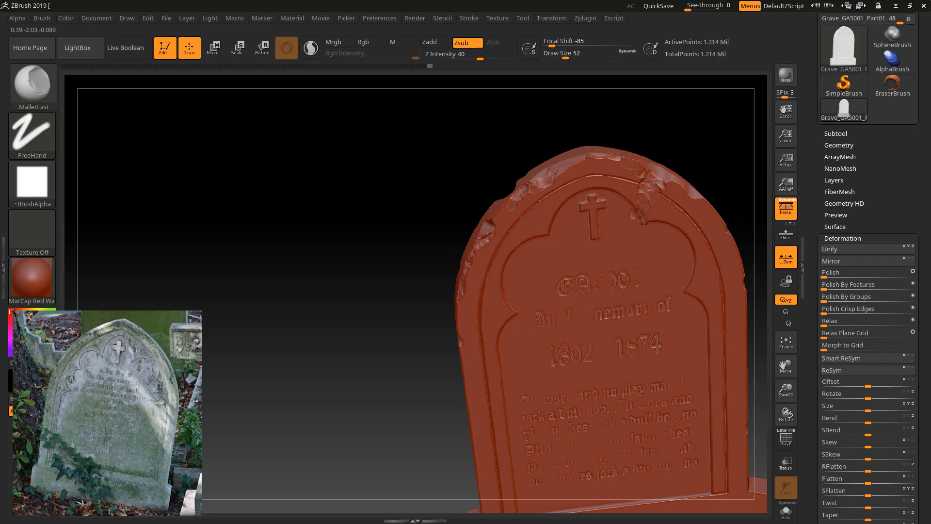
{"action": "left_click_drag", "start_coordinate": [674, 146], "coordinate": [661, 155]}
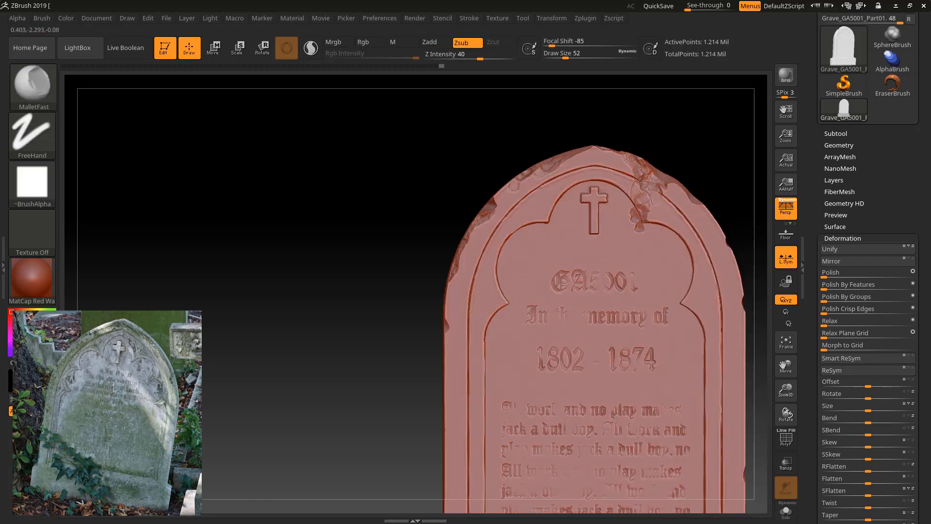
{"action": "left_click_drag", "start_coordinate": [650, 194], "coordinate": [651, 190]}
{"action": "mouse_move", "coordinate": [408, 266]}
{"action": "left_mouse_down"}
{"action": "mouse_move", "coordinate": [445, 321]}
{"action": "mouse_move", "coordinate": [492, 305]}
{"action": "left_mouse_up"}
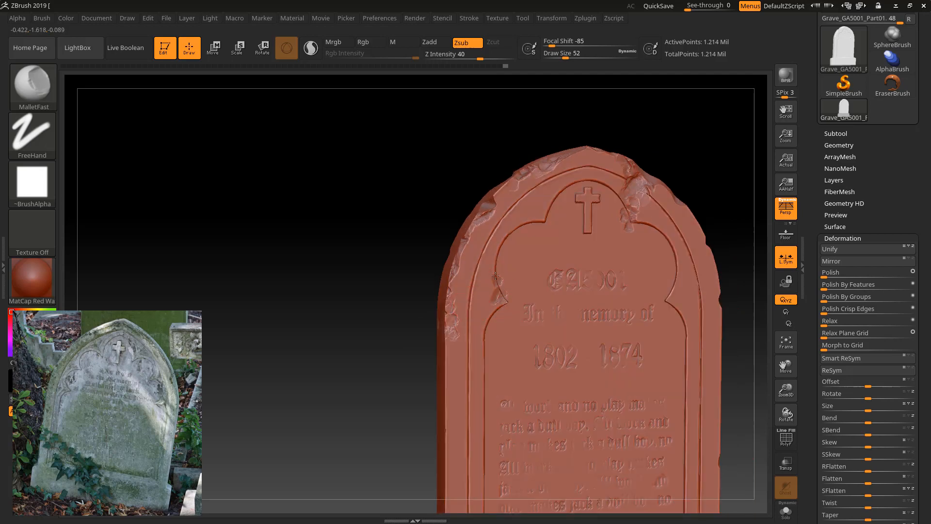
Step: Chip the side face and rear edge of the same shoulder of the arch with MalletFast strokes
{"action": "left_click_drag", "start_coordinate": [412, 225], "coordinate": [514, 235]}
{"action": "left_click_drag", "start_coordinate": [478, 250], "coordinate": [472, 304]}
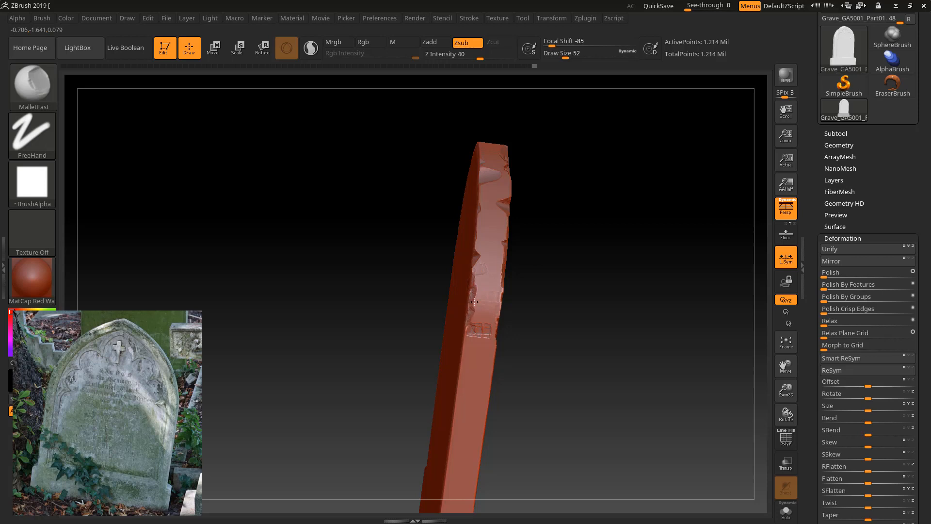
{"action": "left_click_drag", "start_coordinate": [519, 223], "coordinate": [542, 201]}
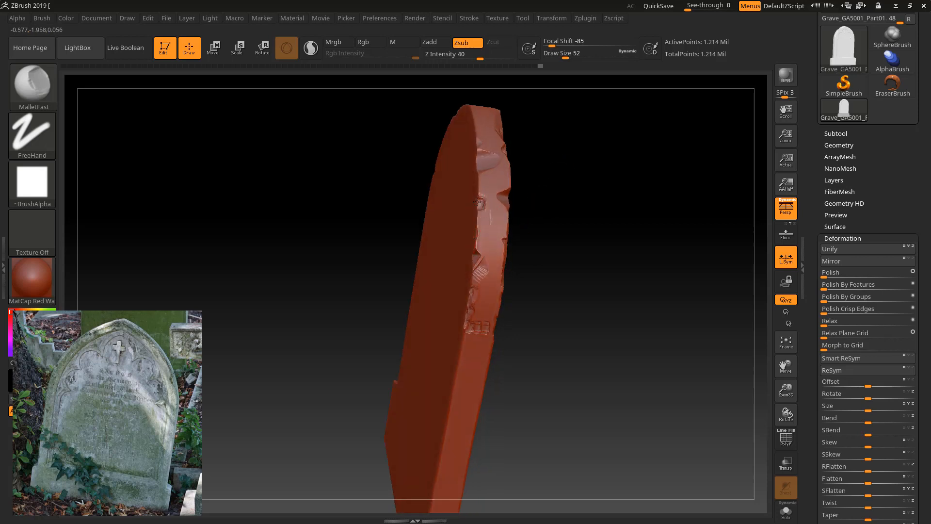
{"action": "left_click_drag", "start_coordinate": [556, 160], "coordinate": [459, 134]}
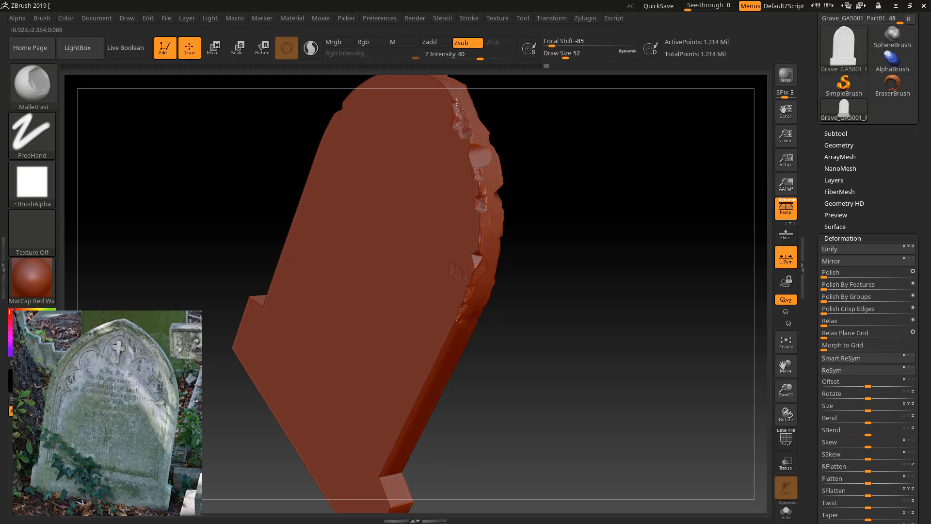
{"action": "left_click_drag", "start_coordinate": [549, 185], "coordinate": [469, 193]}
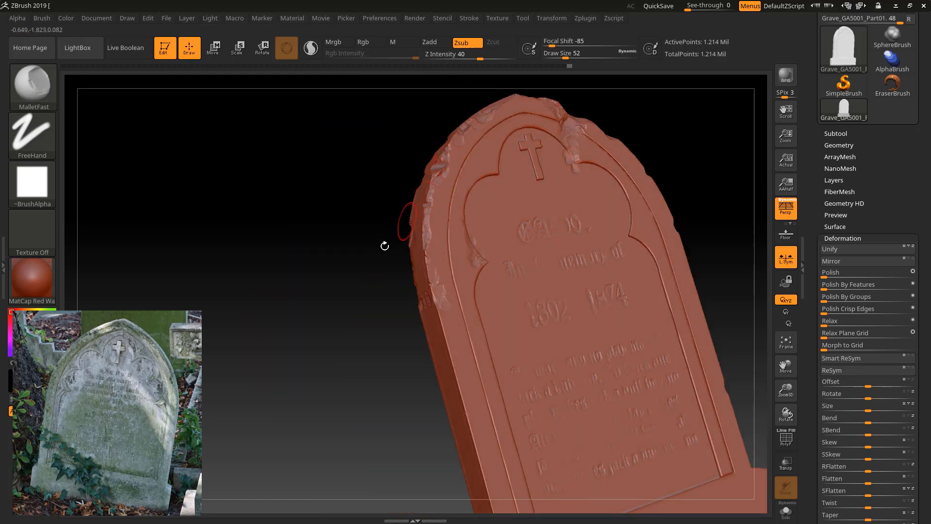
Step: Wear the front edge farther down the stone's left side and damage the carved border above the cross
{"action": "left_click_drag", "start_coordinate": [384, 245], "coordinate": [451, 335]}
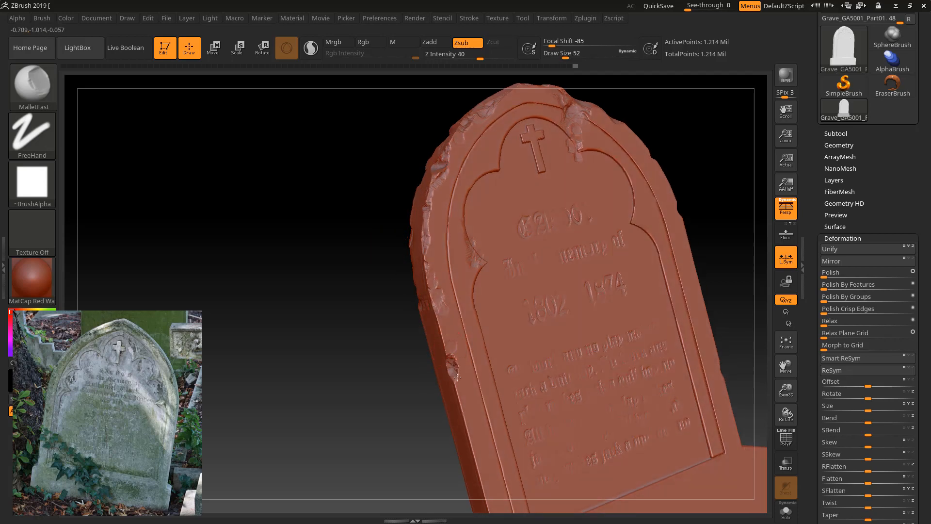
{"action": "left_click_drag", "start_coordinate": [465, 418], "coordinate": [454, 384]}
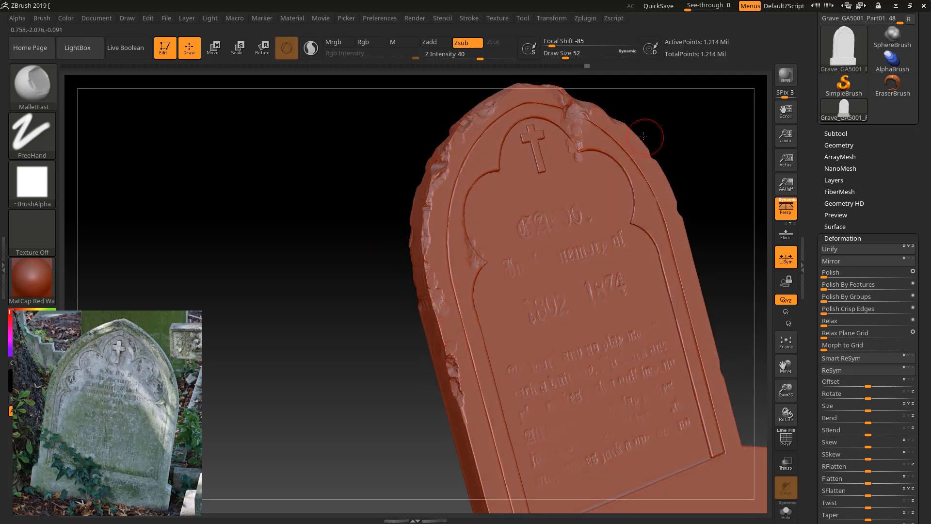
{"action": "left_click_drag", "start_coordinate": [667, 114], "coordinate": [646, 115]}
{"action": "mouse_move", "coordinate": [570, 166]}
{"action": "left_mouse_down"}
{"action": "mouse_move", "coordinate": [558, 100]}
{"action": "mouse_move", "coordinate": [573, 110]}
{"action": "left_mouse_up"}
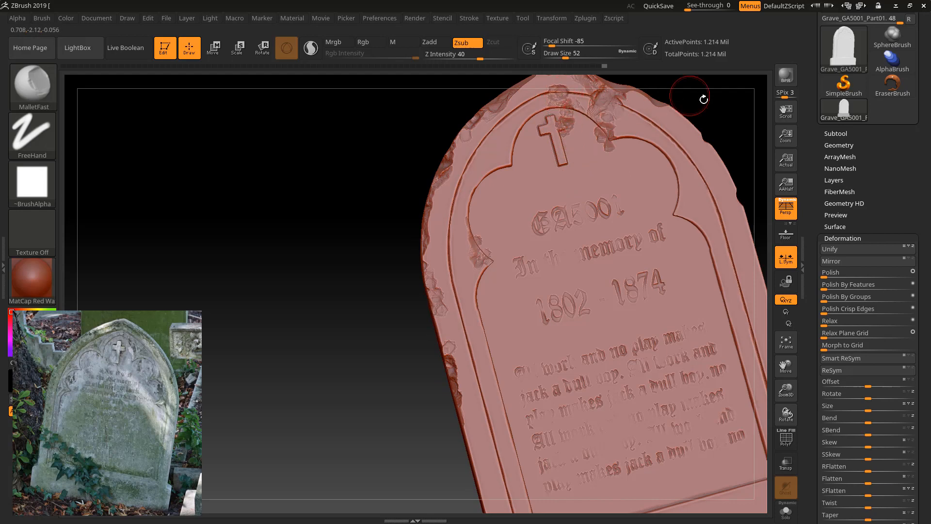
Step: Batter the right cusp of the inner frame and the carved border beside it on the stone's right shoulder
{"action": "left_click_drag", "start_coordinate": [718, 112], "coordinate": [725, 147]}
{"action": "mouse_move", "coordinate": [691, 221]}
{"action": "left_mouse_down"}
{"action": "mouse_move", "coordinate": [680, 215]}
{"action": "mouse_move", "coordinate": [699, 236]}
{"action": "left_mouse_up"}
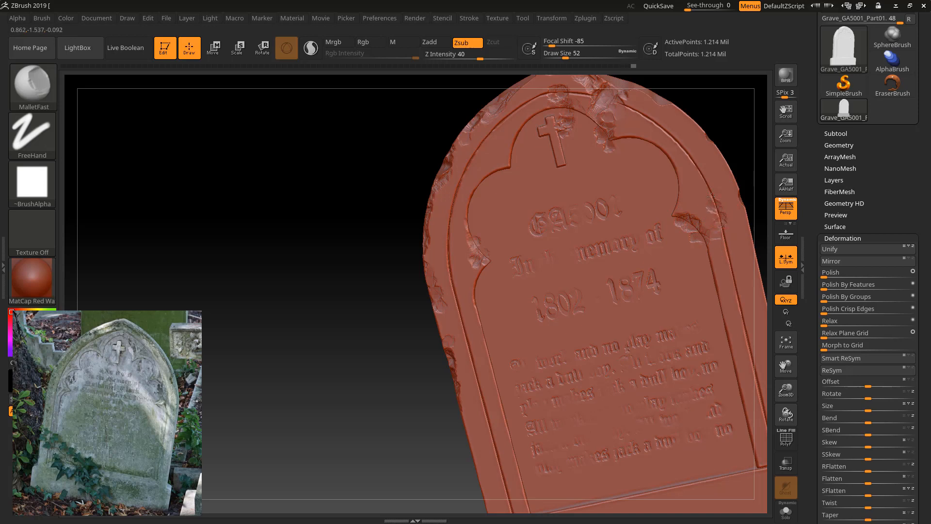
{"action": "left_click_drag", "start_coordinate": [720, 224], "coordinate": [724, 243]}
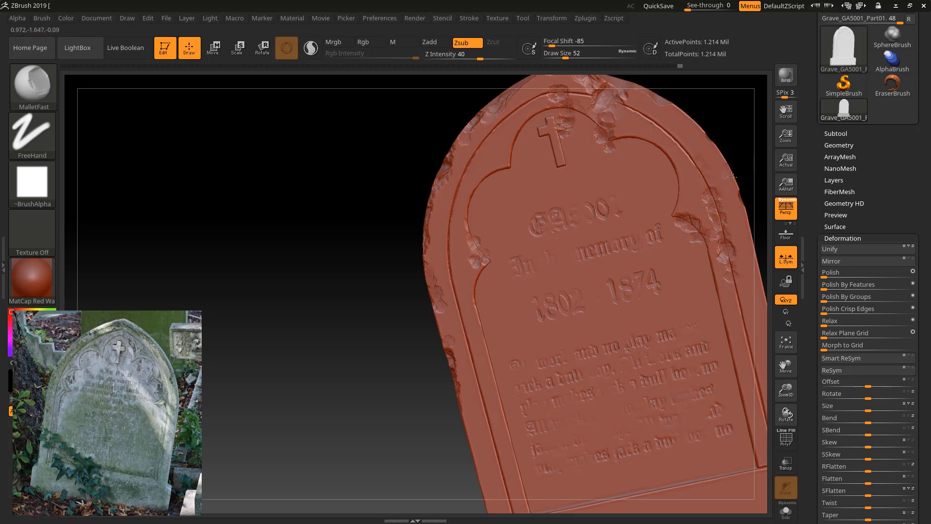
{"action": "left_click_drag", "start_coordinate": [732, 116], "coordinate": [733, 104]}
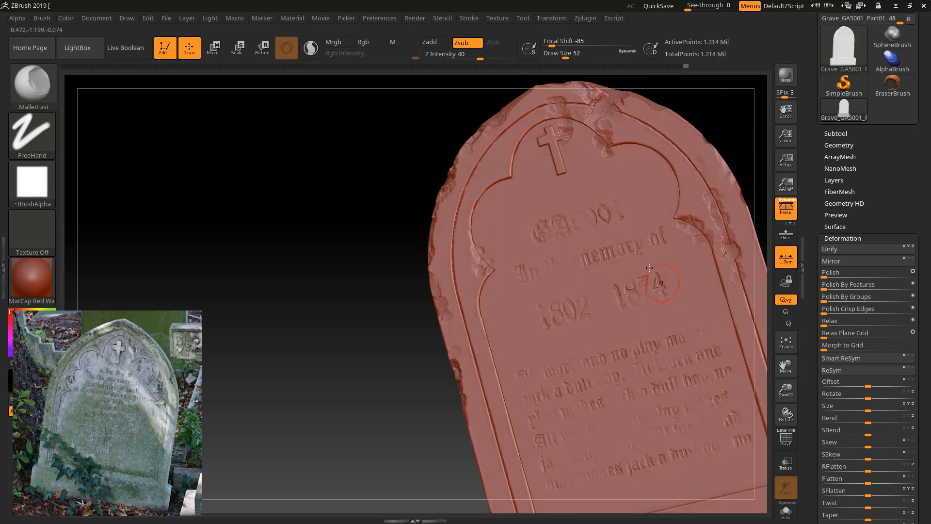
Step: Chip the right border and outer edge downward, the lower corners of the inscription panel and the base's right shoulder
{"action": "left_click_drag", "start_coordinate": [388, 364], "coordinate": [412, 264], "text": "alt"}
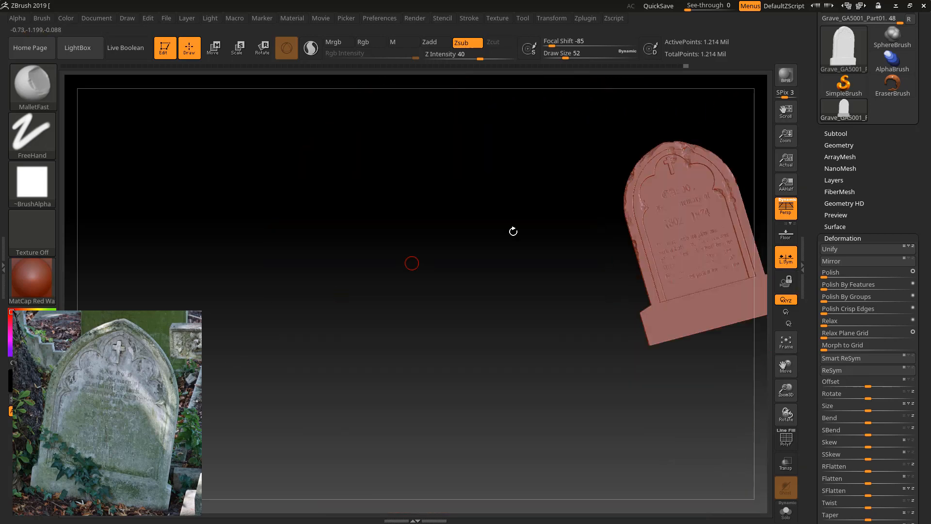
{"action": "mouse_move", "coordinate": [573, 283]}
{"action": "left_mouse_down", "text": "alt"}
{"action": "mouse_move", "coordinate": [360, 359]}
{"action": "mouse_move", "coordinate": [316, 366]}
{"action": "mouse_move", "coordinate": [326, 320]}
{"action": "mouse_move", "coordinate": [308, 339]}
{"action": "mouse_move", "coordinate": [366, 328]}
{"action": "left_mouse_up", "text": "alt"}
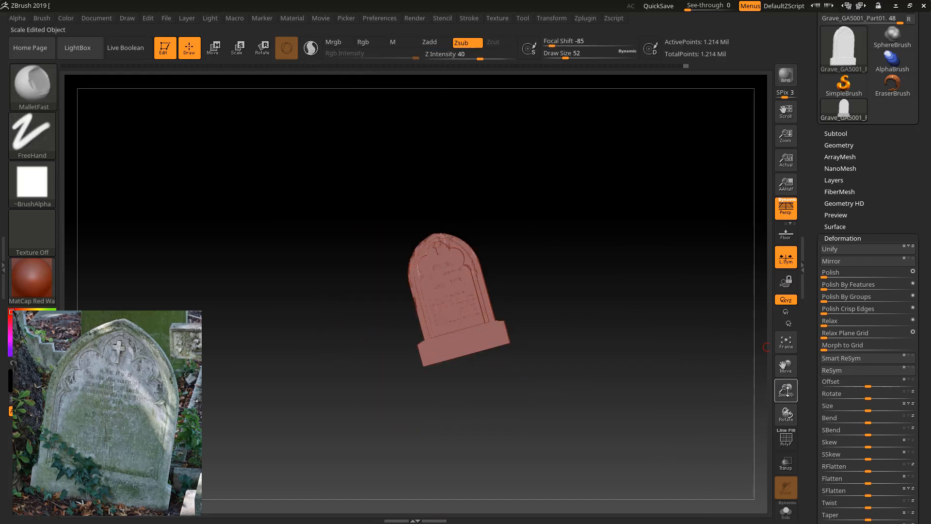
{"action": "left_click_drag", "start_coordinate": [786, 391], "coordinate": [776, 439]}
{"action": "left_click_drag", "start_coordinate": [788, 367], "coordinate": [855, 269]}
{"action": "left_click_drag", "start_coordinate": [641, 276], "coordinate": [616, 265]}
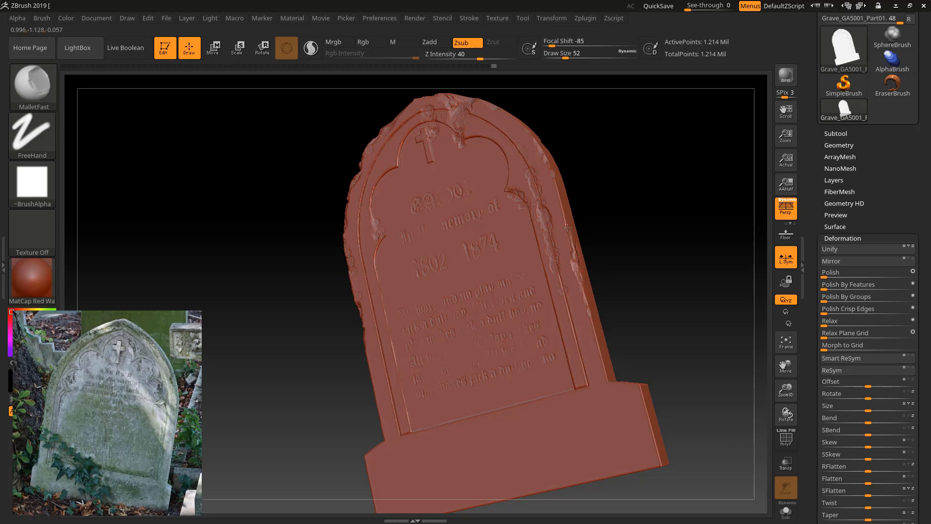
{"action": "left_click_drag", "start_coordinate": [601, 250], "coordinate": [581, 388]}
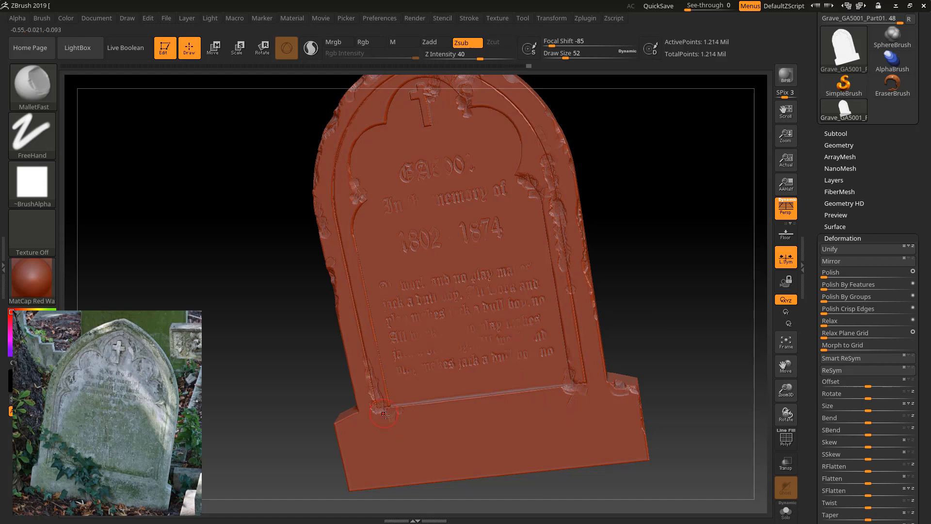
{"action": "left_click_drag", "start_coordinate": [625, 260], "coordinate": [615, 251], "text": "shift"}
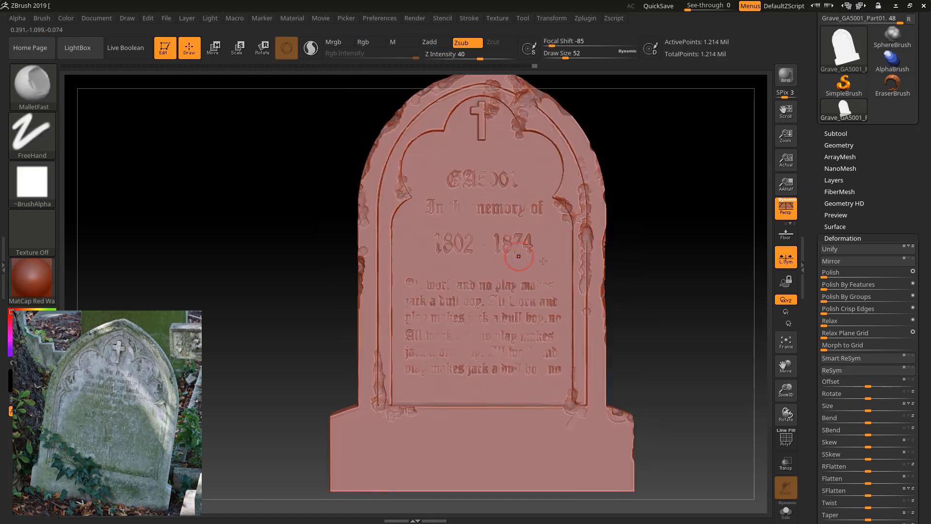
Step: Turn to the back of the gravestone and chip the rear edge along the left curve of the arch
{"action": "mouse_move", "coordinate": [655, 157]}
{"action": "left_mouse_down"}
{"action": "mouse_move", "coordinate": [617, 172]}
{"action": "mouse_move", "coordinate": [568, 173]}
{"action": "mouse_move", "coordinate": [561, 200]}
{"action": "mouse_move", "coordinate": [566, 160]}
{"action": "mouse_move", "coordinate": [580, 144]}
{"action": "mouse_move", "coordinate": [572, 141]}
{"action": "left_mouse_up"}
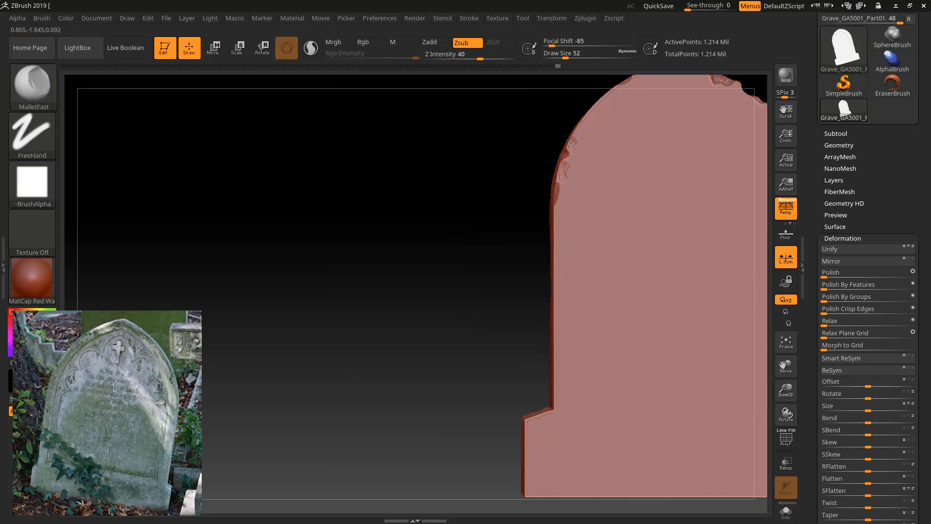
{"action": "mouse_move", "coordinate": [504, 235]}
{"action": "left_mouse_down"}
{"action": "mouse_move", "coordinate": [312, 251]}
{"action": "mouse_move", "coordinate": [357, 240]}
{"action": "left_mouse_up"}
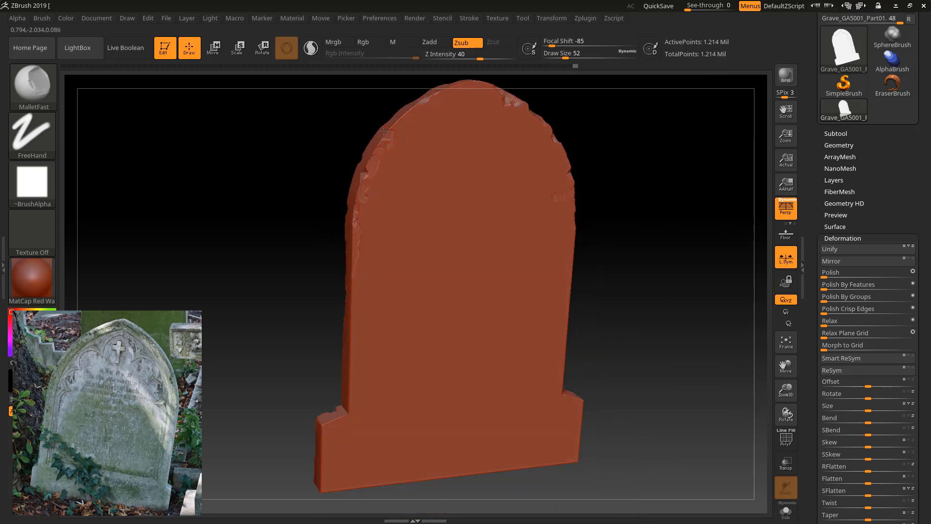
{"action": "left_click_drag", "start_coordinate": [389, 144], "coordinate": [383, 160]}
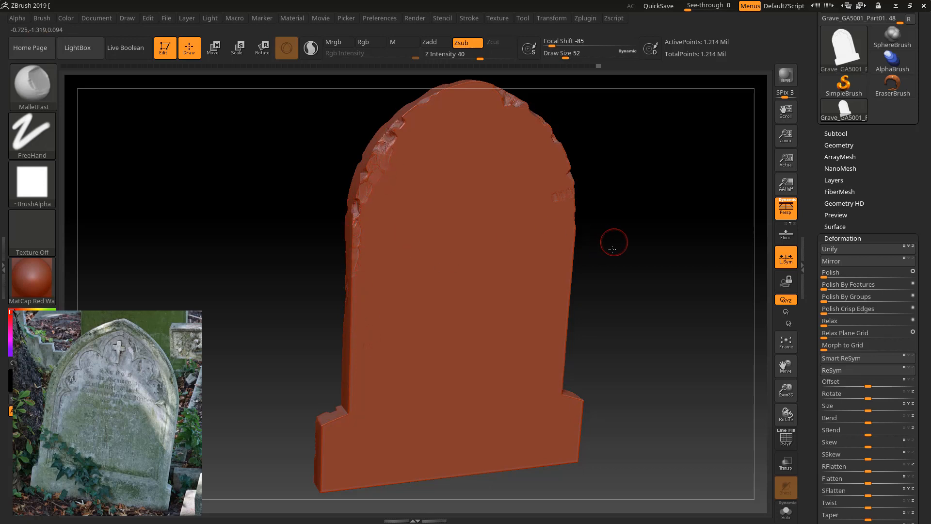
Step: On the back, chip the lower left edge of the slab, the notch above the base and the base's left side
{"action": "left_click_drag", "start_coordinate": [614, 242], "coordinate": [630, 248]}
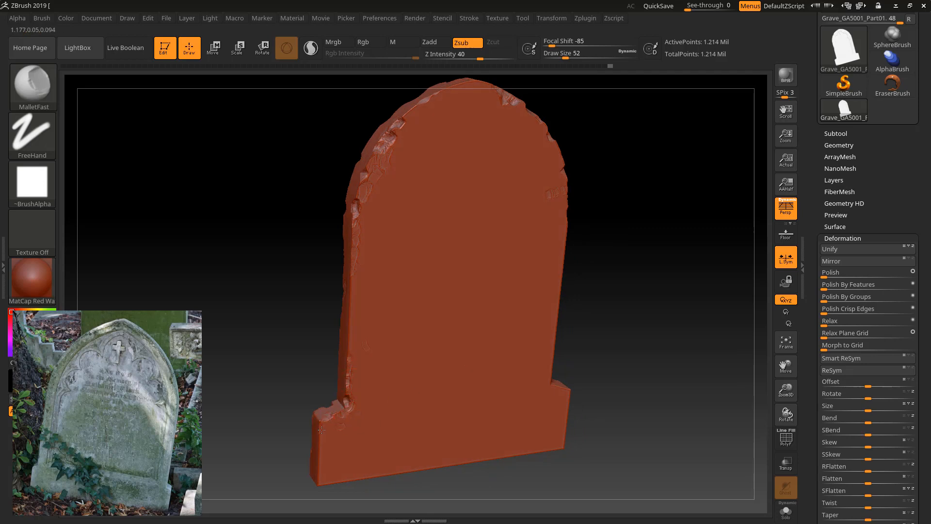
{"action": "left_click_drag", "start_coordinate": [318, 464], "coordinate": [318, 468]}
{"action": "left_click_drag", "start_coordinate": [601, 277], "coordinate": [597, 282]}
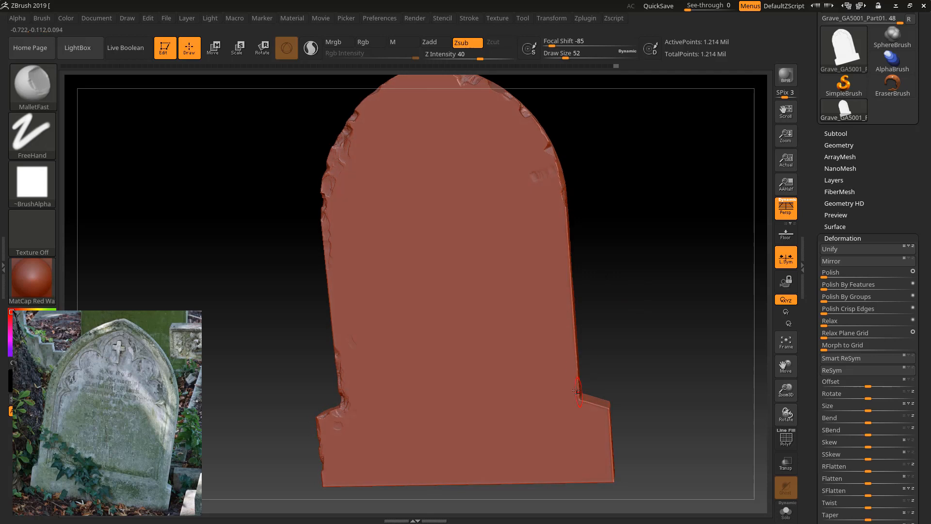
Step: On the back, chip the right edge of the slab above the base and the base's right edge
{"action": "left_click_drag", "start_coordinate": [575, 381], "coordinate": [575, 320]}
{"action": "left_click_drag", "start_coordinate": [624, 426], "coordinate": [607, 418]}
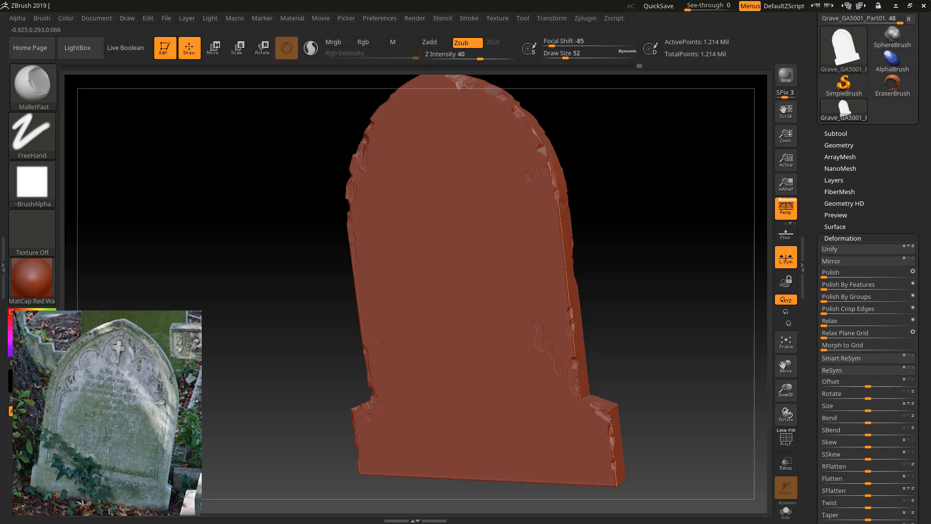
{"action": "left_click_drag", "start_coordinate": [626, 388], "coordinate": [607, 424]}
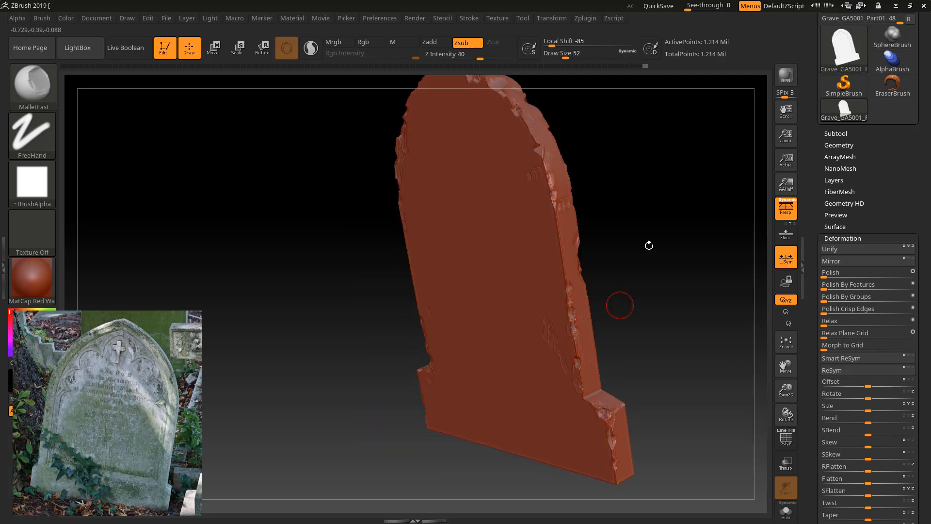
Step: Return to the front of the gravestone and chip the left outer edge beside the inscription
{"action": "left_click_drag", "start_coordinate": [650, 243], "coordinate": [475, 343]}
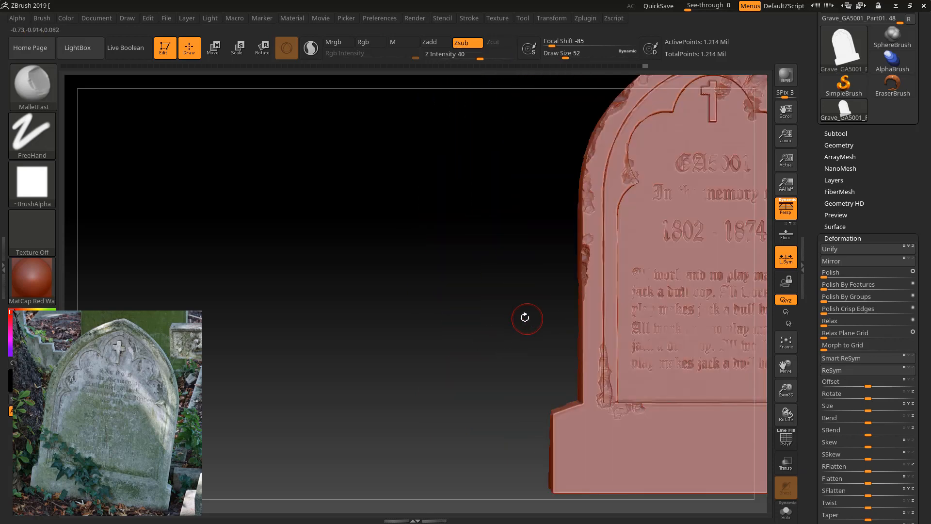
{"action": "left_click_drag", "start_coordinate": [524, 319], "coordinate": [188, 384], "text": "alt"}
{"action": "left_click_drag", "start_coordinate": [283, 316], "coordinate": [344, 335]}
{"action": "key", "text": "f"}
{"action": "left_click_drag", "start_coordinate": [550, 356], "coordinate": [555, 339], "text": "shift"}
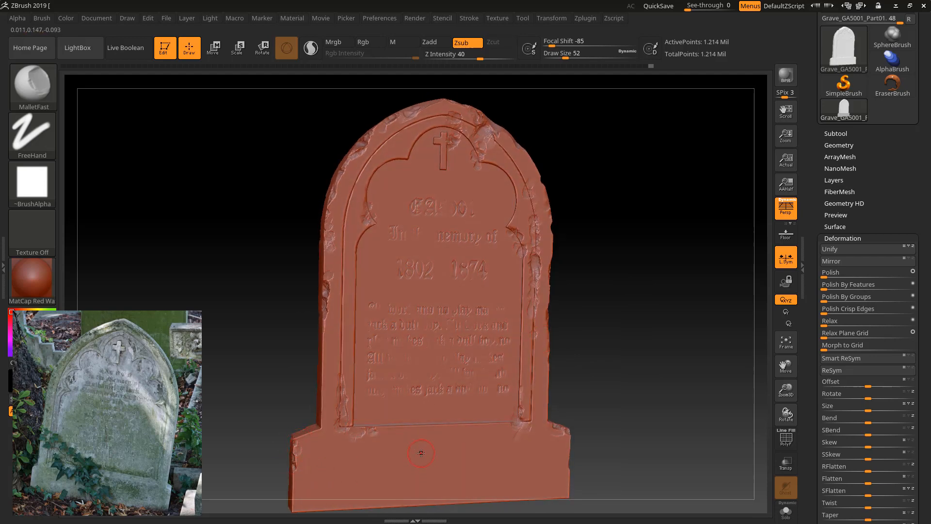
{"action": "right_click_drag", "start_coordinate": [422, 450], "coordinate": [412, 441], "text": "ctrl"}
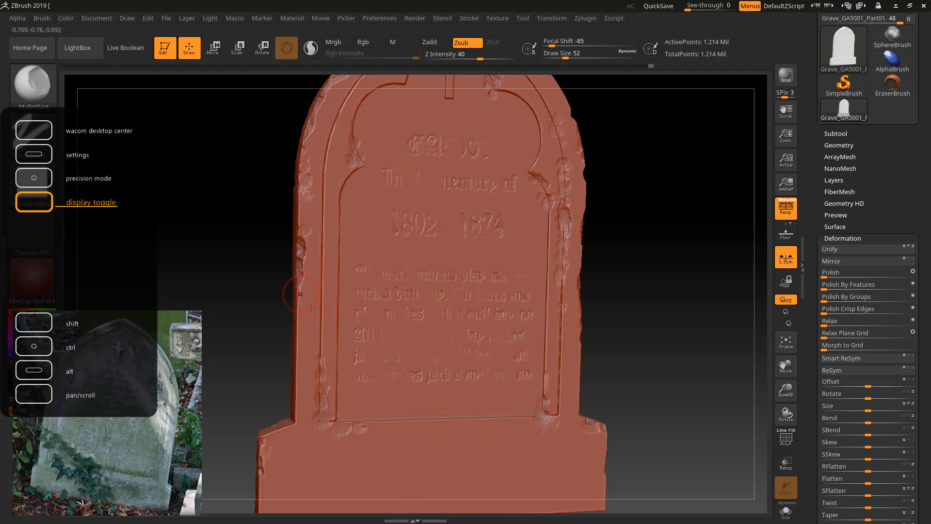
{"action": "left_click_drag", "start_coordinate": [297, 323], "coordinate": [298, 350]}
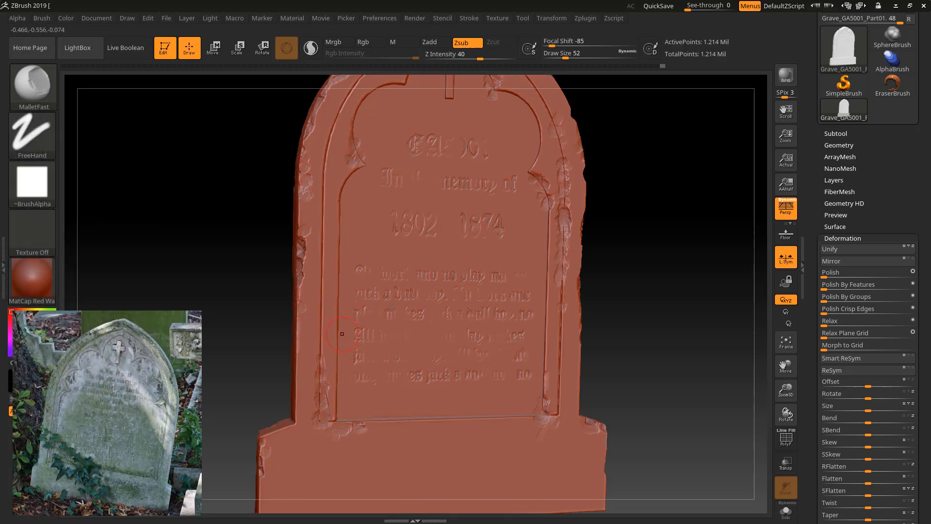
{"action": "left_click_drag", "start_coordinate": [662, 204], "coordinate": [330, 346]}
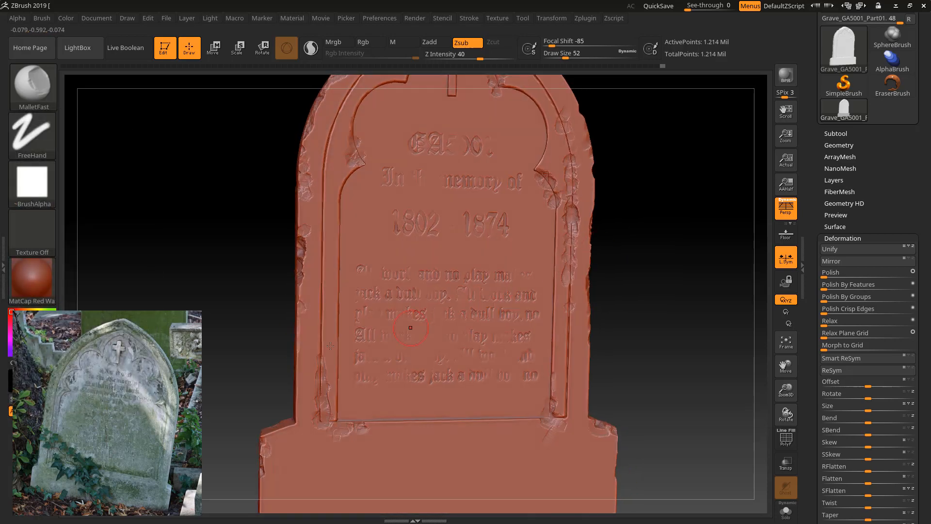
Step: Switch to the TrimDynamic brush and wear down the slab's left outer edge and the chipped lower left border
{"action": "left_click", "coordinate": [30, 86]}
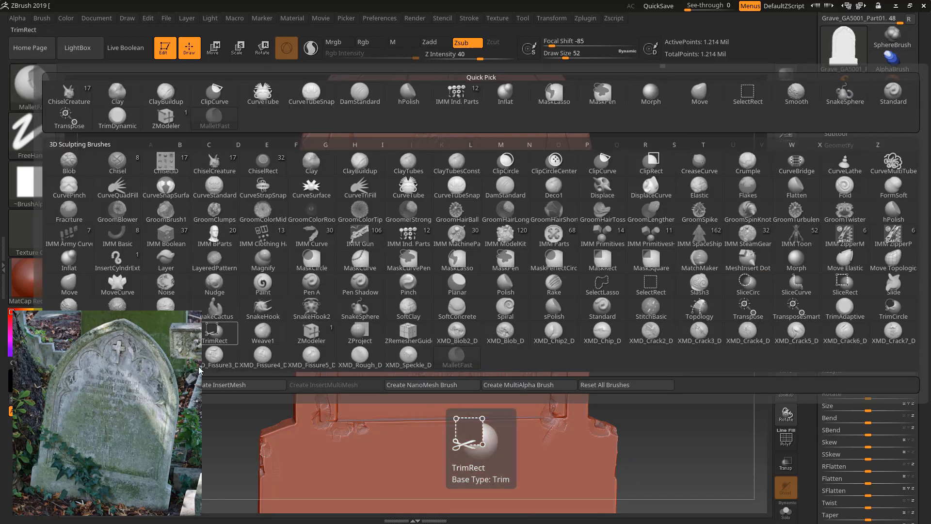
{"action": "key", "text": "t"}
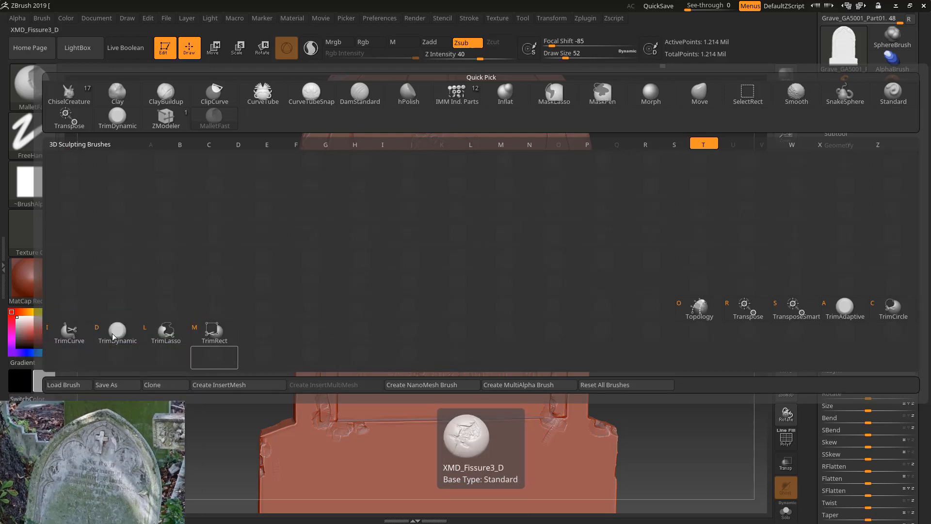
{"action": "left_click", "coordinate": [112, 333]}
{"action": "mouse_move", "coordinate": [281, 281]}
{"action": "left_mouse_down"}
{"action": "mouse_move", "coordinate": [247, 268]}
{"action": "mouse_move", "coordinate": [293, 223]}
{"action": "left_mouse_up"}
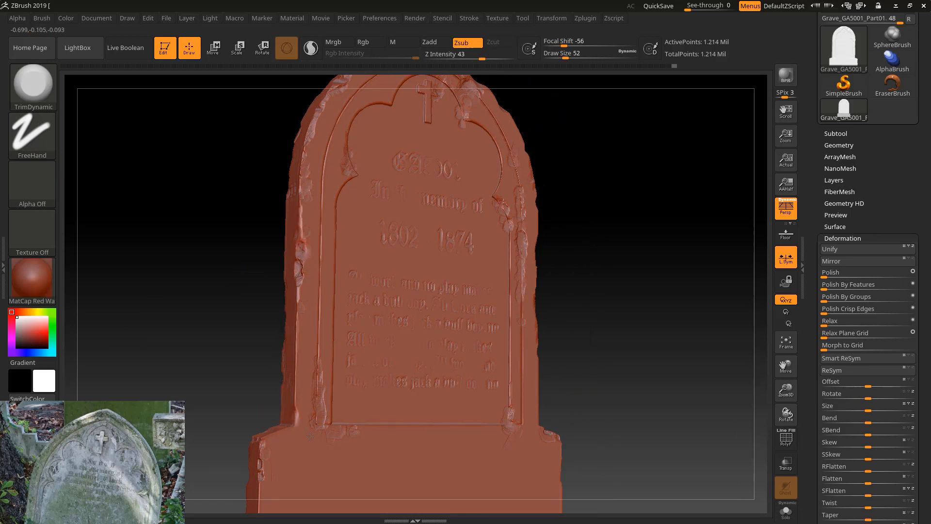
{"action": "left_click_drag", "start_coordinate": [296, 399], "coordinate": [296, 412]}
{"action": "left_click_drag", "start_coordinate": [593, 248], "coordinate": [553, 250]}
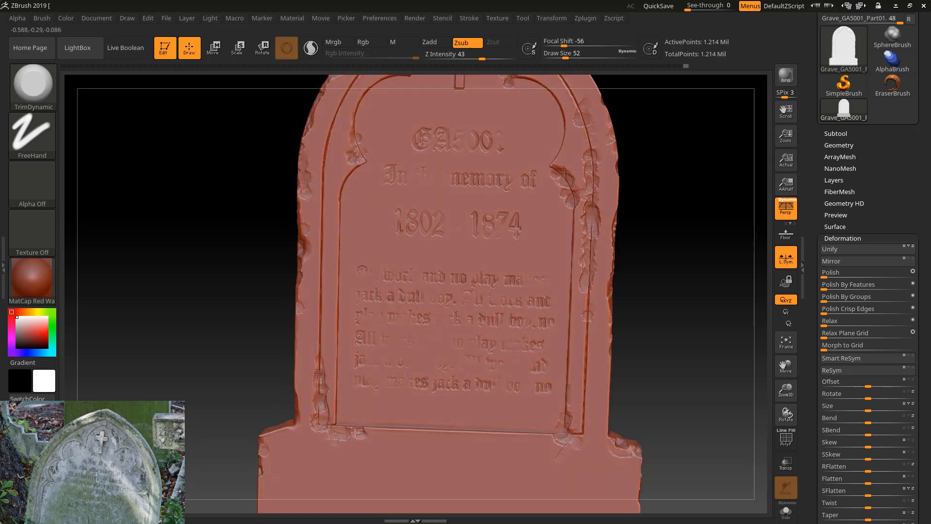
{"action": "left_click_drag", "start_coordinate": [315, 356], "coordinate": [319, 350]}
{"action": "left_click_drag", "start_coordinate": [320, 380], "coordinate": [320, 390]}
Step: Trim the front right edge of the slab just above the base's shoulder
{"action": "mouse_move", "coordinate": [654, 156]}
{"action": "left_mouse_down"}
{"action": "mouse_move", "coordinate": [647, 147]}
{"action": "mouse_move", "coordinate": [615, 176]}
{"action": "mouse_move", "coordinate": [617, 226]}
{"action": "left_mouse_up"}
{"action": "left_click_drag", "start_coordinate": [617, 420], "coordinate": [617, 433]}
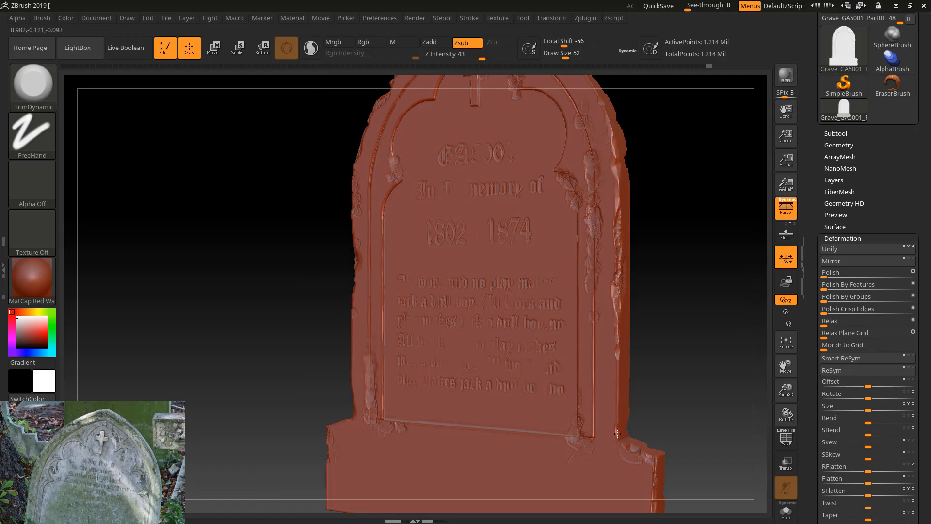
{"action": "left_click_drag", "start_coordinate": [618, 392], "coordinate": [618, 427]}
Step: Turn to the stone's right side and soften the chipped rear edge down to the base's shoulder with TrimDynamic
{"action": "left_click_drag", "start_coordinate": [645, 387], "coordinate": [651, 278]}
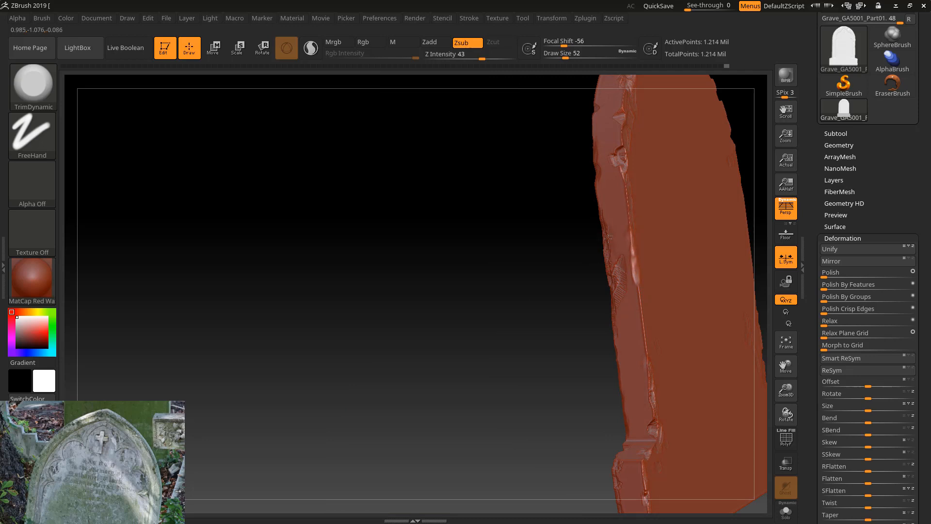
{"action": "mouse_move", "coordinate": [625, 177]}
{"action": "left_mouse_down"}
{"action": "mouse_move", "coordinate": [622, 160]}
{"action": "mouse_move", "coordinate": [633, 294]}
{"action": "left_mouse_up"}
{"action": "mouse_move", "coordinate": [644, 357]}
{"action": "left_mouse_down"}
{"action": "mouse_move", "coordinate": [649, 431]}
{"action": "mouse_move", "coordinate": [650, 384]}
{"action": "left_mouse_up"}
{"action": "key", "text": "ctrl+z"}
{"action": "left_click_drag", "start_coordinate": [580, 390], "coordinate": [594, 394]}
{"action": "left_click_drag", "start_coordinate": [698, 394], "coordinate": [650, 395]}
{"action": "left_click_drag", "start_coordinate": [563, 391], "coordinate": [562, 434]}
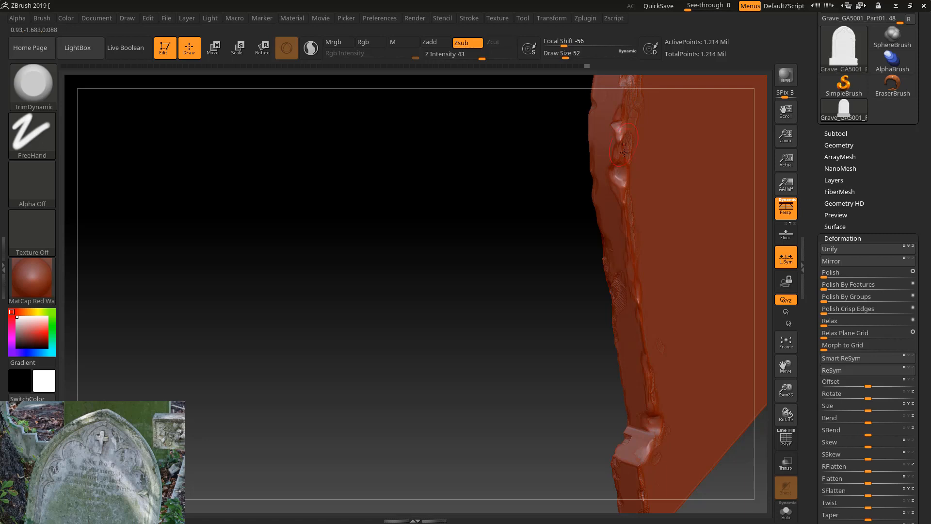
Step: Soften the front right edge of the slab and flatten the left outer edge of the arch
{"action": "mouse_move", "coordinate": [544, 268]}
{"action": "left_mouse_down"}
{"action": "mouse_move", "coordinate": [565, 213]}
{"action": "mouse_move", "coordinate": [593, 197]}
{"action": "left_mouse_up"}
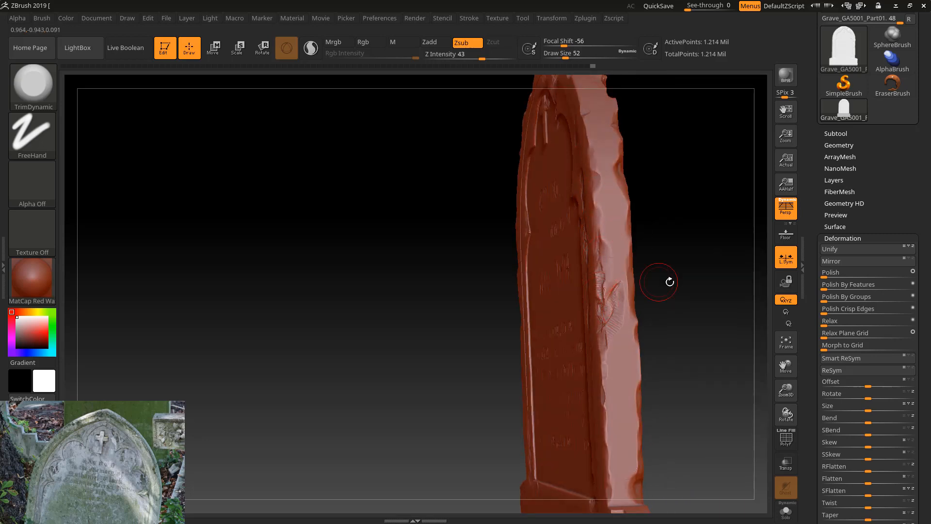
{"action": "mouse_move", "coordinate": [662, 278]}
{"action": "left_mouse_down"}
{"action": "mouse_move", "coordinate": [627, 234]}
{"action": "mouse_move", "coordinate": [588, 209]}
{"action": "left_mouse_up"}
{"action": "left_click_drag", "start_coordinate": [631, 238], "coordinate": [667, 248]}
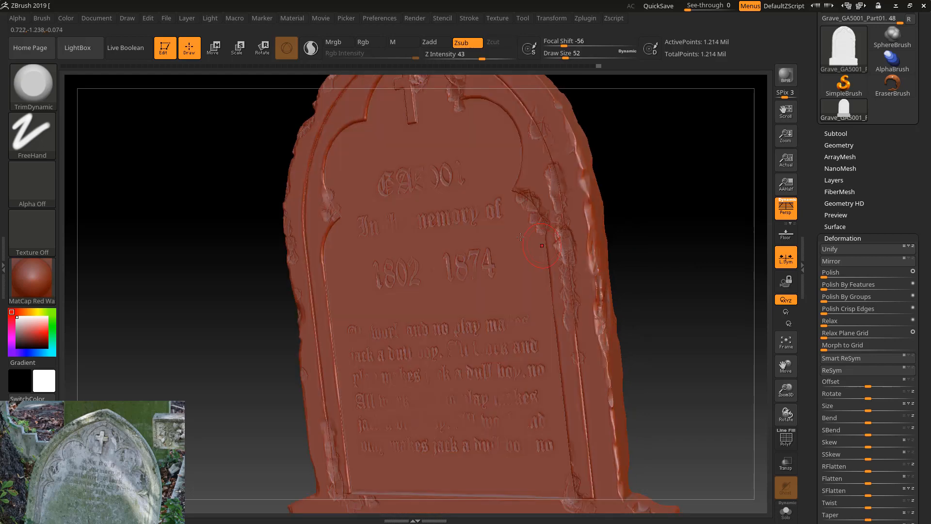
{"action": "left_click_drag", "start_coordinate": [651, 214], "coordinate": [420, 105]}
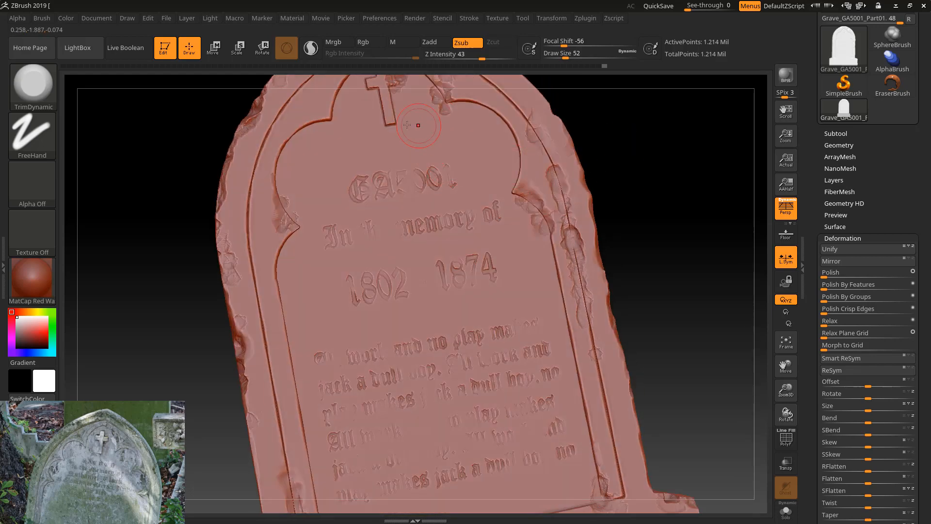
{"action": "mouse_move", "coordinate": [297, 122]}
{"action": "left_mouse_down"}
{"action": "mouse_move", "coordinate": [246, 129]}
{"action": "mouse_move", "coordinate": [236, 140]}
{"action": "left_mouse_up"}
{"action": "left_click_drag", "start_coordinate": [204, 176], "coordinate": [211, 165]}
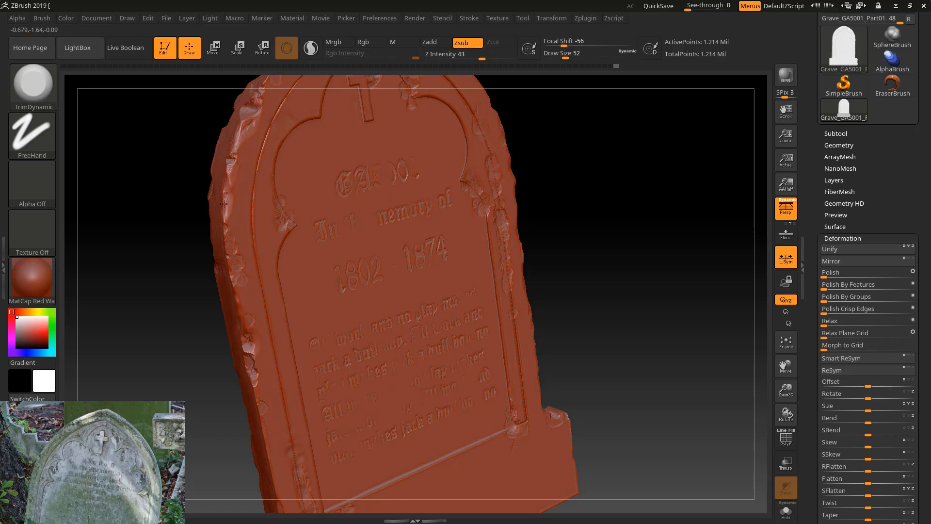
{"action": "left_click_drag", "start_coordinate": [229, 193], "coordinate": [227, 214]}
Step: At Draw Size 25, use the Morph brush to stamp pitted texture into the right cusp and the damaged right border
{"action": "left_click_drag", "start_coordinate": [565, 57], "coordinate": [559, 57]}
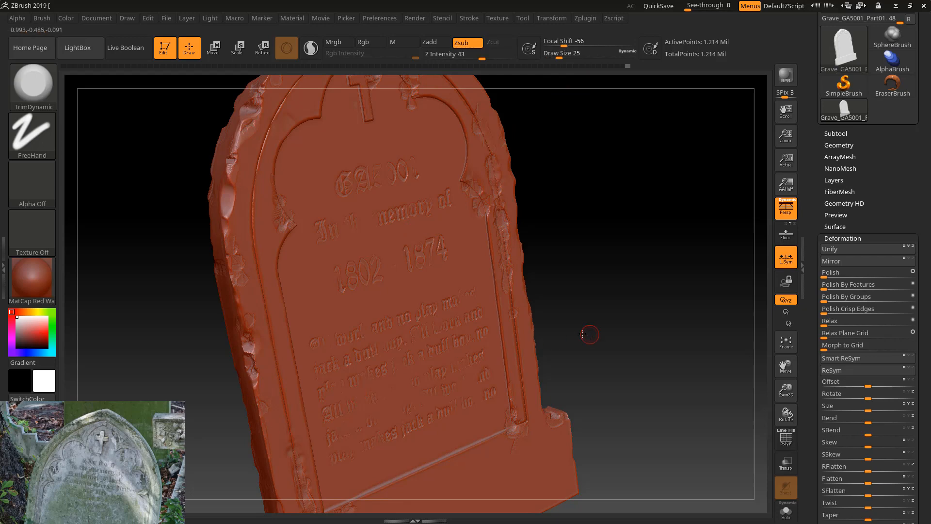
{"action": "left_click_drag", "start_coordinate": [588, 333], "coordinate": [636, 344], "text": "shift"}
{"action": "left_click_drag", "start_coordinate": [706, 400], "coordinate": [723, 308], "text": "alt"}
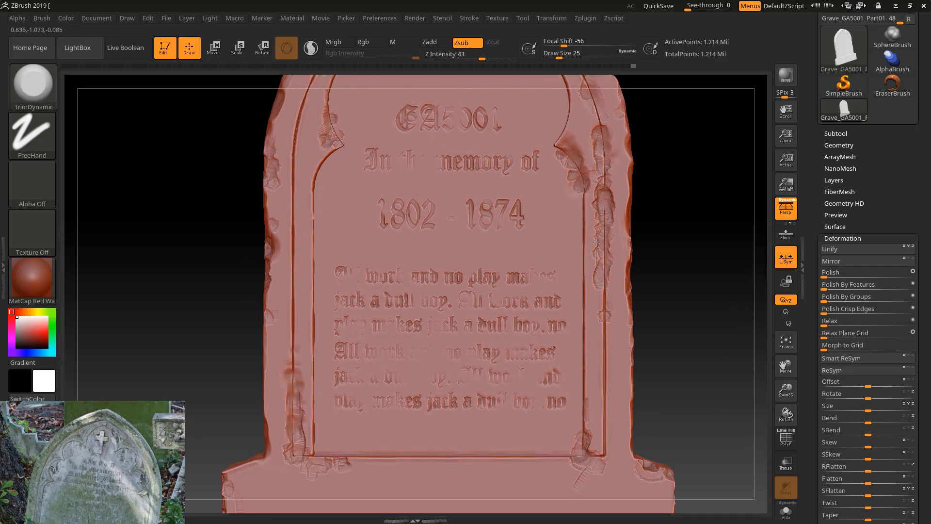
{"action": "mouse_move", "coordinate": [669, 304]}
{"action": "left_mouse_down"}
{"action": "mouse_move", "coordinate": [660, 297]}
{"action": "mouse_move", "coordinate": [668, 304]}
{"action": "left_mouse_up"}
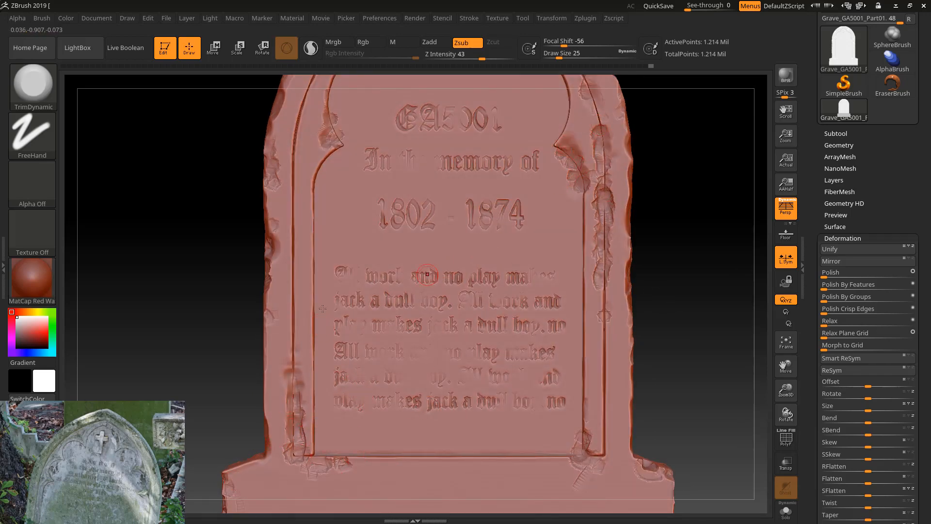
{"action": "left_click", "coordinate": [26, 88]}
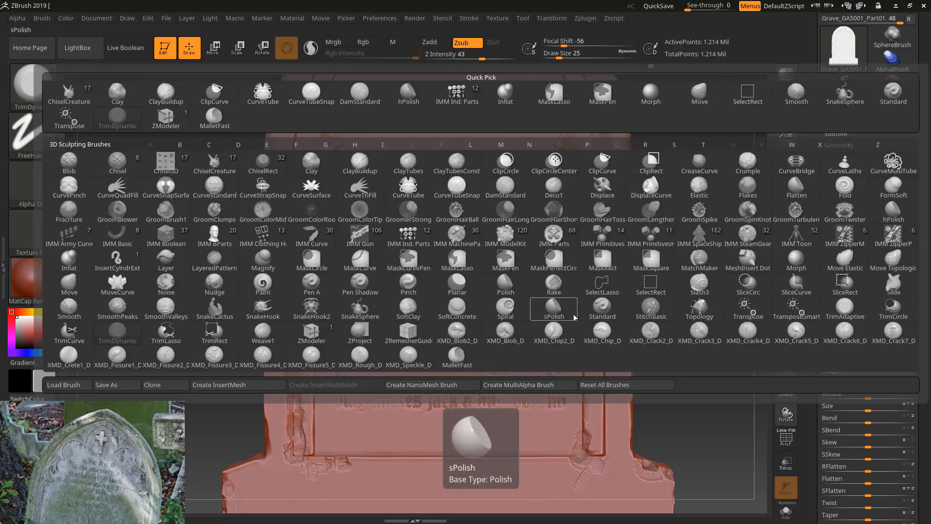
{"action": "key", "text": "m"}
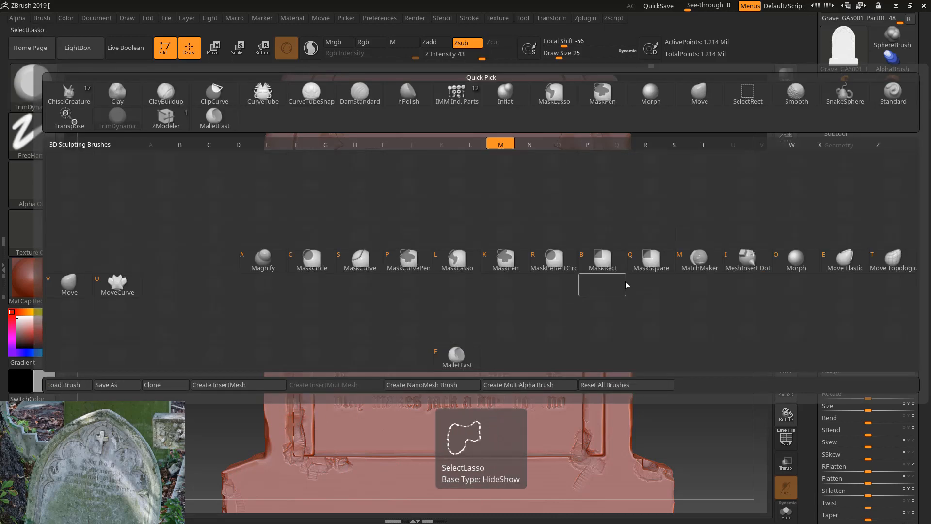
{"action": "left_click", "coordinate": [797, 259]}
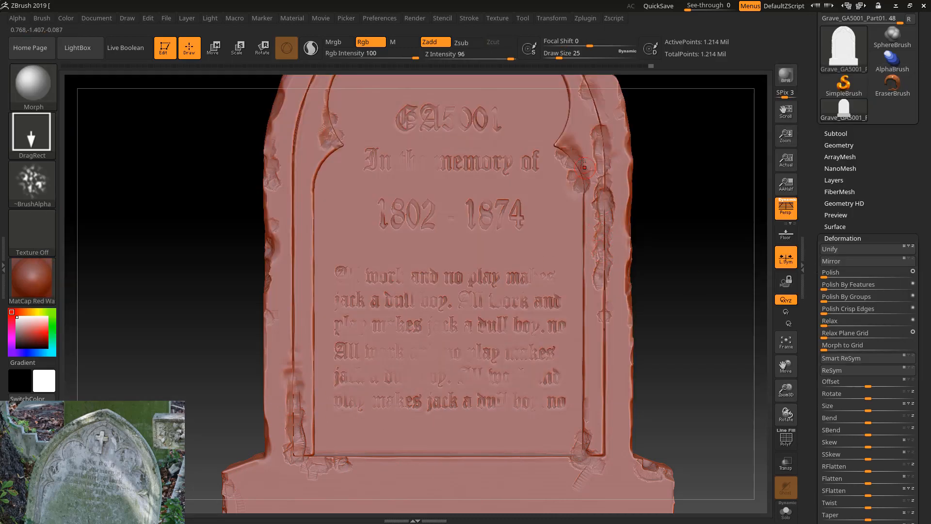
{"action": "left_click_drag", "start_coordinate": [572, 149], "coordinate": [565, 135]}
{"action": "left_click_drag", "start_coordinate": [582, 165], "coordinate": [570, 133]}
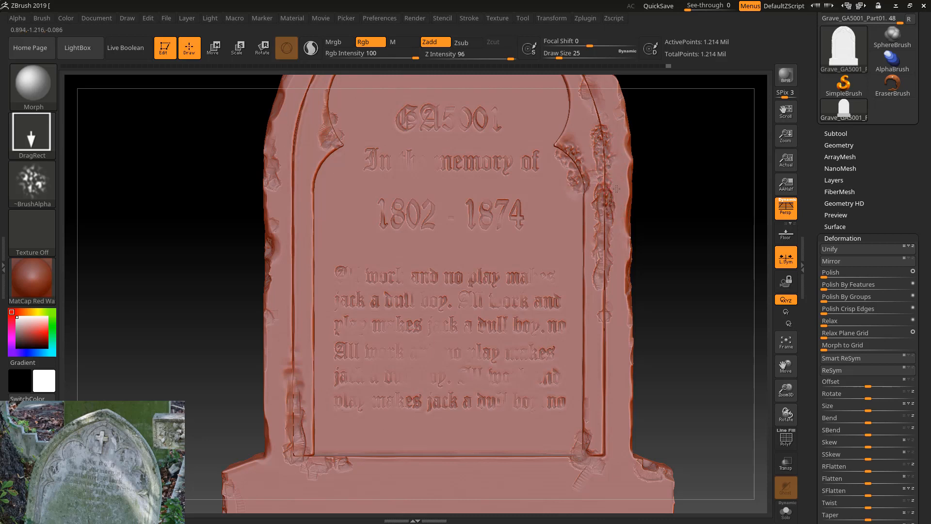
{"action": "left_click_drag", "start_coordinate": [597, 260], "coordinate": [601, 283]}
Step: Stamp the same pitting along the slab's left outer edge, the left cusp and the lower left border
{"action": "left_click_drag", "start_coordinate": [216, 421], "coordinate": [246, 451]}
{"action": "mouse_move", "coordinate": [300, 437]}
{"action": "left_mouse_down"}
{"action": "mouse_move", "coordinate": [299, 458]}
{"action": "mouse_move", "coordinate": [297, 448]}
{"action": "left_mouse_up"}
{"action": "left_click_drag", "start_coordinate": [293, 488], "coordinate": [293, 466]}
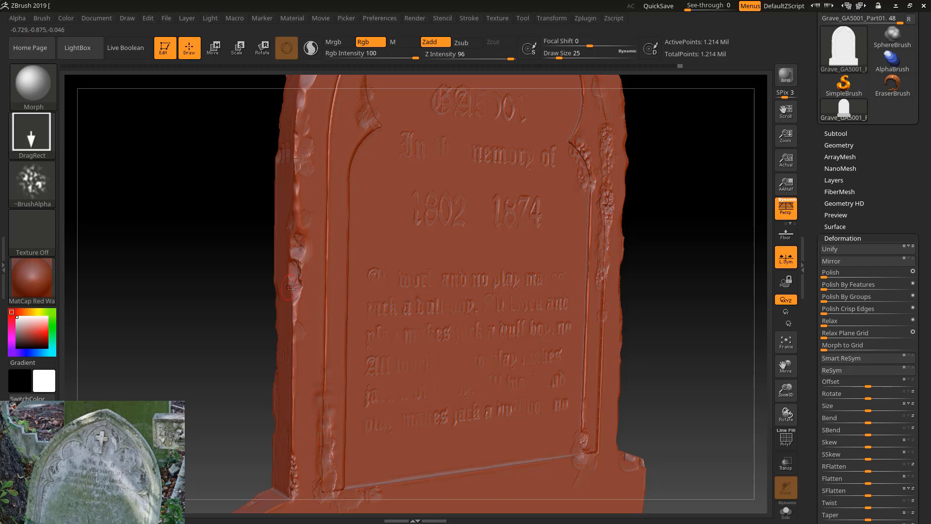
{"action": "left_click_drag", "start_coordinate": [298, 262], "coordinate": [298, 302]}
{"action": "left_click_drag", "start_coordinate": [691, 300], "coordinate": [667, 285]}
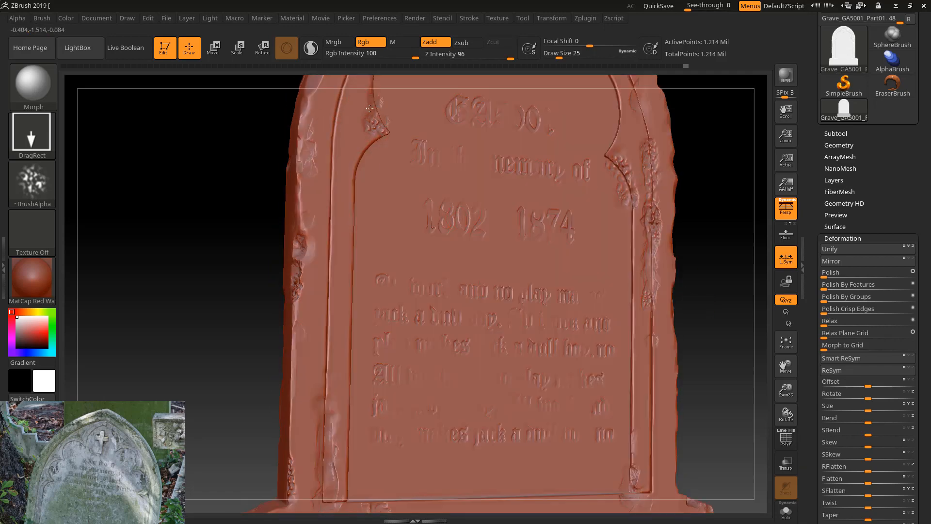
{"action": "left_click_drag", "start_coordinate": [333, 419], "coordinate": [324, 351]}
{"action": "left_click_drag", "start_coordinate": [377, 407], "coordinate": [376, 408]}
{"action": "left_click_drag", "start_coordinate": [683, 366], "coordinate": [670, 361]}
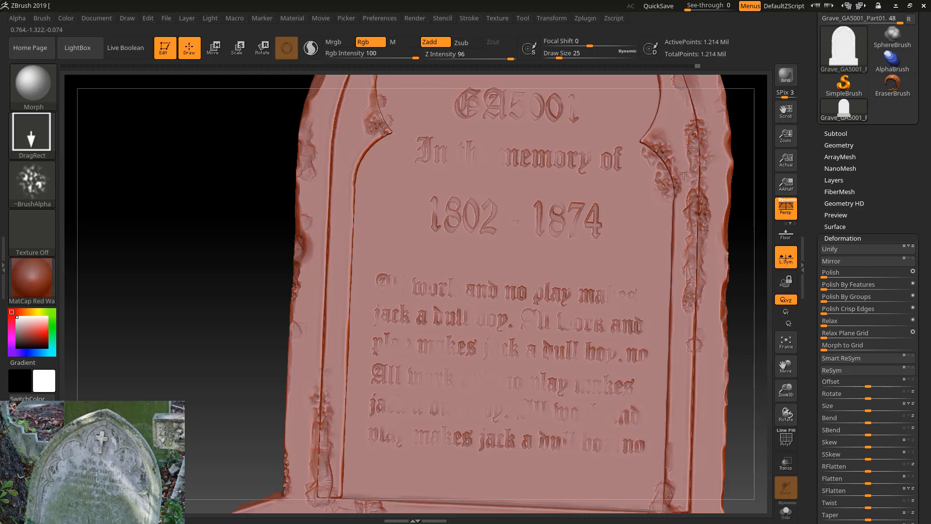
Step: Try Alpha 22 as the alpha of the Morph brush
{"action": "left_click", "coordinate": [34, 185]}
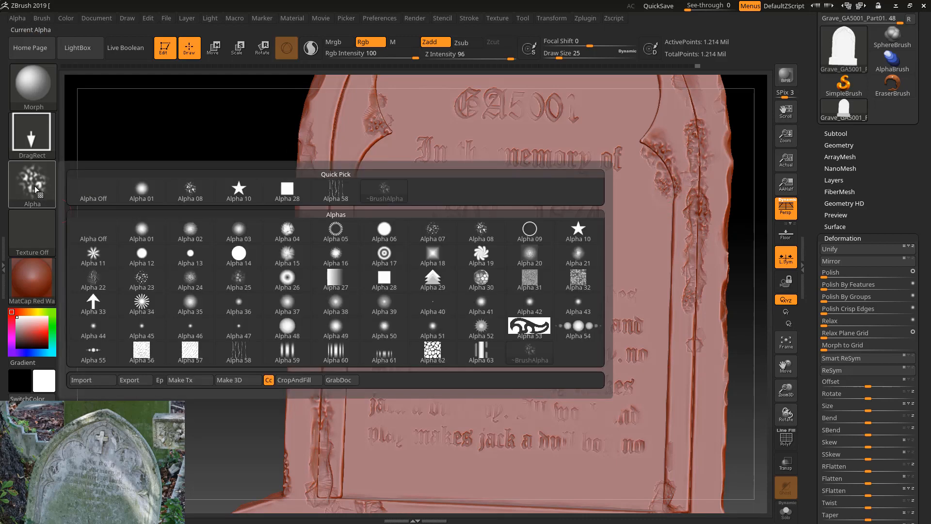
{"action": "left_click", "coordinate": [101, 279]}
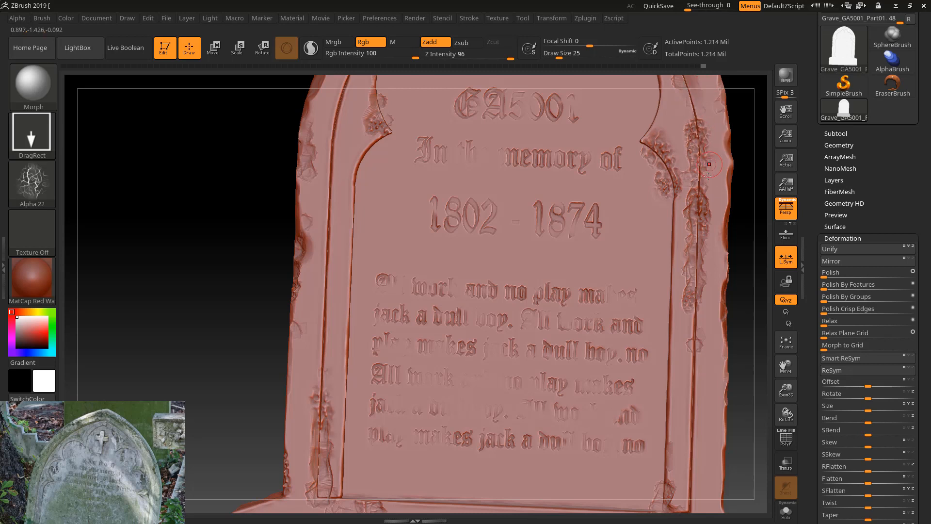
{"action": "key", "text": "ctrl"}
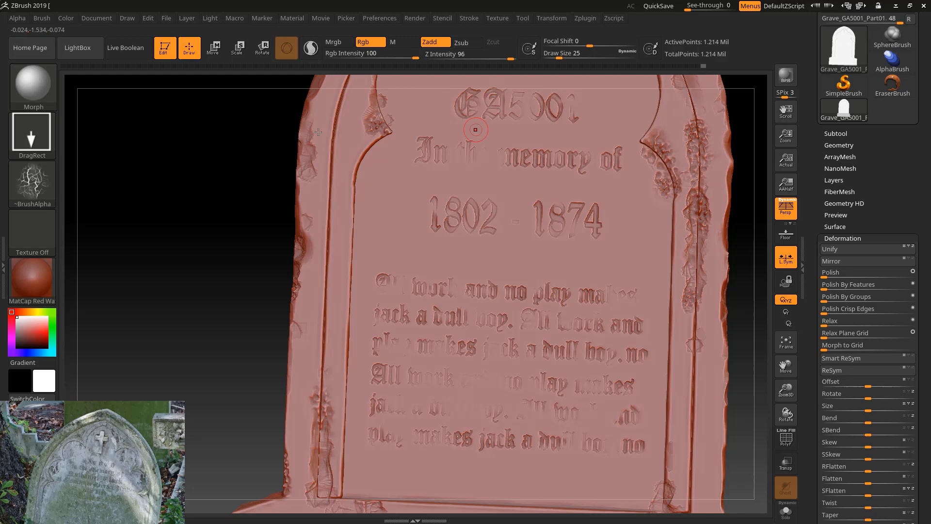
Step: Set the Morph brush to Alpha 03 with the Dots stroke
{"action": "left_click", "coordinate": [34, 170]}
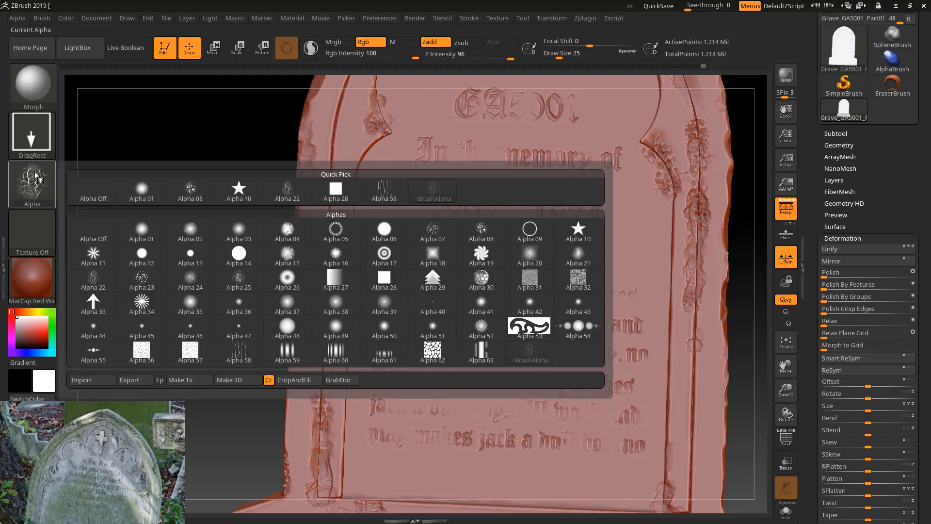
{"action": "left_click", "coordinate": [238, 230]}
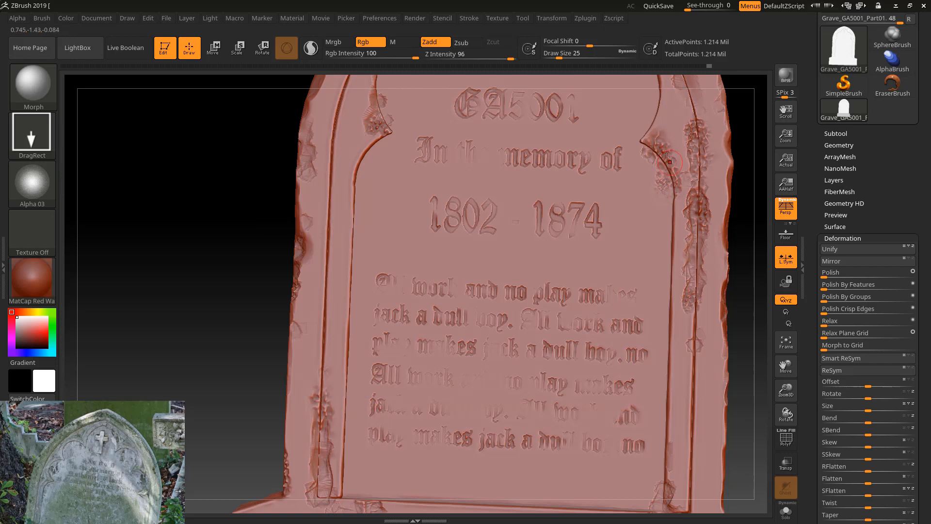
{"action": "left_click", "coordinate": [46, 131]}
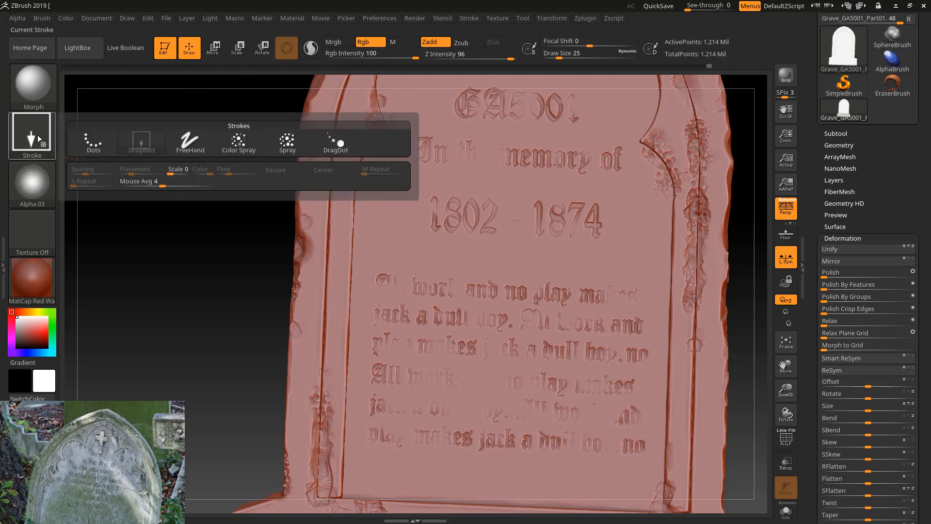
{"action": "left_click", "coordinate": [93, 141]}
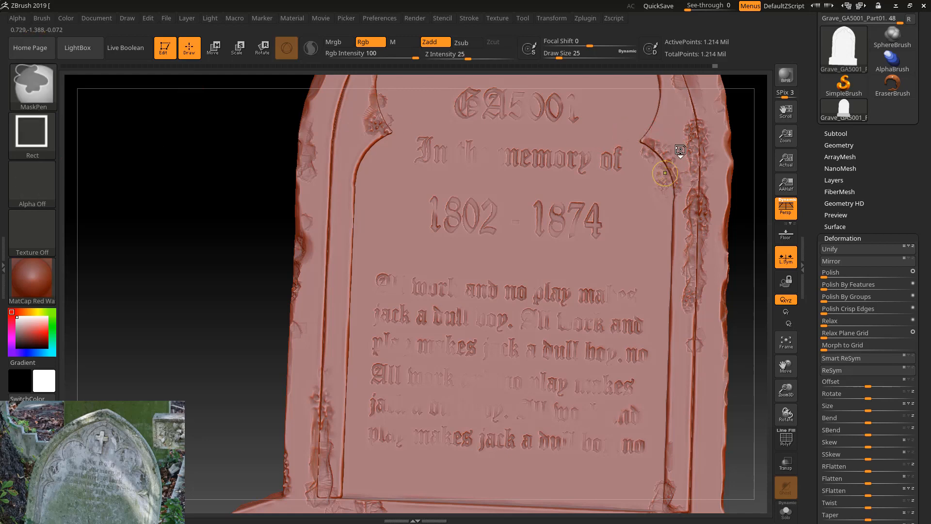
Step: Set the Morph brush to Alpha 01 and its Z Intensity to 8
{"action": "left_click", "coordinate": [33, 177]}
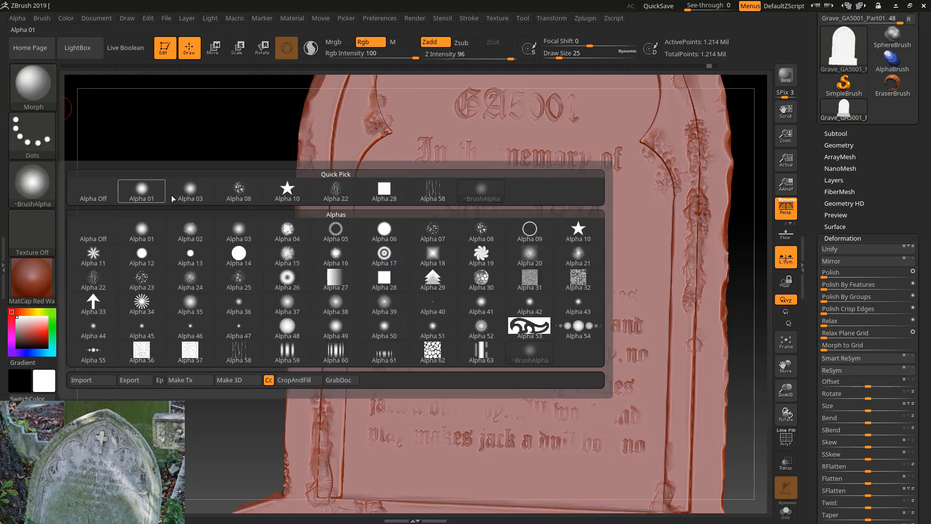
{"action": "mouse_move", "coordinate": [169, 238]}
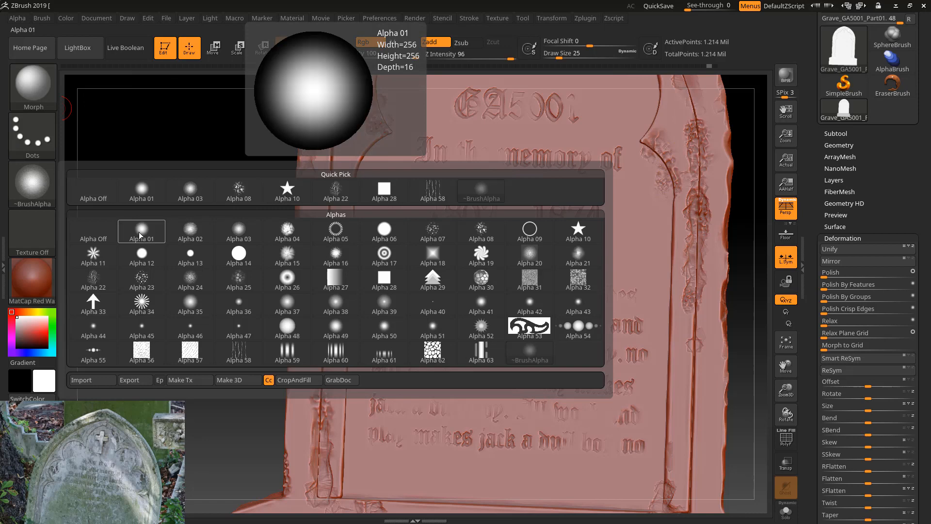
{"action": "left_click", "coordinate": [139, 231]}
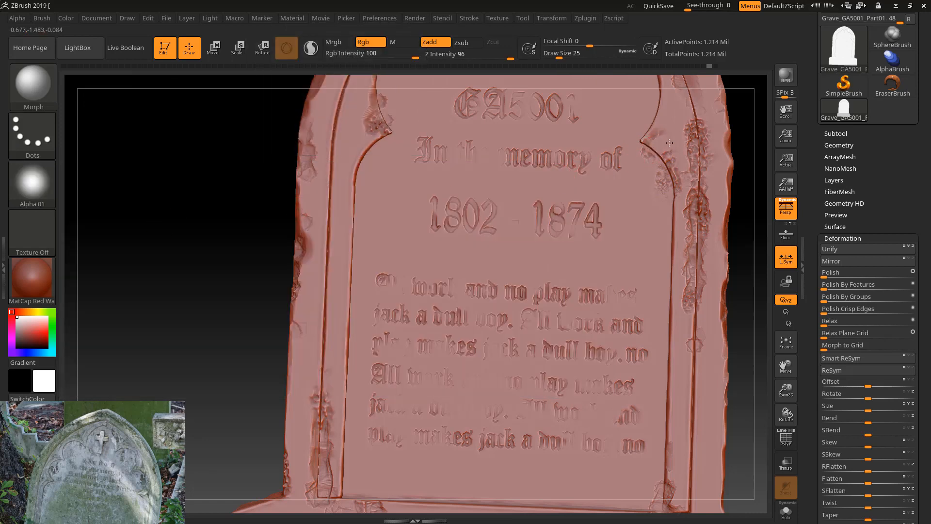
{"action": "left_click_drag", "start_coordinate": [483, 55], "coordinate": [449, 56]}
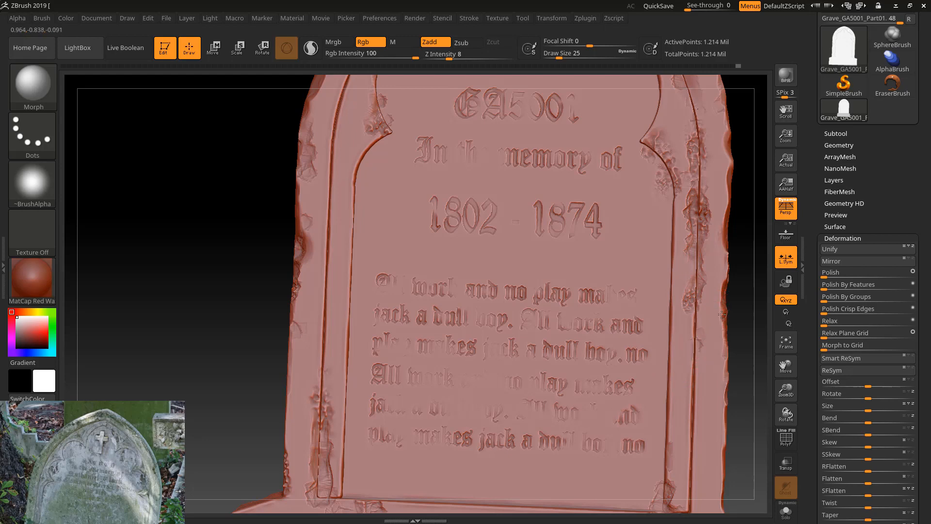
Step: Switch the Morph brush to Alpha 28 and soften the pitting on the lower left border, left outer edge and right border
{"action": "left_click", "coordinate": [28, 89]}
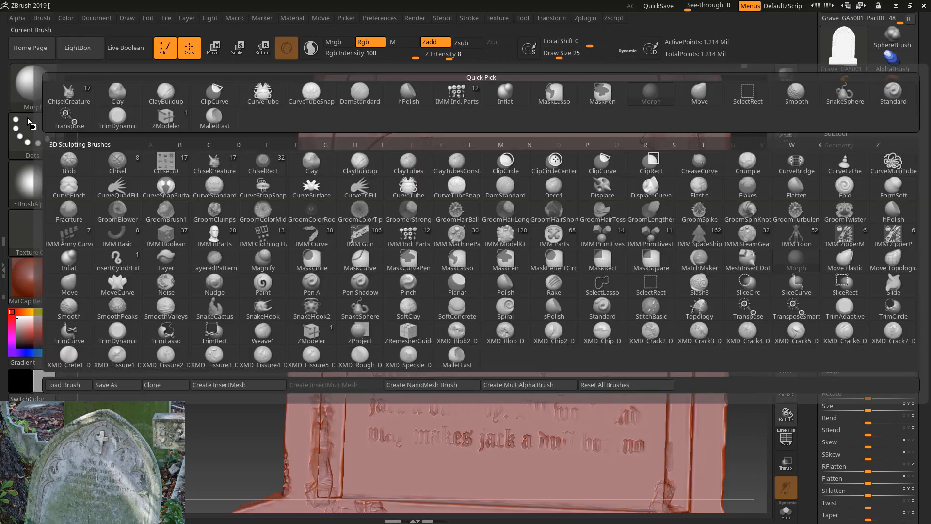
{"action": "left_click", "coordinate": [31, 183]}
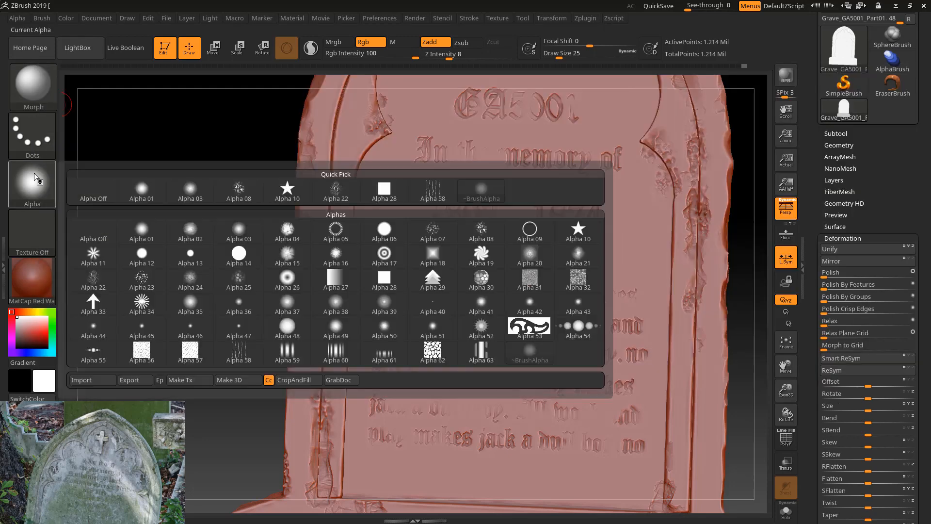
{"action": "left_click", "coordinate": [384, 279]}
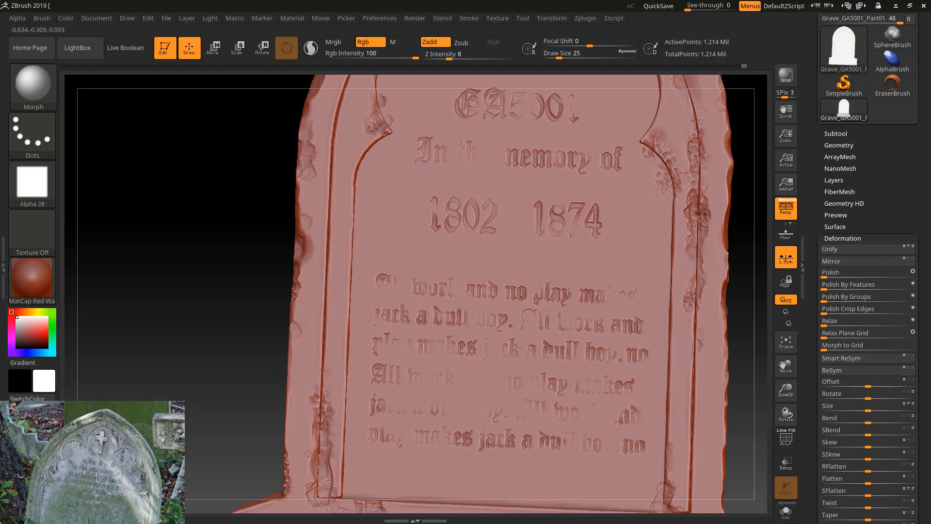
{"action": "left_click_drag", "start_coordinate": [333, 451], "coordinate": [332, 494]}
{"action": "mouse_move", "coordinate": [246, 407]}
{"action": "left_mouse_down"}
{"action": "mouse_move", "coordinate": [288, 289]}
{"action": "mouse_move", "coordinate": [306, 280]}
{"action": "mouse_move", "coordinate": [308, 243]}
{"action": "left_mouse_up"}
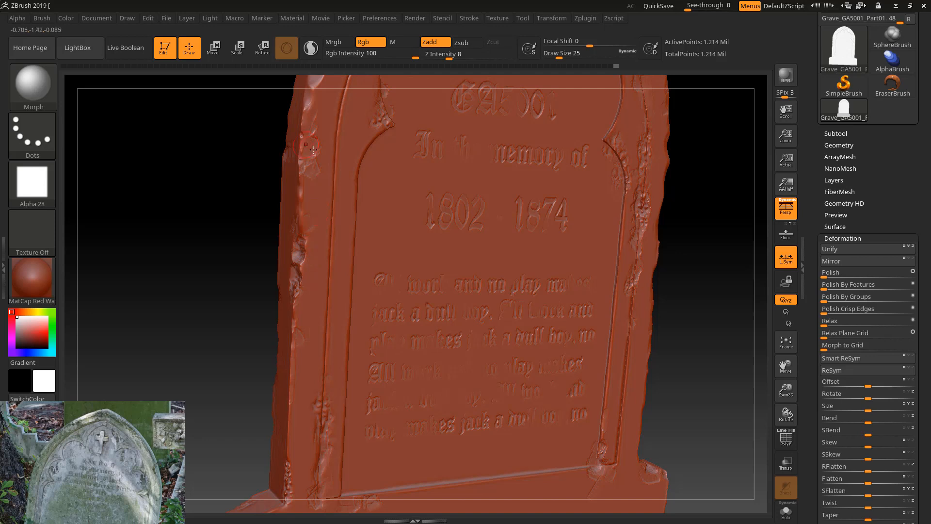
{"action": "left_click_drag", "start_coordinate": [314, 150], "coordinate": [317, 140]}
{"action": "left_click_drag", "start_coordinate": [699, 221], "coordinate": [659, 217]}
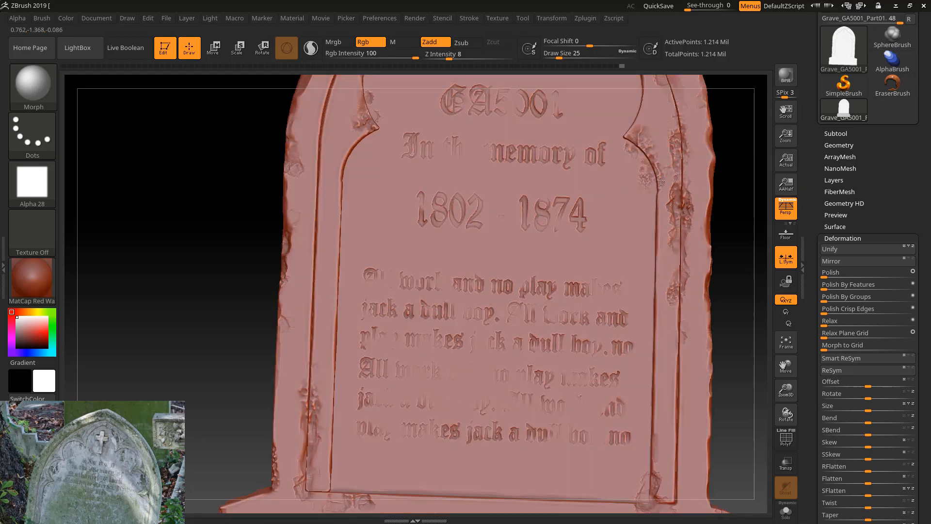
{"action": "mouse_move", "coordinate": [676, 146]}
{"action": "left_mouse_down"}
{"action": "mouse_move", "coordinate": [708, 139]}
{"action": "mouse_move", "coordinate": [709, 155]}
{"action": "mouse_move", "coordinate": [728, 168]}
{"action": "mouse_move", "coordinate": [642, 395]}
{"action": "left_mouse_up"}
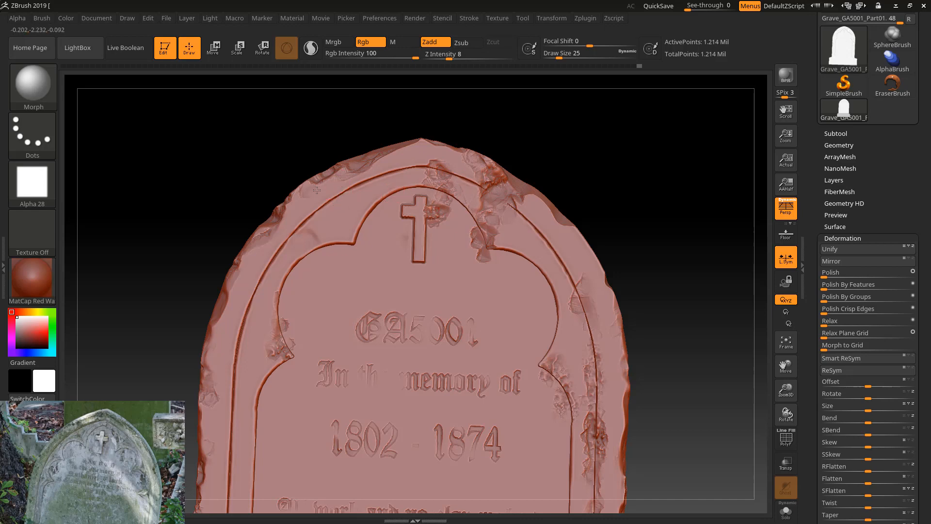
Step: Soften the chipped damage around the headstone's upper arch with the Morph brush
{"action": "right_click_drag", "start_coordinate": [302, 171], "coordinate": [273, 222]}
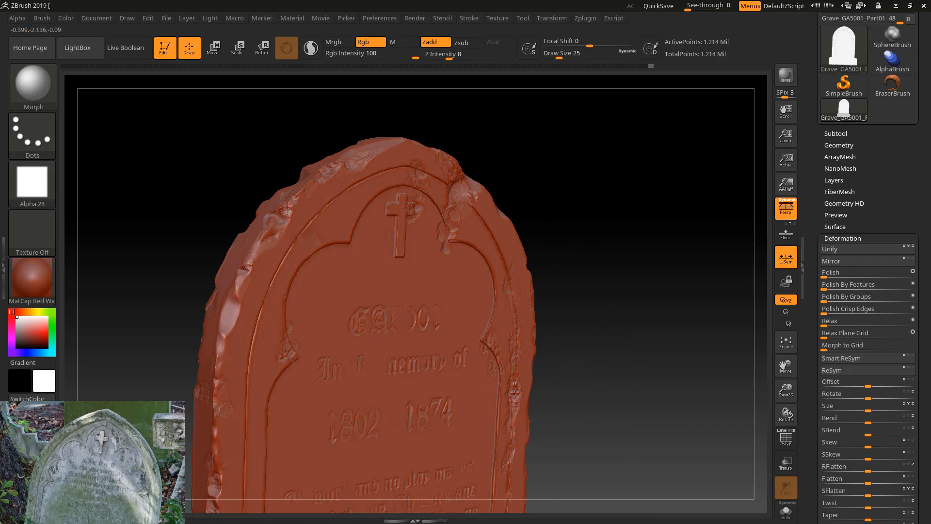
{"action": "right_click_drag", "start_coordinate": [349, 165], "coordinate": [381, 150]}
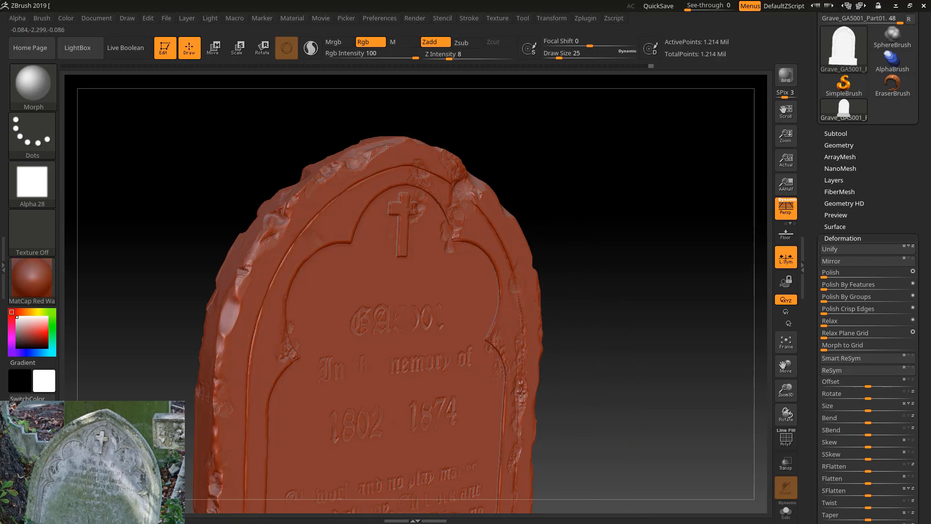
{"action": "right_click_drag", "start_coordinate": [493, 134], "coordinate": [481, 160]}
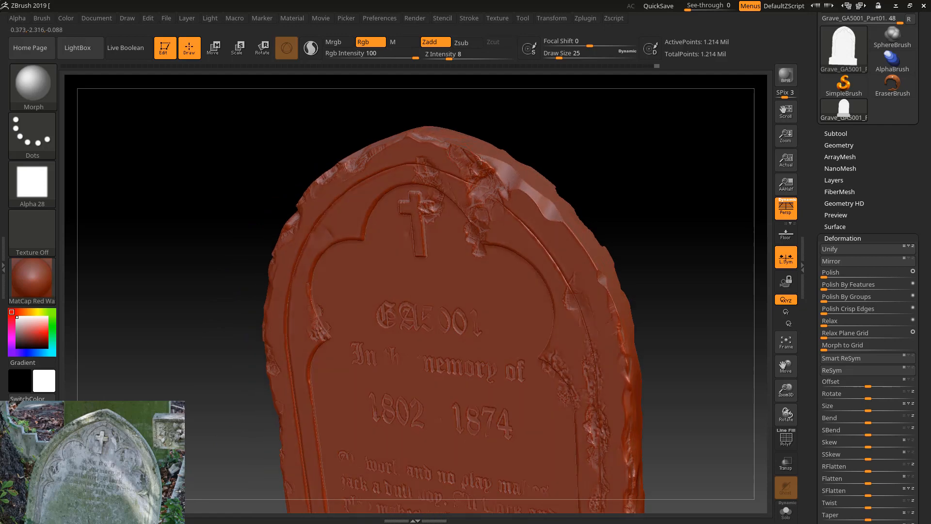
{"action": "left_click_drag", "start_coordinate": [490, 167], "coordinate": [507, 180]}
{"action": "right_click_drag", "start_coordinate": [611, 180], "coordinate": [594, 218]}
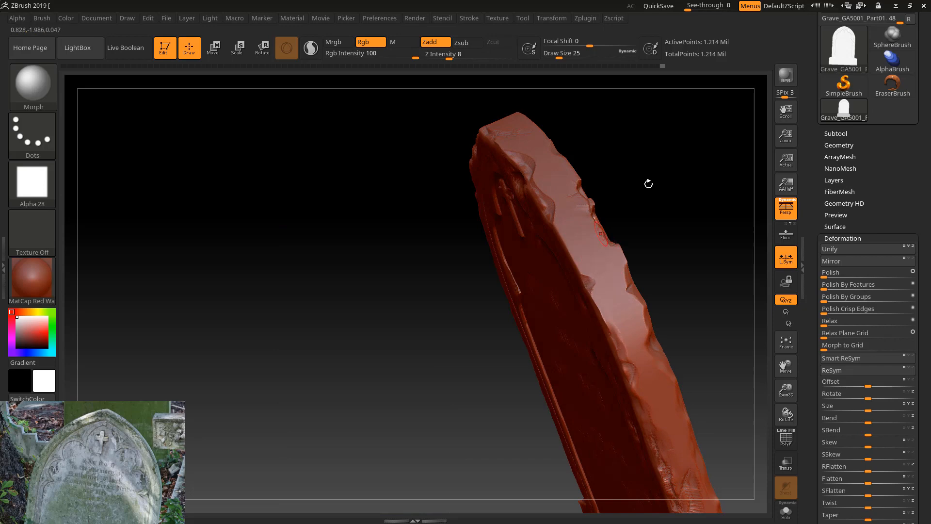
{"action": "left_click_drag", "start_coordinate": [649, 184], "coordinate": [590, 281]}
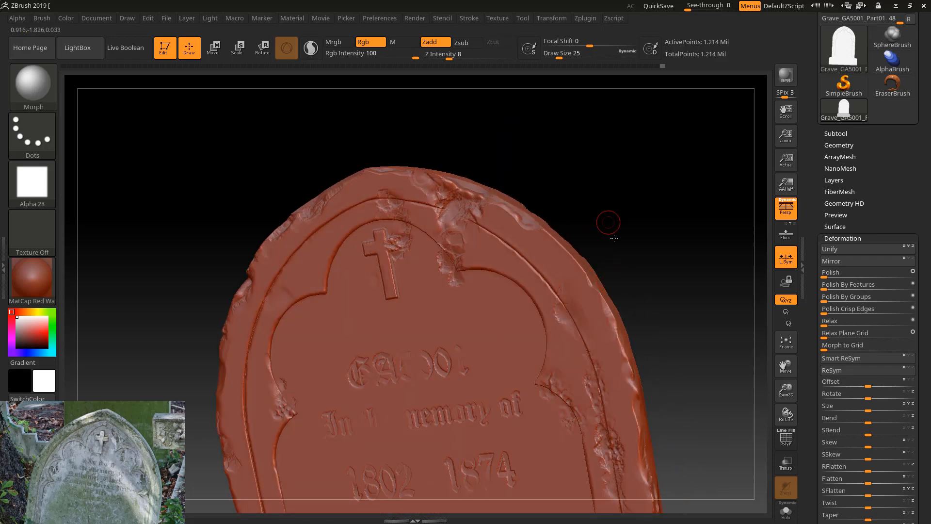
{"action": "mouse_move", "coordinate": [609, 218]}
{"action": "left_mouse_down"}
{"action": "mouse_move", "coordinate": [608, 249]}
{"action": "mouse_move", "coordinate": [490, 126]}
{"action": "mouse_move", "coordinate": [498, 133]}
{"action": "mouse_move", "coordinate": [451, 169]}
{"action": "left_mouse_up"}
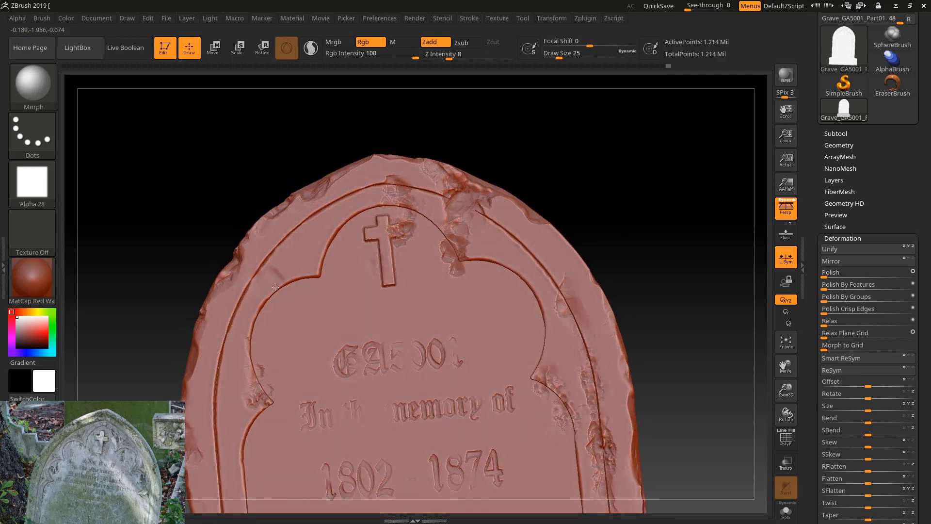
Step: Chip the upper right edge of the arch with the MalletFast brush at Draw Size 25
{"action": "left_click", "coordinate": [46, 92]}
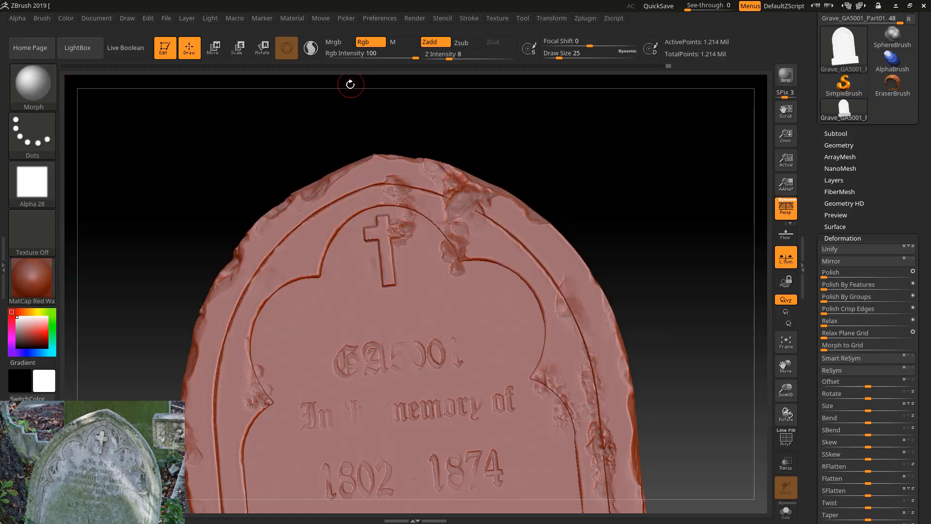
{"action": "left_click", "coordinate": [51, 82]}
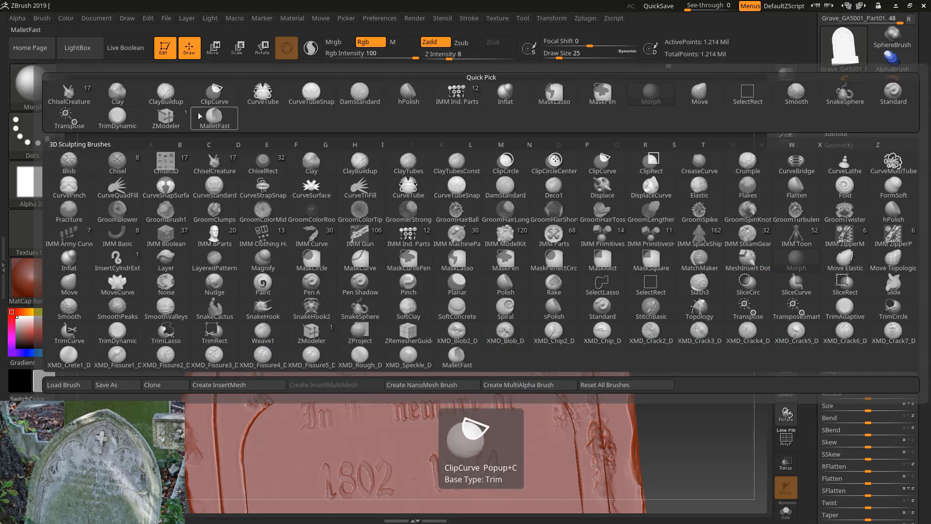
{"action": "left_click", "coordinate": [215, 117]}
{"action": "left_click_drag", "start_coordinate": [466, 147], "coordinate": [471, 204]}
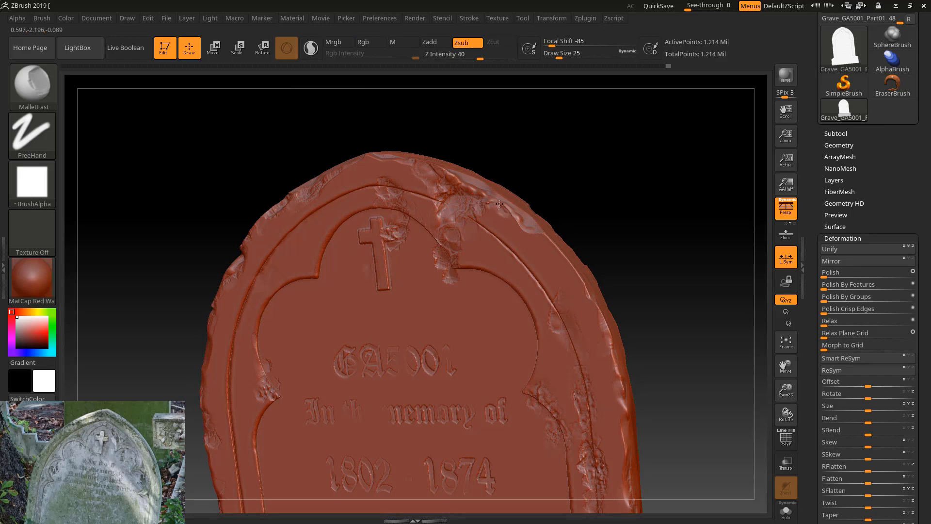
{"action": "left_click_drag", "start_coordinate": [516, 211], "coordinate": [525, 224]}
{"action": "right_click_drag", "start_coordinate": [526, 218], "coordinate": [549, 266]}
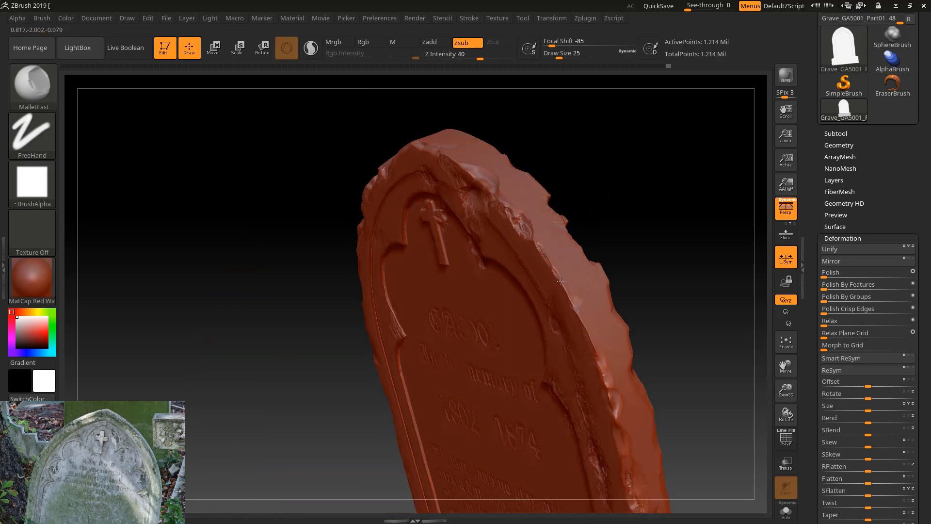
Step: Set the Draw Size to 59 and chip the rear edge of the arch's right side with MalletFast
{"action": "left_click_drag", "start_coordinate": [559, 54], "coordinate": [566, 55]}
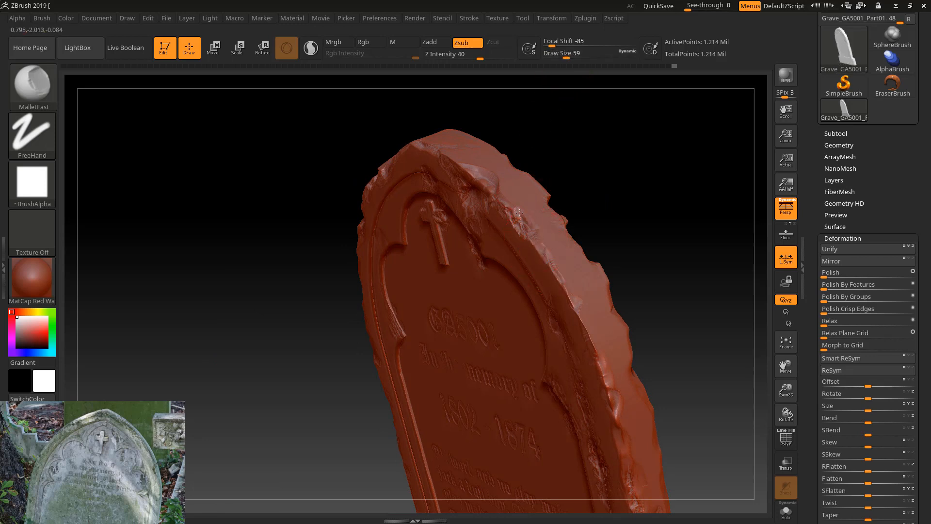
{"action": "right_click_drag", "start_coordinate": [600, 197], "coordinate": [545, 205]}
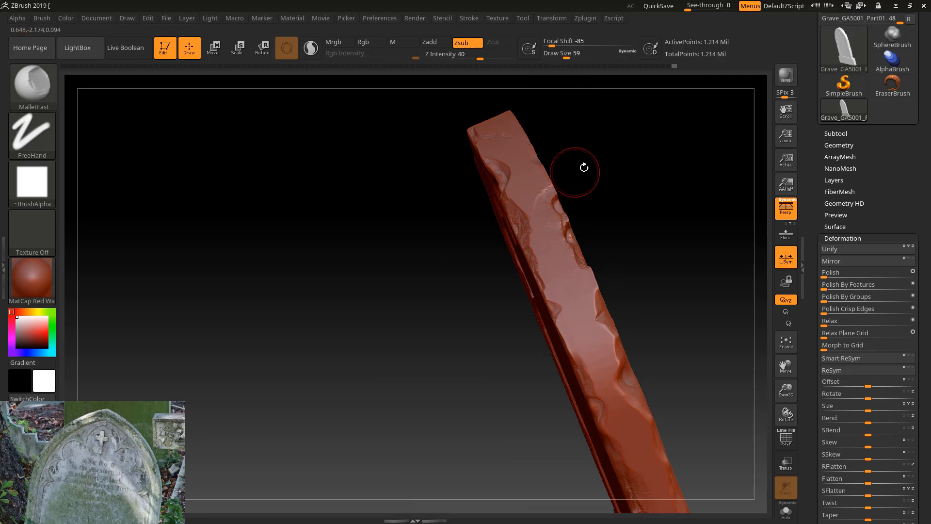
{"action": "left_click_drag", "start_coordinate": [584, 168], "coordinate": [559, 200]}
{"action": "mouse_move", "coordinate": [557, 167]}
{"action": "left_mouse_down"}
{"action": "mouse_move", "coordinate": [577, 316]}
{"action": "mouse_move", "coordinate": [579, 307]}
{"action": "left_mouse_up"}
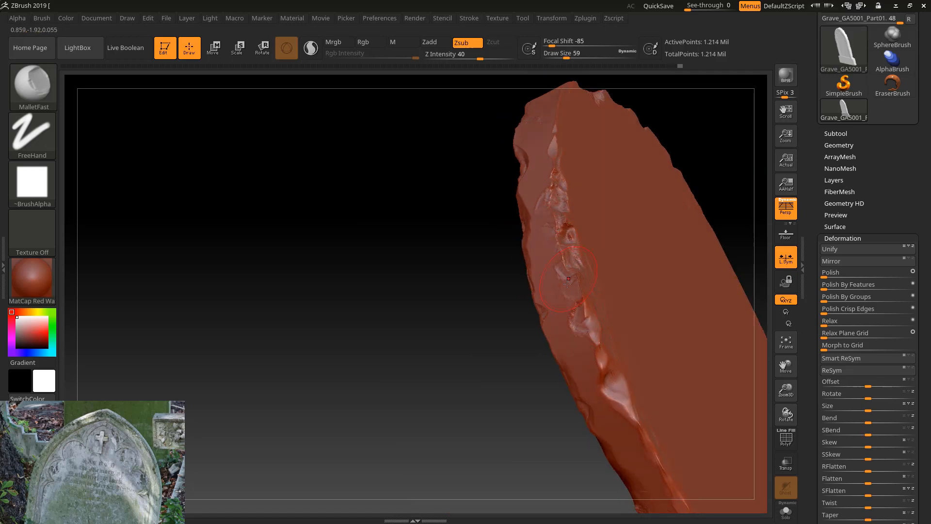
{"action": "left_click_drag", "start_coordinate": [399, 276], "coordinate": [582, 265]}
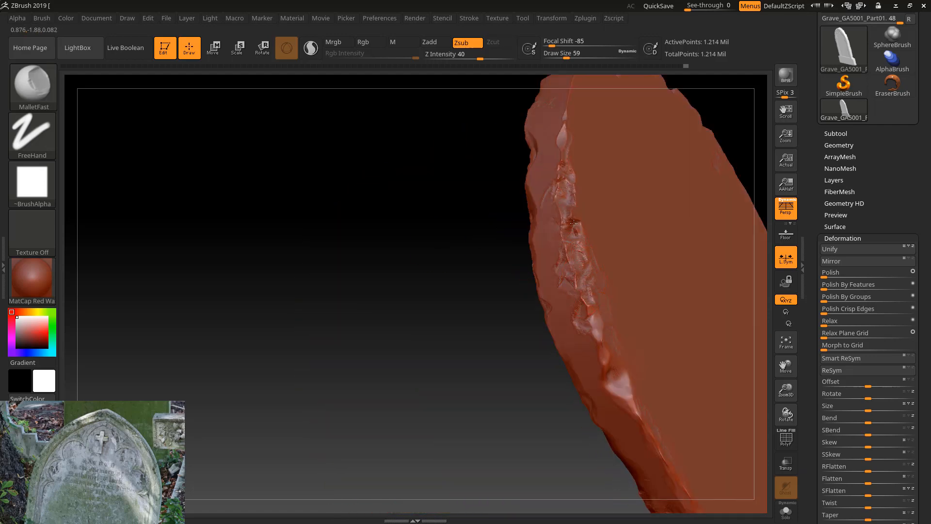
Step: Reduce the Draw Size to 26 and chip the inner border's cusp to the left of the cross
{"action": "left_click_drag", "start_coordinate": [466, 247], "coordinate": [500, 193]}
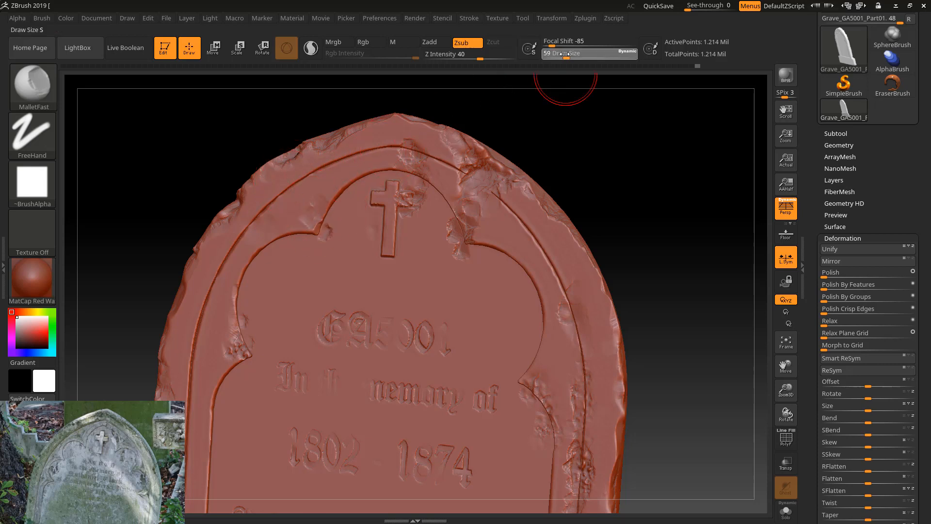
{"action": "left_click_drag", "start_coordinate": [567, 54], "coordinate": [559, 54]}
{"action": "left_click_drag", "start_coordinate": [319, 199], "coordinate": [316, 226]}
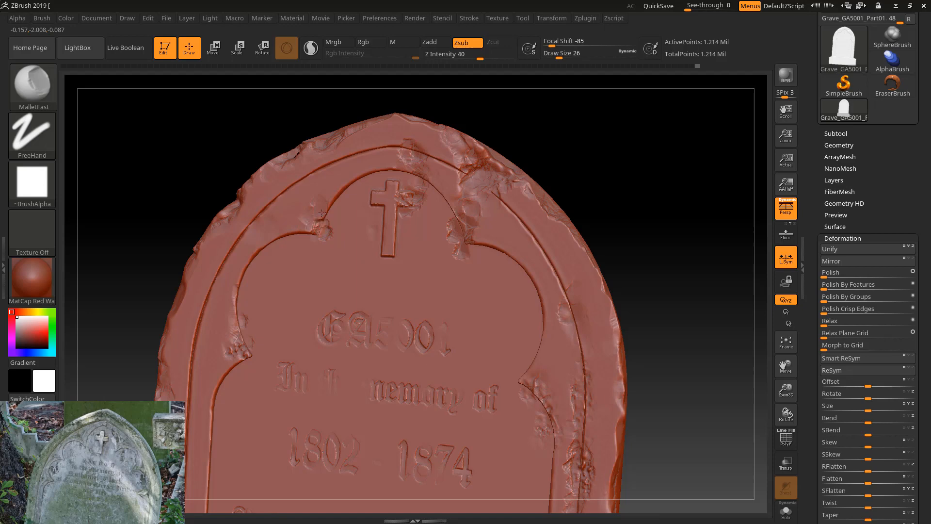
{"action": "left_click_drag", "start_coordinate": [199, 180], "coordinate": [214, 166]}
Step: Choose the DamStandard brush and set its Draw Size to 5
{"action": "left_click", "coordinate": [33, 81]}
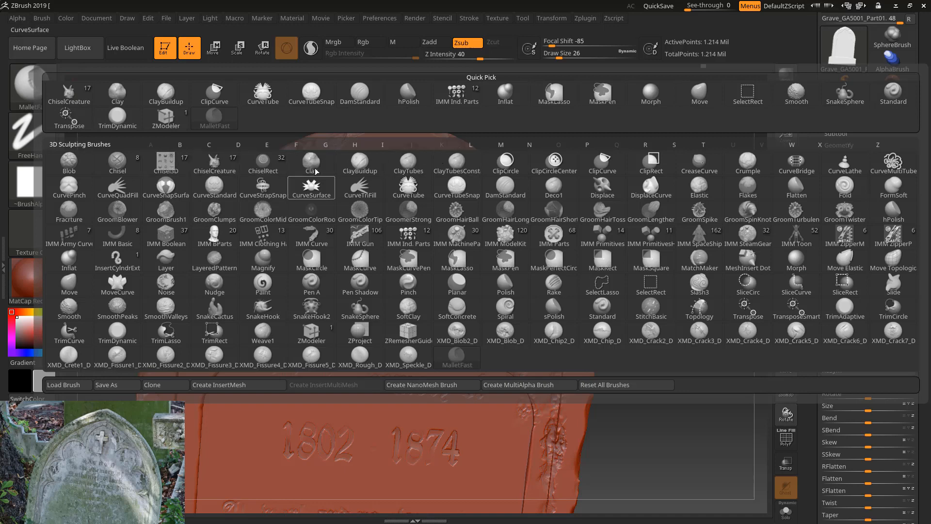
{"action": "key", "text": "d"}
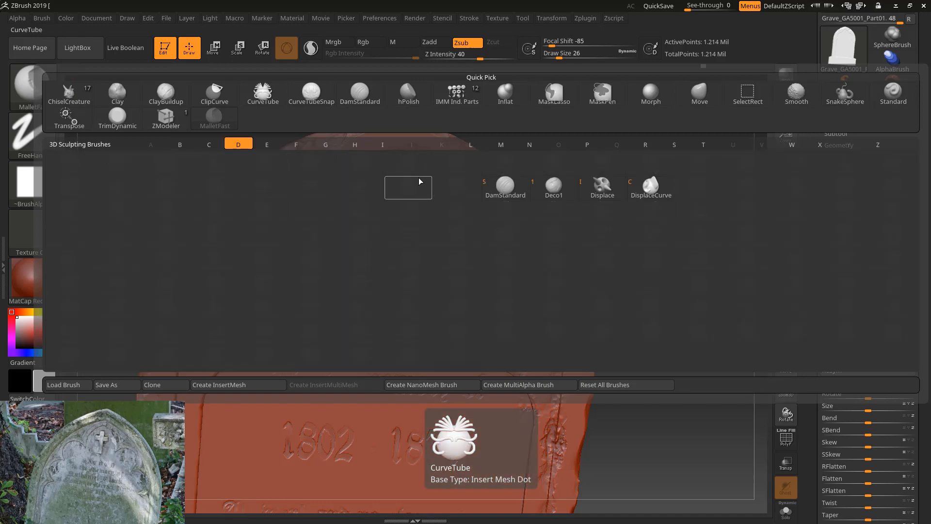
{"action": "left_click", "coordinate": [505, 190]}
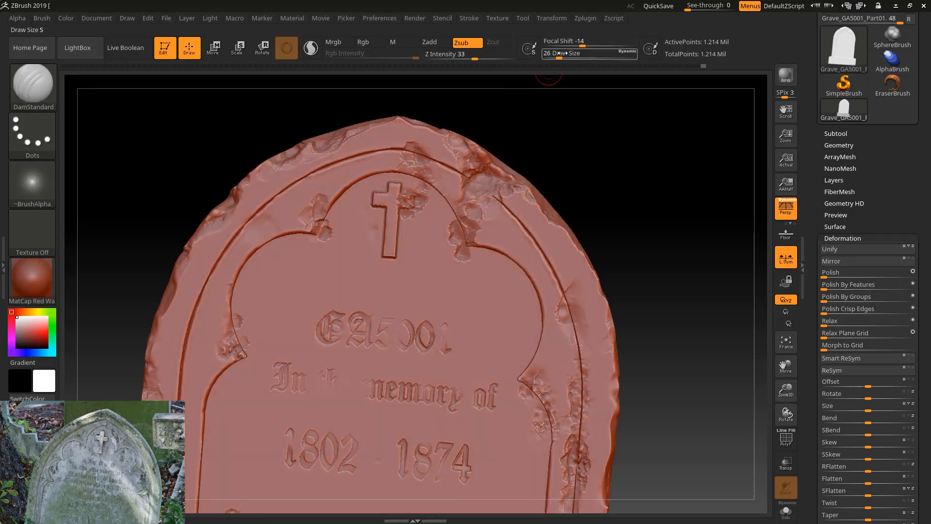
{"action": "left_click_drag", "start_coordinate": [561, 52], "coordinate": [557, 53]}
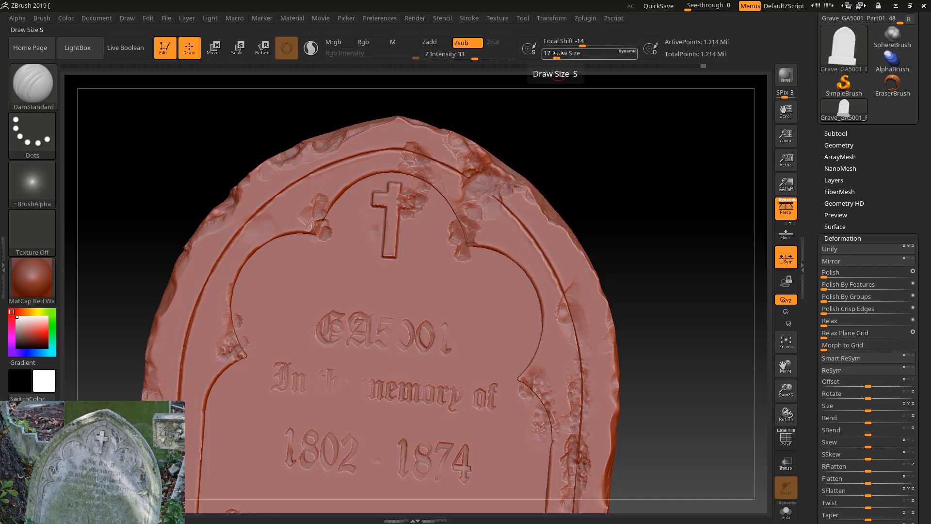
{"action": "left_click_drag", "start_coordinate": [557, 52], "coordinate": [549, 53]}
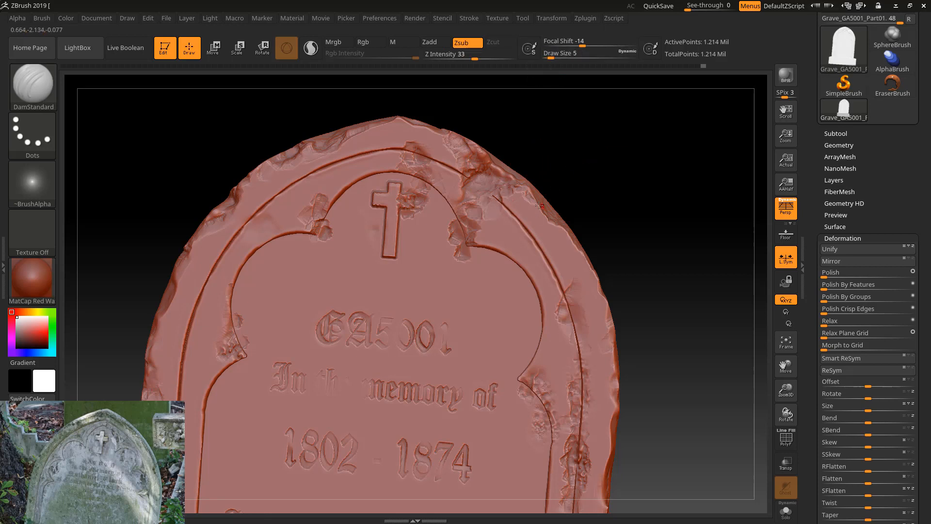
Step: Carve fine cracks near the top of the arch, raising the DamStandard Z Intensity to 46
{"action": "left_click_drag", "start_coordinate": [547, 203], "coordinate": [459, 140]}
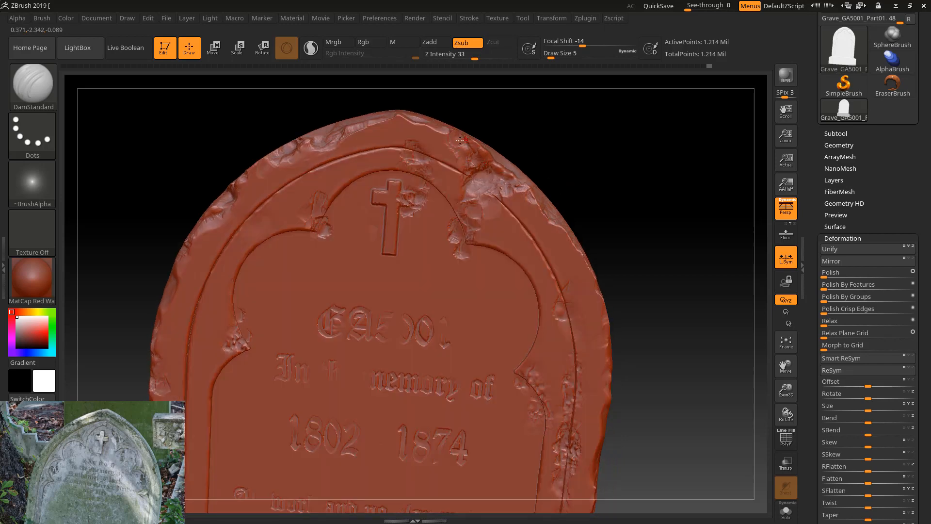
{"action": "left_click_drag", "start_coordinate": [468, 108], "coordinate": [393, 73]}
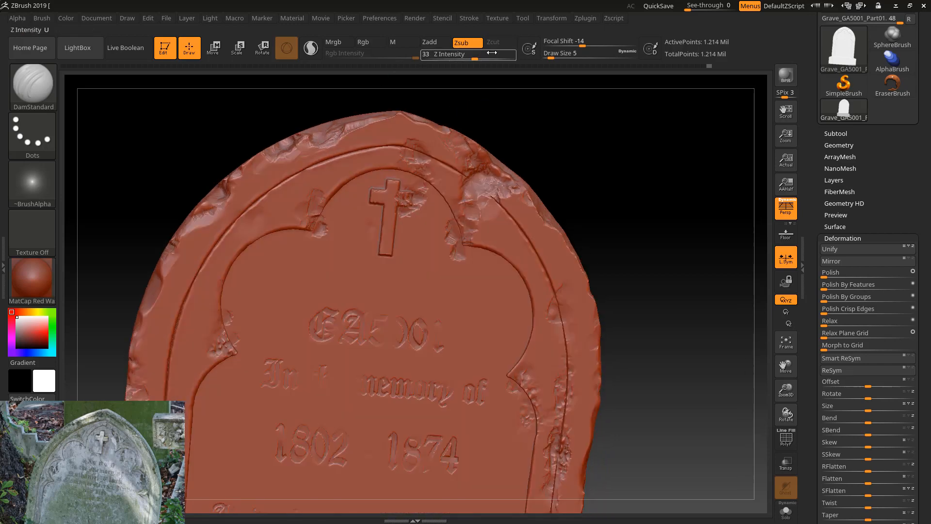
{"action": "left_click_drag", "start_coordinate": [481, 58], "coordinate": [486, 57]}
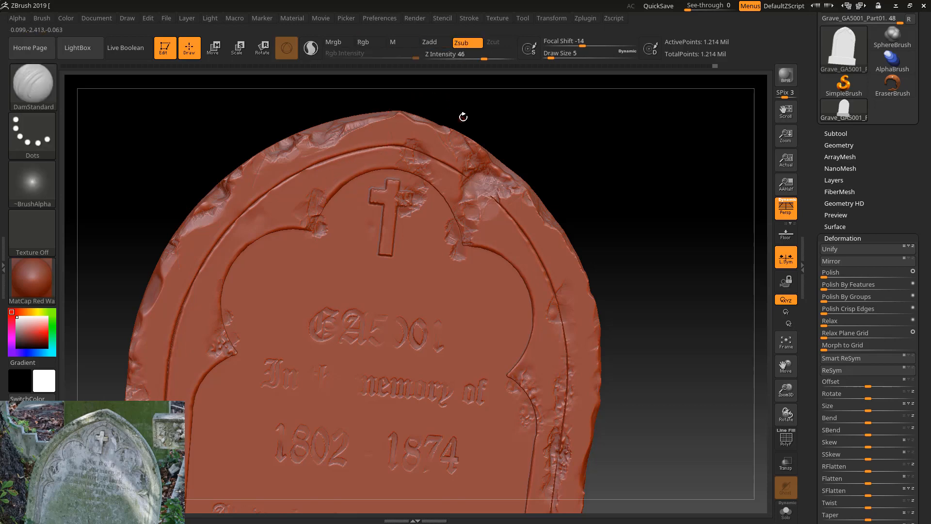
{"action": "mouse_move", "coordinate": [463, 118]}
{"action": "left_mouse_down"}
{"action": "mouse_move", "coordinate": [512, 126]}
{"action": "mouse_move", "coordinate": [515, 170]}
{"action": "left_mouse_up"}
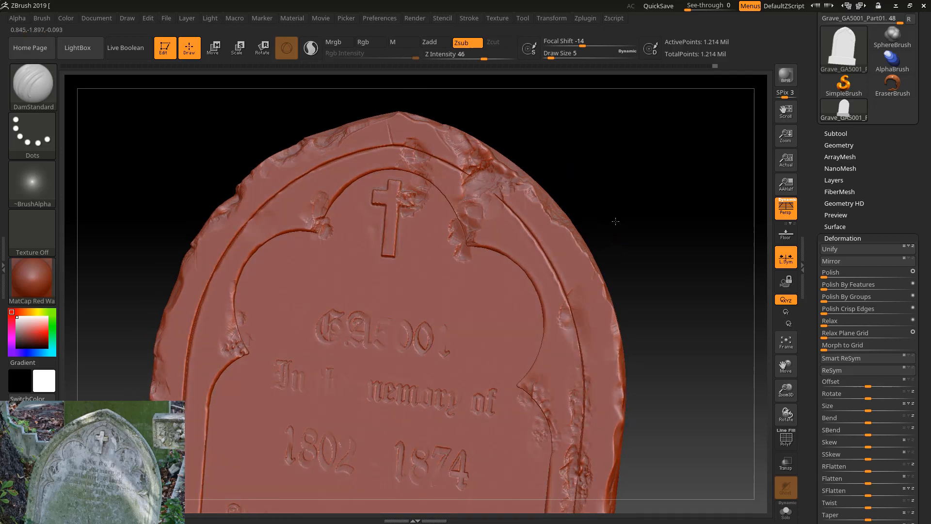
Step: Carve fine DamStandard cracks across the arch's outer band and beside the engraved borders on both sides
{"action": "left_click_drag", "start_coordinate": [614, 253], "coordinate": [611, 345]}
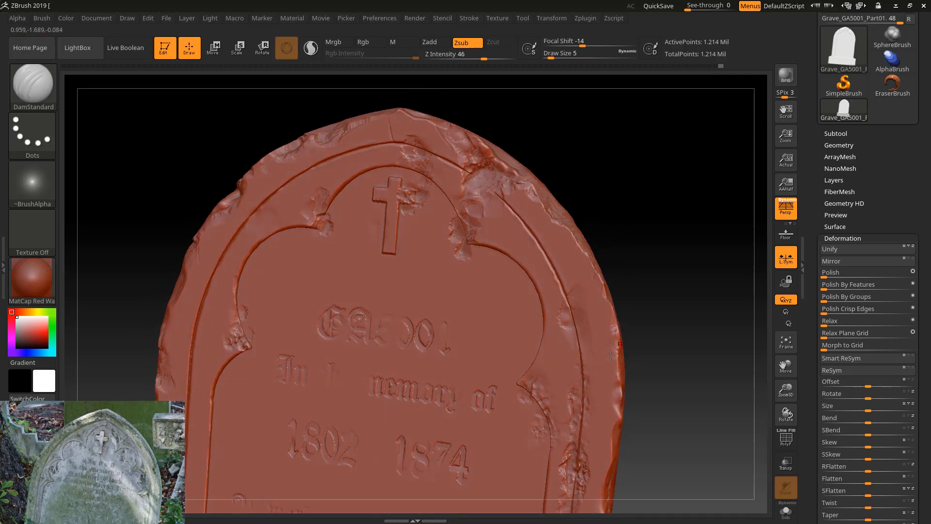
{"action": "left_click_drag", "start_coordinate": [643, 225], "coordinate": [220, 314]}
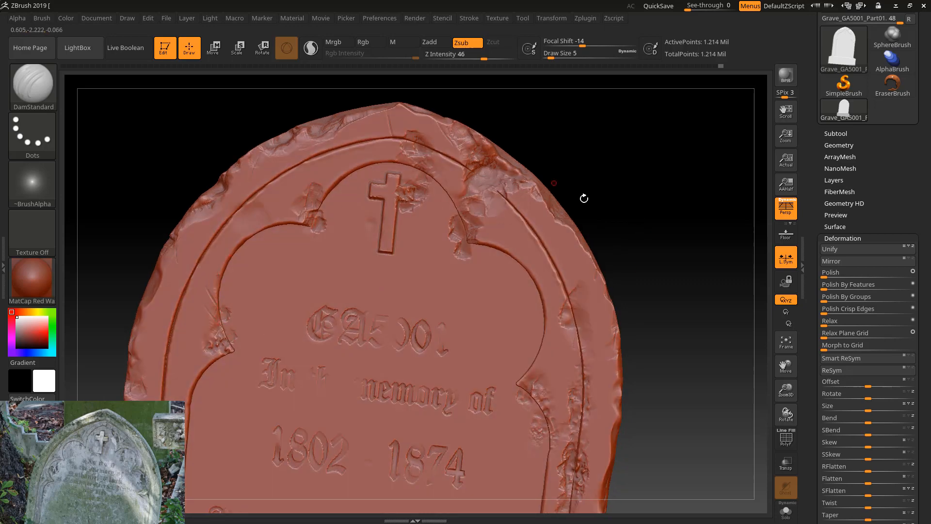
{"action": "left_click_drag", "start_coordinate": [584, 198], "coordinate": [618, 209]}
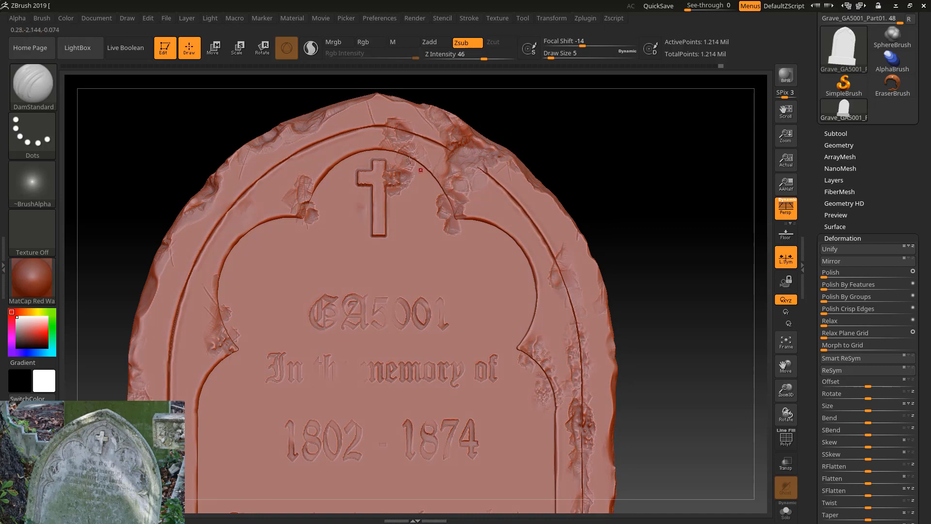
{"action": "left_click_drag", "start_coordinate": [370, 121], "coordinate": [374, 126]}
{"action": "left_click_drag", "start_coordinate": [575, 134], "coordinate": [506, 221]}
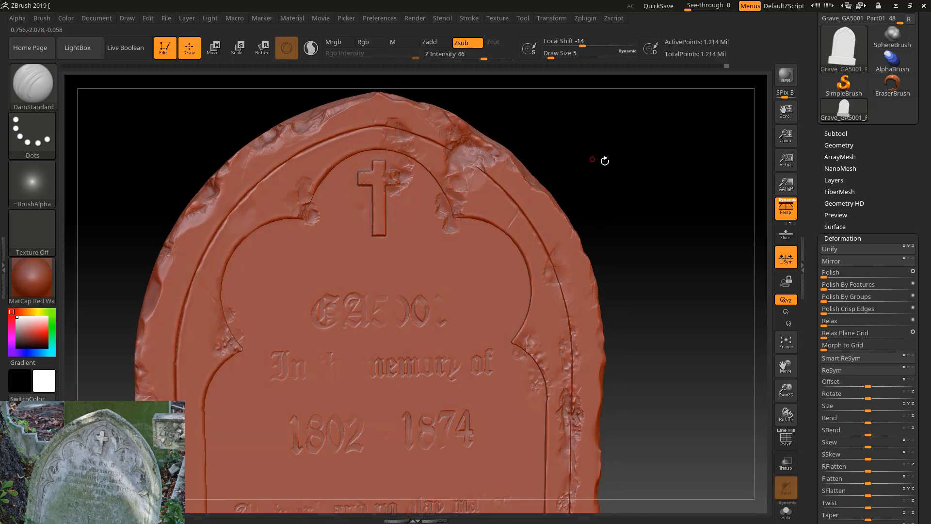
Step: Choose the MalletFast brush, set its Draw Size to 32, and chip the rear edge along the gravestone's left side
{"action": "left_click_drag", "start_coordinate": [604, 161], "coordinate": [650, 153]}
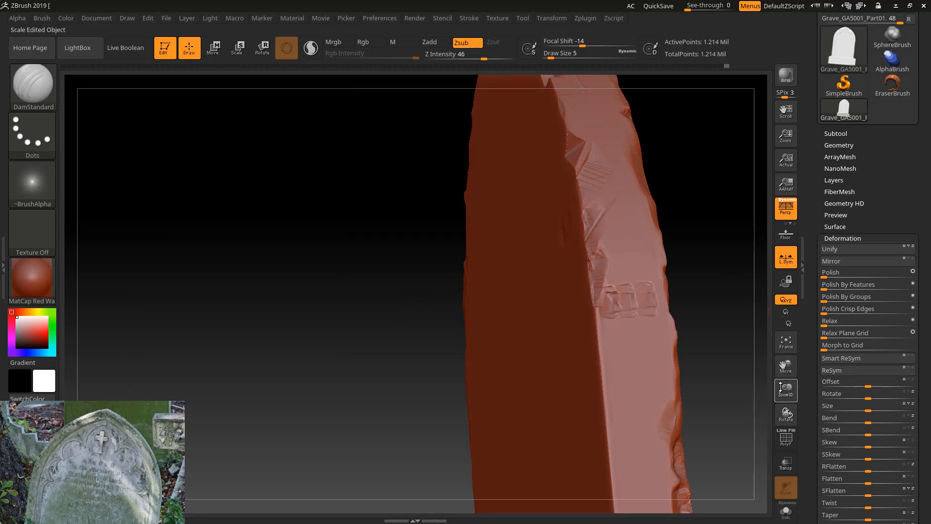
{"action": "left_click_drag", "start_coordinate": [783, 389], "coordinate": [775, 347]}
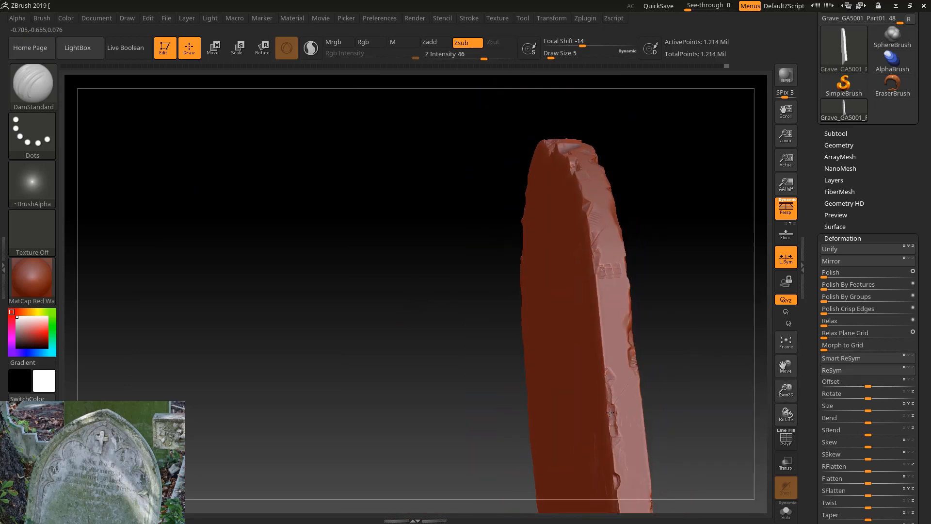
{"action": "left_click_drag", "start_coordinate": [629, 177], "coordinate": [581, 155]}
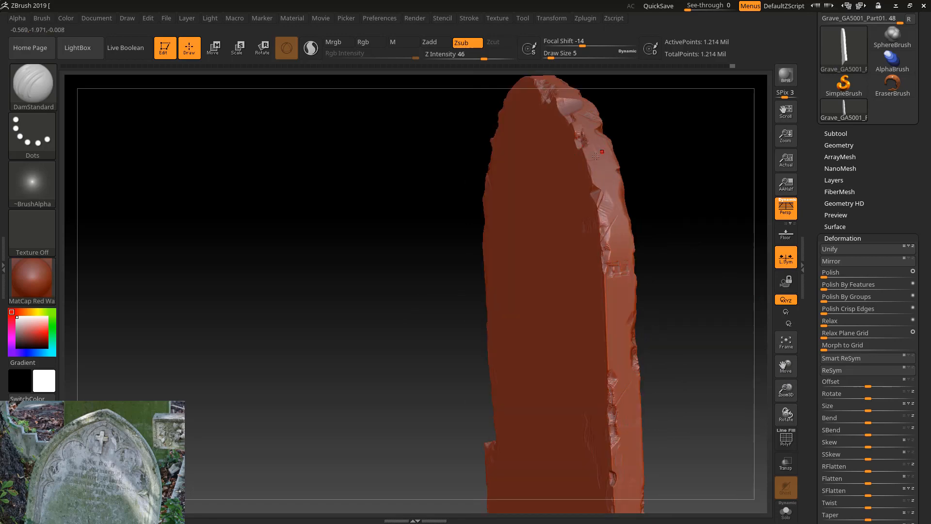
{"action": "left_click", "coordinate": [54, 92]}
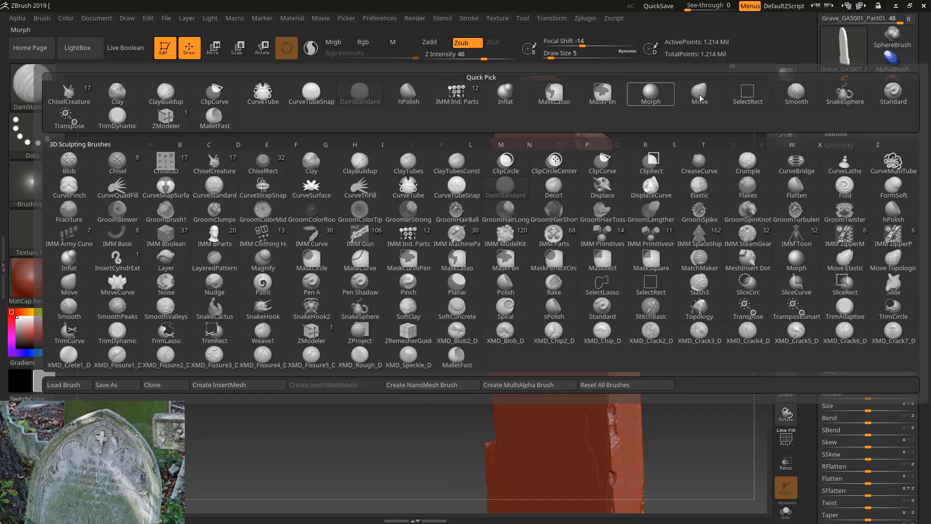
{"action": "left_click", "coordinate": [215, 116]}
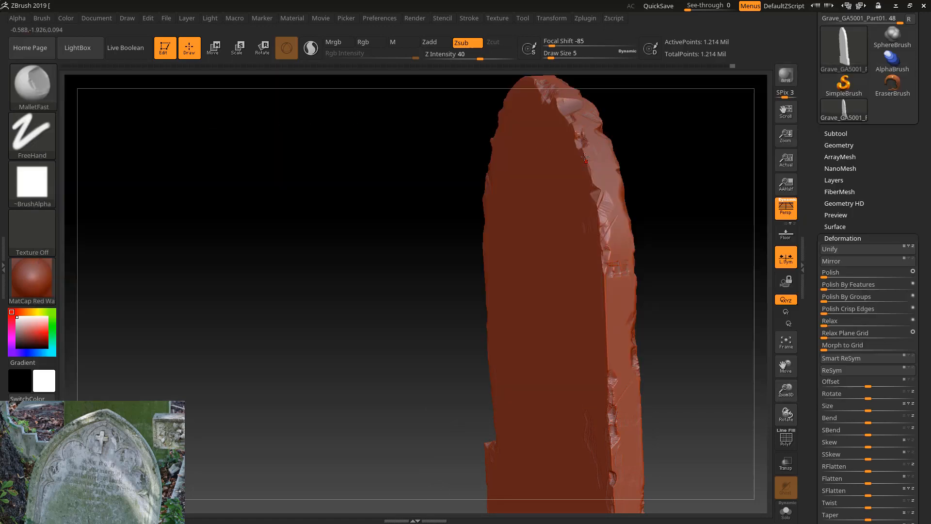
{"action": "left_click_drag", "start_coordinate": [549, 56], "coordinate": [561, 56]}
{"action": "left_click_drag", "start_coordinate": [592, 183], "coordinate": [598, 204]}
{"action": "left_click_drag", "start_coordinate": [610, 292], "coordinate": [611, 336]}
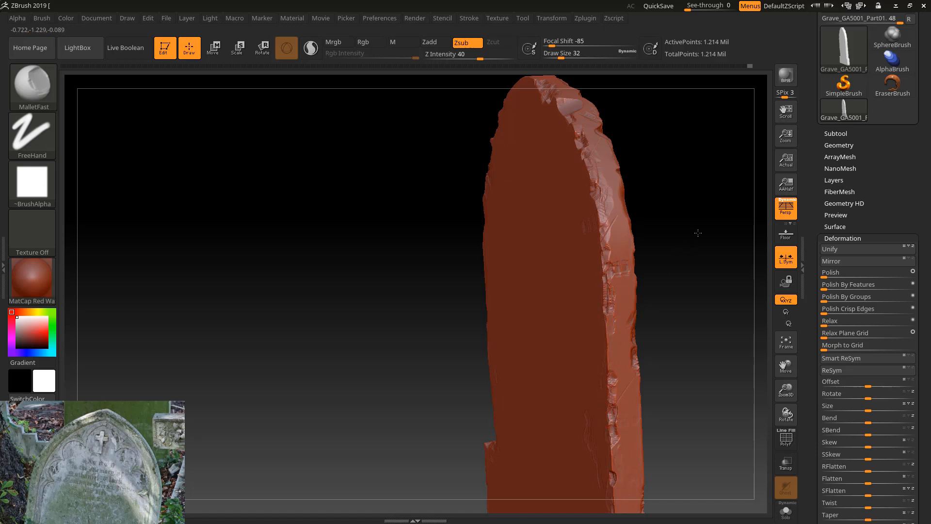
Step: Chip the rear edge along the gravestone's right side with MalletFast, from the arch down the straight section
{"action": "left_click_drag", "start_coordinate": [698, 233], "coordinate": [659, 240]}
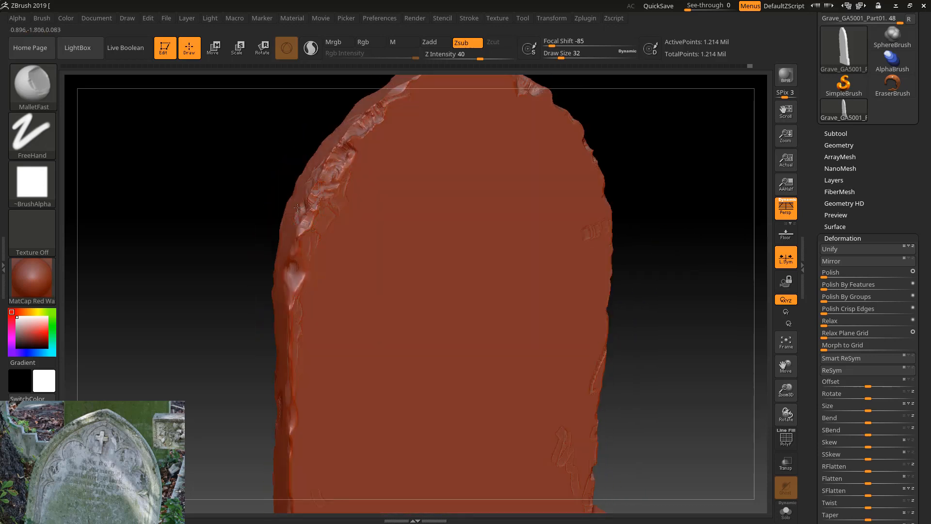
{"action": "left_click_drag", "start_coordinate": [297, 207], "coordinate": [303, 200]}
{"action": "left_click_drag", "start_coordinate": [282, 170], "coordinate": [313, 204]}
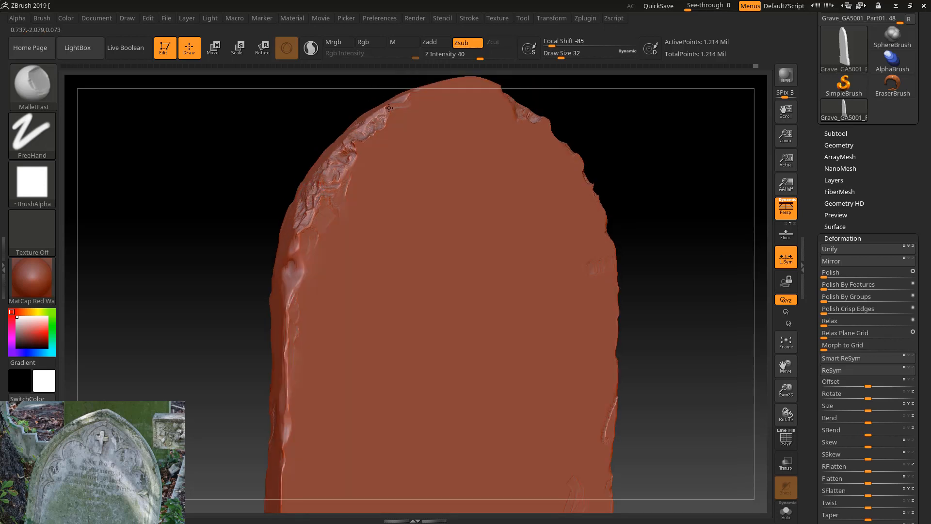
{"action": "left_click_drag", "start_coordinate": [233, 220], "coordinate": [301, 282]}
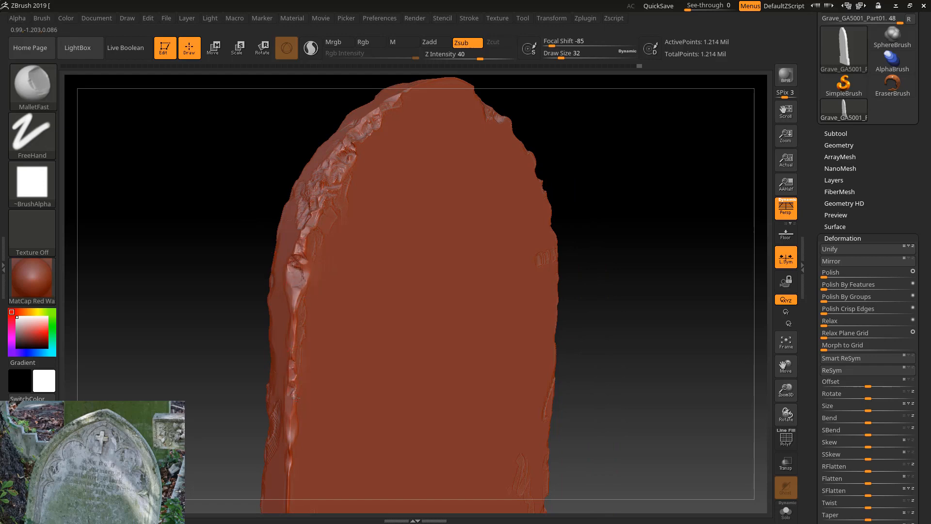
{"action": "mouse_move", "coordinate": [231, 208]}
{"action": "left_mouse_down"}
{"action": "mouse_move", "coordinate": [313, 216]}
{"action": "mouse_move", "coordinate": [283, 202]}
{"action": "mouse_move", "coordinate": [254, 221]}
{"action": "left_mouse_up"}
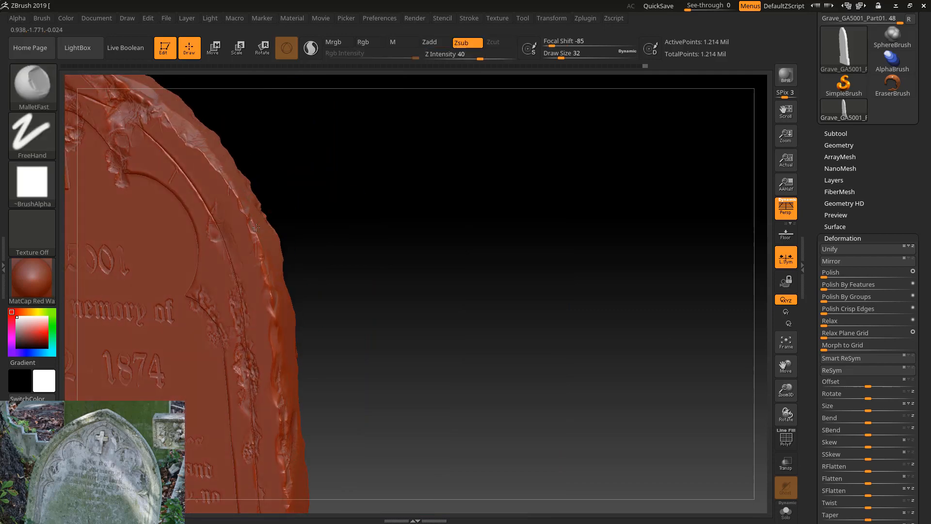
Step: Chip the lower border, the base shoulders and the lower right stretch of the inner border with MalletFast
{"action": "left_click_drag", "start_coordinate": [380, 241], "coordinate": [424, 210], "text": "shift"}
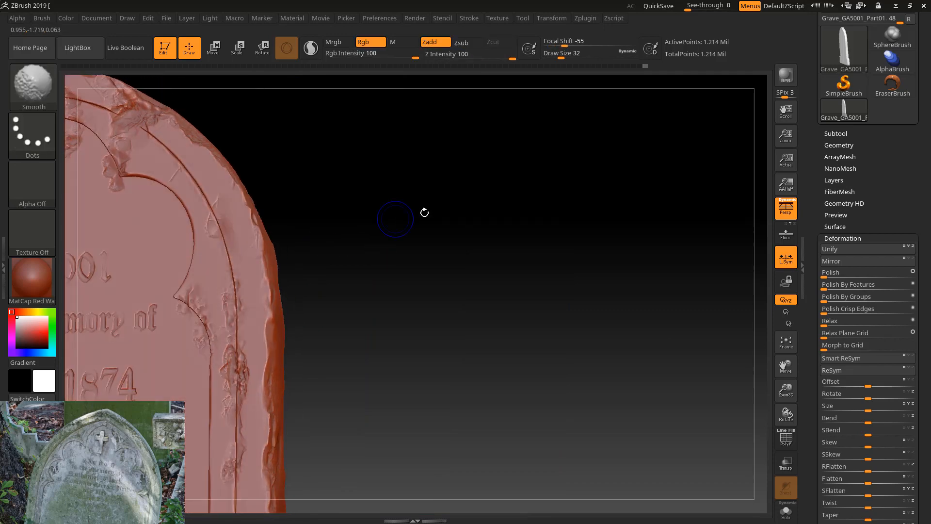
{"action": "left_click", "coordinate": [786, 342]}
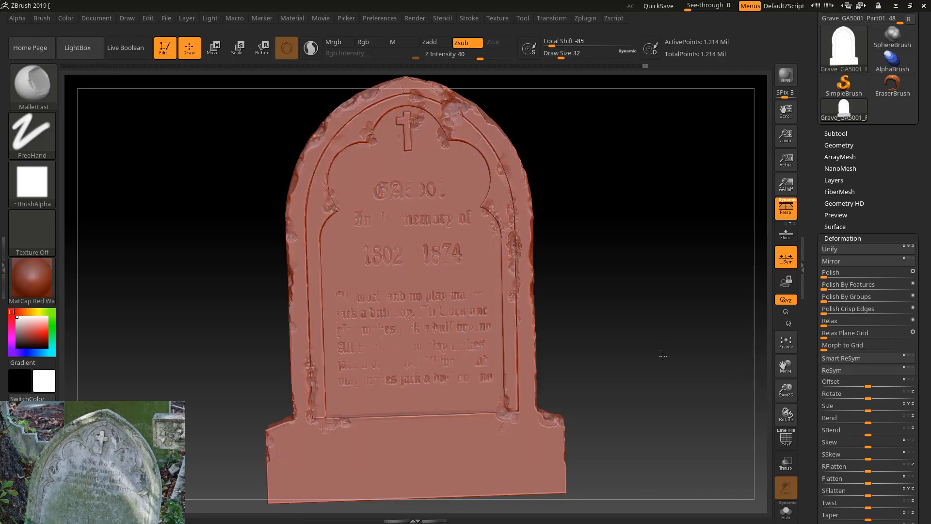
{"action": "left_click_drag", "start_coordinate": [663, 356], "coordinate": [647, 338], "text": "shift"}
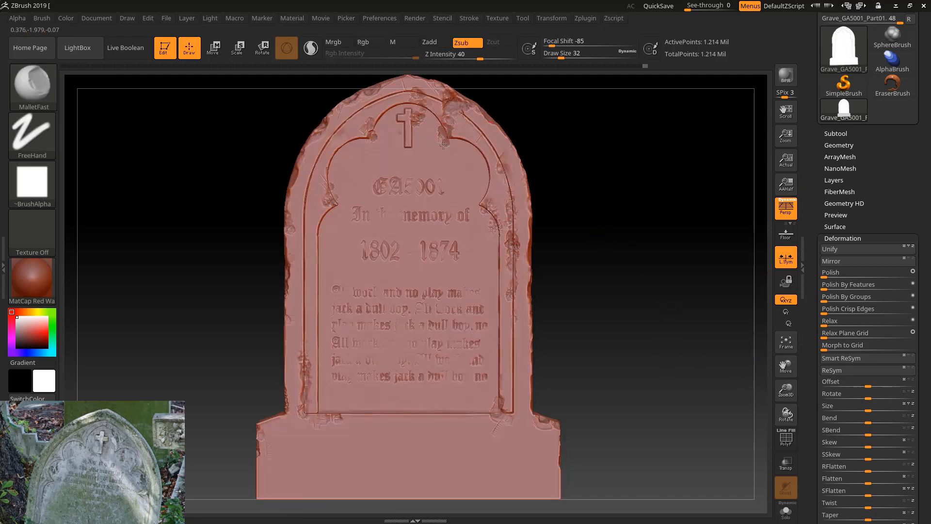
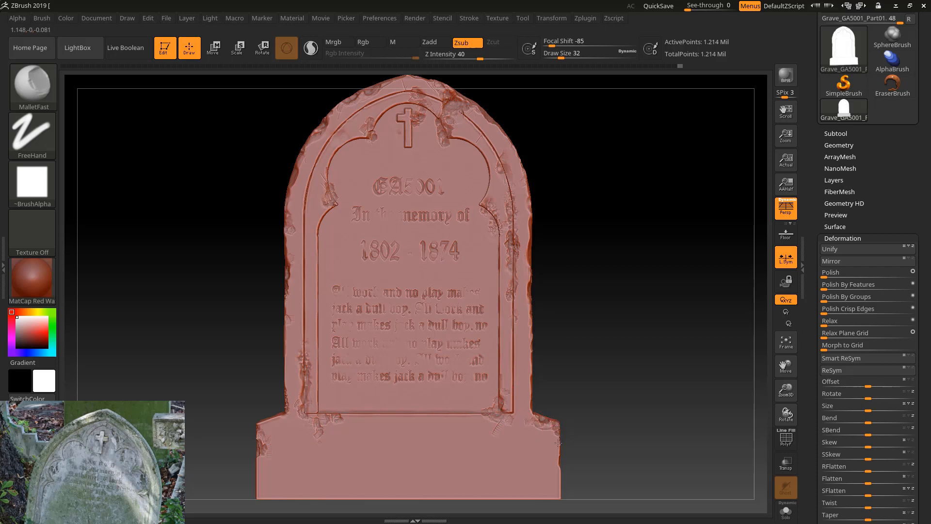
{"action": "mouse_move", "coordinate": [478, 378]}
{"action": "left_mouse_down"}
{"action": "mouse_move", "coordinate": [500, 358]}
{"action": "mouse_move", "coordinate": [498, 322]}
{"action": "left_mouse_up"}
{"action": "mouse_move", "coordinate": [587, 270]}
{"action": "left_mouse_down"}
{"action": "mouse_move", "coordinate": [580, 293]}
{"action": "mouse_move", "coordinate": [588, 271]}
{"action": "left_mouse_up"}
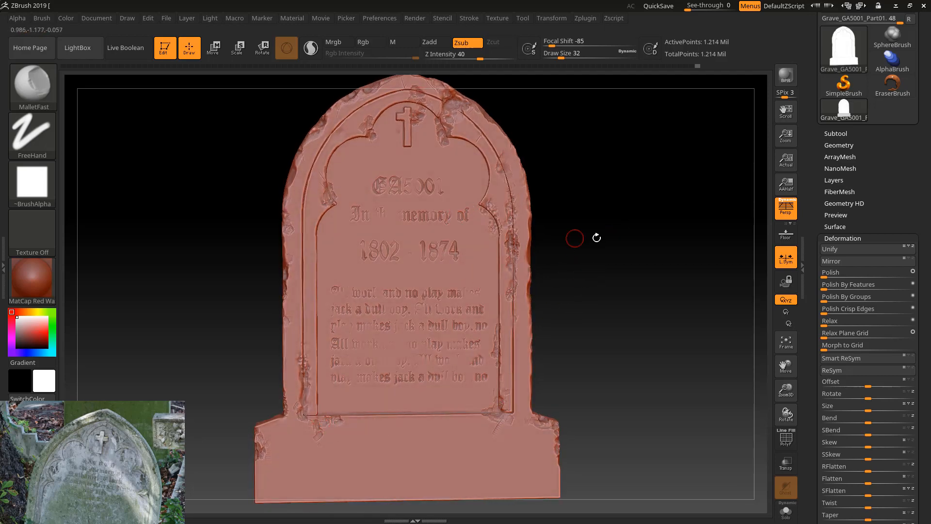
{"action": "left_click_drag", "start_coordinate": [613, 195], "coordinate": [582, 278]}
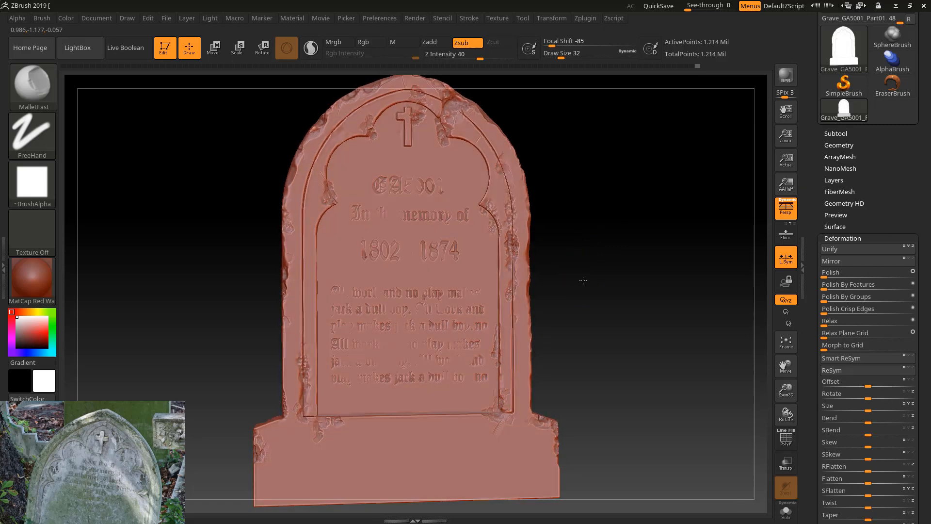
Step: Activate surface noise for the gravestone and inspect the noise preview on the whole stone and up close
{"action": "left_click", "coordinate": [843, 238]}
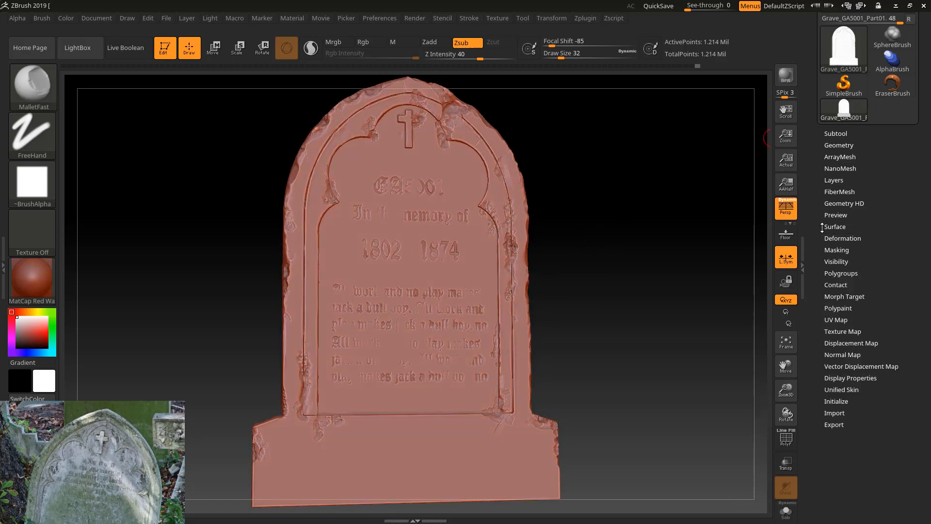
{"action": "left_click", "coordinate": [835, 227]}
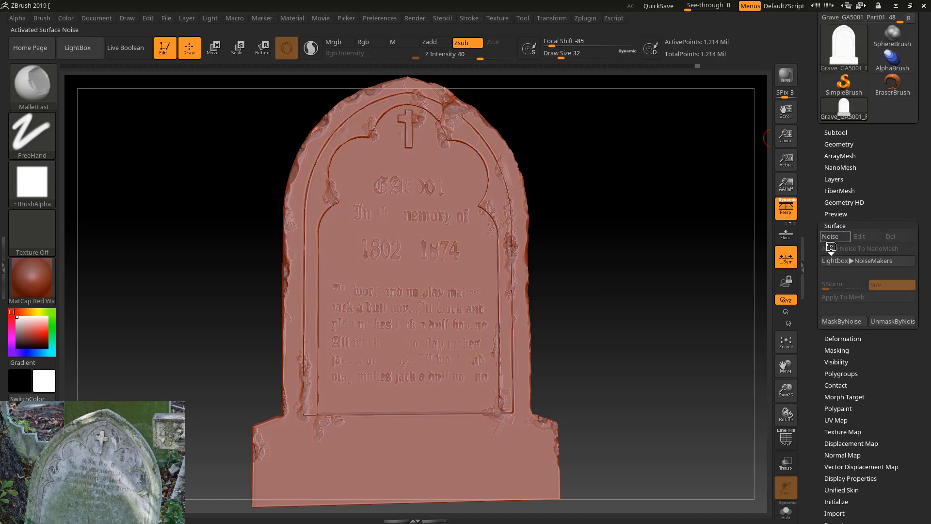
{"action": "left_click", "coordinate": [836, 236]}
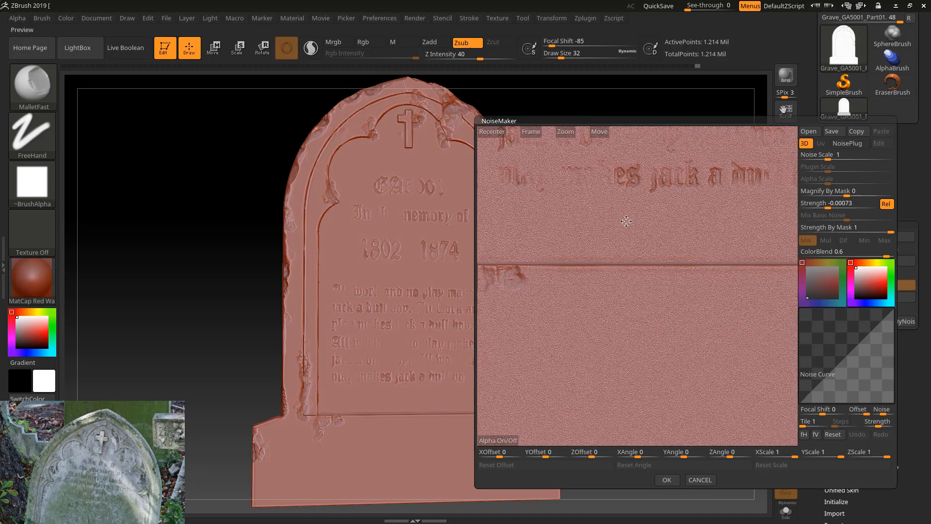
{"action": "left_click", "coordinate": [534, 135]}
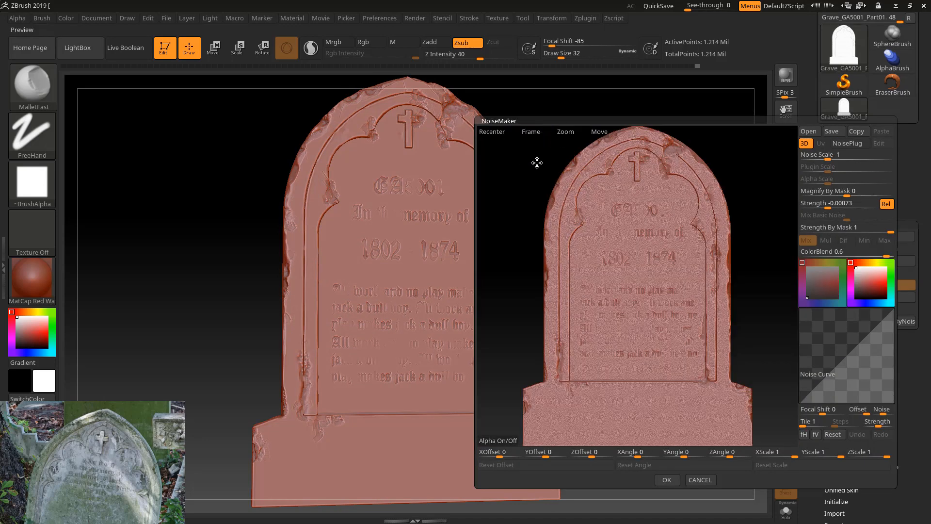
{"action": "left_click_drag", "start_coordinate": [519, 182], "coordinate": [566, 262]}
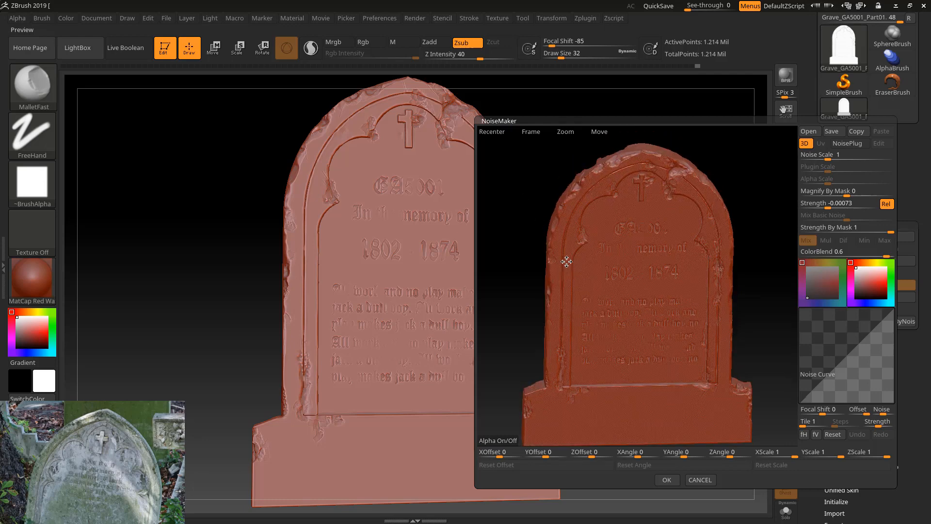
{"action": "left_click_drag", "start_coordinate": [525, 186], "coordinate": [526, 186]}
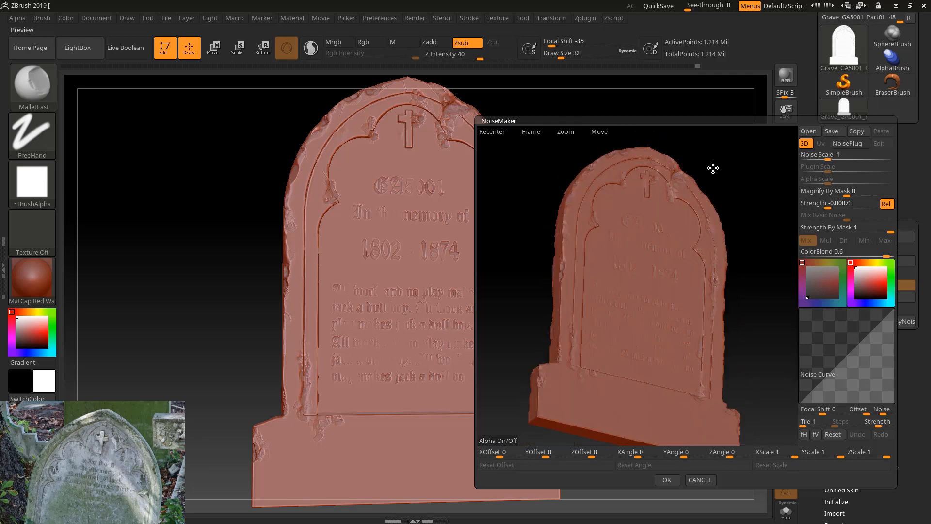
{"action": "left_click_drag", "start_coordinate": [714, 165], "coordinate": [634, 215]}
{"action": "mouse_move", "coordinate": [539, 174]}
{"action": "left_mouse_down"}
{"action": "mouse_move", "coordinate": [542, 162]}
{"action": "mouse_move", "coordinate": [543, 172]}
{"action": "left_mouse_up"}
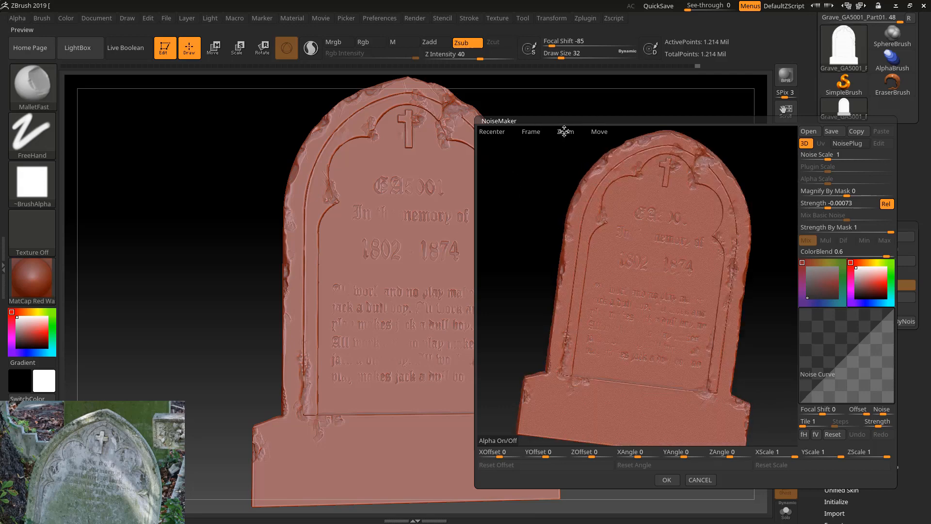
{"action": "left_click", "coordinate": [496, 132]}
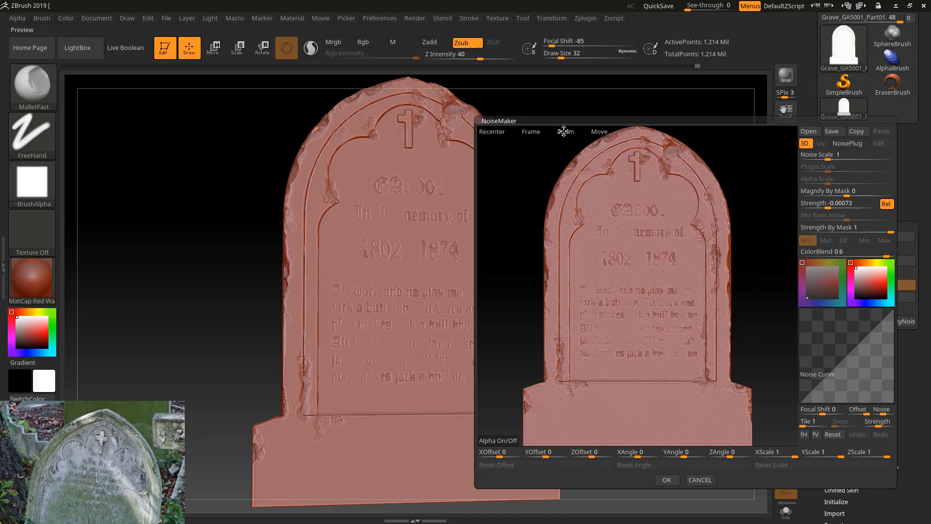
{"action": "left_click_drag", "start_coordinate": [563, 132], "coordinate": [520, 270]}
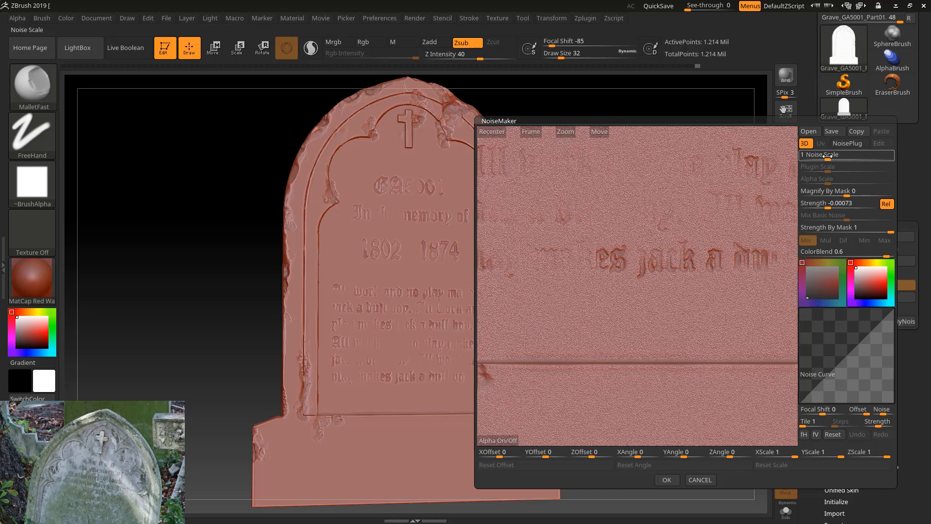
Step: Set the Noise Scale to 4.96107 and the noise Strength to -0.00048, and accept the noise on the gravestone
{"action": "left_click_drag", "start_coordinate": [826, 156], "coordinate": [848, 158]}
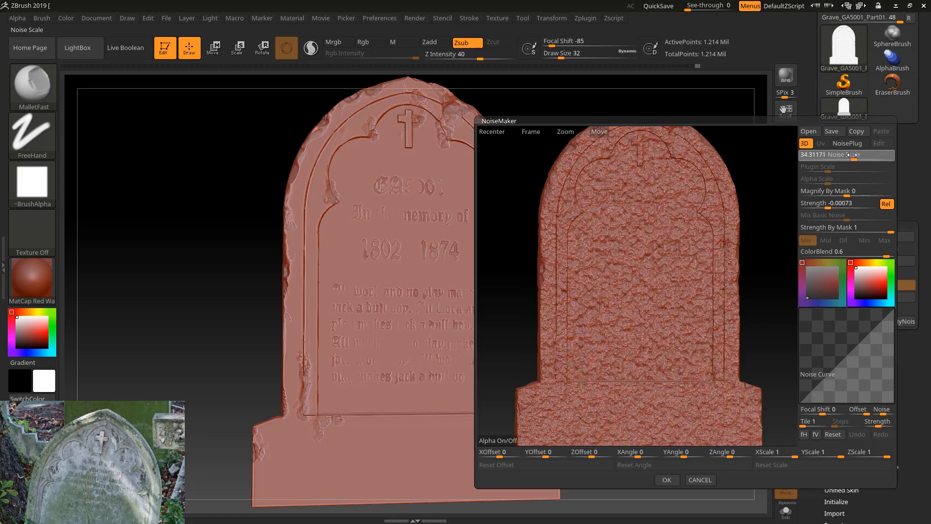
{"action": "mouse_move", "coordinate": [870, 157]}
{"action": "left_mouse_down"}
{"action": "mouse_move", "coordinate": [885, 160]}
{"action": "mouse_move", "coordinate": [858, 155]}
{"action": "left_mouse_up"}
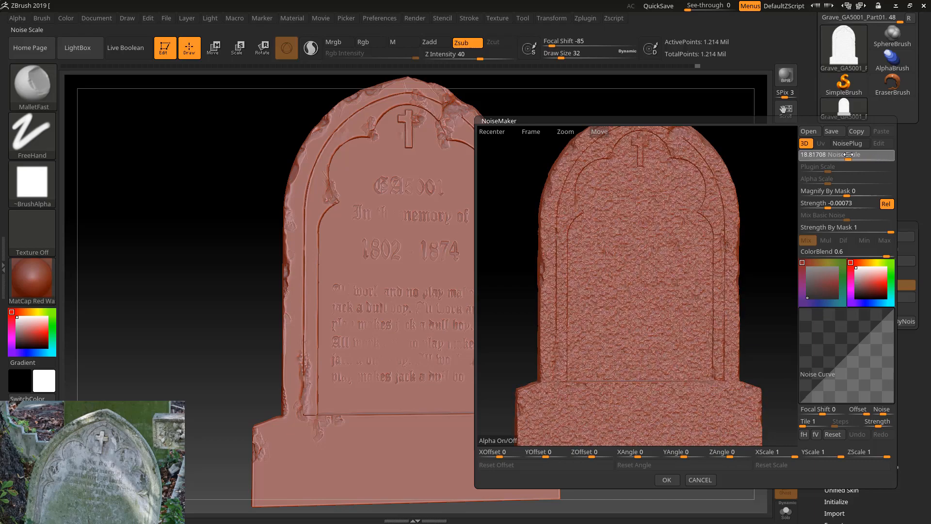
{"action": "left_click_drag", "start_coordinate": [848, 154], "coordinate": [837, 155]}
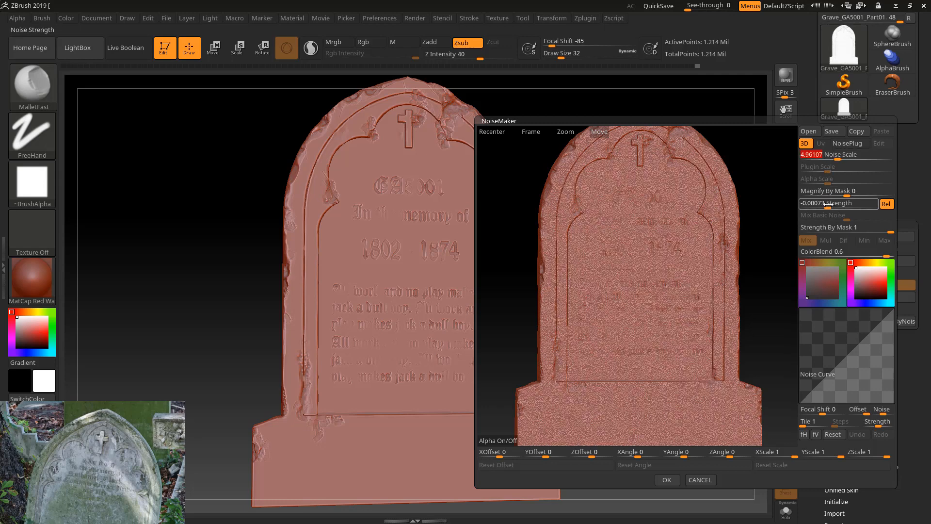
{"action": "mouse_move", "coordinate": [828, 205]}
{"action": "left_mouse_down"}
{"action": "mouse_move", "coordinate": [838, 206]}
{"action": "mouse_move", "coordinate": [828, 205]}
{"action": "left_mouse_up"}
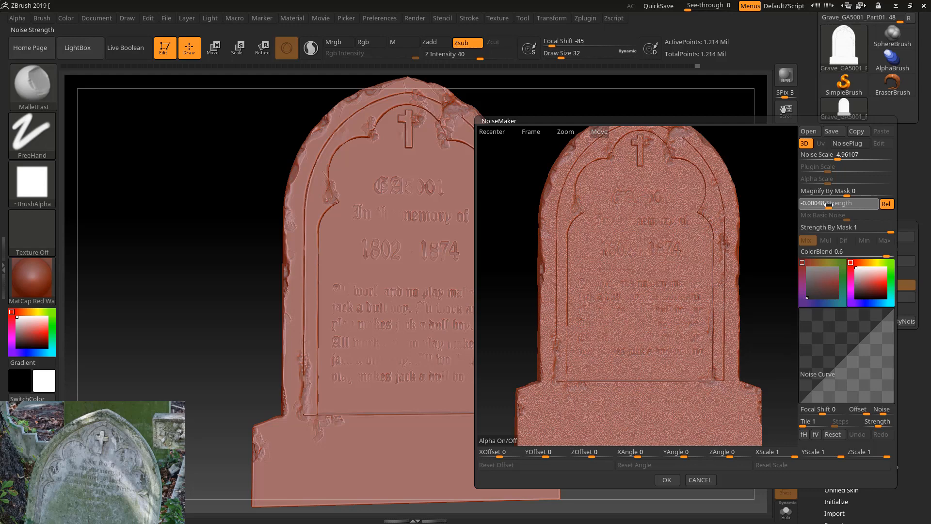
{"action": "left_click_drag", "start_coordinate": [829, 205], "coordinate": [828, 205]}
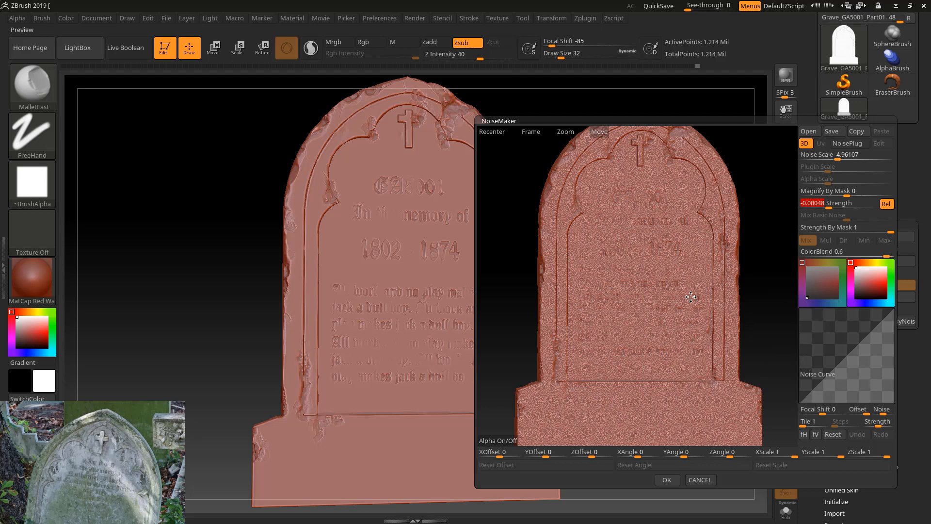
{"action": "left_click", "coordinate": [667, 481]}
{"action": "mouse_move", "coordinate": [621, 312]}
{"action": "left_mouse_down"}
{"action": "mouse_move", "coordinate": [614, 233]}
{"action": "mouse_move", "coordinate": [603, 232]}
{"action": "left_mouse_up"}
{"action": "left_click_drag", "start_coordinate": [590, 179], "coordinate": [570, 192]}
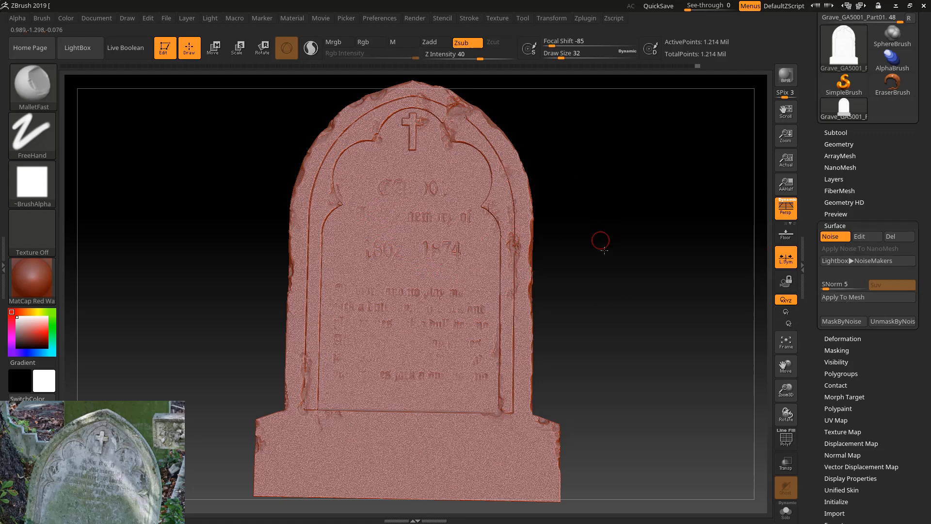
Step: Mask a rectangular patch over the upper inscription and turn off the mask display to inspect the noise there
{"action": "left_click_drag", "start_coordinate": [601, 242], "coordinate": [584, 254]}
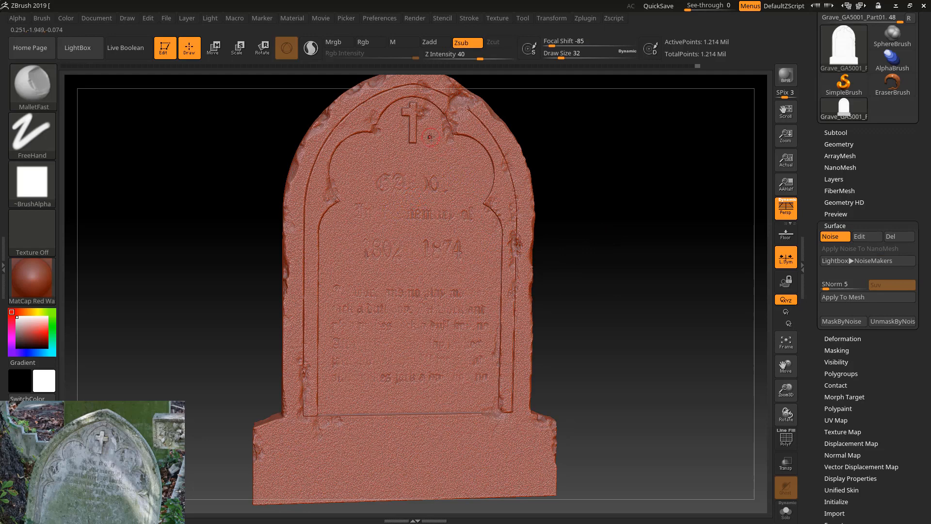
{"action": "left_click_drag", "start_coordinate": [402, 216], "coordinate": [468, 149], "text": "ctrl"}
{"action": "left_click_drag", "start_coordinate": [572, 141], "coordinate": [456, 205]}
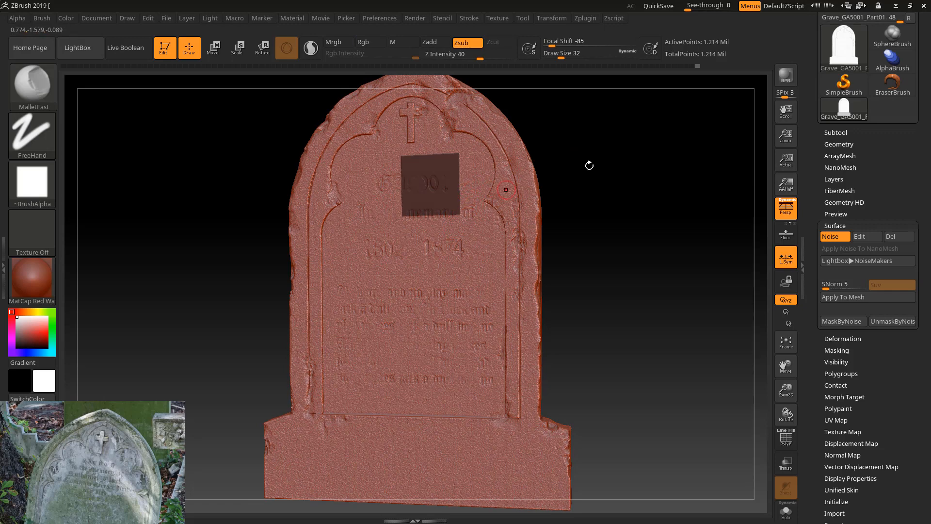
{"action": "left_click", "coordinate": [845, 347]}
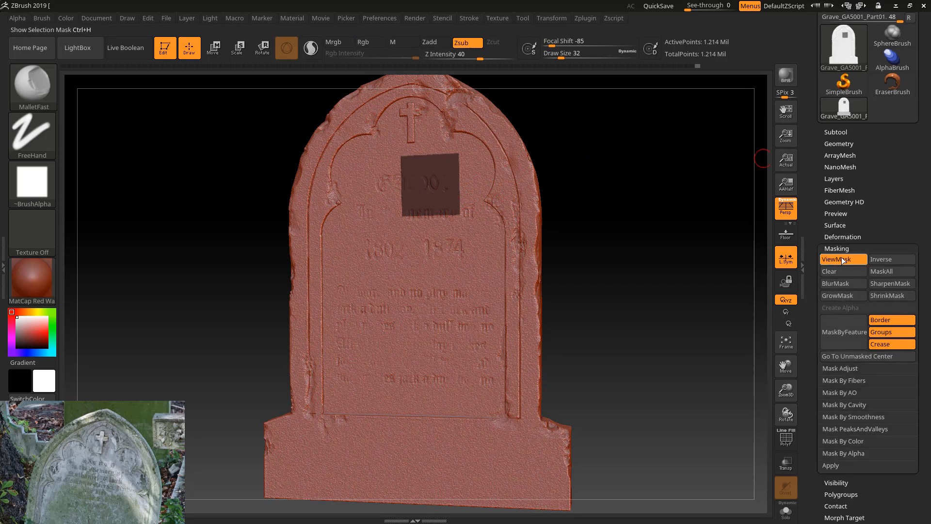
{"action": "left_click", "coordinate": [833, 268]}
{"action": "left_click_drag", "start_coordinate": [652, 186], "coordinate": [561, 179]}
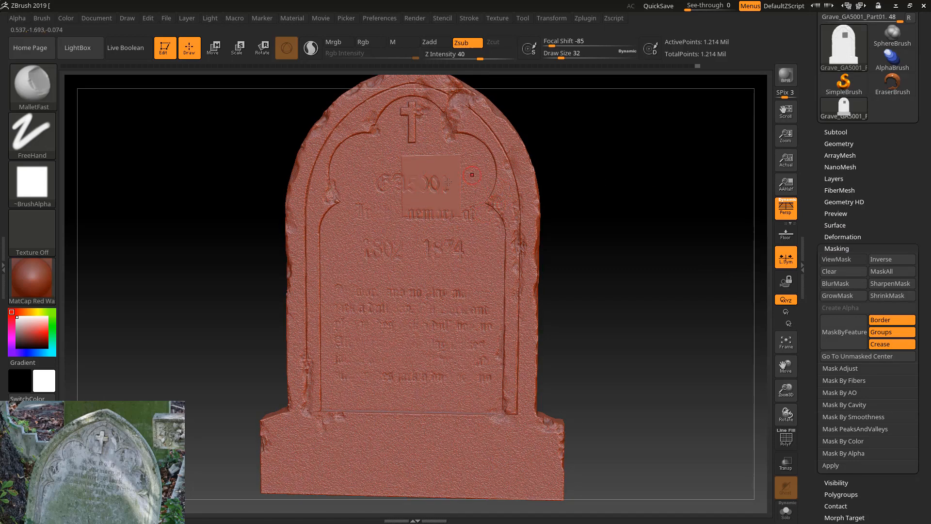
{"action": "left_click_drag", "start_coordinate": [615, 174], "coordinate": [674, 256]}
{"action": "key", "text": "ctrl"}
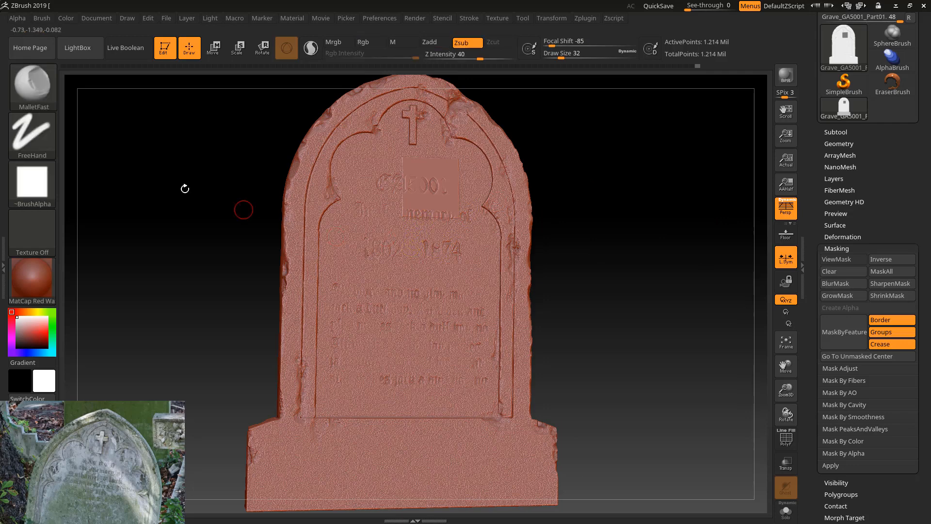
Step: Set the masking stroke to DragRect with Alpha 08 and stamp a mask over the engraved dates
{"action": "key", "text": "ctrl"}
{"action": "left_click", "coordinate": [35, 140]}
{"action": "left_click", "coordinate": [31, 142]}
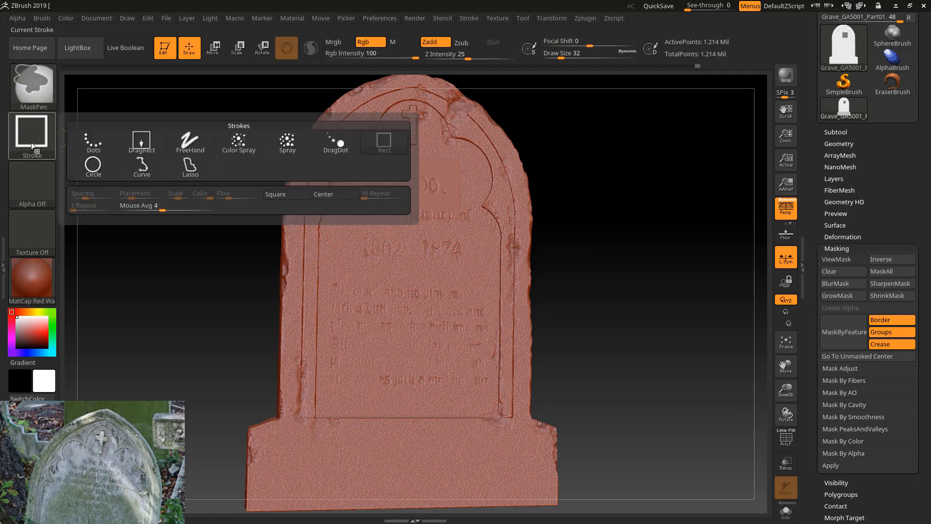
{"action": "left_click", "coordinate": [143, 140]}
{"action": "left_click", "coordinate": [24, 193]}
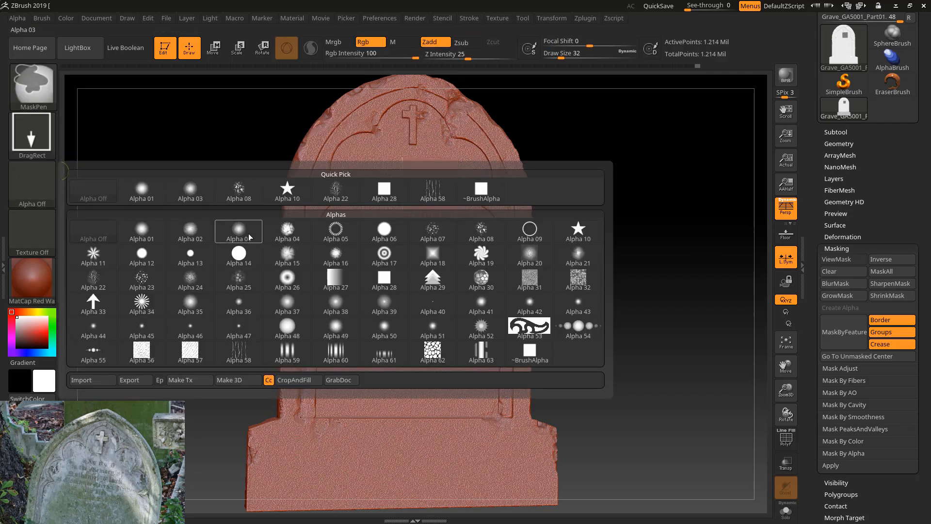
{"action": "left_click", "coordinate": [479, 226]}
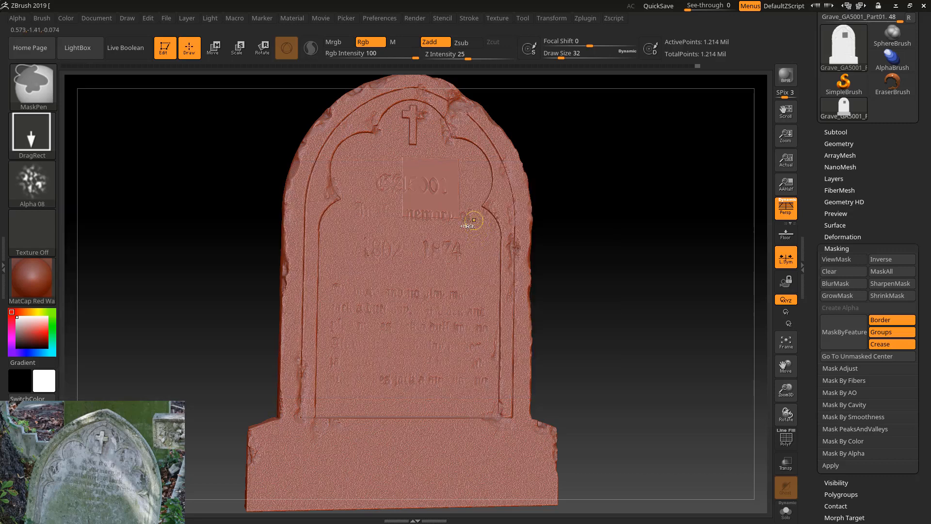
{"action": "left_click_drag", "start_coordinate": [392, 241], "coordinate": [499, 351], "text": "ctrl"}
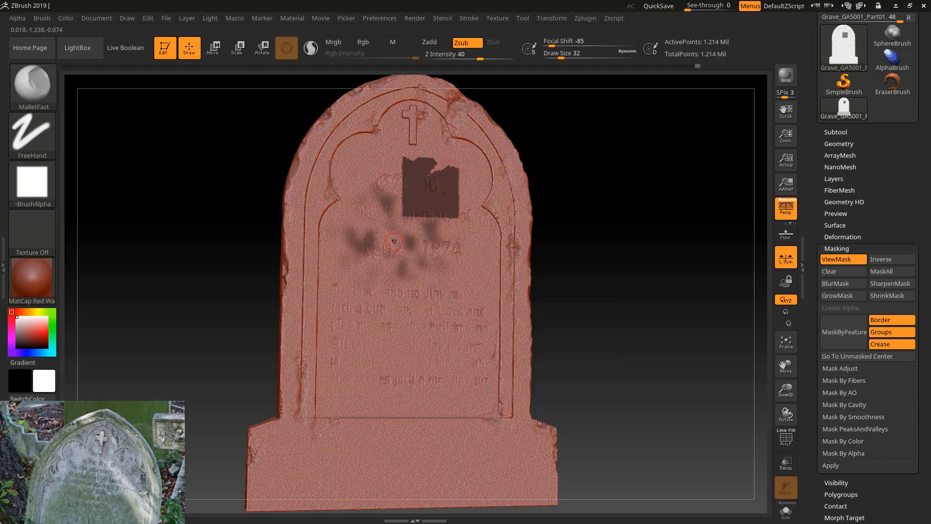
Step: Stamp more mottled Alpha 08 masks around the dates and the right part of the inscription
{"action": "left_click", "coordinate": [405, 243], "text": "ctrl"}
{"action": "left_click", "coordinate": [406, 243], "text": "ctrl"}
{"action": "mouse_move", "coordinate": [406, 243]}
{"action": "left_mouse_down", "text": "ctrl"}
{"action": "mouse_move", "coordinate": [427, 213]}
{"action": "mouse_move", "coordinate": [395, 260]}
{"action": "mouse_move", "coordinate": [437, 201]}
{"action": "mouse_move", "coordinate": [435, 242]}
{"action": "mouse_move", "coordinate": [464, 218]}
{"action": "mouse_move", "coordinate": [460, 191]}
{"action": "mouse_move", "coordinate": [473, 204]}
{"action": "mouse_move", "coordinate": [457, 213]}
{"action": "mouse_move", "coordinate": [467, 196]}
{"action": "left_mouse_up", "text": "ctrl"}
{"action": "left_click_drag", "start_coordinate": [475, 230], "coordinate": [496, 192], "text": "ctrl"}
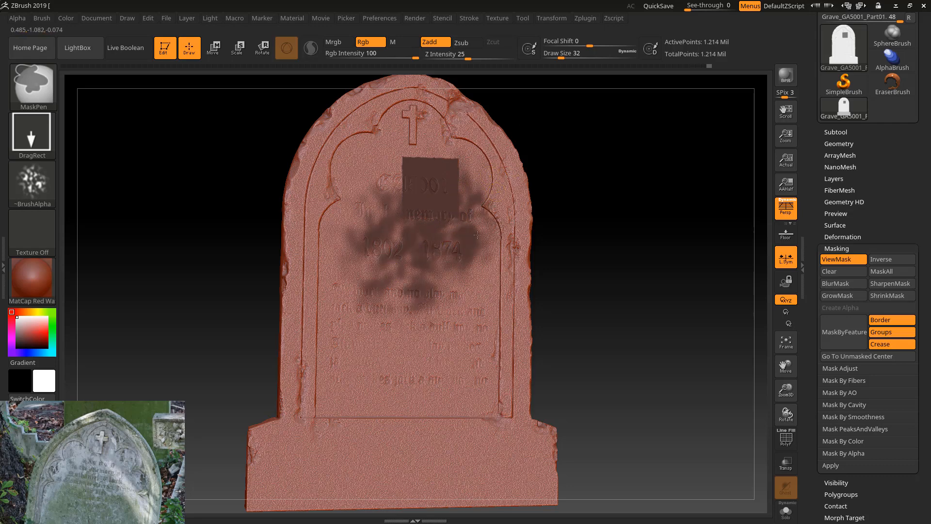
{"action": "mouse_move", "coordinate": [463, 282]}
{"action": "left_mouse_down", "text": "ctrl"}
{"action": "mouse_move", "coordinate": [482, 249]}
{"action": "mouse_move", "coordinate": [500, 267]}
{"action": "left_mouse_up", "text": "ctrl"}
{"action": "left_click_drag", "start_coordinate": [589, 216], "coordinate": [576, 210]}
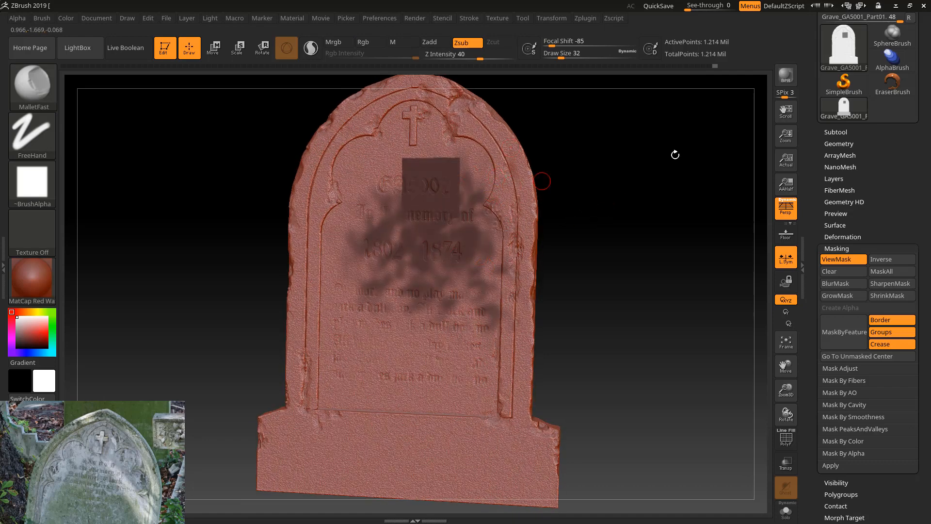
Step: Try masking the gravestone by its surface peaks and valleys and inspect the mask
{"action": "scroll", "coordinate": [881, 191], "scroll_direction": "down", "scroll_amount": 5}
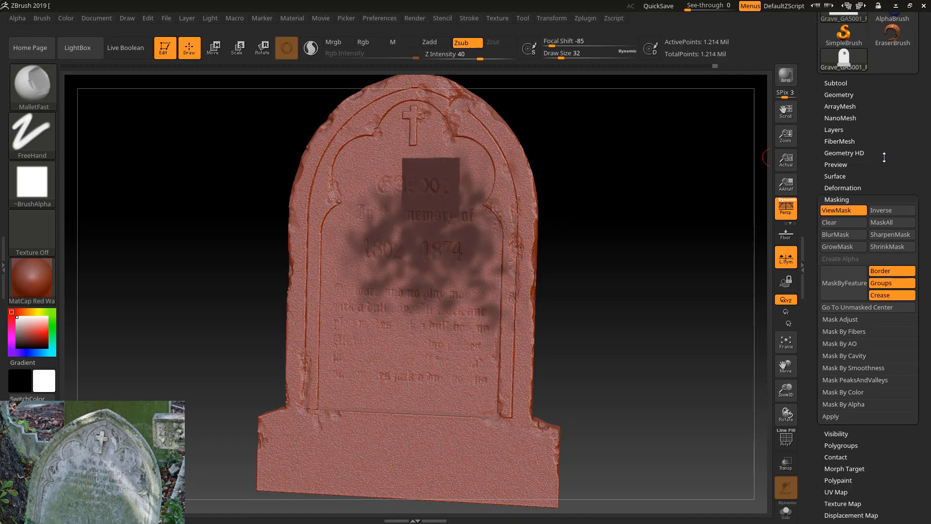
{"action": "scroll", "coordinate": [848, 190], "scroll_direction": "down", "scroll_amount": 8}
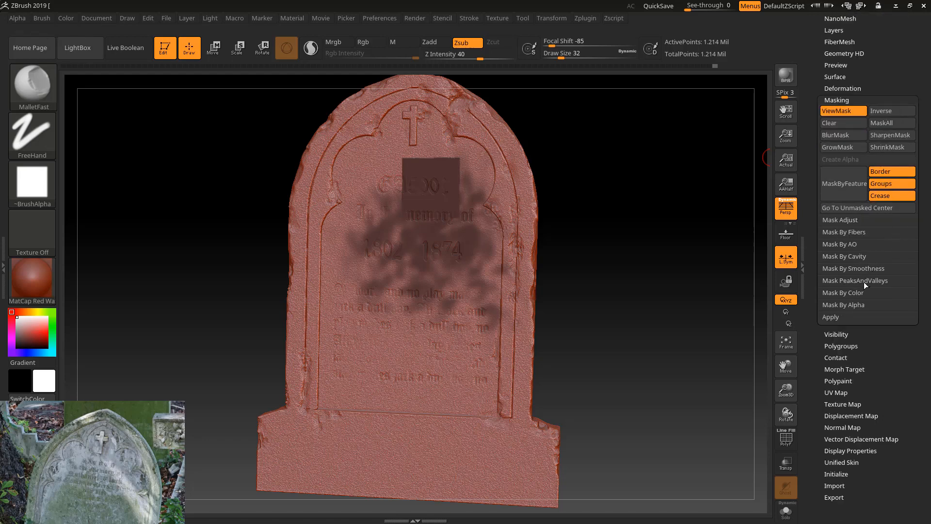
{"action": "left_click", "coordinate": [865, 281]}
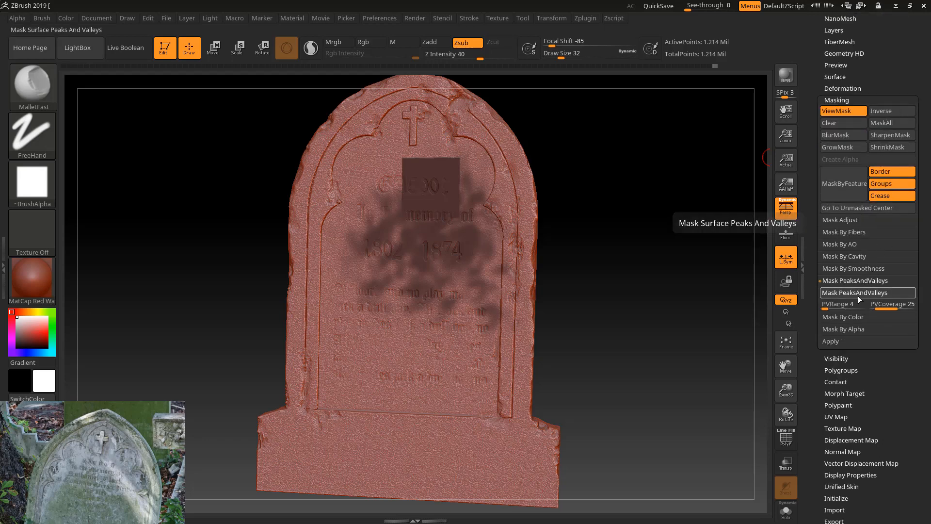
{"action": "left_click", "coordinate": [859, 297]}
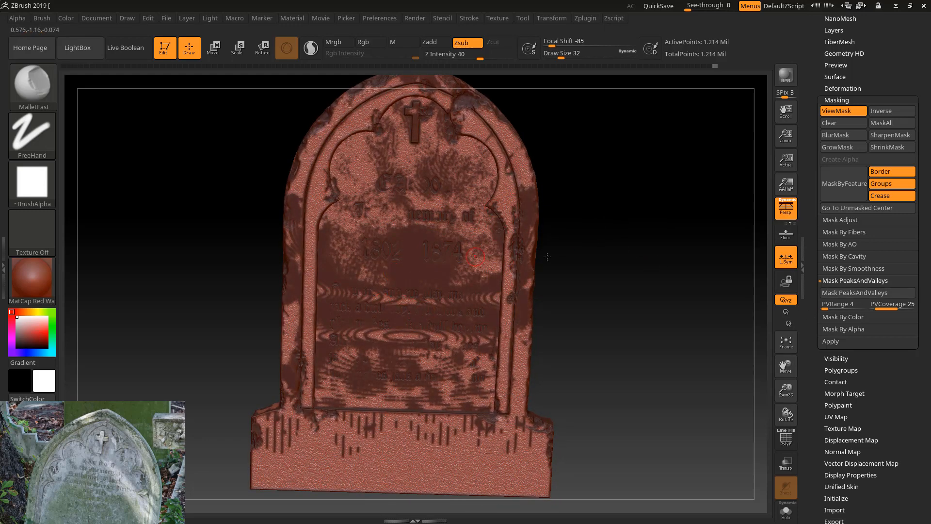
{"action": "mouse_move", "coordinate": [562, 279]}
{"action": "left_mouse_down"}
{"action": "mouse_move", "coordinate": [595, 301]}
{"action": "mouse_move", "coordinate": [676, 293]}
{"action": "left_mouse_up"}
Step: Mask the gravestone by smoothness with Range 10 and Falloff 100, and invert the mask
{"action": "left_click", "coordinate": [867, 268]}
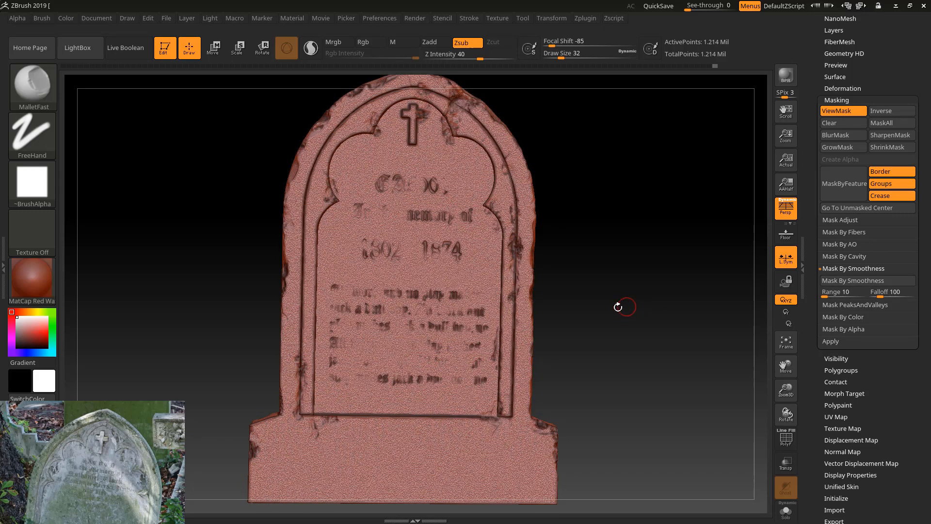
{"action": "left_click_drag", "start_coordinate": [549, 278], "coordinate": [566, 250]}
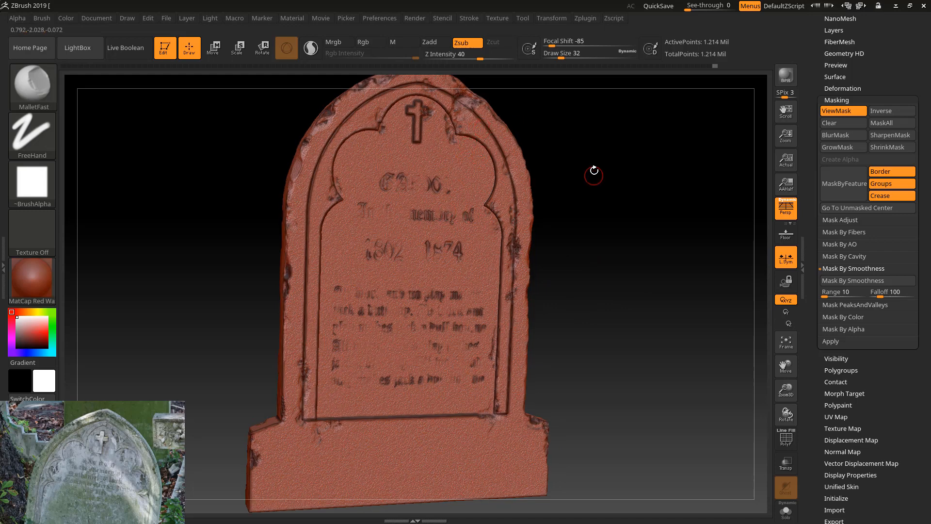
{"action": "mouse_move", "coordinate": [595, 173]}
{"action": "left_mouse_down"}
{"action": "mouse_move", "coordinate": [584, 160]}
{"action": "mouse_move", "coordinate": [580, 172]}
{"action": "left_mouse_up"}
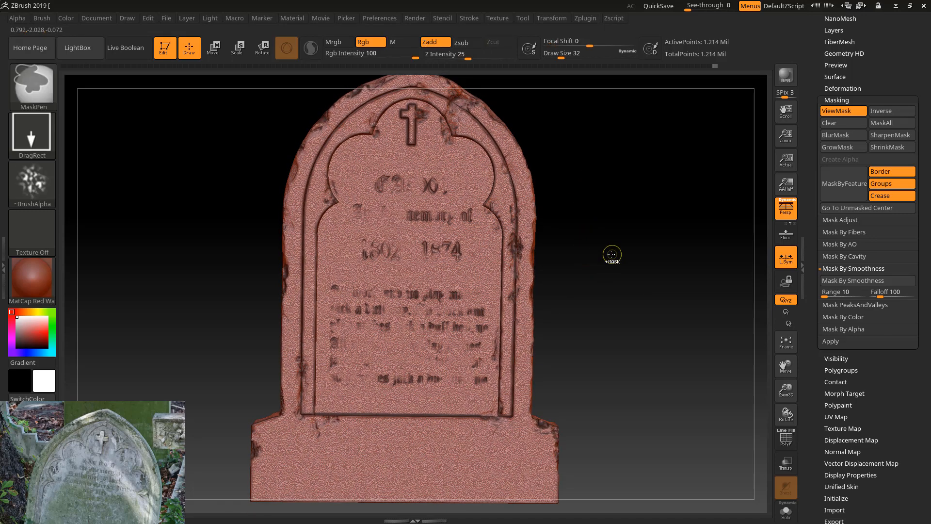
{"action": "left_click", "coordinate": [611, 254], "text": "ctrl"}
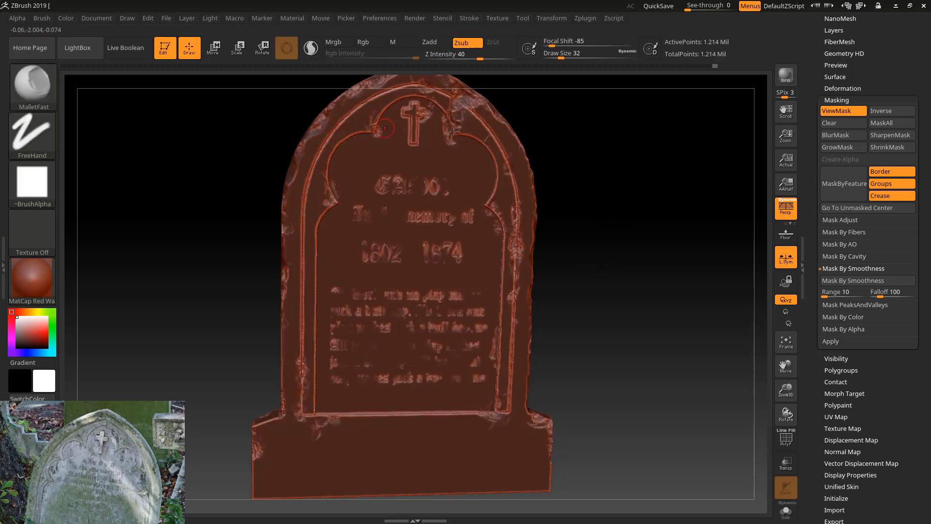
{"action": "mouse_move", "coordinate": [561, 133]}
{"action": "left_mouse_down"}
{"action": "mouse_move", "coordinate": [580, 138]}
{"action": "mouse_move", "coordinate": [574, 128]}
{"action": "left_mouse_up"}
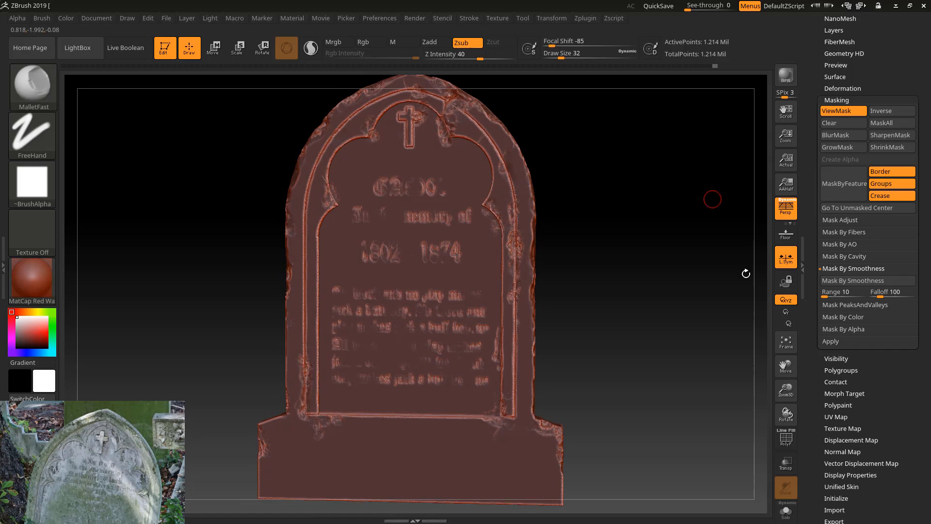
Step: Edit the surface noise to a Noise Scale of 3.46168 and a Strength of -0.00027, and accept it
{"action": "mouse_move", "coordinate": [782, 392]}
{"action": "left_mouse_down"}
{"action": "mouse_move", "coordinate": [774, 472]}
{"action": "mouse_move", "coordinate": [692, 305]}
{"action": "left_mouse_up"}
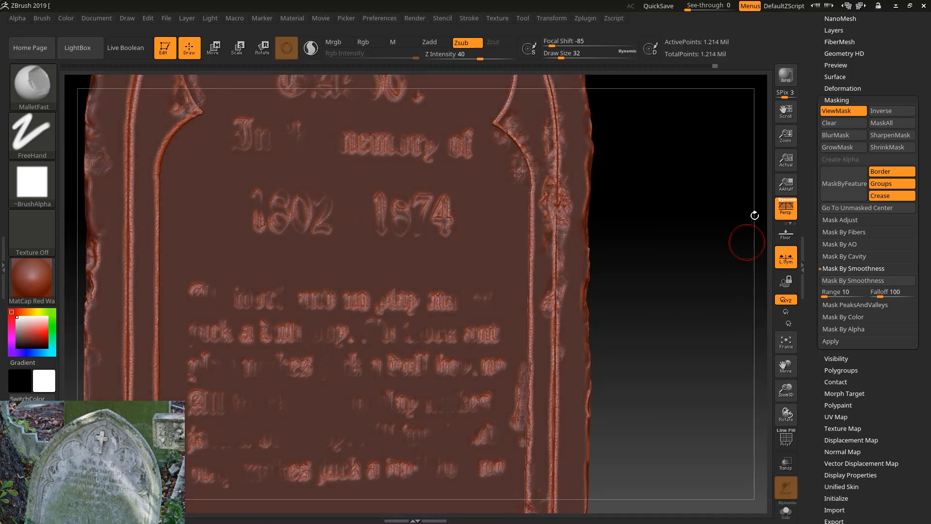
{"action": "left_click_drag", "start_coordinate": [884, 74], "coordinate": [844, 161]}
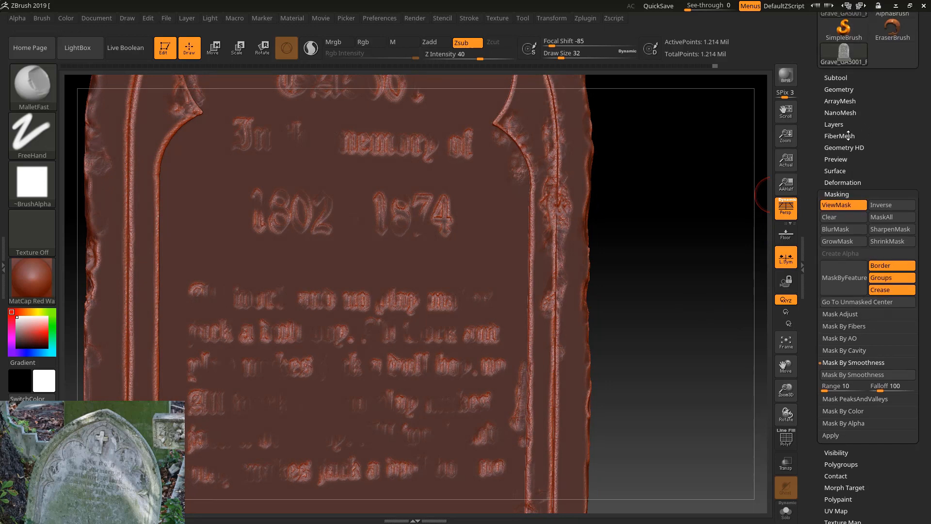
{"action": "left_click", "coordinate": [834, 170]}
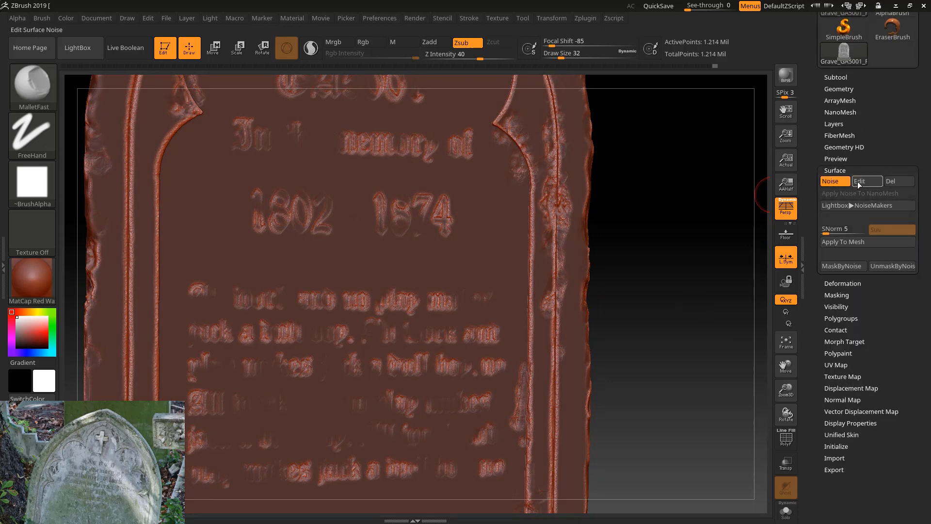
{"action": "left_click", "coordinate": [858, 182]}
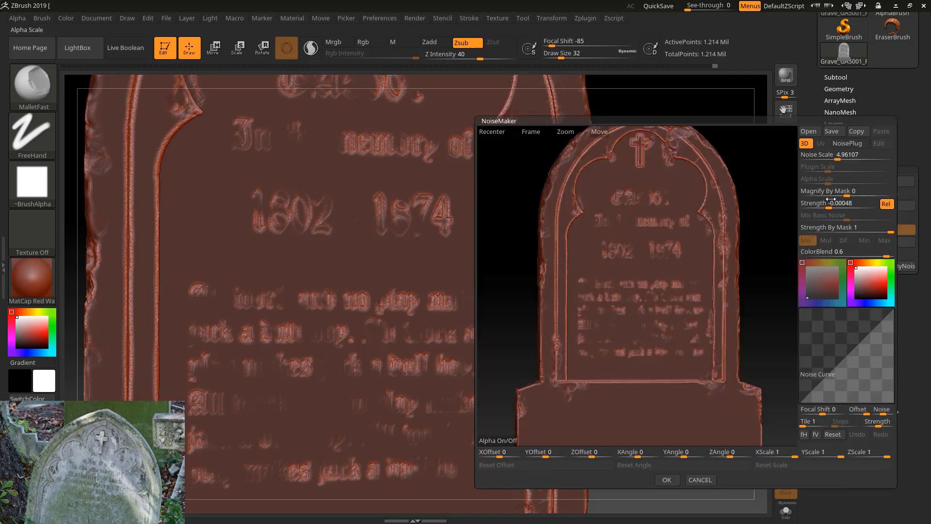
{"action": "left_click_drag", "start_coordinate": [577, 146], "coordinate": [522, 347]}
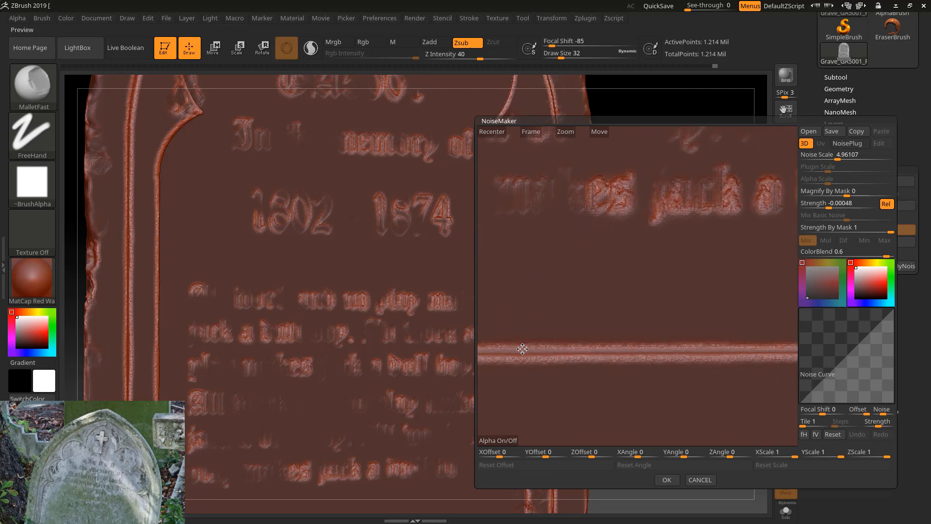
{"action": "left_click_drag", "start_coordinate": [833, 156], "coordinate": [835, 157]}
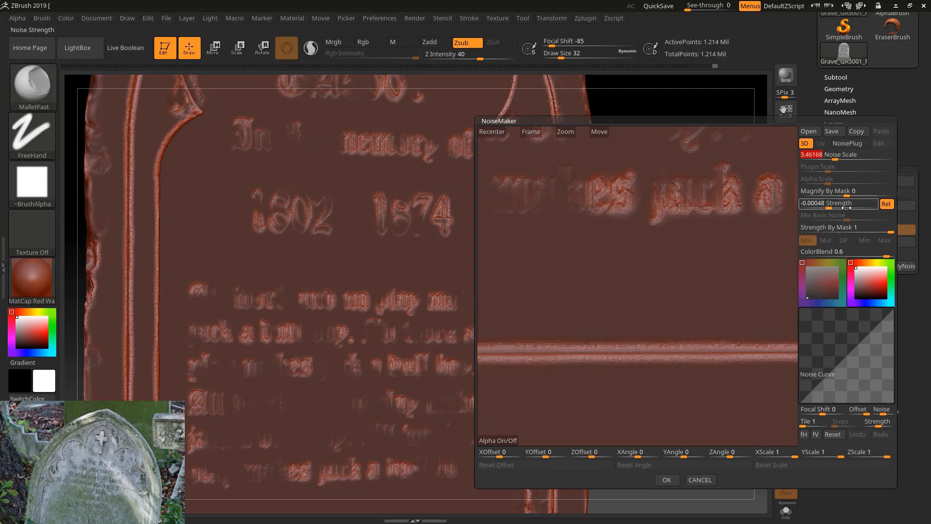
{"action": "left_click_drag", "start_coordinate": [832, 207], "coordinate": [831, 206]}
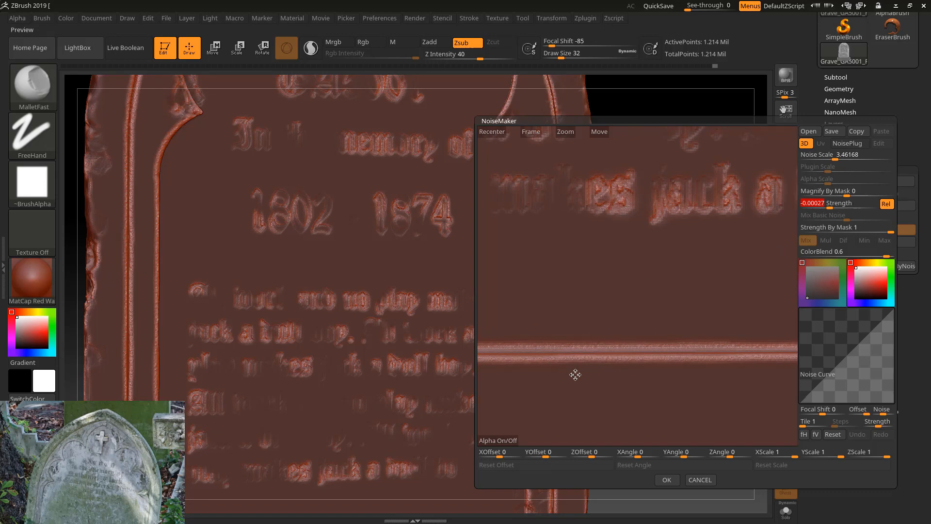
{"action": "left_click", "coordinate": [665, 482]}
Step: Apply the surface noise to the gravestone mesh through the mask and inspect the lettering and borders
{"action": "left_click_drag", "start_coordinate": [657, 256], "coordinate": [659, 255]}
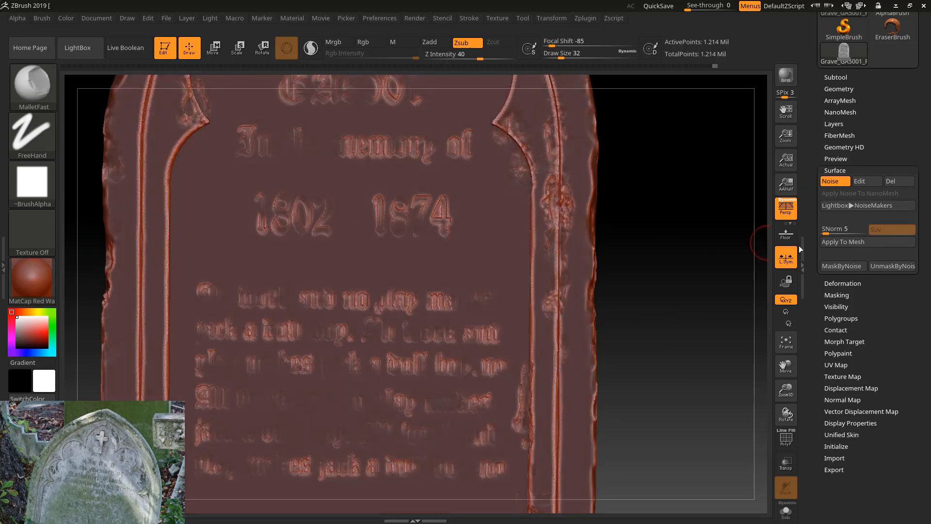
{"action": "left_click", "coordinate": [848, 242]}
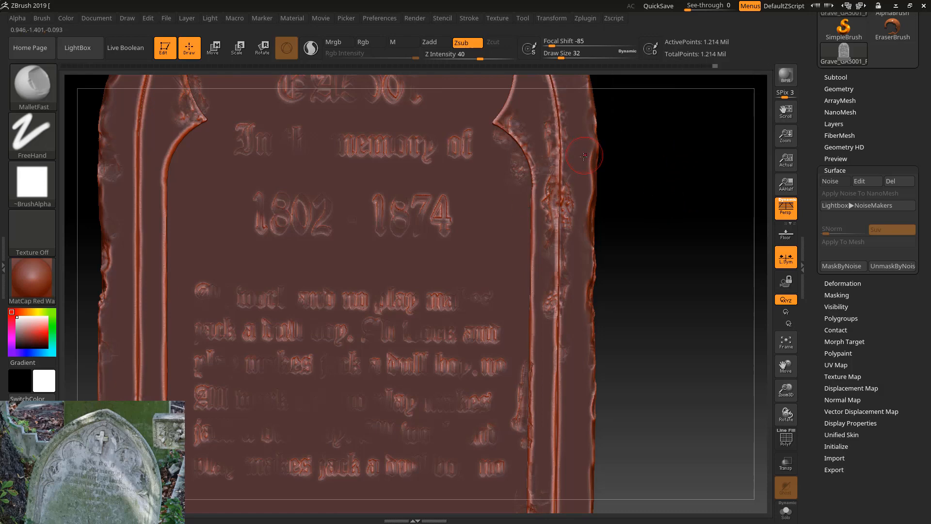
{"action": "mouse_move", "coordinate": [657, 154]}
{"action": "left_mouse_down"}
{"action": "mouse_move", "coordinate": [665, 146]}
{"action": "mouse_move", "coordinate": [652, 154]}
{"action": "left_mouse_up"}
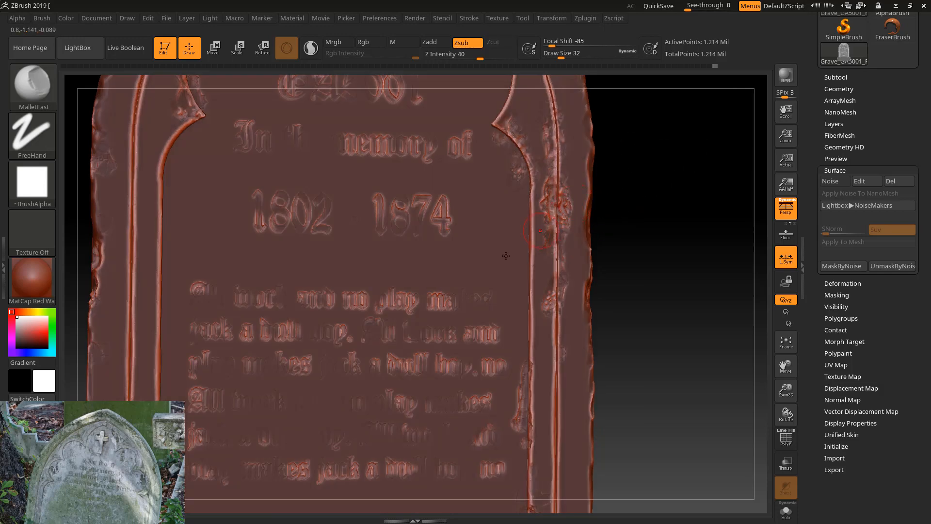
{"action": "mouse_move", "coordinate": [623, 199]}
{"action": "left_mouse_down"}
{"action": "mouse_move", "coordinate": [624, 162]}
{"action": "mouse_move", "coordinate": [567, 218]}
{"action": "left_mouse_up"}
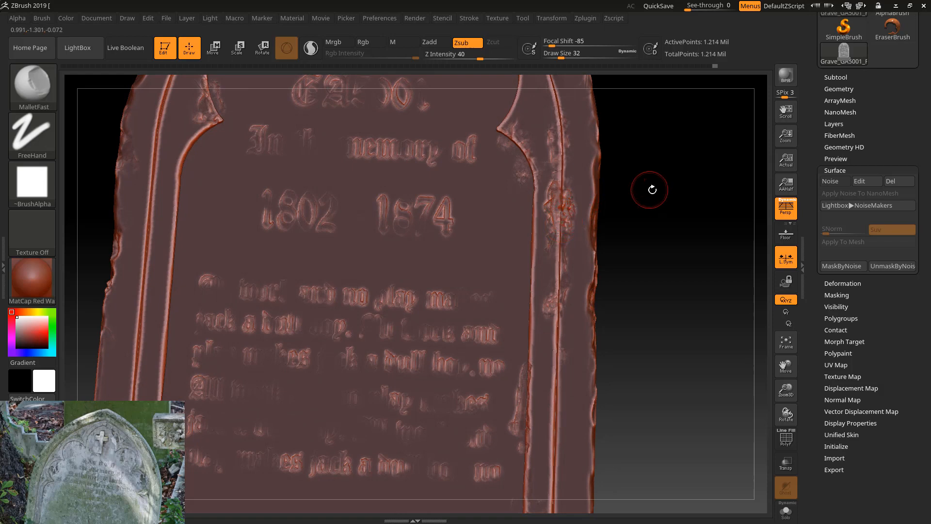
Step: Invert the mask on the gravestone and invert it back to compare the protected areas
{"action": "left_click_drag", "start_coordinate": [652, 190], "coordinate": [757, 208]}
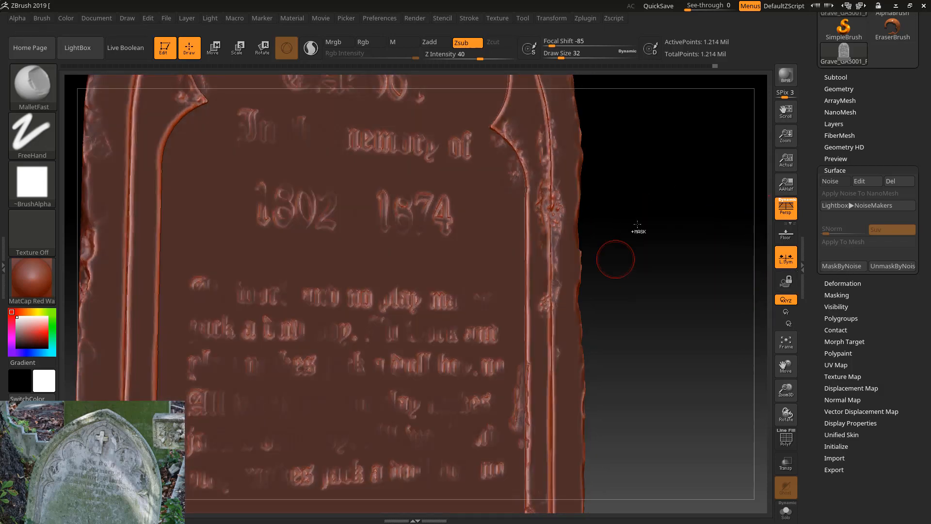
{"action": "mouse_move", "coordinate": [633, 229]}
{"action": "left_mouse_down", "text": "ctrl"}
{"action": "mouse_move", "coordinate": [649, 264]}
{"action": "mouse_move", "coordinate": [666, 269]}
{"action": "left_mouse_up", "text": "ctrl"}
{"action": "left_click_drag", "start_coordinate": [661, 216], "coordinate": [666, 209]}
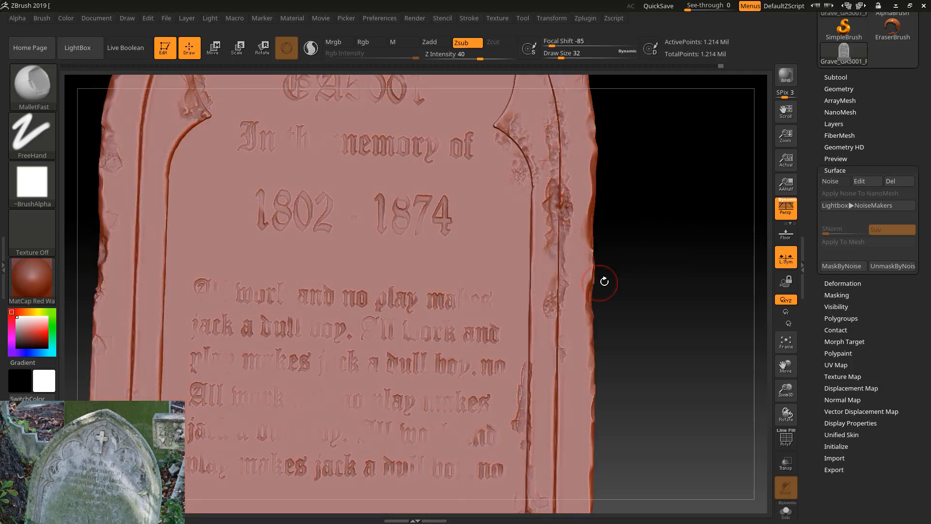
{"action": "mouse_move", "coordinate": [604, 281]}
{"action": "left_mouse_down"}
{"action": "mouse_move", "coordinate": [607, 290]}
{"action": "mouse_move", "coordinate": [643, 262]}
{"action": "mouse_move", "coordinate": [644, 239]}
{"action": "left_mouse_up"}
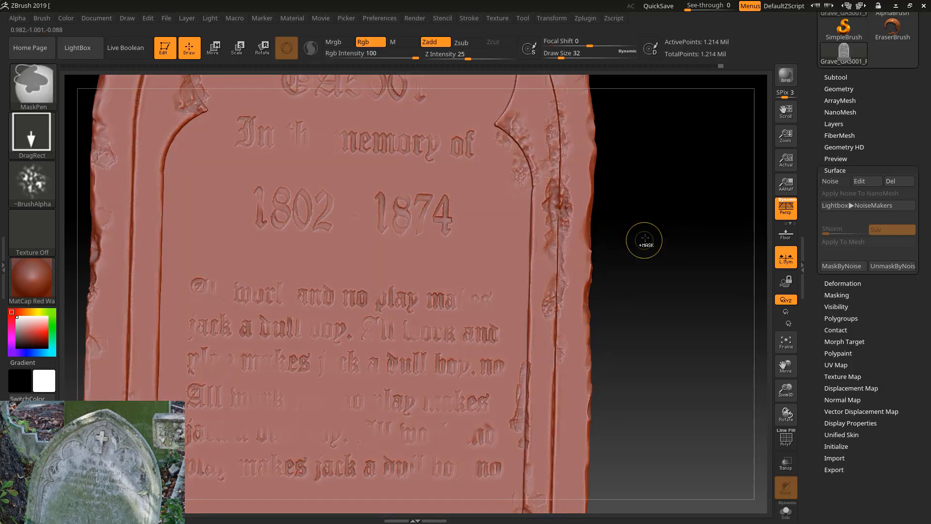
{"action": "left_click", "coordinate": [644, 239], "text": "ctrl"}
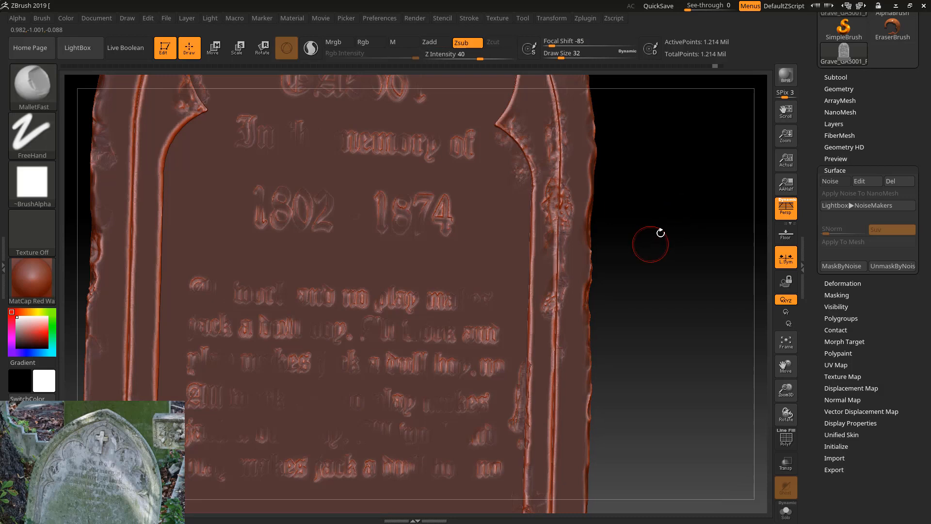
Step: Apply surface noise to the unmasked edges and lettering of the gravestone, and clear the mask
{"action": "left_click", "coordinate": [838, 182]}
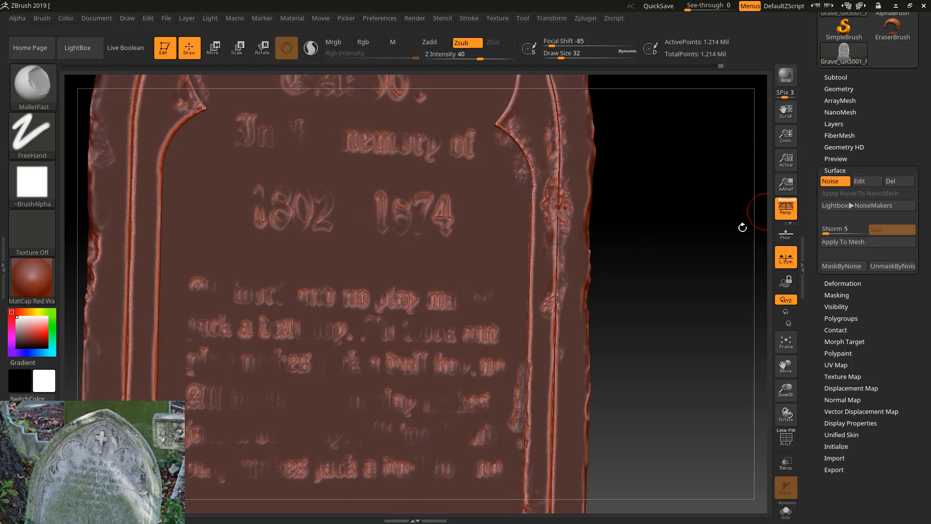
{"action": "left_click", "coordinate": [842, 241]}
{"action": "key", "text": "ctrl"}
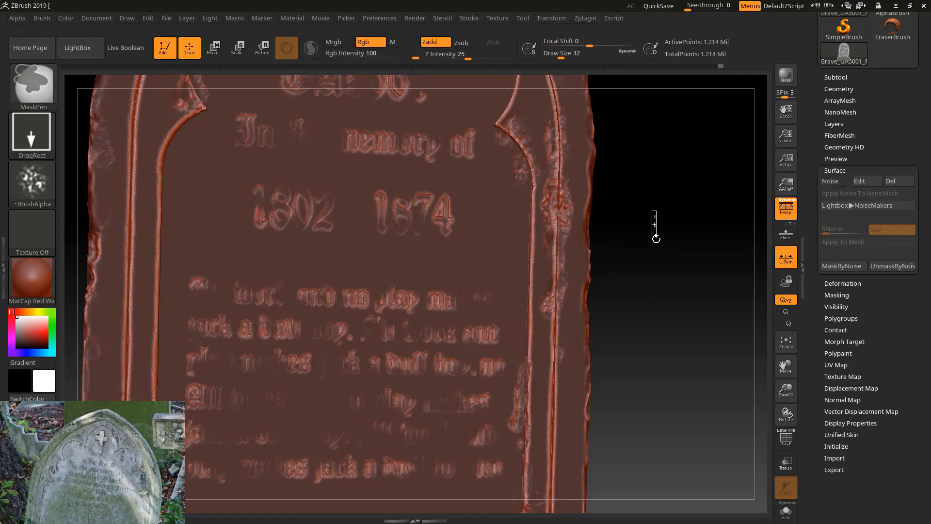
{"action": "left_click_drag", "start_coordinate": [656, 238], "coordinate": [656, 239], "text": "ctrl"}
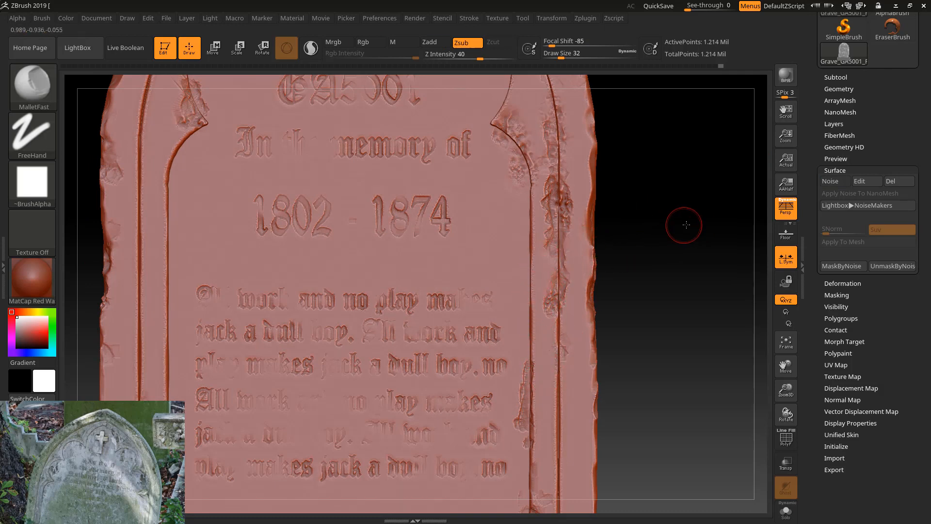
Step: Enable surface noise across the gravestone, set its noise scale to 0.72425, and apply it to the mesh
{"action": "left_click_drag", "start_coordinate": [684, 222], "coordinate": [686, 210]}
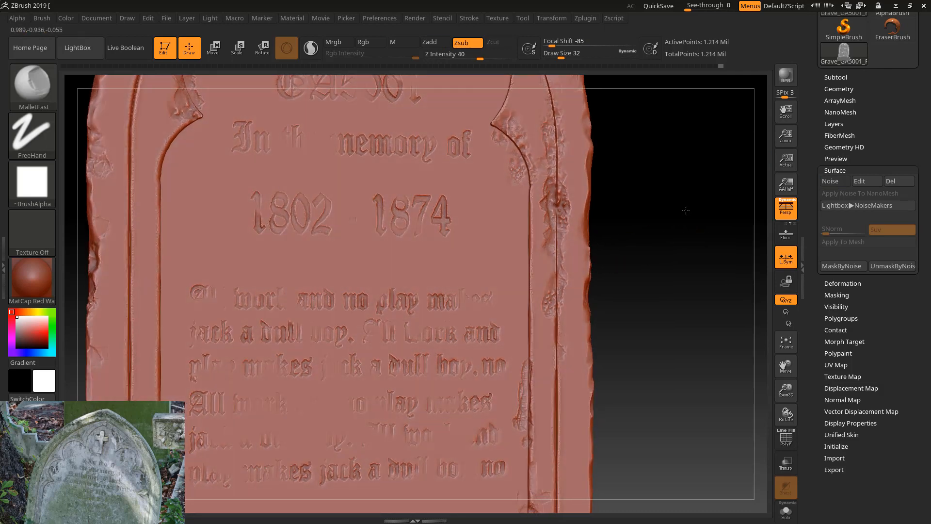
{"action": "left_click", "coordinate": [843, 182]}
{"action": "left_click", "coordinate": [845, 183]}
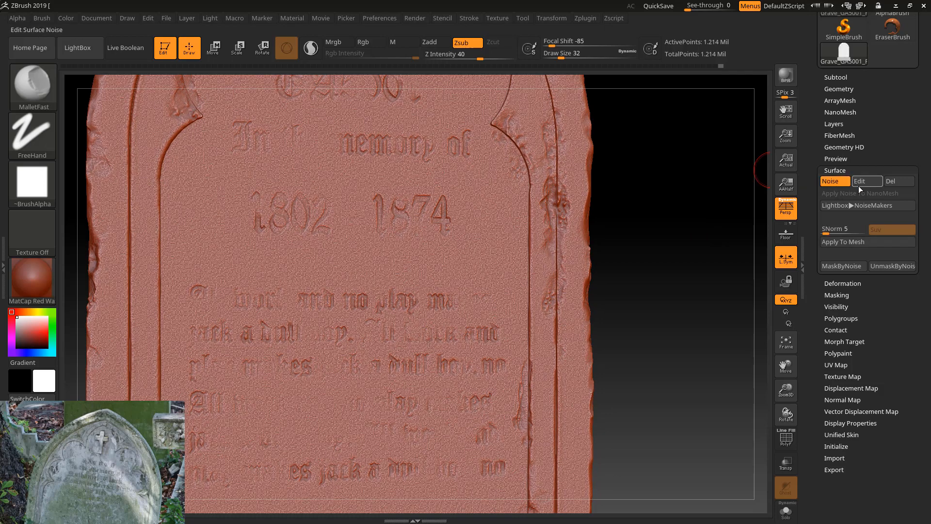
{"action": "left_click", "coordinate": [867, 181]}
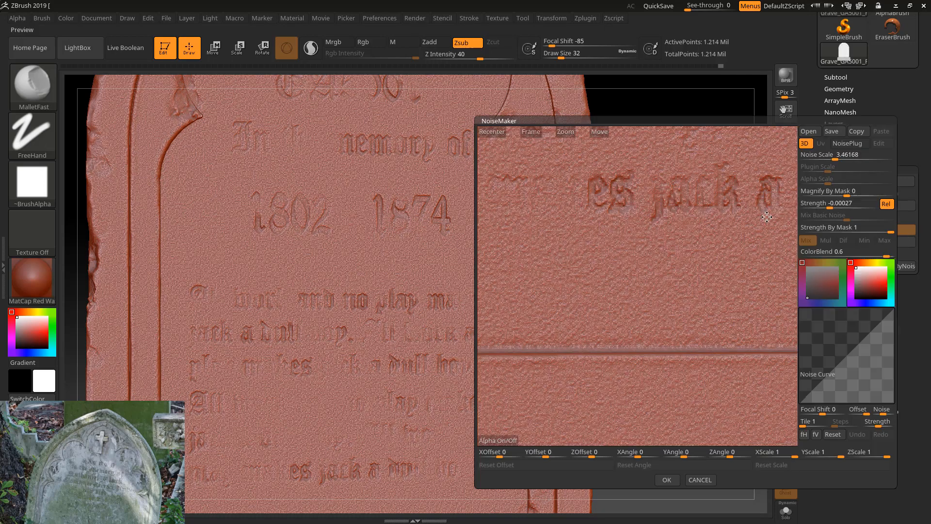
{"action": "left_click_drag", "start_coordinate": [835, 156], "coordinate": [826, 157]}
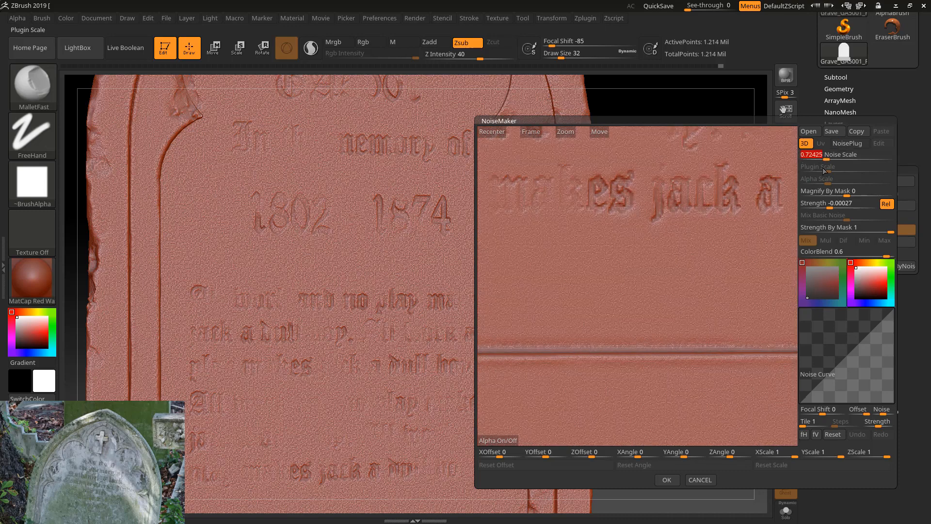
{"action": "left_click", "coordinate": [667, 479]}
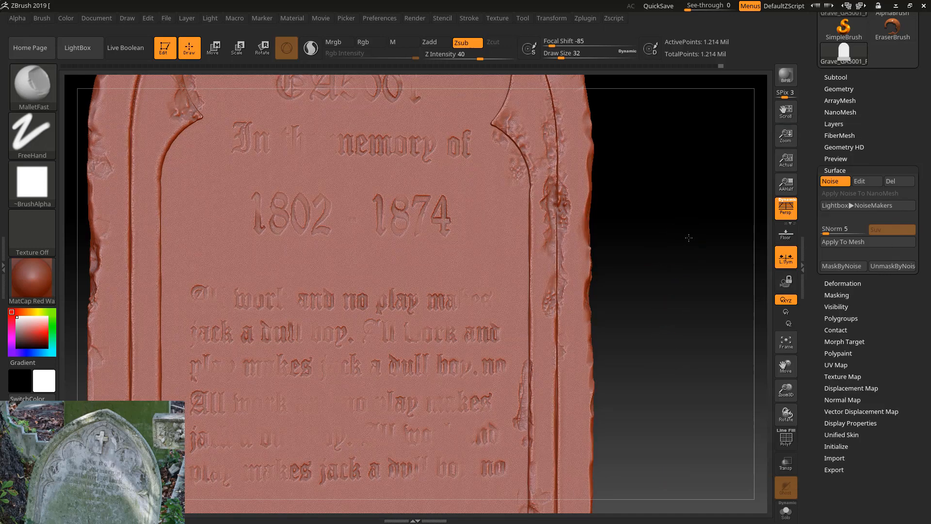
{"action": "left_click", "coordinate": [846, 242]}
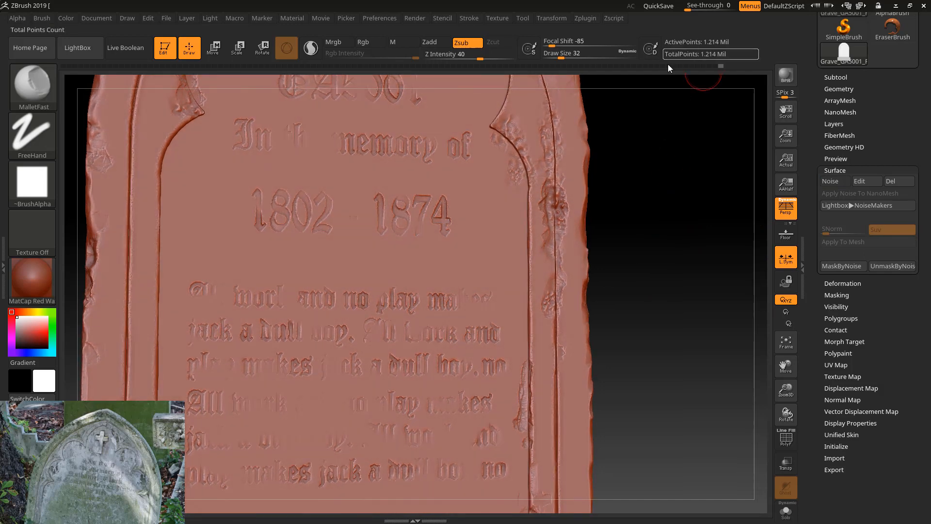
Step: Subdivide the gravestone mesh by one more level
{"action": "key", "text": "ctrl"}
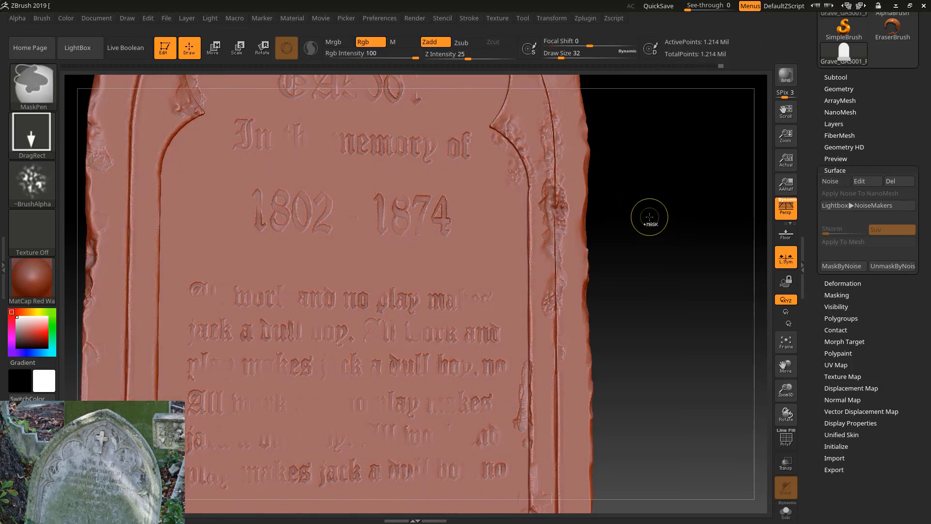
{"action": "key", "text": "ctrl+d"}
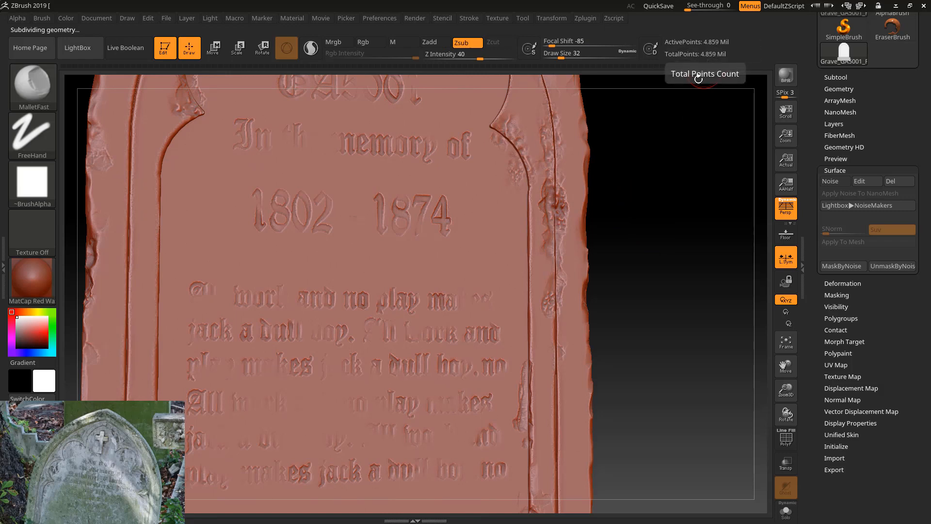
{"action": "left_click_drag", "start_coordinate": [654, 175], "coordinate": [693, 176]}
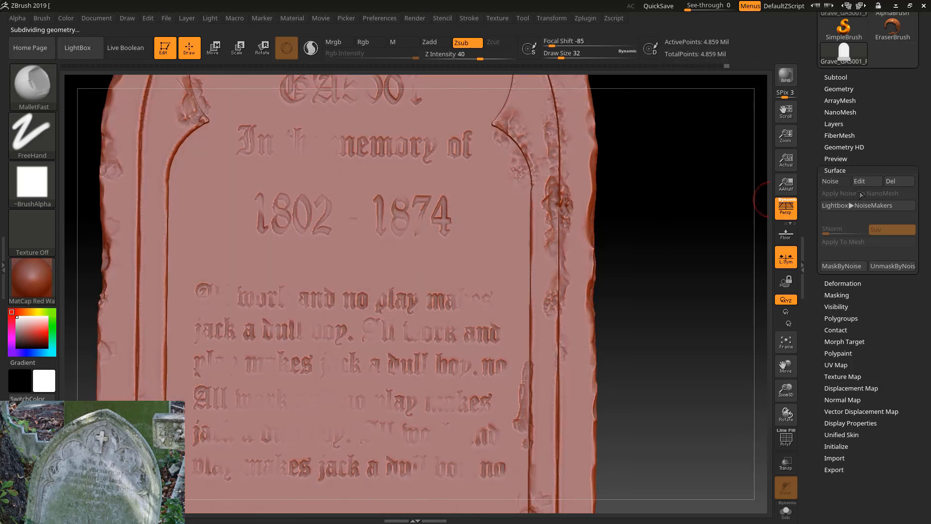
Step: Enable surface noise, then mask the gravestone by smoothness and invert the mask so the edges and lettering stay editable
{"action": "left_click", "coordinate": [831, 184]}
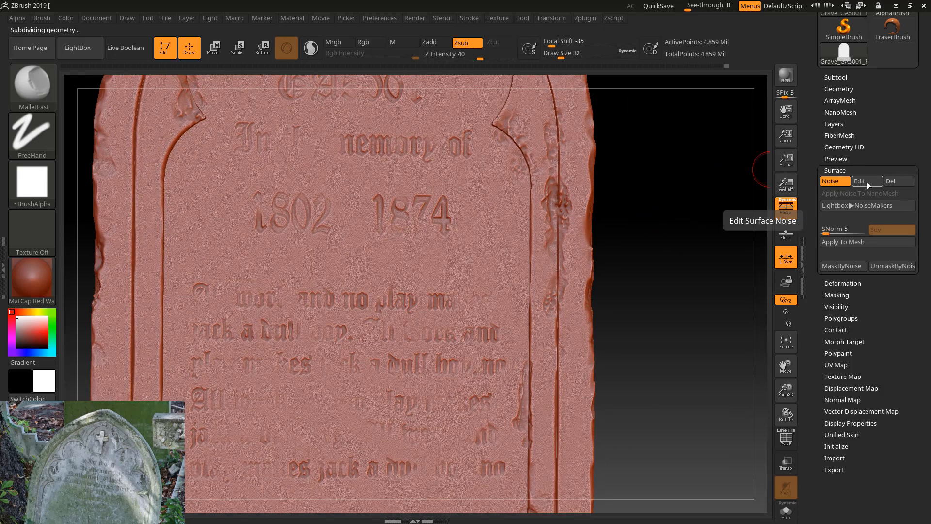
{"action": "left_click", "coordinate": [837, 295]}
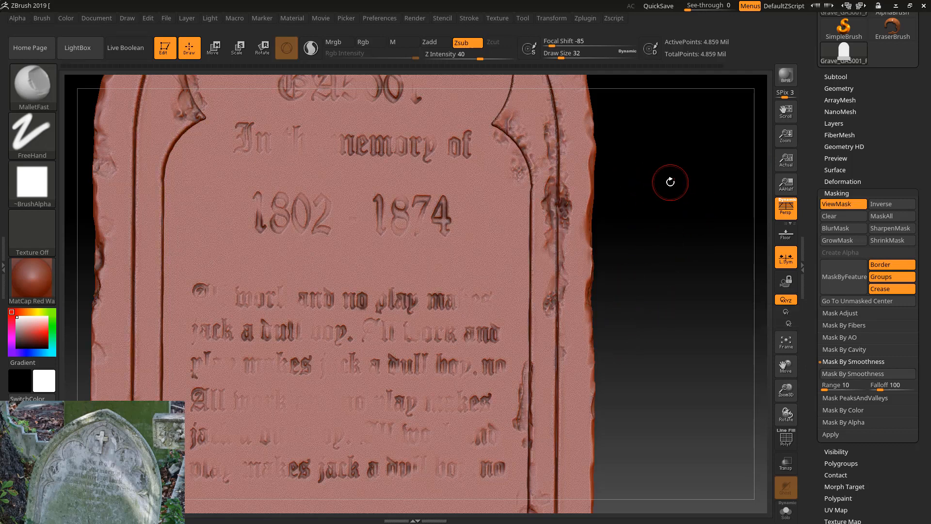
{"action": "key", "text": "ctrl"}
{"action": "left_click", "coordinate": [656, 208], "text": "ctrl"}
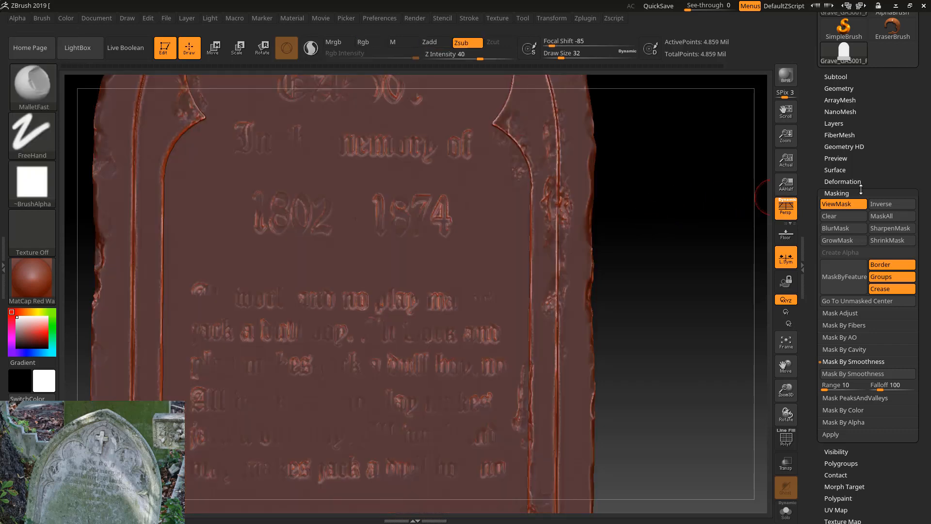
Step: Apply surface noise with a strength of -0.00133 to the unmasked edges and lettering, and clear the mask
{"action": "left_click", "coordinate": [833, 169]}
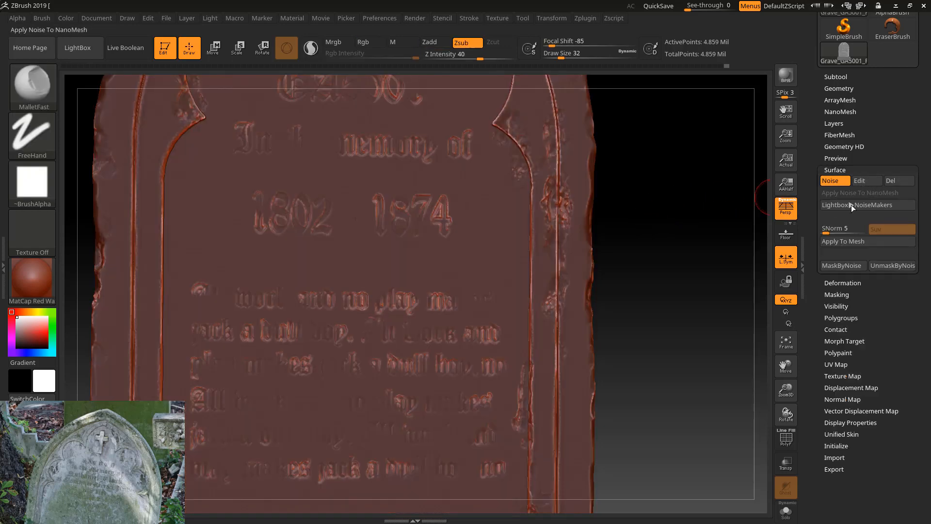
{"action": "left_click", "coordinate": [866, 181]}
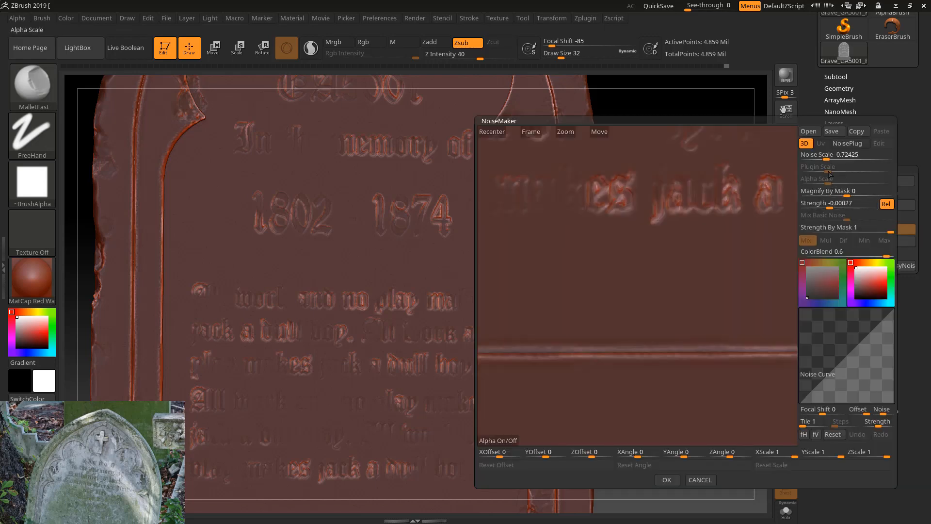
{"action": "left_click", "coordinate": [828, 155]}
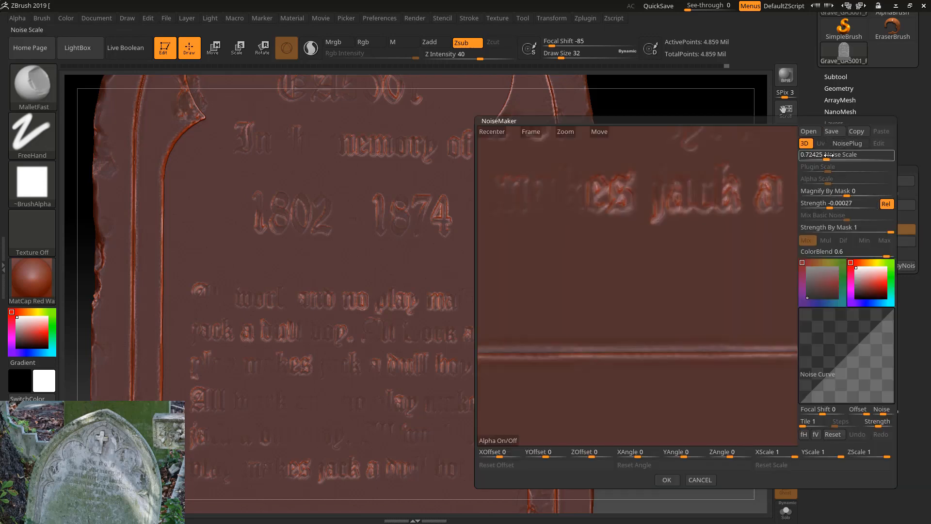
{"action": "left_click", "coordinate": [831, 207]}
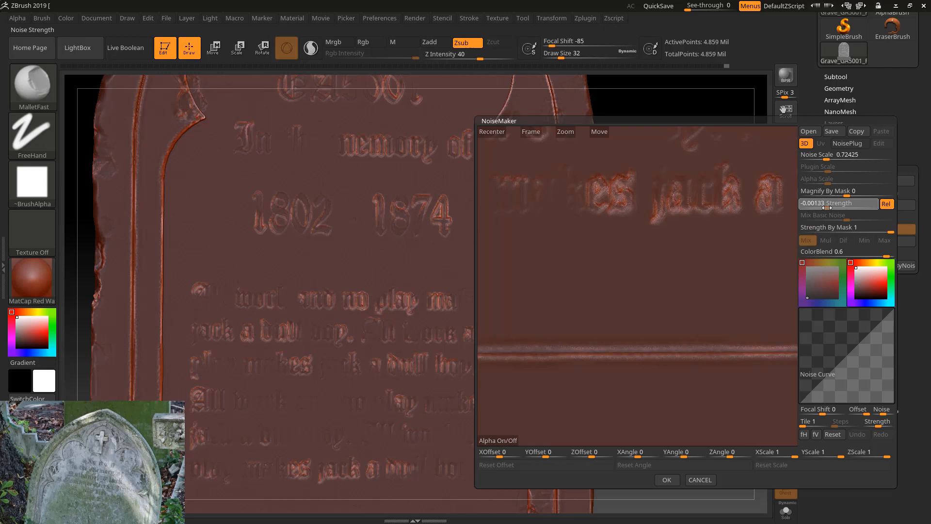
{"action": "key", "text": "Return"}
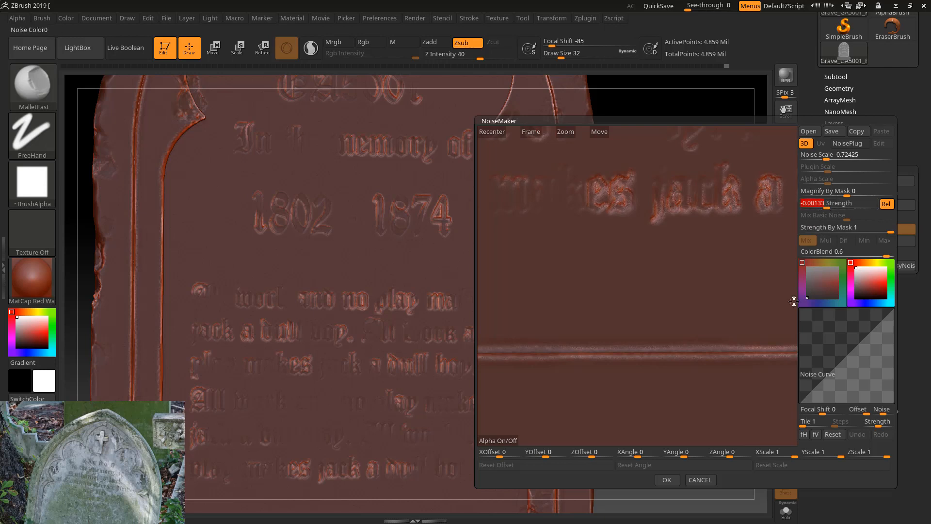
{"action": "left_click", "coordinate": [667, 480]}
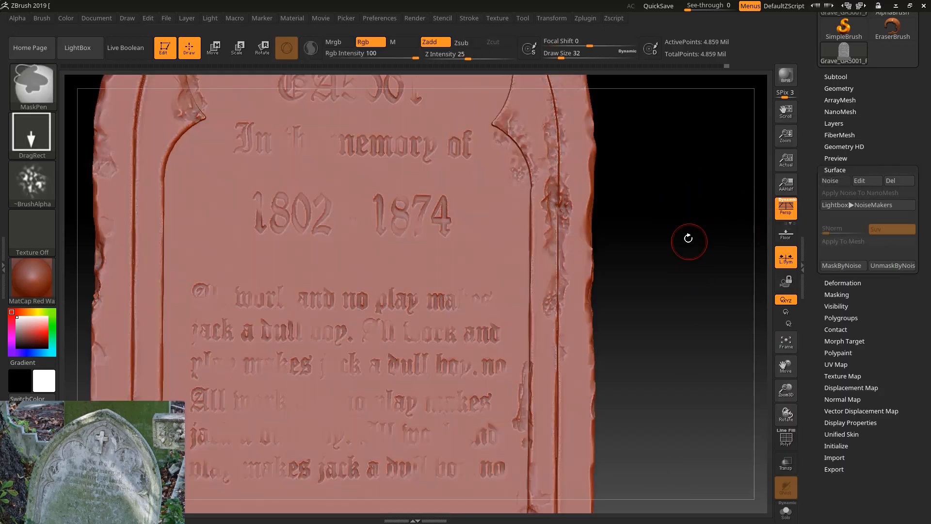
Step: Enable surface noise on the whole unmasked gravestone, reduce its strength to a subtler grain, and apply it to the mesh
{"action": "mouse_move", "coordinate": [693, 209]}
{"action": "left_mouse_down"}
{"action": "mouse_move", "coordinate": [674, 230]}
{"action": "mouse_move", "coordinate": [684, 204]}
{"action": "left_mouse_up"}
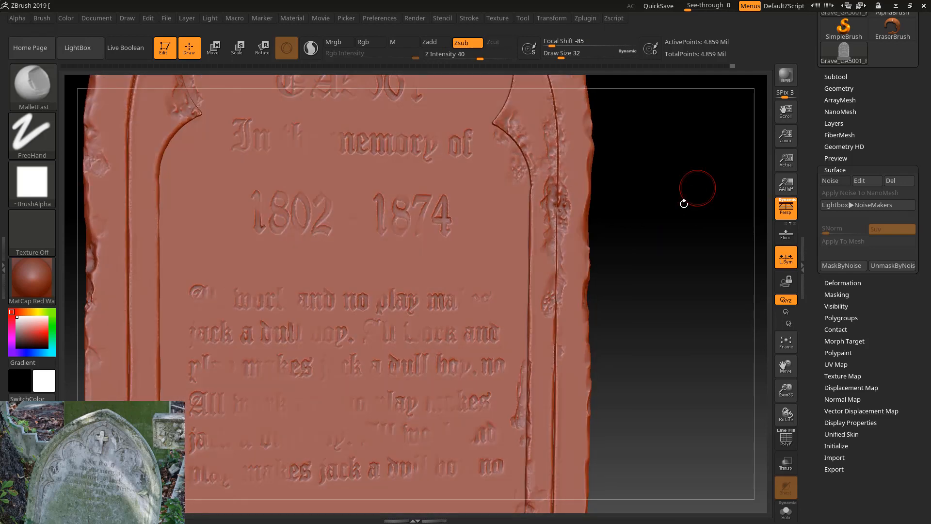
{"action": "left_click", "coordinate": [830, 181]}
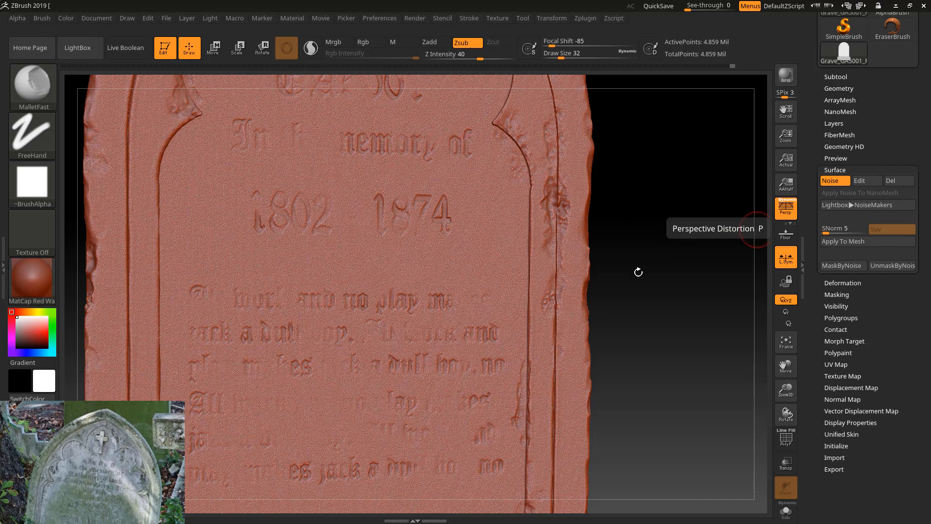
{"action": "left_click", "coordinate": [868, 181]}
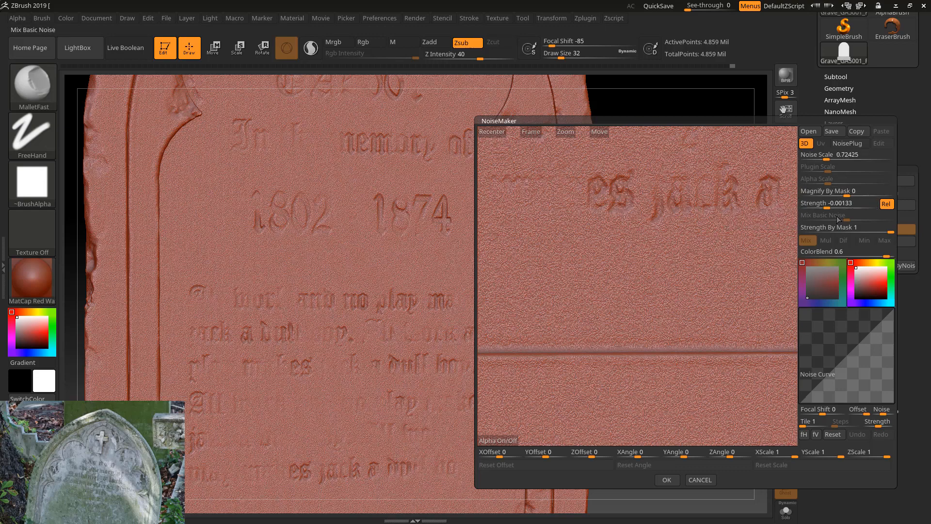
{"action": "left_click_drag", "start_coordinate": [827, 203], "coordinate": [830, 204]}
{"action": "left_click", "coordinate": [677, 480]}
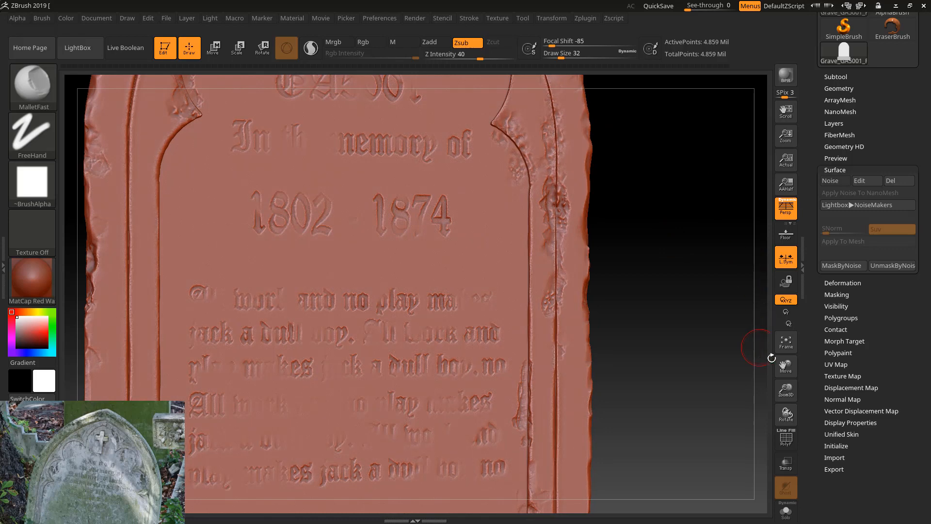
Step: Preview the whole gravestone with the BasicMaterial standard material
{"action": "left_click_drag", "start_coordinate": [781, 392], "coordinate": [615, 301]}
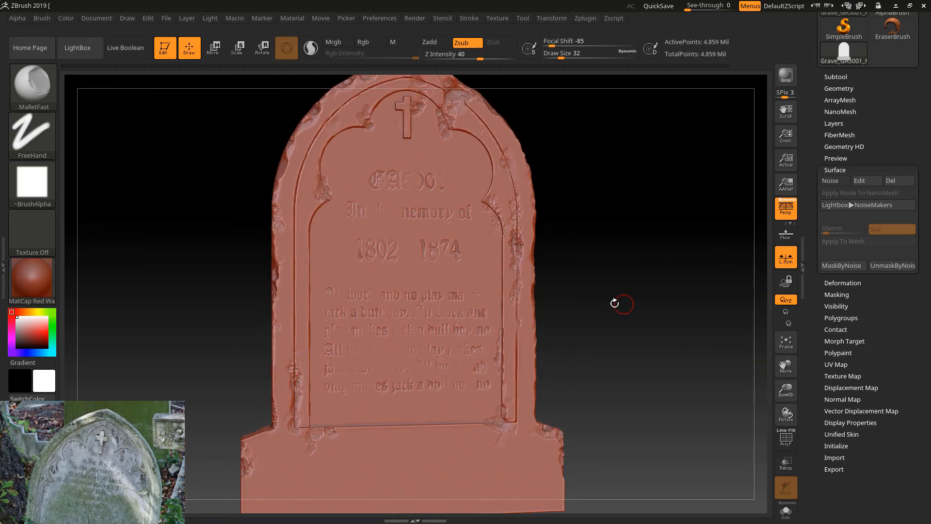
{"action": "mouse_move", "coordinate": [617, 232]}
{"action": "left_mouse_down"}
{"action": "mouse_move", "coordinate": [595, 266]}
{"action": "mouse_move", "coordinate": [568, 217]}
{"action": "left_mouse_up"}
{"action": "left_click_drag", "start_coordinate": [591, 183], "coordinate": [574, 185]}
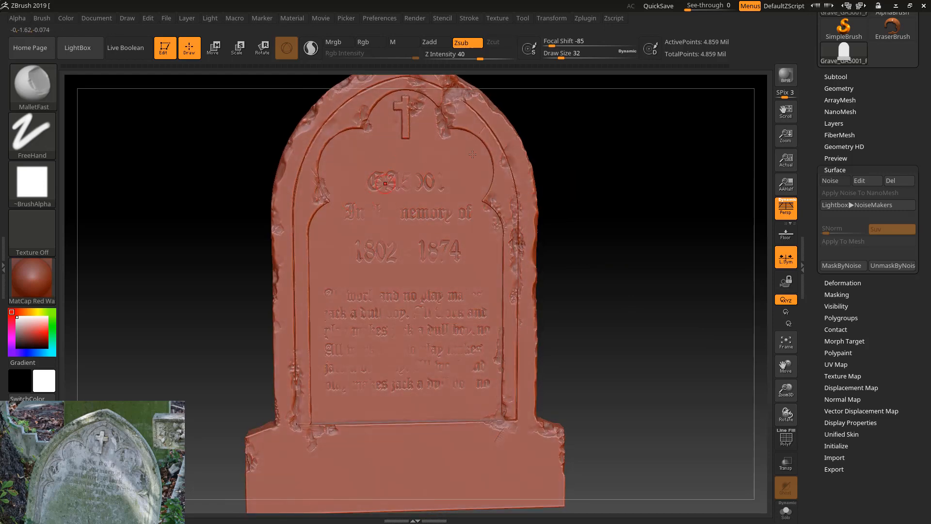
{"action": "left_click_drag", "start_coordinate": [594, 140], "coordinate": [574, 153]}
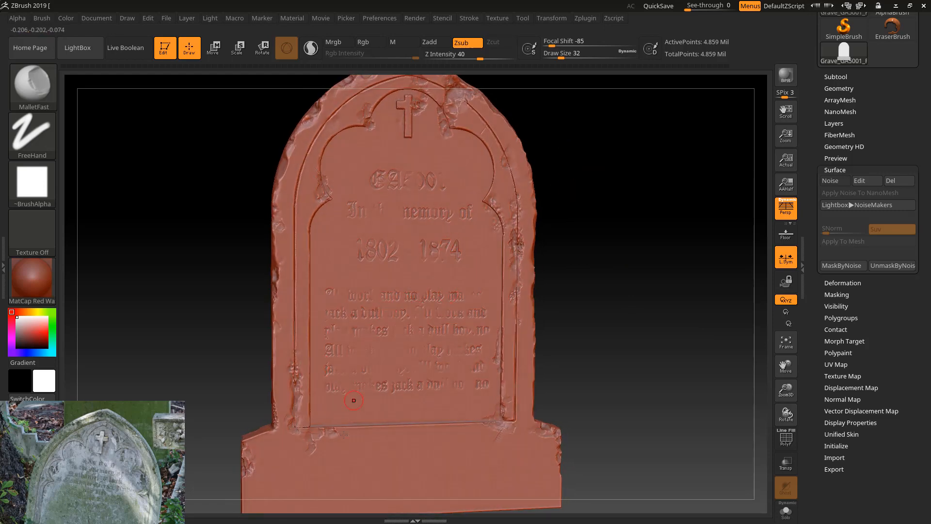
{"action": "left_click_drag", "start_coordinate": [233, 289], "coordinate": [164, 286]}
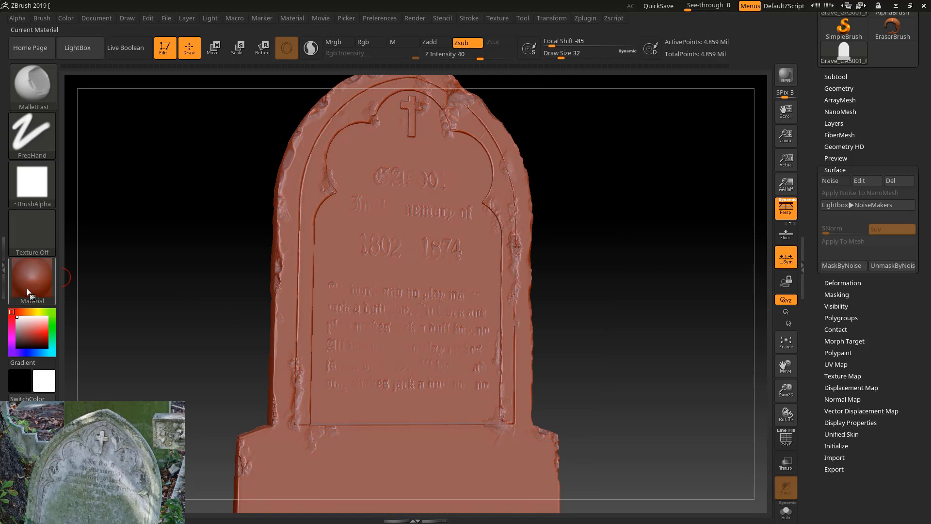
{"action": "mouse_move", "coordinate": [29, 285]}
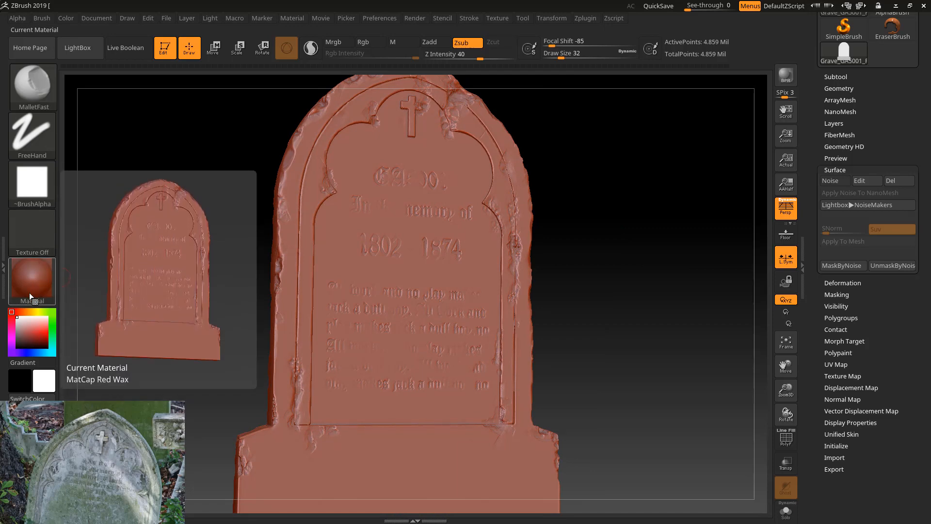
{"action": "left_click", "coordinate": [32, 282]}
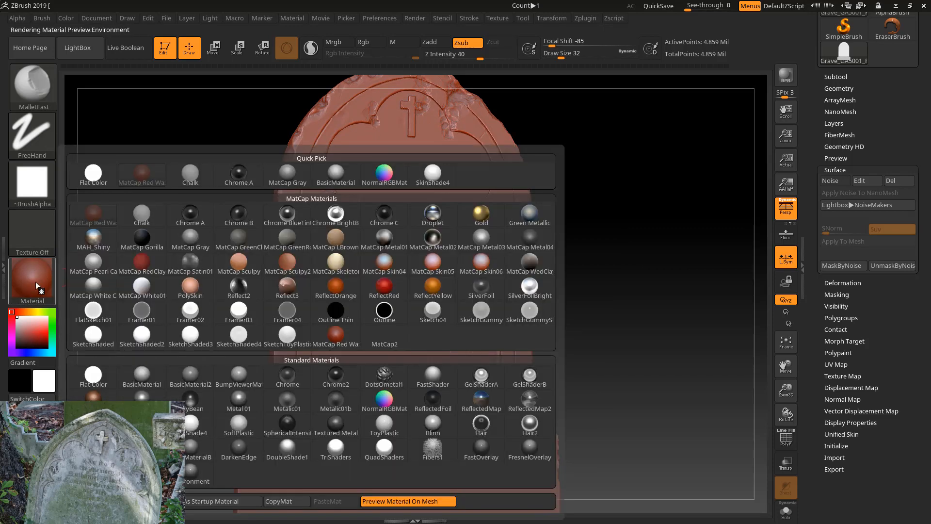
{"action": "left_click", "coordinate": [155, 369]}
{"action": "left_click_drag", "start_coordinate": [166, 280], "coordinate": [196, 232]}
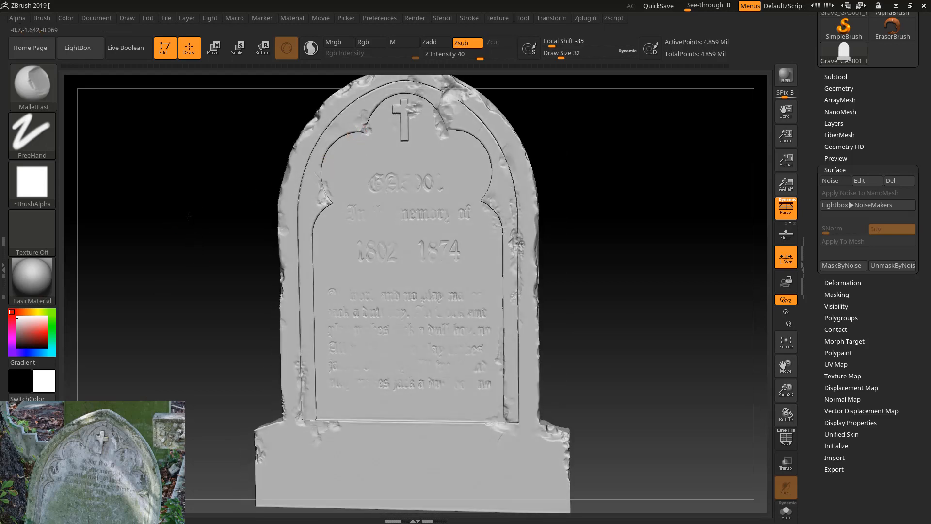
Step: Preview the gravestone with a MatCap Green material, and switch back to BasicMaterial for comparison
{"action": "left_click", "coordinate": [39, 281]}
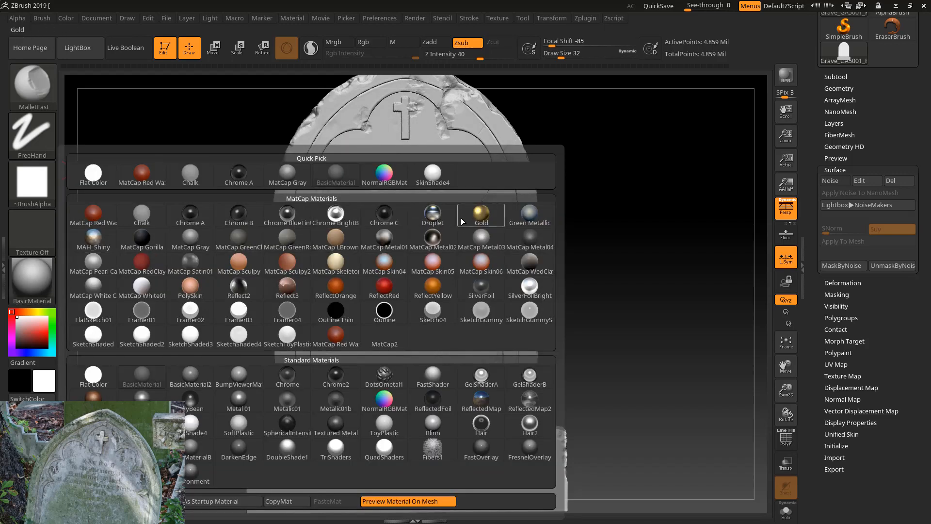
{"action": "mouse_move", "coordinate": [465, 218]}
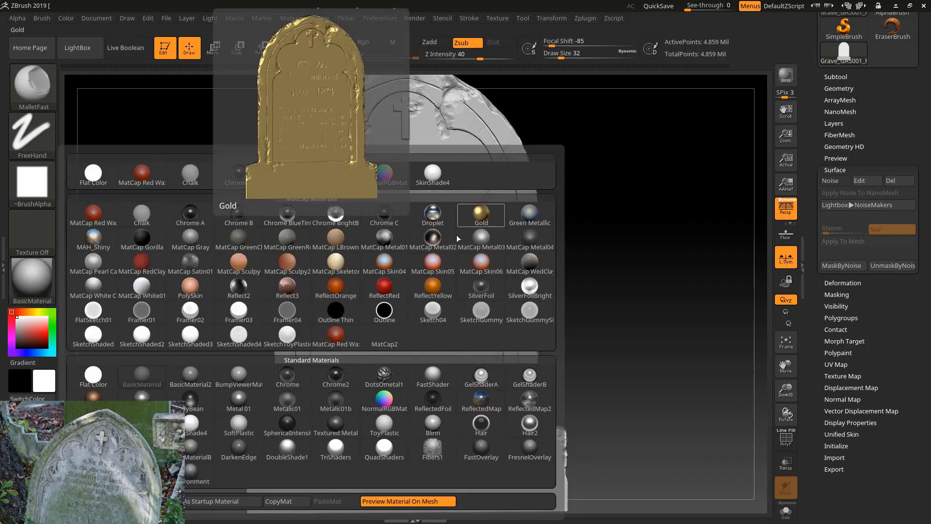
{"action": "left_click", "coordinate": [287, 237]}
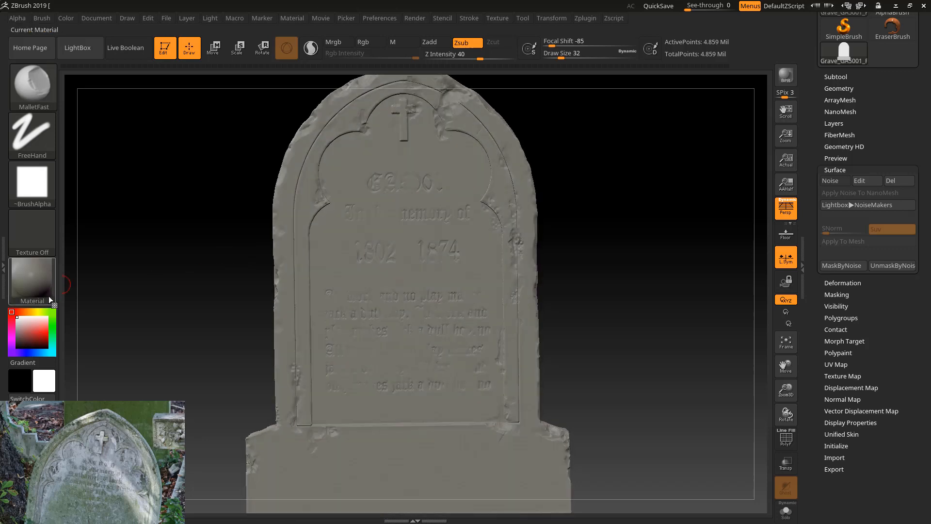
{"action": "left_click", "coordinate": [44, 289]}
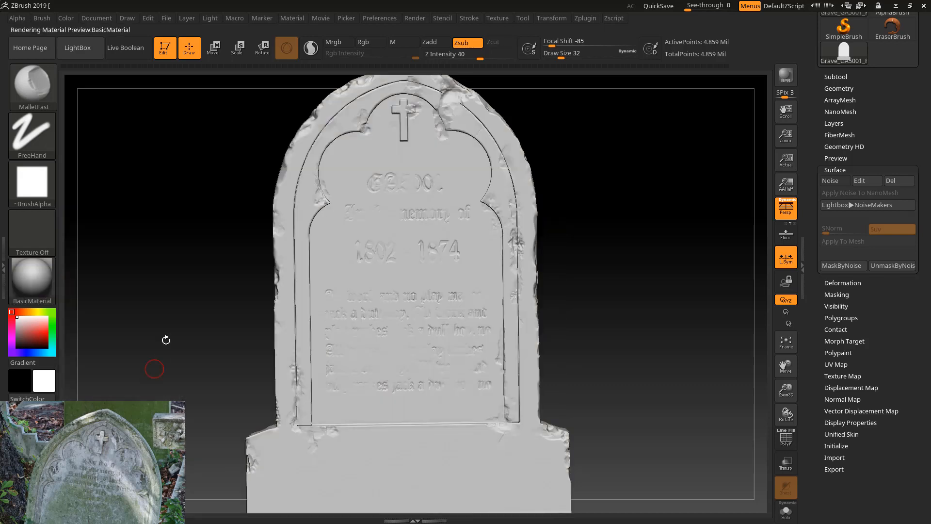
{"action": "left_click", "coordinate": [146, 377]}
{"action": "left_click_drag", "start_coordinate": [191, 262], "coordinate": [196, 260]}
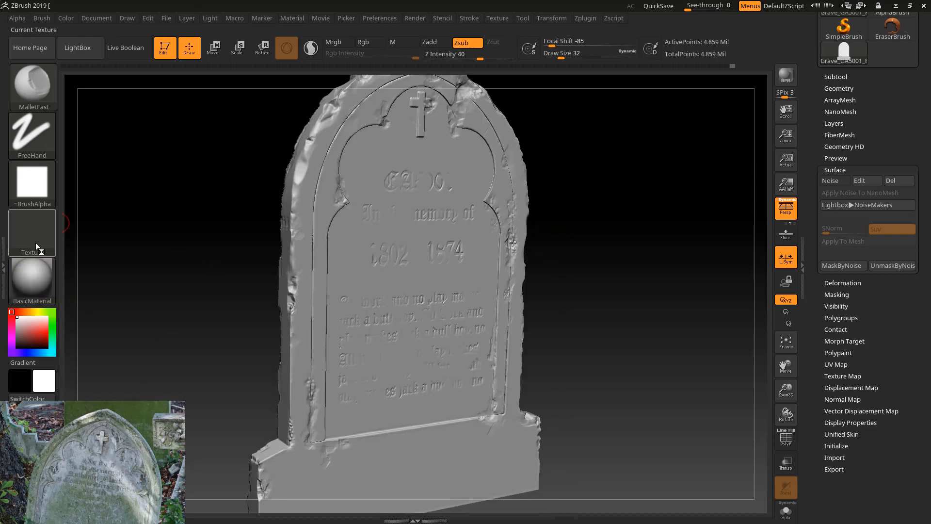
Step: Preview the gravestone with the ReflectOrange and MAH_Shiny materials
{"action": "left_click", "coordinate": [32, 280]}
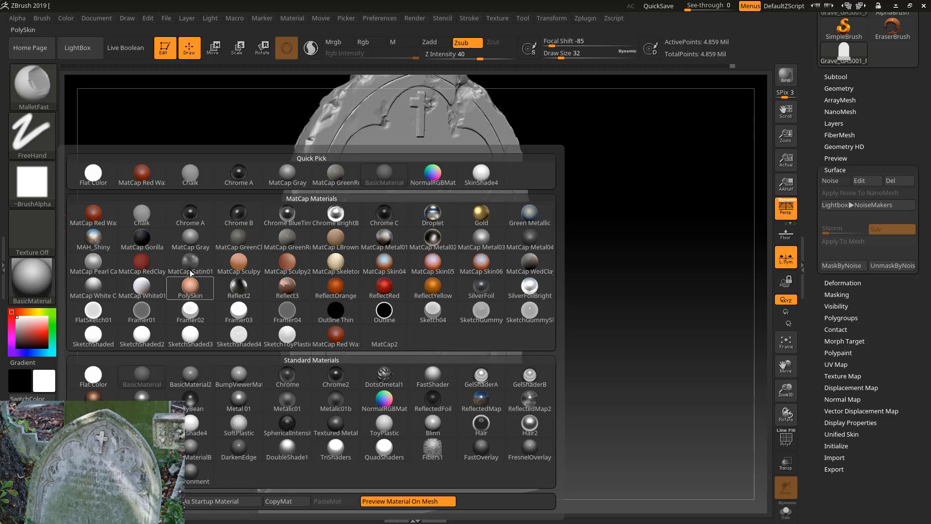
{"action": "left_click", "coordinate": [337, 285]}
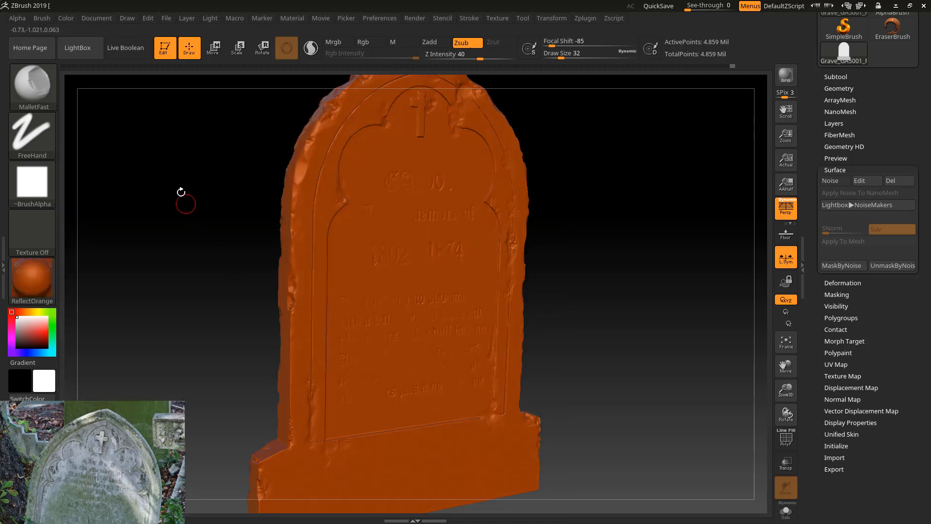
{"action": "left_click", "coordinate": [44, 284]}
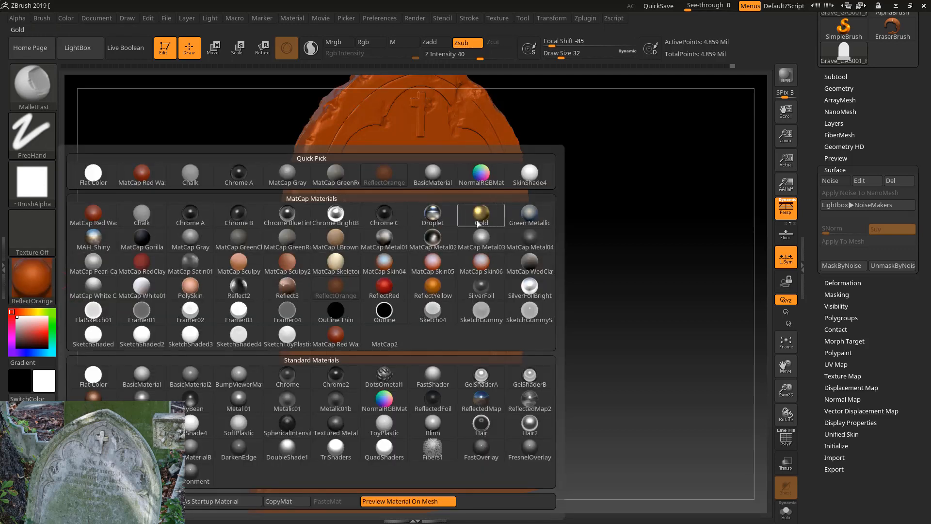
{"action": "left_click", "coordinate": [94, 238]}
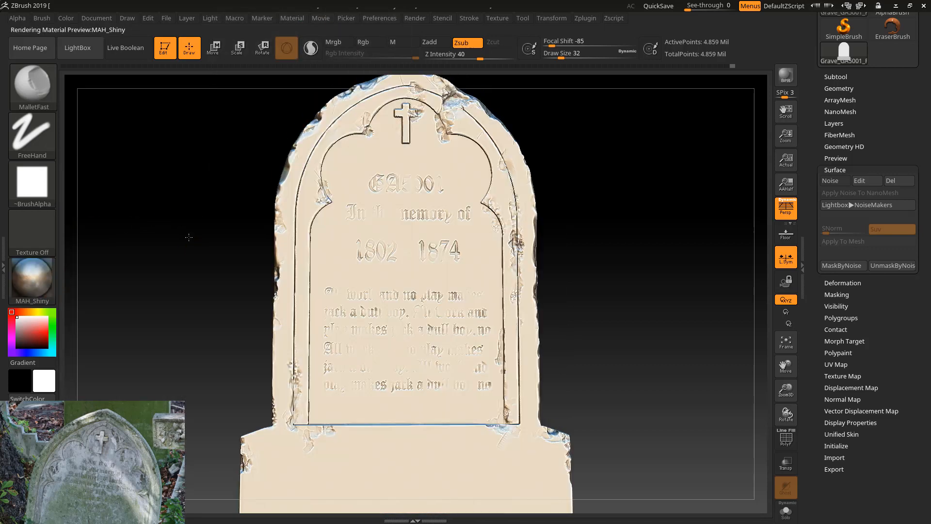
Step: Preview the gravestone with Framer04 and Framer01, and inspect its edges and lettering from several angles in Framer01
{"action": "left_click", "coordinate": [34, 283]}
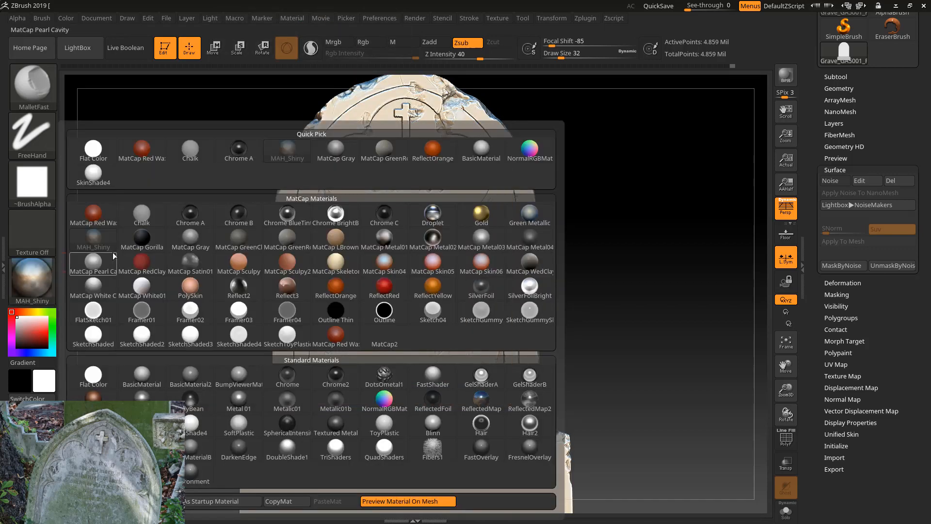
{"action": "left_click", "coordinate": [303, 315]}
{"action": "left_click", "coordinate": [46, 289]}
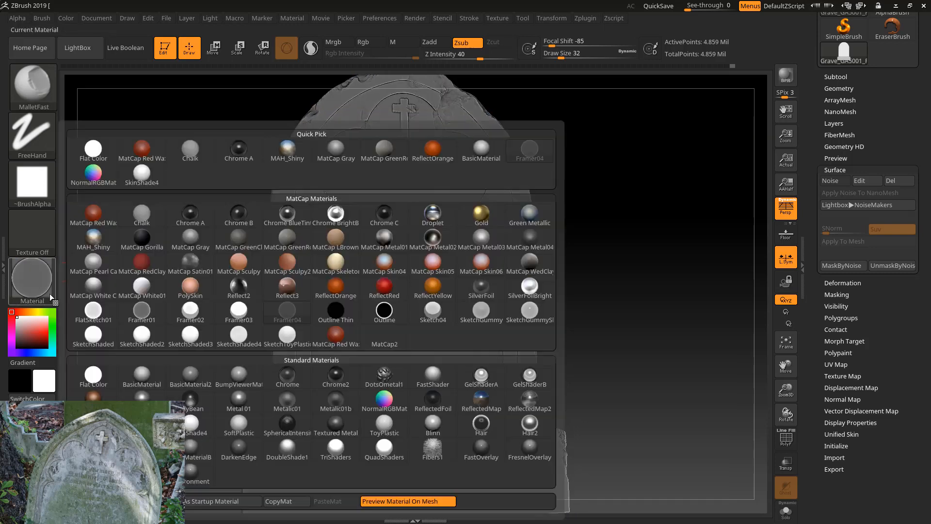
{"action": "left_click", "coordinate": [144, 312]}
{"action": "left_click_drag", "start_coordinate": [202, 233], "coordinate": [208, 228]}
{"action": "left_click_drag", "start_coordinate": [196, 168], "coordinate": [343, 212]}
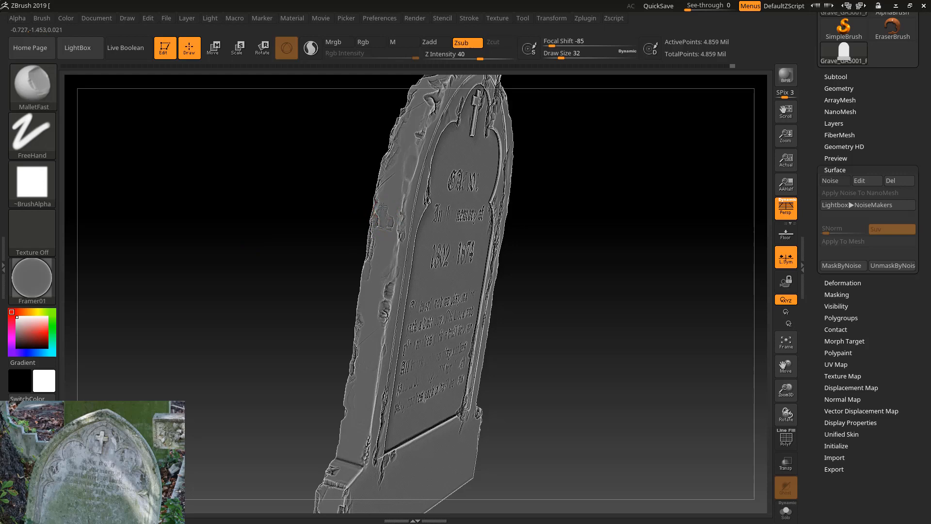
{"action": "left_click_drag", "start_coordinate": [576, 194], "coordinate": [493, 196]}
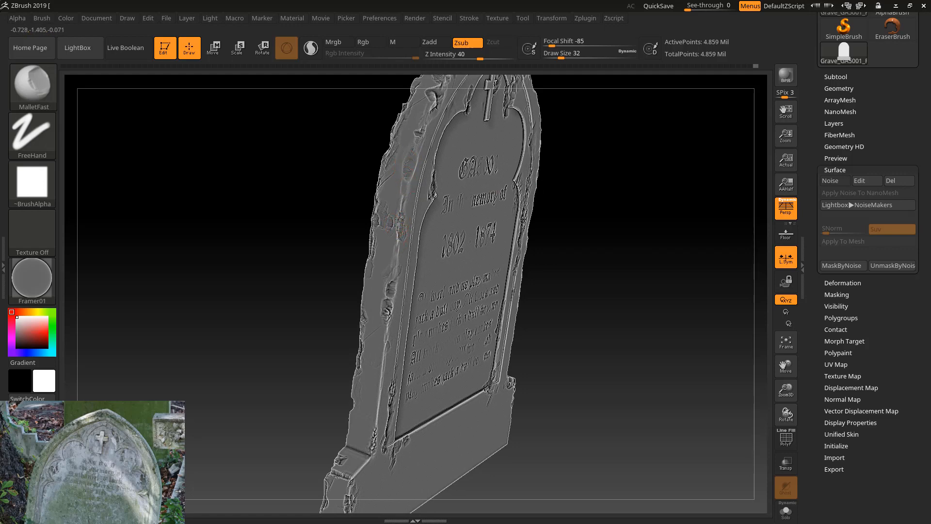
{"action": "left_click_drag", "start_coordinate": [589, 253], "coordinate": [544, 265]}
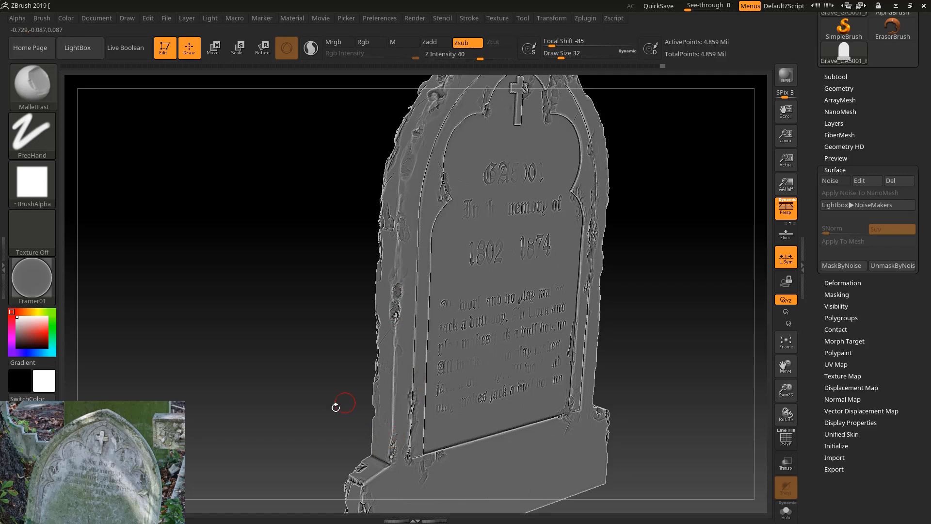
{"action": "left_click_drag", "start_coordinate": [336, 407], "coordinate": [355, 479]}
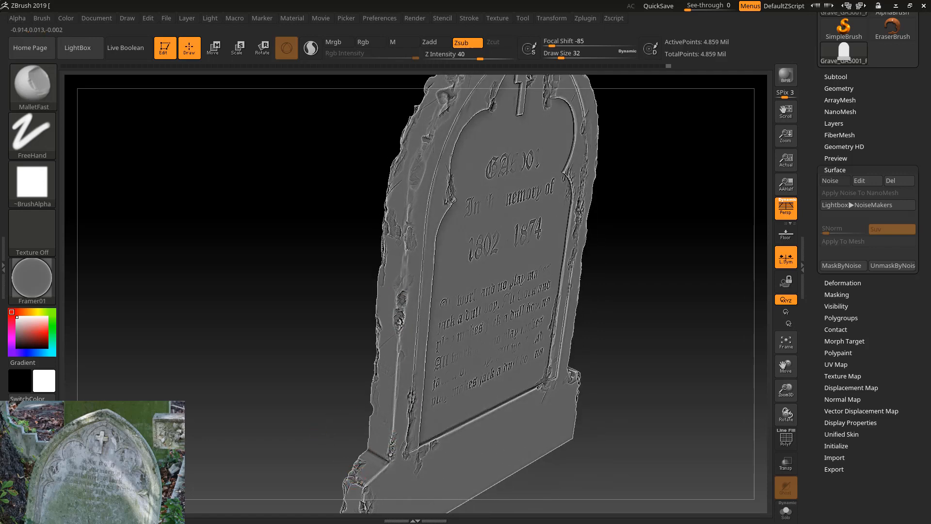
{"action": "mouse_move", "coordinate": [648, 284]}
{"action": "left_mouse_down"}
{"action": "mouse_move", "coordinate": [633, 193]}
{"action": "mouse_move", "coordinate": [678, 179]}
{"action": "mouse_move", "coordinate": [694, 159]}
{"action": "left_mouse_up"}
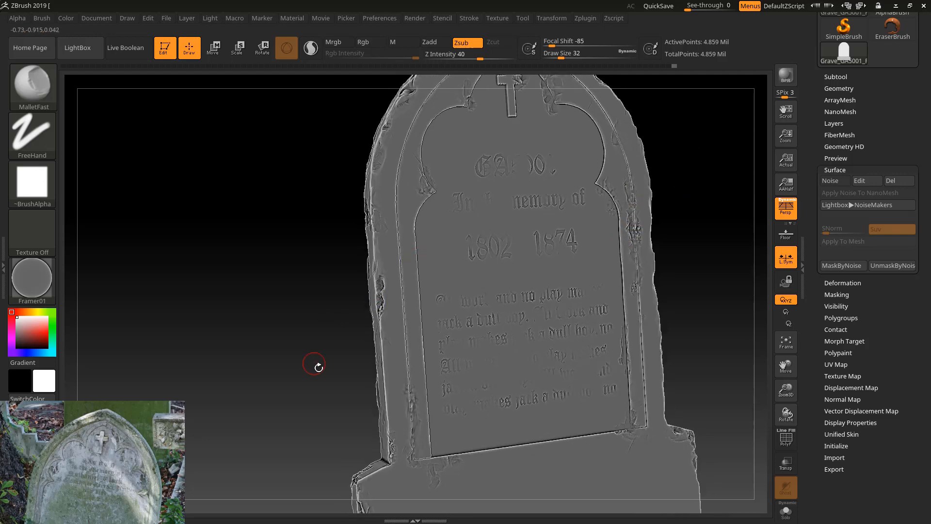
{"action": "left_click_drag", "start_coordinate": [318, 368], "coordinate": [320, 299]}
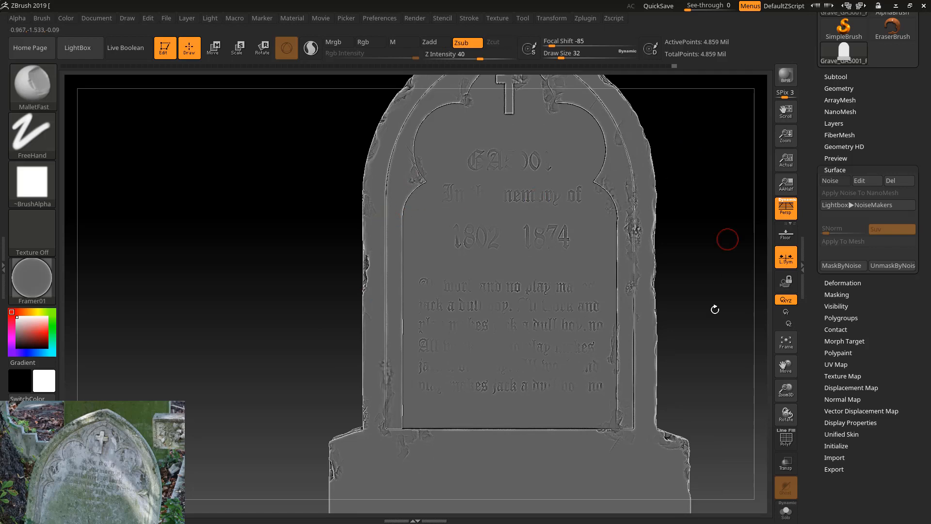
Step: Check the gravestone once more with BasicMaterial, and restore the MatCap Red Wax material with the whole stone in view
{"action": "left_click", "coordinate": [33, 277]}
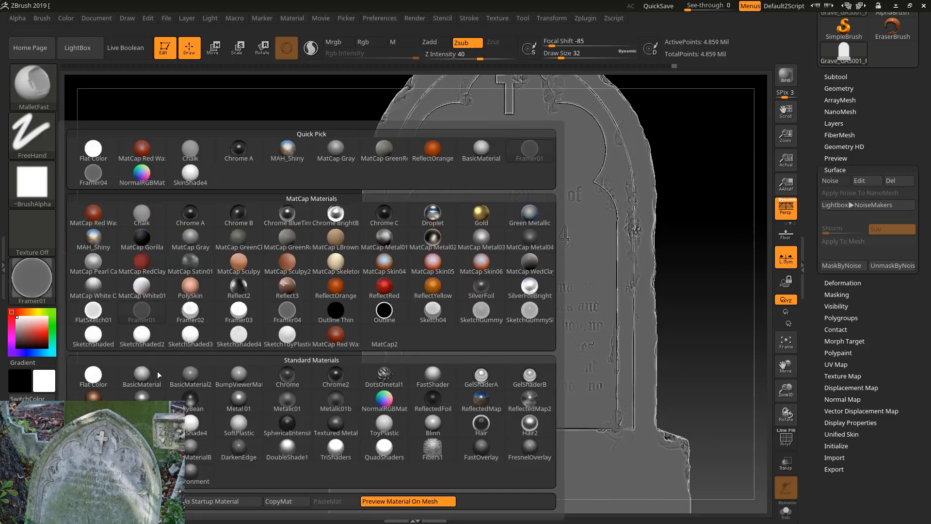
{"action": "left_click", "coordinate": [142, 374]}
{"action": "left_click_drag", "start_coordinate": [224, 286], "coordinate": [252, 281]}
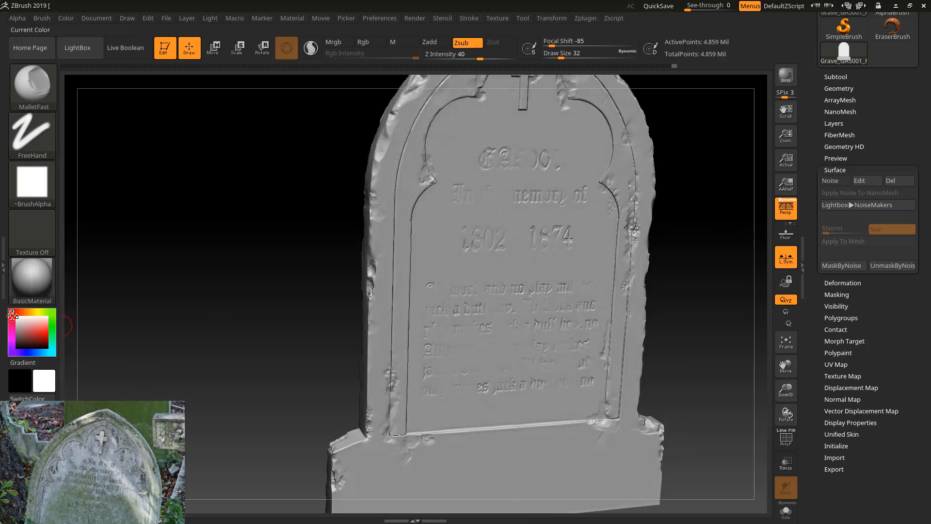
{"action": "left_click", "coordinate": [28, 289]}
{"action": "left_click", "coordinate": [152, 219]}
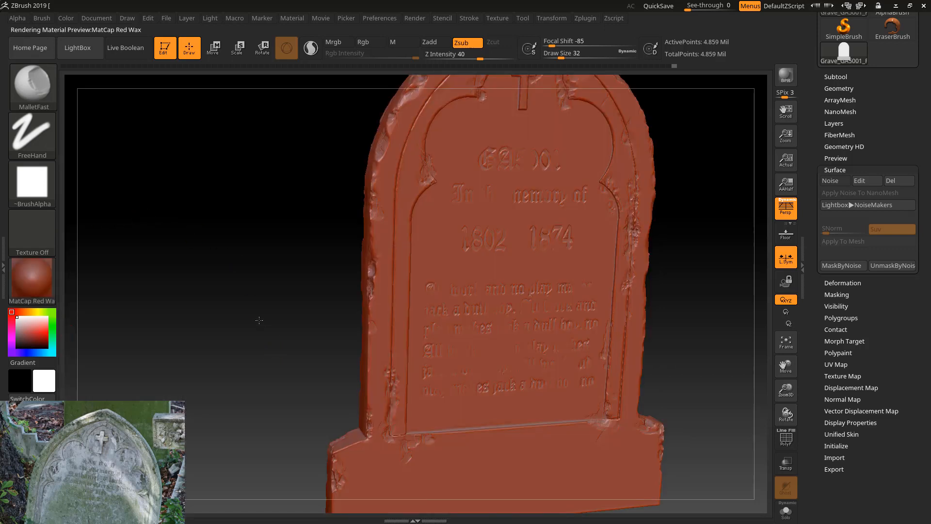
{"action": "left_click_drag", "start_coordinate": [258, 320], "coordinate": [295, 285]}
{"action": "left_click_drag", "start_coordinate": [782, 401], "coordinate": [781, 379]}
{"action": "left_click_drag", "start_coordinate": [779, 366], "coordinate": [747, 360]}
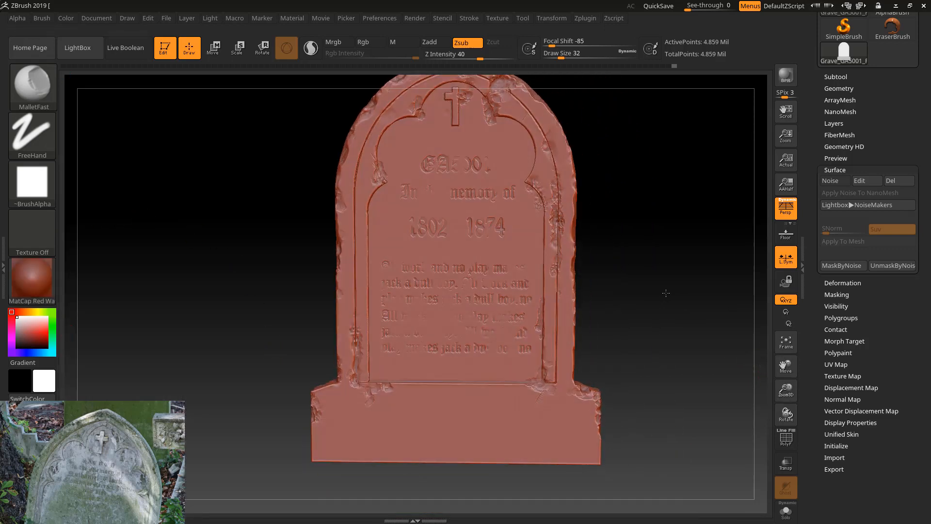
Step: Save the gravestone tool as Grave_GA5001_Part02 in the GraveStone folder
{"action": "scroll", "coordinate": [901, 209], "scroll_direction": "up", "scroll_amount": 5}
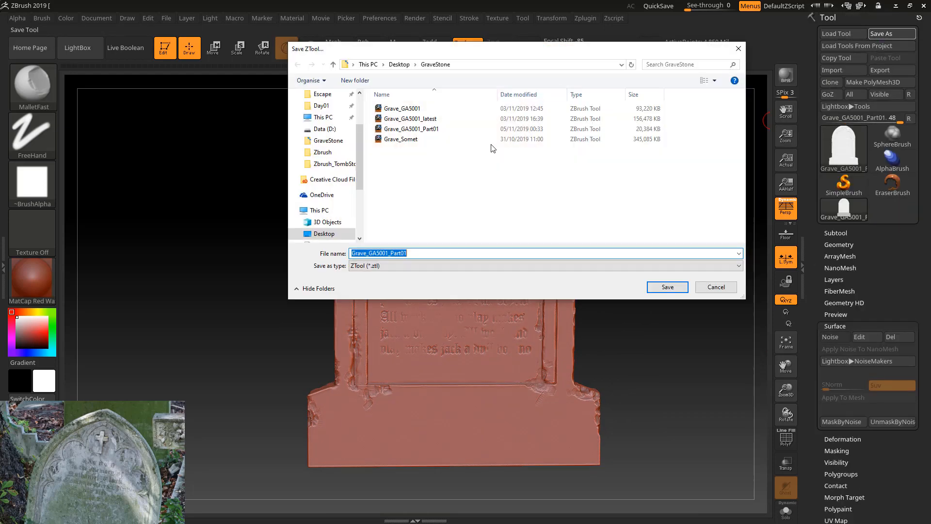
{"action": "left_click", "coordinate": [440, 129]}
{"action": "left_click", "coordinate": [412, 255]}
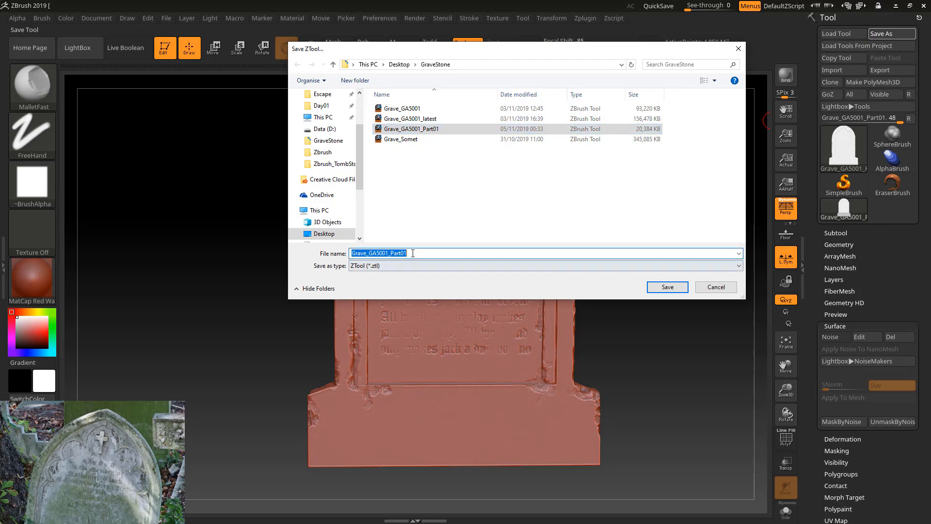
{"action": "left_click", "coordinate": [413, 254]}
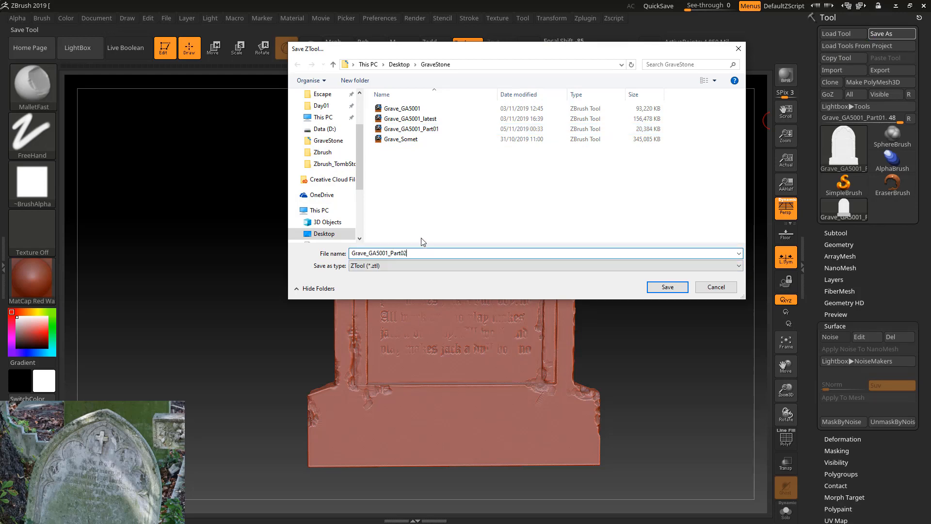
{"action": "key", "text": "Return"}
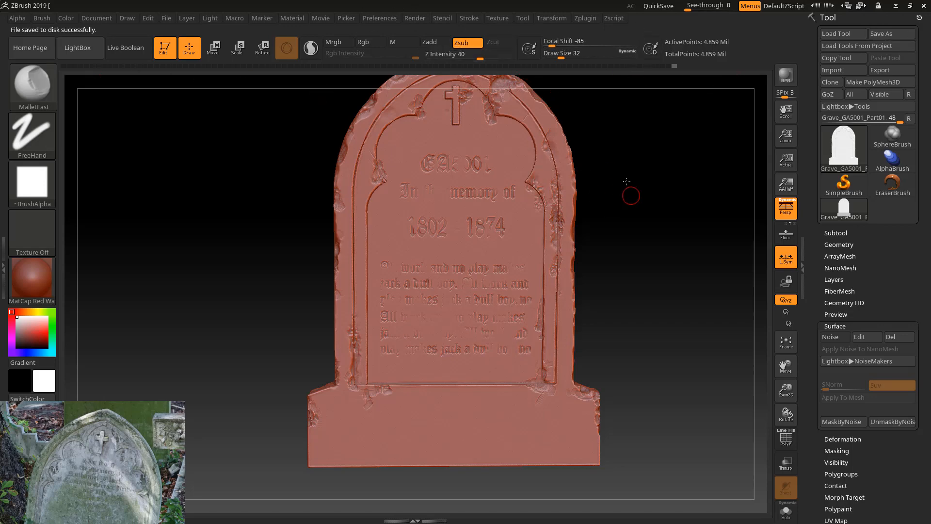
{"action": "left_click_drag", "start_coordinate": [628, 194], "coordinate": [626, 197]}
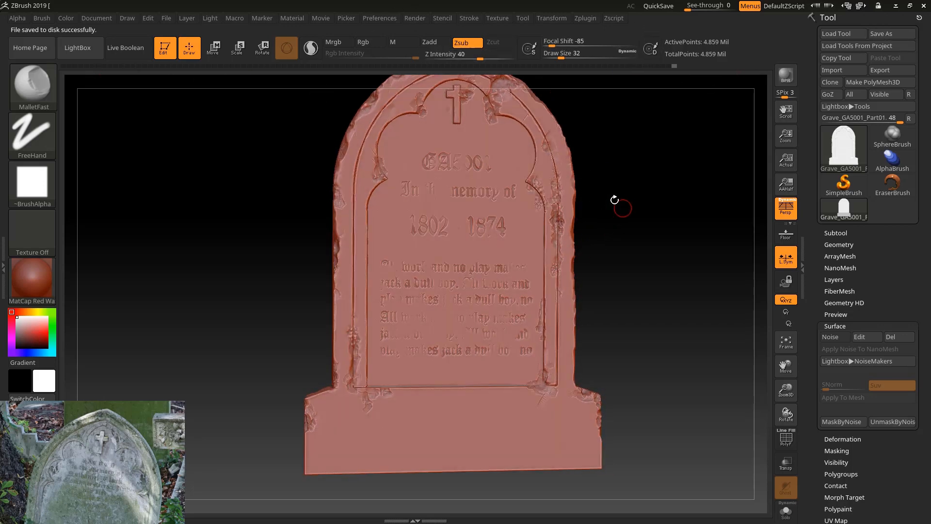
{"action": "left_click_drag", "start_coordinate": [630, 252], "coordinate": [632, 284]}
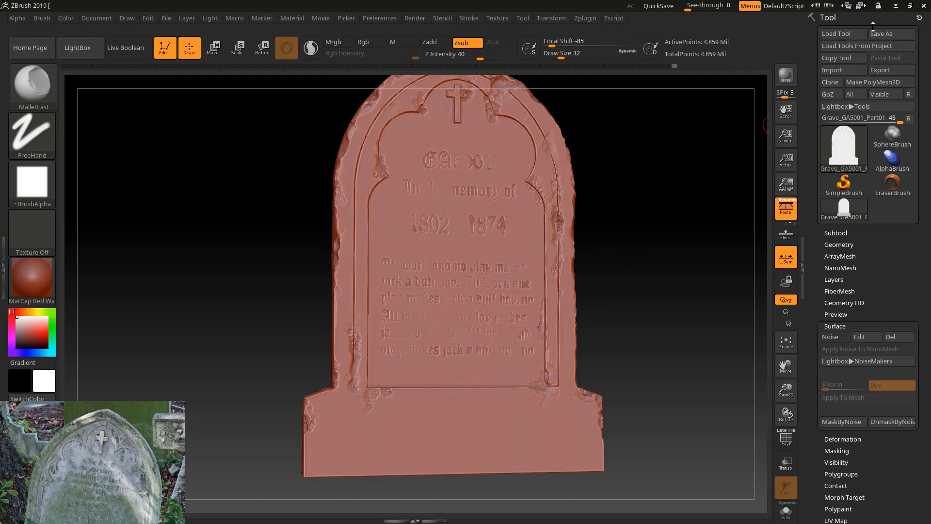
{"action": "mouse_move", "coordinate": [617, 243]}
{"action": "left_mouse_down"}
{"action": "mouse_move", "coordinate": [665, 195]}
{"action": "mouse_move", "coordinate": [650, 207]}
{"action": "left_mouse_up"}
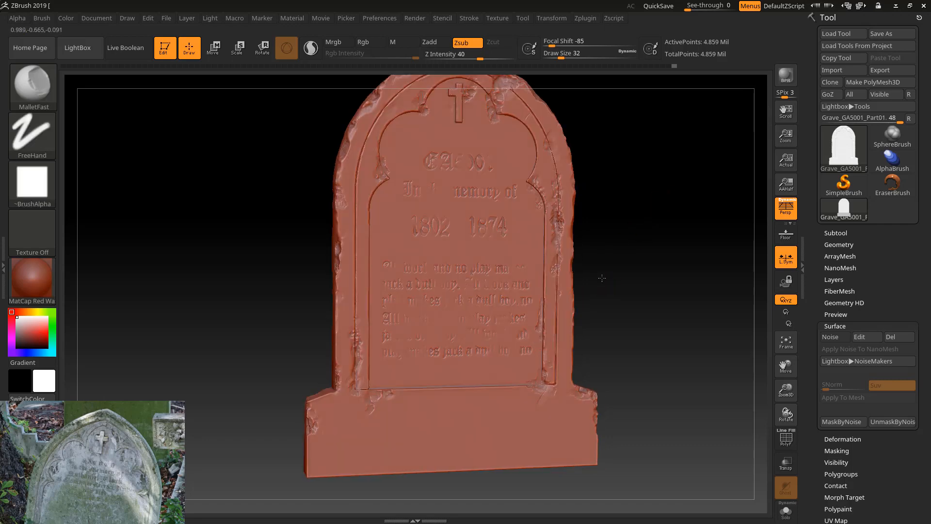
Step: Turn the gravestone to a straight front view, bring the reference photo fully into sight beside it, and select the CurveTubeSnap brush
{"action": "left_click_drag", "start_coordinate": [601, 278], "coordinate": [614, 266]}
{"action": "left_click_drag", "start_coordinate": [54, 518], "coordinate": [96, 368]}
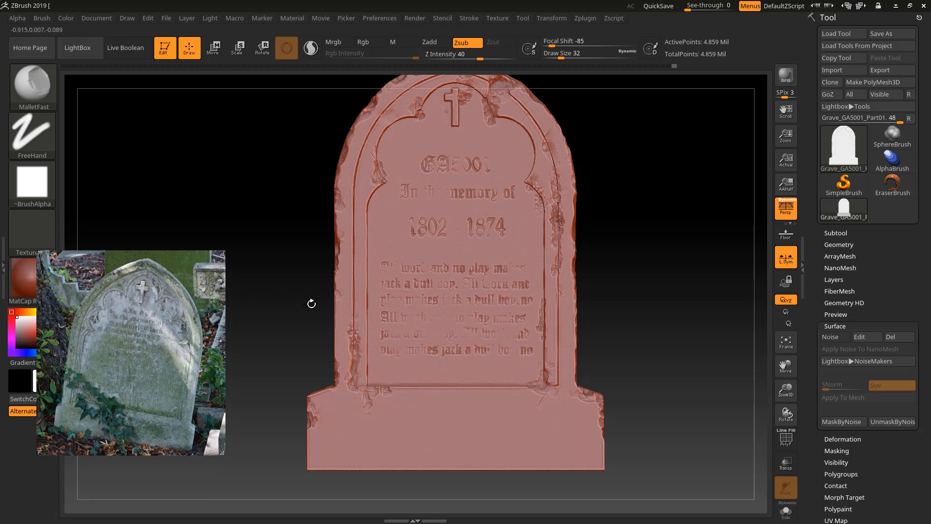
{"action": "left_click", "coordinate": [836, 233]}
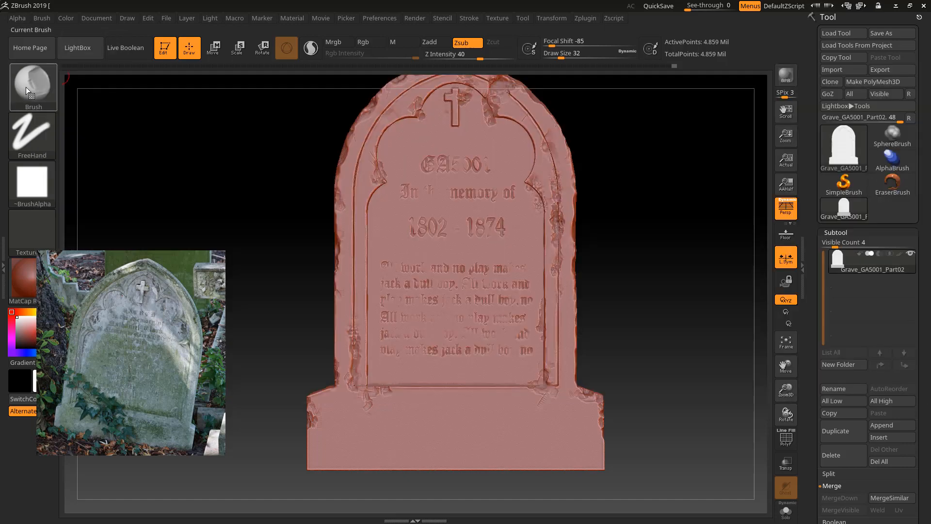
{"action": "left_click", "coordinate": [25, 86]}
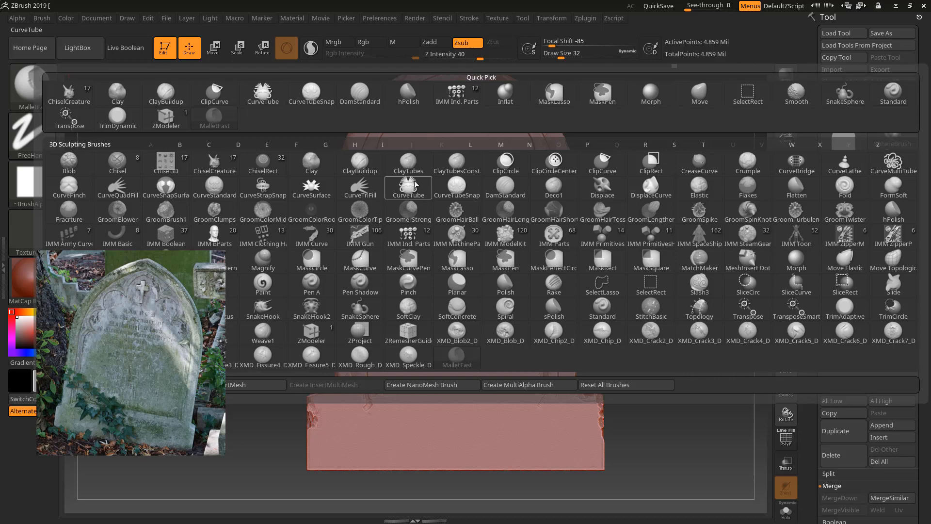
{"action": "left_click", "coordinate": [464, 185]}
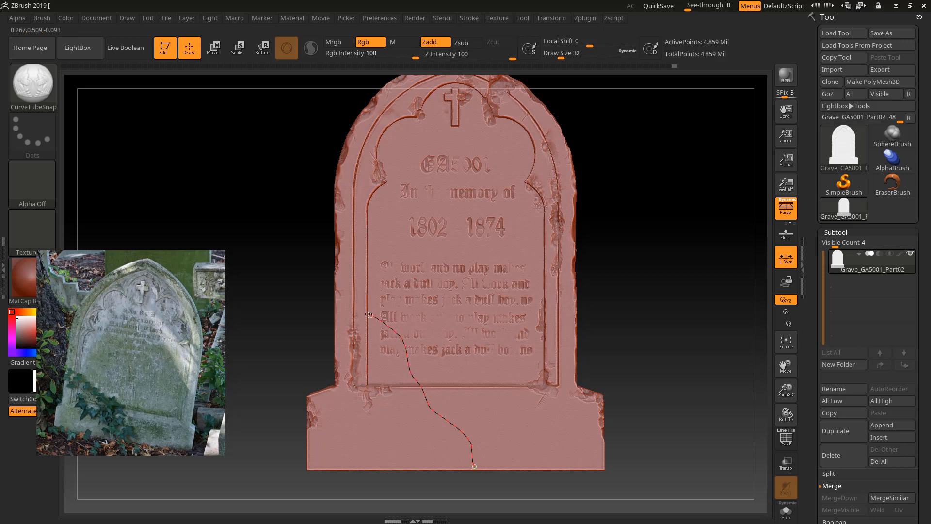
Step: Draw a winding tube from the base's bottom edge up to the stone's left edge, deleting the lower subdivision levels so it can be generated
{"action": "left_click", "coordinate": [336, 290]}
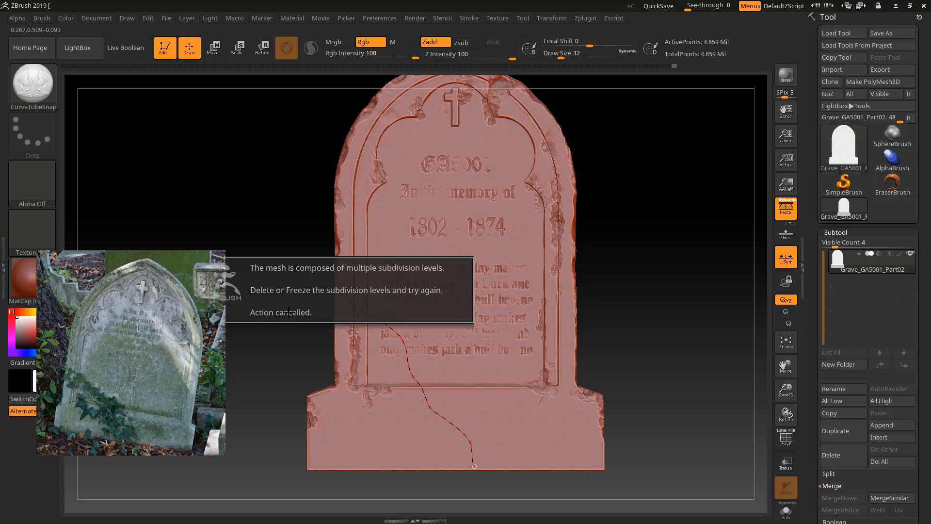
{"action": "left_click_drag", "start_coordinate": [178, 330], "coordinate": [165, 460]}
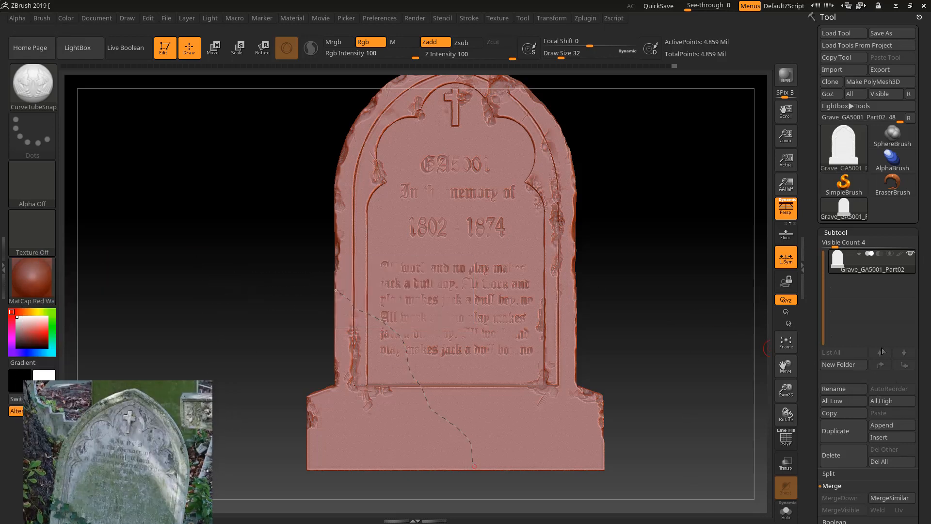
{"action": "scroll", "coordinate": [922, 331], "scroll_direction": "down", "scroll_amount": 5}
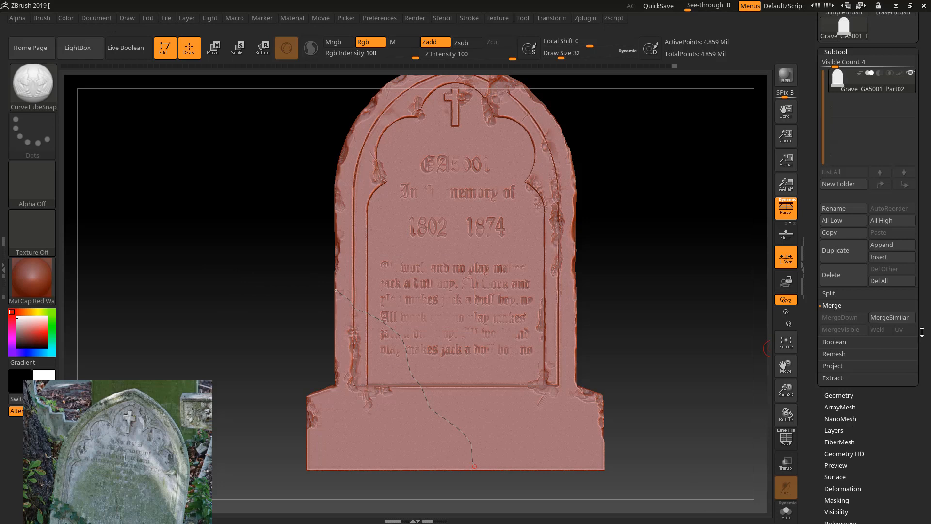
{"action": "left_click", "coordinate": [839, 395]}
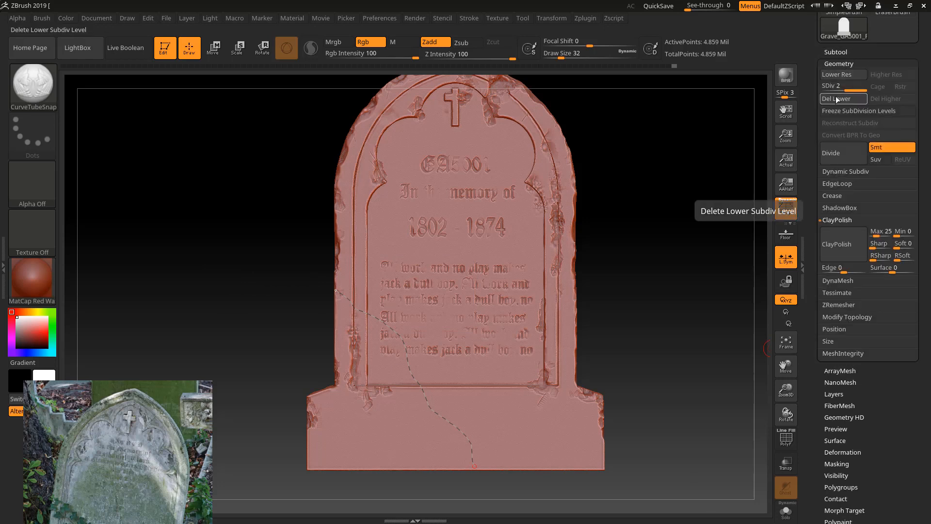
{"action": "left_click", "coordinate": [842, 100]}
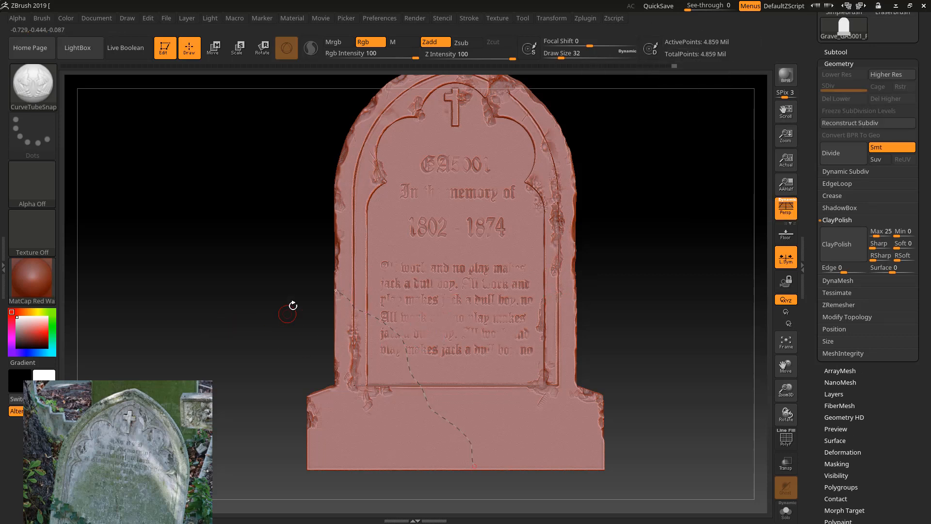
{"action": "left_click", "coordinate": [473, 466]}
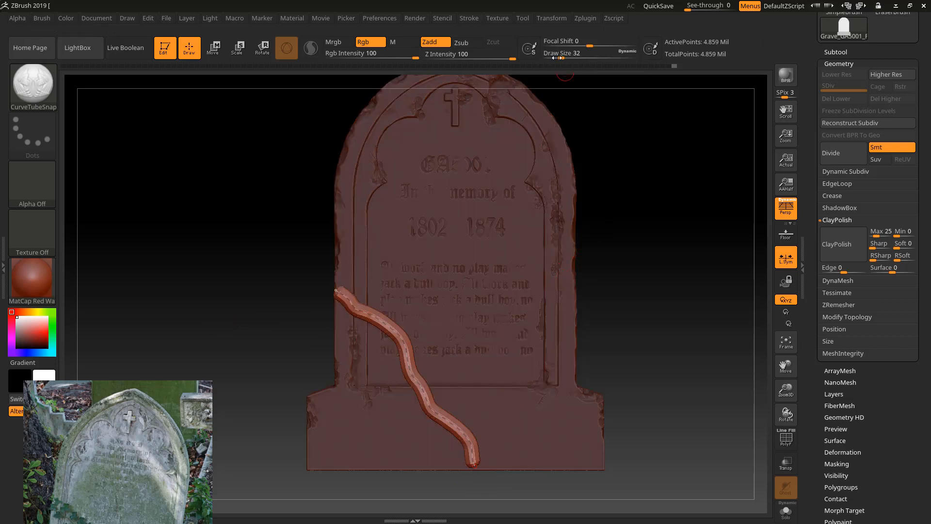
Step: Try the tube at draw size 65 and regenerate it thinner at draw size 18
{"action": "left_click_drag", "start_coordinate": [562, 57], "coordinate": [563, 57]}
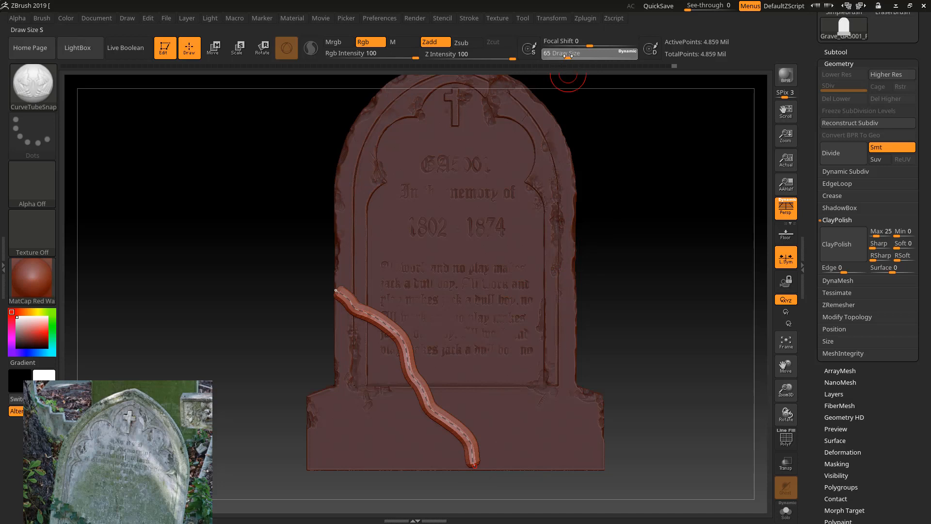
{"action": "left_click", "coordinate": [475, 466]}
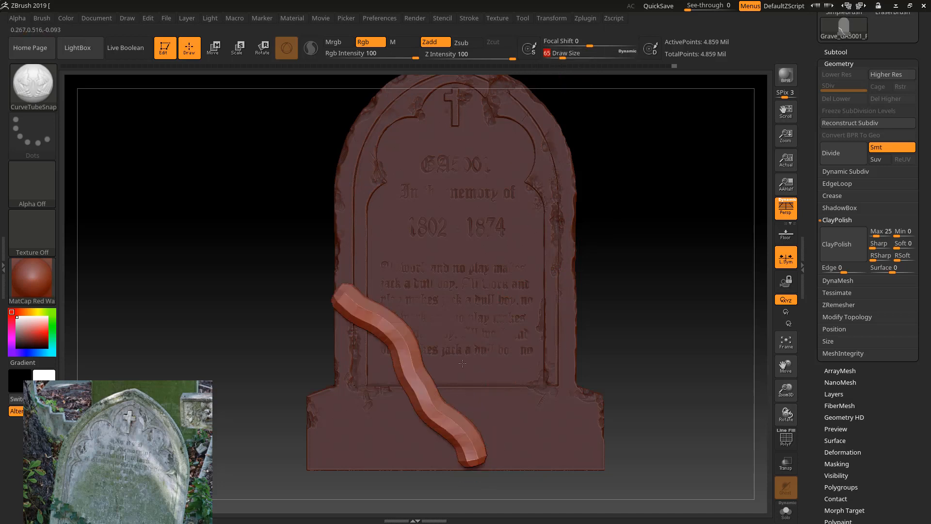
{"action": "left_click_drag", "start_coordinate": [569, 57], "coordinate": [555, 55]}
{"action": "left_click", "coordinate": [475, 466]}
{"action": "left_click_drag", "start_coordinate": [610, 235], "coordinate": [615, 210]}
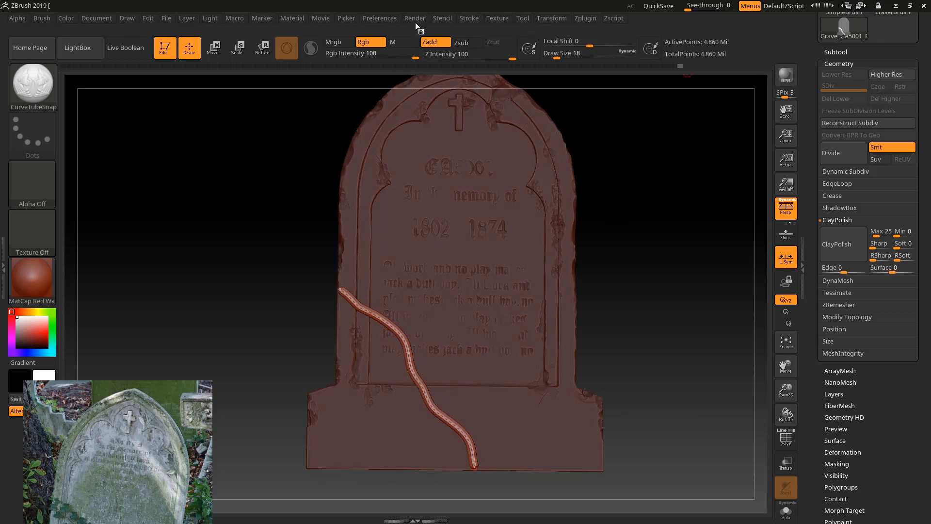
Step: Dock the Stroke settings alongside the Tool settings and expand the Curve options
{"action": "left_click", "coordinate": [469, 19]}
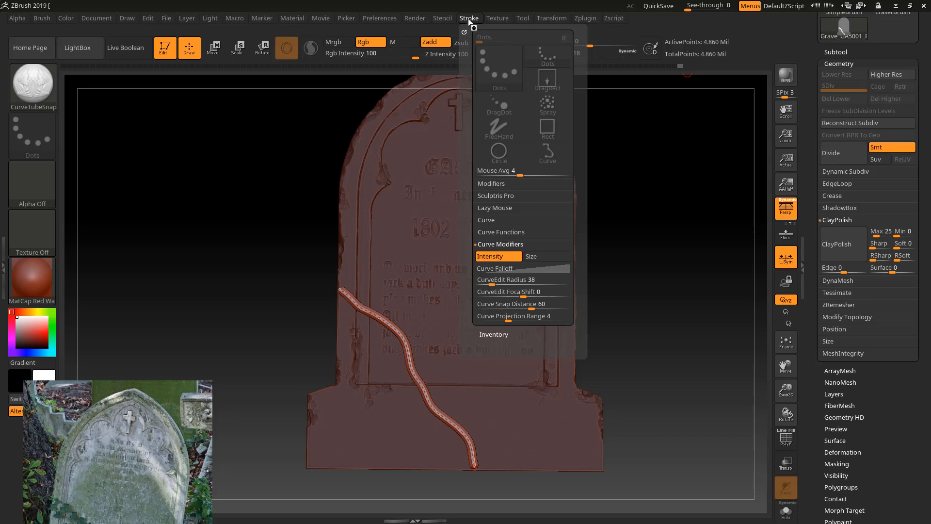
{"action": "left_click", "coordinate": [466, 31]}
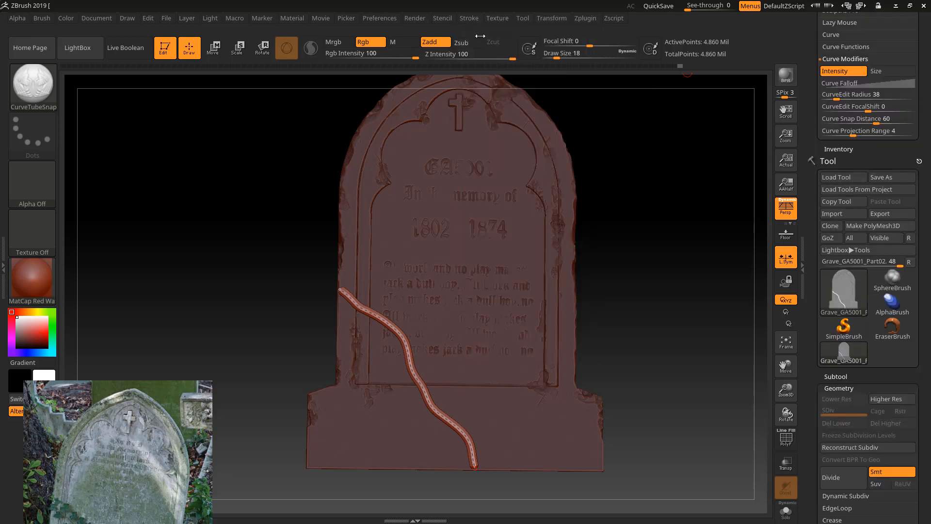
{"action": "left_click_drag", "start_coordinate": [923, 99], "coordinate": [923, 166]}
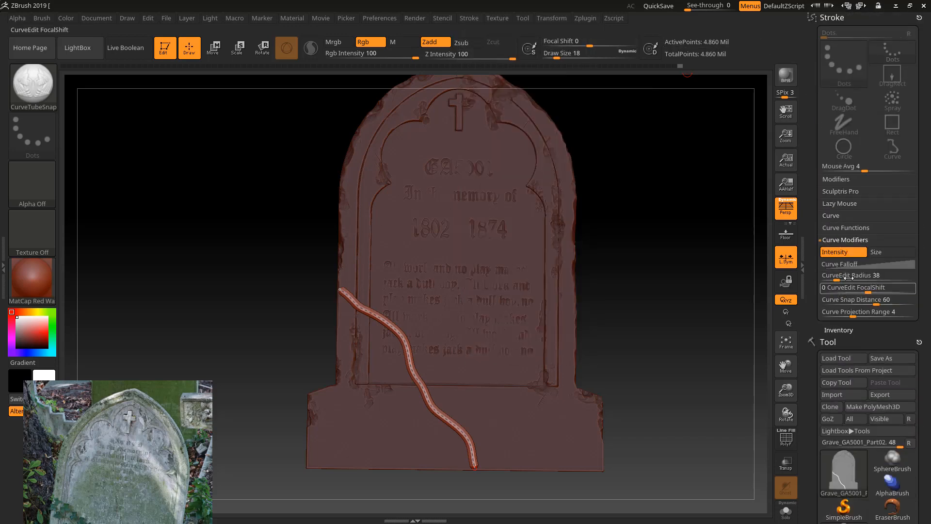
{"action": "left_click", "coordinate": [852, 237]}
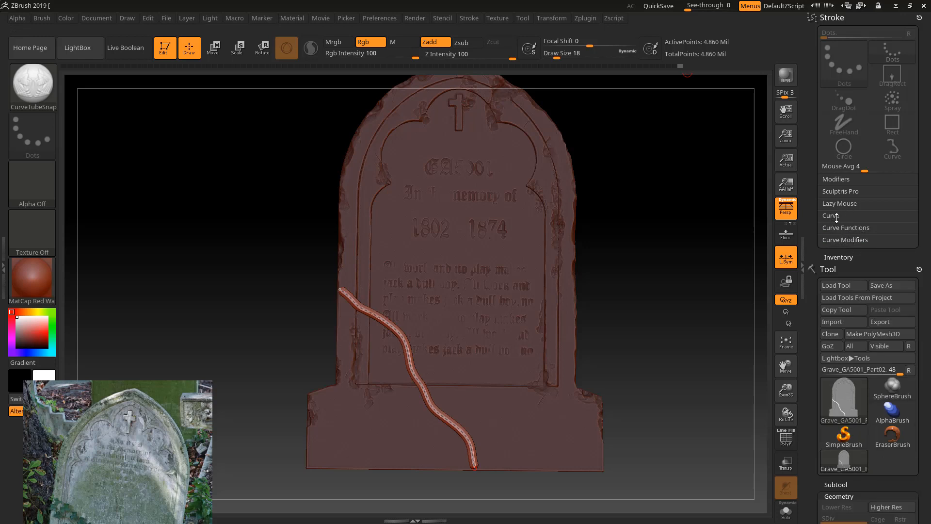
{"action": "left_click", "coordinate": [837, 217]}
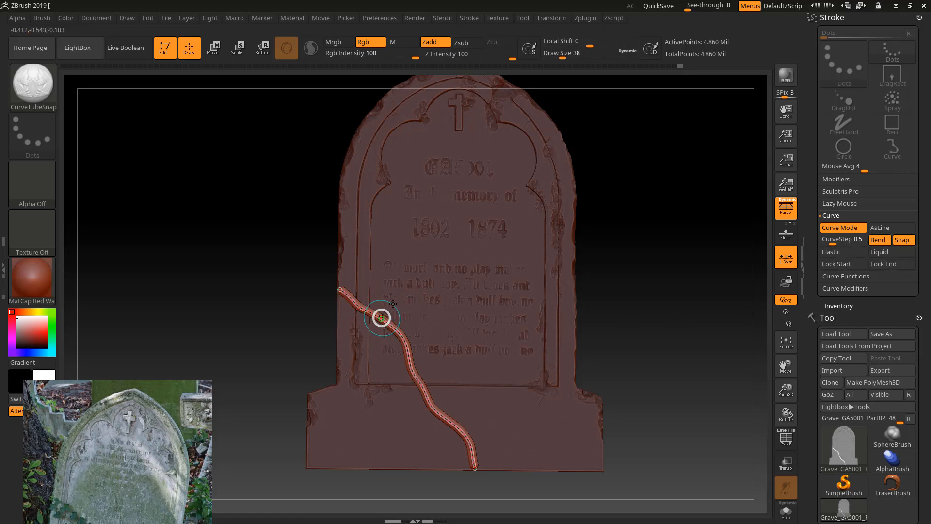
Step: Bend the tube's upper section toward the inscription and pull its lower end back to the base's bottom edge
{"action": "mouse_move", "coordinate": [382, 317]}
{"action": "left_mouse_down"}
{"action": "mouse_move", "coordinate": [392, 305]}
{"action": "mouse_move", "coordinate": [412, 322]}
{"action": "left_mouse_up"}
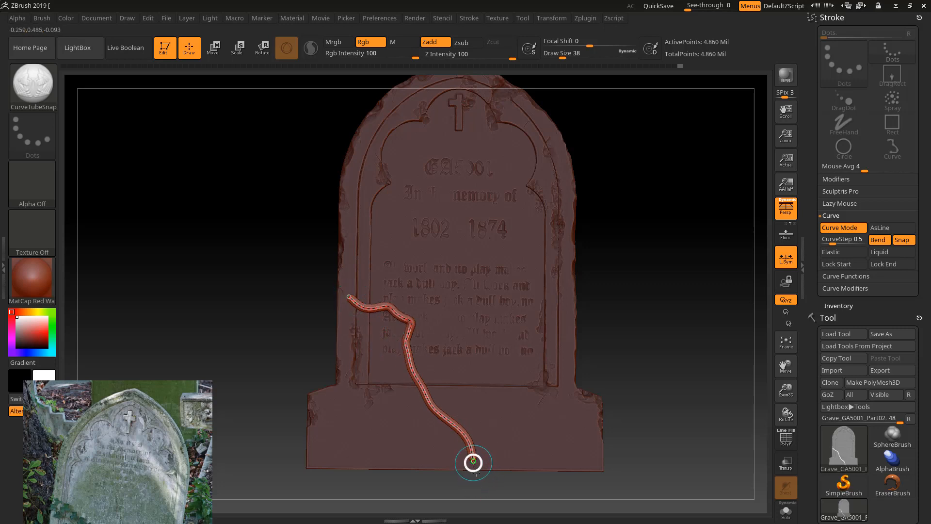
{"action": "left_click_drag", "start_coordinate": [474, 463], "coordinate": [477, 472]}
{"action": "key", "text": "bracketleft"}
{"action": "key", "text": "bracketleft"}
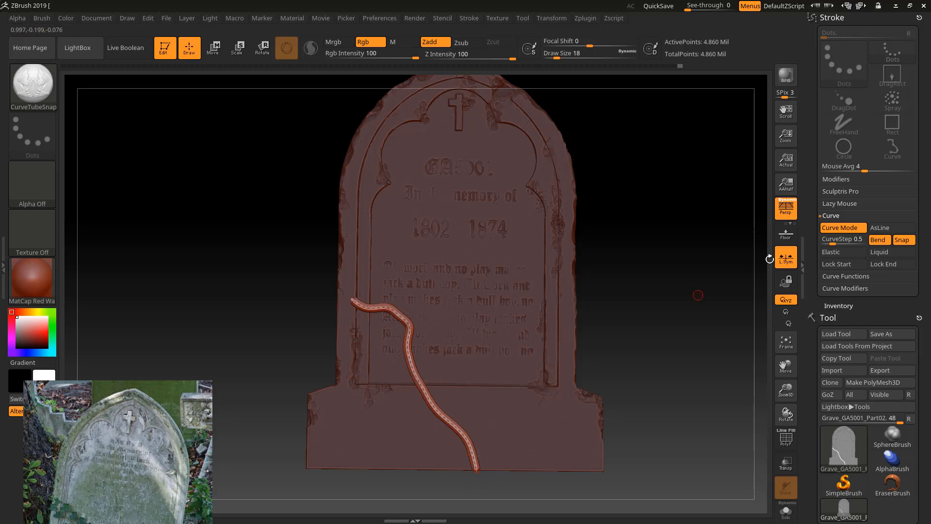
Step: Enable Lock Start for the curve and pull the tube's upper end outward toward the stone's left edge
{"action": "left_click", "coordinate": [851, 264]}
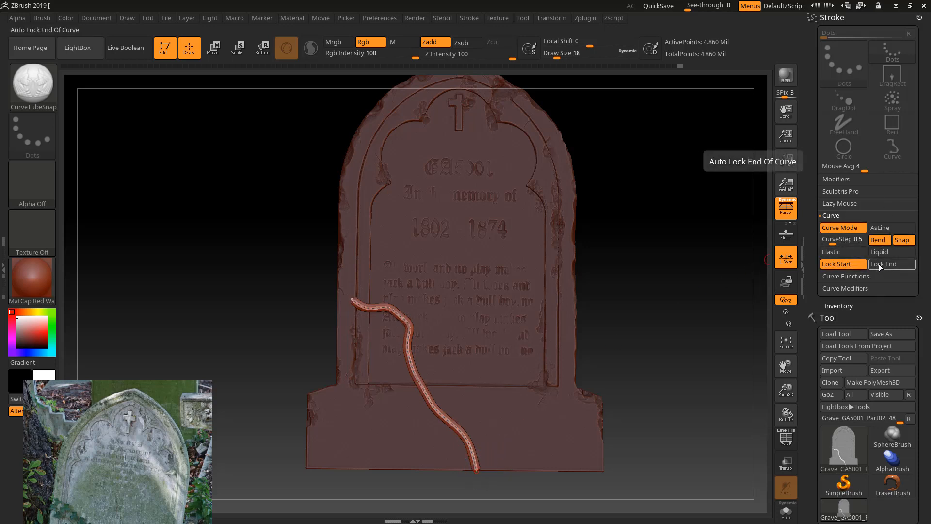
{"action": "key", "text": "bracketright"}
{"action": "key", "text": "bracketright"}
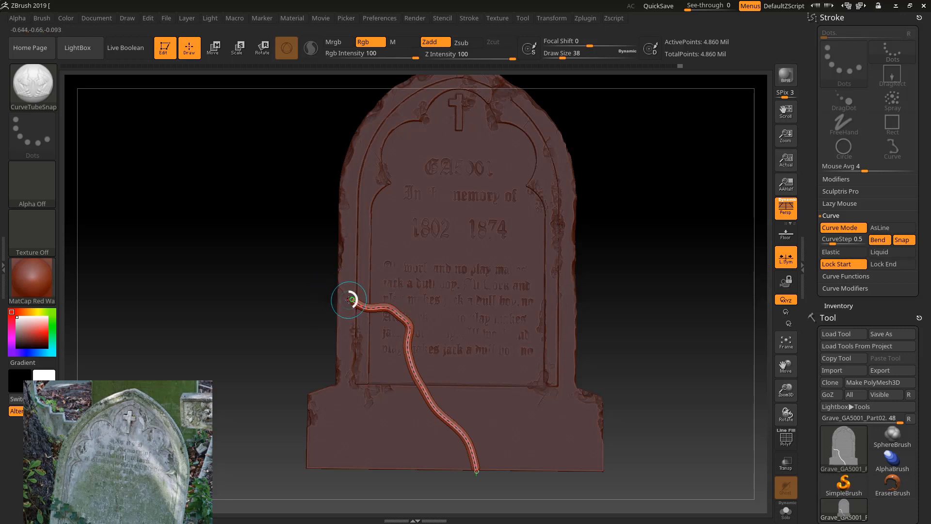
{"action": "left_click_drag", "start_coordinate": [350, 299], "coordinate": [314, 280]}
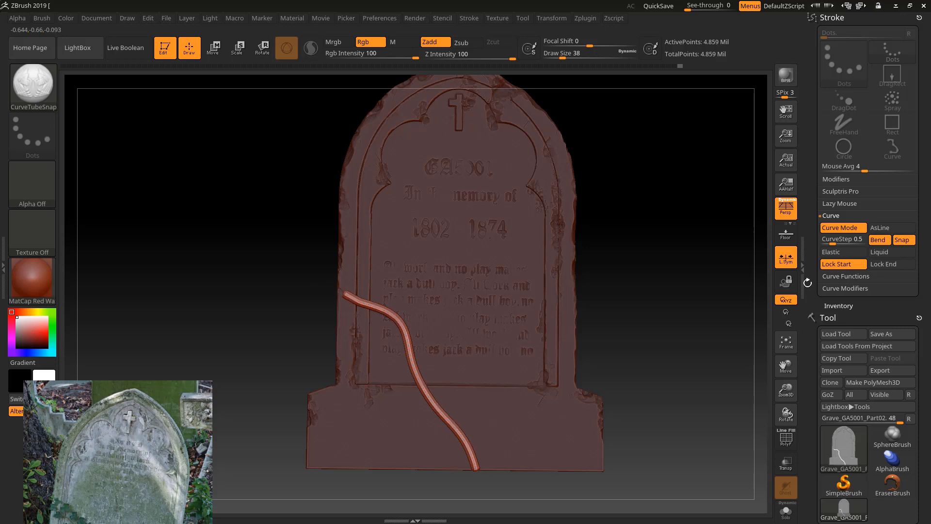
Step: Enable Lock End as well and reshape the middle of the tube, adding a kink beside the inscription
{"action": "left_click", "coordinate": [883, 264]}
{"action": "left_click_drag", "start_coordinate": [430, 331], "coordinate": [461, 437]}
{"action": "left_click_drag", "start_coordinate": [377, 328], "coordinate": [374, 328]}
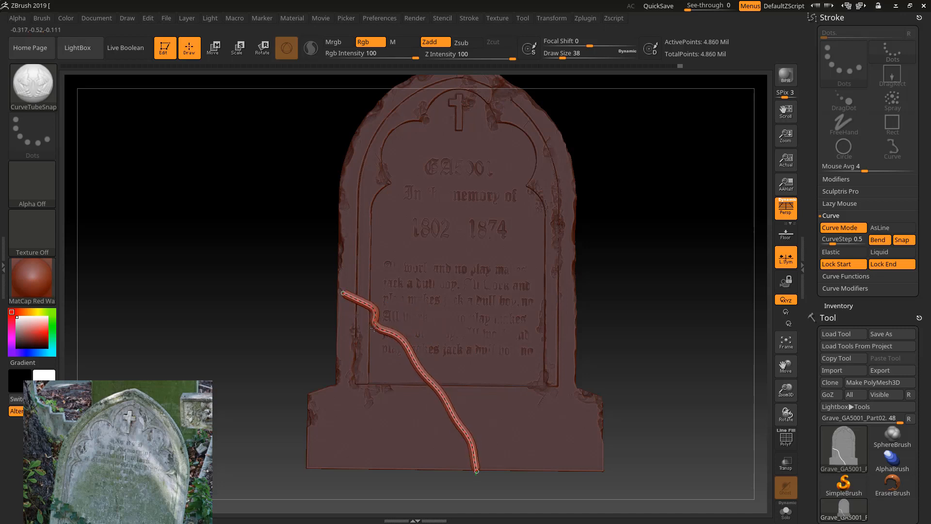
{"action": "left_click_drag", "start_coordinate": [467, 377], "coordinate": [468, 377]}
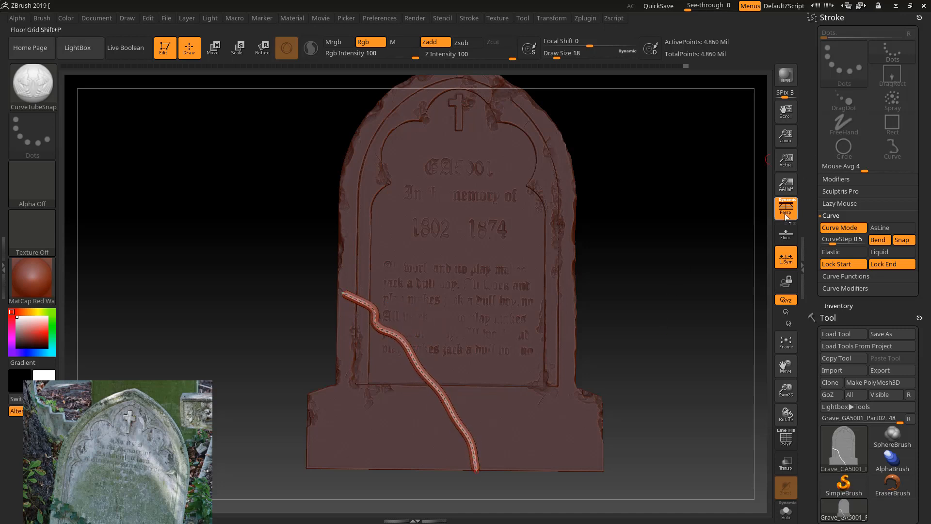
Step: Set the curve modifiers to Size instead of Intensity, shape the Curve Falloff with a peak at mid-length, and apply it to the tube
{"action": "left_click", "coordinate": [852, 289]}
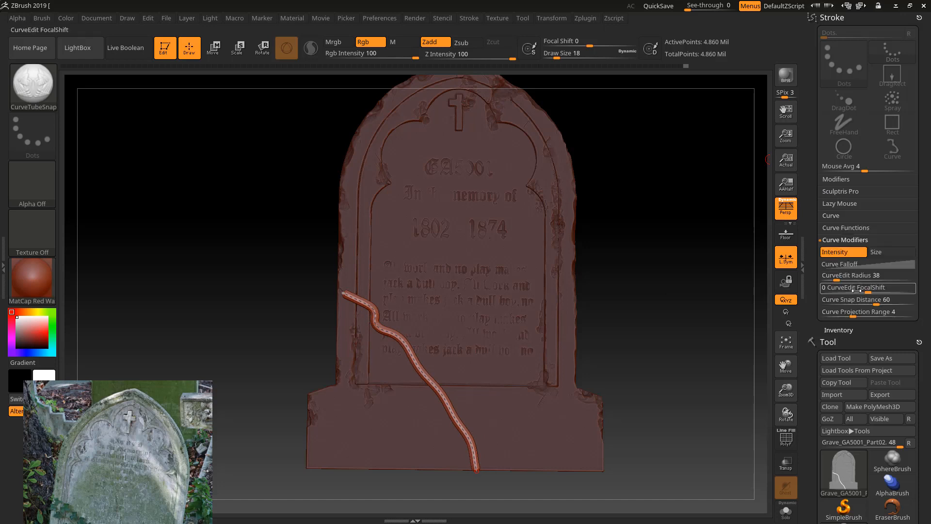
{"action": "left_click", "coordinate": [877, 252]}
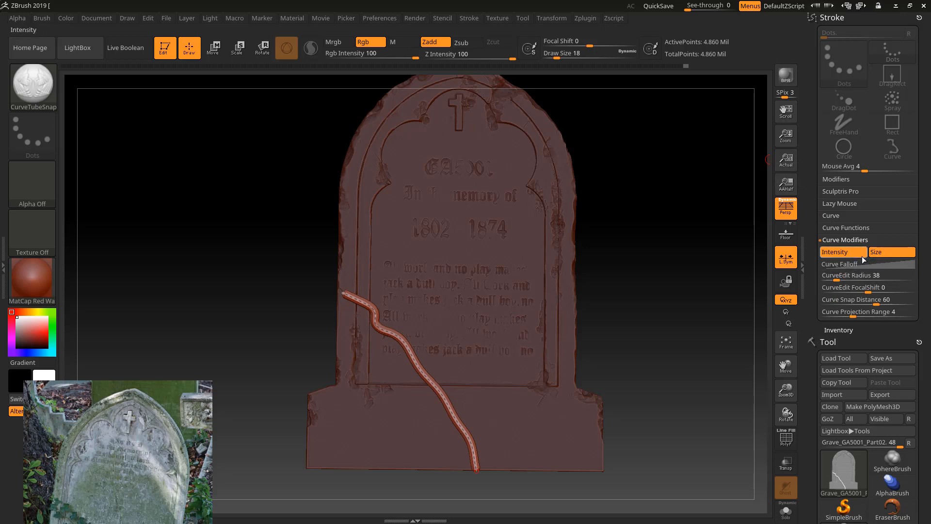
{"action": "left_click", "coordinate": [843, 251]}
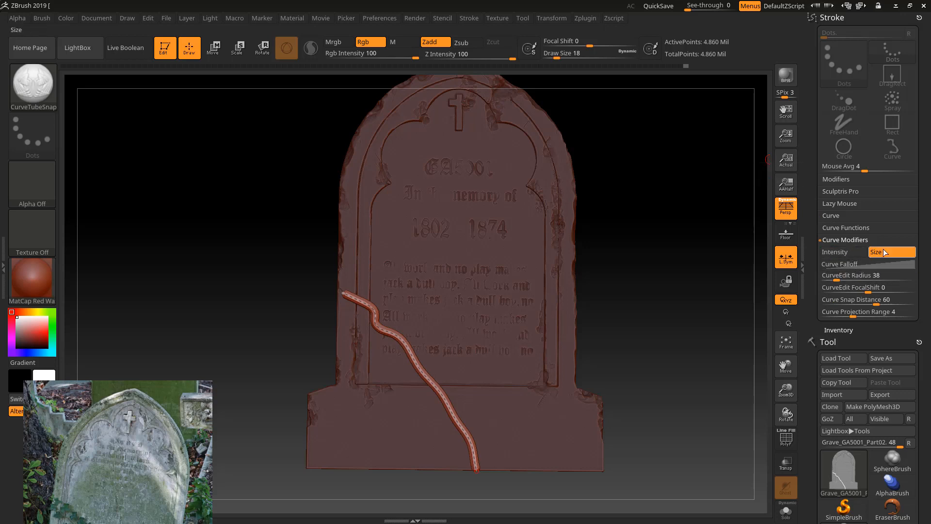
{"action": "left_click", "coordinate": [863, 264]}
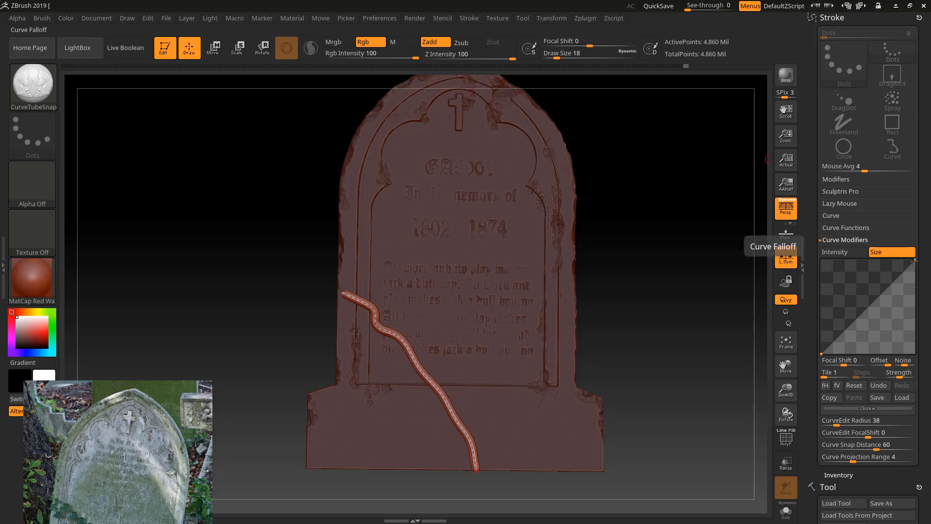
{"action": "mouse_move", "coordinate": [915, 260]}
{"action": "left_mouse_down"}
{"action": "mouse_move", "coordinate": [878, 371]}
{"action": "mouse_move", "coordinate": [865, 347]}
{"action": "mouse_move", "coordinate": [867, 279]}
{"action": "left_mouse_up"}
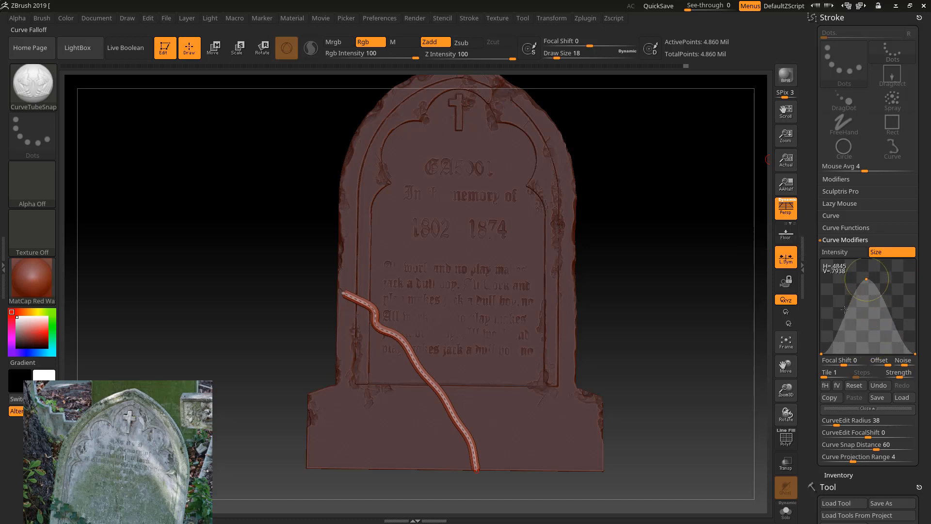
{"action": "left_click", "coordinate": [476, 470]}
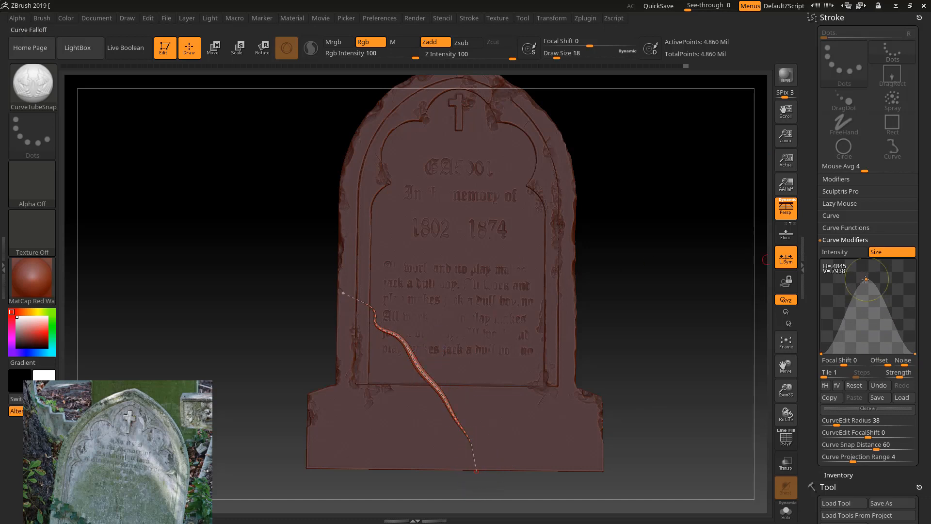
Step: Enlarge the tube to draw size 106 and reshape its Curve Falloff so it tapers from a thick base to a thin upper tip
{"action": "left_click_drag", "start_coordinate": [568, 55], "coordinate": [574, 55]}
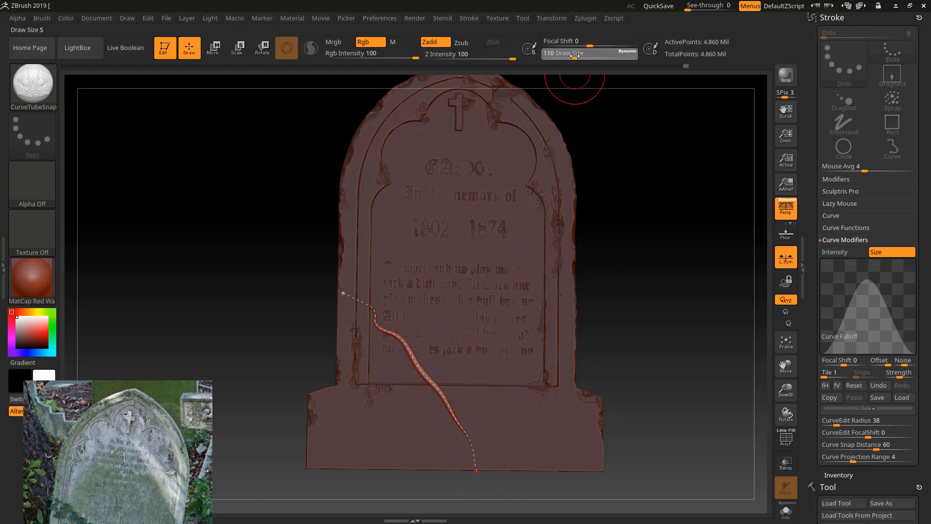
{"action": "left_click", "coordinate": [477, 470]}
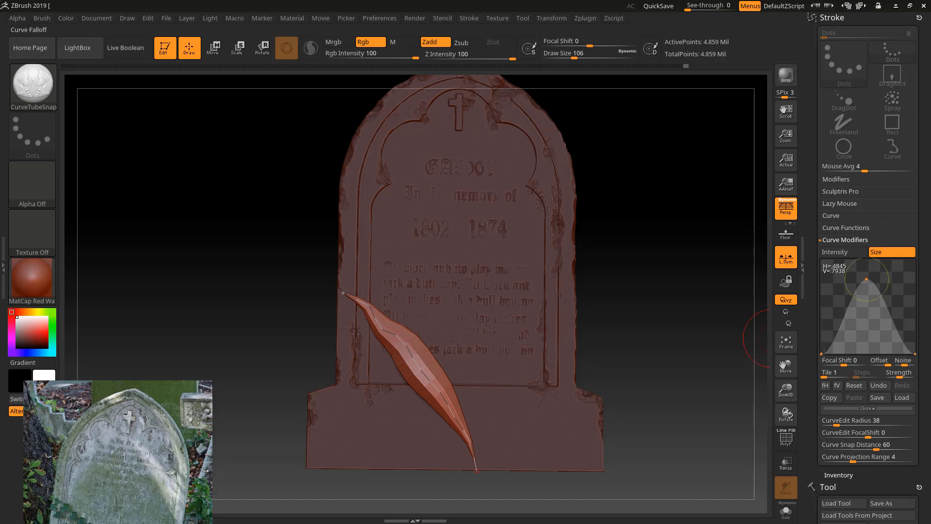
{"action": "left_click_drag", "start_coordinate": [821, 354], "coordinate": [898, 338]}
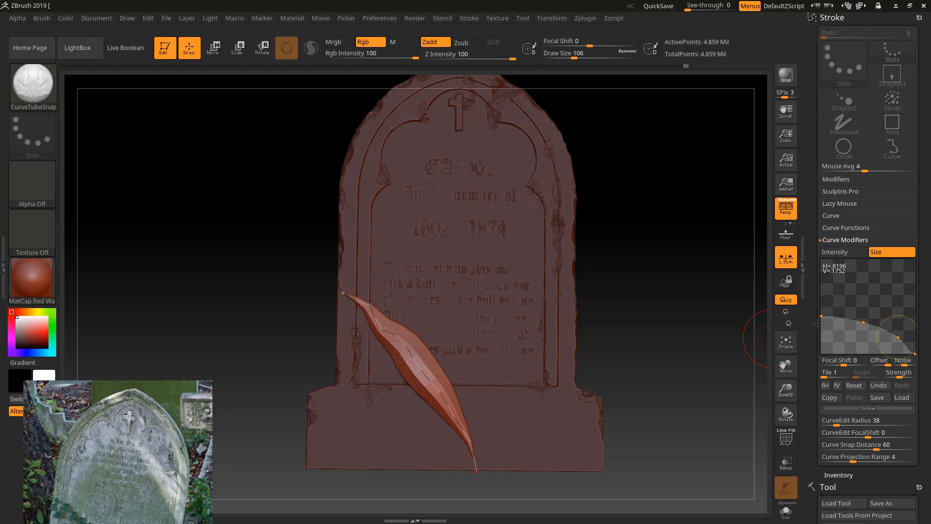
{"action": "left_click", "coordinate": [476, 471]}
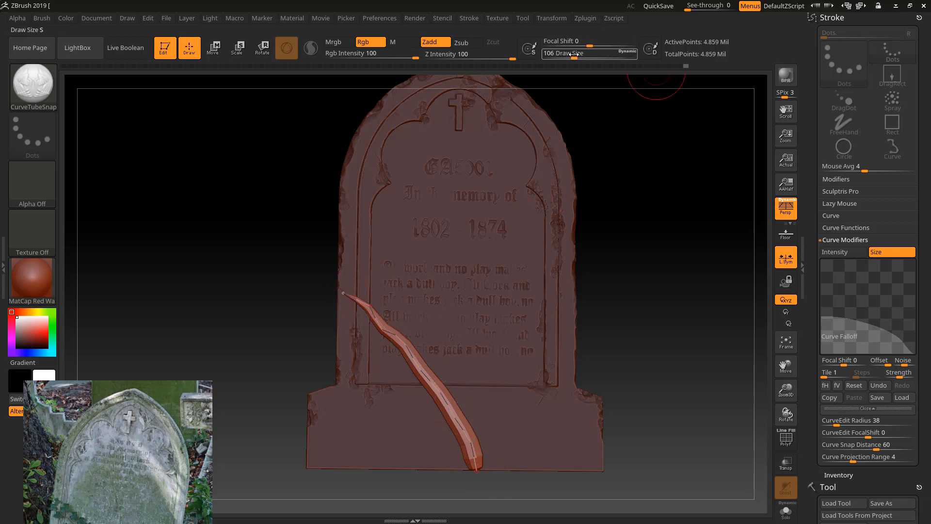
Step: Thin the stem to draw size 17, reapplying the size along its curve, and fine-tune the Curve Falloff taper
{"action": "left_click_drag", "start_coordinate": [570, 54], "coordinate": [562, 54]}
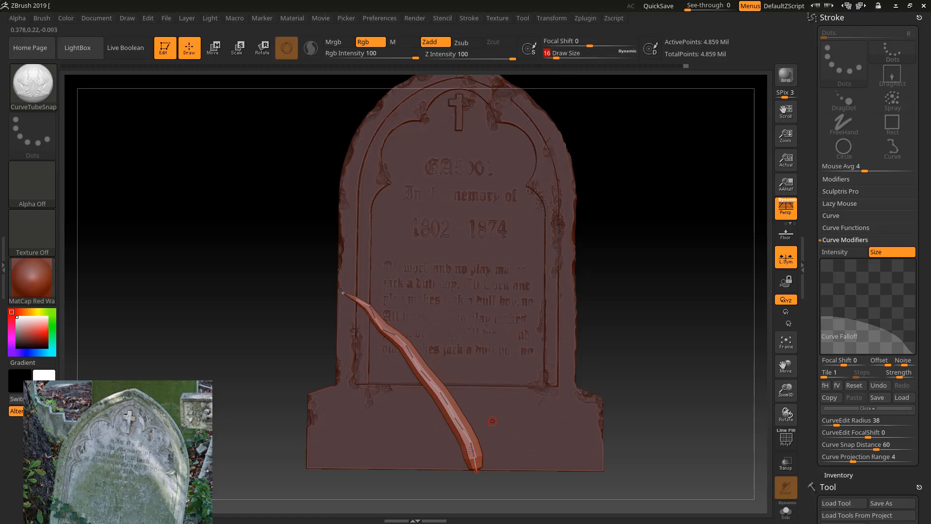
{"action": "left_click", "coordinate": [475, 469]}
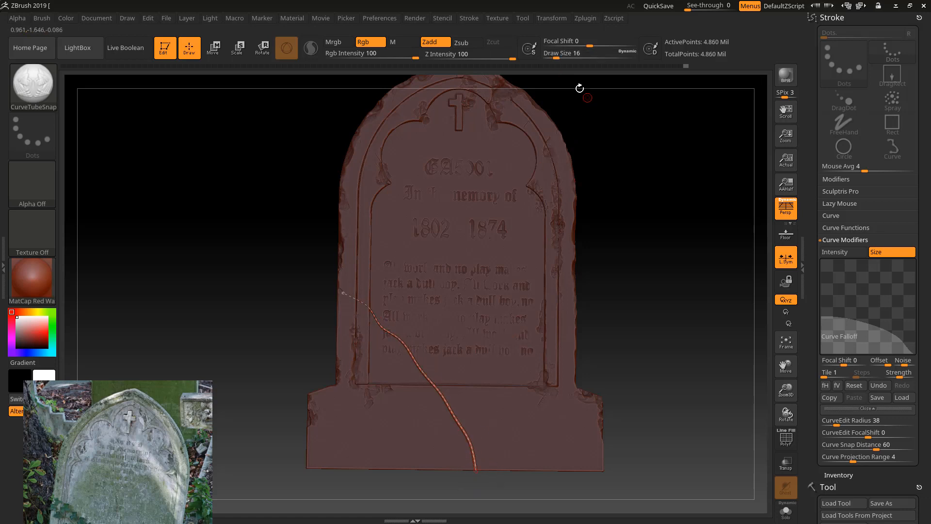
{"action": "left_click_drag", "start_coordinate": [559, 54], "coordinate": [562, 56]}
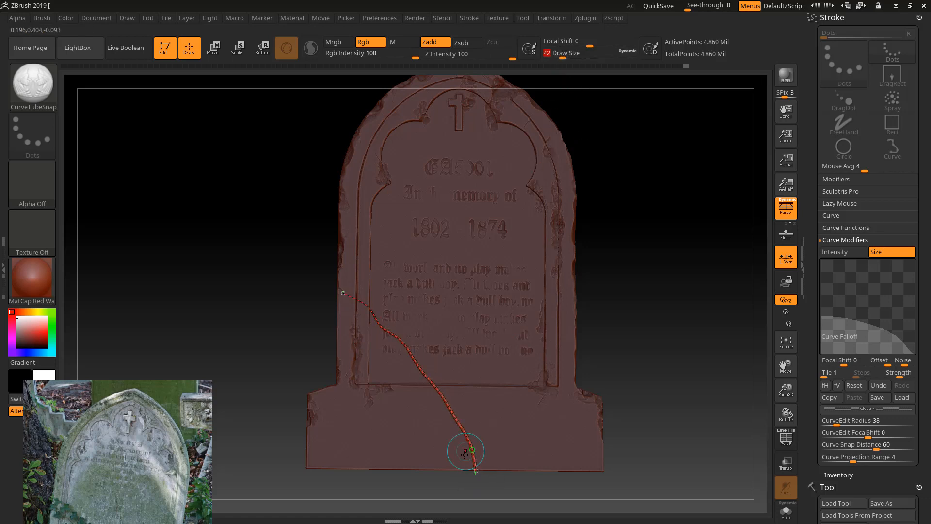
{"action": "left_click", "coordinate": [474, 470]}
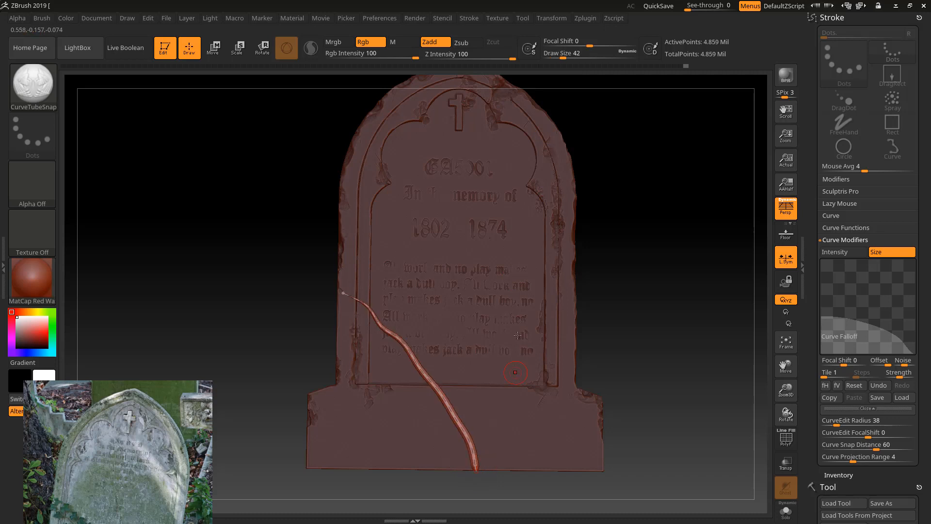
{"action": "left_click_drag", "start_coordinate": [562, 54], "coordinate": [555, 53]}
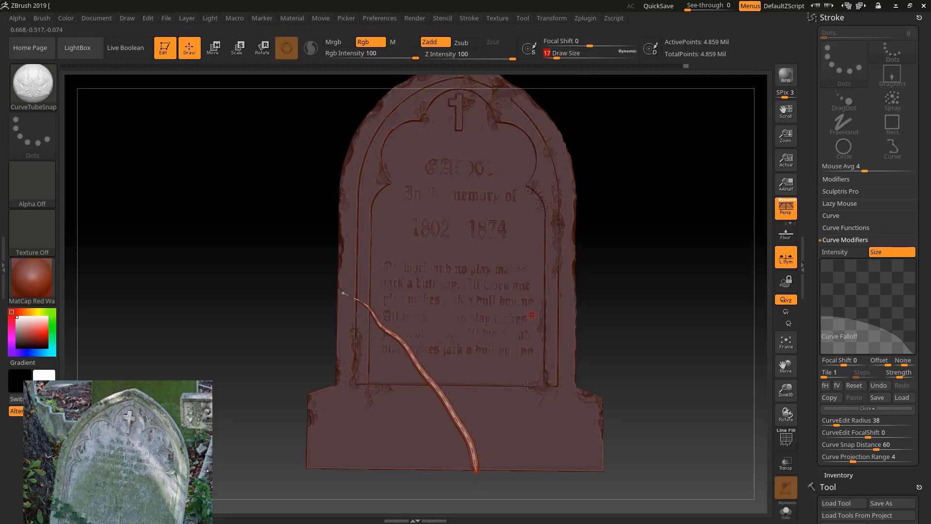
{"action": "left_click", "coordinate": [477, 471]}
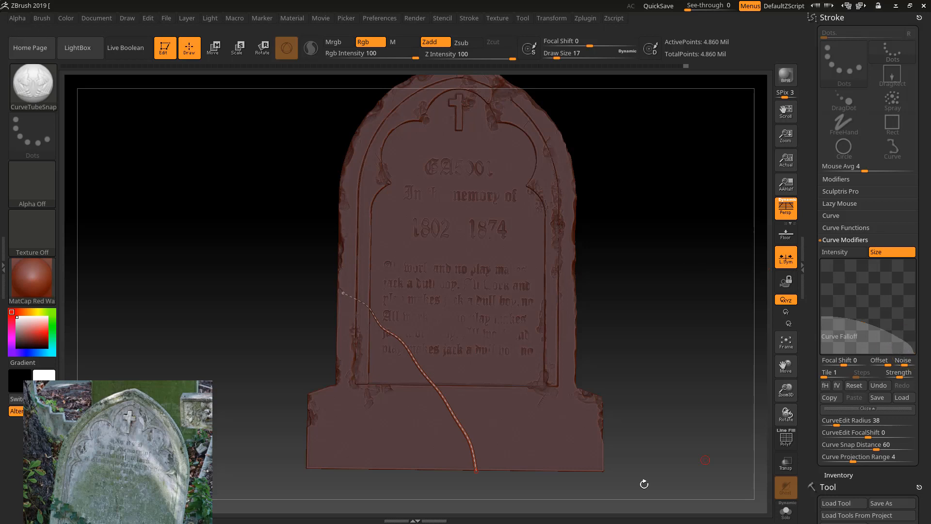
{"action": "left_click_drag", "start_coordinate": [870, 322], "coordinate": [881, 326]}
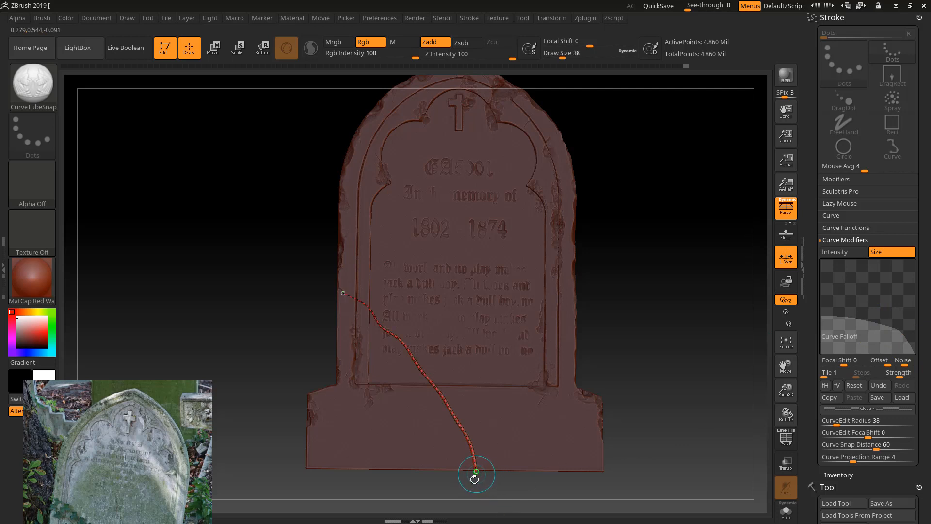
Step: Try to pull the stem's upper end around the stone's side edge toward the back, and undo the last pull
{"action": "mouse_move", "coordinate": [272, 327]}
{"action": "left_mouse_down"}
{"action": "mouse_move", "coordinate": [290, 335]}
{"action": "mouse_move", "coordinate": [296, 320]}
{"action": "mouse_move", "coordinate": [312, 327]}
{"action": "left_mouse_up"}
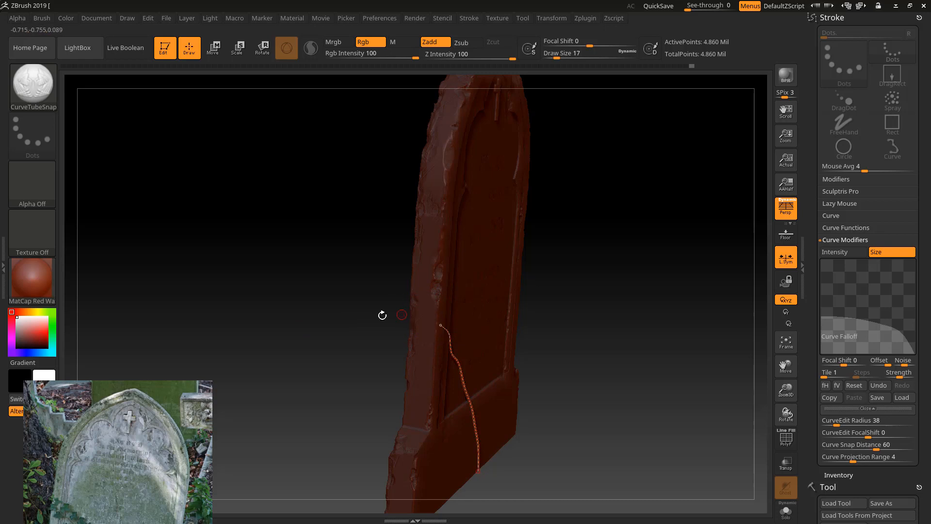
{"action": "left_click_drag", "start_coordinate": [380, 316], "coordinate": [387, 312]}
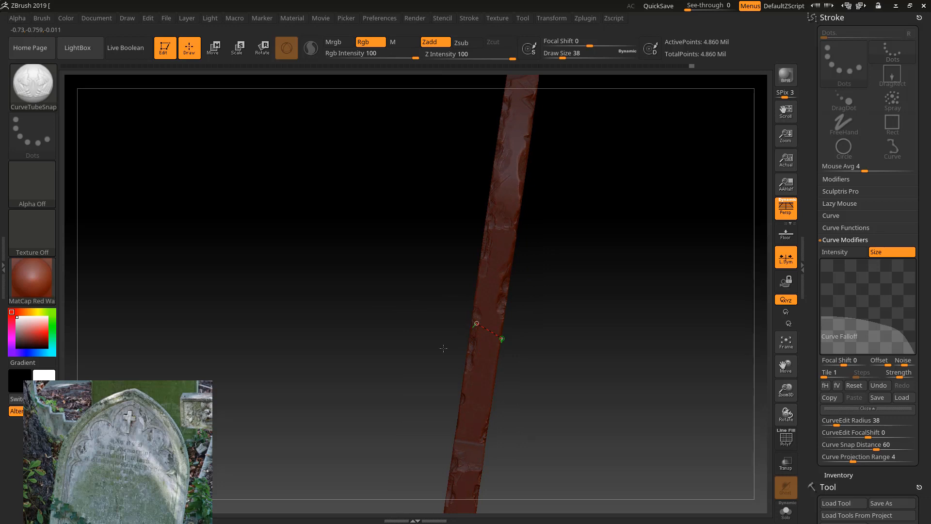
{"action": "left_click_drag", "start_coordinate": [430, 354], "coordinate": [452, 320]}
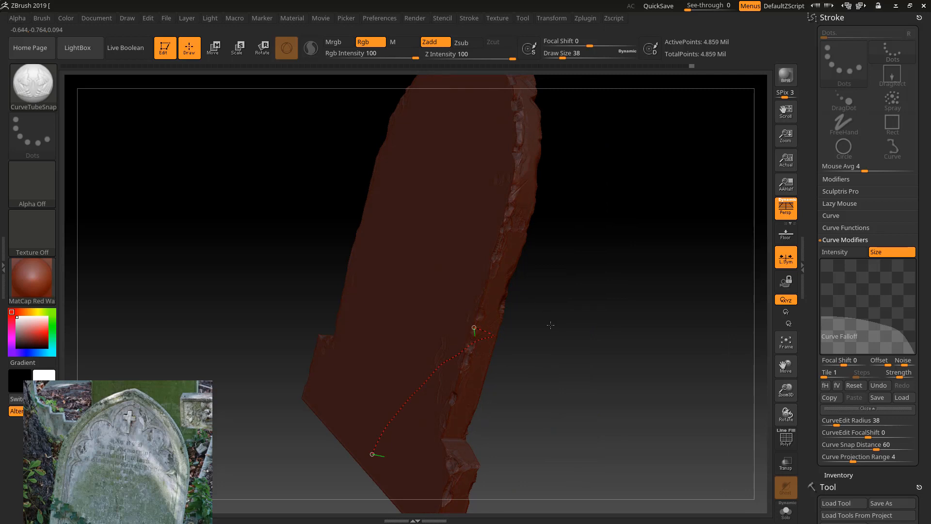
{"action": "mouse_move", "coordinate": [553, 333]}
{"action": "left_mouse_down"}
{"action": "mouse_move", "coordinate": [536, 327]}
{"action": "mouse_move", "coordinate": [543, 321]}
{"action": "left_mouse_up"}
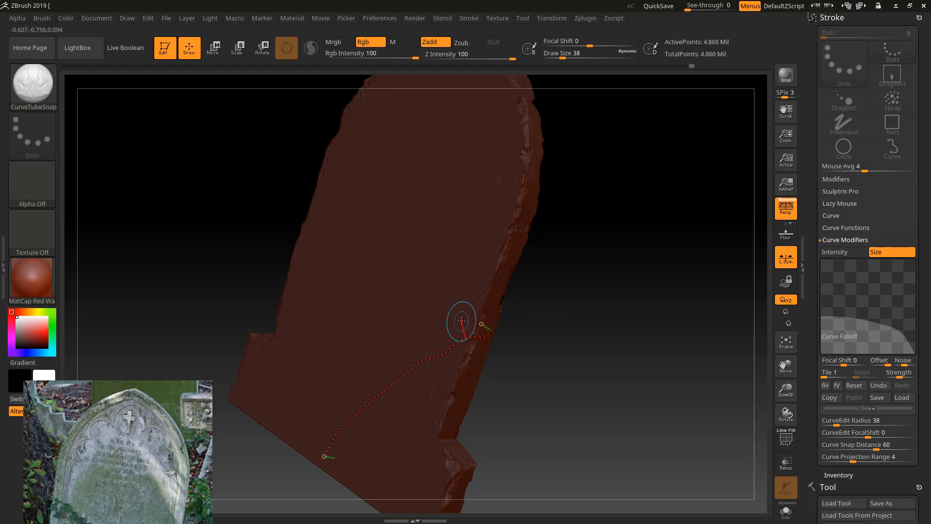
{"action": "left_click_drag", "start_coordinate": [465, 316], "coordinate": [441, 318]}
{"action": "mouse_move", "coordinate": [568, 344]}
{"action": "left_mouse_down"}
{"action": "mouse_move", "coordinate": [535, 327]}
{"action": "mouse_move", "coordinate": [411, 337]}
{"action": "mouse_move", "coordinate": [404, 359]}
{"action": "mouse_move", "coordinate": [433, 376]}
{"action": "left_mouse_up"}
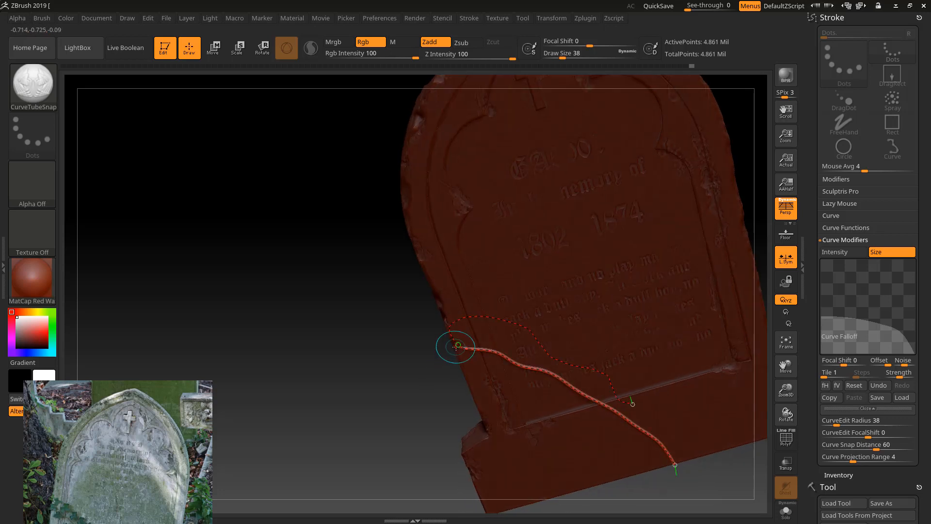
{"action": "left_click_drag", "start_coordinate": [456, 348], "coordinate": [454, 351]}
{"action": "key", "text": "ctrl+z"}
Step: Wrap the stem's thin end over the side edge and run it across the back of the stone
{"action": "left_click_drag", "start_coordinate": [419, 355], "coordinate": [468, 214]}
{"action": "left_click_drag", "start_coordinate": [445, 335], "coordinate": [421, 346]}
{"action": "left_click", "coordinate": [467, 297]}
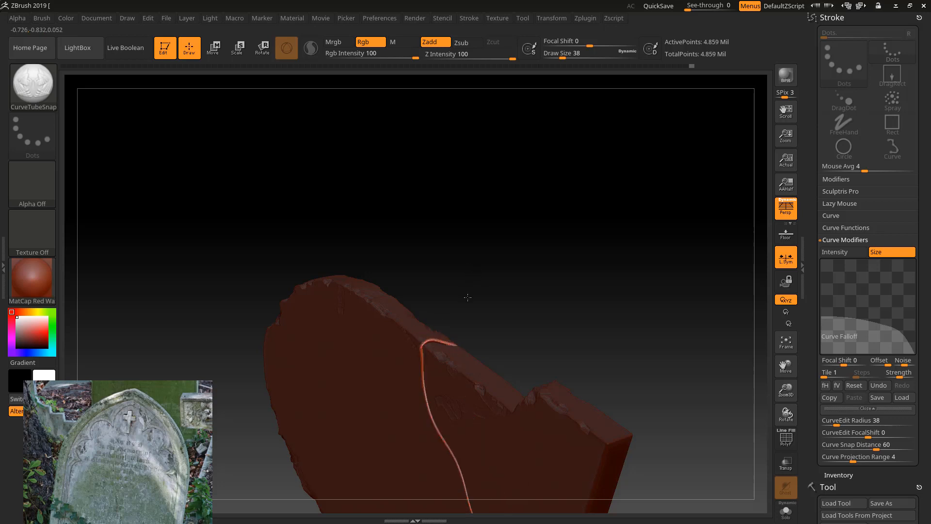
{"action": "left_click_drag", "start_coordinate": [466, 301], "coordinate": [466, 302]}
{"action": "key", "text": "ctrl"}
{"action": "key", "text": "ctrl+z"}
{"action": "mouse_move", "coordinate": [561, 229]}
{"action": "left_mouse_down"}
{"action": "mouse_move", "coordinate": [534, 252]}
{"action": "mouse_move", "coordinate": [505, 302]}
{"action": "left_mouse_up"}
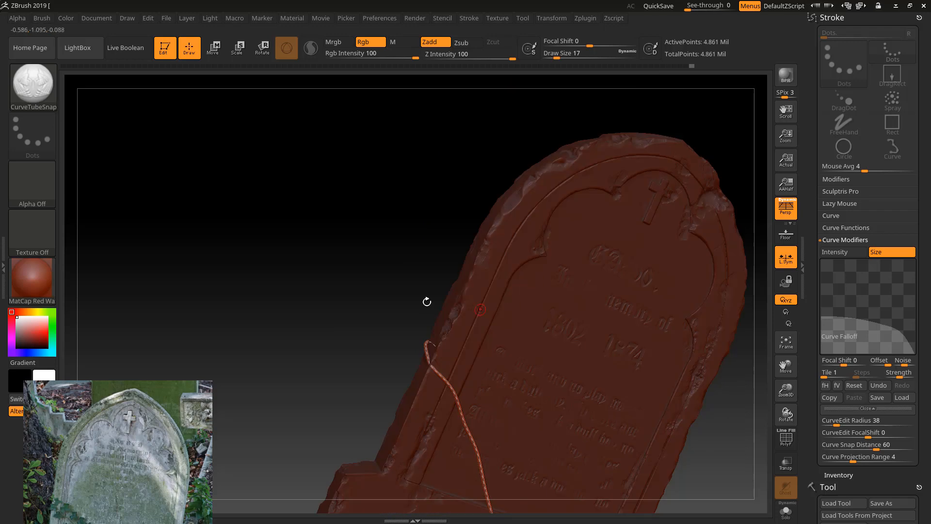
Step: Draw four more winding stems from the base up across the lower front, crossing the first and wrapping one onto the side edge
{"action": "left_click_drag", "start_coordinate": [426, 301], "coordinate": [387, 280], "text": "shift"}
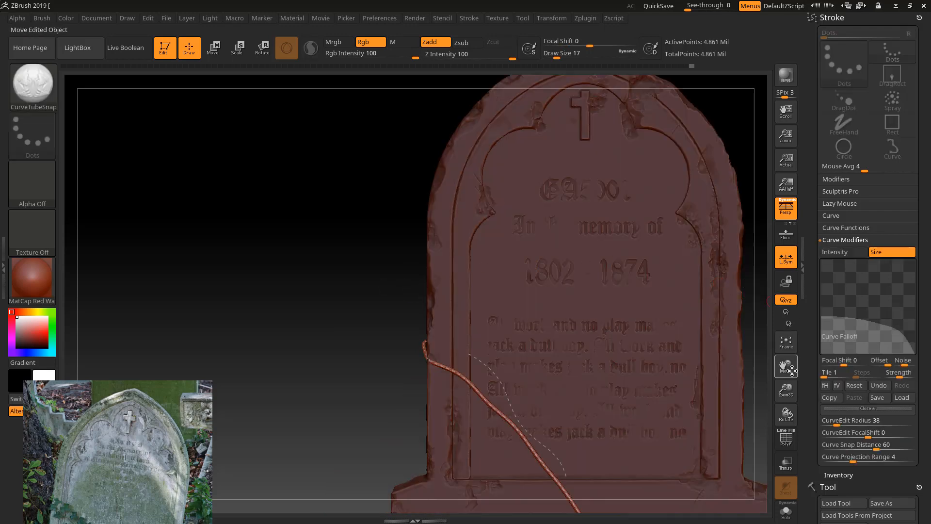
{"action": "mouse_move", "coordinate": [786, 365]}
{"action": "left_mouse_down"}
{"action": "mouse_move", "coordinate": [728, 294]}
{"action": "mouse_move", "coordinate": [689, 339]}
{"action": "left_mouse_up"}
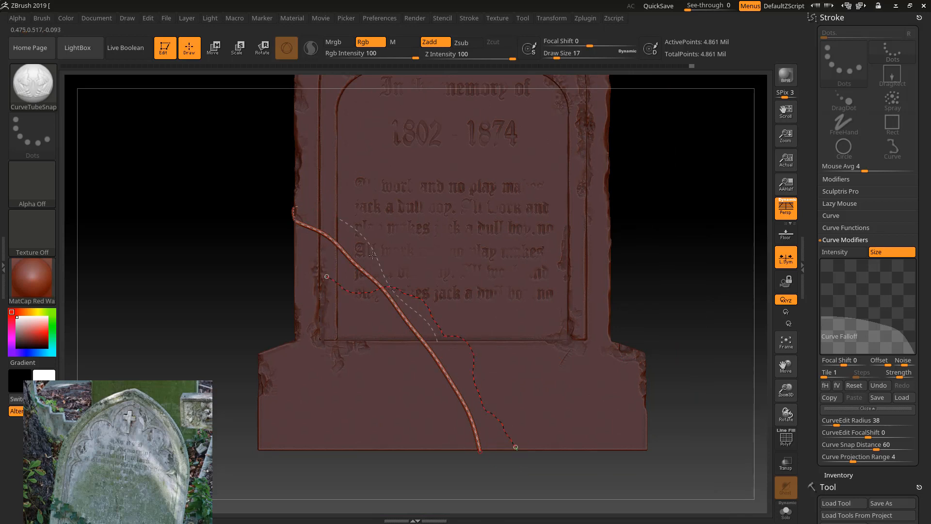
{"action": "left_click", "coordinate": [401, 276]}
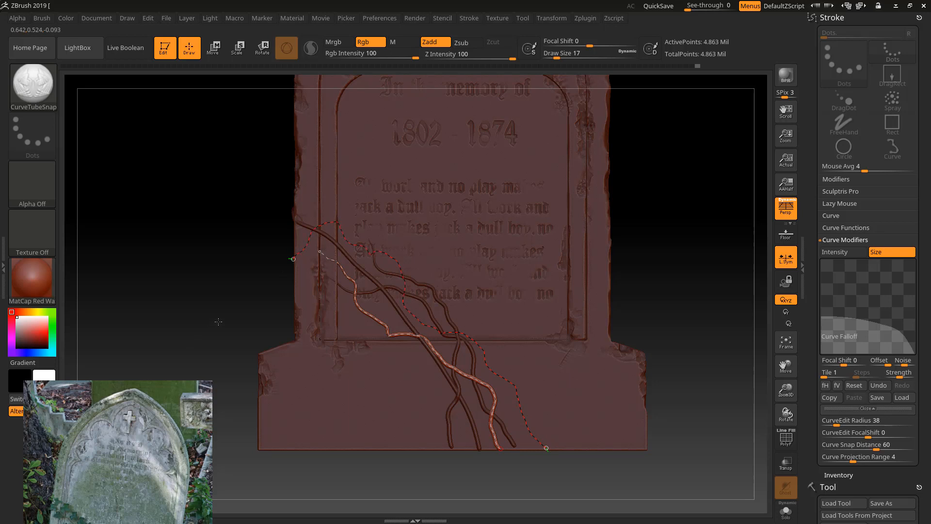
{"action": "mouse_move", "coordinate": [237, 296]}
{"action": "left_mouse_down"}
{"action": "mouse_move", "coordinate": [417, 257]}
{"action": "mouse_move", "coordinate": [416, 276]}
{"action": "left_mouse_up"}
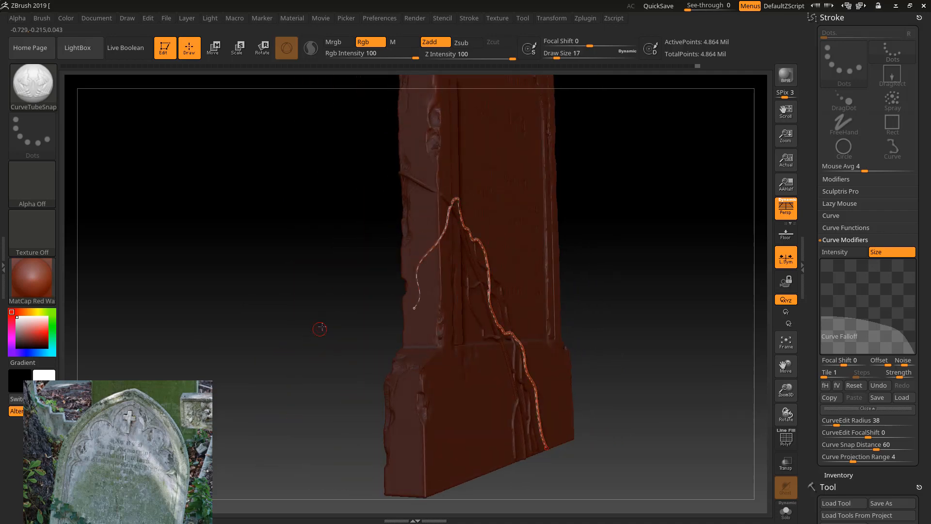
{"action": "left_click_drag", "start_coordinate": [323, 325], "coordinate": [267, 318]}
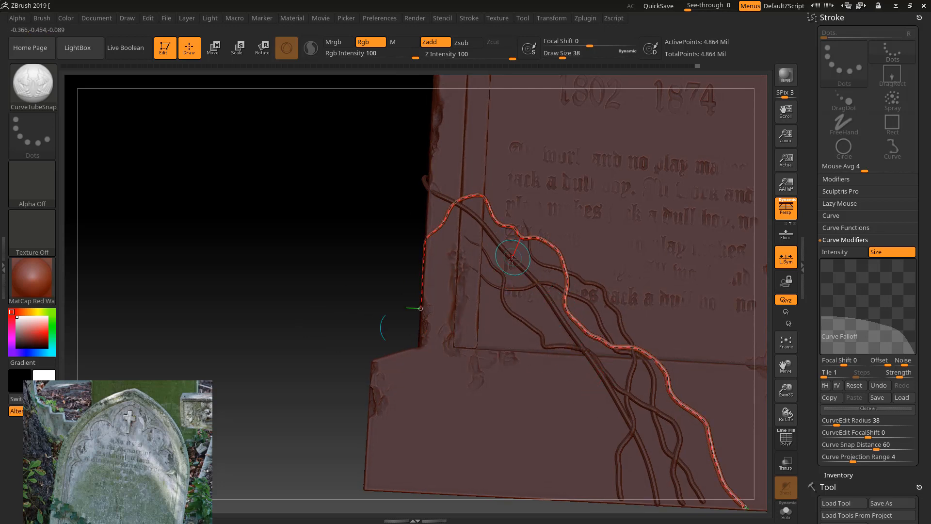
{"action": "left_click_drag", "start_coordinate": [322, 220], "coordinate": [326, 246]}
Step: Reduce the draw size to 12 and add short side twigs branching off the front stems, undoing the stray extension beyond the stone
{"action": "left_click_drag", "start_coordinate": [558, 57], "coordinate": [556, 55]}
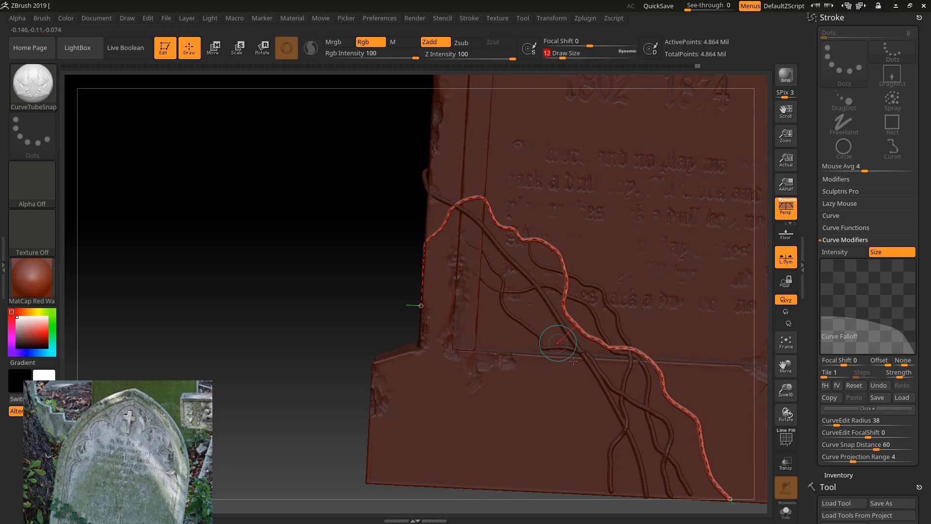
{"action": "left_click_drag", "start_coordinate": [613, 442], "coordinate": [583, 434]}
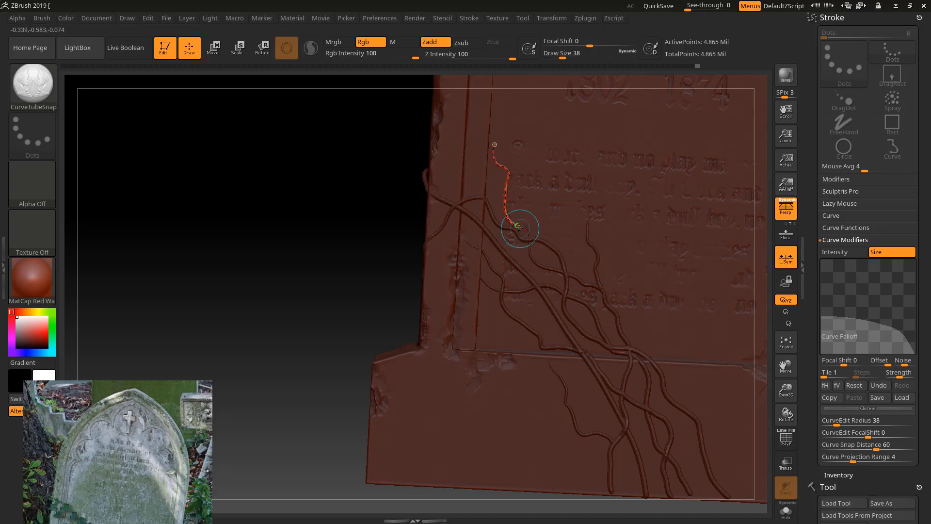
{"action": "left_click_drag", "start_coordinate": [513, 229], "coordinate": [509, 231]}
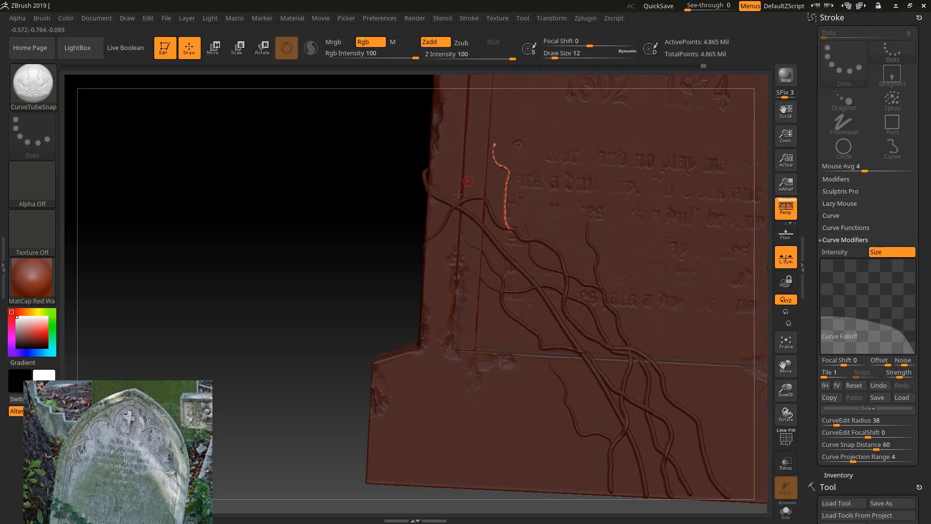
{"action": "left_click_drag", "start_coordinate": [355, 205], "coordinate": [388, 212]}
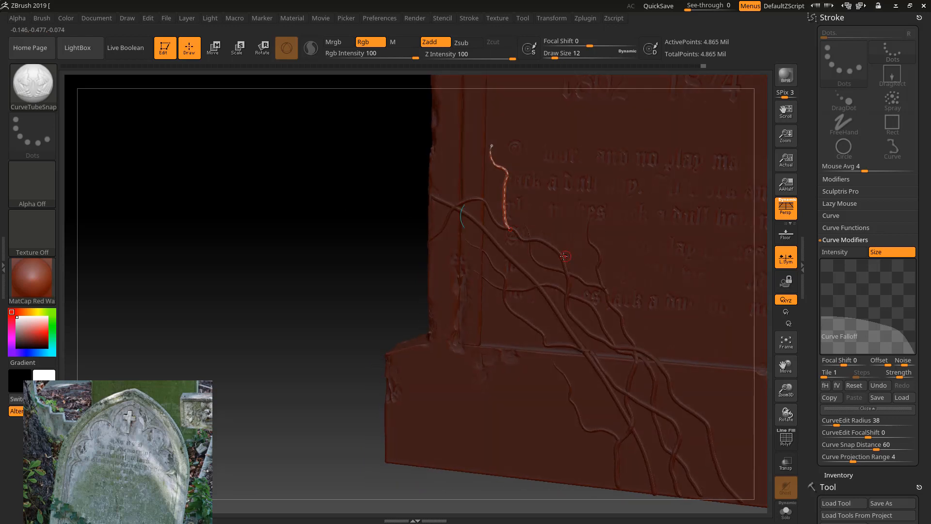
{"action": "left_click_drag", "start_coordinate": [565, 256], "coordinate": [563, 241]}
{"action": "left_click_drag", "start_coordinate": [568, 190], "coordinate": [566, 186]}
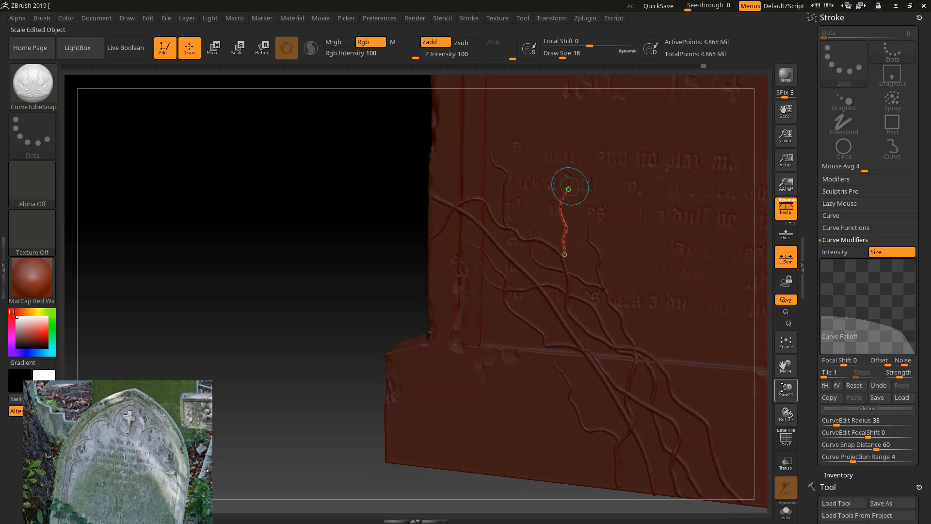
{"action": "mouse_move", "coordinate": [707, 421]}
{"action": "left_mouse_down"}
{"action": "mouse_move", "coordinate": [693, 333]}
{"action": "mouse_move", "coordinate": [649, 345]}
{"action": "mouse_move", "coordinate": [654, 306]}
{"action": "left_mouse_up"}
{"action": "left_click_drag", "start_coordinate": [527, 320], "coordinate": [479, 314]}
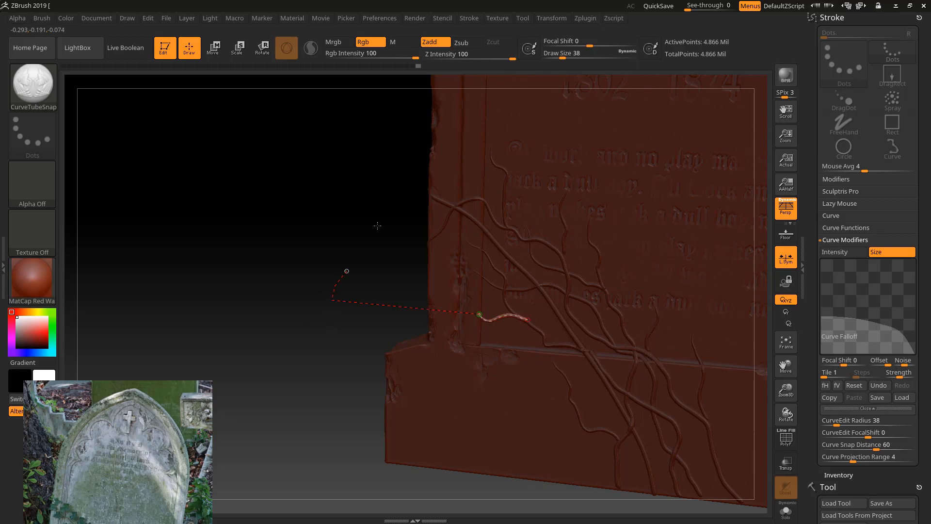
{"action": "left_click_drag", "start_coordinate": [365, 227], "coordinate": [364, 231]}
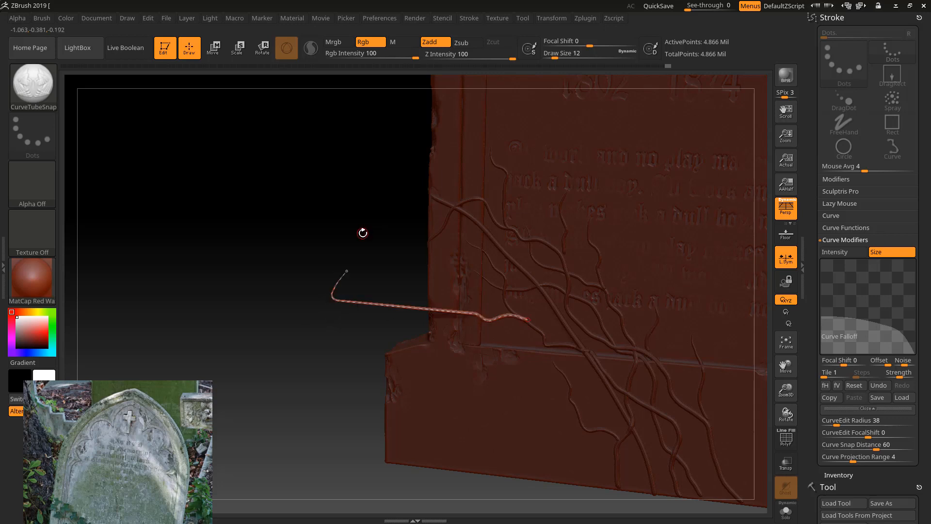
{"action": "key", "text": "ctrl+z"}
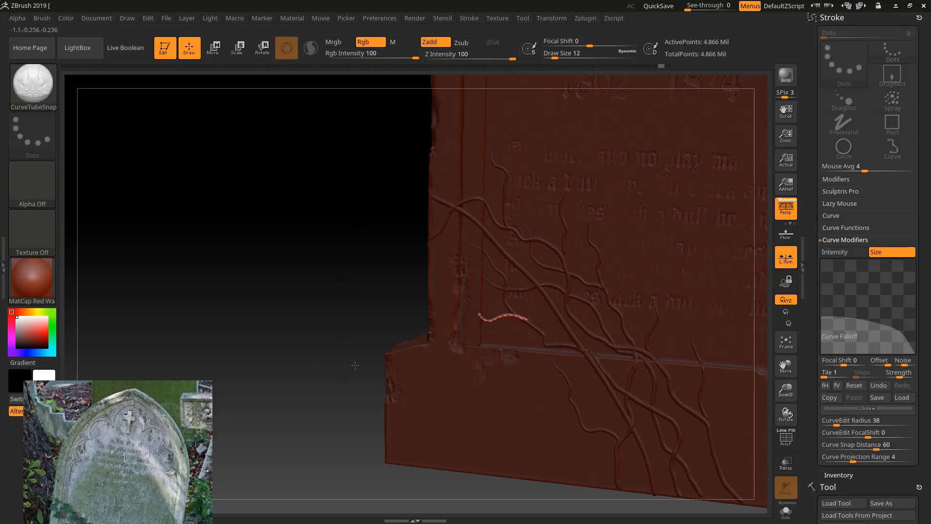
Step: Draw another thin winding stem from the base up through the existing stems on the stone's front
{"action": "left_click_drag", "start_coordinate": [355, 365], "coordinate": [363, 354], "text": "shift"}
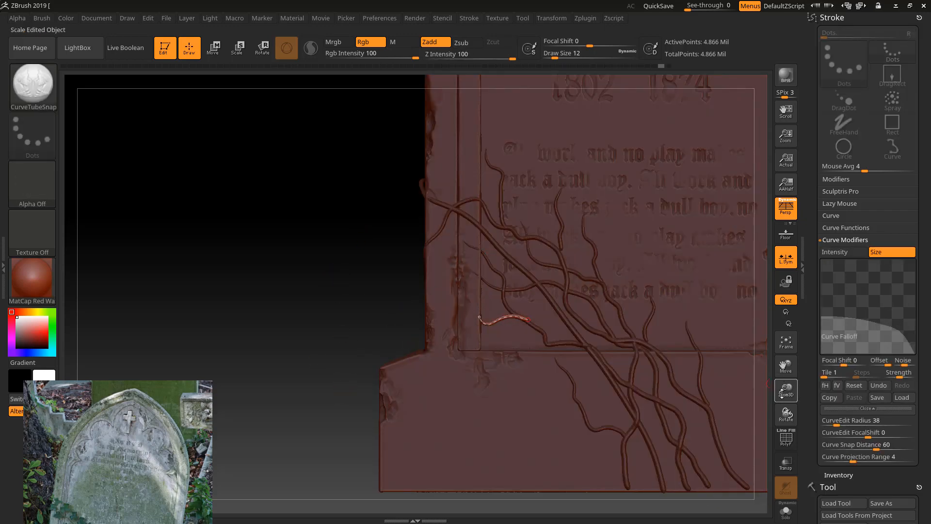
{"action": "left_click_drag", "start_coordinate": [782, 394], "coordinate": [718, 370]}
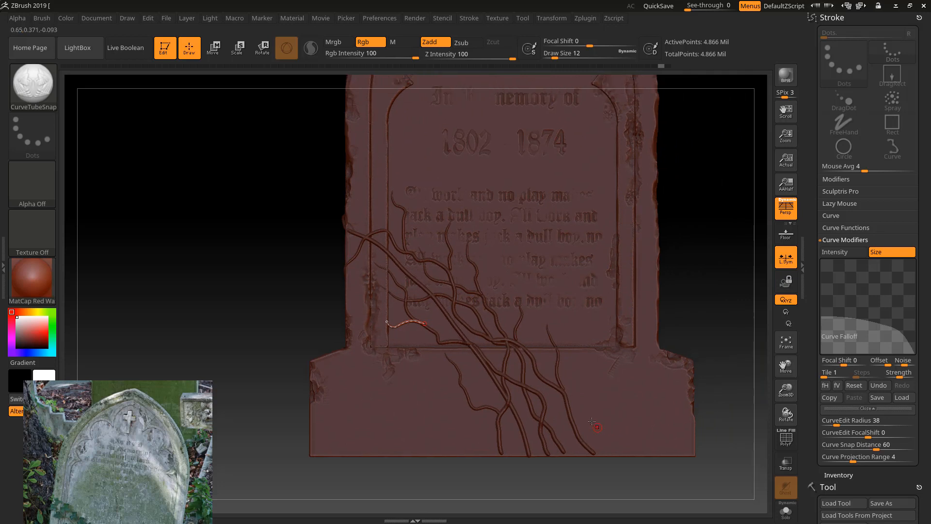
{"action": "mouse_move", "coordinate": [568, 453]}
{"action": "left_mouse_down"}
{"action": "mouse_move", "coordinate": [552, 382]}
{"action": "mouse_move", "coordinate": [520, 324]}
{"action": "left_mouse_up"}
{"action": "mouse_move", "coordinate": [490, 290]}
{"action": "left_mouse_down"}
{"action": "mouse_move", "coordinate": [462, 297]}
{"action": "mouse_move", "coordinate": [405, 273]}
{"action": "left_mouse_up"}
{"action": "left_click", "coordinate": [495, 297]}
Step: Draw four thin winding stems on the stone's back, rising from the base and crossing the wrapped stem, one reaching the side edge
{"action": "mouse_move", "coordinate": [255, 284]}
{"action": "left_mouse_down"}
{"action": "mouse_move", "coordinate": [304, 270]}
{"action": "mouse_move", "coordinate": [581, 302]}
{"action": "left_mouse_up"}
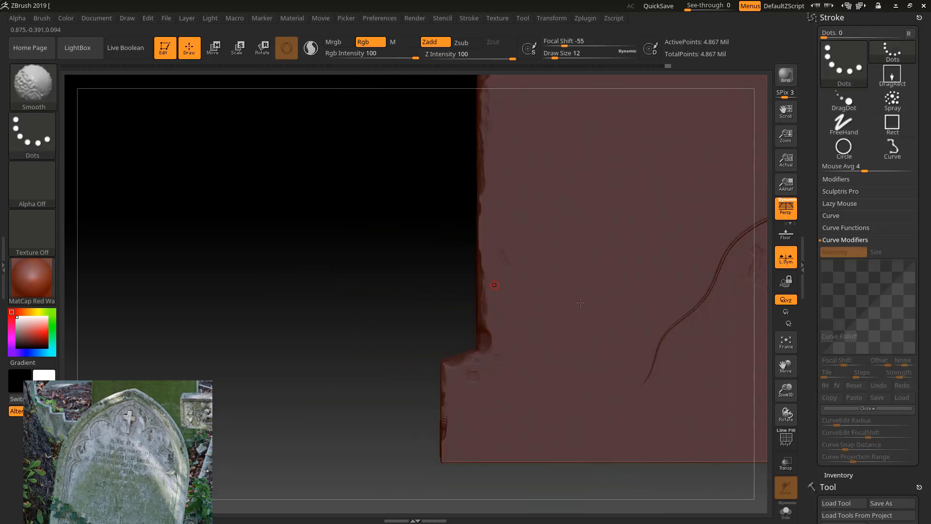
{"action": "mouse_move", "coordinate": [784, 366]}
{"action": "left_mouse_down"}
{"action": "mouse_move", "coordinate": [688, 364]}
{"action": "mouse_move", "coordinate": [530, 427]}
{"action": "left_mouse_up"}
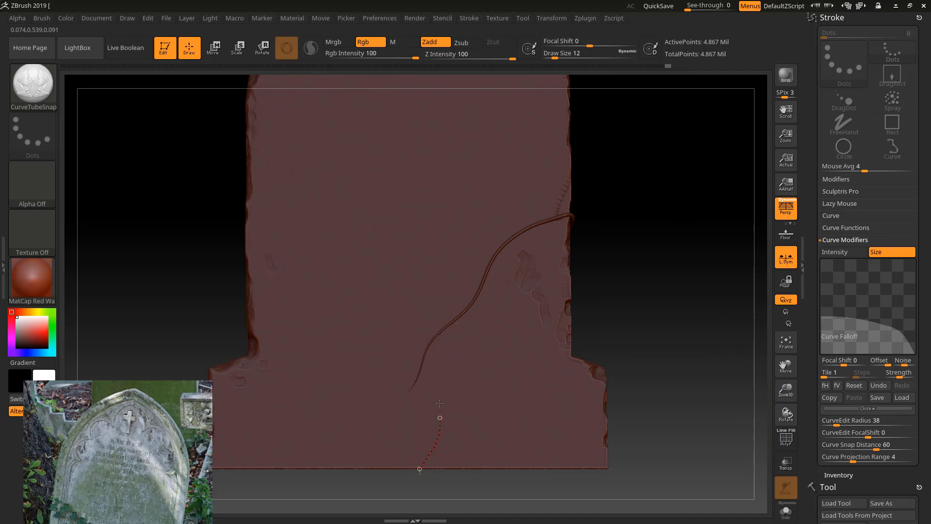
{"action": "left_click_drag", "start_coordinate": [520, 282], "coordinate": [550, 257]}
{"action": "left_click_drag", "start_coordinate": [550, 207], "coordinate": [587, 171]}
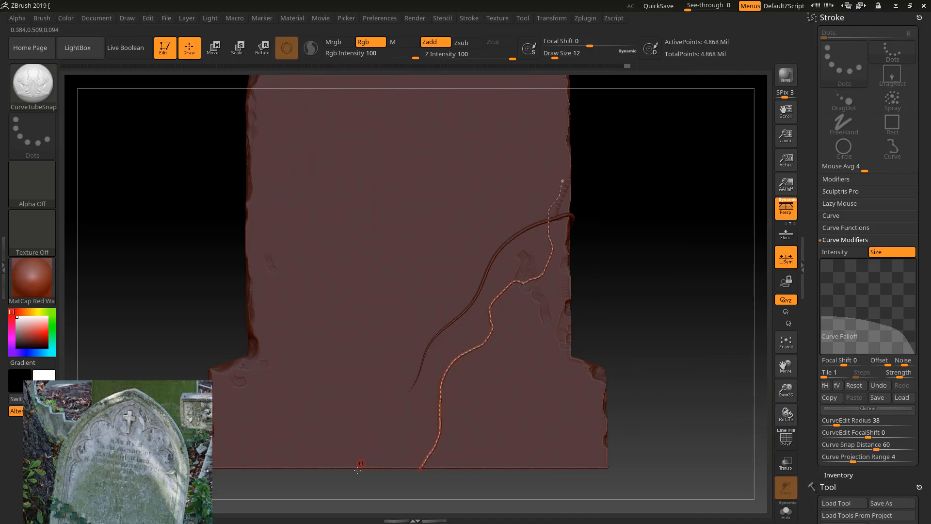
{"action": "left_click_drag", "start_coordinate": [432, 403], "coordinate": [450, 358]}
{"action": "left_click_drag", "start_coordinate": [451, 285], "coordinate": [516, 175]}
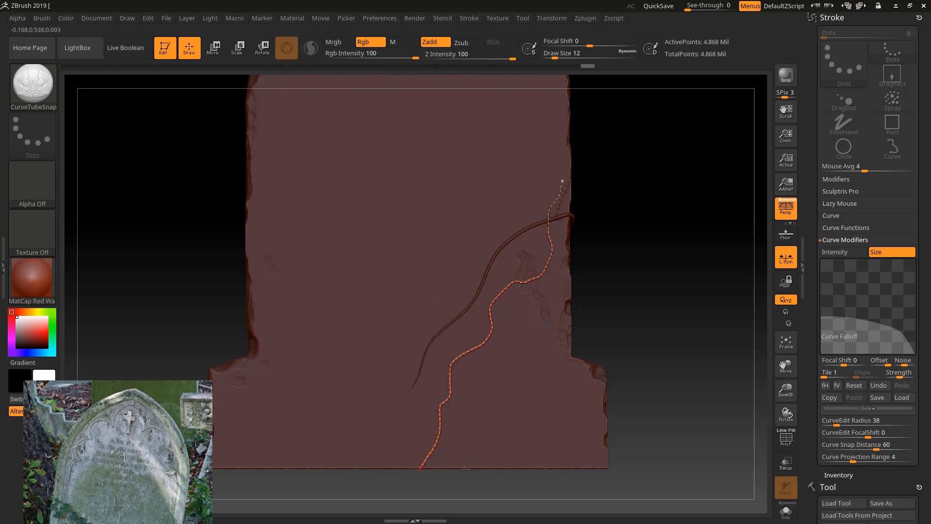
{"action": "left_click_drag", "start_coordinate": [435, 405], "coordinate": [424, 271]}
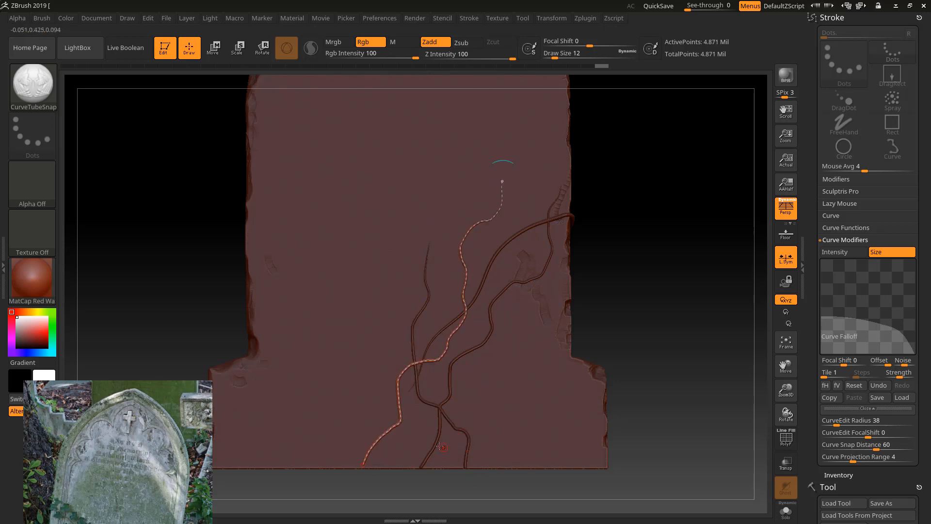
{"action": "left_click_drag", "start_coordinate": [402, 468], "coordinate": [422, 439]}
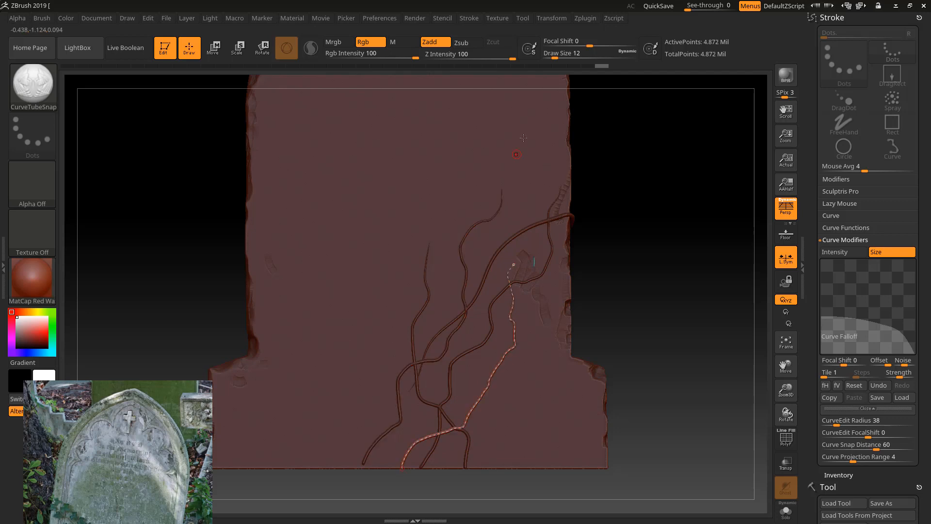
Step: Set the draw size to 23 and draw a thicker winding stem from the base up the stone's back, crossing the thin stems
{"action": "left_click_drag", "start_coordinate": [553, 55], "coordinate": [561, 55]}
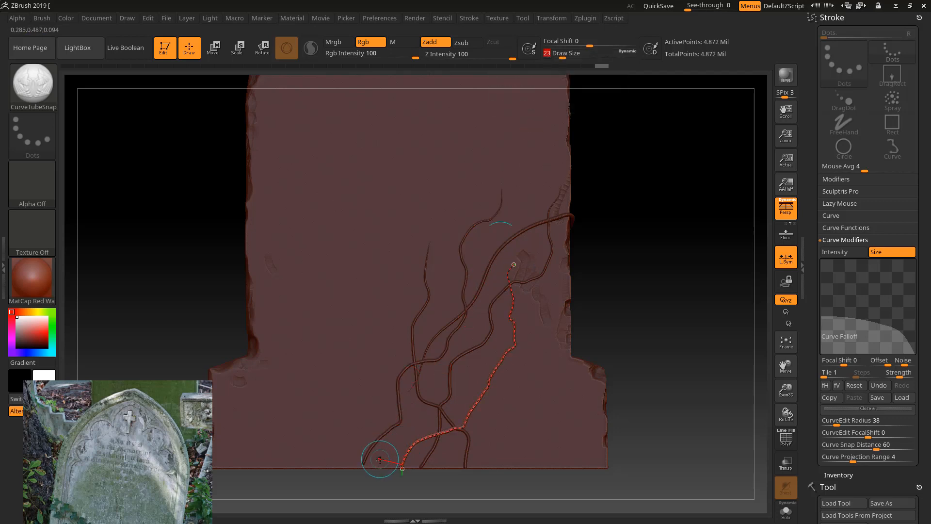
{"action": "left_click_drag", "start_coordinate": [342, 467], "coordinate": [413, 430]}
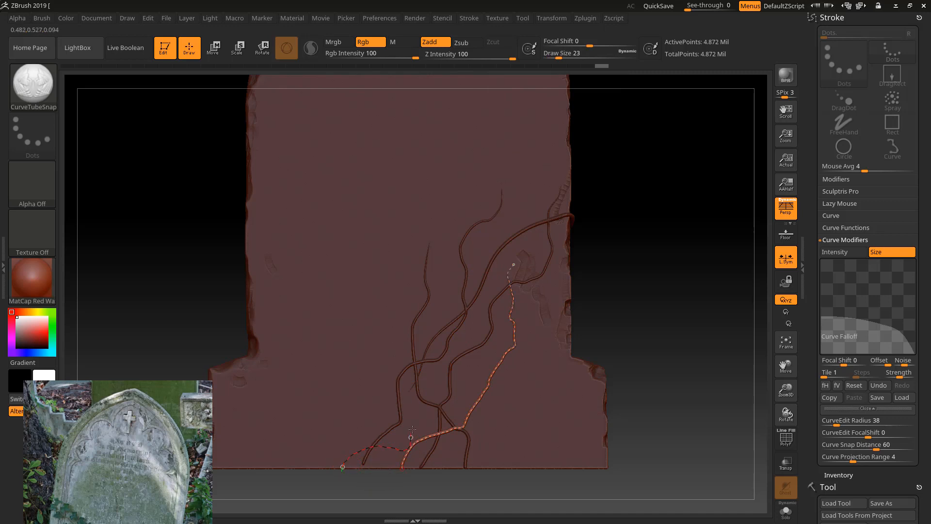
{"action": "left_click_drag", "start_coordinate": [463, 309], "coordinate": [466, 251]}
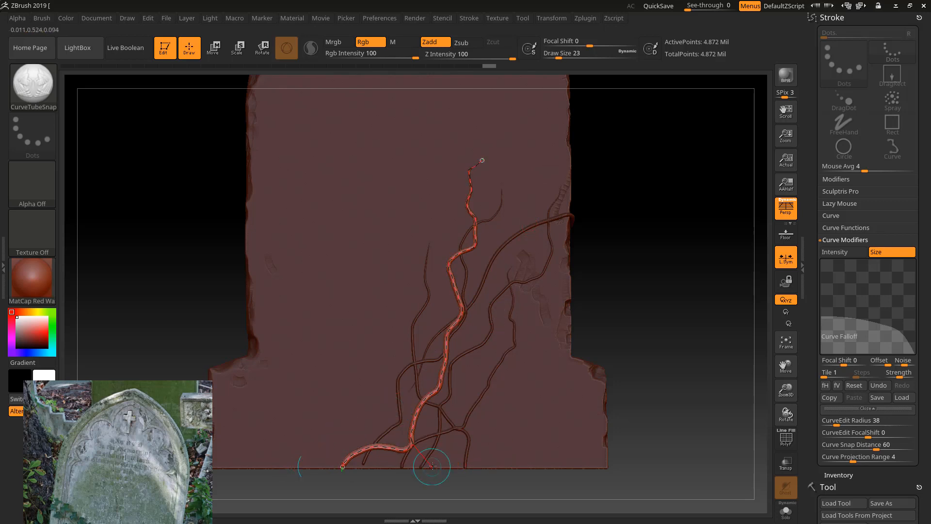
Step: Draw another stem from the base diagonally across the lower back, extend it up the side face and bend it smoothly around the edge
{"action": "left_click_drag", "start_coordinate": [447, 467], "coordinate": [470, 391]}
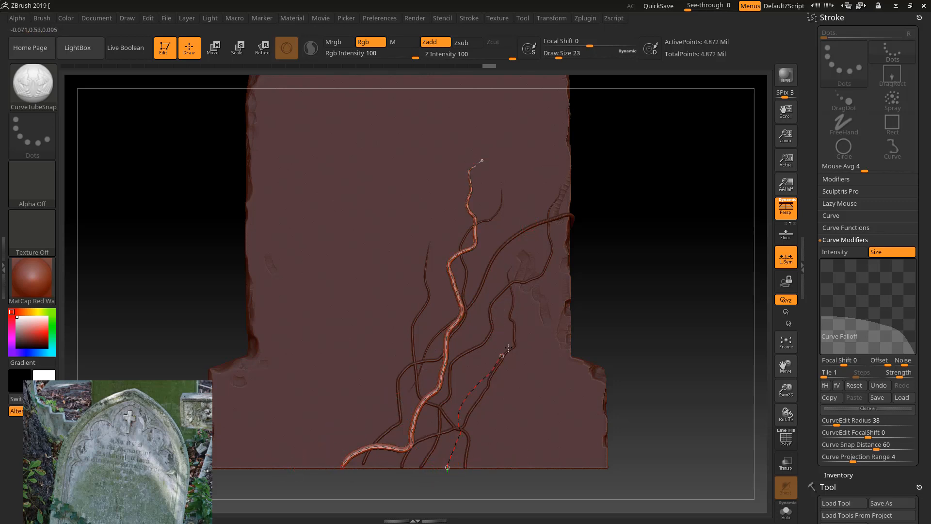
{"action": "mouse_move", "coordinate": [508, 348]}
{"action": "left_mouse_down"}
{"action": "mouse_move", "coordinate": [602, 266]}
{"action": "mouse_move", "coordinate": [623, 270]}
{"action": "mouse_move", "coordinate": [611, 271]}
{"action": "left_mouse_up"}
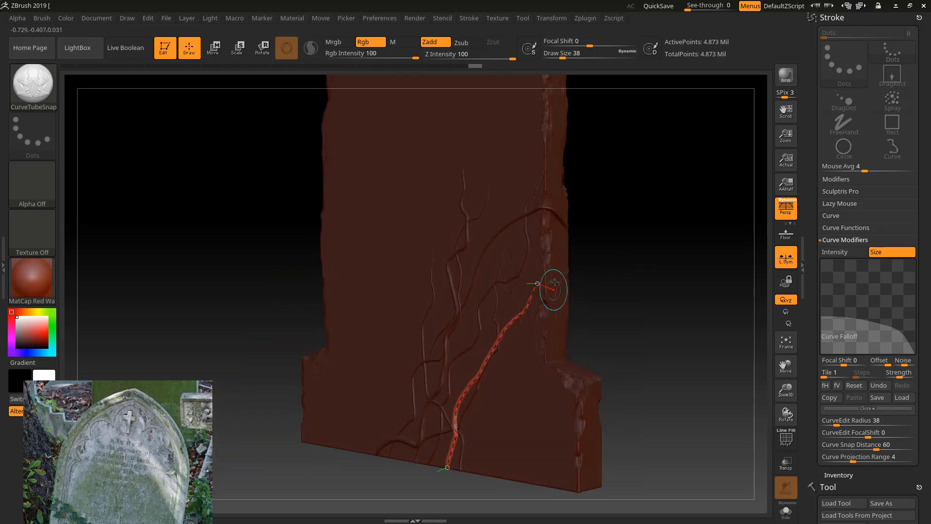
{"action": "mouse_move", "coordinate": [551, 274]}
{"action": "left_mouse_down"}
{"action": "mouse_move", "coordinate": [562, 259]}
{"action": "mouse_move", "coordinate": [563, 203]}
{"action": "left_mouse_up"}
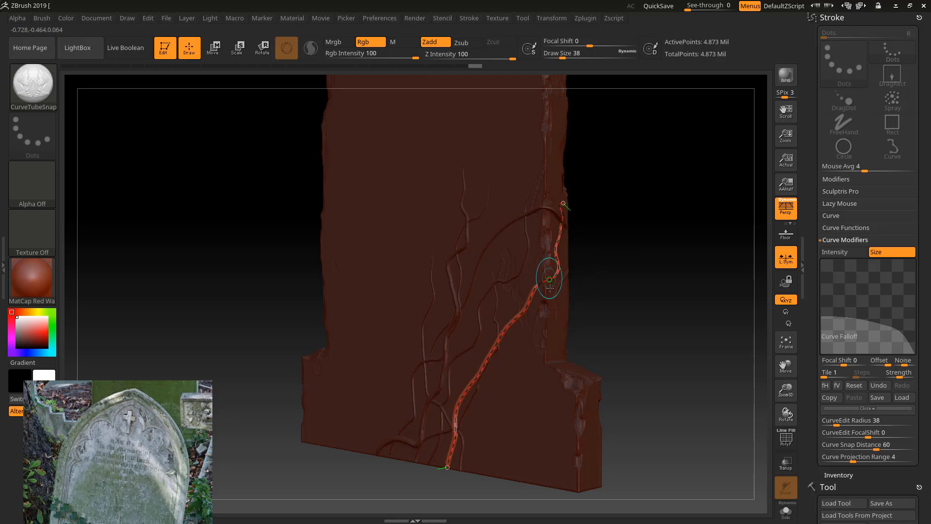
{"action": "left_click_drag", "start_coordinate": [550, 294], "coordinate": [570, 324]}
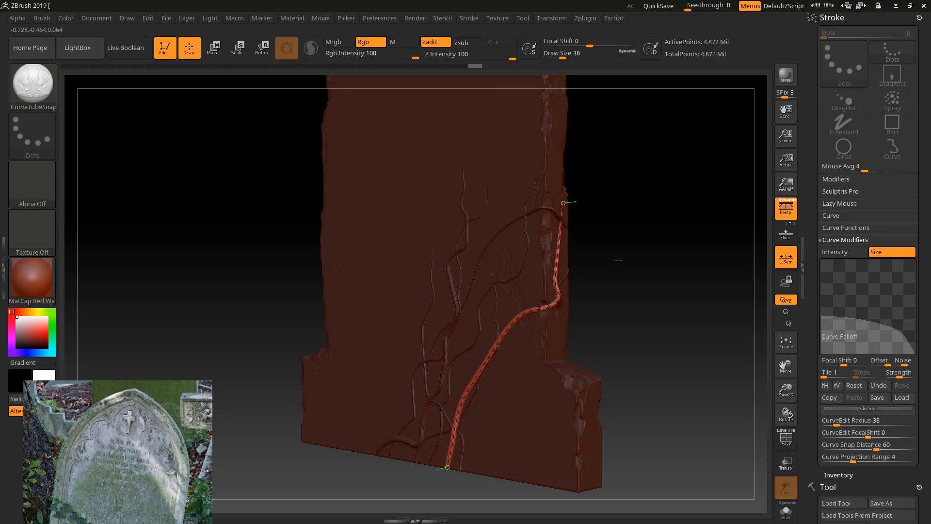
{"action": "left_click_drag", "start_coordinate": [618, 258], "coordinate": [571, 250]}
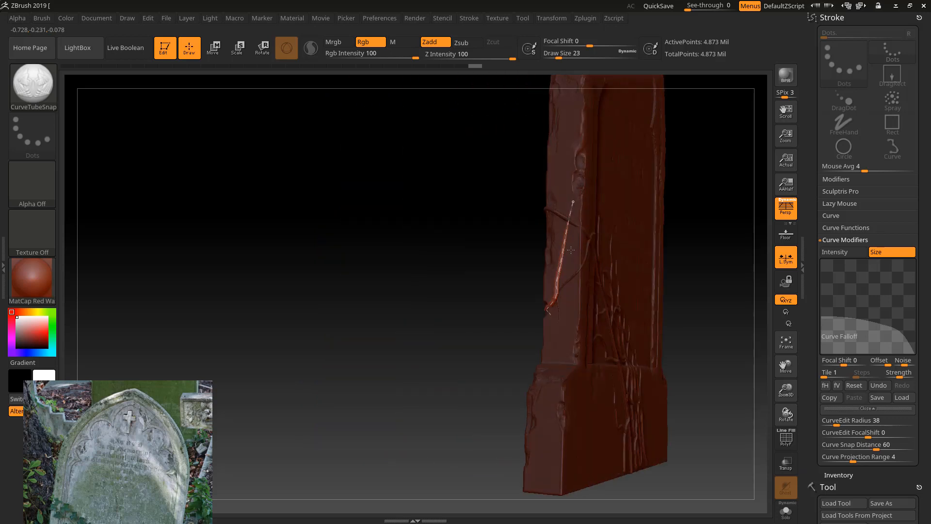
{"action": "right_click_drag", "start_coordinate": [571, 250], "coordinate": [538, 266]}
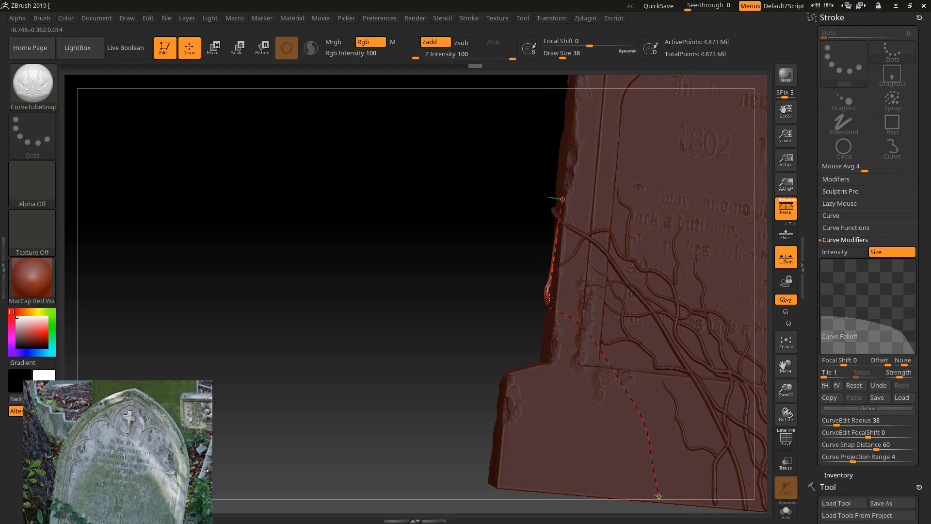
{"action": "left_click_drag", "start_coordinate": [492, 293], "coordinate": [558, 295]}
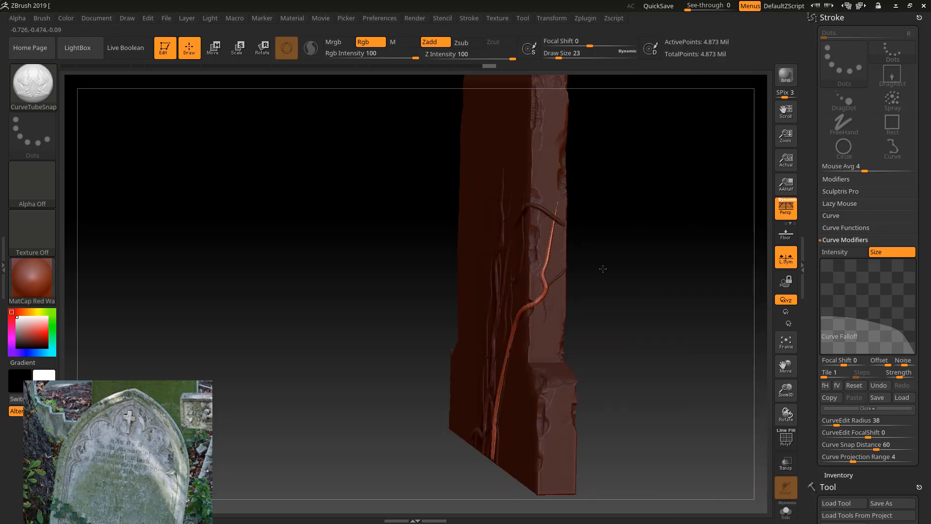
Step: Draw a long winding stem from the base across the back, over the side face and around onto the front beside the inscription
{"action": "left_click_drag", "start_coordinate": [603, 267], "coordinate": [630, 257]}
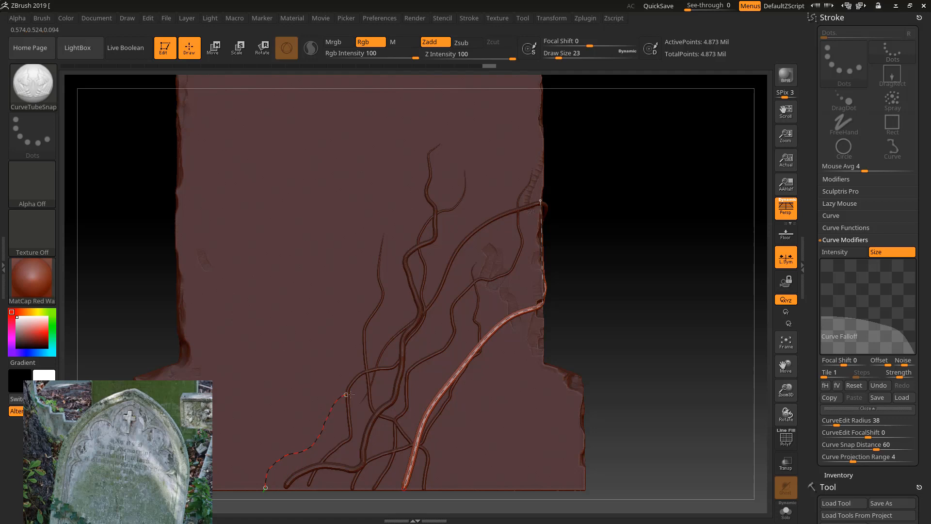
{"action": "left_click_drag", "start_coordinate": [425, 289], "coordinate": [461, 266]}
{"action": "left_click_drag", "start_coordinate": [474, 222], "coordinate": [510, 163]}
{"action": "left_click_drag", "start_coordinate": [628, 172], "coordinate": [595, 213]}
{"action": "mouse_move", "coordinate": [314, 241]}
{"action": "left_mouse_down"}
{"action": "mouse_move", "coordinate": [335, 213]}
{"action": "mouse_move", "coordinate": [336, 119]}
{"action": "left_mouse_up"}
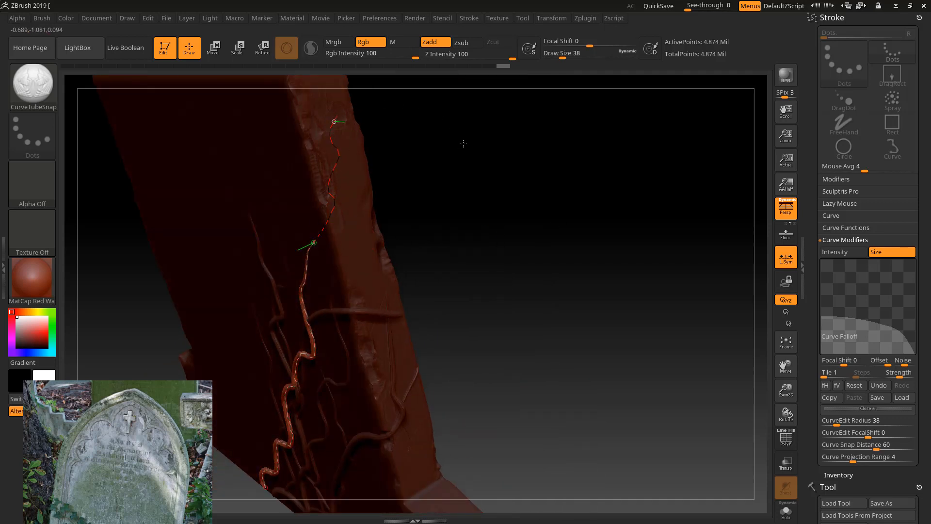
{"action": "left_click_drag", "start_coordinate": [463, 144], "coordinate": [350, 164]}
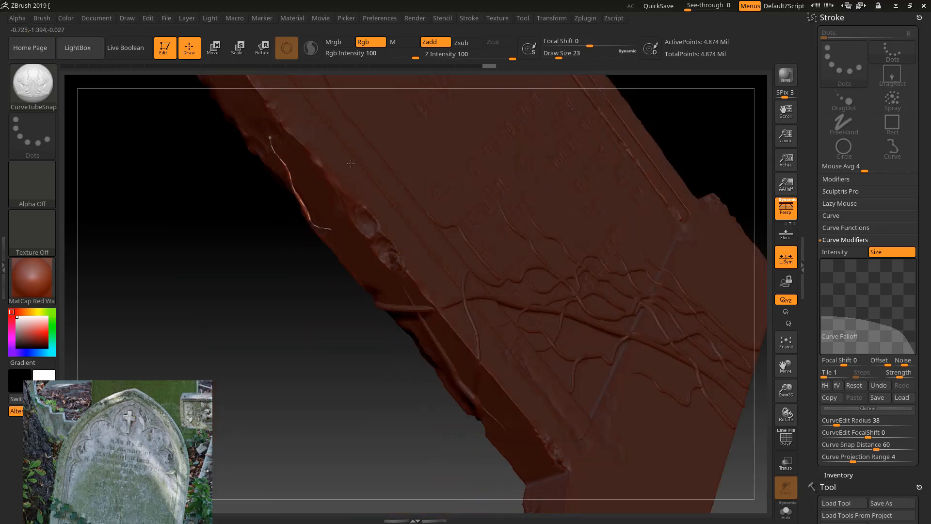
{"action": "mouse_move", "coordinate": [270, 138]}
{"action": "left_mouse_down"}
{"action": "mouse_move", "coordinate": [293, 111]}
{"action": "mouse_move", "coordinate": [383, 80]}
{"action": "left_mouse_up"}
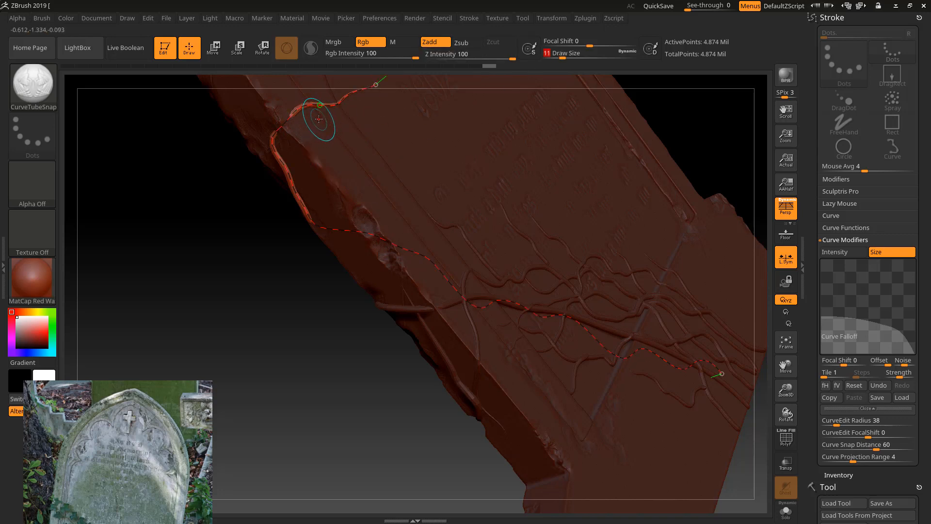
Step: Set the draw size to 11, branch short twigs off the upper stem on the front, and save the work
{"action": "mouse_move", "coordinate": [321, 120]}
{"action": "left_mouse_down"}
{"action": "mouse_move", "coordinate": [396, 152]}
{"action": "mouse_move", "coordinate": [420, 205]}
{"action": "mouse_move", "coordinate": [422, 194]}
{"action": "left_mouse_up"}
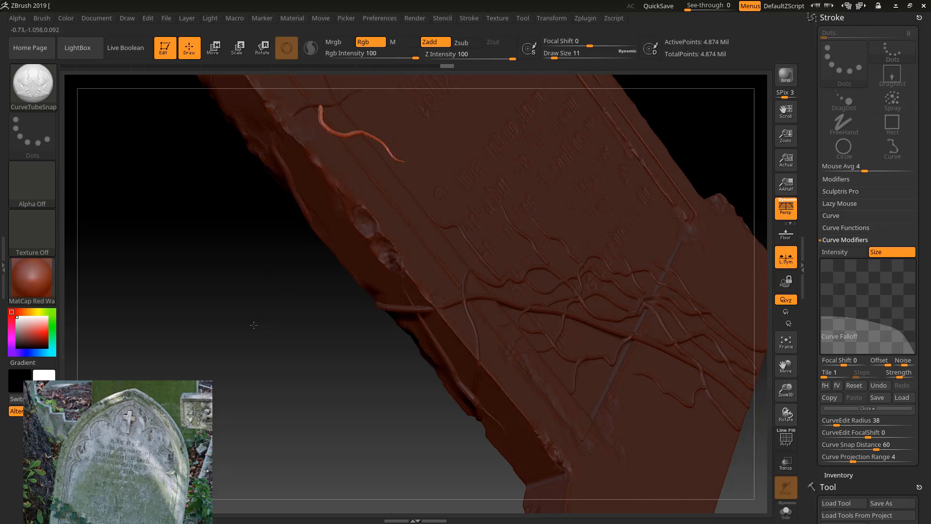
{"action": "mouse_move", "coordinate": [255, 323]}
{"action": "left_mouse_down"}
{"action": "mouse_move", "coordinate": [243, 317]}
{"action": "mouse_move", "coordinate": [287, 222]}
{"action": "left_mouse_up"}
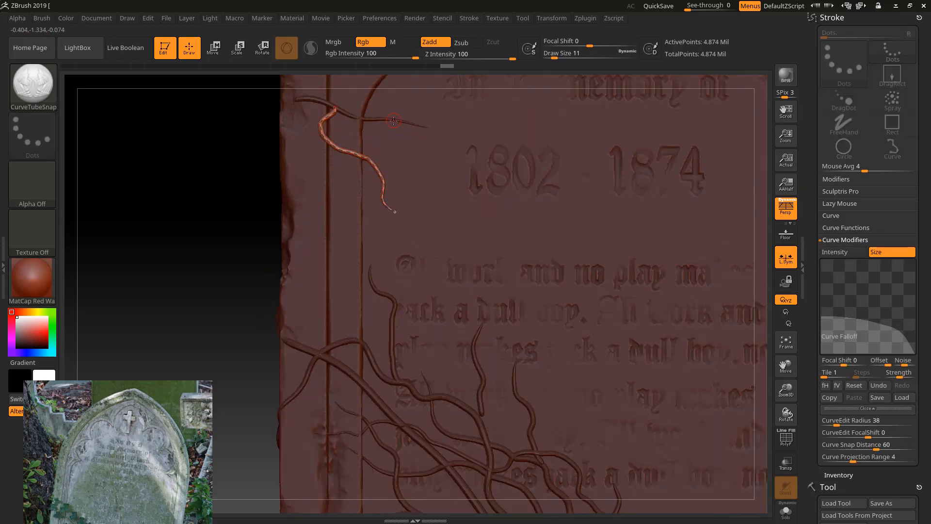
{"action": "mouse_move", "coordinate": [399, 135]}
{"action": "left_mouse_down"}
{"action": "mouse_move", "coordinate": [411, 153]}
{"action": "mouse_move", "coordinate": [422, 123]}
{"action": "left_mouse_up"}
{"action": "key", "text": "ctrl+s"}
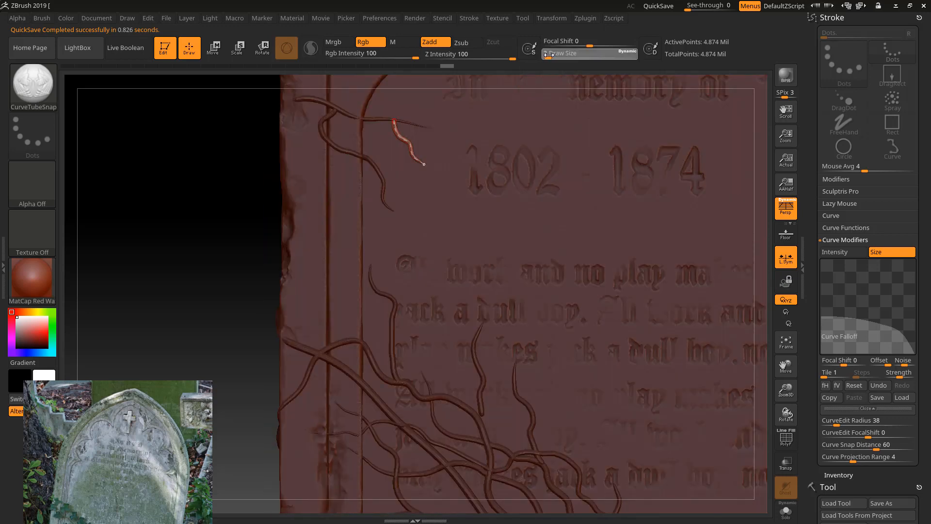
Step: Reduce the draw size to 3 and add fine twigs branching off the upper and lower stems on the stone's front
{"action": "left_click", "coordinate": [549, 55]}
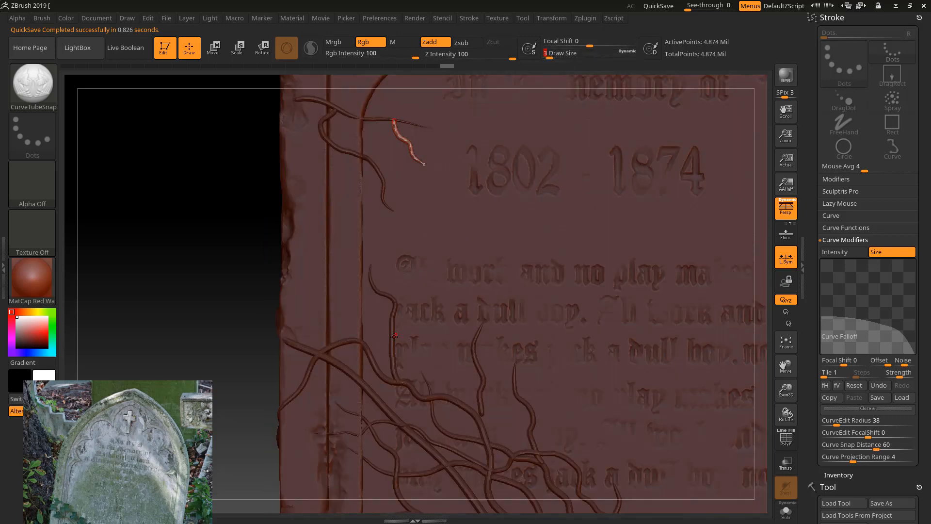
{"action": "left_click_drag", "start_coordinate": [405, 327], "coordinate": [422, 304]}
{"action": "left_click_drag", "start_coordinate": [342, 150], "coordinate": [355, 195]}
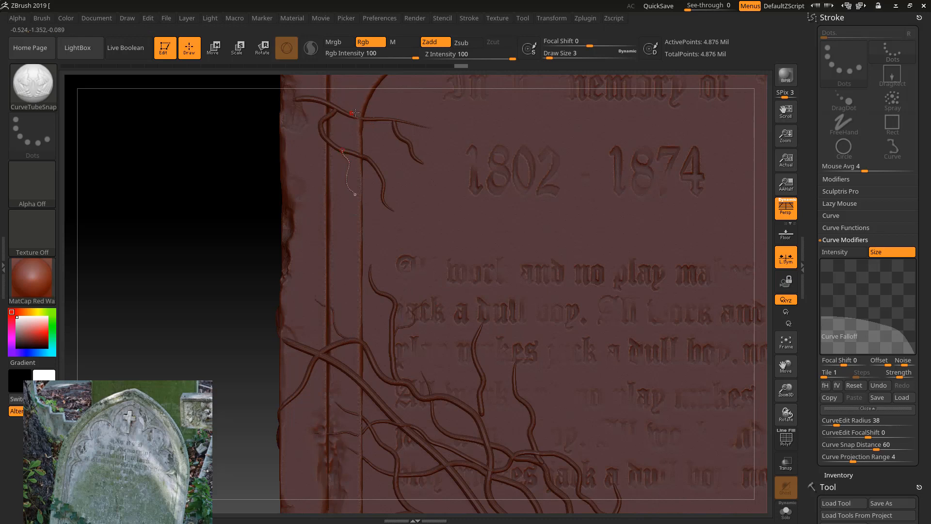
{"action": "left_click_drag", "start_coordinate": [383, 93], "coordinate": [402, 88]}
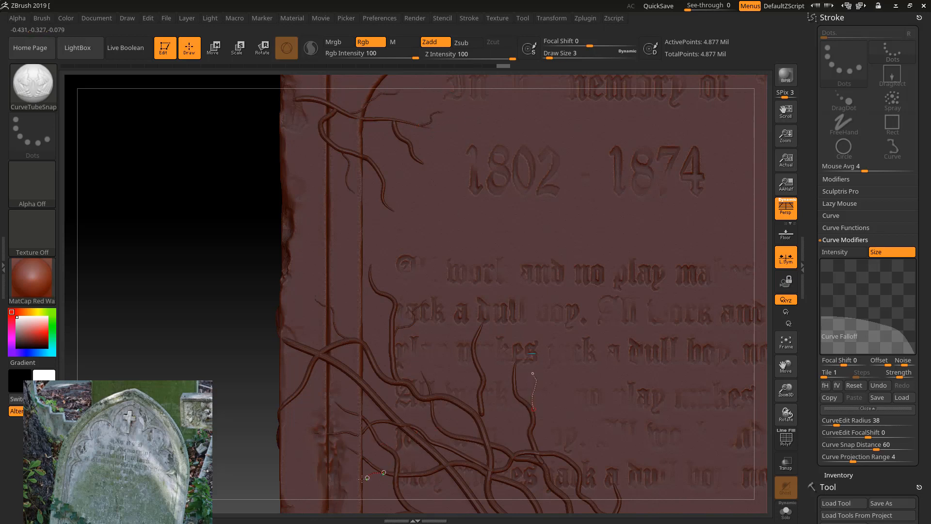
{"action": "left_click_drag", "start_coordinate": [363, 478], "coordinate": [345, 474]}
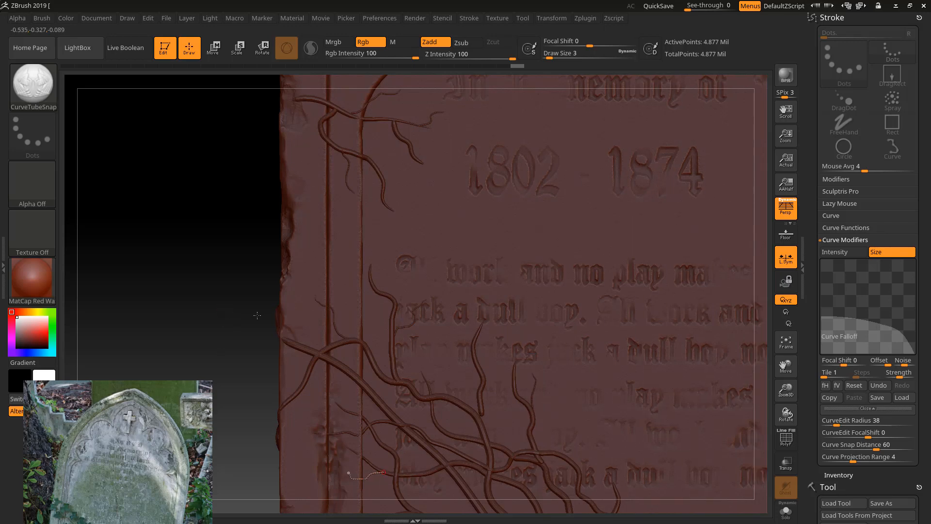
Step: Add fine twigs branching off the stems on the stone's side face and on the upper part of the back
{"action": "left_click_drag", "start_coordinate": [222, 316], "coordinate": [324, 343]}
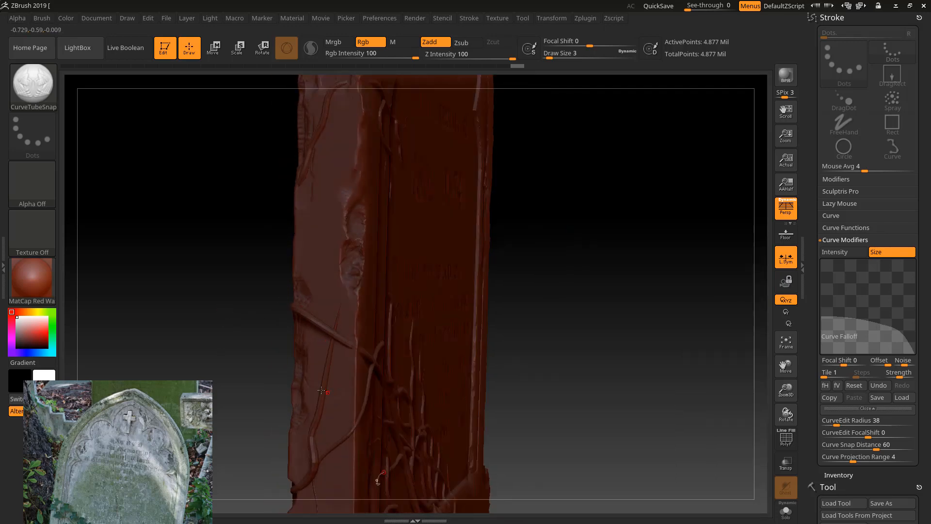
{"action": "left_click_drag", "start_coordinate": [328, 377], "coordinate": [349, 357]}
{"action": "left_click_drag", "start_coordinate": [545, 235], "coordinate": [552, 235]}
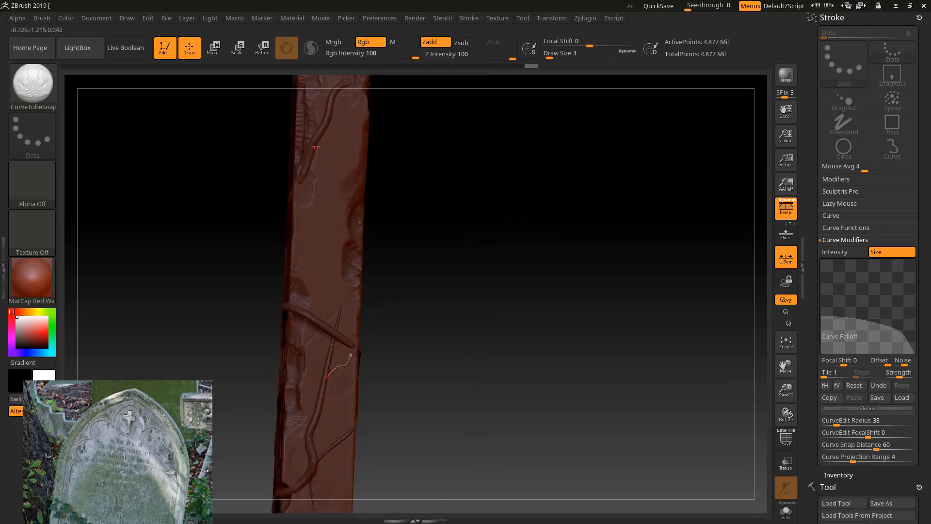
{"action": "left_click_drag", "start_coordinate": [316, 146], "coordinate": [343, 137]}
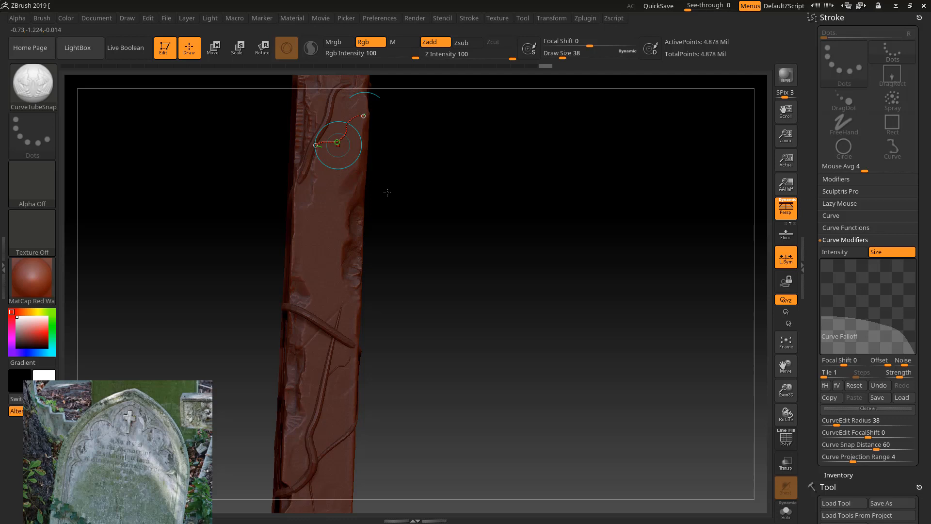
{"action": "mouse_move", "coordinate": [396, 201]}
{"action": "left_mouse_down"}
{"action": "mouse_move", "coordinate": [441, 201]}
{"action": "mouse_move", "coordinate": [394, 218]}
{"action": "left_mouse_up"}
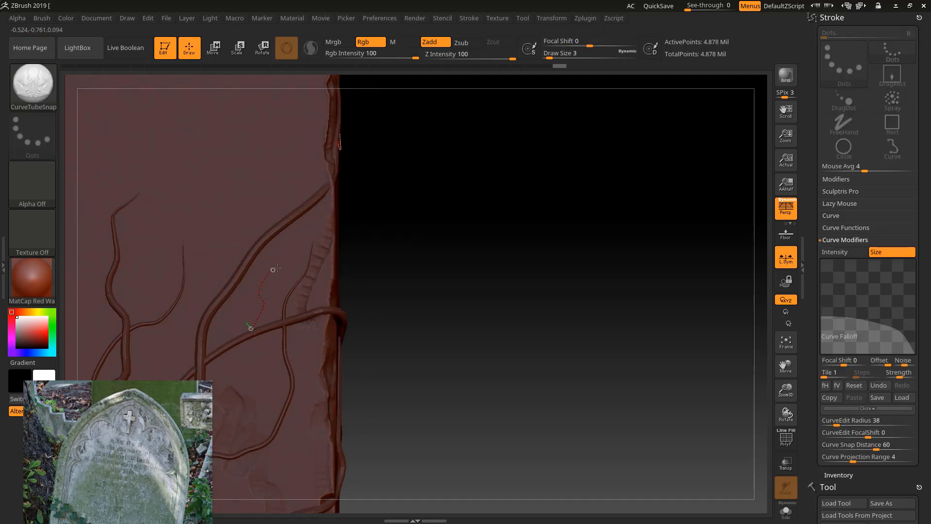
{"action": "left_click_drag", "start_coordinate": [253, 242], "coordinate": [252, 142]}
{"action": "left_click_drag", "start_coordinate": [190, 248], "coordinate": [183, 265]}
Step: Set the draw size to 8 and draw short wavy twigs branching outward from the stems across the stone's lower back
{"action": "mouse_move", "coordinate": [476, 316]}
{"action": "left_mouse_down", "text": "alt"}
{"action": "mouse_move", "coordinate": [636, 269]}
{"action": "mouse_move", "coordinate": [747, 152]}
{"action": "mouse_move", "coordinate": [711, 132]}
{"action": "mouse_move", "coordinate": [730, 95]}
{"action": "left_mouse_up", "text": "alt"}
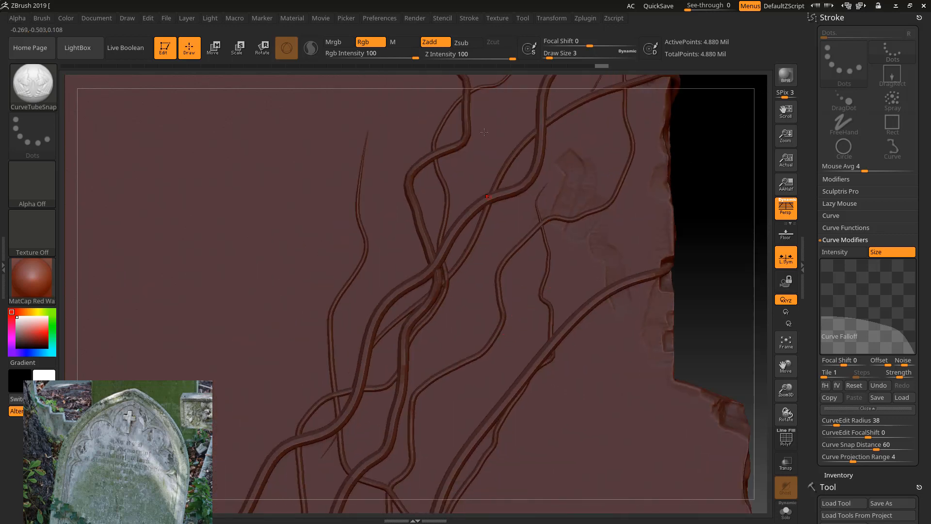
{"action": "left_click_drag", "start_coordinate": [553, 53], "coordinate": [552, 53]}
{"action": "left_click_drag", "start_coordinate": [337, 292], "coordinate": [321, 205]}
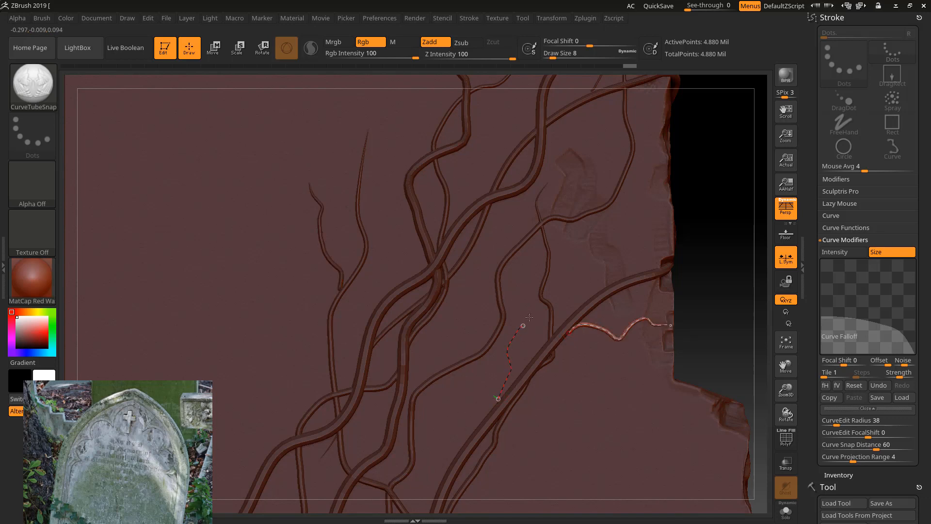
{"action": "left_click_drag", "start_coordinate": [590, 214], "coordinate": [667, 215]}
{"action": "left_click_drag", "start_coordinate": [540, 172], "coordinate": [585, 138]}
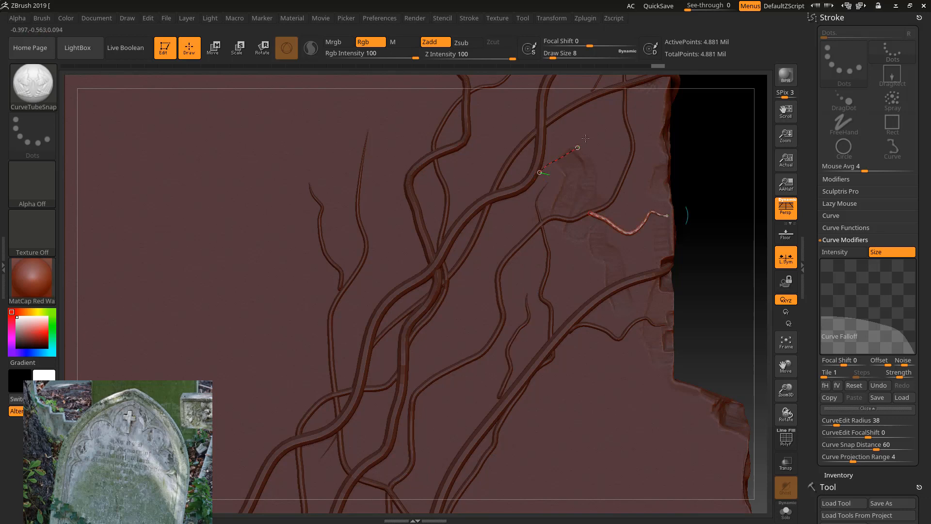
{"action": "left_click_drag", "start_coordinate": [305, 419], "coordinate": [303, 274]}
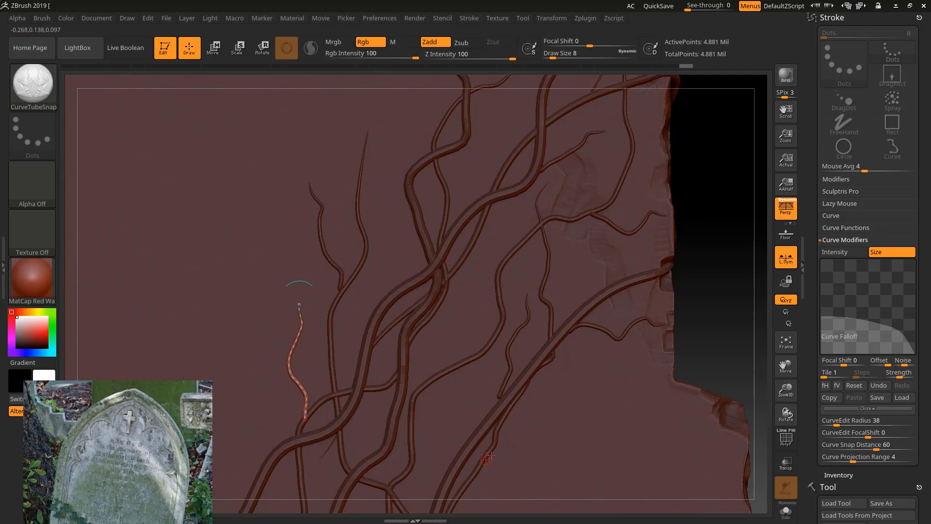
{"action": "left_click_drag", "start_coordinate": [491, 455], "coordinate": [571, 434]}
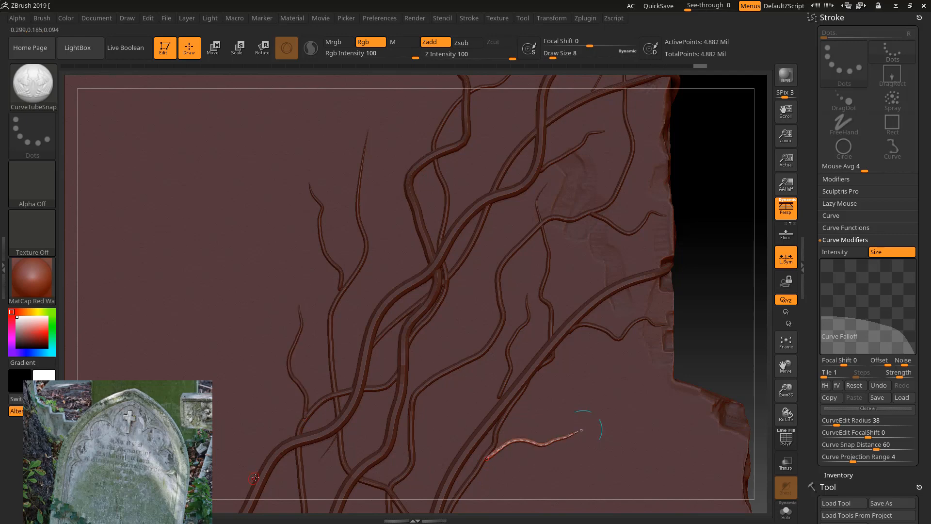
{"action": "left_click_drag", "start_coordinate": [256, 478], "coordinate": [239, 415]}
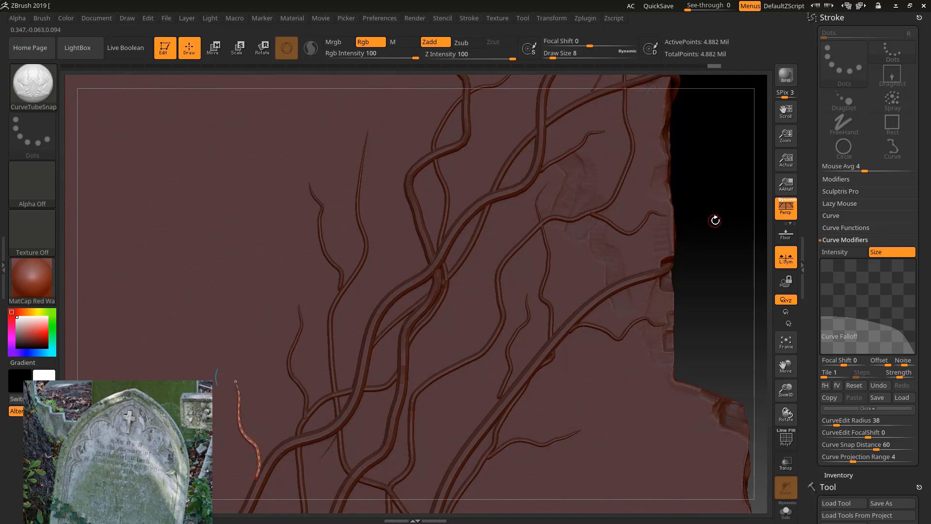
Step: Frame the whole gravestone from the front and add small twigs off the lower stems, the side edge stem and the upper stem
{"action": "left_click_drag", "start_coordinate": [713, 217], "coordinate": [613, 213]}
{"action": "left_click", "coordinate": [783, 346]}
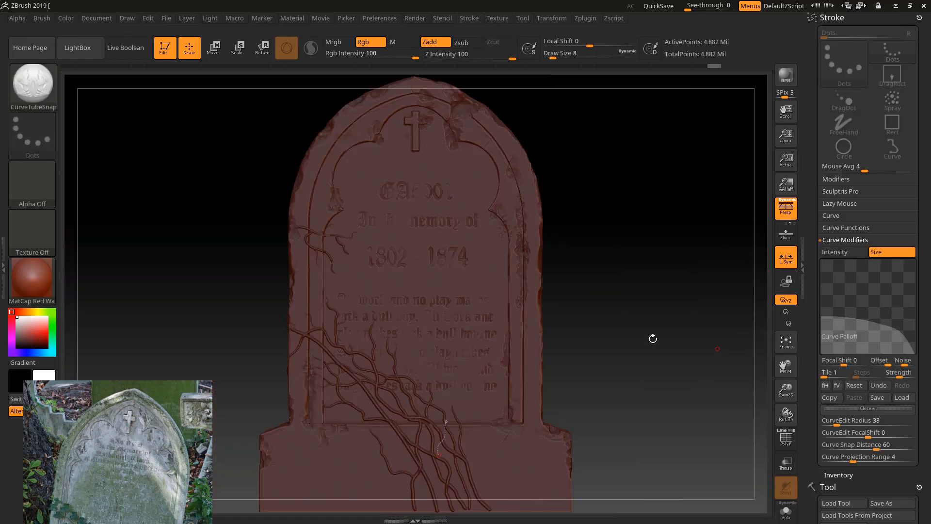
{"action": "left_click_drag", "start_coordinate": [632, 304], "coordinate": [553, 325]}
{"action": "left_click_drag", "start_coordinate": [253, 279], "coordinate": [256, 279]}
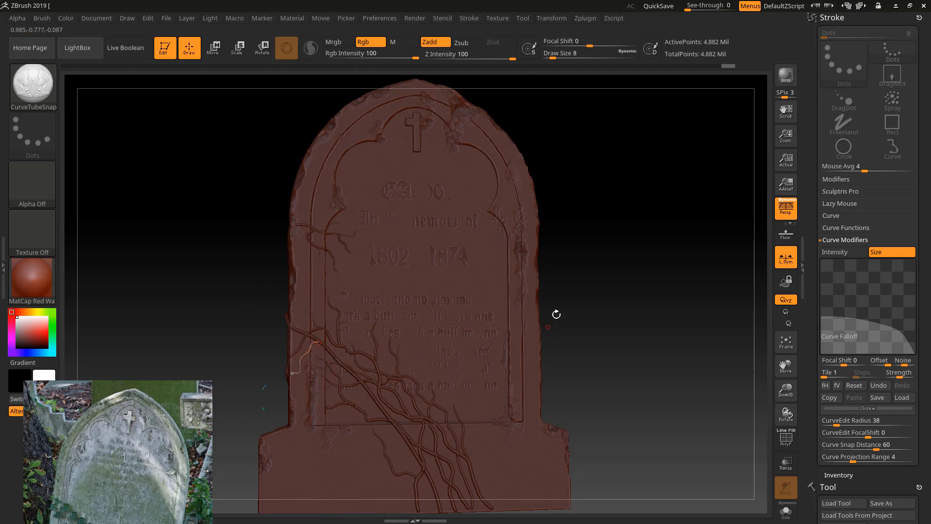
{"action": "left_click_drag", "start_coordinate": [557, 315], "coordinate": [564, 306]}
{"action": "left_click_drag", "start_coordinate": [476, 480], "coordinate": [484, 459]}
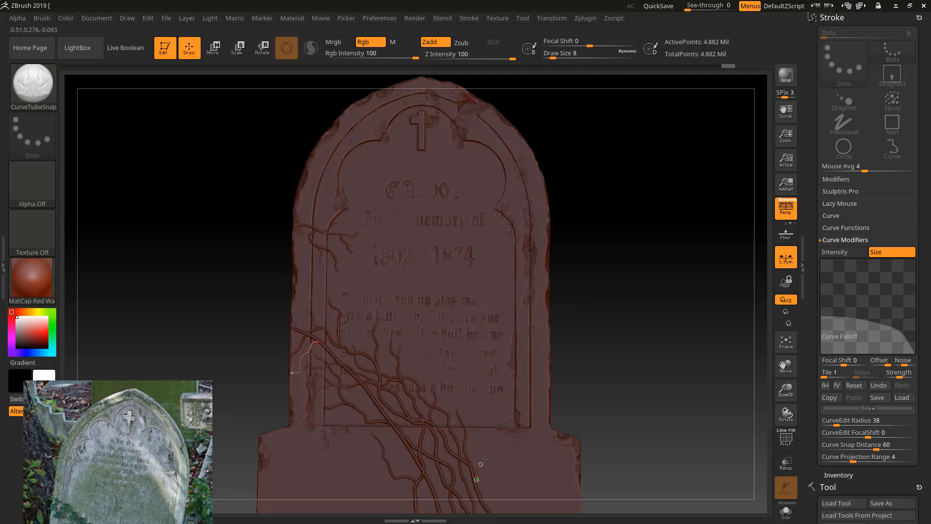
{"action": "left_click_drag", "start_coordinate": [387, 455], "coordinate": [390, 464]}
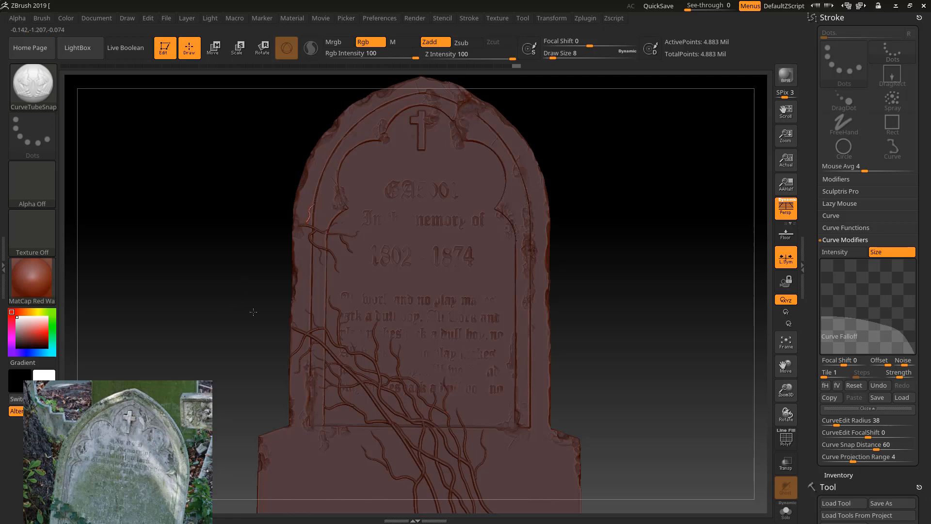
Step: Add a few last small twigs on the stone's side face, back edge and lower front edge
{"action": "left_click_drag", "start_coordinate": [253, 312], "coordinate": [283, 319]}
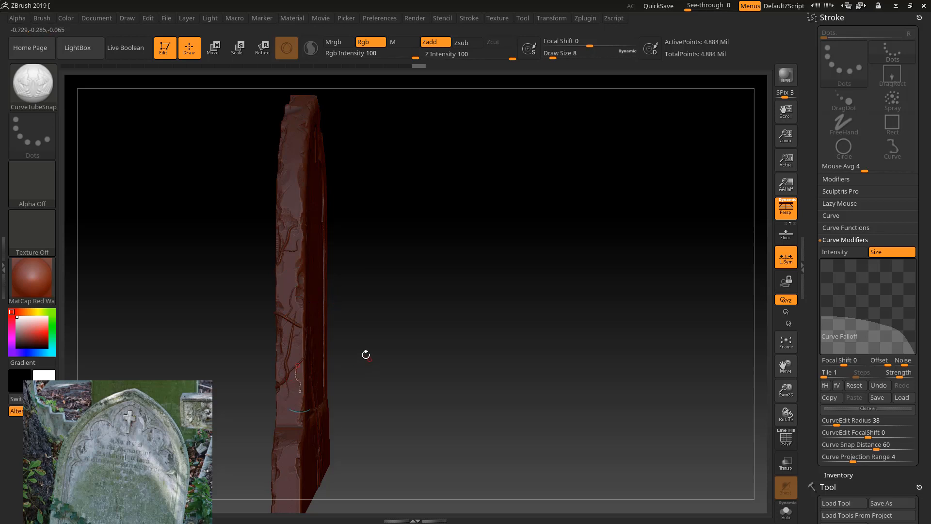
{"action": "mouse_move", "coordinate": [365, 353]}
{"action": "left_mouse_down", "text": "shift"}
{"action": "mouse_move", "coordinate": [389, 358]}
{"action": "mouse_move", "coordinate": [346, 374]}
{"action": "left_mouse_up", "text": "shift"}
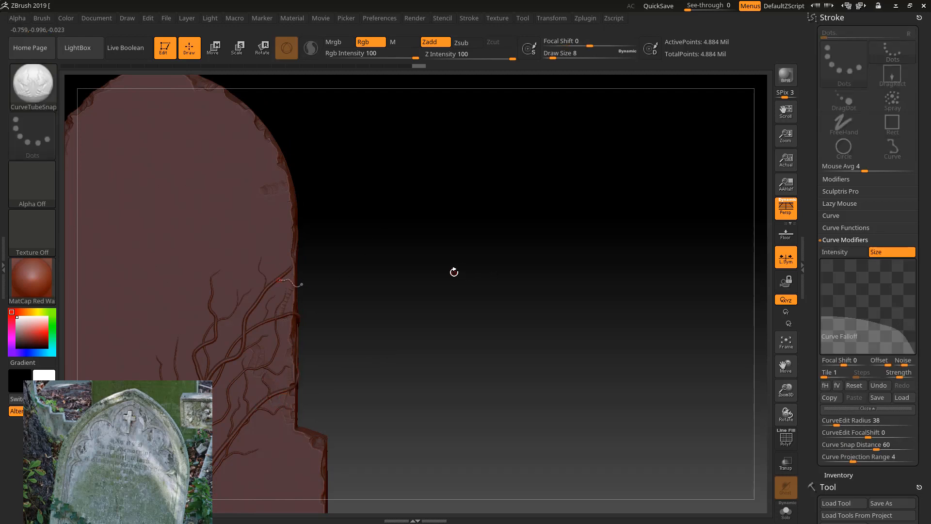
{"action": "mouse_move", "coordinate": [453, 270]}
{"action": "left_mouse_down"}
{"action": "mouse_move", "coordinate": [412, 260]}
{"action": "mouse_move", "coordinate": [451, 285]}
{"action": "mouse_move", "coordinate": [390, 282]}
{"action": "left_mouse_up"}
{"action": "key", "text": "shift"}
{"action": "left_click_drag", "start_coordinate": [431, 306], "coordinate": [502, 291]}
{"action": "left_click_drag", "start_coordinate": [785, 391], "coordinate": [785, 369]}
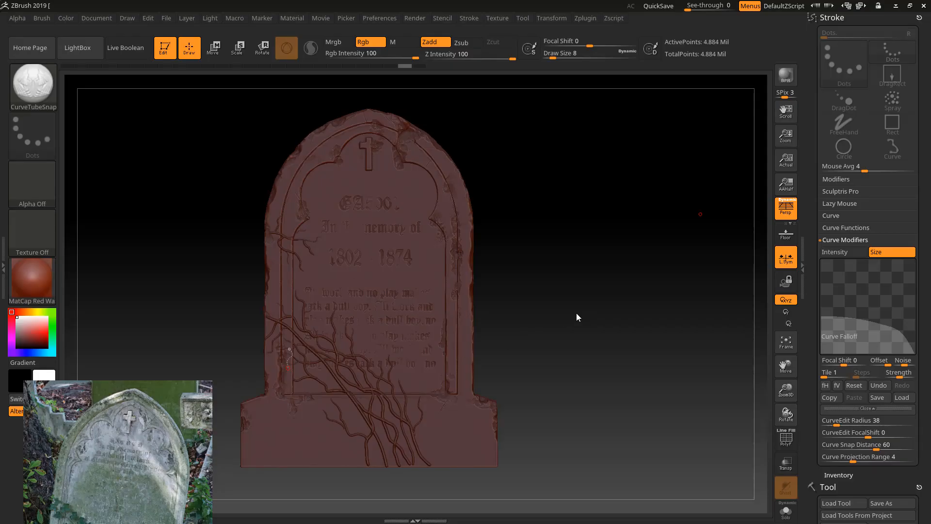
{"action": "mouse_move", "coordinate": [508, 321]}
{"action": "left_mouse_down"}
{"action": "mouse_move", "coordinate": [536, 321]}
{"action": "mouse_move", "coordinate": [507, 318]}
{"action": "left_mouse_up"}
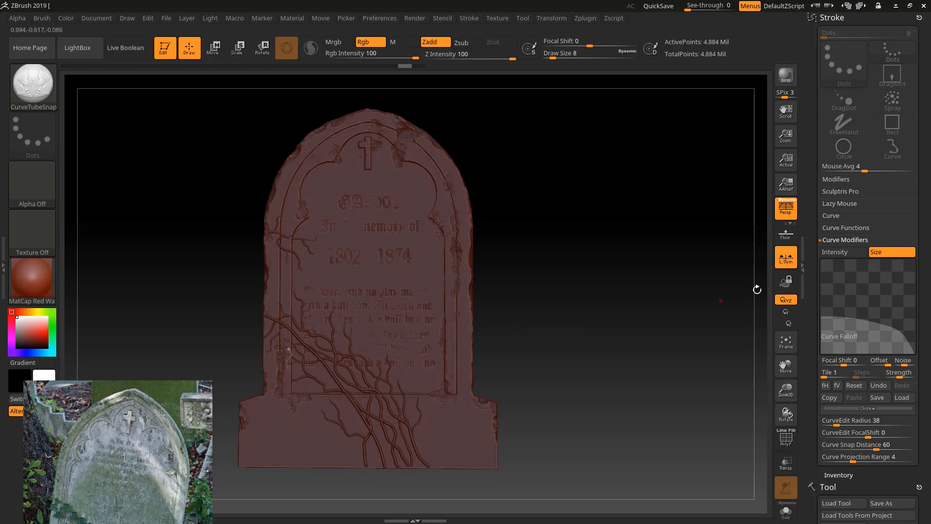
Step: Turn on the polyframe display to show the polygroups, and hide the engraved front panel's polygroup
{"action": "left_click", "coordinate": [793, 443]}
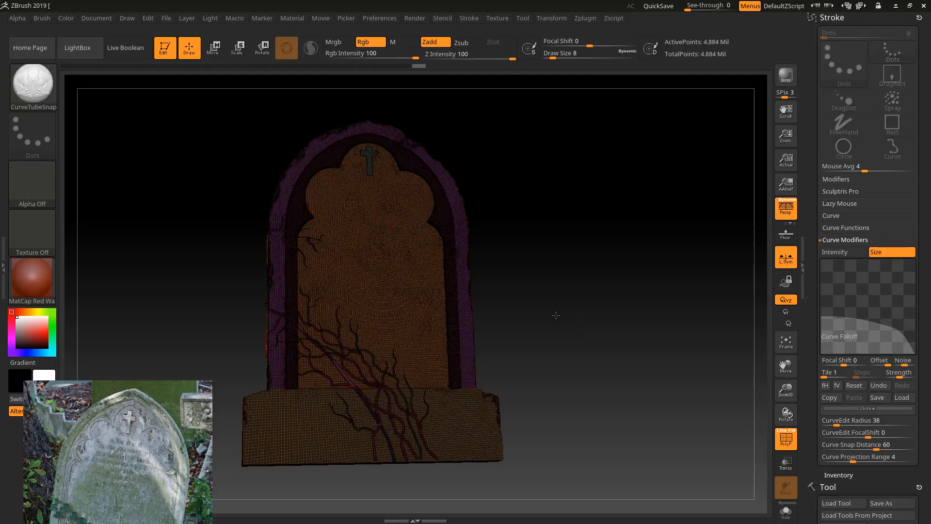
{"action": "left_click_drag", "start_coordinate": [786, 391], "coordinate": [800, 456]}
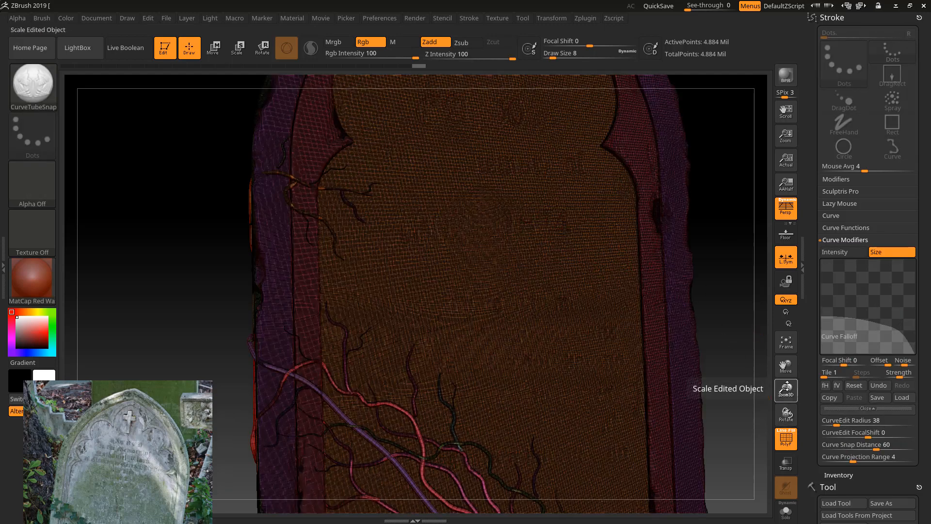
{"action": "left_click_drag", "start_coordinate": [786, 388], "coordinate": [786, 358]}
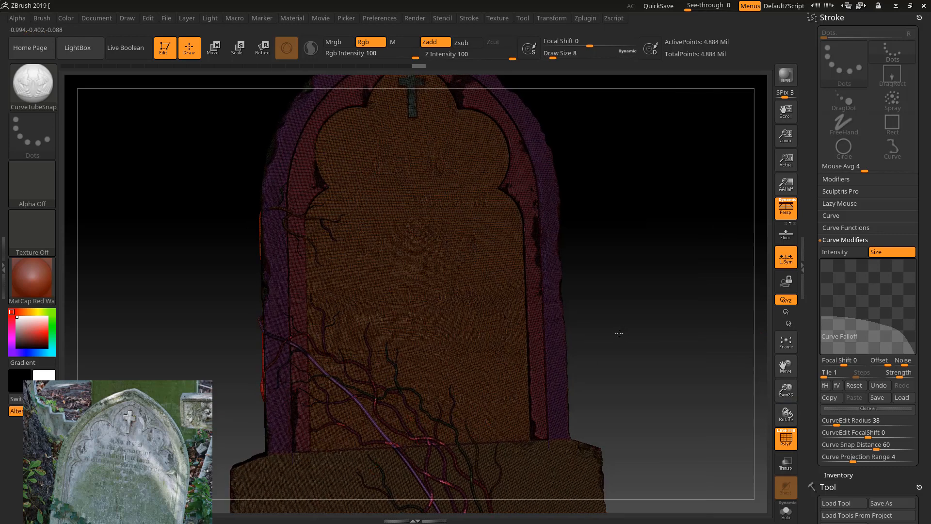
{"action": "left_click_drag", "start_coordinate": [619, 333], "coordinate": [604, 333]}
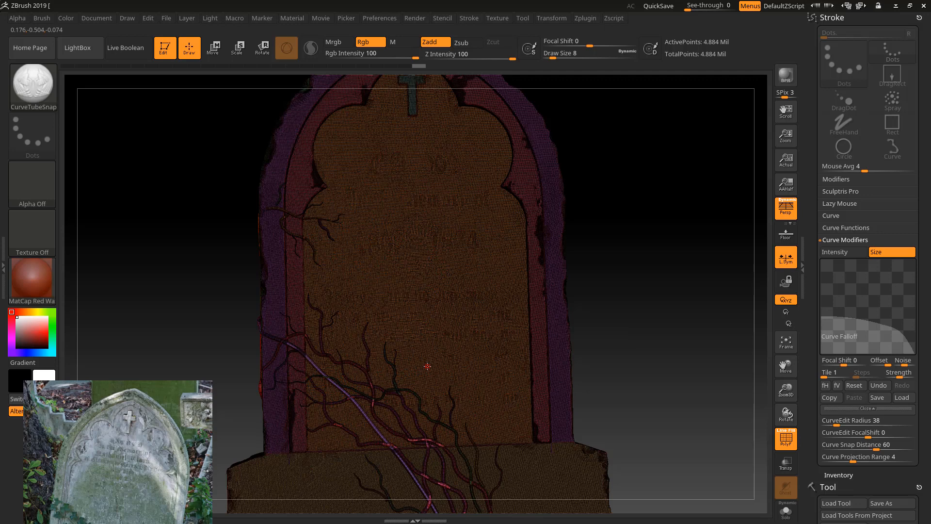
{"action": "key", "text": "ctrl+shift"}
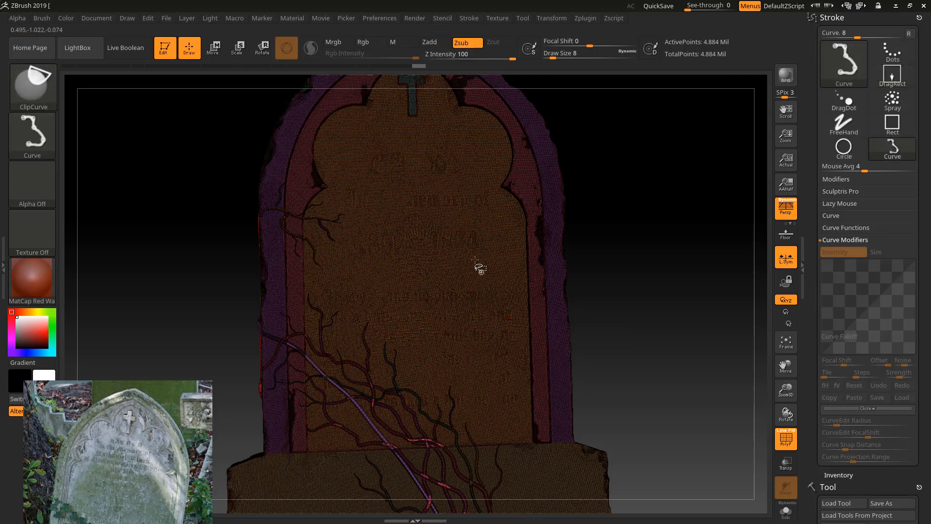
{"action": "left_click", "coordinate": [492, 279], "text": "ctrl+shift"}
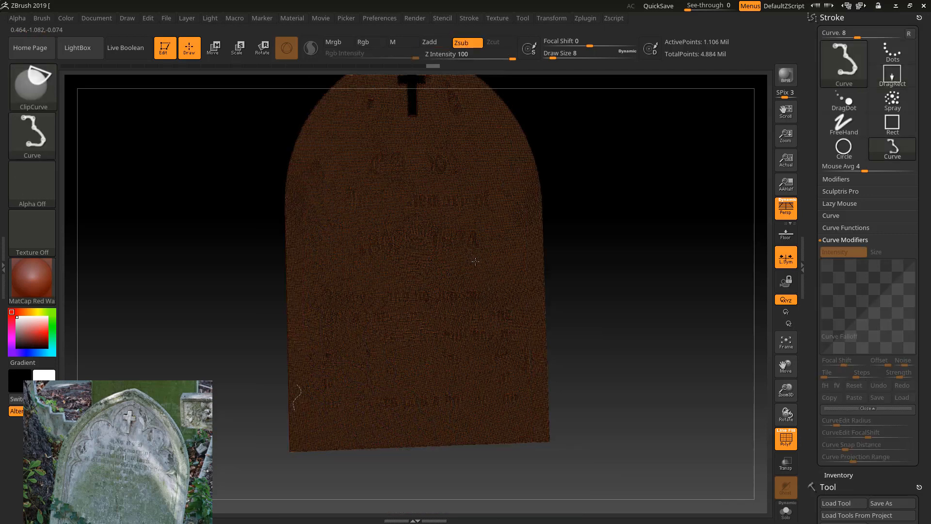
{"action": "left_click", "coordinate": [475, 261], "text": "ctrl+shift"}
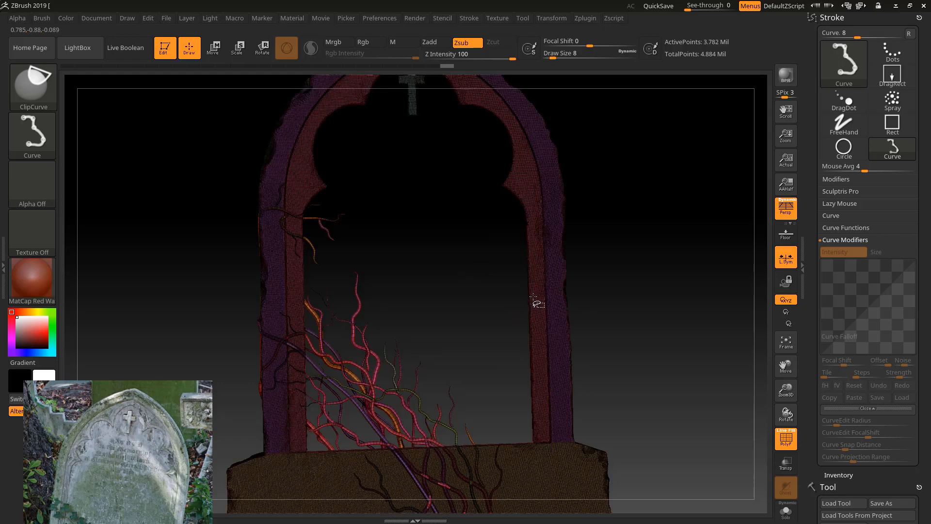
Step: Hide the polygroups of the inner frame, outer arch, side walls, base front and top, and cross
{"action": "left_click", "coordinate": [561, 306], "text": "ctrl+alt+shift"}
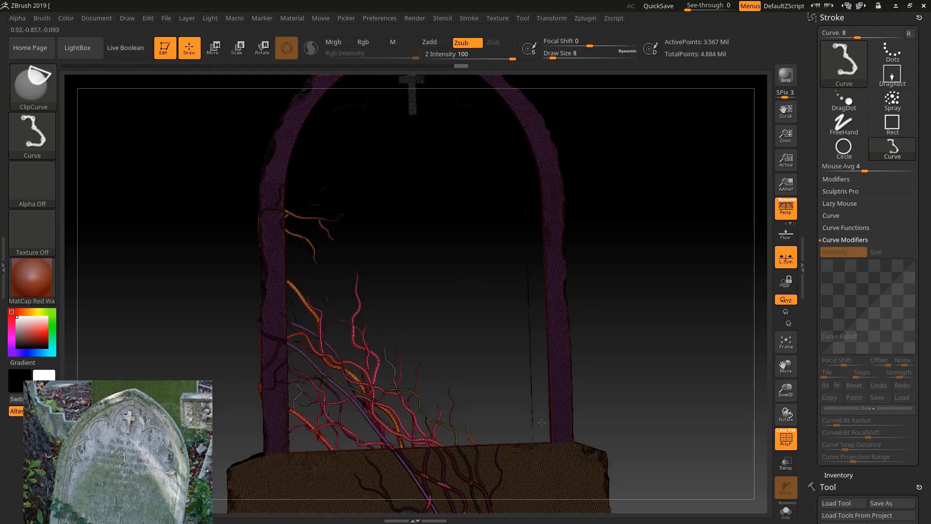
{"action": "left_click", "coordinate": [552, 435], "text": "ctrl+alt+shift"}
{"action": "left_click", "coordinate": [548, 396], "text": "ctrl+alt+shift"}
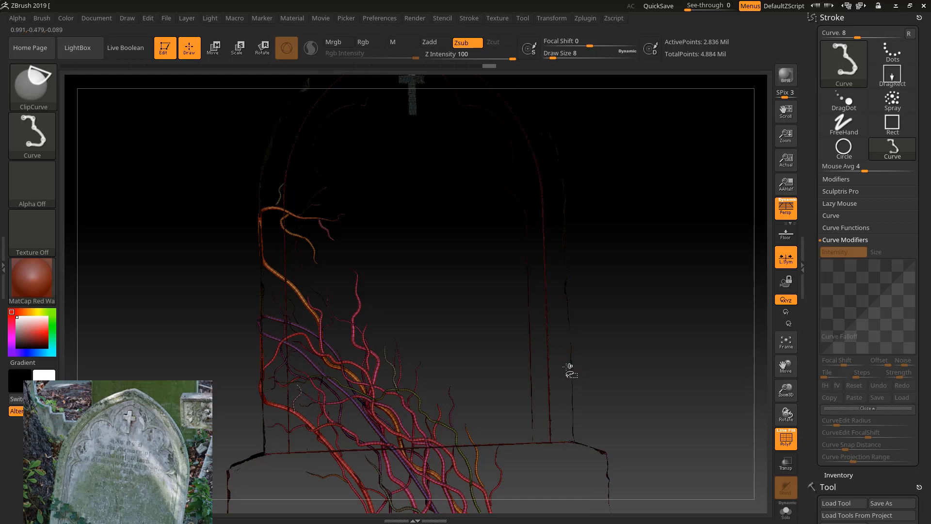
{"action": "left_click", "coordinate": [585, 394], "text": "ctrl+alt+shift"}
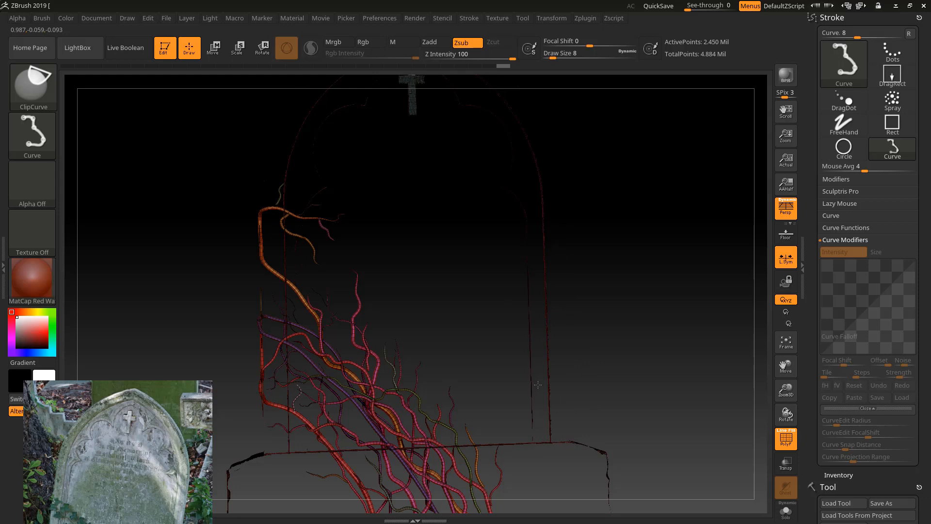
{"action": "left_click", "coordinate": [547, 386], "text": "ctrl+alt+shift"}
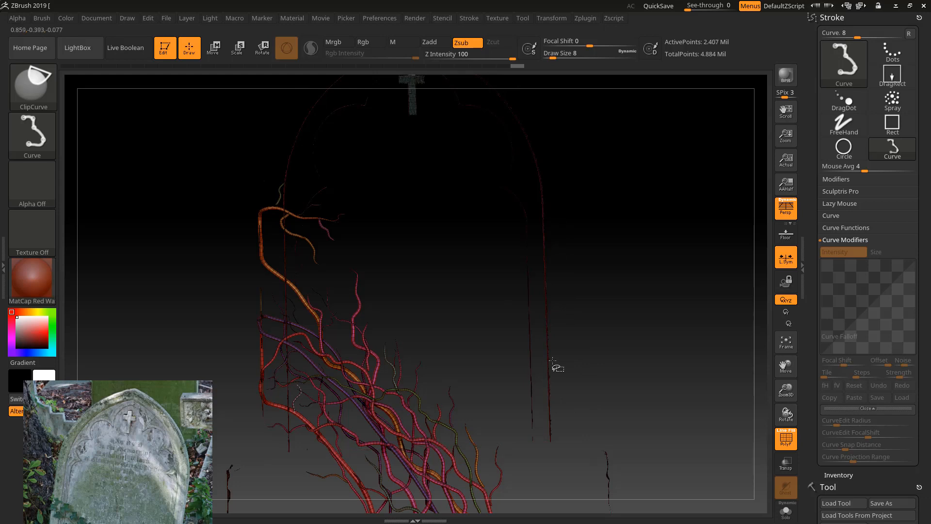
{"action": "left_click", "coordinate": [552, 361], "text": "ctrl+alt+shift"}
{"action": "left_click", "coordinate": [605, 445], "text": "ctrl+alt+shift"}
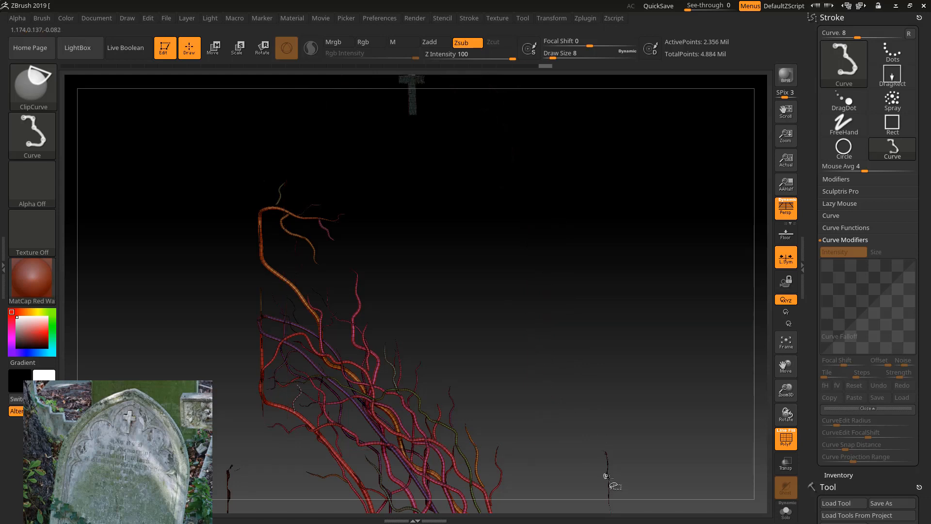
{"action": "left_click", "coordinate": [405, 108], "text": "ctrl+alt+shift"}
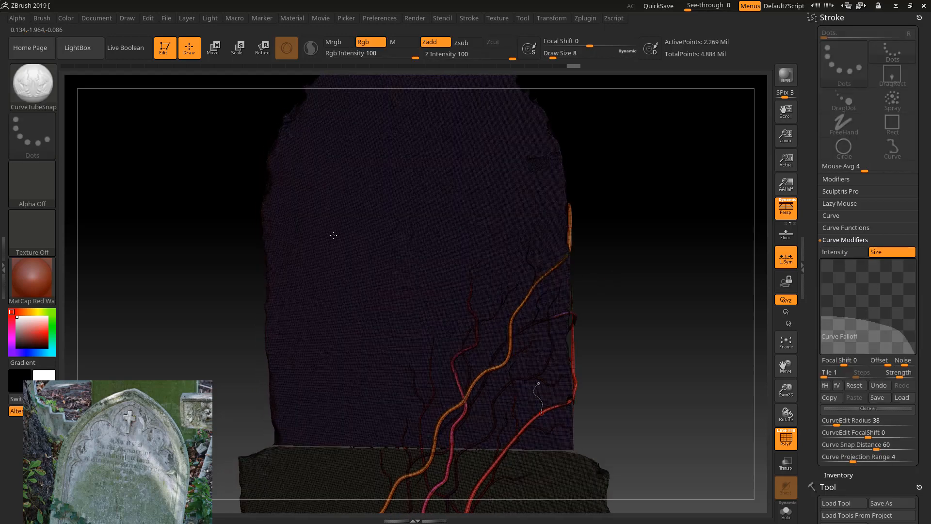
Step: Hide the back slab, rear base, inner arch piece and flat underside so only the vines stay visible
{"action": "key", "text": "ctrl+shift"}
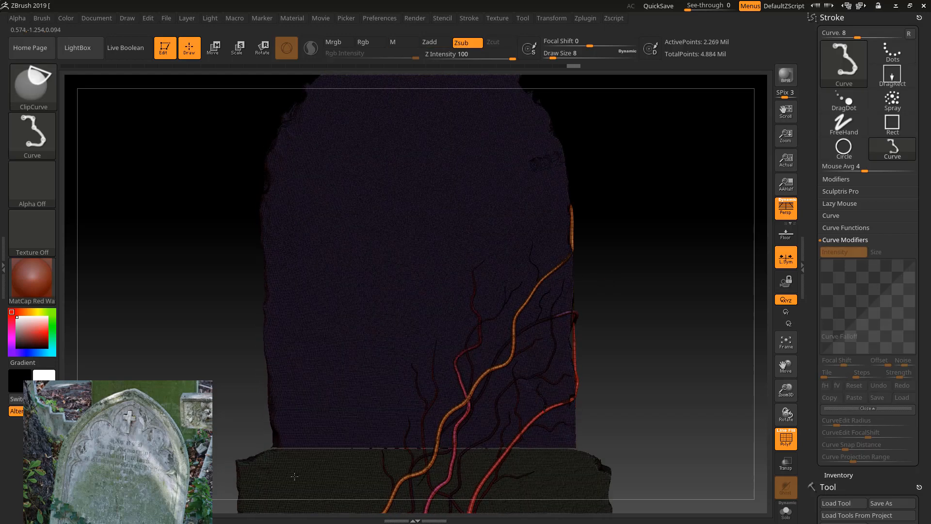
{"action": "left_click", "coordinate": [294, 477], "text": "ctrl+shift"}
{"action": "left_click", "coordinate": [304, 379], "text": "ctrl+shift"}
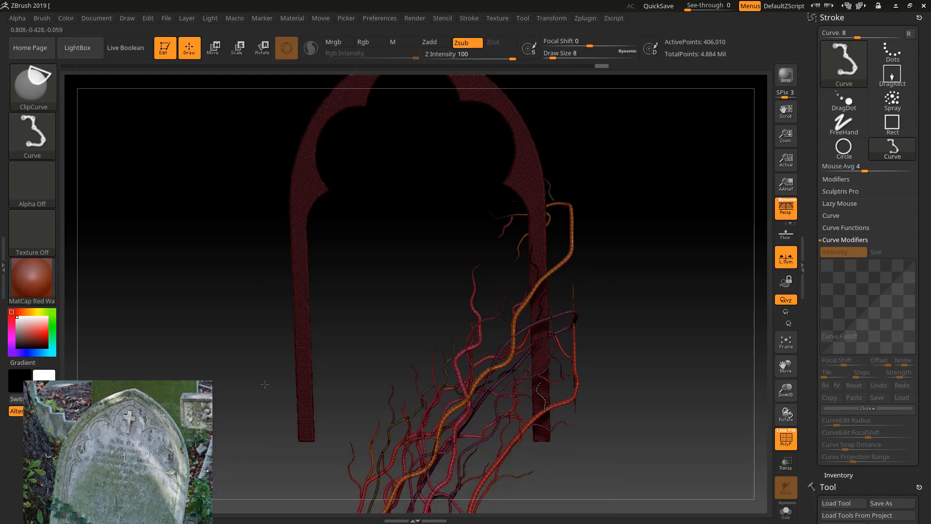
{"action": "left_click", "coordinate": [298, 375], "text": "ctrl+shift"}
{"action": "left_click_drag", "start_coordinate": [241, 347], "coordinate": [376, 347]}
{"action": "left_click", "coordinate": [783, 346]}
{"action": "left_click_drag", "start_coordinate": [653, 353], "coordinate": [542, 490]}
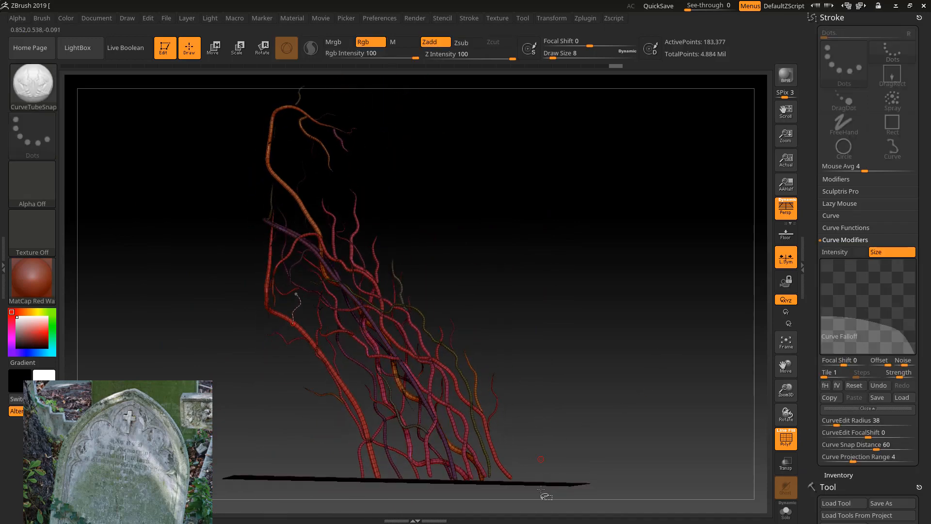
{"action": "left_click", "coordinate": [543, 484], "text": "ctrl+shift"}
{"action": "mouse_move", "coordinate": [535, 433]}
{"action": "left_mouse_down"}
{"action": "mouse_move", "coordinate": [547, 412]}
{"action": "mouse_move", "coordinate": [582, 429]}
{"action": "mouse_move", "coordinate": [540, 443]}
{"action": "mouse_move", "coordinate": [505, 417]}
{"action": "left_mouse_up"}
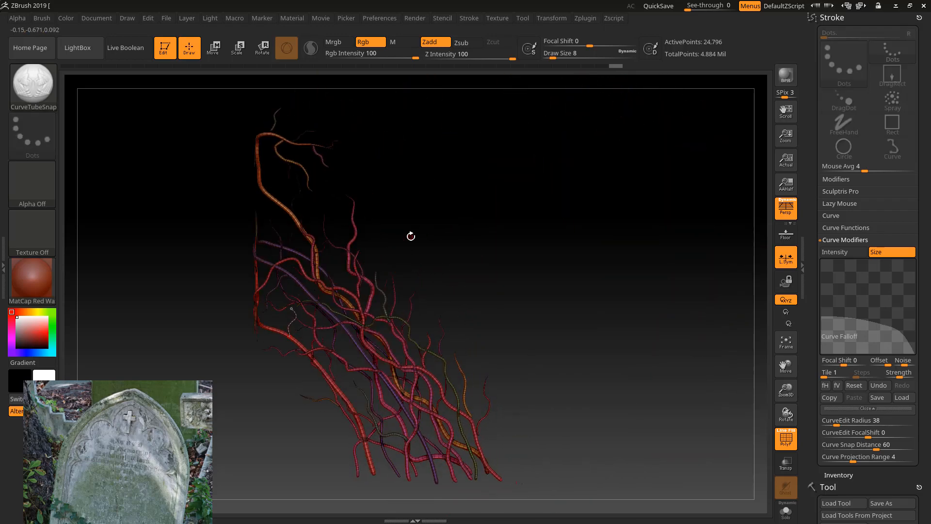
Step: Try to combine the isolated vines into a single polygroup, and undo the grouping
{"action": "key", "text": "ctrl"}
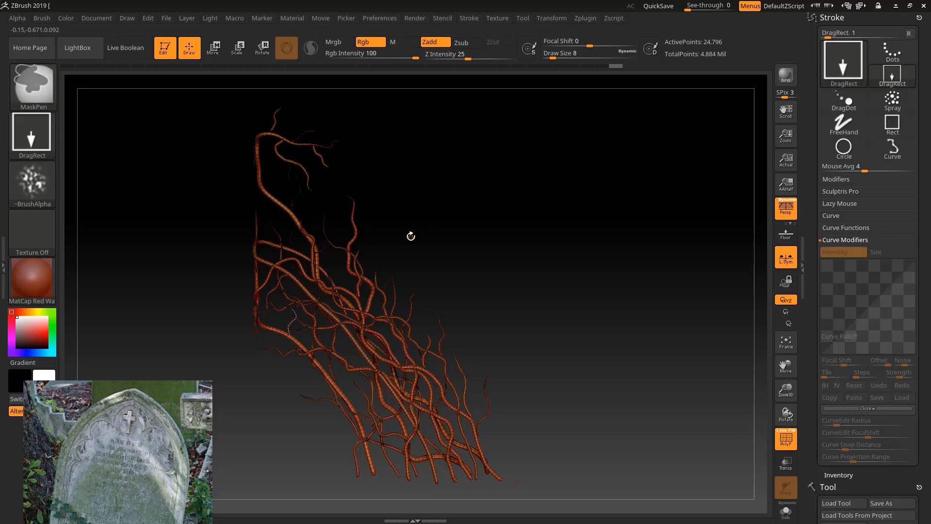
{"action": "mouse_move", "coordinate": [584, 278]}
{"action": "left_mouse_down"}
{"action": "mouse_move", "coordinate": [563, 240]}
{"action": "mouse_move", "coordinate": [499, 216]}
{"action": "left_mouse_up"}
{"action": "mouse_move", "coordinate": [505, 289]}
{"action": "left_mouse_down"}
{"action": "mouse_move", "coordinate": [515, 288]}
{"action": "mouse_move", "coordinate": [495, 292]}
{"action": "left_mouse_up"}
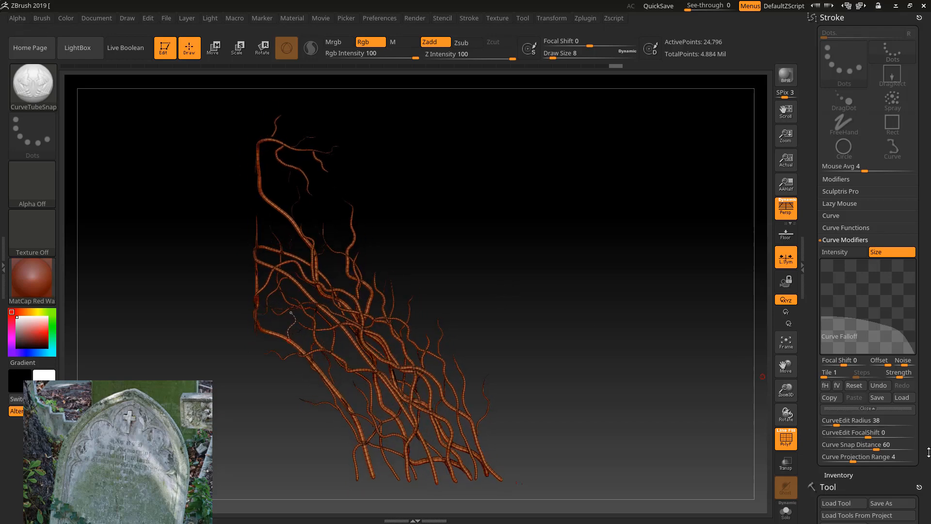
{"action": "key", "text": "ctrl+z"}
{"action": "mouse_move", "coordinate": [558, 334]}
{"action": "left_mouse_down"}
{"action": "mouse_move", "coordinate": [573, 334]}
{"action": "mouse_move", "coordinate": [565, 337]}
{"action": "left_mouse_up"}
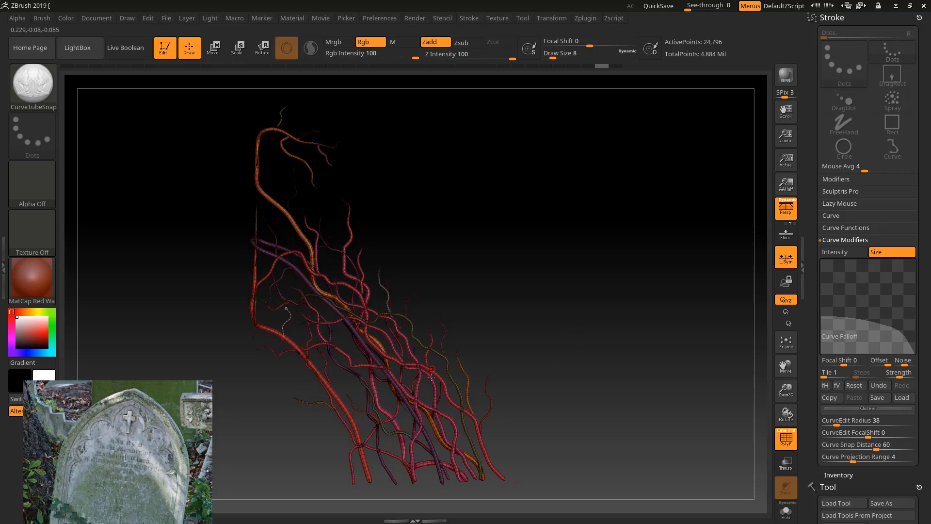
{"action": "left_click_drag", "start_coordinate": [631, 381], "coordinate": [678, 330]}
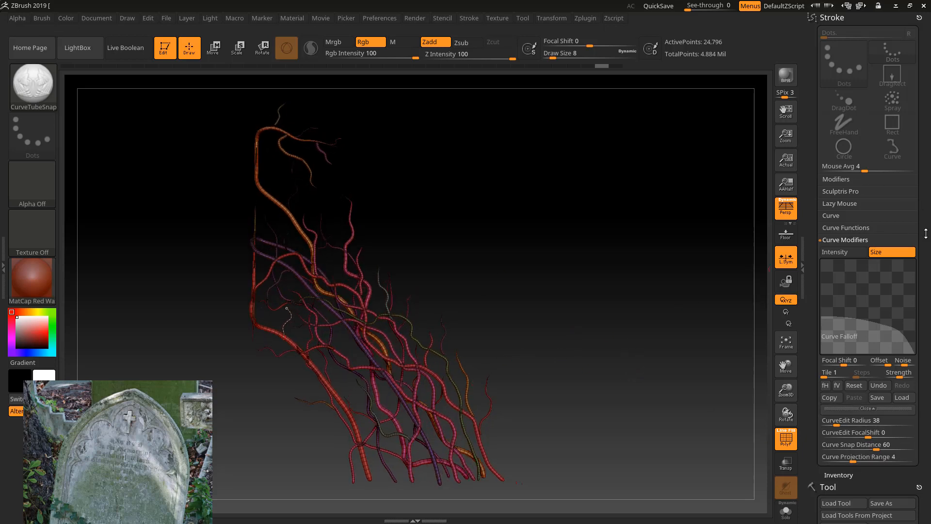
Step: Split the hidden gravestone geometry from the vines into a separate subtool and hide the stone's subtool
{"action": "left_click_drag", "start_coordinate": [926, 233], "coordinate": [911, 106]}
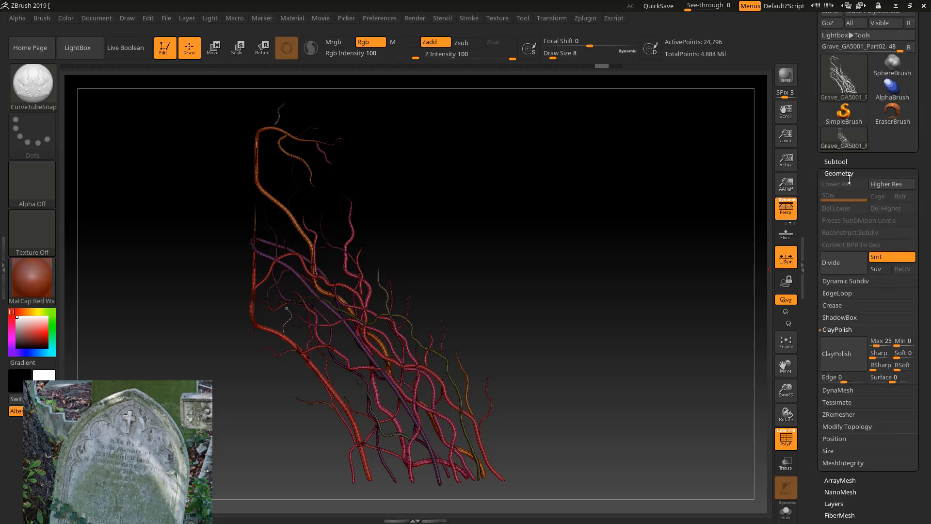
{"action": "left_click", "coordinate": [843, 161]}
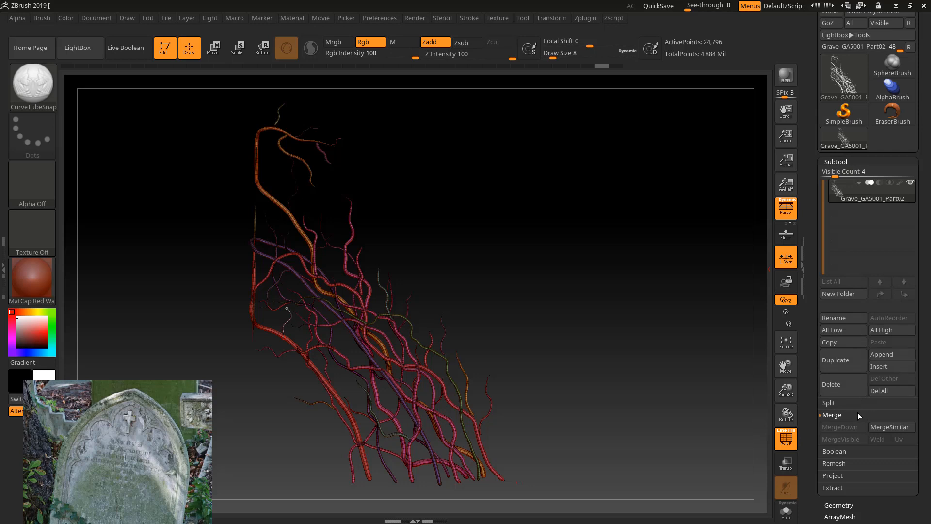
{"action": "left_click", "coordinate": [840, 415]}
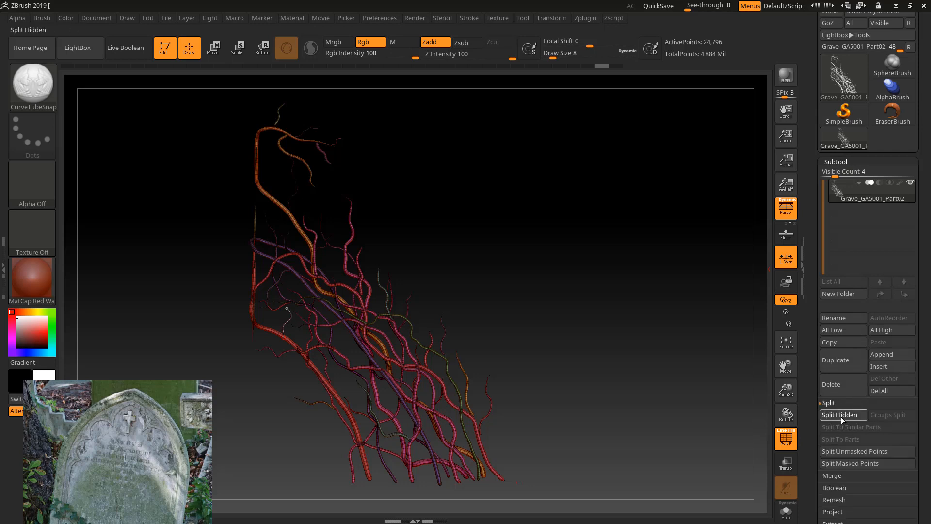
{"action": "left_click_drag", "start_coordinate": [602, 278], "coordinate": [620, 290]}
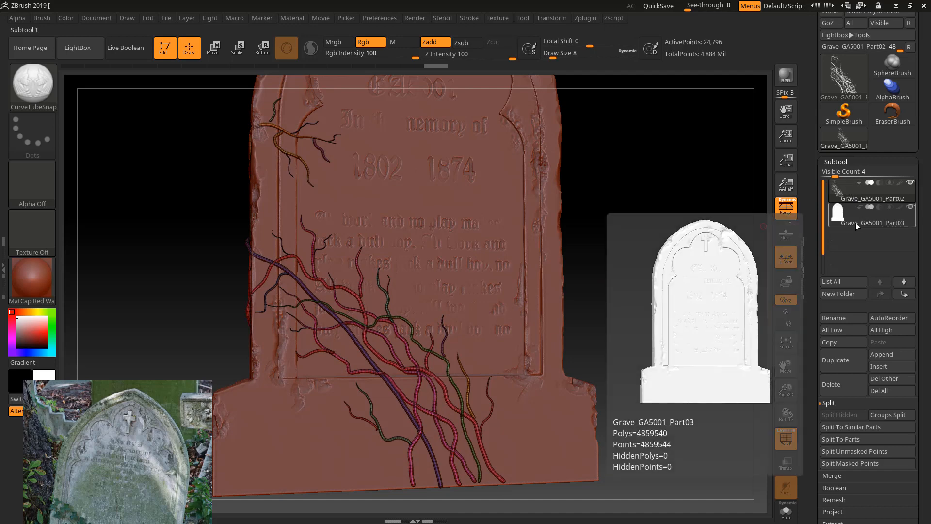
{"action": "left_click", "coordinate": [910, 208]}
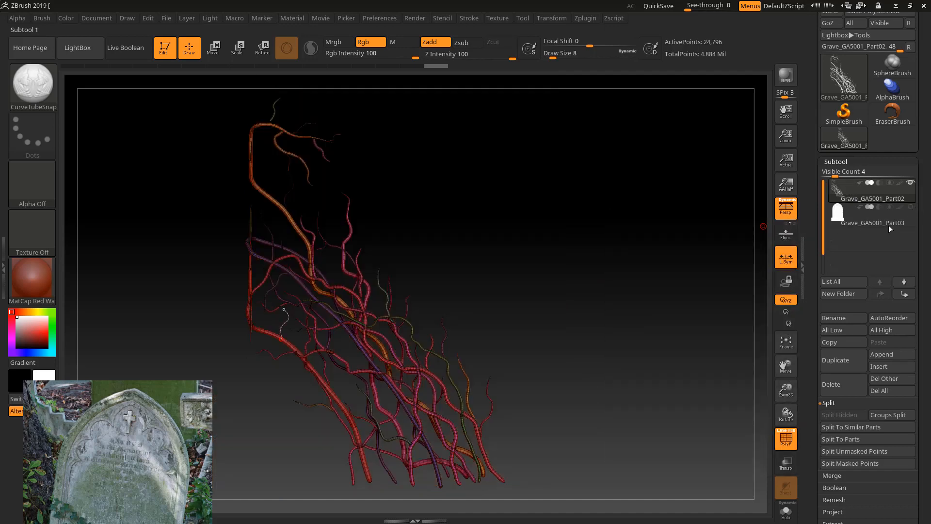
Step: Switch to the Move brush and enlarge its draw size to 42 for adjusting the lower vines
{"action": "left_click_drag", "start_coordinate": [505, 291], "coordinate": [692, 354]}
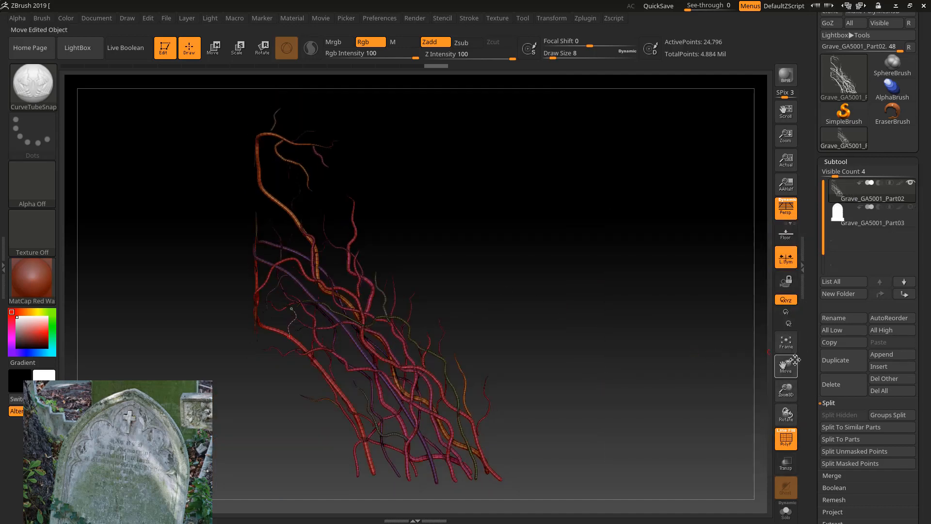
{"action": "left_click_drag", "start_coordinate": [786, 389], "coordinate": [787, 393]}
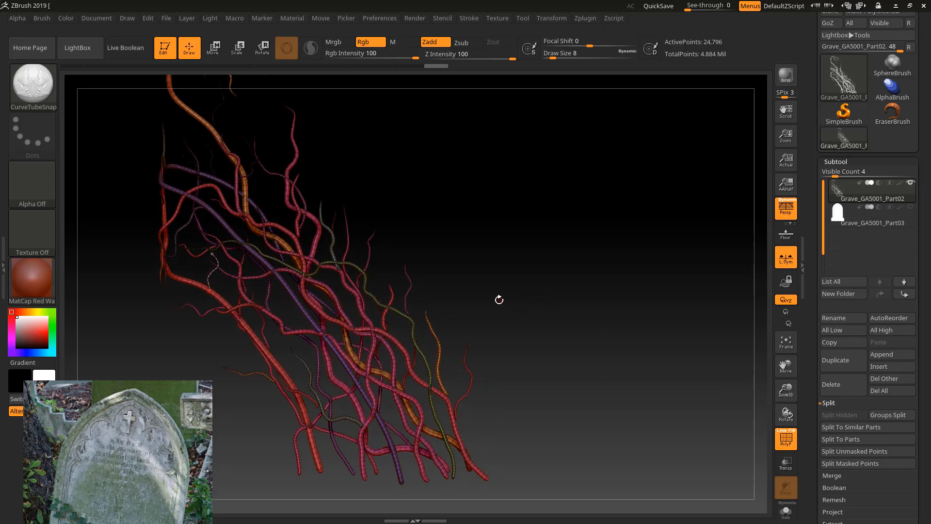
{"action": "left_click_drag", "start_coordinate": [499, 300], "coordinate": [561, 223]}
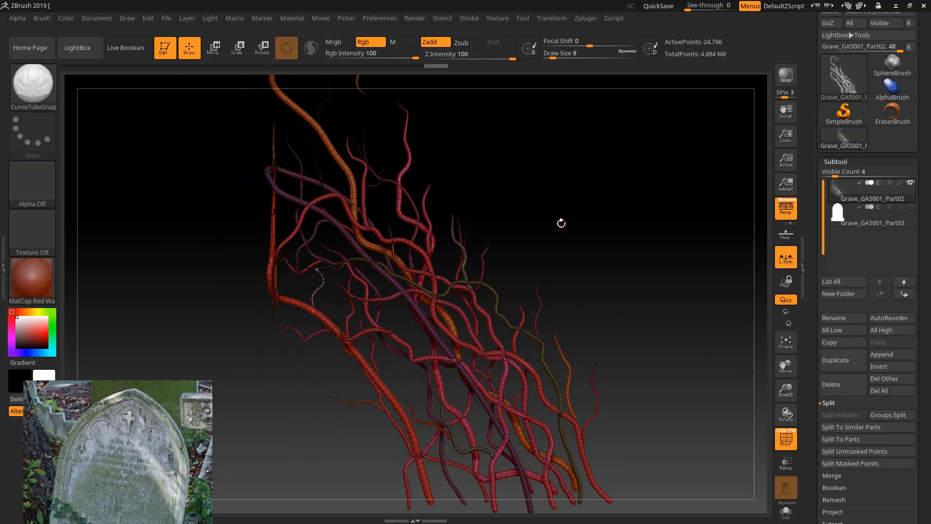
{"action": "mouse_move", "coordinate": [561, 223]}
{"action": "right_mouse_down", "text": "alt"}
{"action": "mouse_move", "coordinate": [622, 250]}
{"action": "mouse_move", "coordinate": [624, 262]}
{"action": "mouse_move", "coordinate": [615, 257]}
{"action": "right_mouse_up", "text": "alt"}
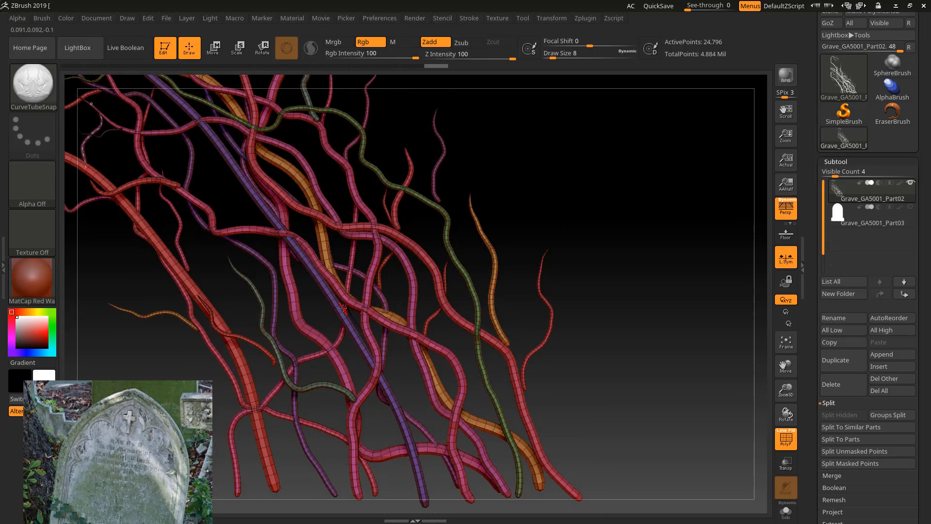
{"action": "key", "text": "b"}
{"action": "key", "text": "m"}
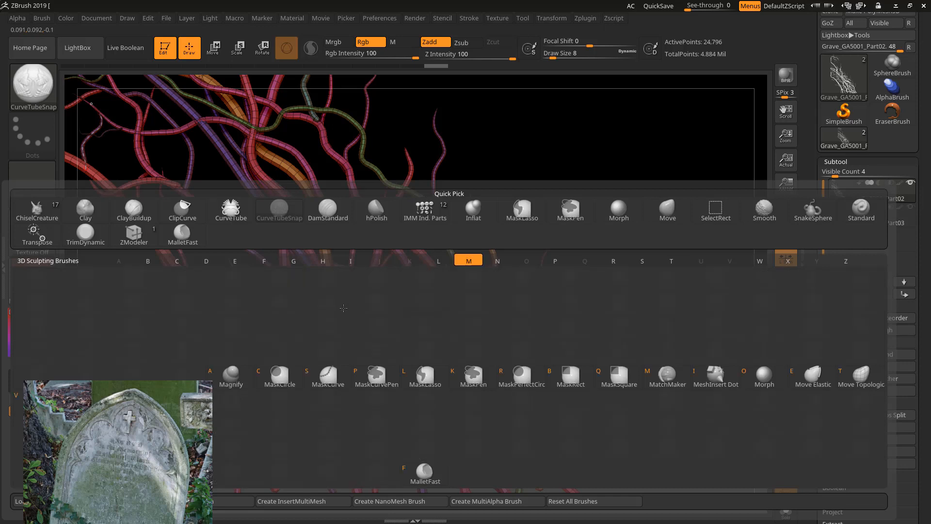
{"action": "key", "text": "v"}
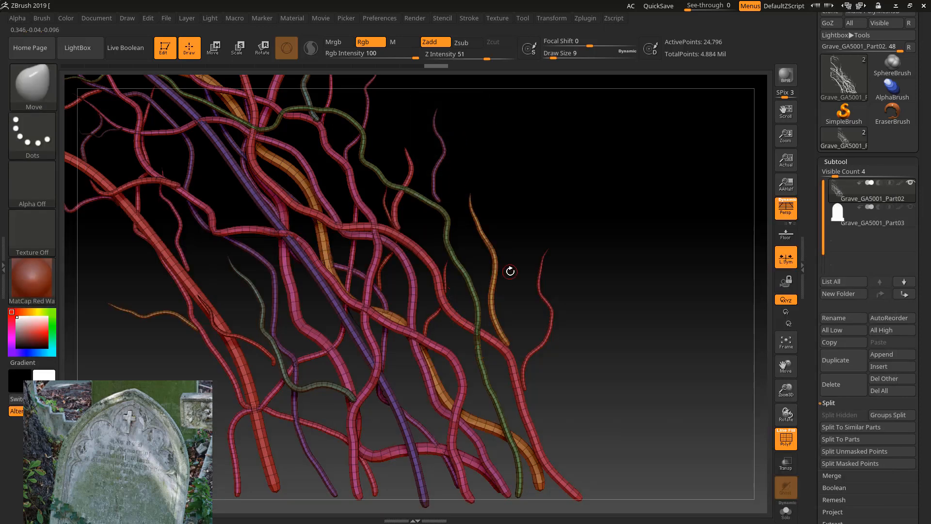
{"action": "key", "text": "bracketright"}
{"action": "key", "text": "bracketright"}
{"action": "key", "text": "bracketright"}
{"action": "key", "text": "bracketright"}
{"action": "key", "text": "bracketright"}
Step: Undo the test pull on the orange twig and raise the Move brush's Mask By Polygroups auto masking to its maximum
{"action": "mouse_move", "coordinate": [503, 343]}
{"action": "left_mouse_down"}
{"action": "mouse_move", "coordinate": [515, 324]}
{"action": "mouse_move", "coordinate": [511, 348]}
{"action": "left_mouse_up"}
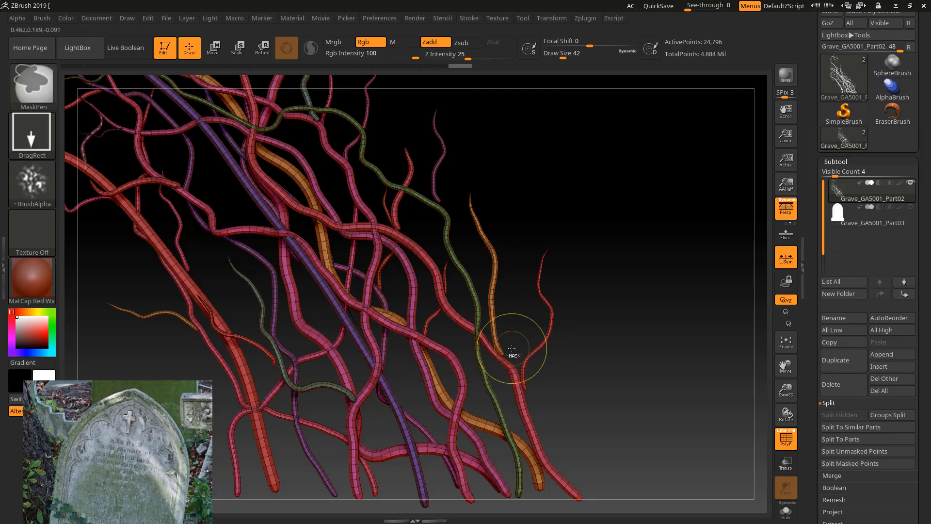
{"action": "key", "text": "ctrl+z"}
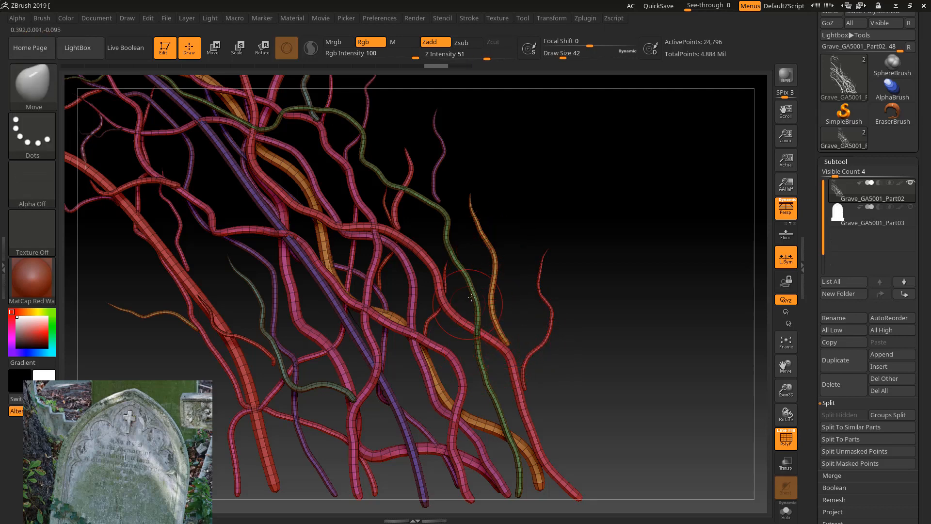
{"action": "left_click", "coordinate": [42, 16]}
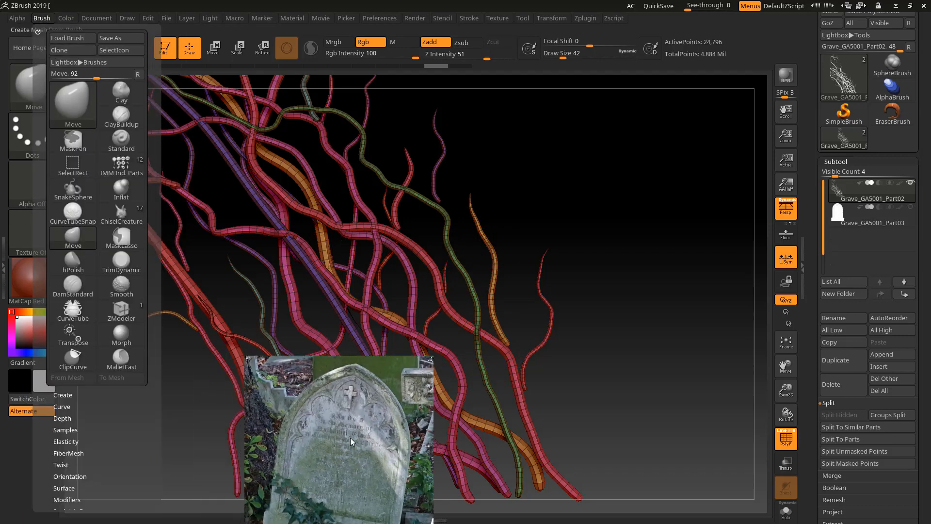
{"action": "scroll", "coordinate": [104, 479], "scroll_direction": "down", "scroll_amount": 5}
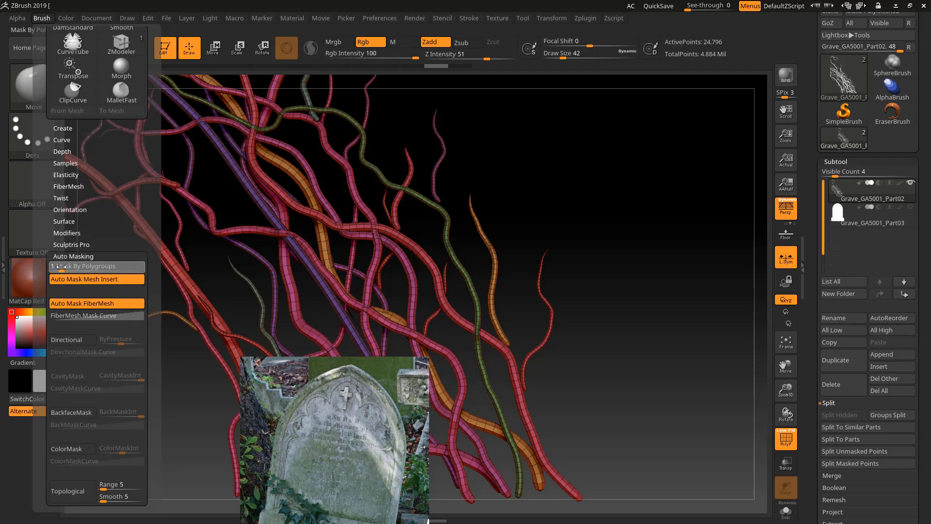
{"action": "left_click_drag", "start_coordinate": [61, 266], "coordinate": [146, 268]}
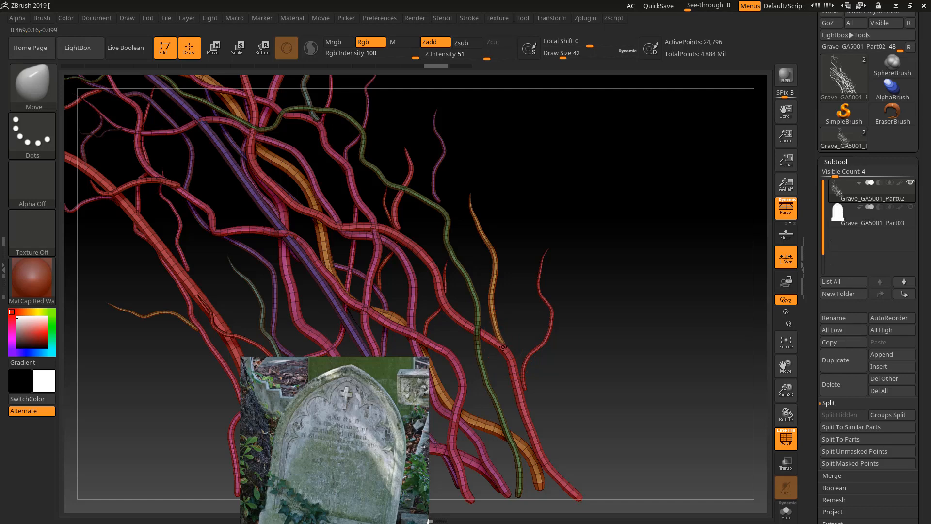
Step: Pull the bases of the purple, orange and red side twigs onto their parent vines near the base
{"action": "left_click_drag", "start_coordinate": [438, 201], "coordinate": [396, 231]}
{"action": "mouse_move", "coordinate": [588, 370]}
{"action": "left_mouse_down"}
{"action": "mouse_move", "coordinate": [552, 315]}
{"action": "mouse_move", "coordinate": [444, 291]}
{"action": "left_mouse_up"}
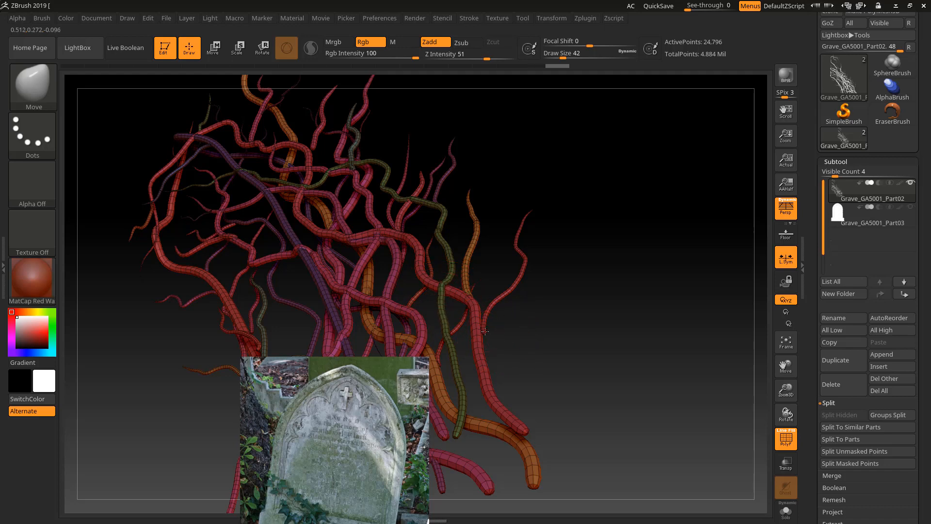
{"action": "left_click_drag", "start_coordinate": [478, 331], "coordinate": [479, 333]}
{"action": "mouse_move", "coordinate": [522, 381]}
{"action": "left_mouse_down"}
{"action": "mouse_move", "coordinate": [536, 367]}
{"action": "mouse_move", "coordinate": [539, 336]}
{"action": "mouse_move", "coordinate": [519, 415]}
{"action": "left_mouse_up"}
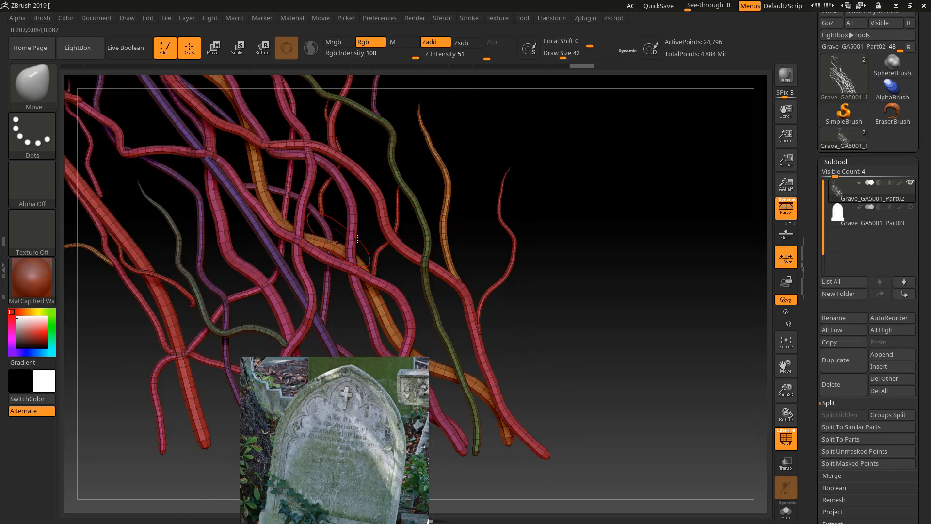
Step: Nudge the green twigs and crossing vines on the front so their junctions meet and overlap cleanly
{"action": "left_click_drag", "start_coordinate": [350, 327], "coordinate": [430, 185]}
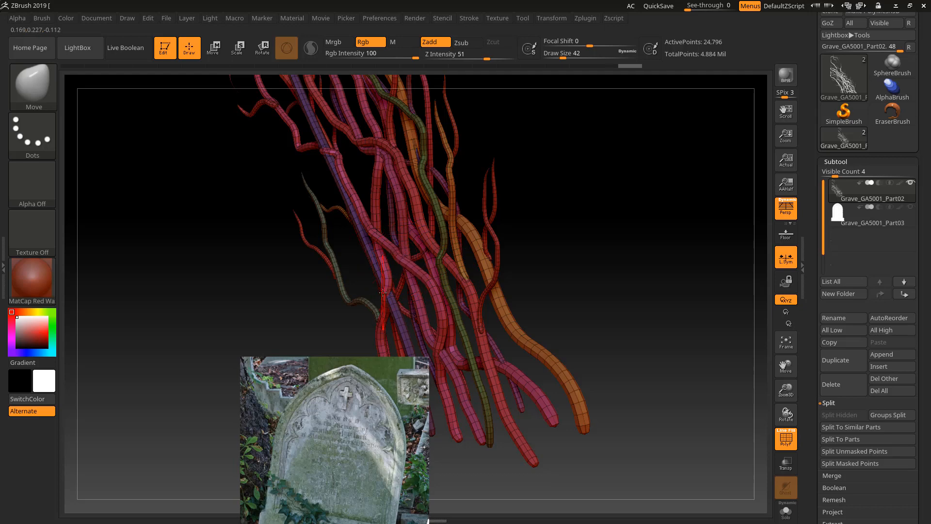
{"action": "mouse_move", "coordinate": [298, 301]}
{"action": "left_mouse_down"}
{"action": "mouse_move", "coordinate": [321, 295]}
{"action": "mouse_move", "coordinate": [312, 293]}
{"action": "left_mouse_up"}
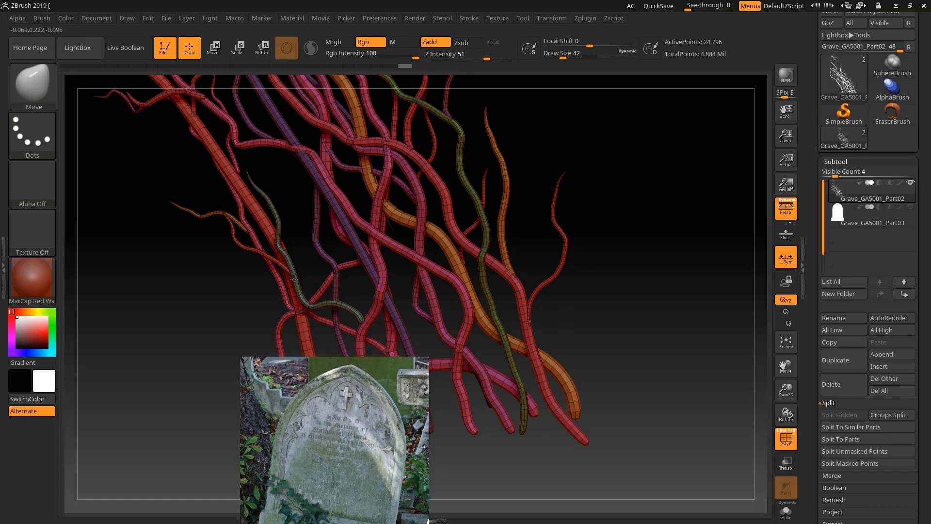
{"action": "left_click_drag", "start_coordinate": [184, 282], "coordinate": [303, 257]}
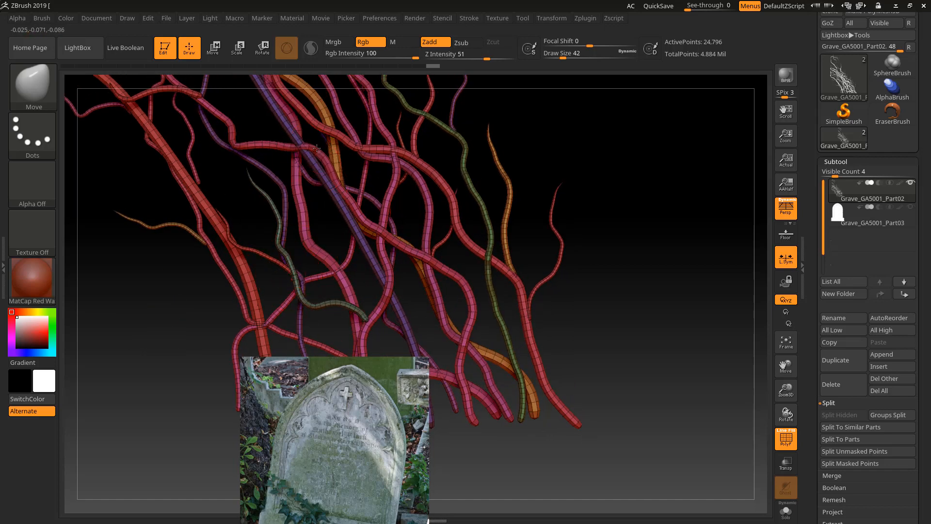
{"action": "left_click_drag", "start_coordinate": [582, 141], "coordinate": [616, 311]}
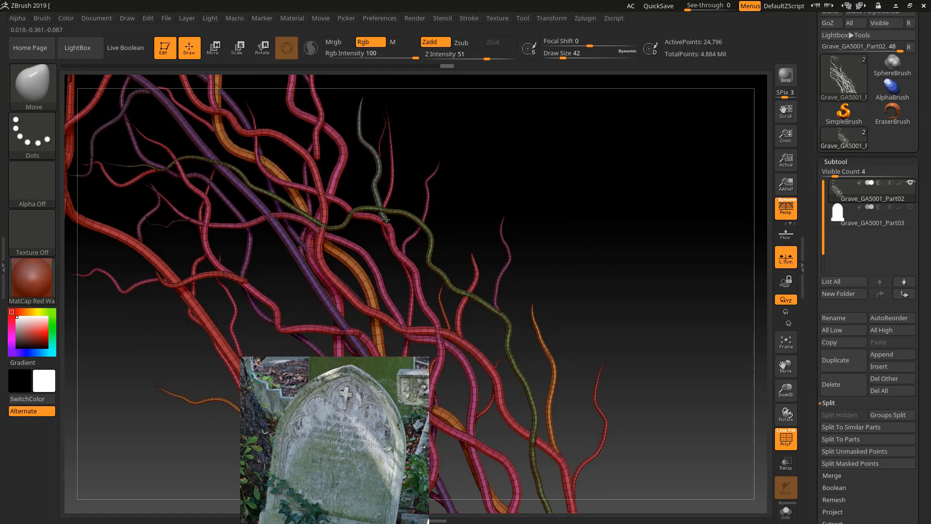
{"action": "left_click_drag", "start_coordinate": [479, 175], "coordinate": [515, 181]}
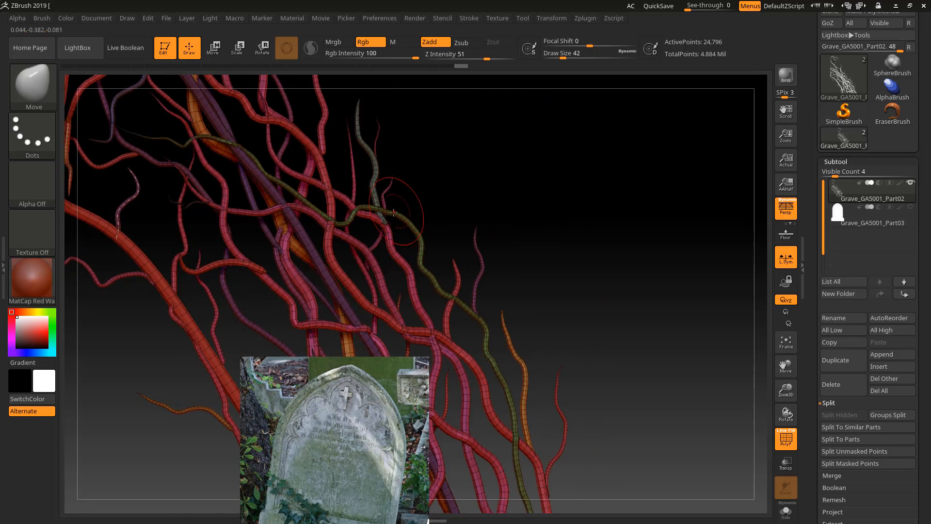
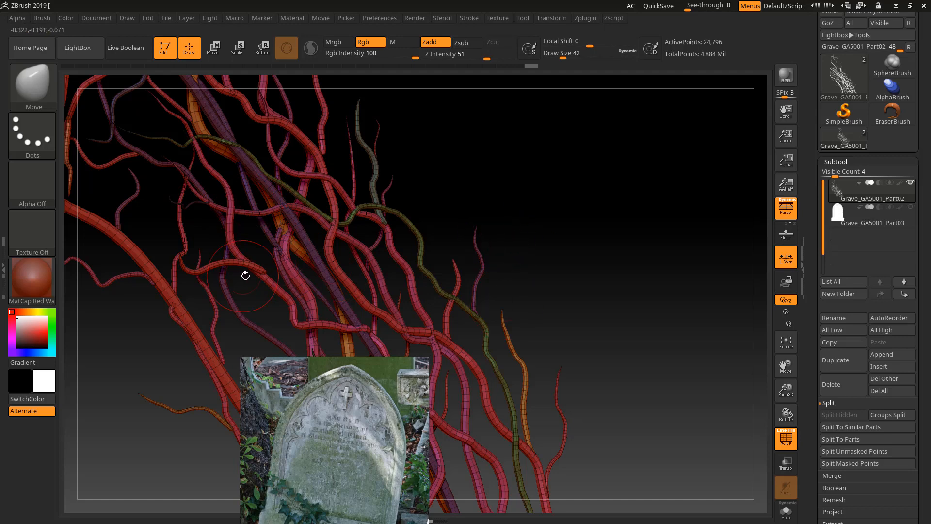
Step: Adjust the twig junctions and vine crossings with the Move brush from the back of the vine cluster
{"action": "left_click_drag", "start_coordinate": [545, 281], "coordinate": [620, 228]}
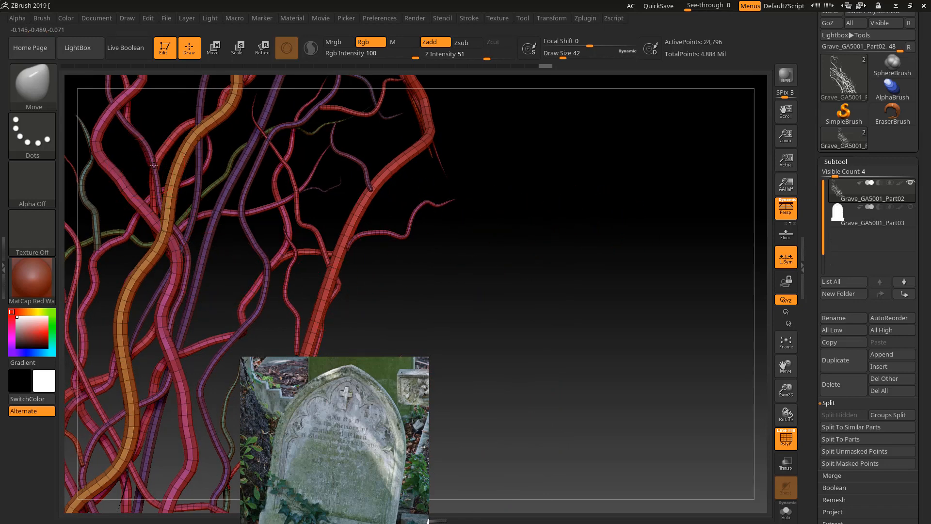
{"action": "mouse_move", "coordinate": [468, 277]}
{"action": "left_mouse_down", "text": "alt"}
{"action": "mouse_move", "coordinate": [442, 270]}
{"action": "mouse_move", "coordinate": [592, 245]}
{"action": "mouse_move", "coordinate": [583, 250]}
{"action": "left_mouse_up", "text": "alt"}
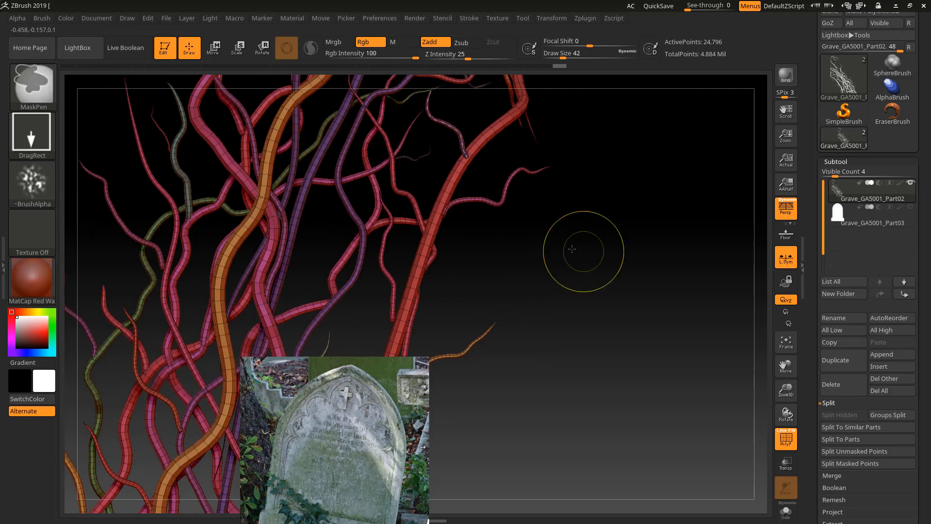
{"action": "mouse_move", "coordinate": [571, 249]}
{"action": "right_mouse_down", "text": "ctrl"}
{"action": "mouse_move", "coordinate": [534, 243]}
{"action": "mouse_move", "coordinate": [478, 294]}
{"action": "mouse_move", "coordinate": [311, 277]}
{"action": "right_mouse_up", "text": "ctrl"}
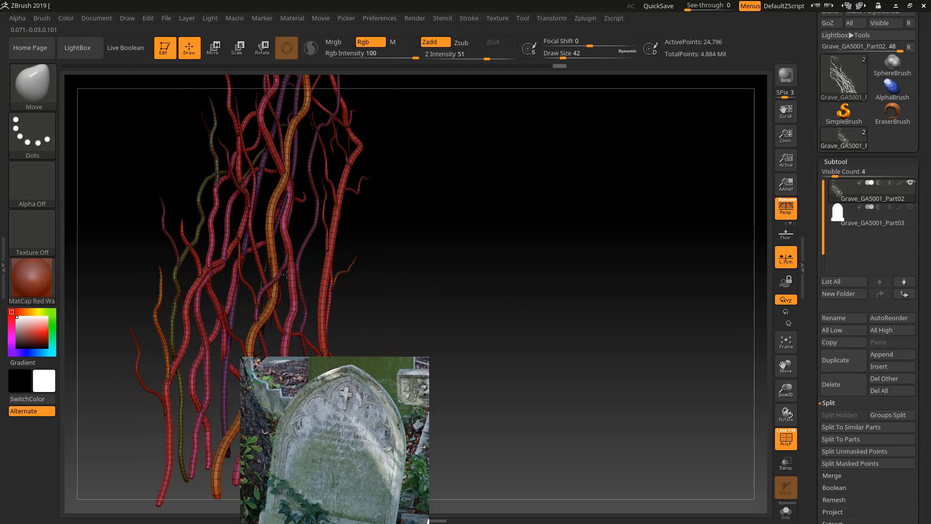
{"action": "left_click_drag", "start_coordinate": [398, 231], "coordinate": [384, 224]}
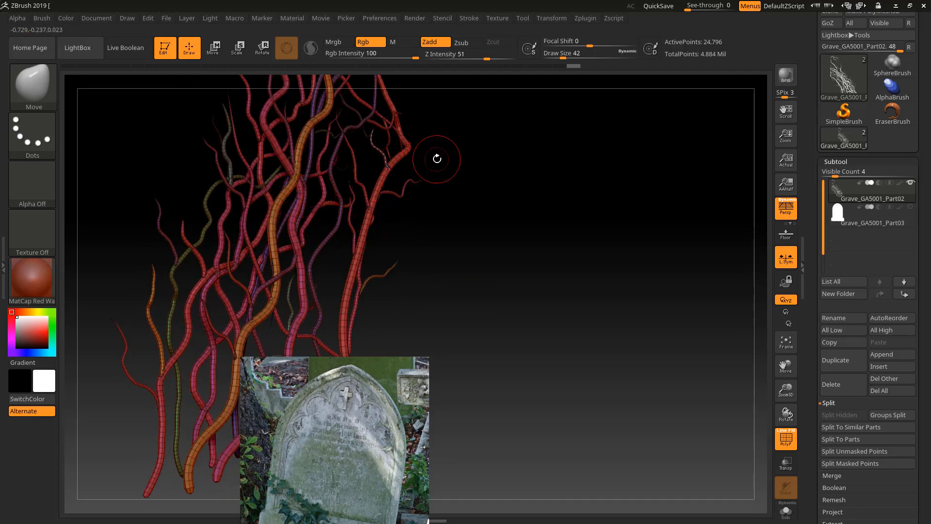
{"action": "left_click_drag", "start_coordinate": [439, 155], "coordinate": [418, 116]}
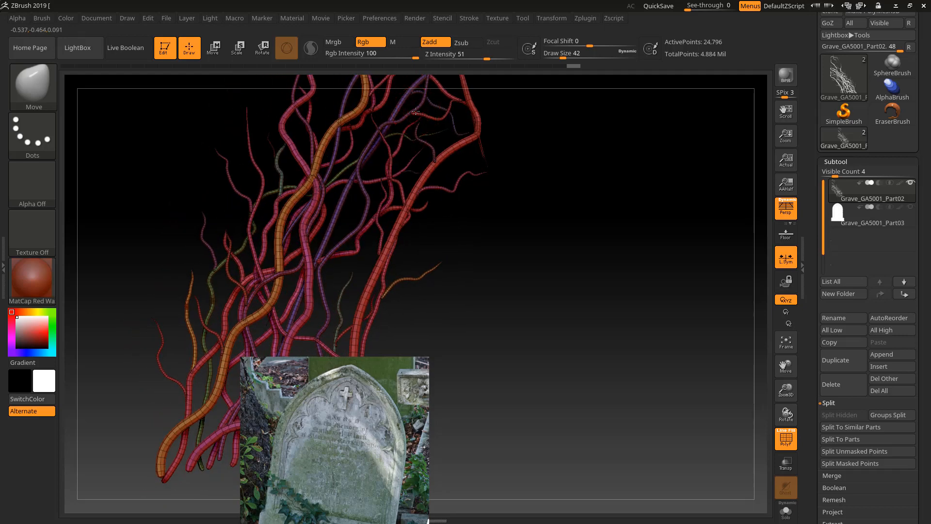
{"action": "left_click_drag", "start_coordinate": [92, 189], "coordinate": [319, 115]}
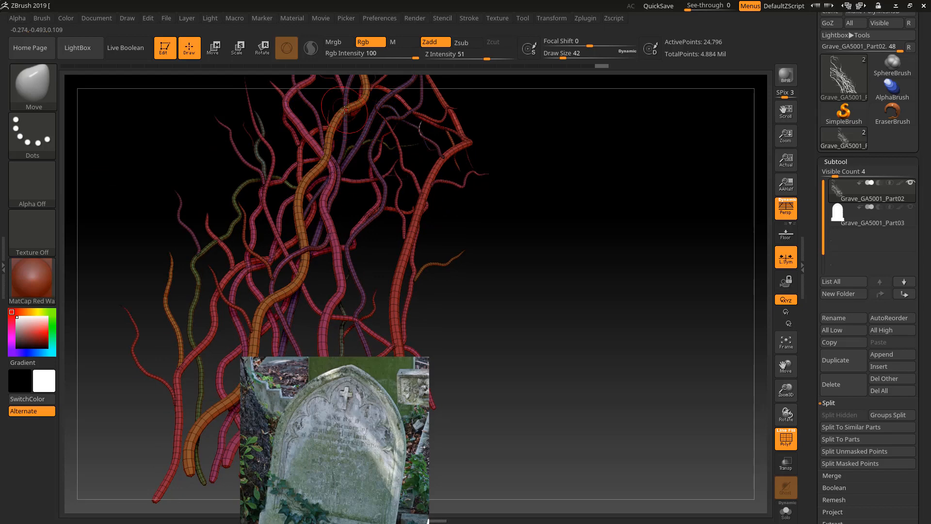
{"action": "left_click_drag", "start_coordinate": [634, 276], "coordinate": [618, 299]}
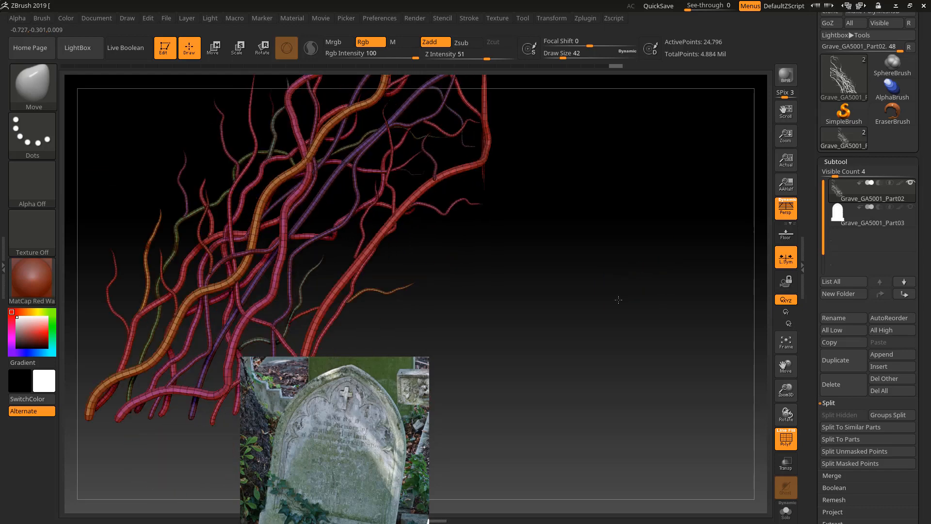
Step: Show the gravestone subtool again and fit the red and purple vines around the stone's side edges
{"action": "left_click", "coordinate": [910, 207]}
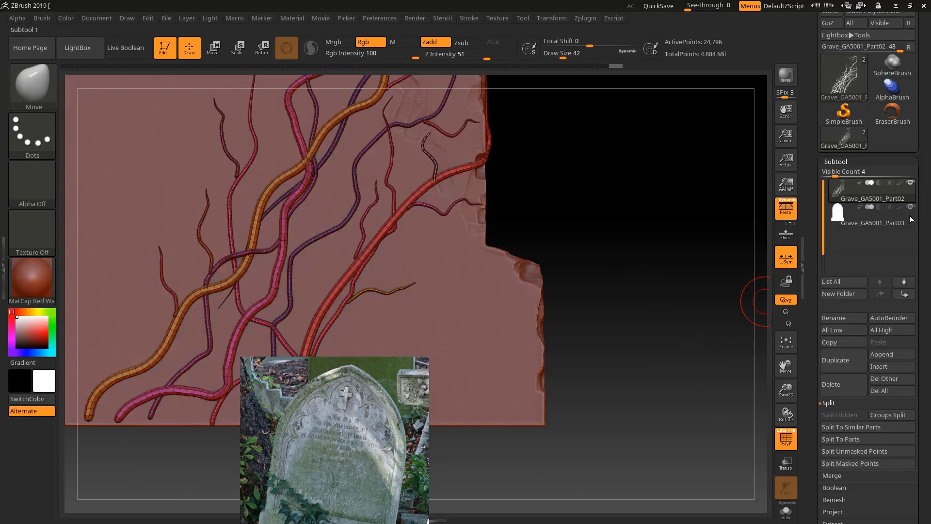
{"action": "mouse_move", "coordinate": [653, 248]}
{"action": "left_mouse_down"}
{"action": "mouse_move", "coordinate": [490, 160]}
{"action": "mouse_move", "coordinate": [383, 164]}
{"action": "left_mouse_up"}
{"action": "left_click_drag", "start_coordinate": [485, 164], "coordinate": [481, 162]}
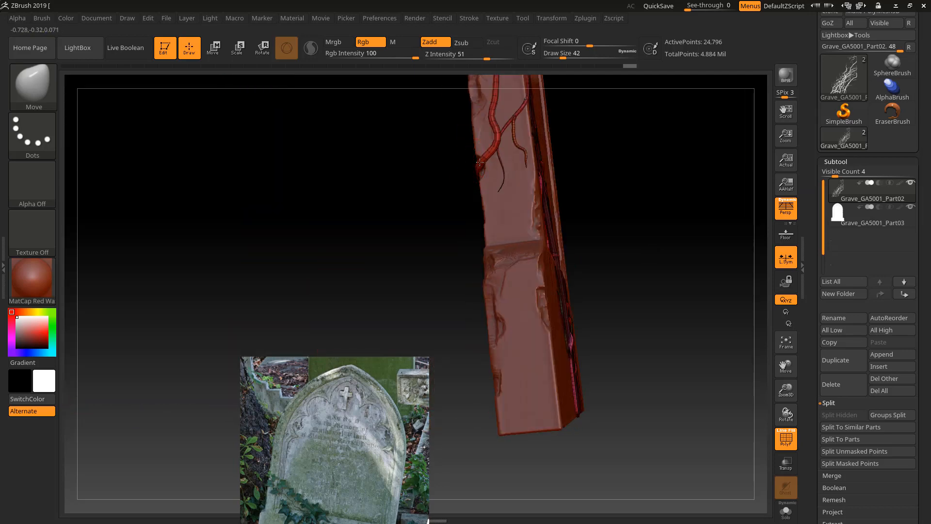
{"action": "left_click_drag", "start_coordinate": [586, 129], "coordinate": [494, 228]}
{"action": "right_click_drag", "start_coordinate": [494, 228], "coordinate": [479, 229]}
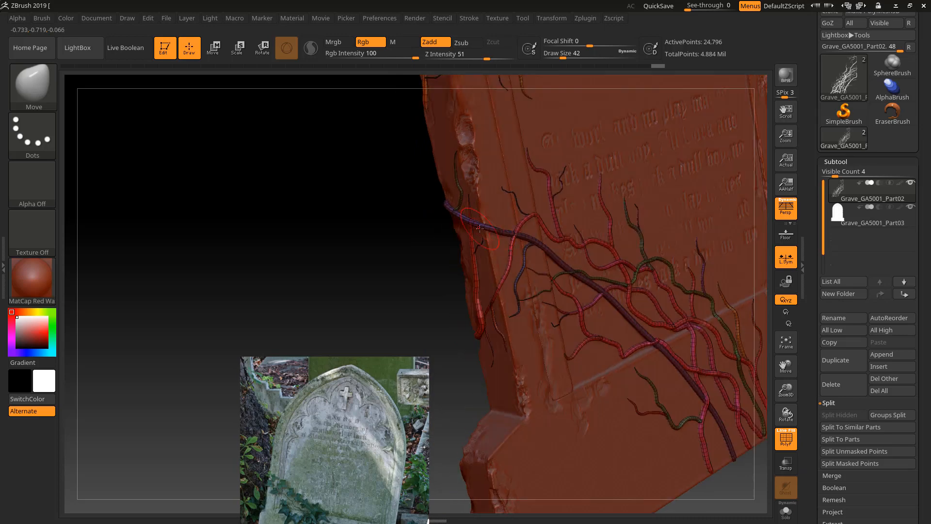
{"action": "left_click_drag", "start_coordinate": [361, 285], "coordinate": [515, 236]}
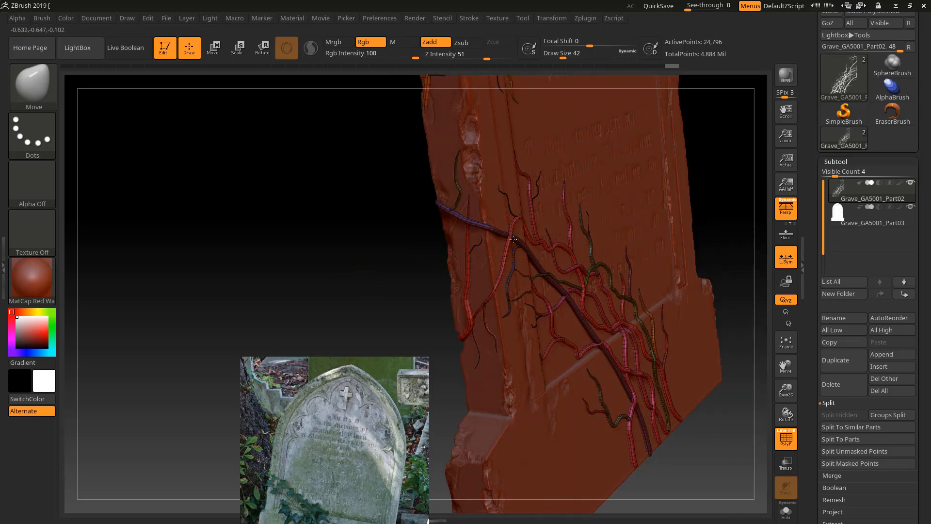
Step: Shape the purple and upper orange vines to wrap closely around the corners of the gravestone's side
{"action": "mouse_move", "coordinate": [424, 238]}
{"action": "left_mouse_down"}
{"action": "mouse_move", "coordinate": [386, 210]}
{"action": "mouse_move", "coordinate": [508, 188]}
{"action": "left_mouse_up"}
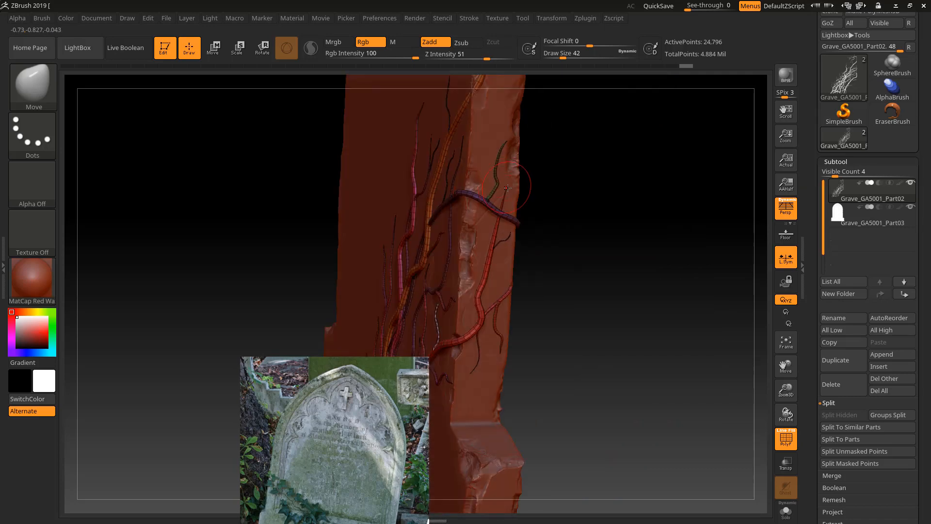
{"action": "mouse_move", "coordinate": [603, 160]}
{"action": "left_mouse_down"}
{"action": "mouse_move", "coordinate": [609, 198]}
{"action": "mouse_move", "coordinate": [634, 216]}
{"action": "mouse_move", "coordinate": [578, 251]}
{"action": "mouse_move", "coordinate": [477, 287]}
{"action": "left_mouse_up"}
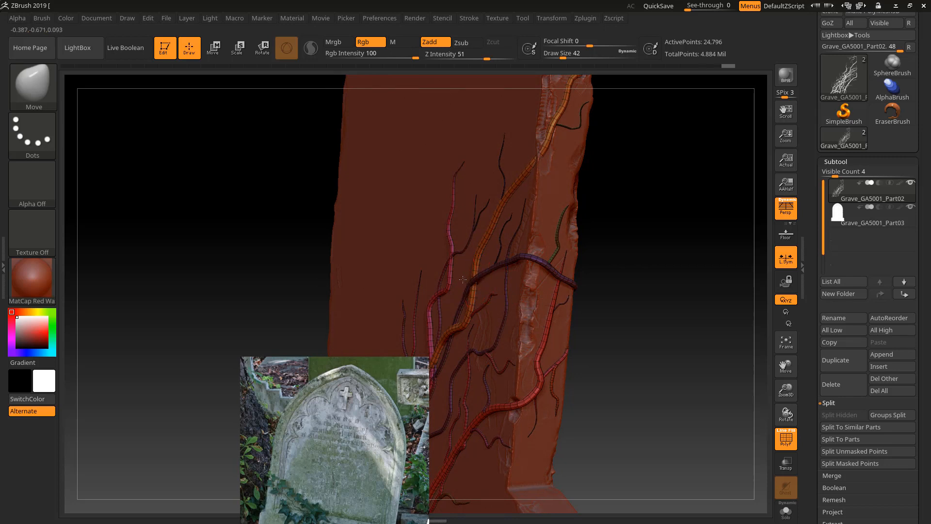
{"action": "mouse_move", "coordinate": [638, 156]}
{"action": "left_mouse_down"}
{"action": "mouse_move", "coordinate": [619, 207]}
{"action": "mouse_move", "coordinate": [578, 202]}
{"action": "left_mouse_up"}
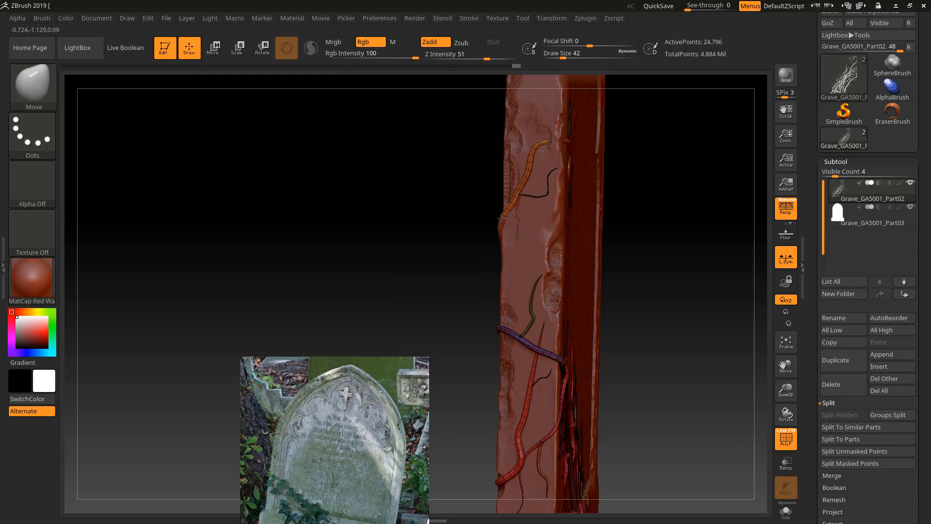
{"action": "left_click_drag", "start_coordinate": [670, 174], "coordinate": [545, 137]}
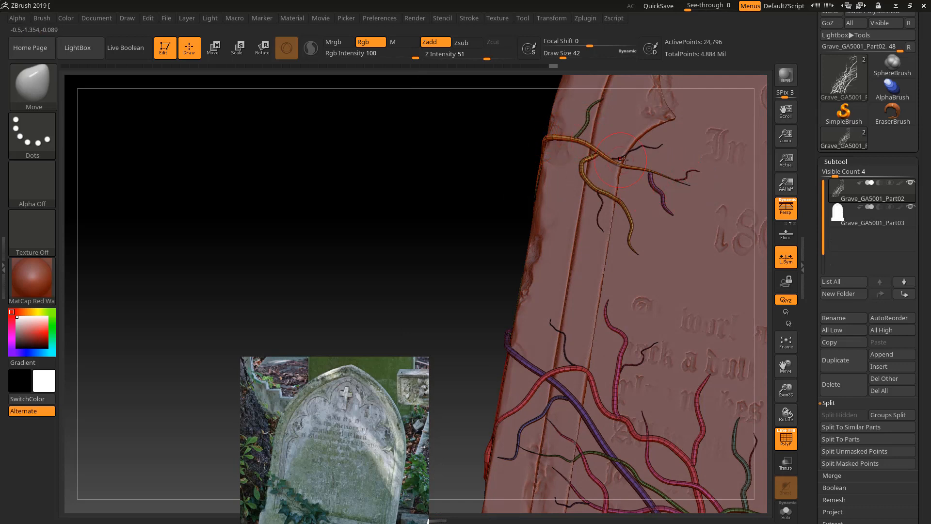
{"action": "left_click_drag", "start_coordinate": [466, 216], "coordinate": [472, 225]}
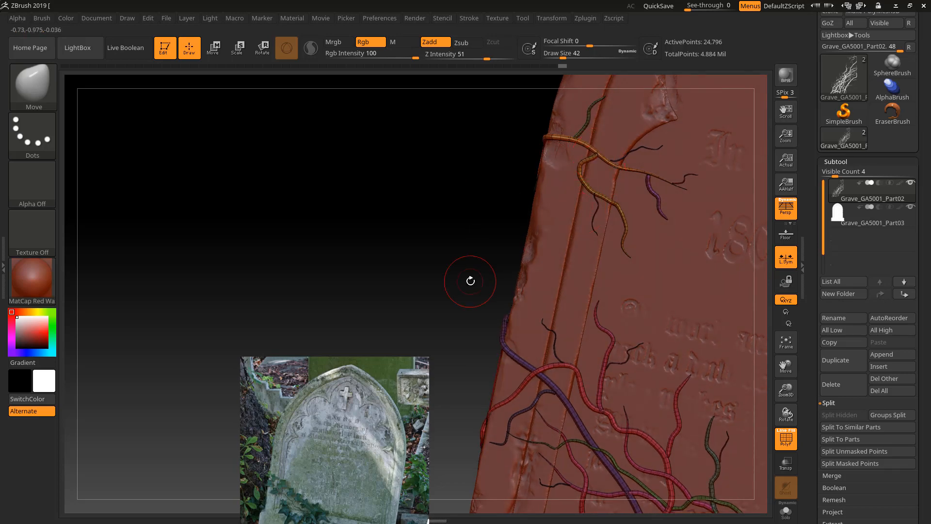
Step: Reduce the draw size to 28 and tuck the purple vine's upper end around the gravestone's side edge
{"action": "left_click_drag", "start_coordinate": [470, 277], "coordinate": [482, 286]}
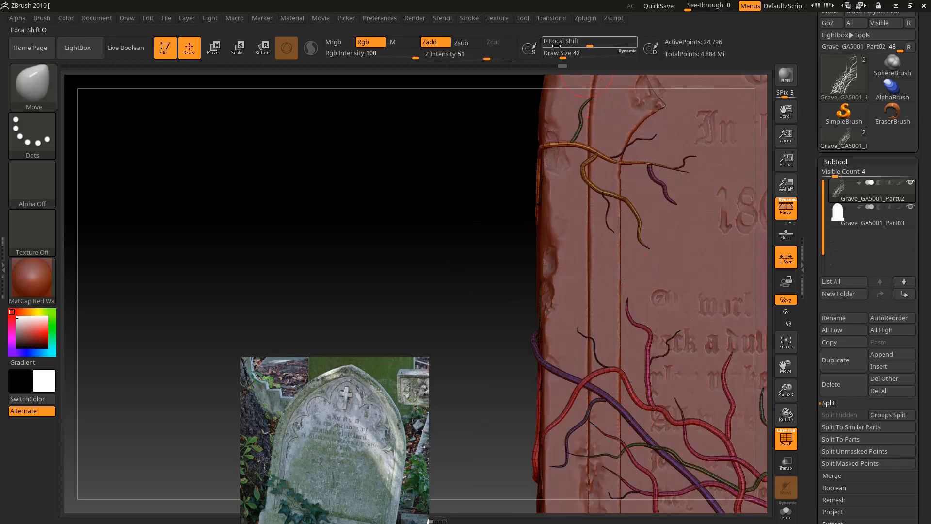
{"action": "left_click_drag", "start_coordinate": [563, 55], "coordinate": [589, 72]}
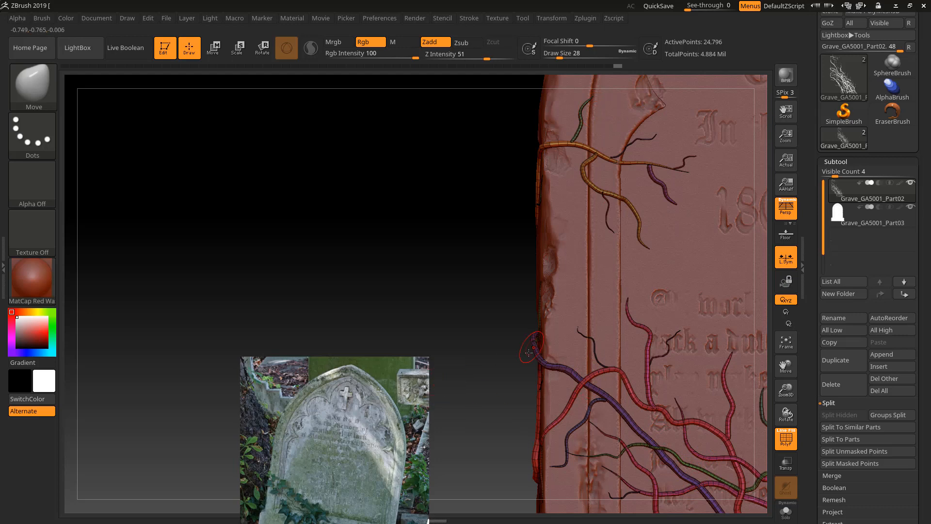
{"action": "left_click_drag", "start_coordinate": [786, 367], "coordinate": [661, 262]}
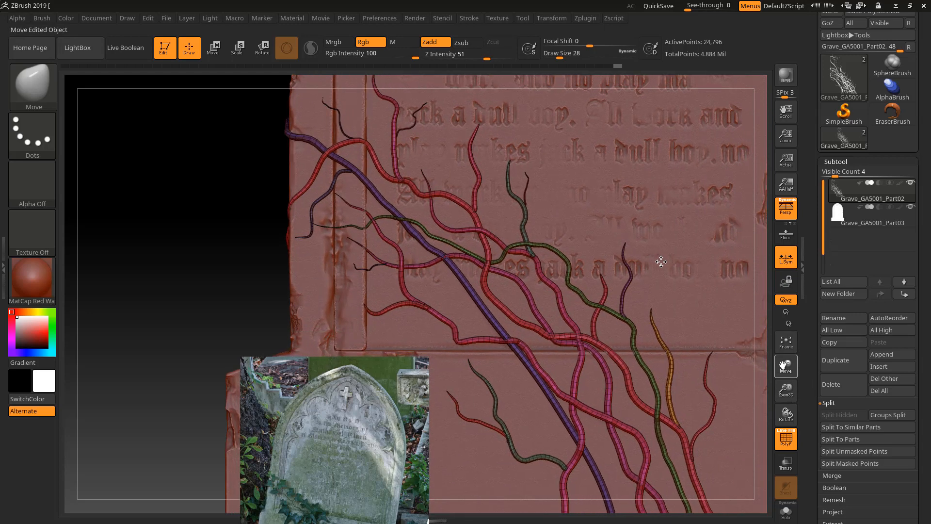
{"action": "left_click_drag", "start_coordinate": [260, 264], "coordinate": [324, 264]}
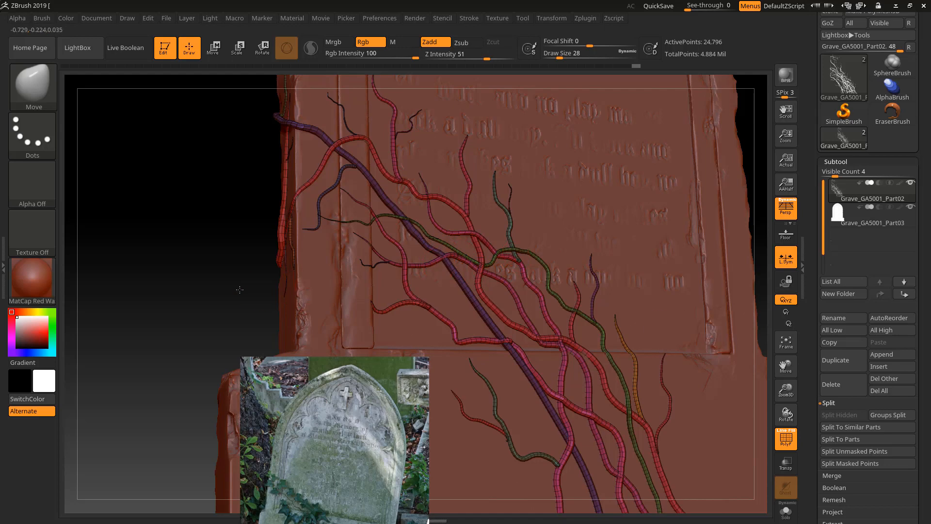
{"action": "left_click_drag", "start_coordinate": [239, 289], "coordinate": [408, 256]}
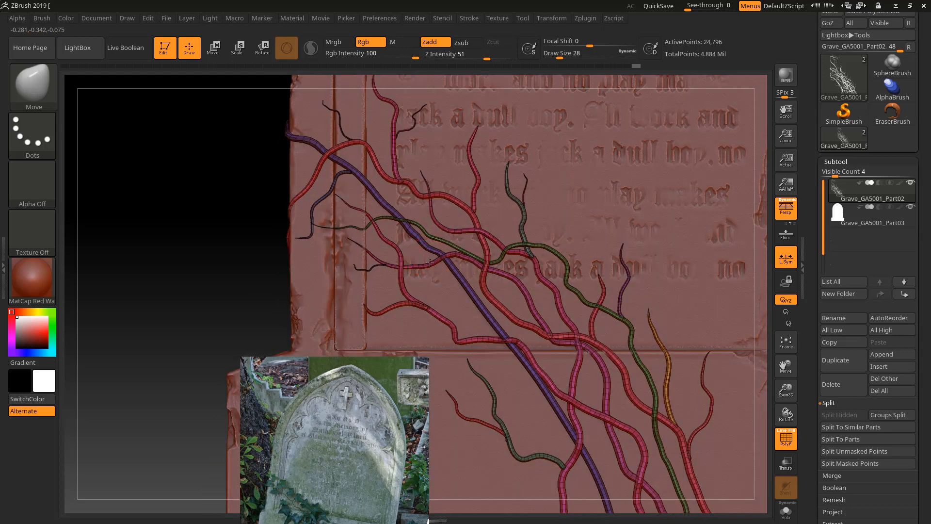
{"action": "left_click_drag", "start_coordinate": [246, 266], "coordinate": [473, 196]}
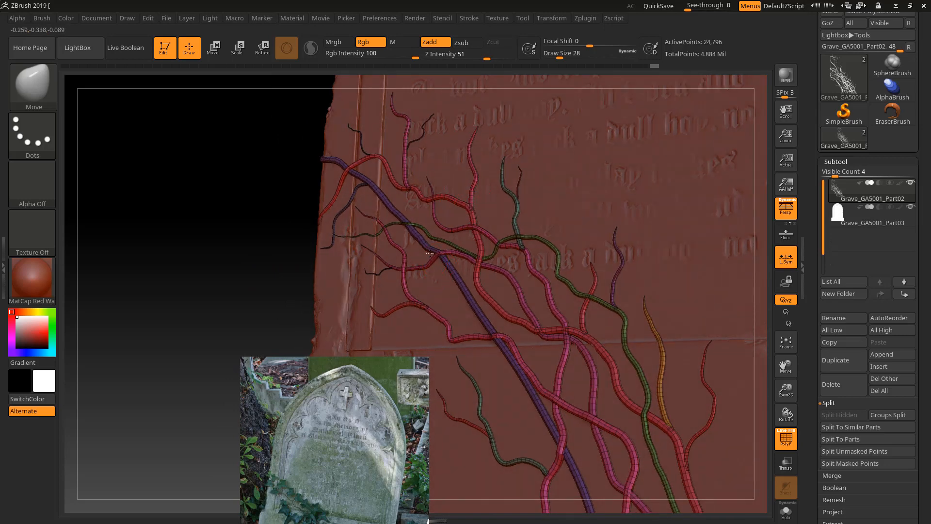
{"action": "left_click_drag", "start_coordinate": [252, 282], "coordinate": [272, 305]}
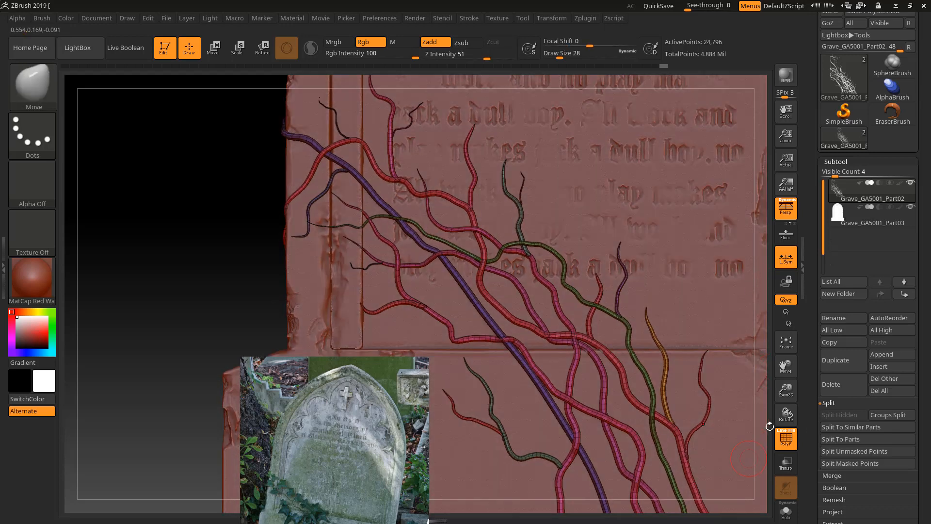
Step: Move the gravestone reference photo off the model so the whole stone base is uncovered
{"action": "left_click_drag", "start_coordinate": [786, 392], "coordinate": [774, 366]}
{"action": "left_click_drag", "start_coordinate": [785, 367], "coordinate": [689, 329]}
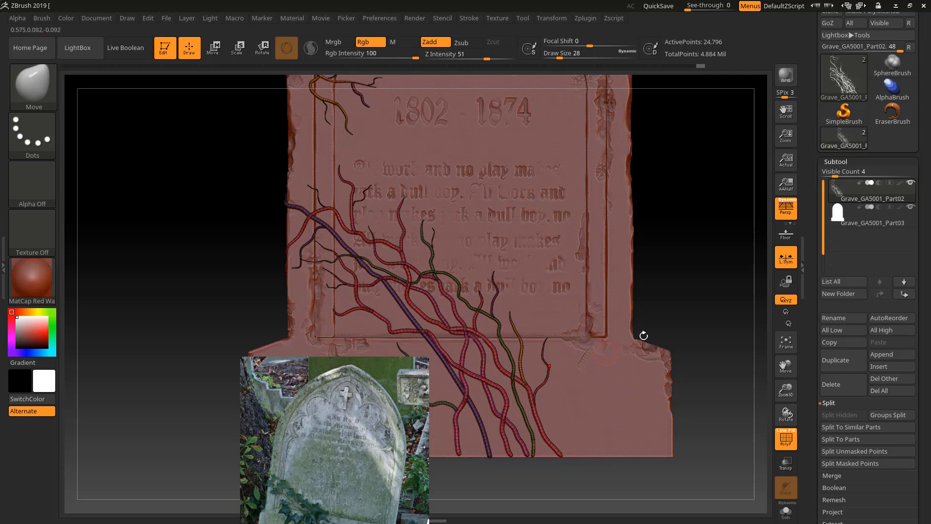
{"action": "left_click_drag", "start_coordinate": [672, 292], "coordinate": [659, 309]}
{"action": "left_click_drag", "start_coordinate": [392, 421], "coordinate": [164, 372]}
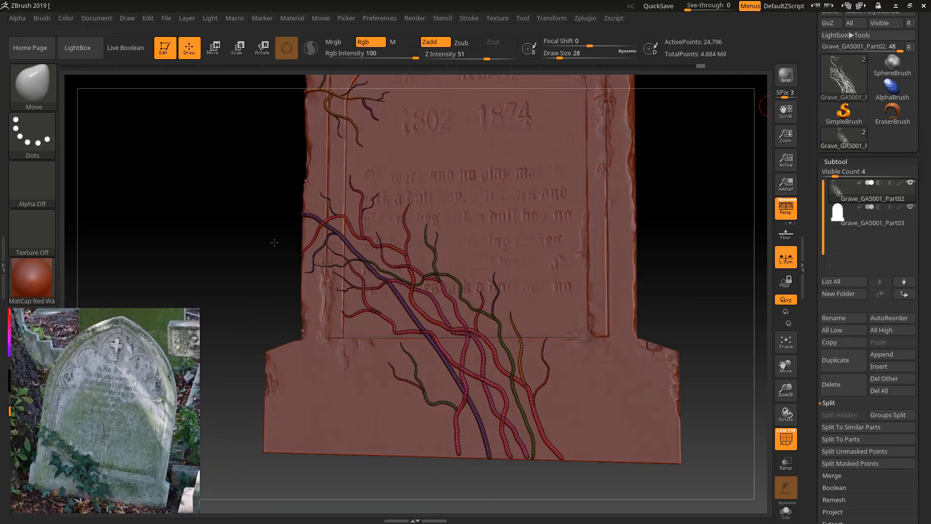
{"action": "left_click_drag", "start_coordinate": [273, 241], "coordinate": [277, 242], "text": "shift"}
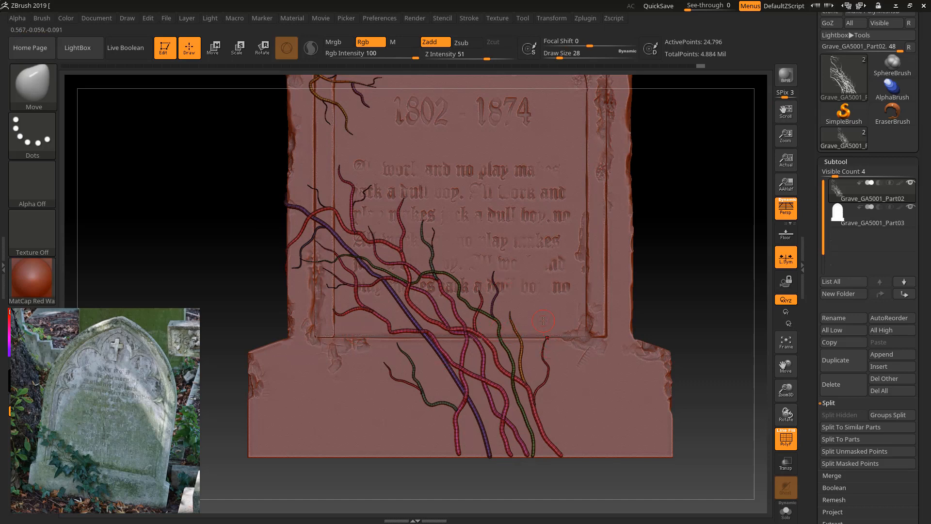
Step: Switch to Chrome, examine the ivy leaf pictures on Pinterest for reference, and return to ZBrush
{"action": "key", "text": "super"}
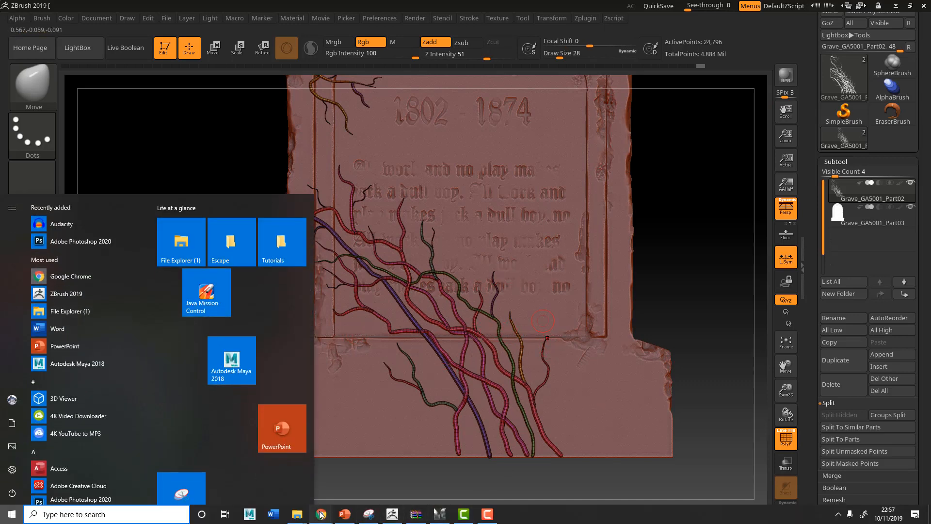
{"action": "mouse_move", "coordinate": [320, 514]}
{"action": "left_click", "coordinate": [364, 473]}
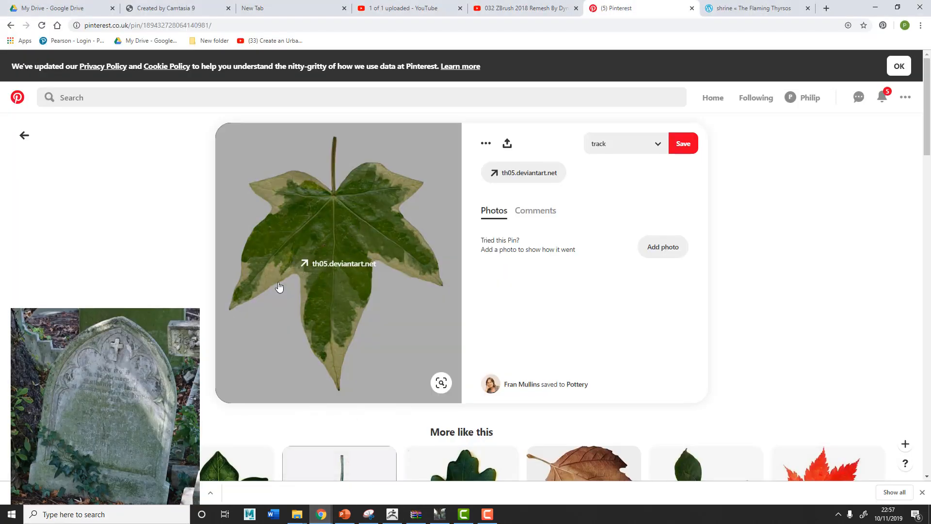
{"action": "scroll", "coordinate": [460, 354], "scroll_direction": "down", "scroll_amount": 4}
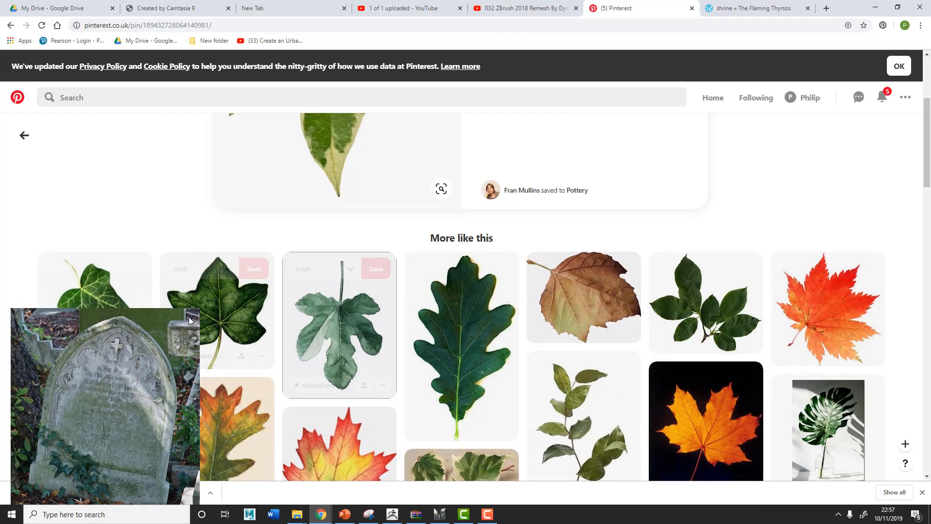
{"action": "left_click", "coordinate": [878, 7]}
{"action": "mouse_move", "coordinate": [698, 260]}
{"action": "left_mouse_down"}
{"action": "mouse_move", "coordinate": [695, 246]}
{"action": "mouse_move", "coordinate": [685, 247]}
{"action": "left_mouse_up"}
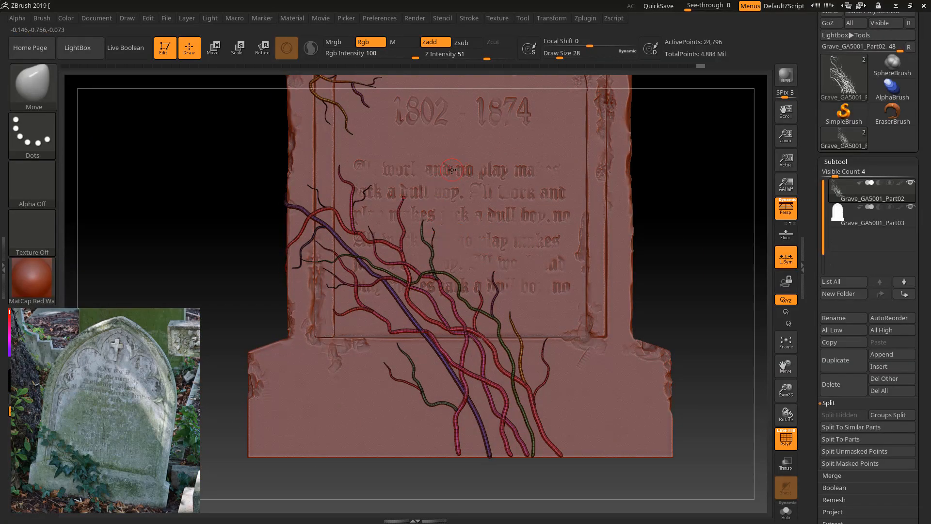
Step: Make the gravestone subtool Grave_GA5001_Part03 active and turn off its polyframe display, ready for masking
{"action": "left_click", "coordinate": [886, 221]}
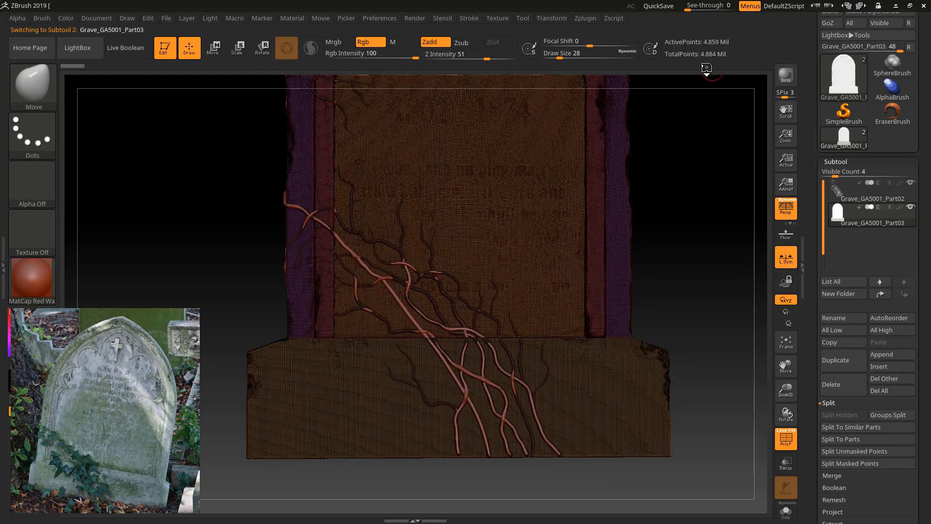
{"action": "left_click_drag", "start_coordinate": [669, 316], "coordinate": [697, 291]}
{"action": "left_click", "coordinate": [779, 444]}
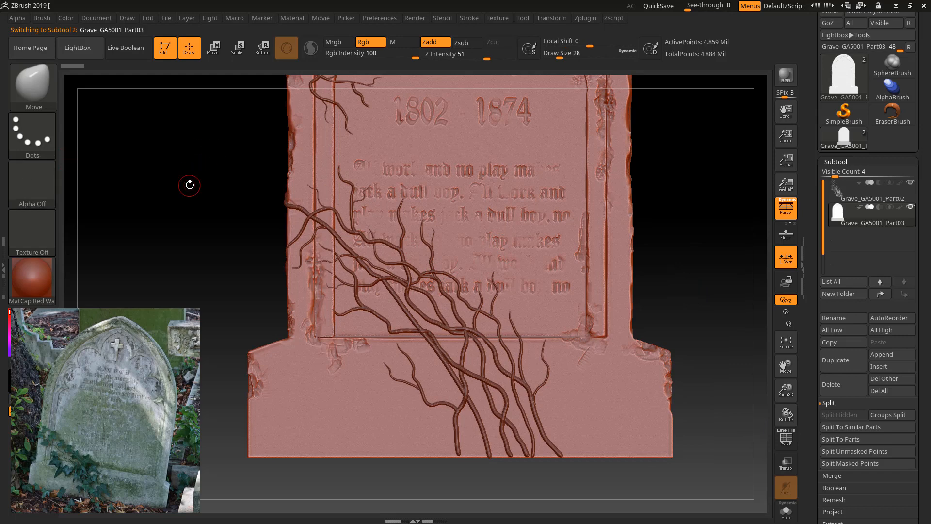
{"action": "key", "text": "ctrl"}
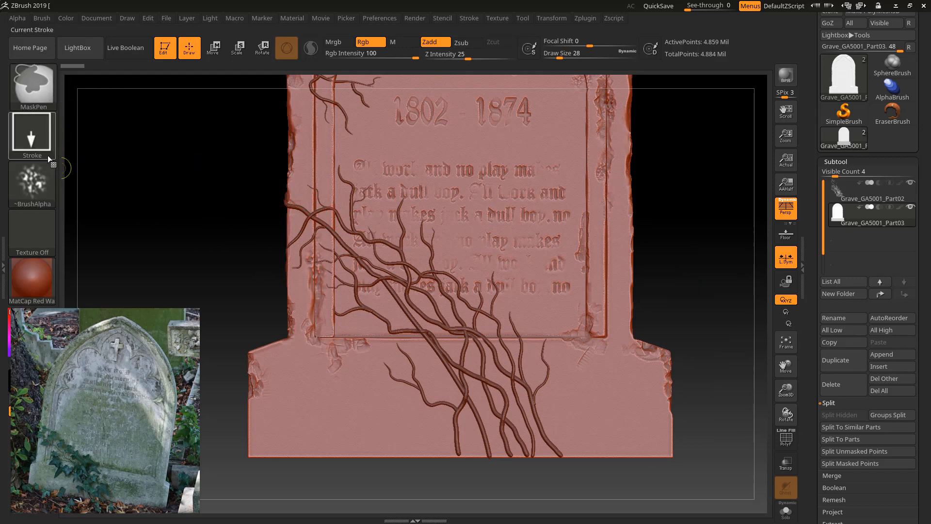
{"action": "left_click", "coordinate": [36, 173]}
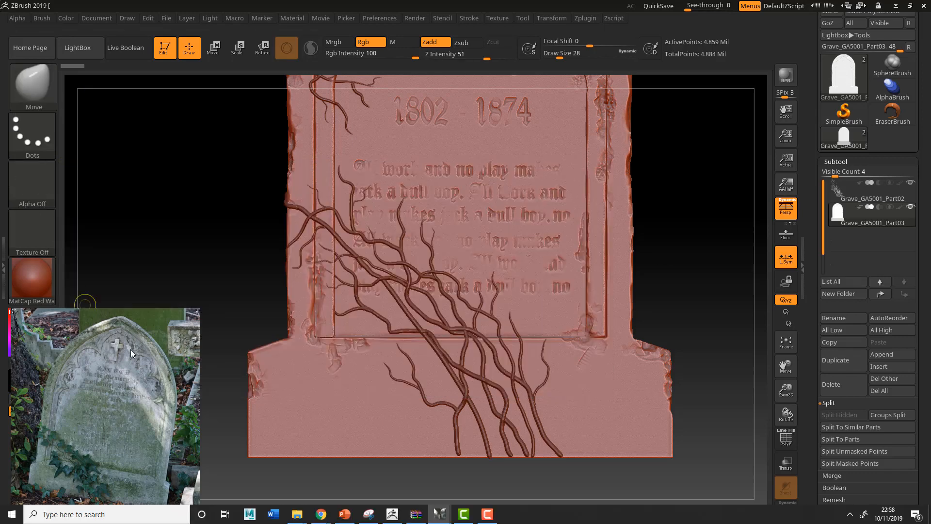
Step: Close the duplicate reference photo and reposition the remaining one beside the gravestone
{"action": "left_click_drag", "start_coordinate": [154, 351], "coordinate": [237, 433]}
{"action": "right_click", "coordinate": [237, 434]}
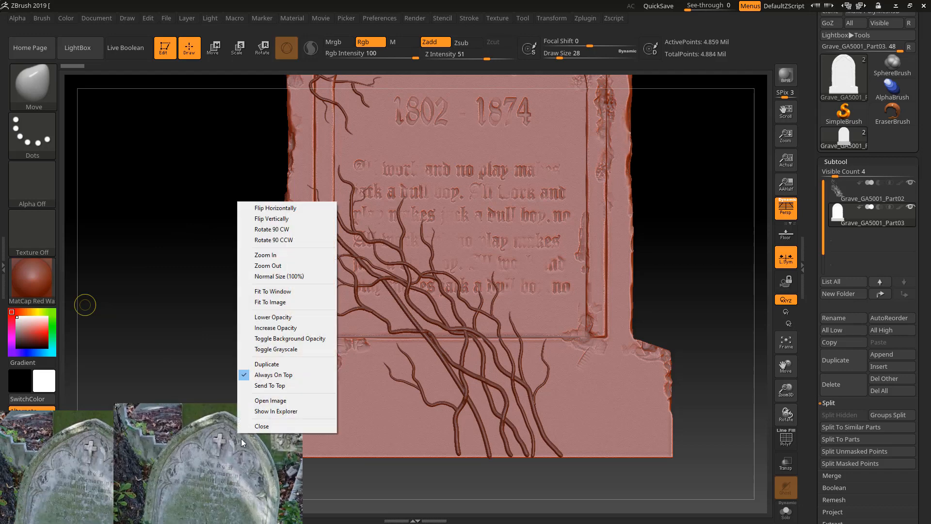
{"action": "left_click", "coordinate": [262, 426]}
{"action": "left_click_drag", "start_coordinate": [48, 456], "coordinate": [109, 432]}
Step: Import the Ivy and Ivy2 images from the GraveStone folder as alphas
{"action": "left_click", "coordinate": [39, 182]}
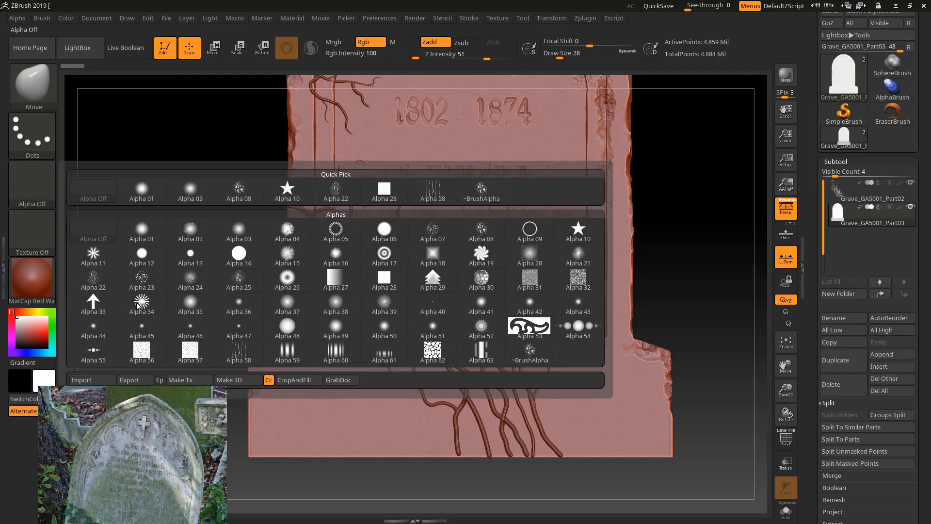
{"action": "left_click", "coordinate": [92, 378]}
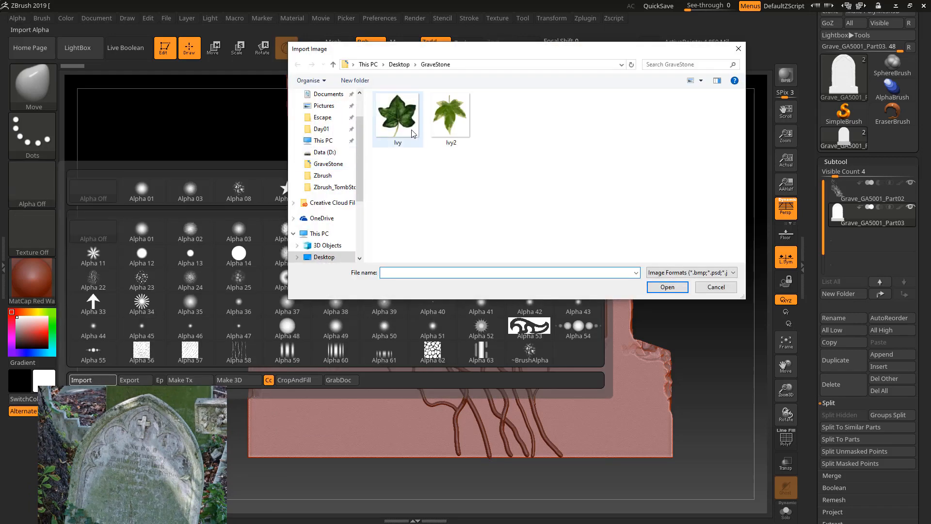
{"action": "left_click", "coordinate": [402, 118]}
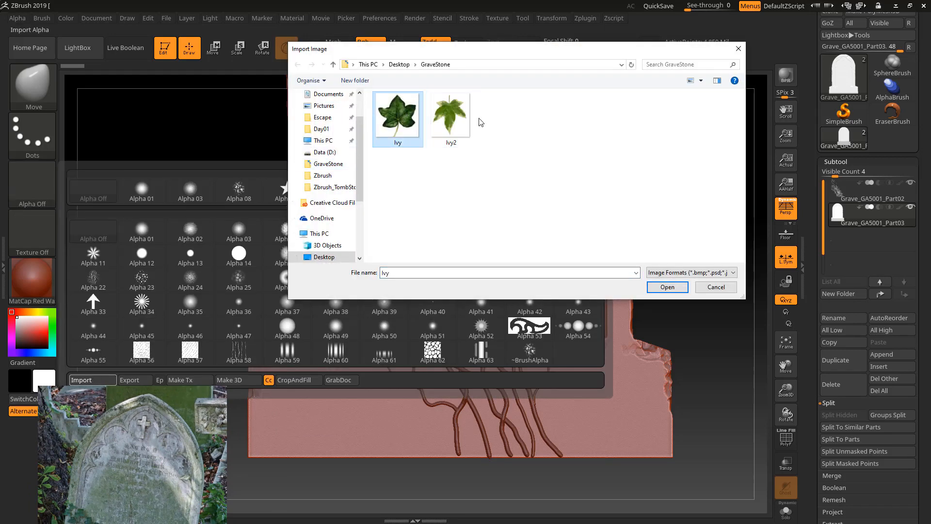
{"action": "left_click", "coordinate": [450, 119], "text": "ctrl"}
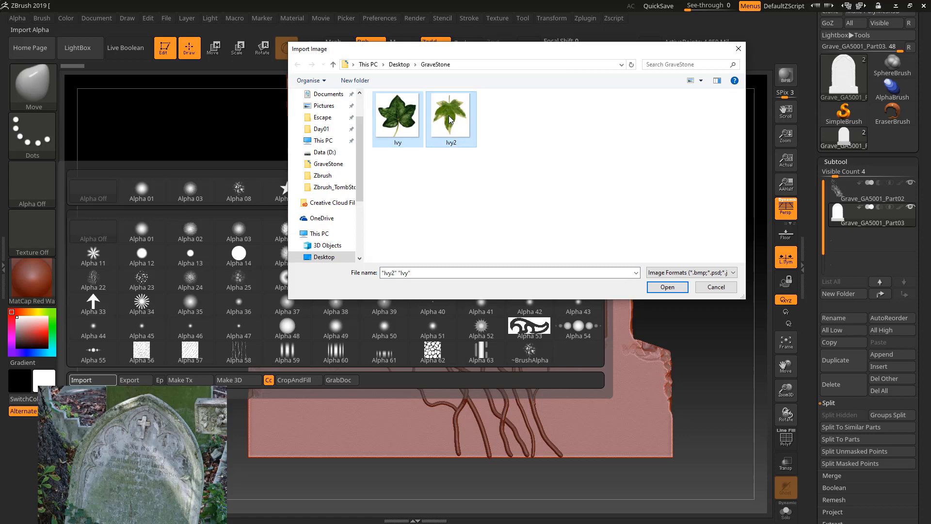
{"action": "left_click", "coordinate": [667, 287]}
{"action": "left_click", "coordinate": [17, 183]}
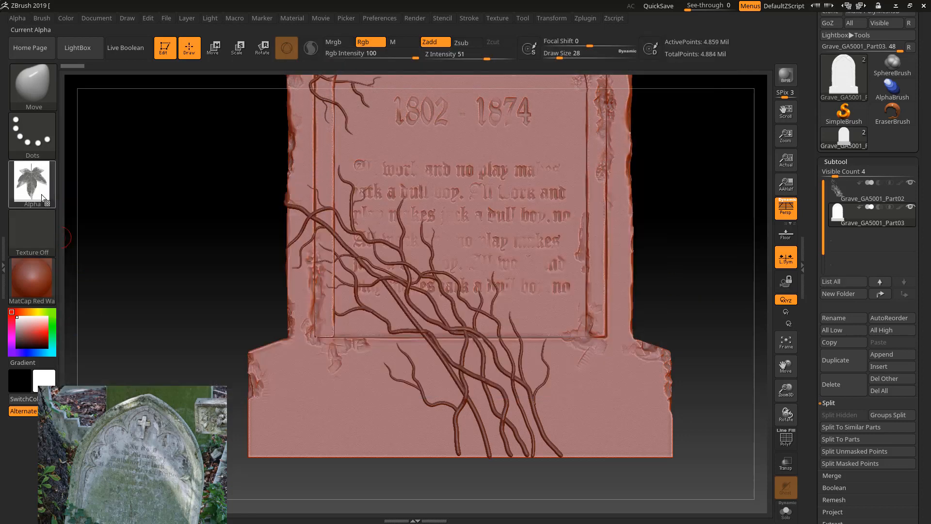
Step: Assign the imported Ivy alpha to the MaskPen brush with its DragRect stroke
{"action": "key", "text": "ctrl"}
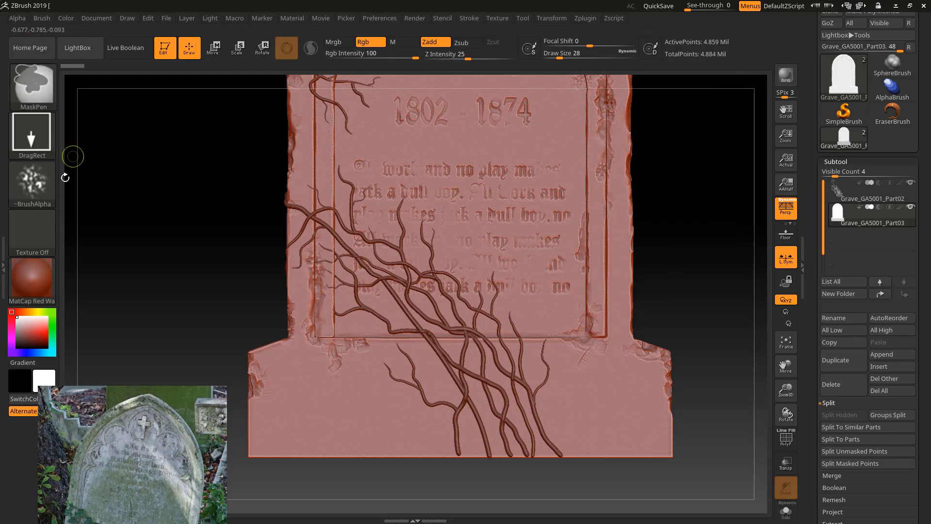
{"action": "key", "text": "ctrl"}
{"action": "left_click", "coordinate": [41, 178]}
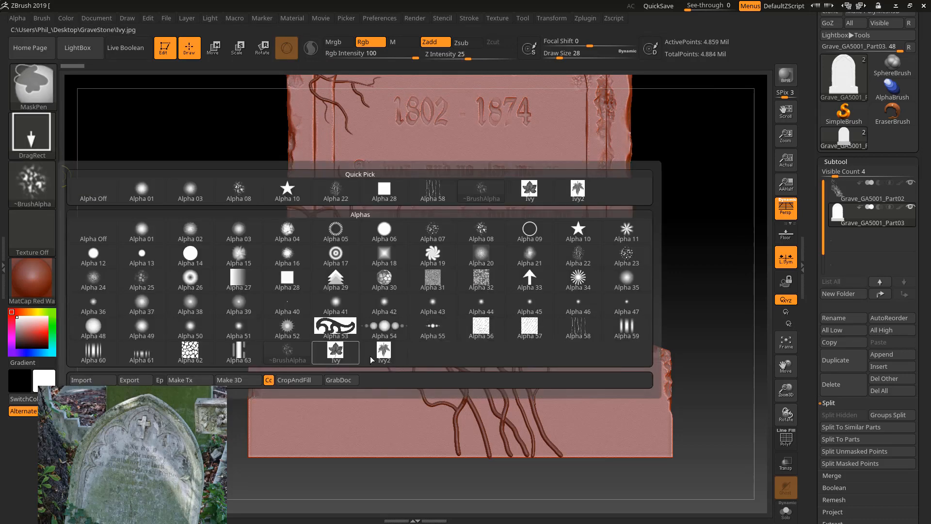
{"action": "left_click", "coordinate": [335, 352]}
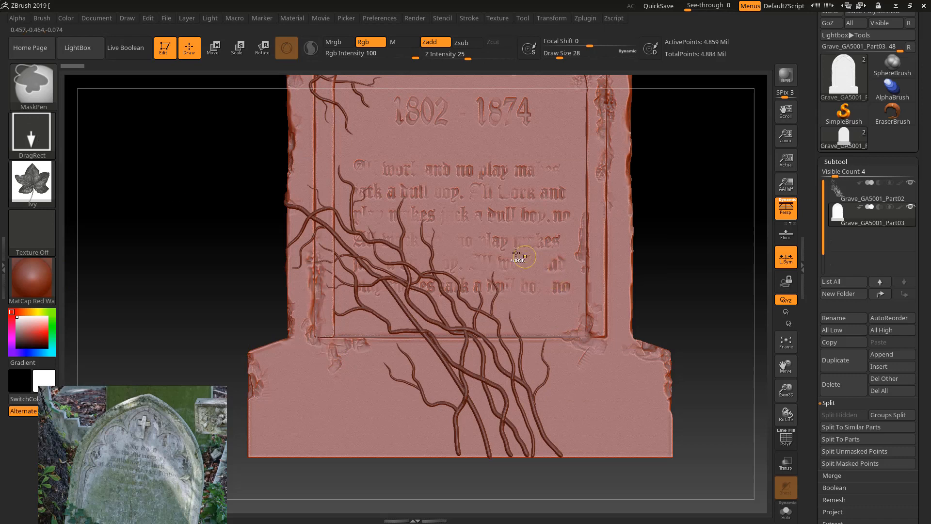
Step: Try stamping an ivy leaf mask over the gravestone's inscription, and undo it
{"action": "mouse_move", "coordinate": [505, 235]}
{"action": "left_mouse_down", "text": "ctrl"}
{"action": "mouse_move", "coordinate": [490, 216]}
{"action": "mouse_move", "coordinate": [551, 265]}
{"action": "left_mouse_up", "text": "ctrl"}
{"action": "key", "text": "ctrl"}
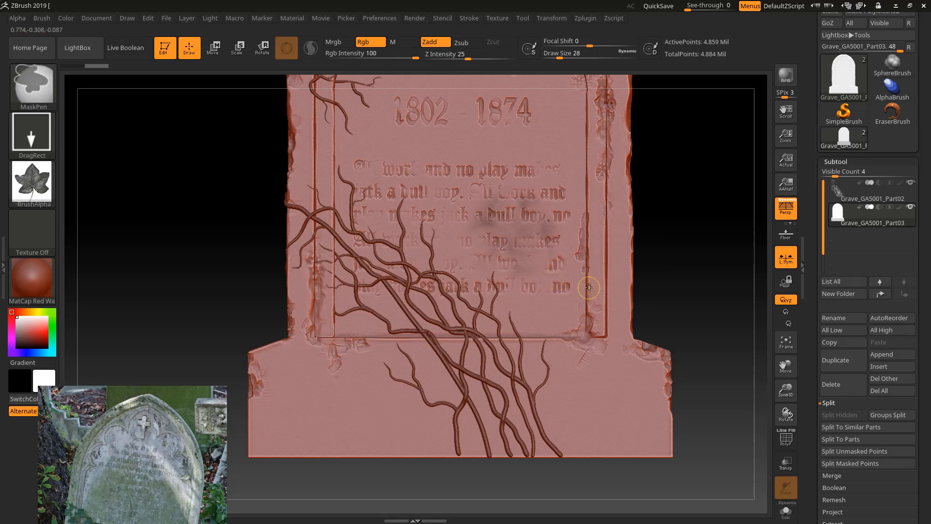
{"action": "key", "text": "ctrl+z"}
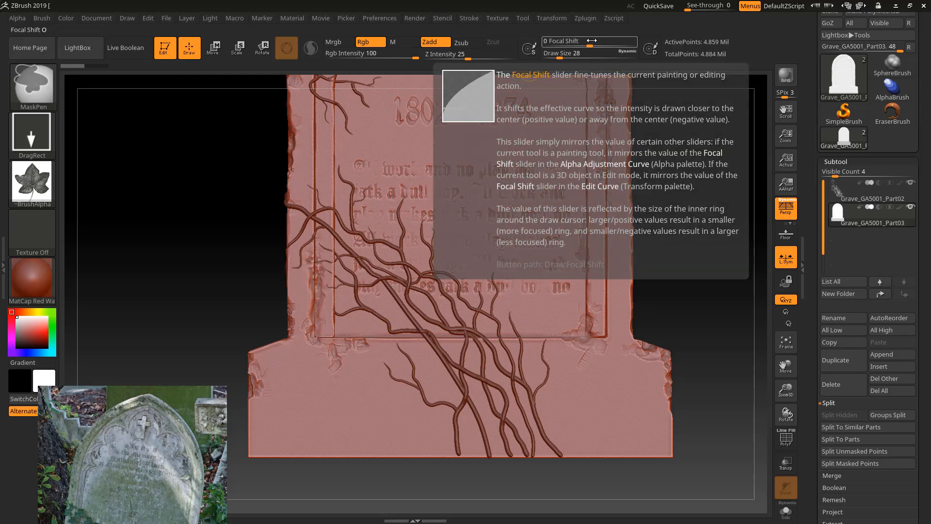
Step: Set the MaskPen's focal shift to -100, then test another ivy stamp on the inscription and undo it
{"action": "left_click_drag", "start_coordinate": [590, 41], "coordinate": [535, 44]}
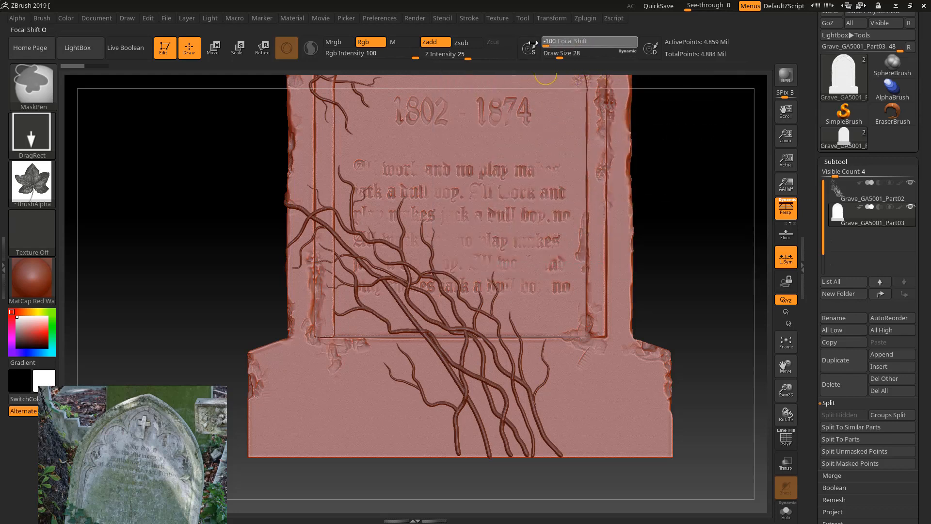
{"action": "left_click_drag", "start_coordinate": [522, 146], "coordinate": [564, 165]}
{"action": "key", "text": "ctrl+z"}
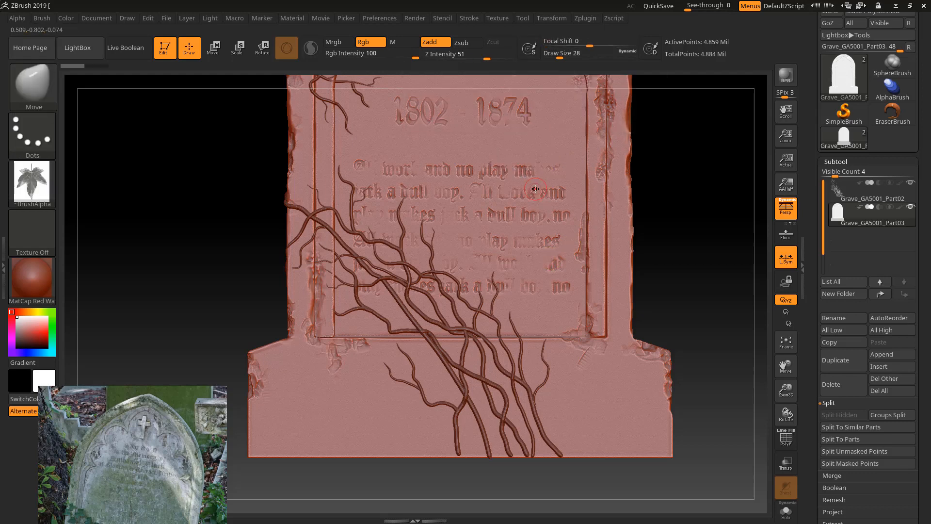
Step: Invert the MaskPen's ivy alpha and stamp one leaf-shaped mask onto the middle of the gravestone's inscription
{"action": "key", "text": "ctrl"}
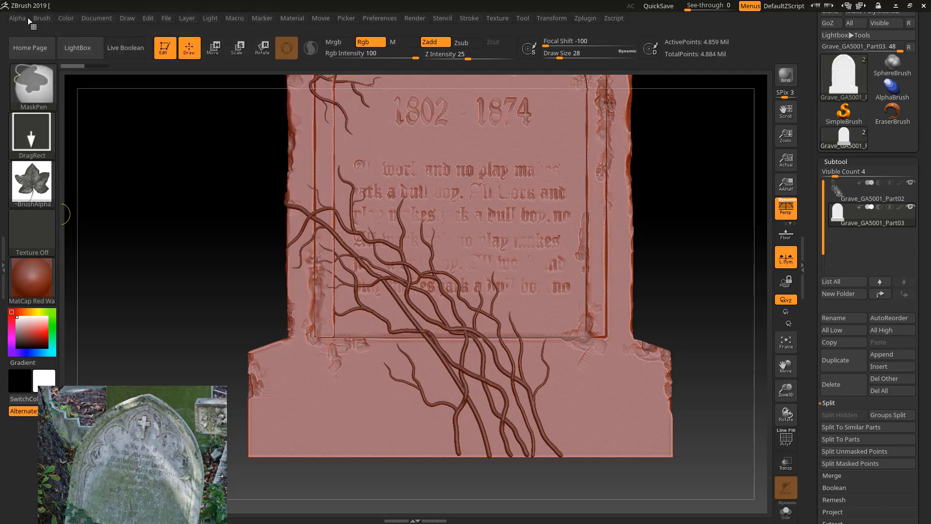
{"action": "left_click", "coordinate": [22, 18]}
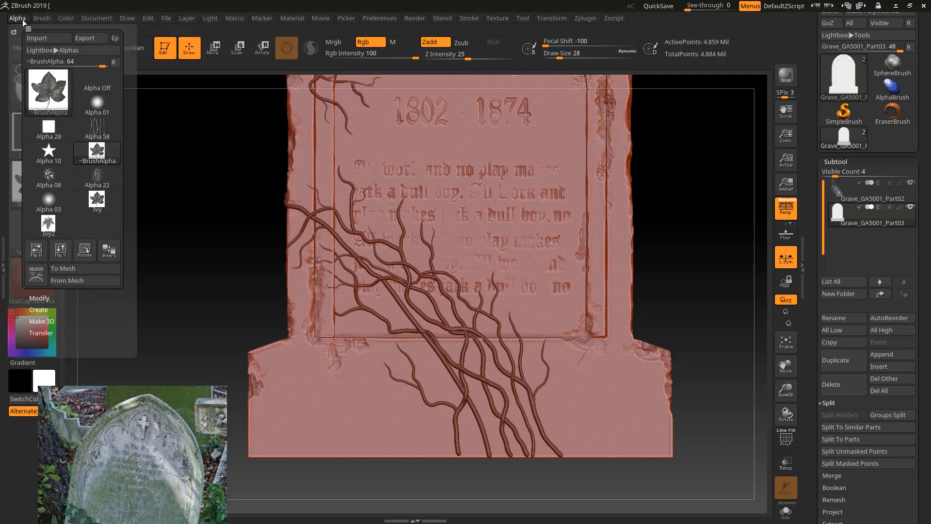
{"action": "left_click", "coordinate": [114, 251]}
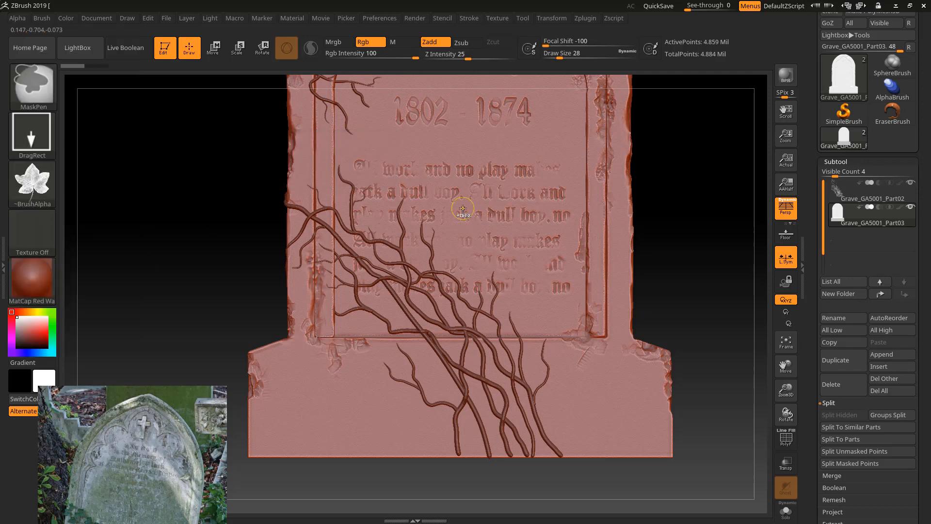
{"action": "left_click_drag", "start_coordinate": [462, 209], "coordinate": [512, 230], "text": "ctrl"}
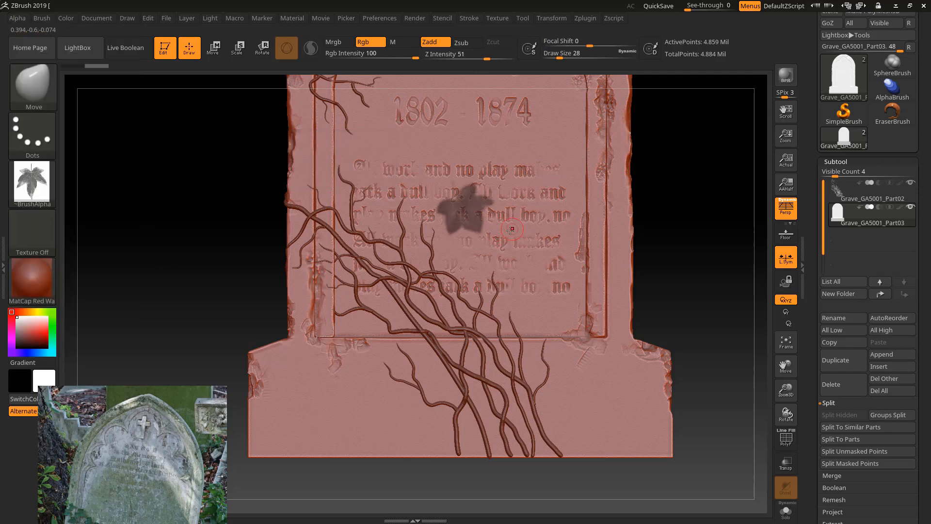
Step: Undo the test leaf and stamp a smaller ivy leaf mask over the lower lines of the gravestone's inscription
{"action": "key", "text": "ctrl+shift+a"}
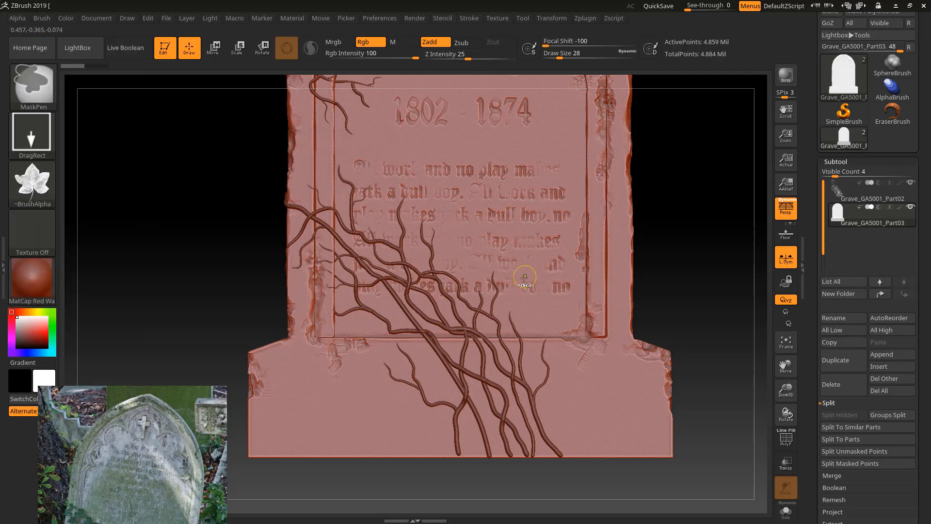
{"action": "mouse_move", "coordinate": [513, 280]}
{"action": "left_mouse_down", "text": "ctrl"}
{"action": "mouse_move", "coordinate": [527, 288]}
{"action": "mouse_move", "coordinate": [534, 278]}
{"action": "left_mouse_up", "text": "ctrl"}
{"action": "key", "text": "ctrl+shift+a"}
{"action": "left_click_drag", "start_coordinate": [472, 250], "coordinate": [451, 250], "text": "ctrl"}
{"action": "key", "text": "ctrl+z"}
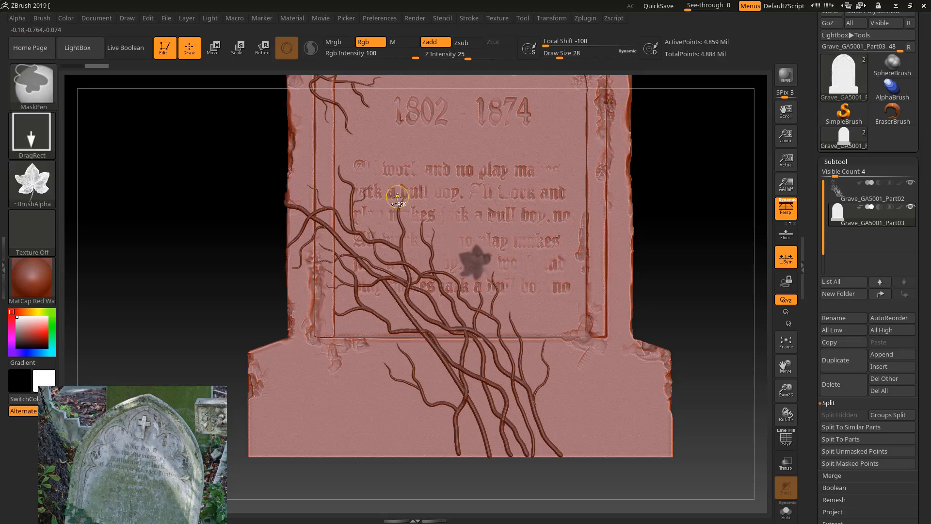
Step: Stamp ivy leaf masks in varied sizes and rotations beside the vine branches across the front of the gravestone
{"action": "left_click_drag", "start_coordinate": [397, 197], "coordinate": [397, 171], "text": "ctrl"}
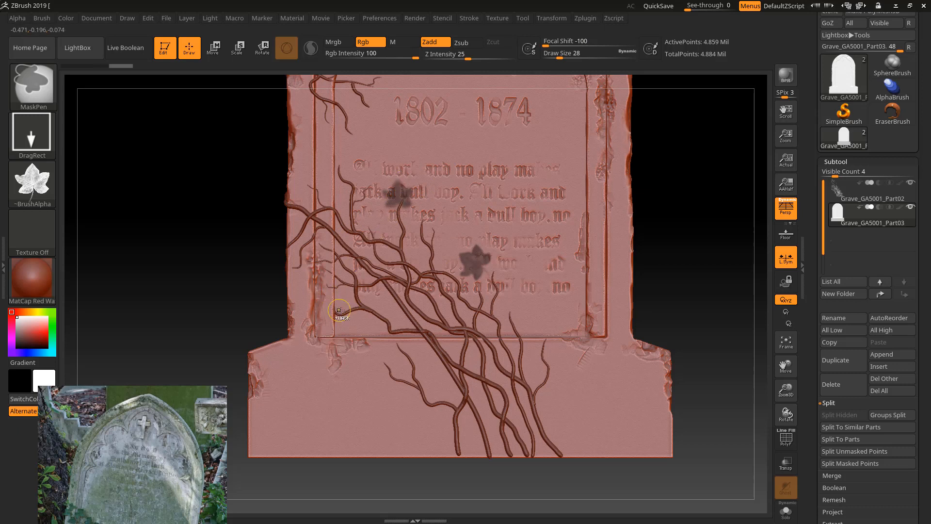
{"action": "left_click_drag", "start_coordinate": [383, 316], "coordinate": [378, 300], "text": "ctrl"}
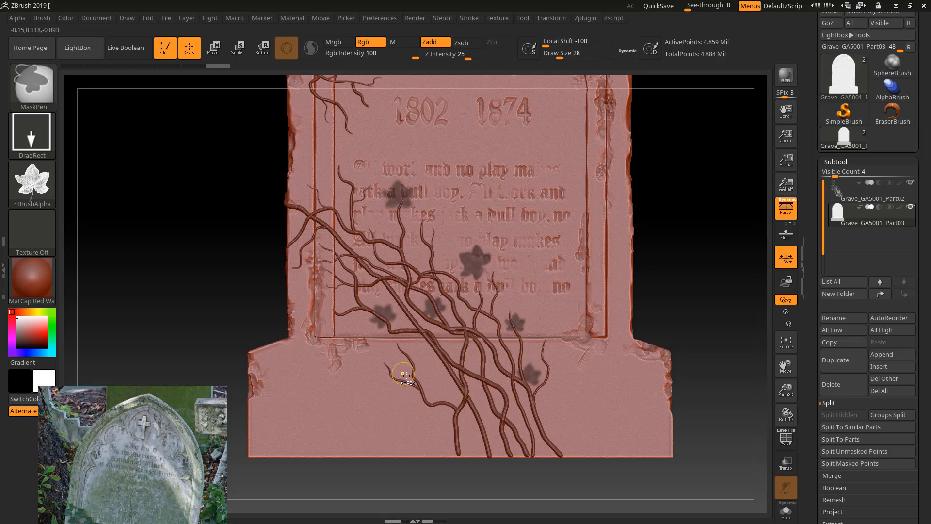
{"action": "left_click_drag", "start_coordinate": [413, 370], "coordinate": [402, 363], "text": "ctrl"}
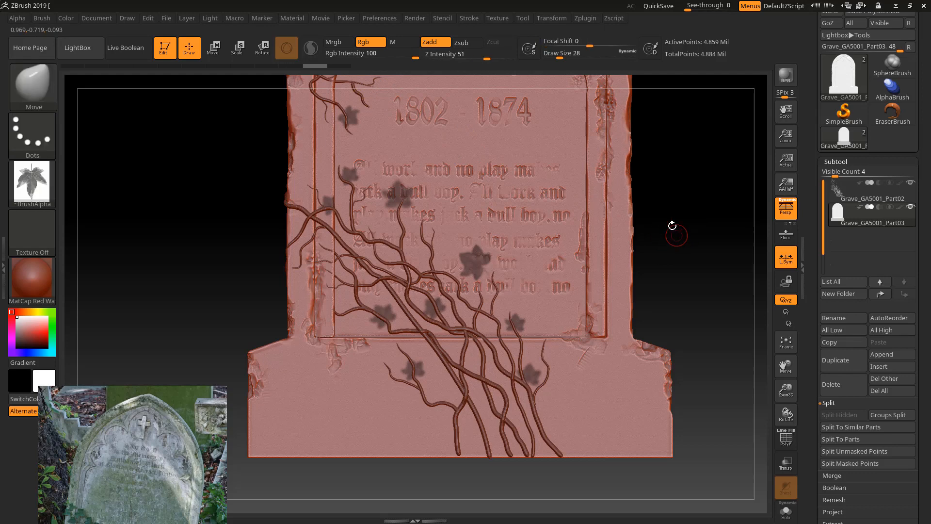
{"action": "left_click_drag", "start_coordinate": [671, 225], "coordinate": [691, 301], "text": "alt"}
{"action": "key", "text": "ctrl"}
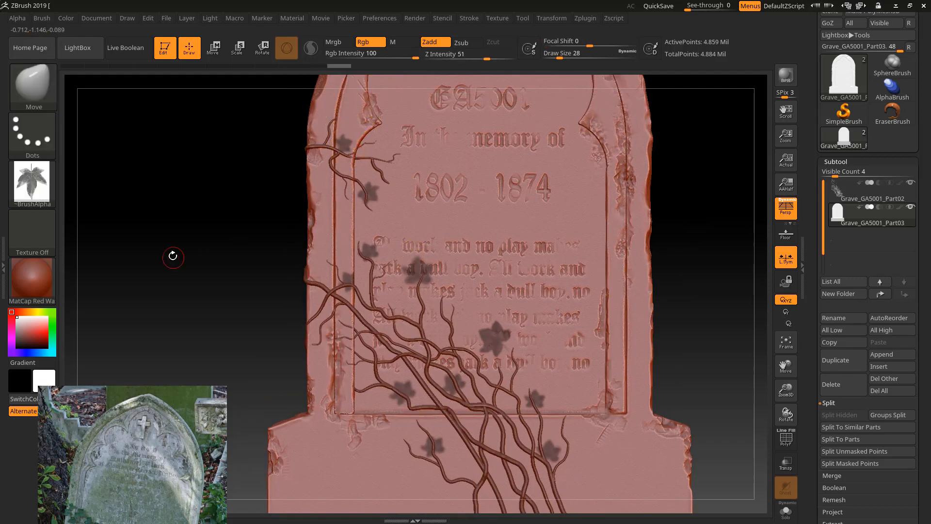
Step: Stamp three ivy leaf masks between the vines on the gravestone's narrow side face
{"action": "mouse_move", "coordinate": [216, 255]}
{"action": "left_mouse_down"}
{"action": "mouse_move", "coordinate": [285, 256]}
{"action": "mouse_move", "coordinate": [315, 235]}
{"action": "left_mouse_up"}
{"action": "key", "text": "ctrl"}
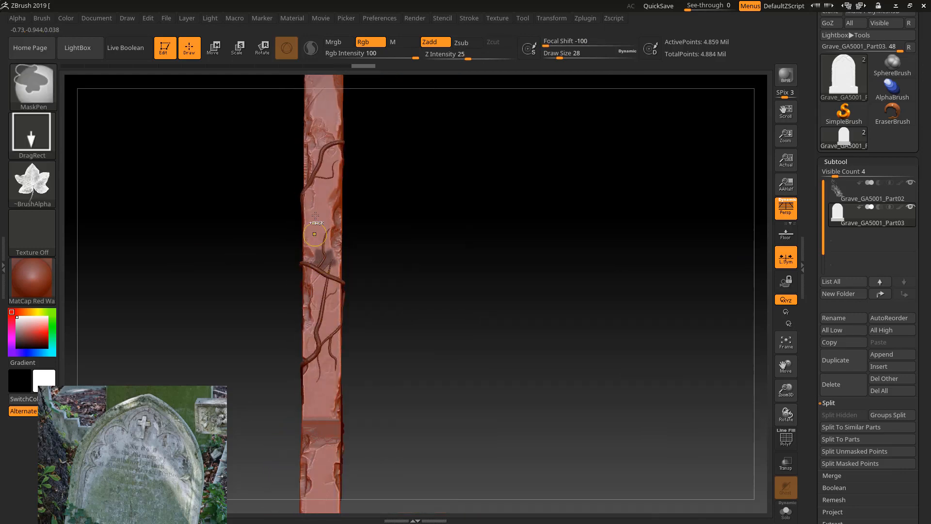
{"action": "left_click_drag", "start_coordinate": [321, 171], "coordinate": [340, 174], "text": "ctrl"}
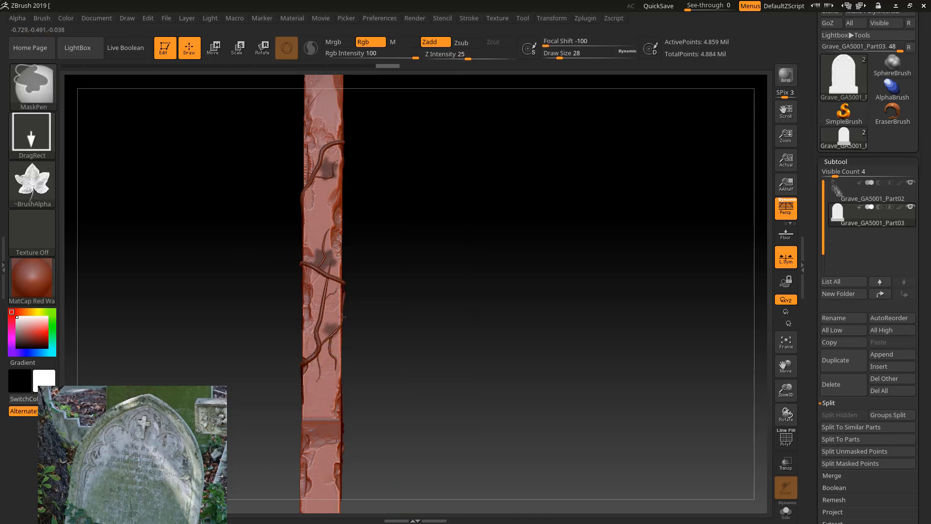
{"action": "left_click_drag", "start_coordinate": [342, 314], "coordinate": [342, 312], "text": "ctrl"}
Step: Stamp ivy leaf masks beside the upper vines on the gravestone's back, near the edge where the vines wrap around
{"action": "left_click_drag", "start_coordinate": [391, 280], "coordinate": [433, 285]}
{"action": "left_click_drag", "start_coordinate": [306, 357], "coordinate": [319, 355], "text": "ctrl"}
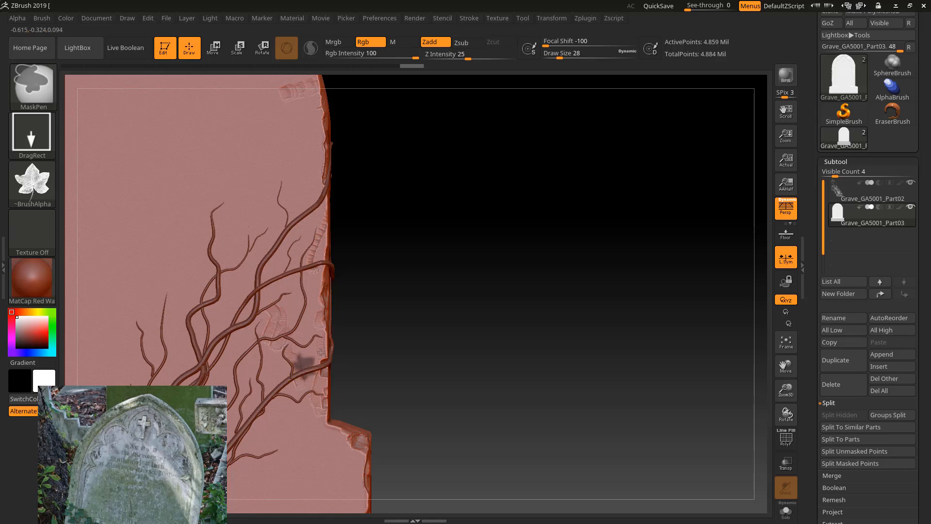
{"action": "left_click_drag", "start_coordinate": [288, 276], "coordinate": [304, 272], "text": "ctrl"}
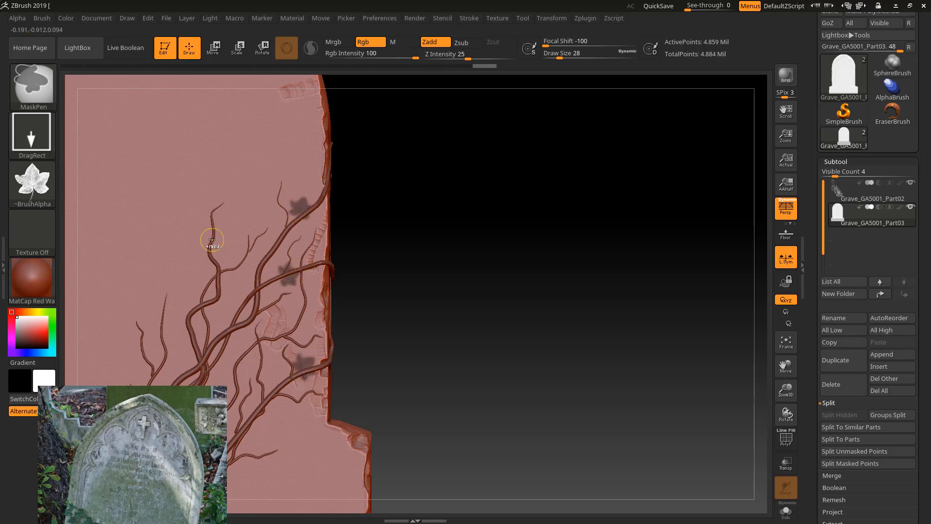
{"action": "left_click_drag", "start_coordinate": [206, 213], "coordinate": [205, 211], "text": "ctrl"}
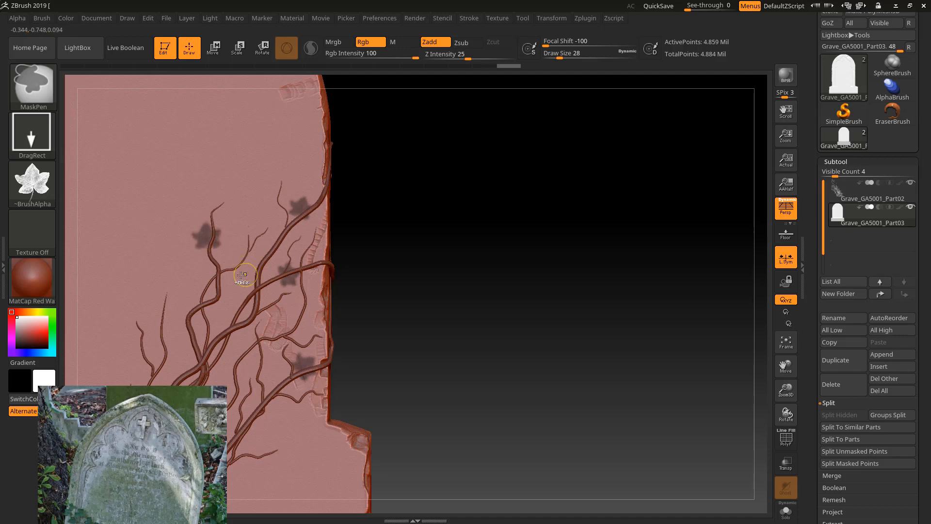
{"action": "left_click_drag", "start_coordinate": [225, 285], "coordinate": [233, 272], "text": "ctrl"}
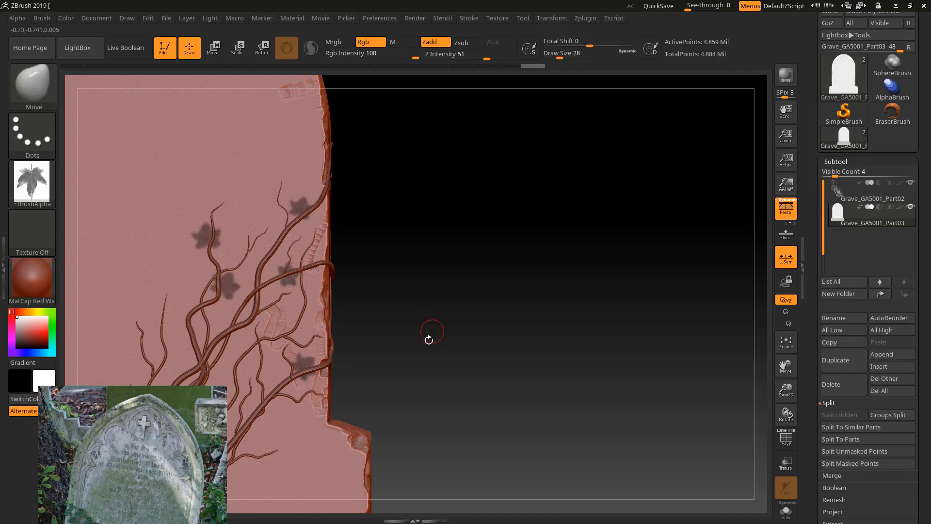
Step: Stamp ivy leaf masks at the middle vine tips on the back and beside the lower branch near the edge
{"action": "mouse_move", "coordinate": [429, 339]}
{"action": "left_mouse_down", "text": "alt"}
{"action": "mouse_move", "coordinate": [573, 318]}
{"action": "mouse_move", "coordinate": [671, 243]}
{"action": "left_mouse_up", "text": "alt"}
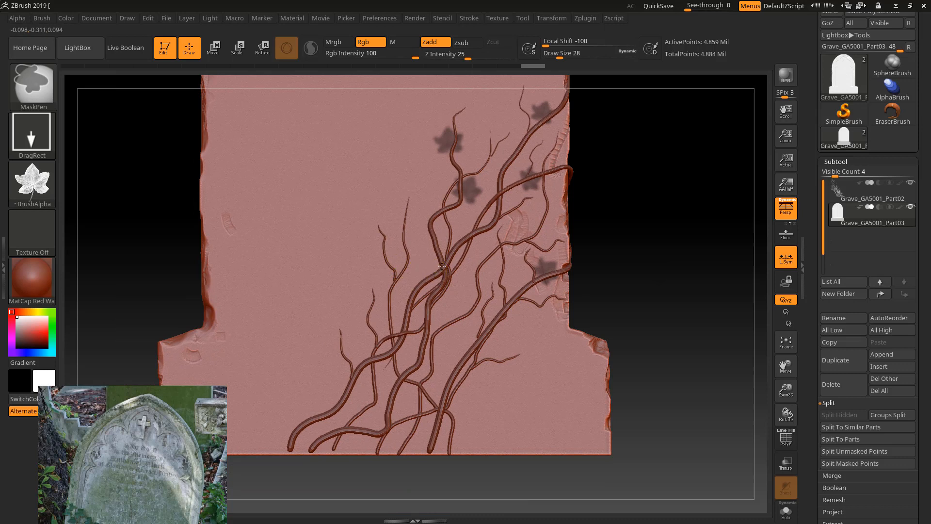
{"action": "left_click_drag", "start_coordinate": [404, 241], "coordinate": [401, 221], "text": "ctrl"}
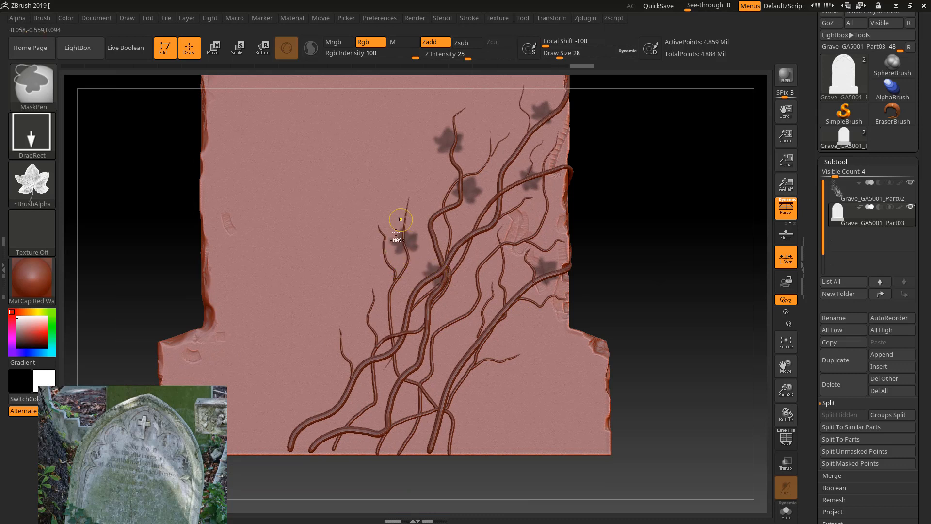
{"action": "left_click_drag", "start_coordinate": [368, 320], "coordinate": [361, 258], "text": "ctrl"}
{"action": "key", "text": "ctrl+z"}
{"action": "left_click_drag", "start_coordinate": [489, 346], "coordinate": [514, 328], "text": "ctrl"}
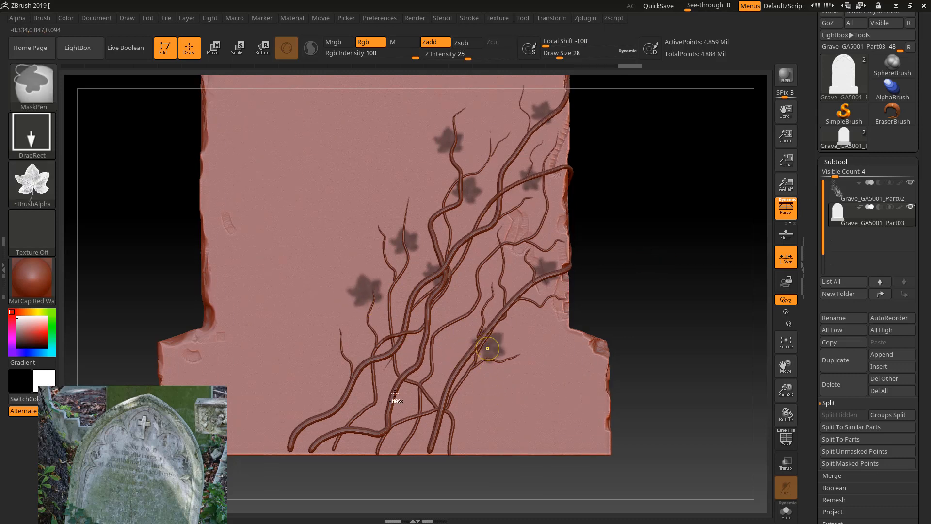
Step: Stamp five more ivy leaf masks on the back, from the lowest vine stem up to the upper branch tips
{"action": "left_click_drag", "start_coordinate": [340, 391], "coordinate": [344, 359], "text": "ctrl"}
{"action": "left_click_drag", "start_coordinate": [293, 421], "coordinate": [297, 394], "text": "ctrl"}
{"action": "left_click_drag", "start_coordinate": [463, 311], "coordinate": [471, 288], "text": "ctrl"}
{"action": "left_click_drag", "start_coordinate": [516, 215], "coordinate": [533, 206], "text": "ctrl"}
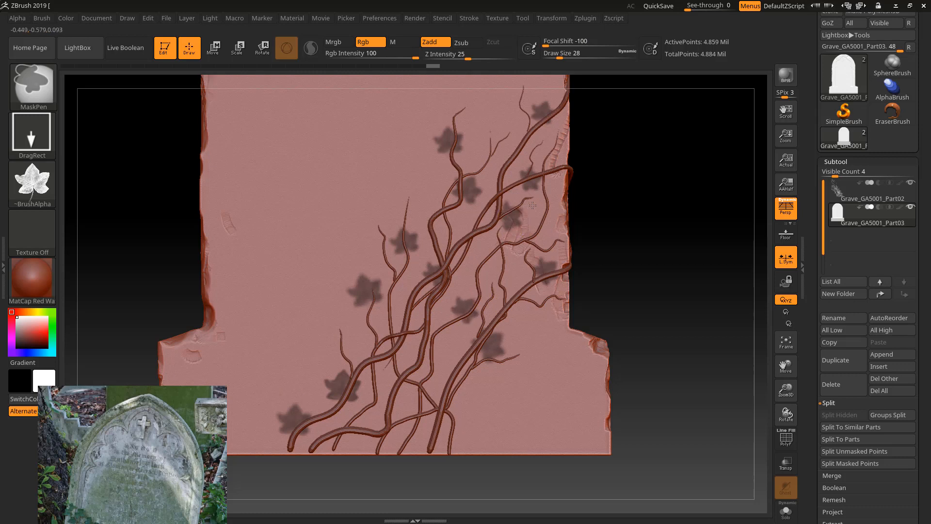
{"action": "left_click_drag", "start_coordinate": [497, 136], "coordinate": [511, 121], "text": "ctrl"}
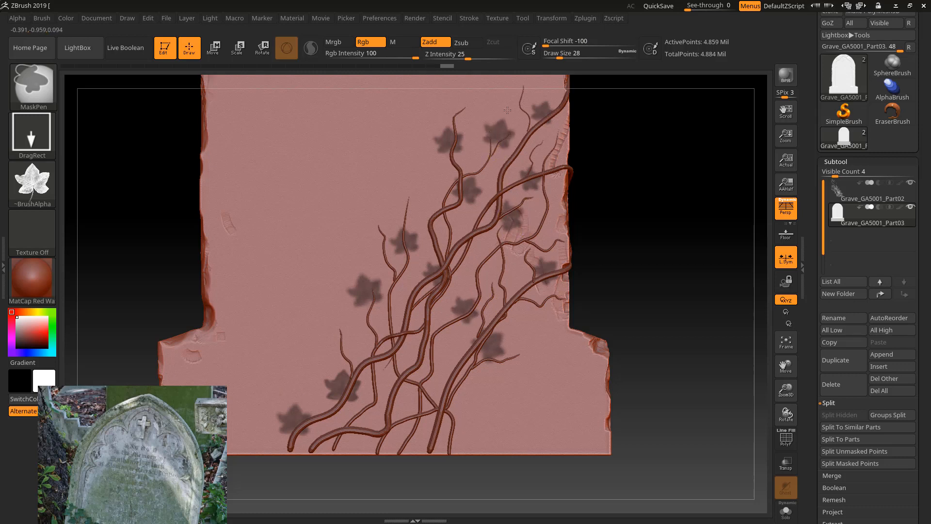
Step: Fill the remaining gaps between the vines on the gravestone's back with additional ivy leaf masks
{"action": "key", "text": "ctrl"}
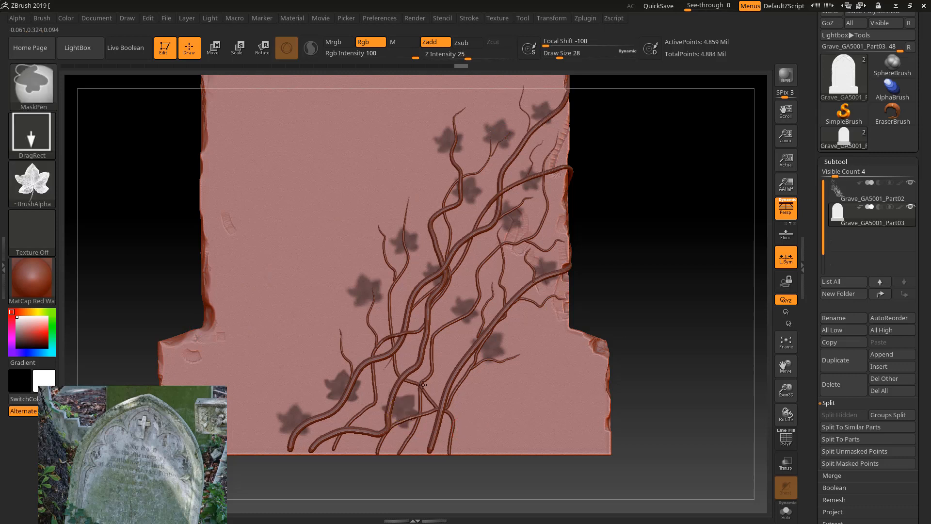
{"action": "left_click_drag", "start_coordinate": [424, 345], "coordinate": [440, 322], "text": "ctrl"}
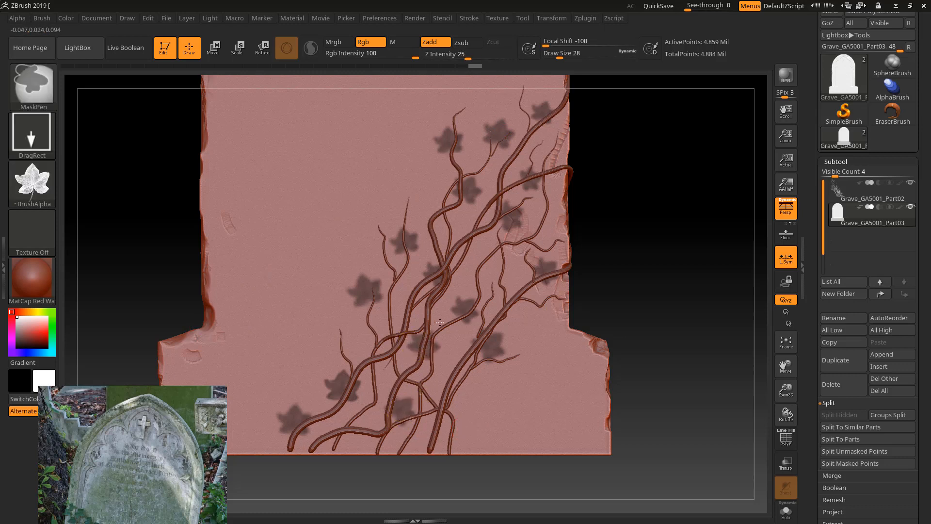
{"action": "left_click_drag", "start_coordinate": [489, 256], "coordinate": [499, 237], "text": "ctrl"}
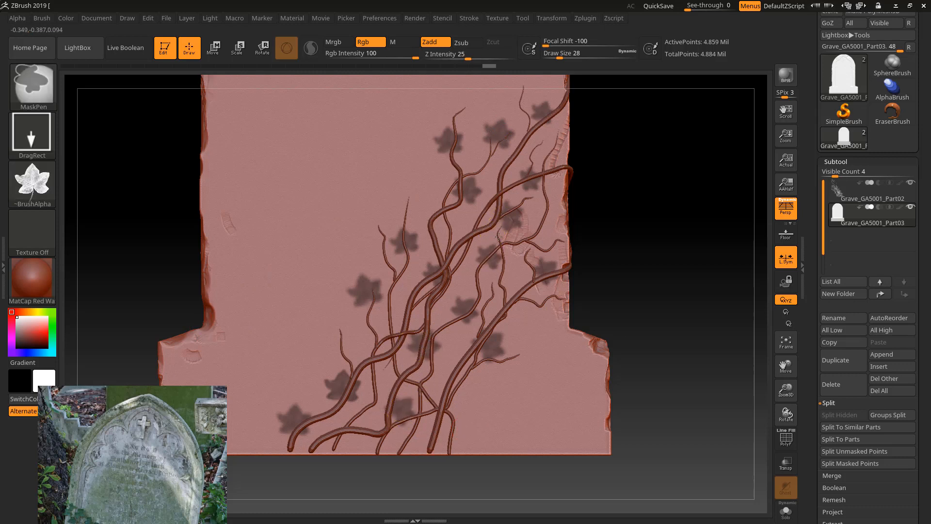
{"action": "mouse_move", "coordinate": [600, 253]}
{"action": "left_mouse_down"}
{"action": "mouse_move", "coordinate": [545, 204]}
{"action": "mouse_move", "coordinate": [559, 196]}
{"action": "left_mouse_up"}
{"action": "key", "text": "ctrl"}
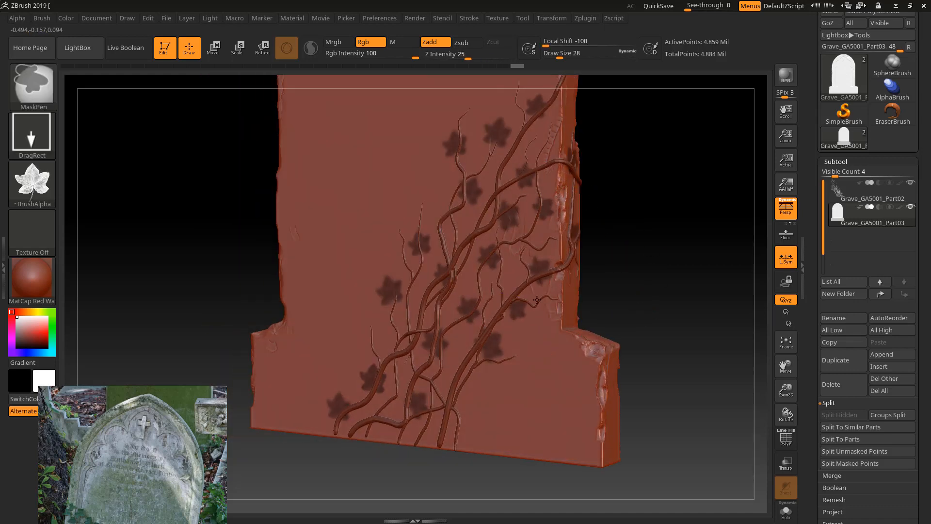
{"action": "left_click_drag", "start_coordinate": [540, 299], "coordinate": [540, 298], "text": "ctrl"}
Step: Stamp additional ivy leaf masks between the crossing vines on the front of the gravestone
{"action": "left_click_drag", "start_coordinate": [639, 291], "coordinate": [490, 291]}
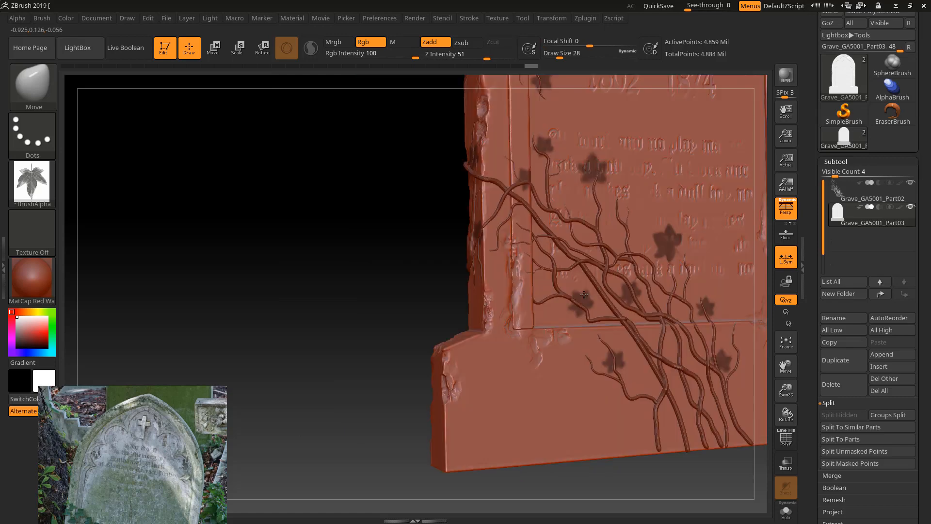
{"action": "key", "text": "ctrl"}
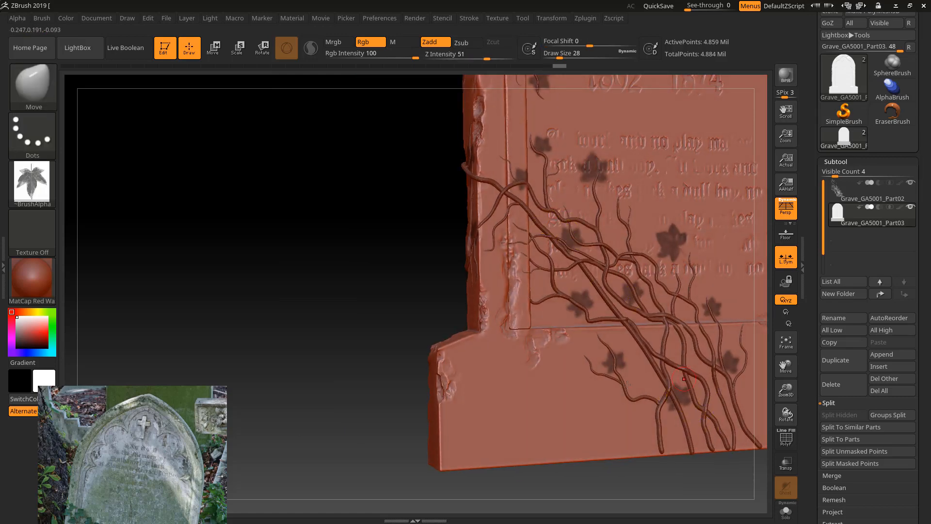
{"action": "key", "text": "ctrl"}
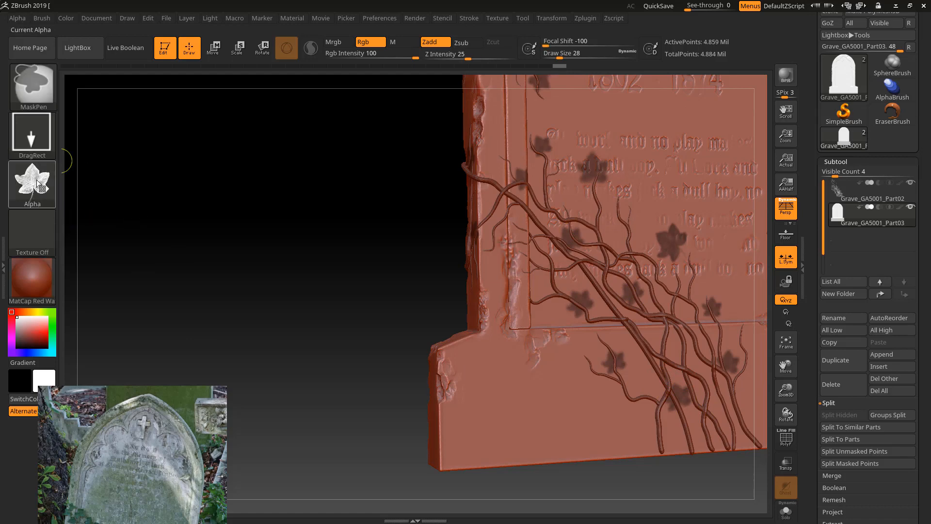
Step: Switch the MaskPen's alpha to Ivy2 and invert it
{"action": "left_click", "coordinate": [37, 179]}
{"action": "left_click", "coordinate": [393, 363]}
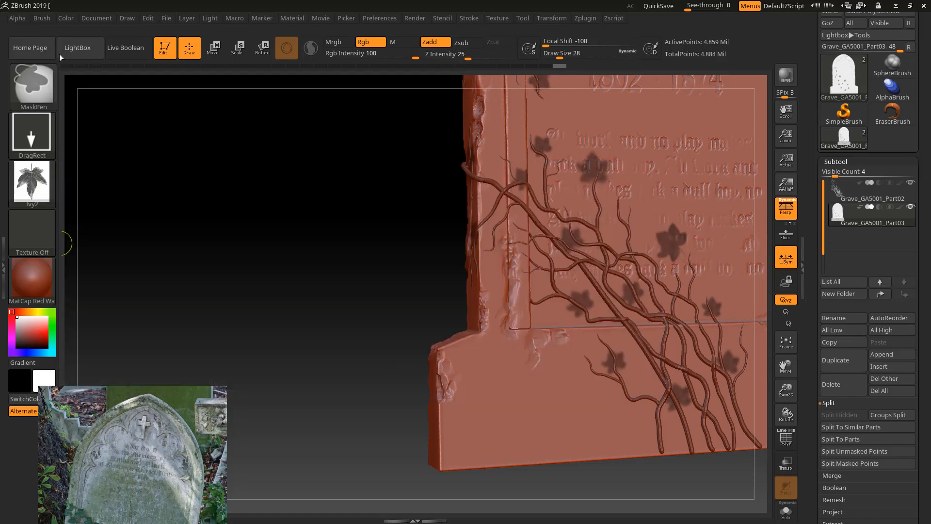
{"action": "left_click", "coordinate": [21, 18]}
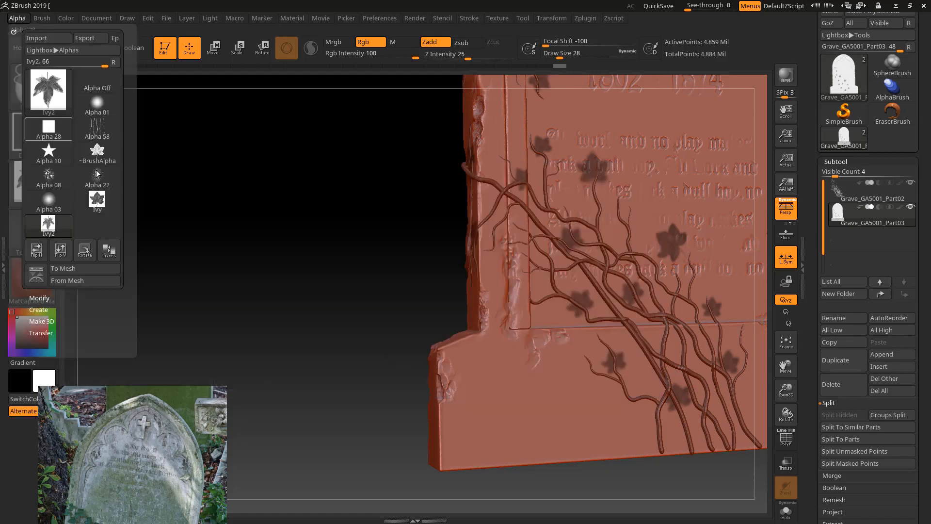
{"action": "left_click", "coordinate": [109, 249]}
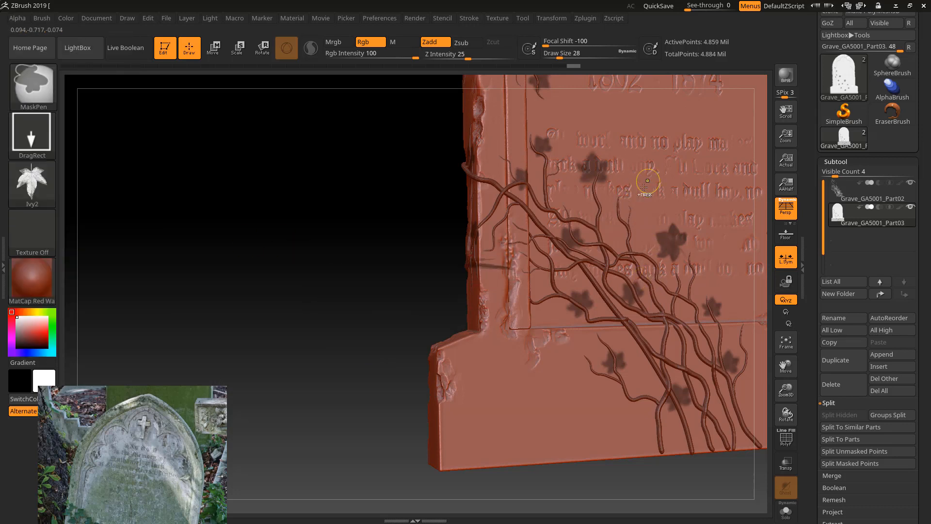
Step: Stamp Ivy2 leaf masks among the vines on the front, across the lower inscription and down to the base
{"action": "mouse_move", "coordinate": [635, 205]}
{"action": "left_mouse_down"}
{"action": "mouse_move", "coordinate": [637, 182]}
{"action": "mouse_move", "coordinate": [627, 236]}
{"action": "left_mouse_up"}
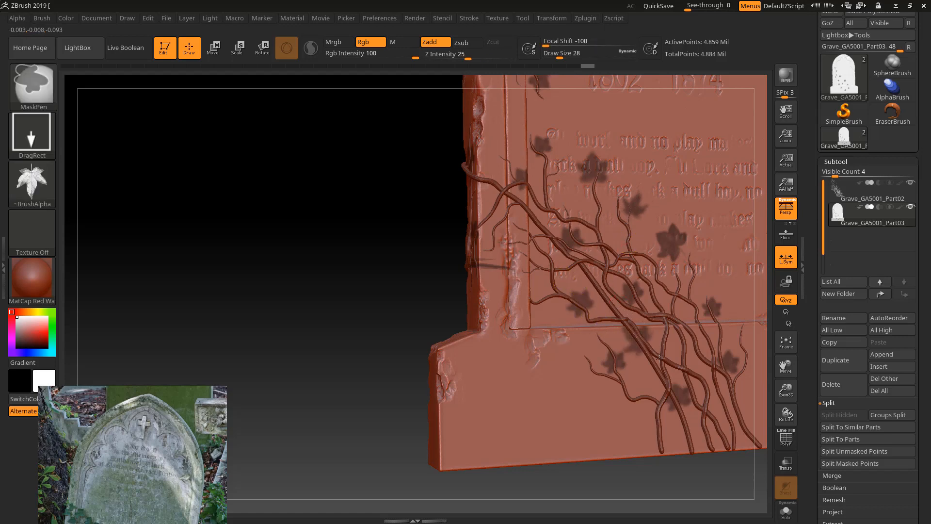
{"action": "left_click_drag", "start_coordinate": [655, 350], "coordinate": [656, 349], "text": "ctrl"}
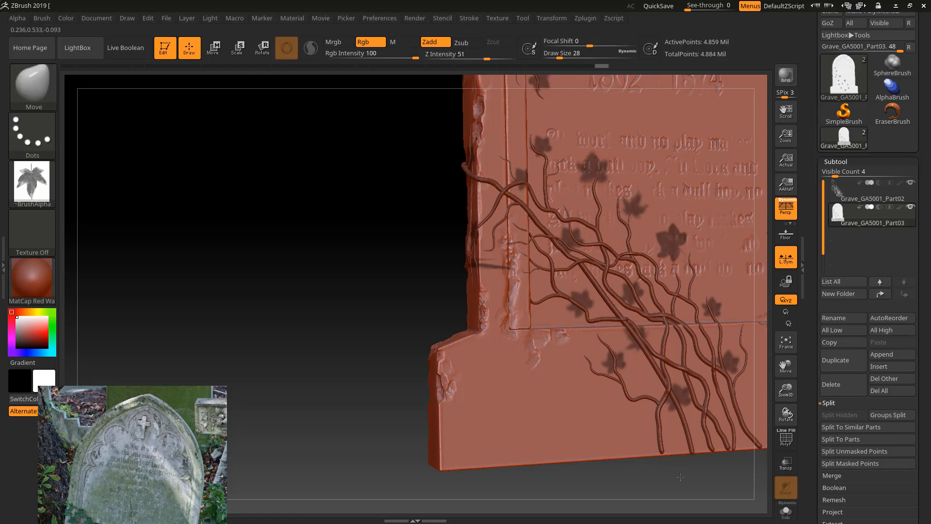
{"action": "left_click_drag", "start_coordinate": [681, 476], "coordinate": [502, 458]}
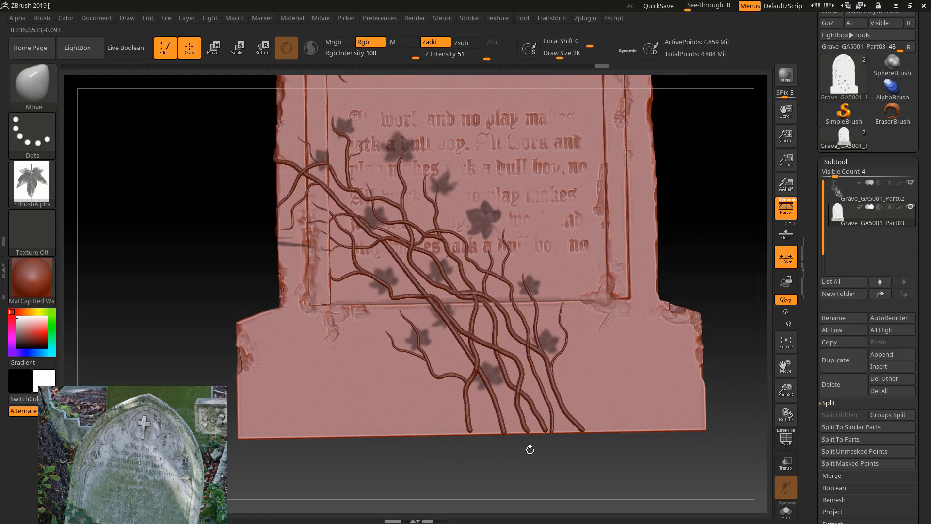
{"action": "left_click_drag", "start_coordinate": [484, 310], "coordinate": [500, 359], "text": "ctrl"}
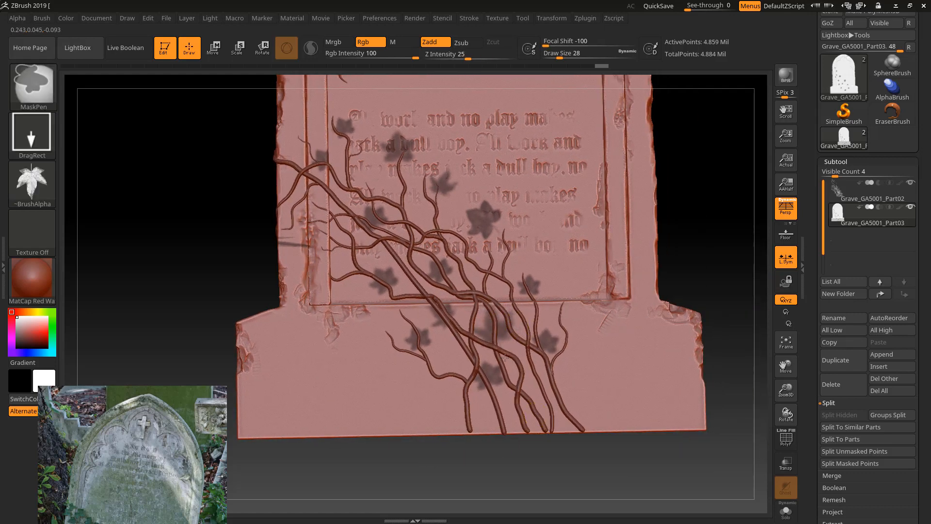
{"action": "left_click_drag", "start_coordinate": [561, 417], "coordinate": [552, 418], "text": "ctrl"}
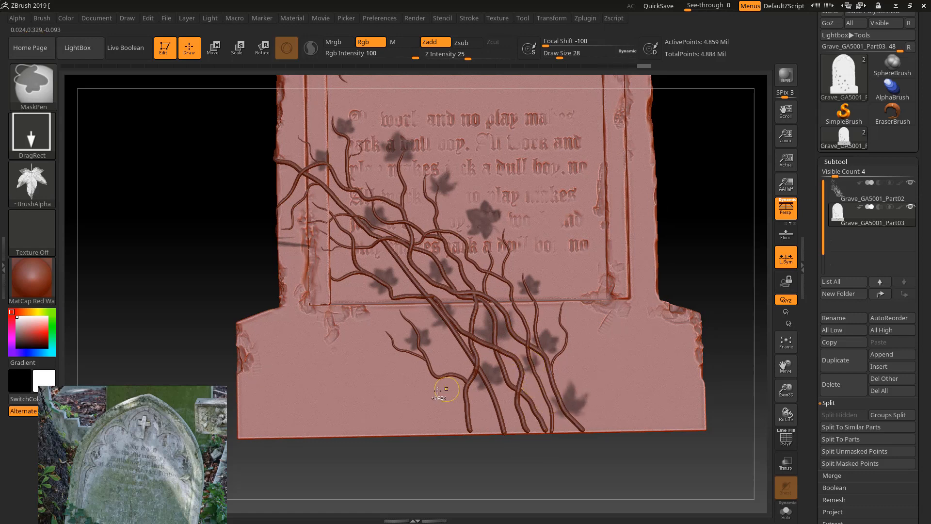
{"action": "left_click_drag", "start_coordinate": [457, 392], "coordinate": [469, 415], "text": "ctrl"}
{"action": "left_click_drag", "start_coordinate": [425, 212], "coordinate": [441, 225], "text": "ctrl"}
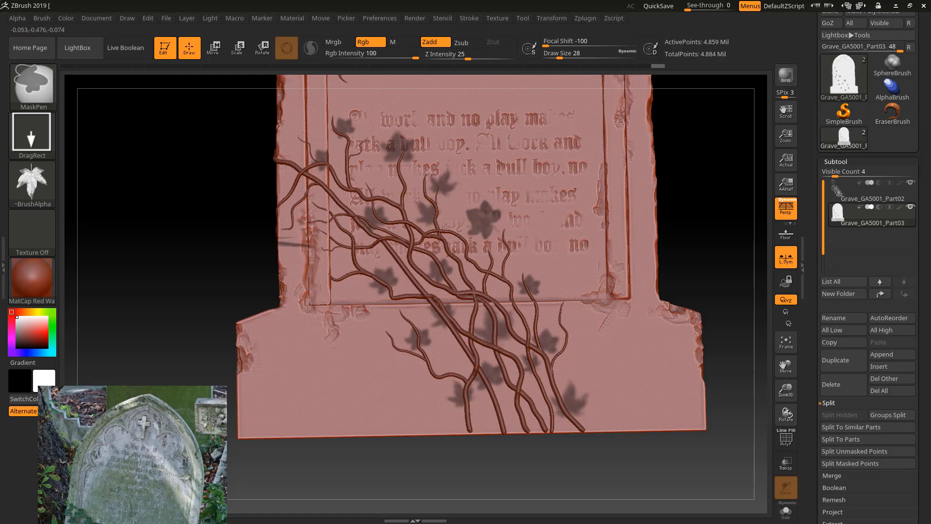
Step: Stamp Ivy2 leaf masks on the gravestone's back at a lower vine tip, beside the base stems and between the upper vines
{"action": "mouse_move", "coordinate": [218, 239]}
{"action": "left_mouse_down"}
{"action": "mouse_move", "coordinate": [251, 247]}
{"action": "mouse_move", "coordinate": [194, 243]}
{"action": "mouse_move", "coordinate": [278, 254]}
{"action": "left_mouse_up"}
{"action": "key", "text": "ctrl"}
{"action": "key", "text": "ctrl"}
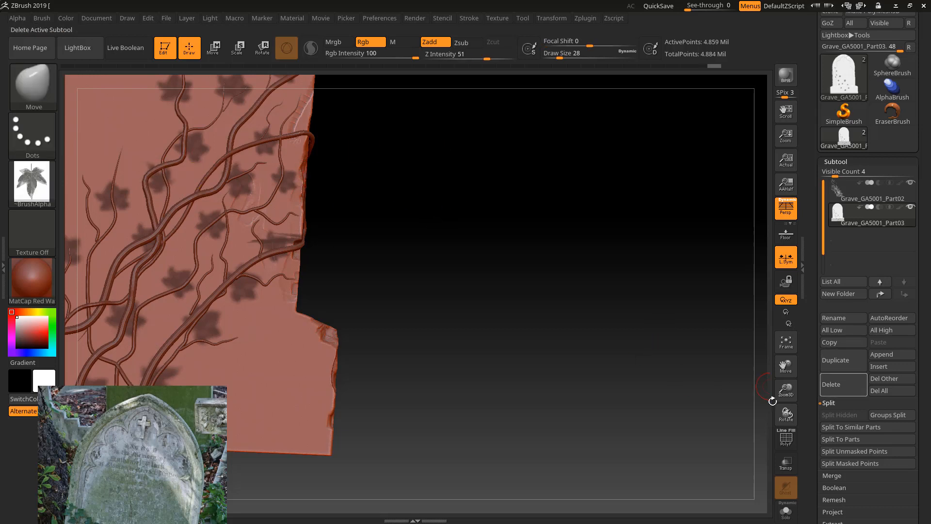
{"action": "left_click_drag", "start_coordinate": [526, 368], "coordinate": [929, 315], "text": "alt"}
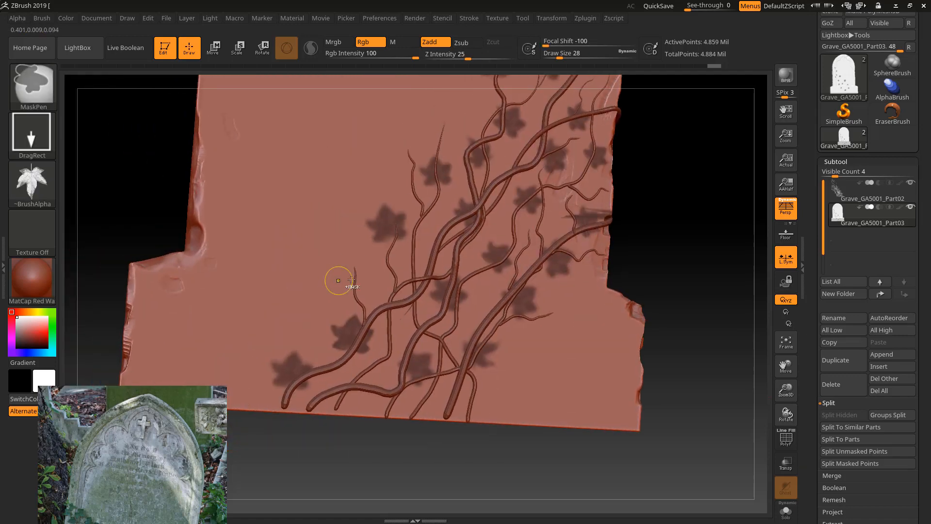
{"action": "mouse_move", "coordinate": [355, 279]}
{"action": "left_mouse_down", "text": "ctrl"}
{"action": "mouse_move", "coordinate": [378, 273]}
{"action": "mouse_move", "coordinate": [367, 301]}
{"action": "mouse_move", "coordinate": [357, 307]}
{"action": "mouse_move", "coordinate": [358, 299]}
{"action": "left_mouse_up", "text": "ctrl"}
{"action": "mouse_move", "coordinate": [477, 397]}
{"action": "left_mouse_down", "text": "ctrl"}
{"action": "mouse_move", "coordinate": [455, 386]}
{"action": "mouse_move", "coordinate": [461, 405]}
{"action": "left_mouse_up", "text": "ctrl"}
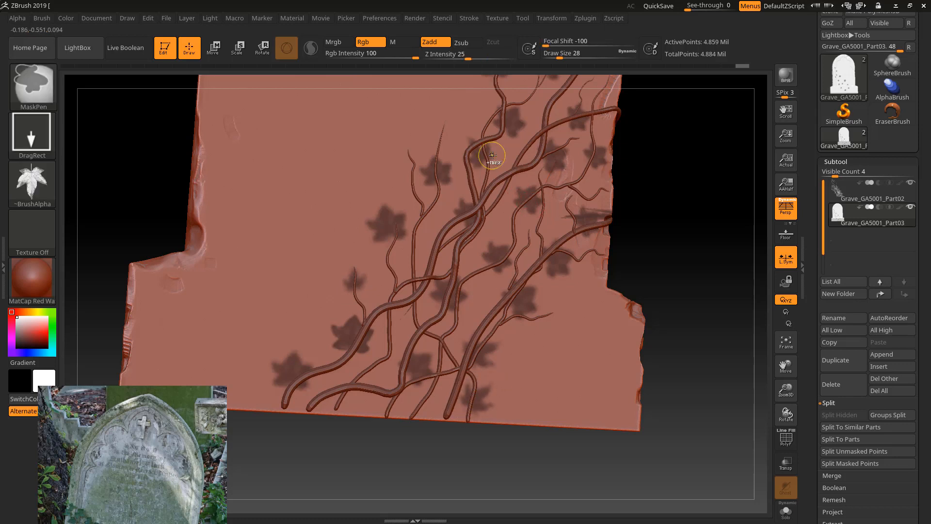
{"action": "left_click_drag", "start_coordinate": [504, 154], "coordinate": [511, 189], "text": "ctrl"}
Step: Stamp Ivy2 leaf masks at the upper vine tips and near the stone's side edge on the back
{"action": "mouse_move", "coordinate": [675, 208]}
{"action": "left_mouse_down"}
{"action": "mouse_move", "coordinate": [645, 273]}
{"action": "mouse_move", "coordinate": [629, 355]}
{"action": "left_mouse_up"}
{"action": "left_click_drag", "start_coordinate": [554, 105], "coordinate": [554, 135], "text": "ctrl"}
{"action": "left_click_drag", "start_coordinate": [582, 196], "coordinate": [585, 195], "text": "ctrl"}
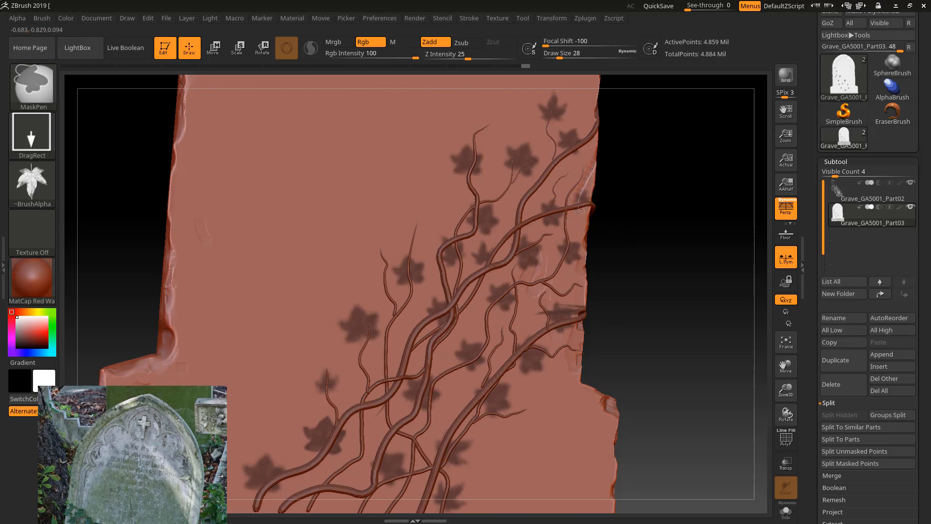
{"action": "left_click_drag", "start_coordinate": [413, 224], "coordinate": [413, 245], "text": "ctrl"}
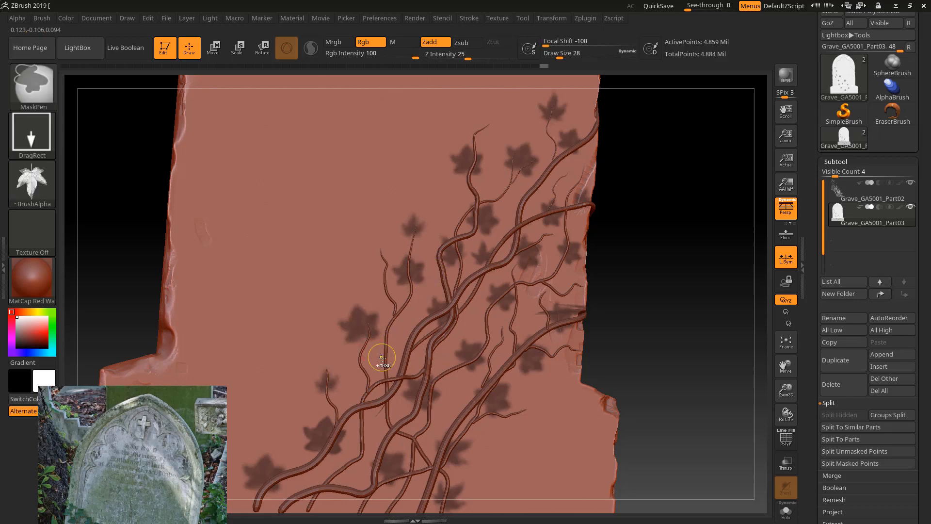
Step: Fill gaps between the middle and lower vines on the back with small Ivy2 leaf masks
{"action": "left_click_drag", "start_coordinate": [389, 352], "coordinate": [383, 372], "text": "ctrl"}
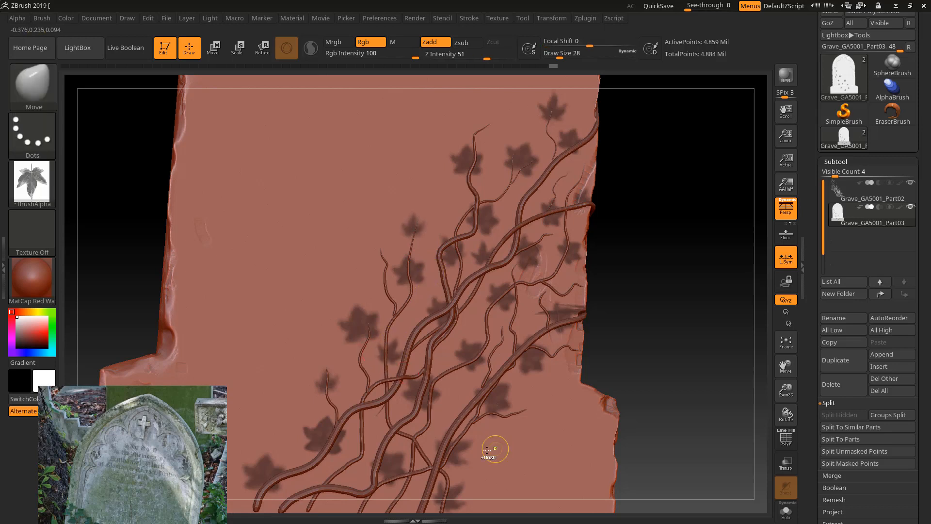
{"action": "left_click_drag", "start_coordinate": [458, 418], "coordinate": [456, 427], "text": "ctrl"}
{"action": "left_click_drag", "start_coordinate": [333, 476], "coordinate": [331, 495], "text": "ctrl"}
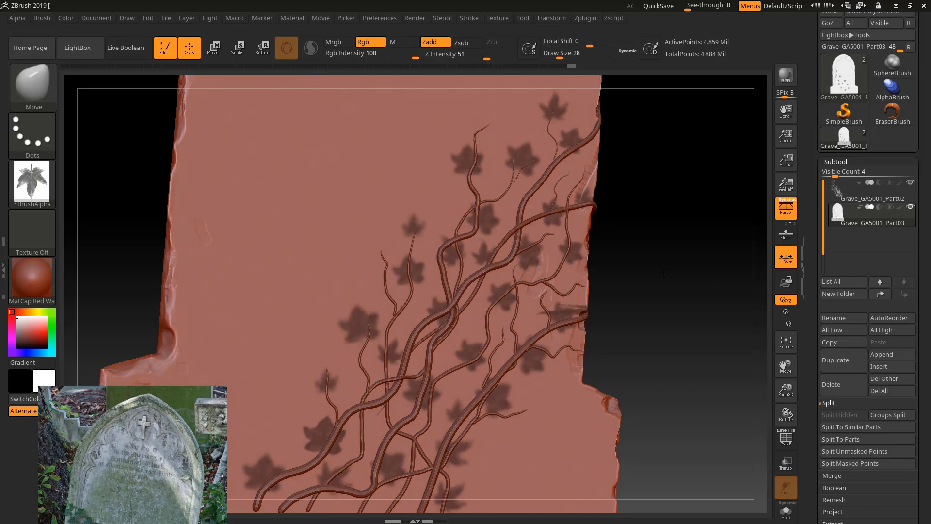
{"action": "mouse_move", "coordinate": [661, 270]}
{"action": "left_mouse_down"}
{"action": "mouse_move", "coordinate": [633, 274]}
{"action": "mouse_move", "coordinate": [662, 267]}
{"action": "left_mouse_up"}
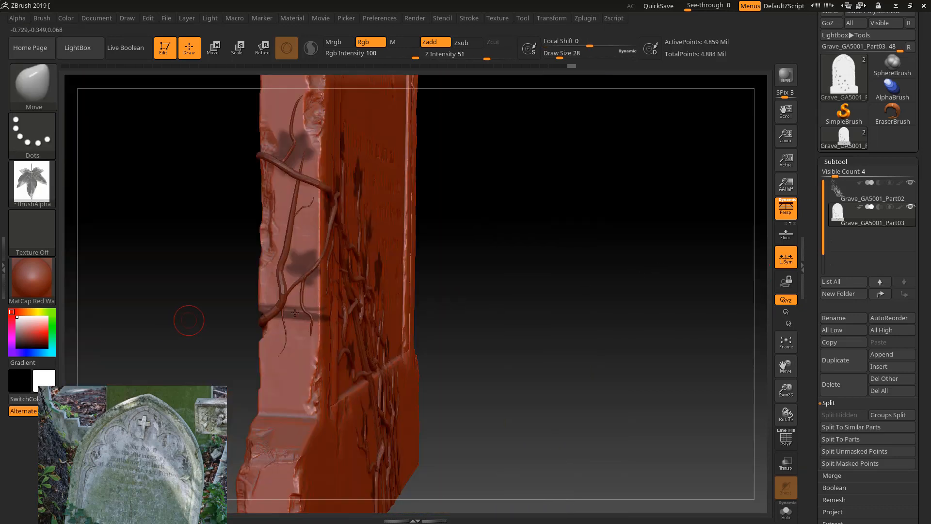
Step: Turn off the mask brush's alpha and erase the stray mask beside the stem wrapping the gravestone's back edge
{"action": "left_click_drag", "start_coordinate": [495, 274], "coordinate": [588, 270]}
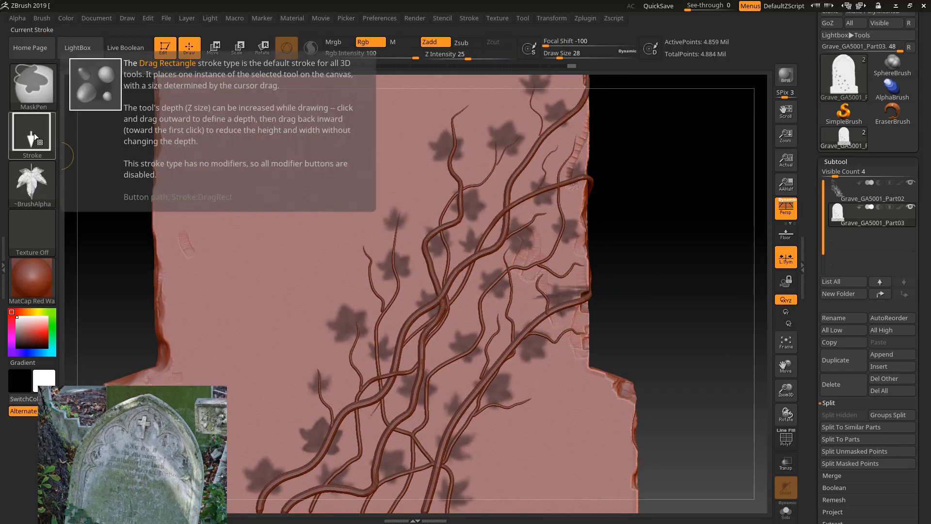
{"action": "left_click", "coordinate": [13, 182]}
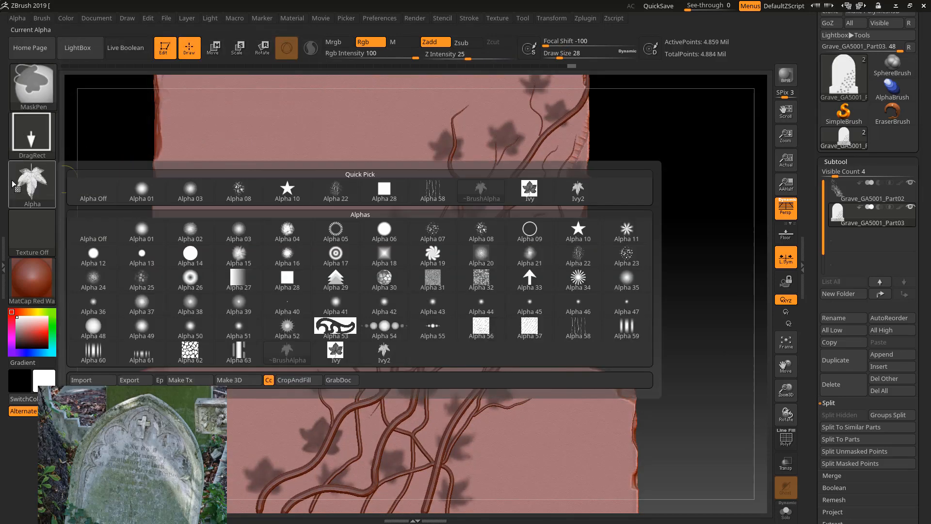
{"action": "left_click", "coordinate": [83, 189]}
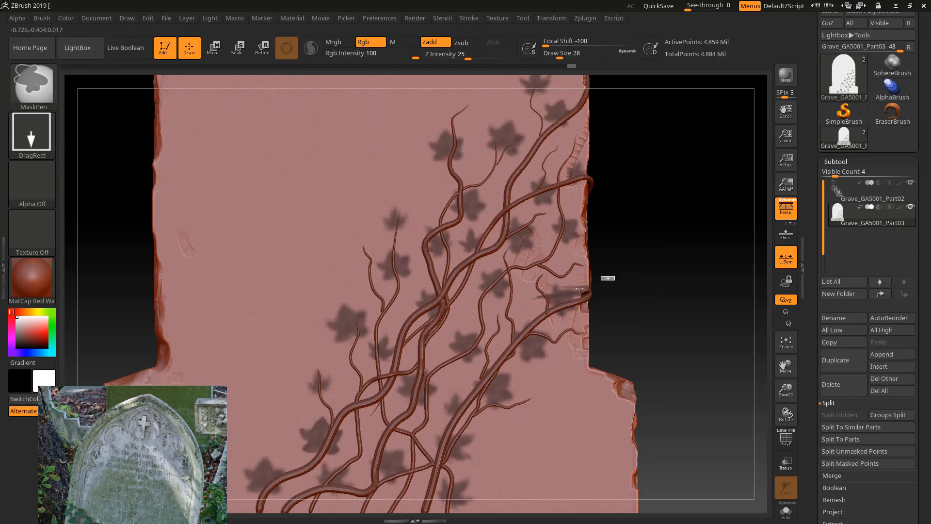
{"action": "left_click_drag", "start_coordinate": [580, 288], "coordinate": [534, 322], "text": "ctrl"}
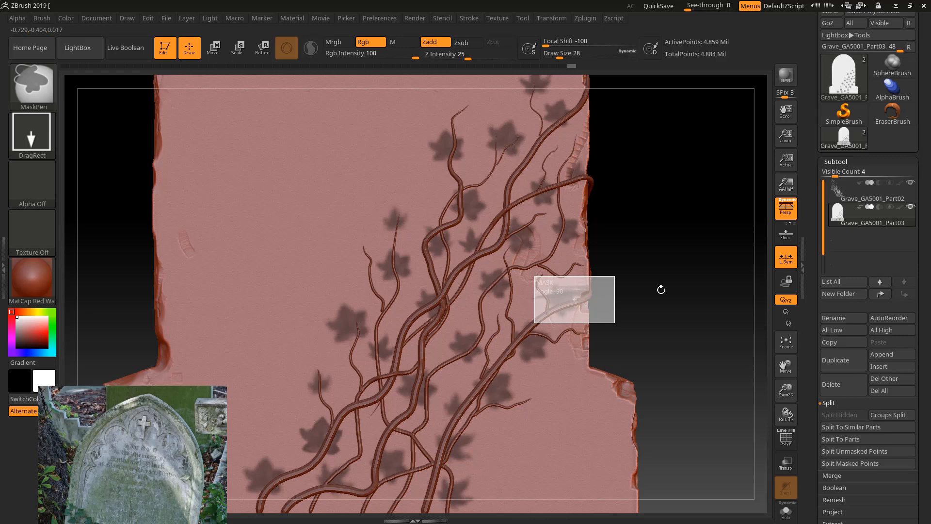
{"action": "left_click_drag", "start_coordinate": [669, 291], "coordinate": [589, 299]}
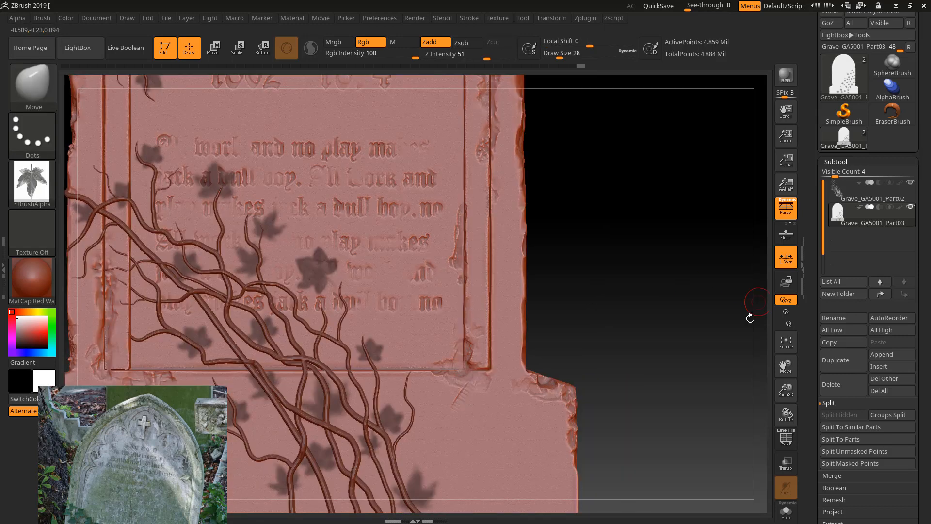
Step: Mask additional ivy leaves at bare stem ends on the gravestone's front using the Ivy2 alpha
{"action": "left_click", "coordinate": [786, 343]}
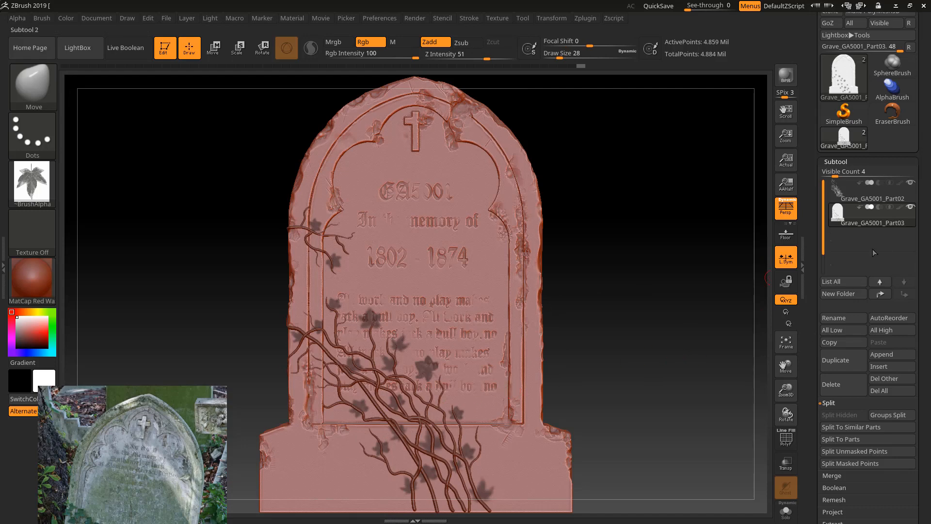
{"action": "key", "text": "ctrl"}
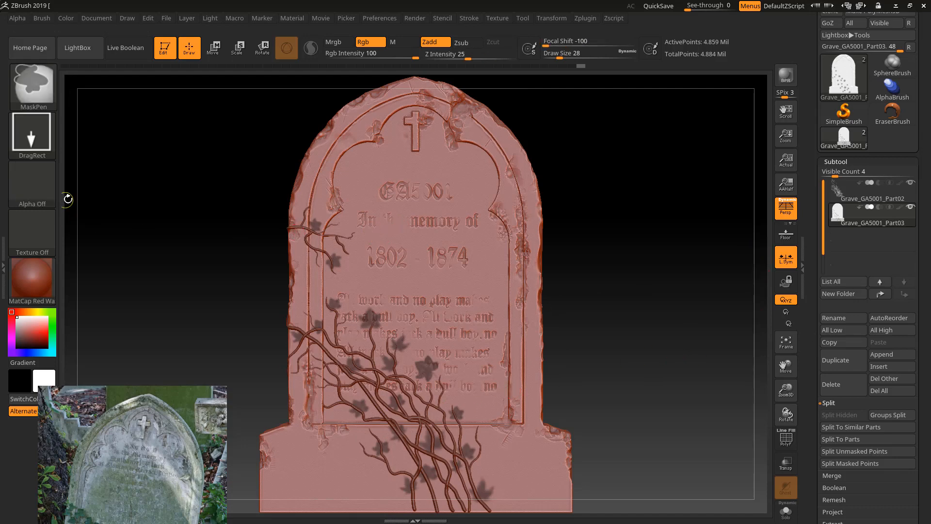
{"action": "left_click", "coordinate": [49, 174]}
{"action": "left_click", "coordinate": [381, 356]}
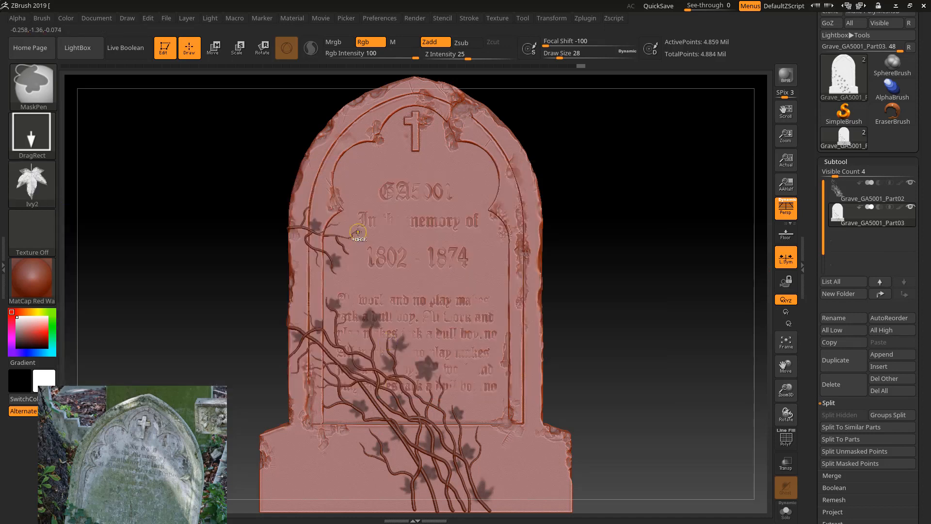
{"action": "mouse_move", "coordinate": [342, 220]}
{"action": "left_mouse_down", "text": "ctrl"}
{"action": "mouse_move", "coordinate": [325, 232]}
{"action": "mouse_move", "coordinate": [334, 250]}
{"action": "mouse_move", "coordinate": [320, 255]}
{"action": "mouse_move", "coordinate": [329, 243]}
{"action": "left_mouse_up", "text": "ctrl"}
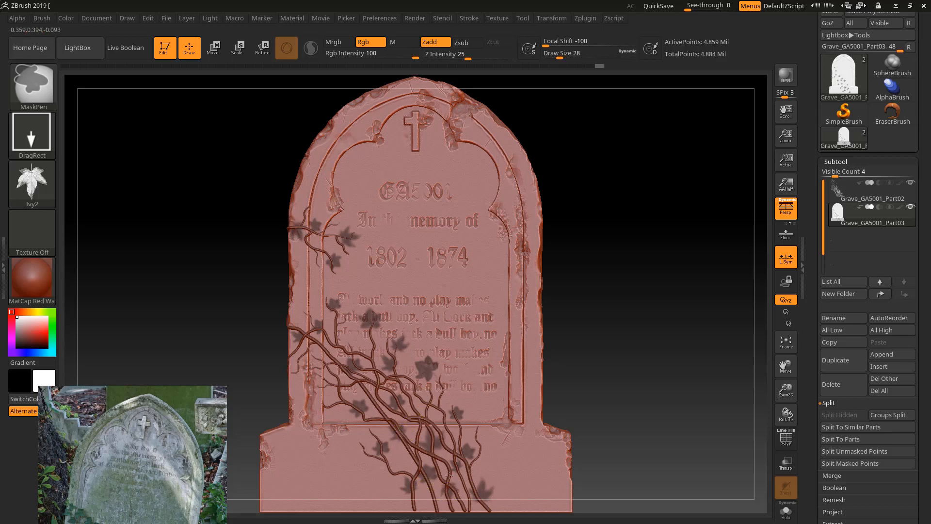
{"action": "left_click_drag", "start_coordinate": [447, 506], "coordinate": [447, 505], "text": "ctrl"}
{"action": "left_click_drag", "start_coordinate": [461, 369], "coordinate": [440, 404], "text": "ctrl"}
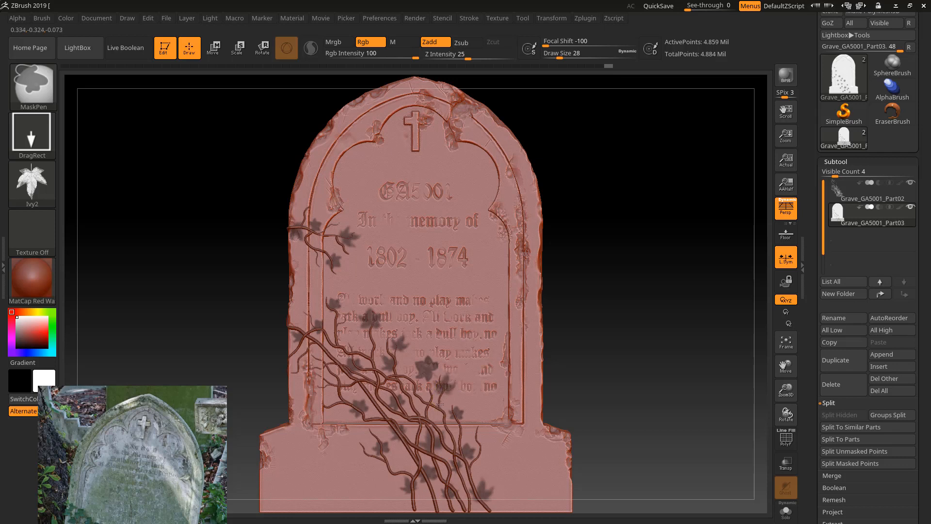
{"action": "left_click", "coordinate": [333, 385], "text": "ctrl"}
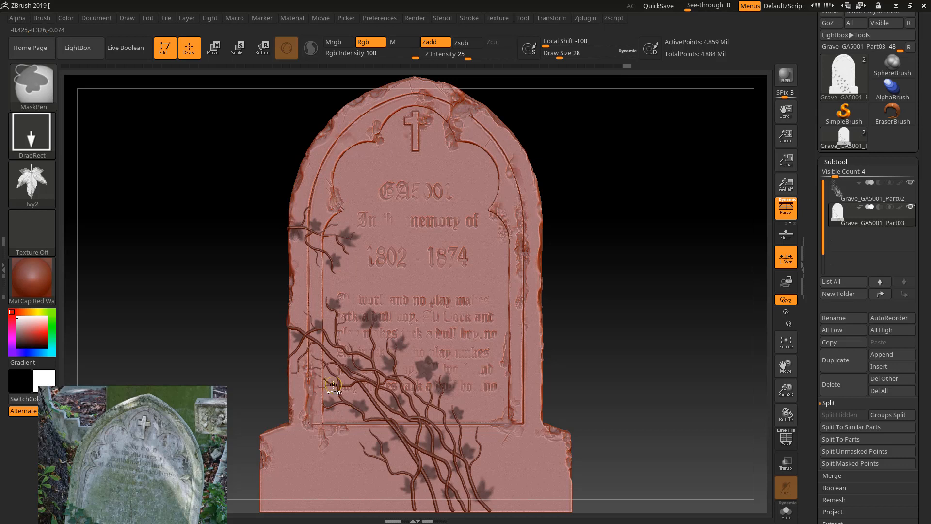
{"action": "left_click_drag", "start_coordinate": [349, 388], "coordinate": [348, 387], "text": "ctrl"}
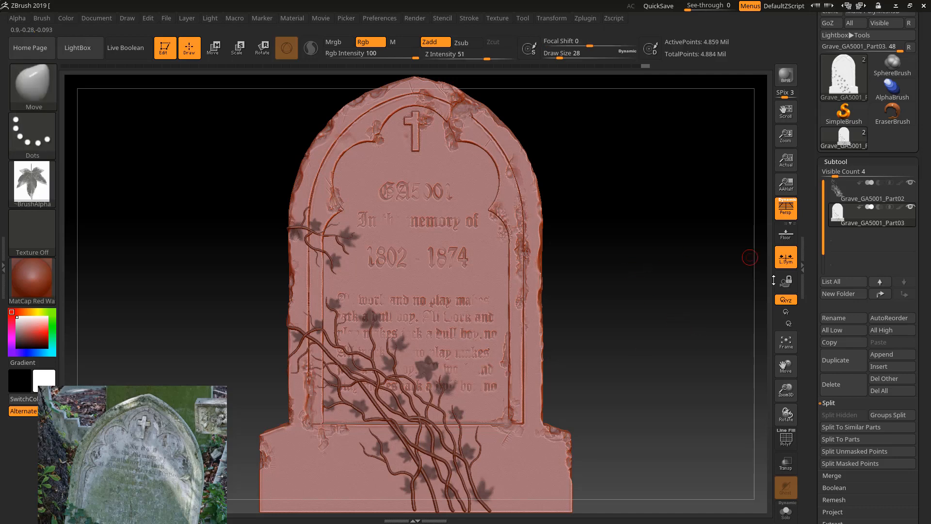
Step: Set the extract thickness to 0.001 and preview the extraction of the masked ivy leaves
{"action": "scroll", "coordinate": [928, 451], "scroll_direction": "down", "scroll_amount": 5}
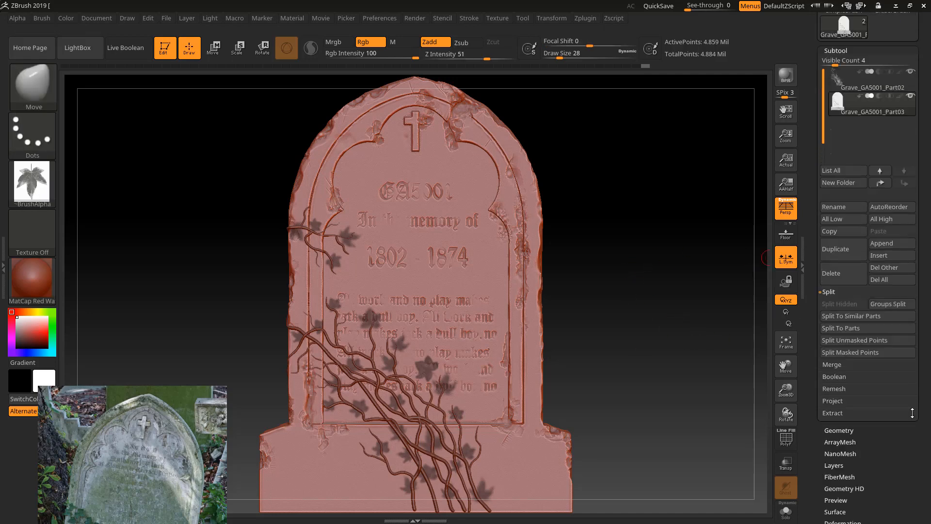
{"action": "scroll", "coordinate": [917, 422], "scroll_direction": "up", "scroll_amount": 3}
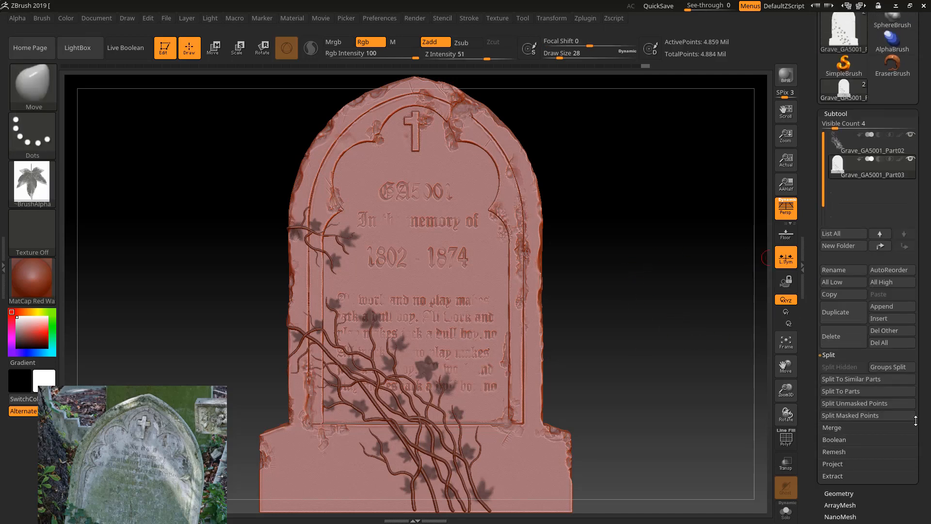
{"action": "left_click", "coordinate": [836, 470]}
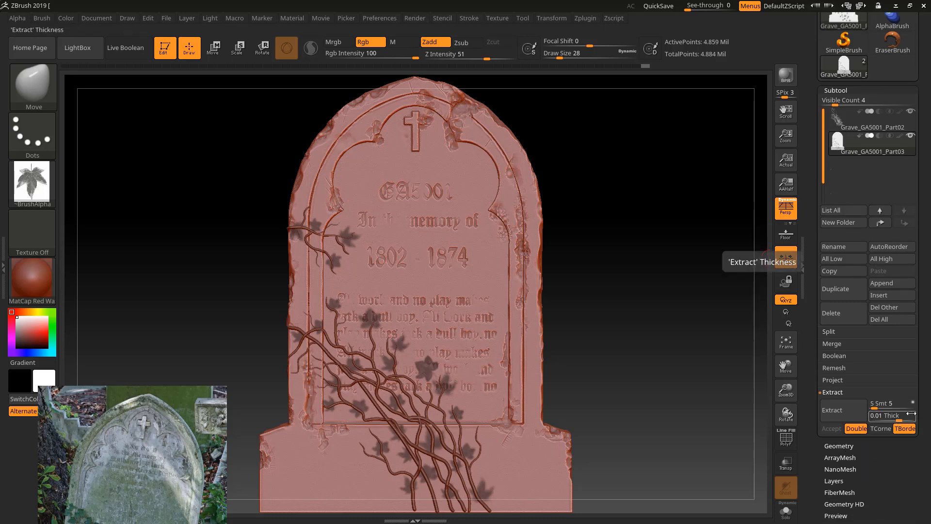
{"action": "left_click", "coordinate": [892, 415]}
{"action": "left_click", "coordinate": [848, 409]}
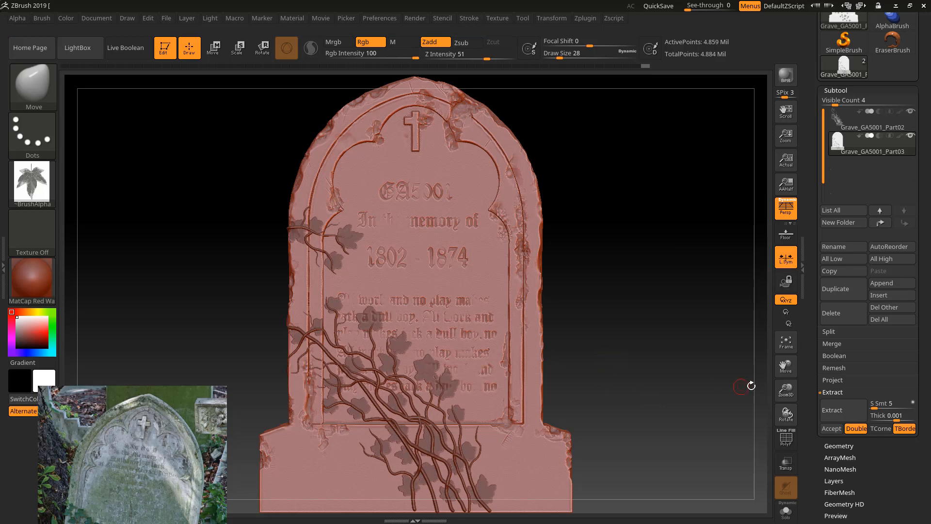
{"action": "left_click", "coordinate": [831, 409]}
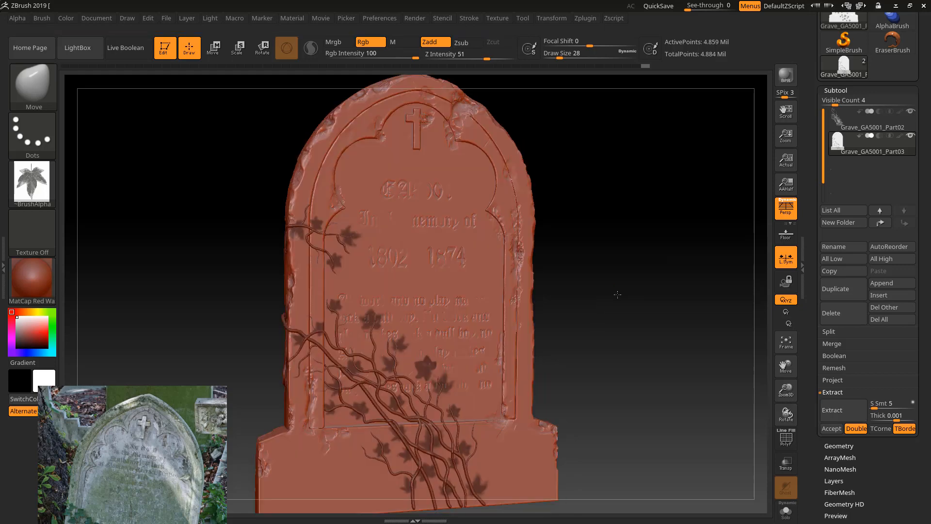
Step: Sharpen the ivy leaf mask on the Grave_GA5001_Part03 subtool
{"action": "mouse_move", "coordinate": [618, 294]}
{"action": "left_mouse_down"}
{"action": "mouse_move", "coordinate": [602, 289]}
{"action": "mouse_move", "coordinate": [602, 297]}
{"action": "left_mouse_up"}
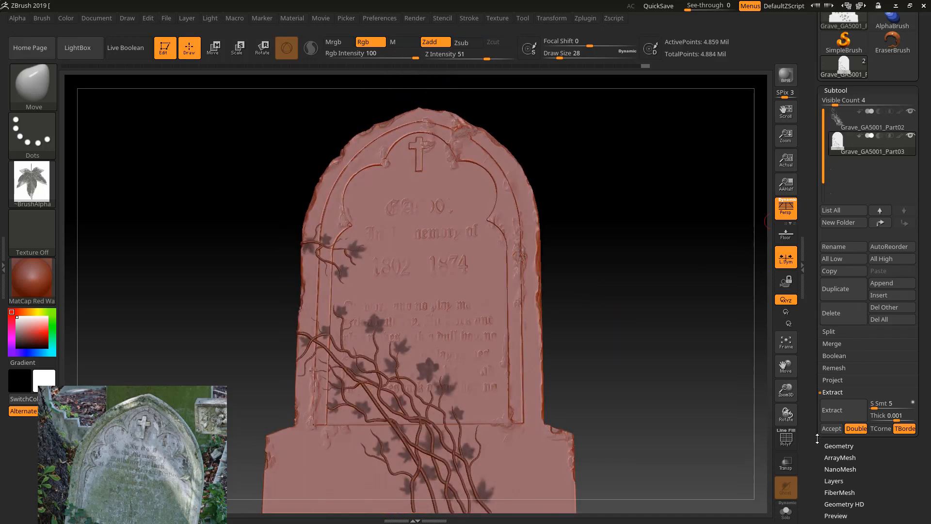
{"action": "left_click_drag", "start_coordinate": [576, 346], "coordinate": [599, 368]}
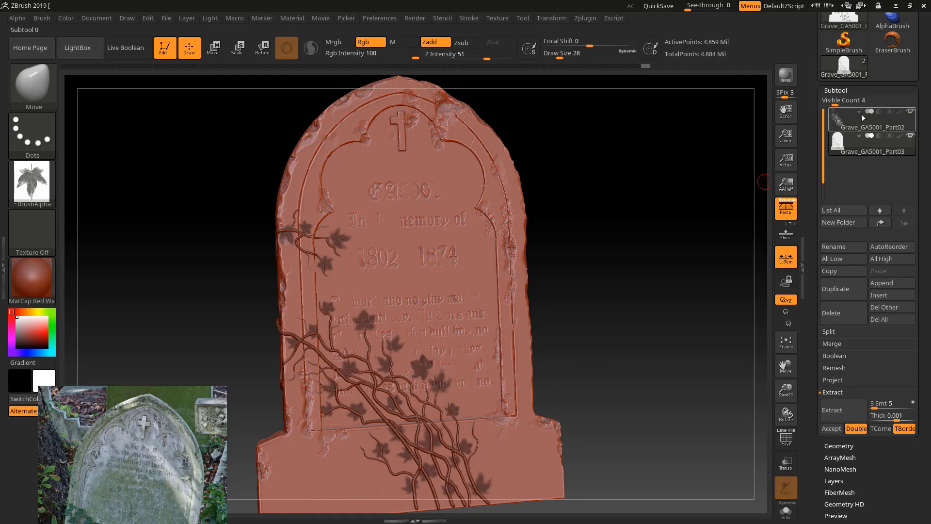
{"action": "mouse_move", "coordinate": [862, 118]}
{"action": "left_click", "coordinate": [872, 143]}
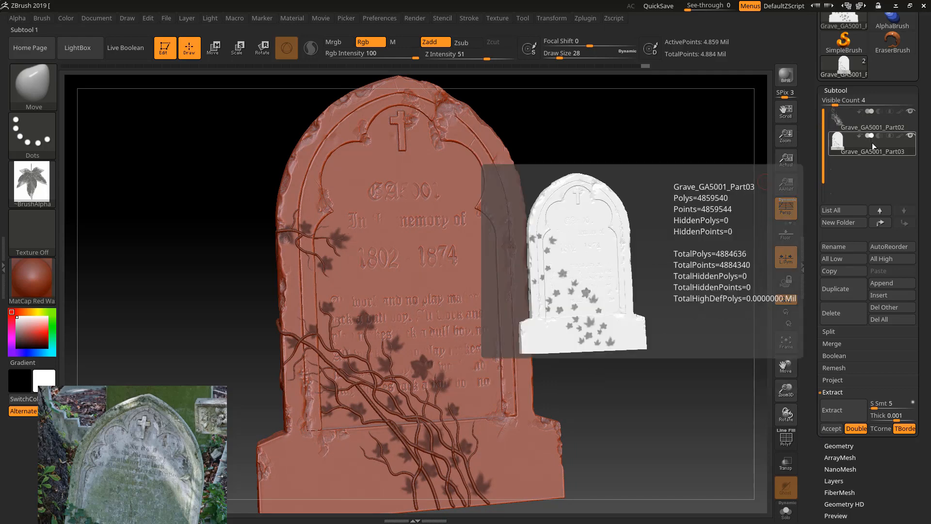
{"action": "left_click_drag", "start_coordinate": [908, 486], "coordinate": [901, 415]}
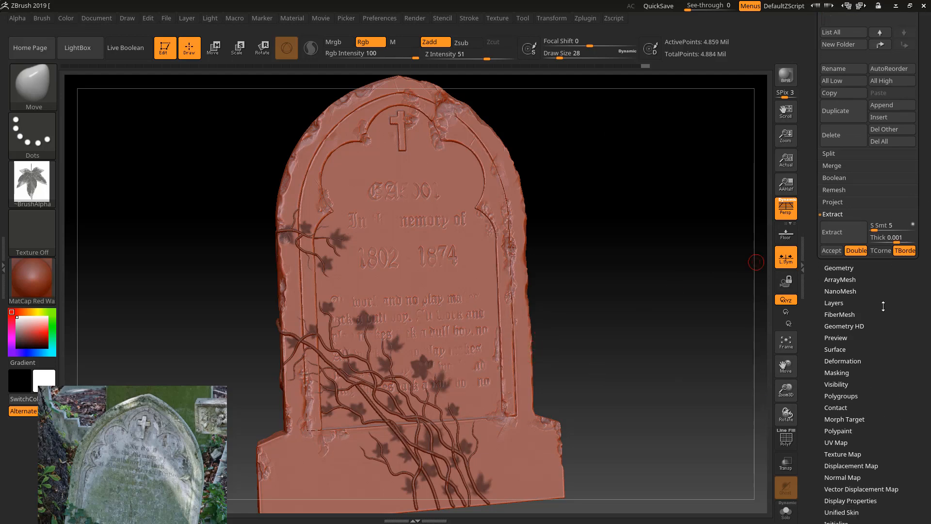
{"action": "left_click", "coordinate": [846, 373]}
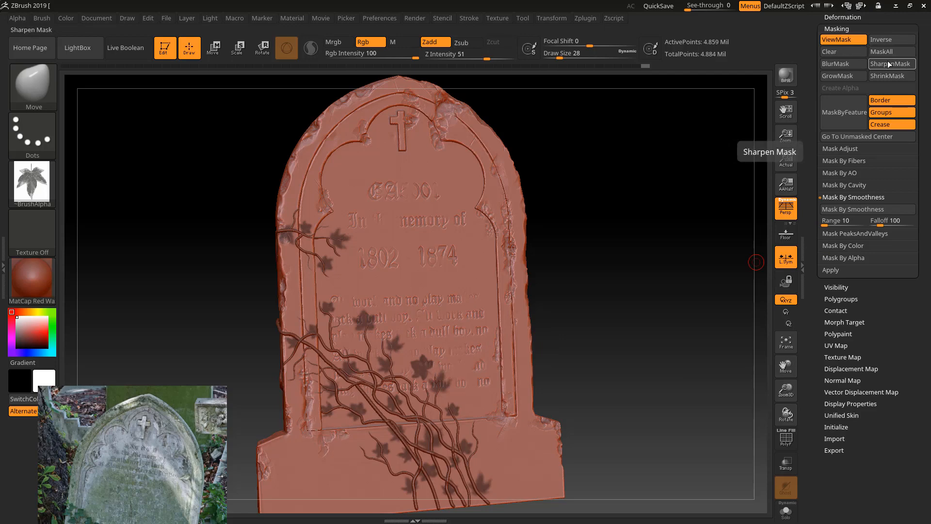
{"action": "left_click_drag", "start_coordinate": [636, 341], "coordinate": [627, 335]}
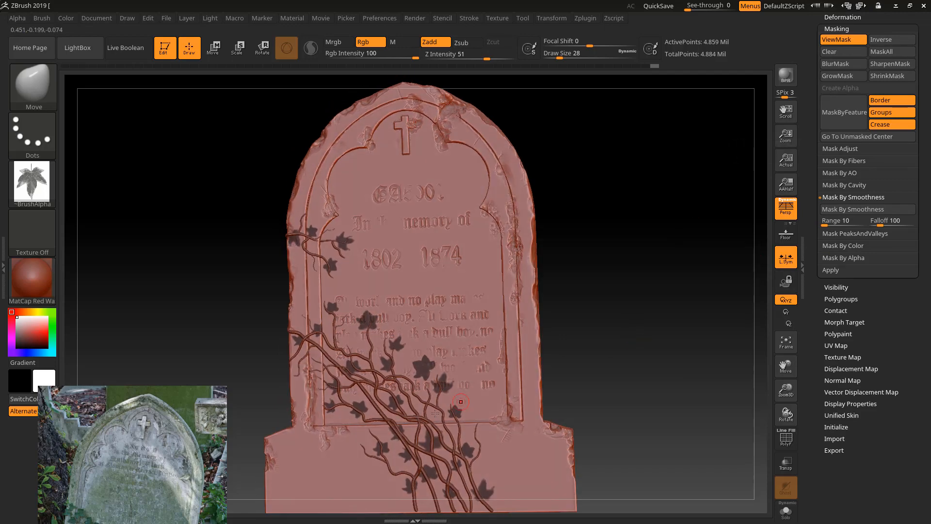
{"action": "left_click_drag", "start_coordinate": [590, 299], "coordinate": [644, 275]}
{"action": "scroll", "coordinate": [929, 208], "scroll_direction": "up", "scroll_amount": 5}
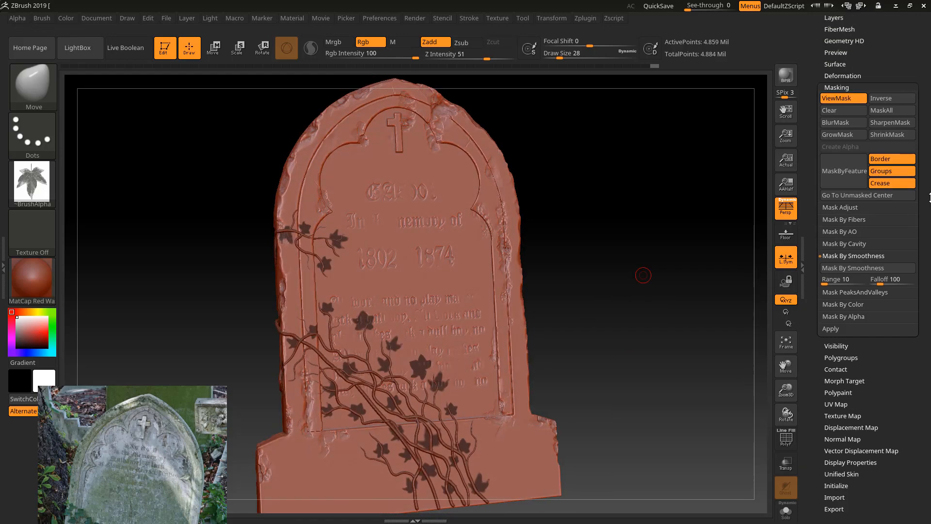
Step: Extract the masked leaves at 0.001 thickness, accept them as a new subtool and clear its mask
{"action": "left_click_drag", "start_coordinate": [930, 207], "coordinate": [929, 209]}
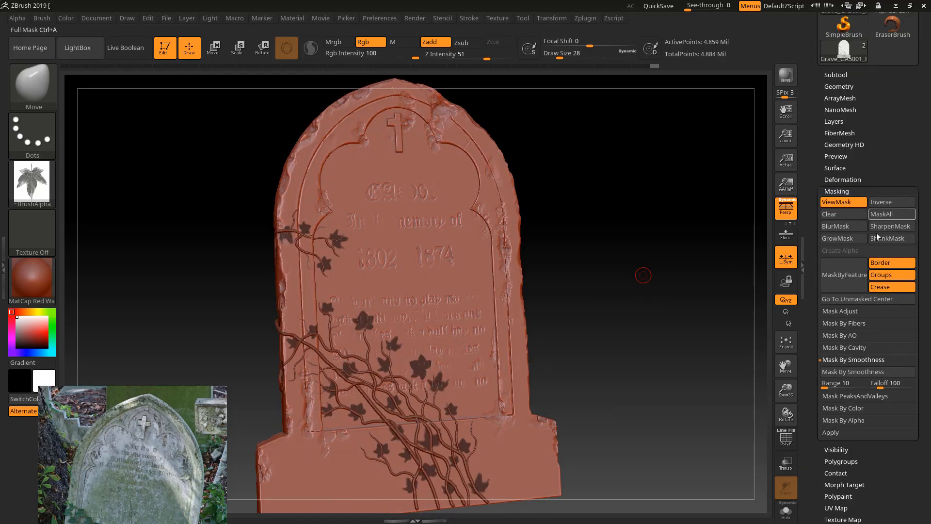
{"action": "left_click", "coordinate": [843, 74]}
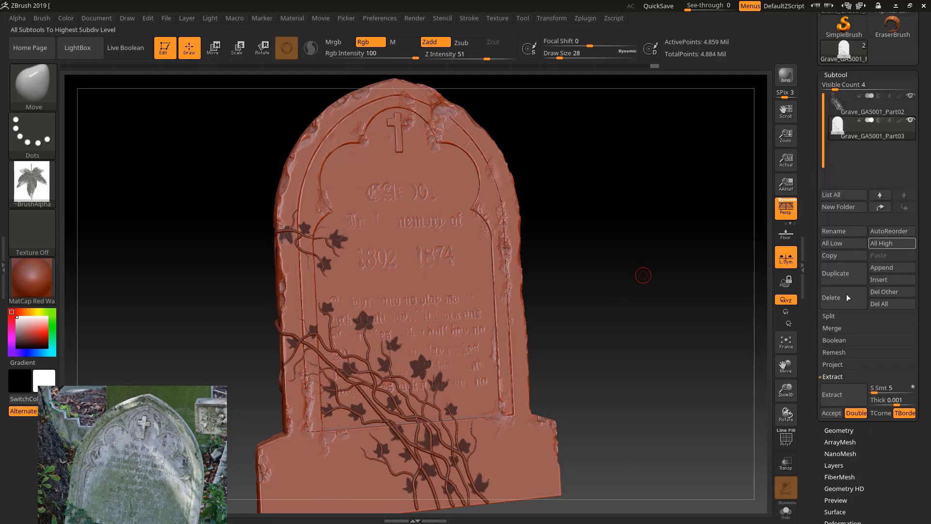
{"action": "left_click", "coordinate": [842, 402]}
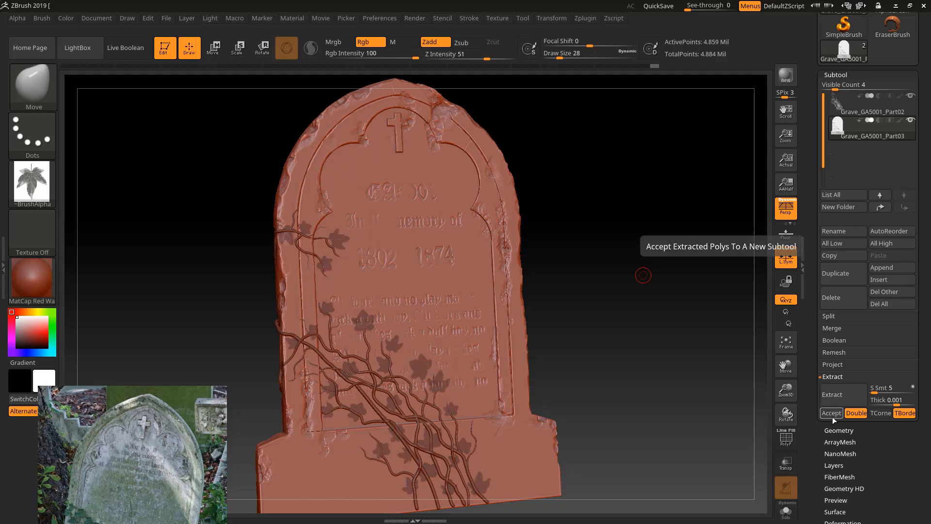
{"action": "left_click", "coordinate": [831, 413]}
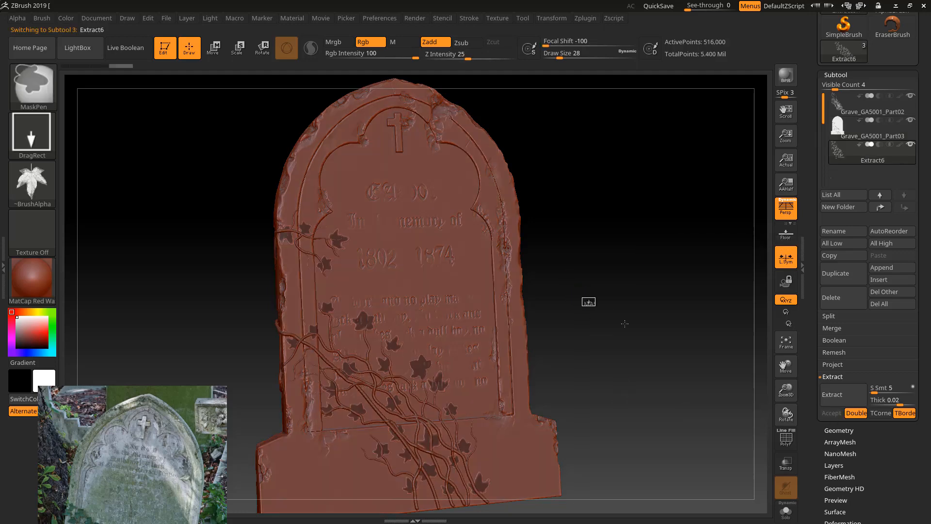
{"action": "mouse_move", "coordinate": [625, 324]}
{"action": "left_mouse_down", "text": "ctrl"}
{"action": "mouse_move", "coordinate": [588, 304]}
{"action": "mouse_move", "coordinate": [615, 322]}
{"action": "mouse_move", "coordinate": [602, 338]}
{"action": "mouse_move", "coordinate": [628, 369]}
{"action": "mouse_move", "coordinate": [633, 297]}
{"action": "left_mouse_up", "text": "ctrl"}
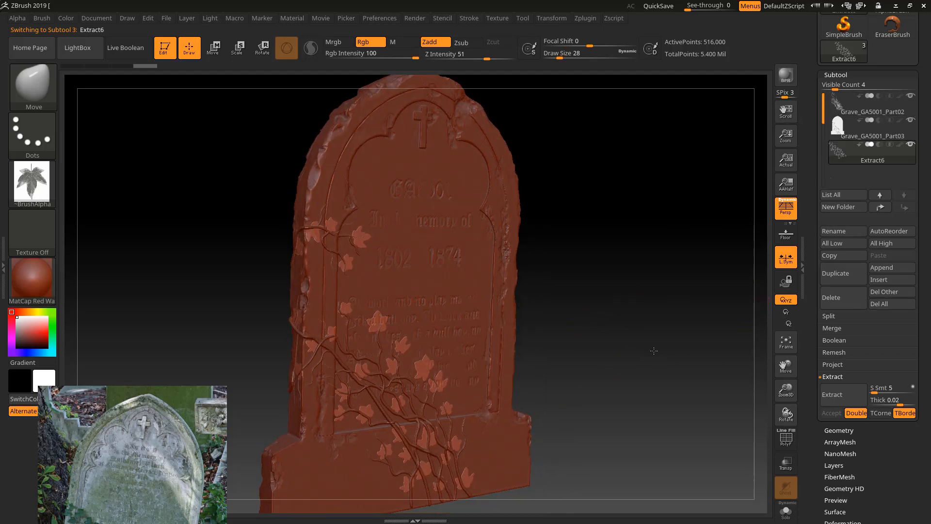
Step: Smooth the two extracted ivy leaves overlapping the last lines of the gravestone's inscription
{"action": "left_click_drag", "start_coordinate": [653, 351], "coordinate": [635, 351], "text": "shift"}
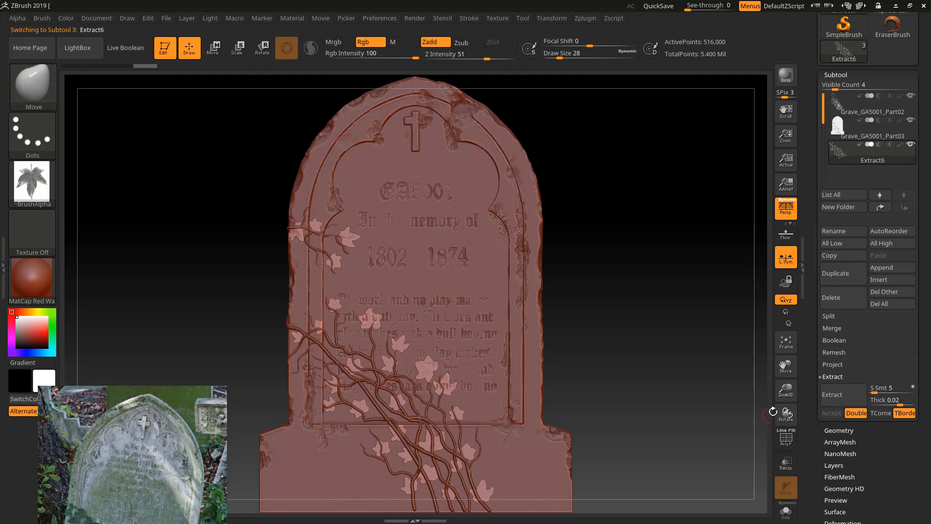
{"action": "left_click_drag", "start_coordinate": [786, 396], "coordinate": [787, 438]}
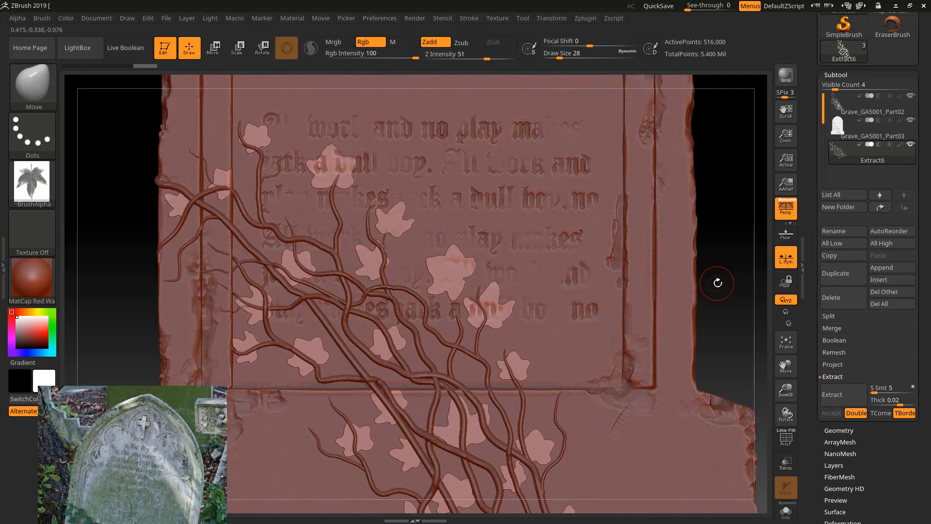
{"action": "left_click_drag", "start_coordinate": [718, 283], "coordinate": [724, 285]}
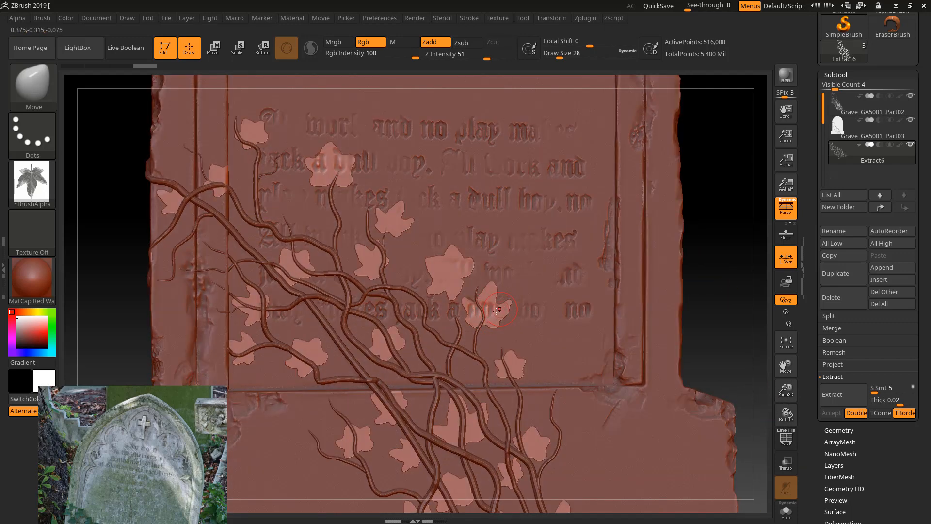
{"action": "left_click_drag", "start_coordinate": [714, 307], "coordinate": [679, 316]}
{"action": "key", "text": "shift"}
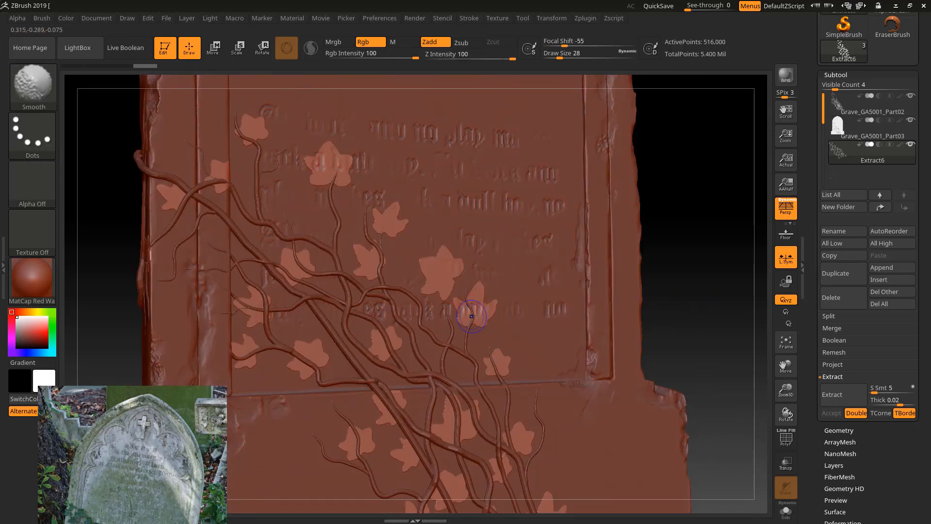
{"action": "left_click_drag", "start_coordinate": [455, 316], "coordinate": [491, 308], "text": "shift"}
{"action": "mouse_move", "coordinate": [444, 265]}
{"action": "left_mouse_down", "text": "shift"}
{"action": "mouse_move", "coordinate": [435, 276]}
{"action": "mouse_move", "coordinate": [436, 256]}
{"action": "mouse_move", "coordinate": [453, 265]}
{"action": "left_mouse_up", "text": "shift"}
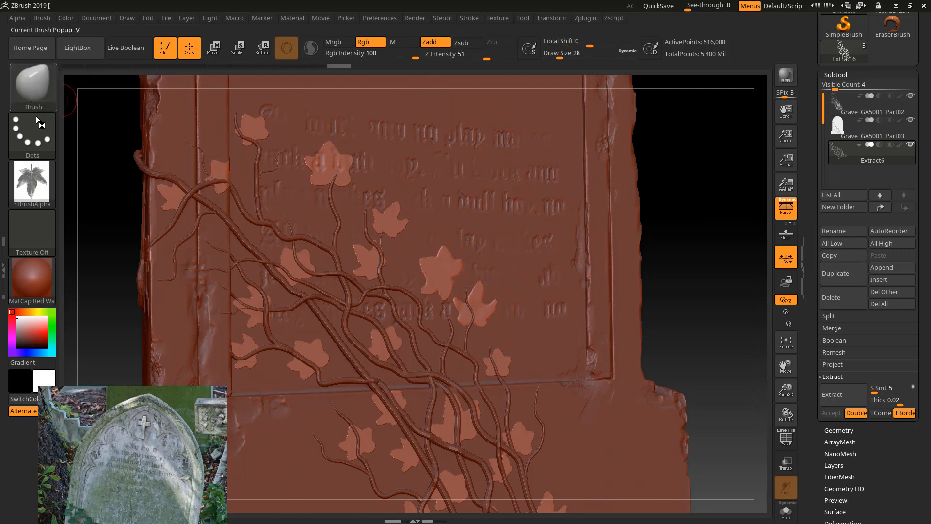
Step: Switch to the Move brush, set its draw size to 102 and undo a trial pull on the upper extracted ivy leaf
{"action": "left_click", "coordinate": [30, 183]}
{"action": "left_click", "coordinate": [115, 197]}
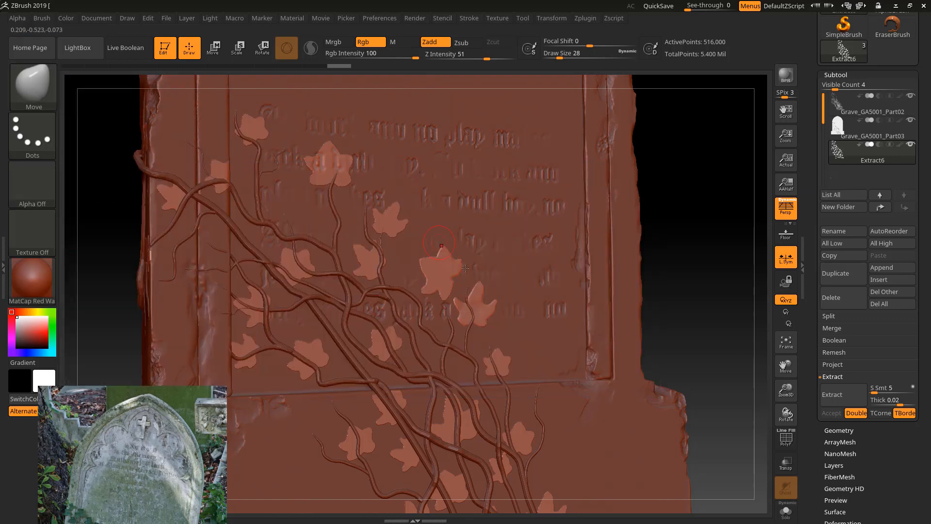
{"action": "left_click_drag", "start_coordinate": [676, 210], "coordinate": [517, 256]}
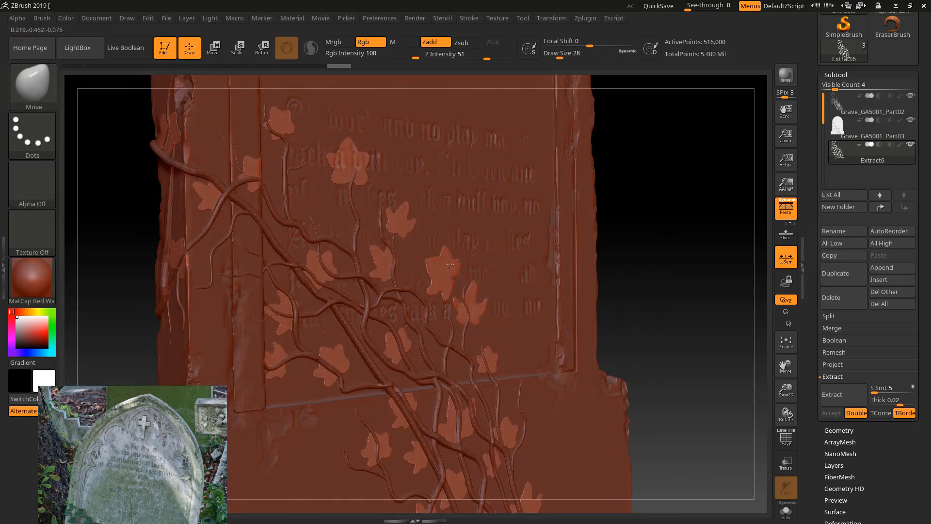
{"action": "left_click_drag", "start_coordinate": [581, 55], "coordinate": [574, 54]}
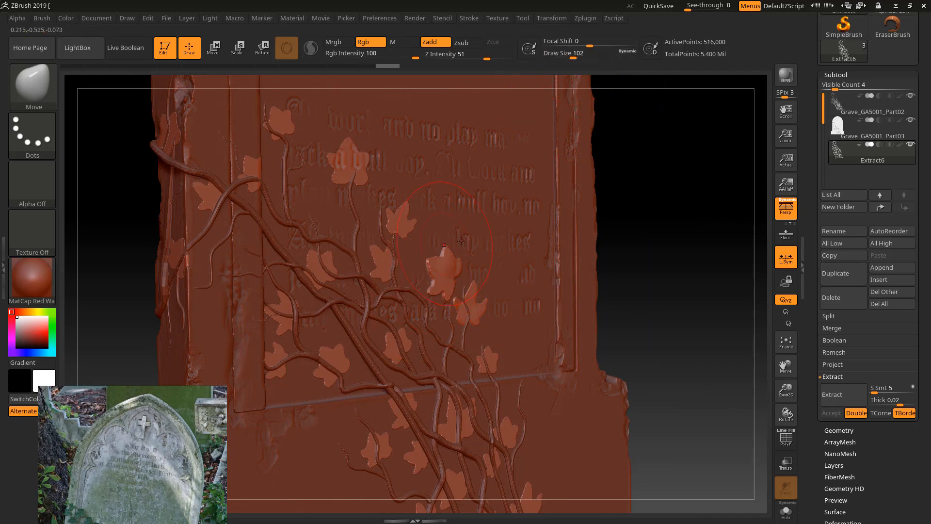
{"action": "left_click_drag", "start_coordinate": [707, 239], "coordinate": [707, 262]}
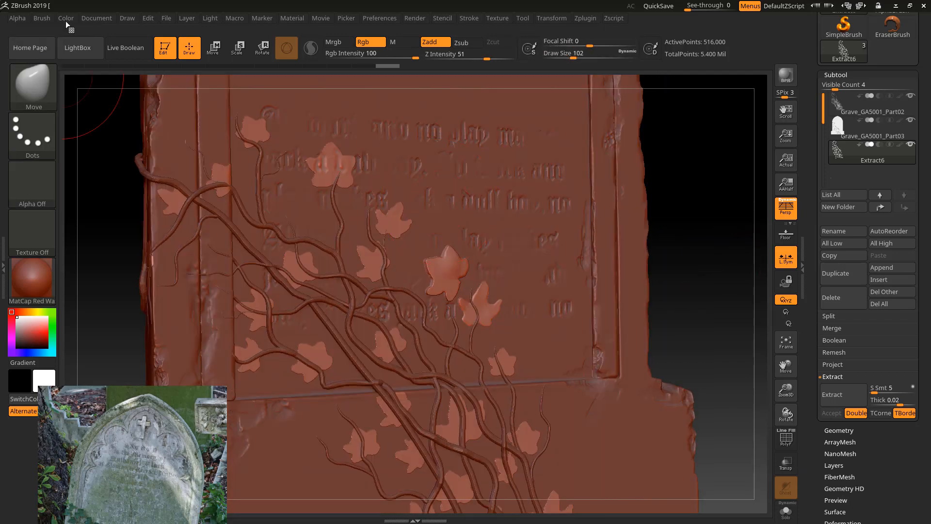
{"action": "key", "text": "ctrl"}
{"action": "key", "text": "ctrl+z"}
Step: Move the gravestone reference photo clear of the brush settings
{"action": "left_click", "coordinate": [40, 20]}
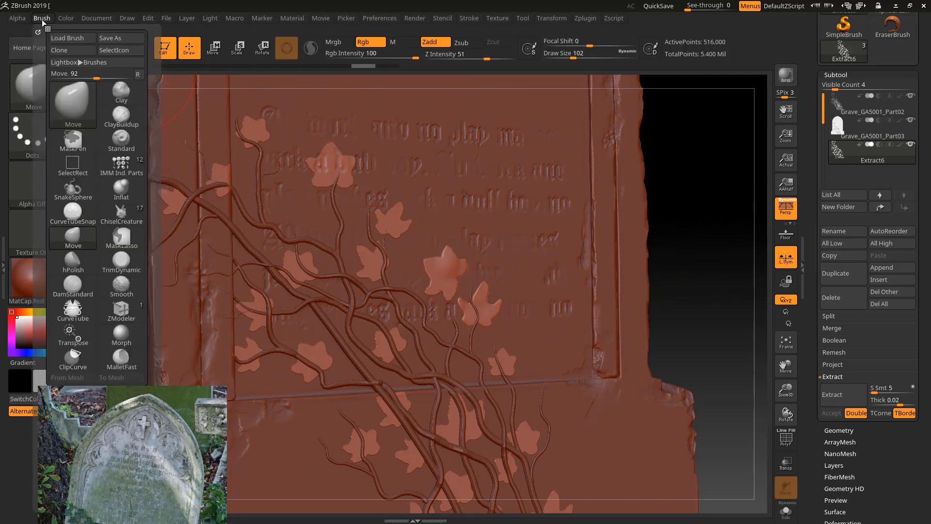
{"action": "mouse_move", "coordinate": [11, 20]}
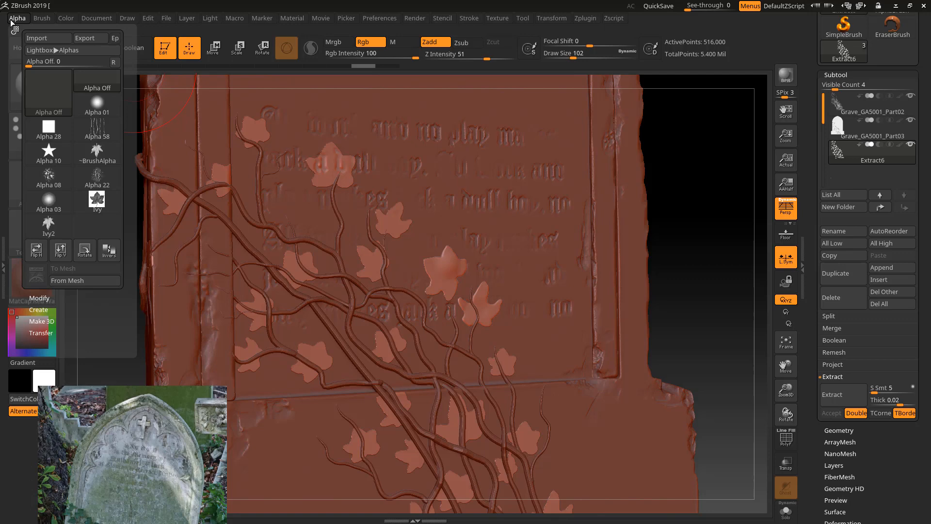
{"action": "left_click_drag", "start_coordinate": [126, 443], "coordinate": [337, 442]}
Step: Enable BackfaceMask in the Move brush's auto masking and test it on the lower extracted leaf
{"action": "left_click", "coordinate": [48, 19]}
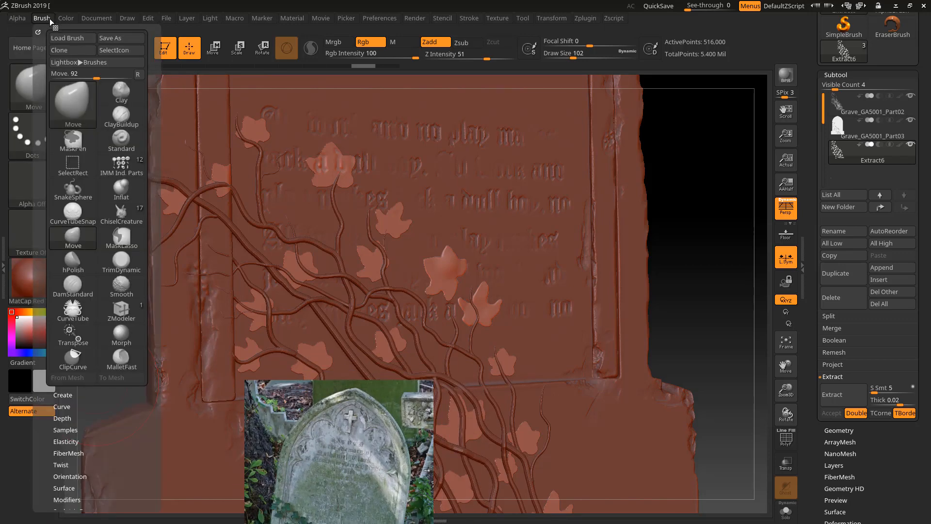
{"action": "left_click_drag", "start_coordinate": [109, 485], "coordinate": [114, 391]}
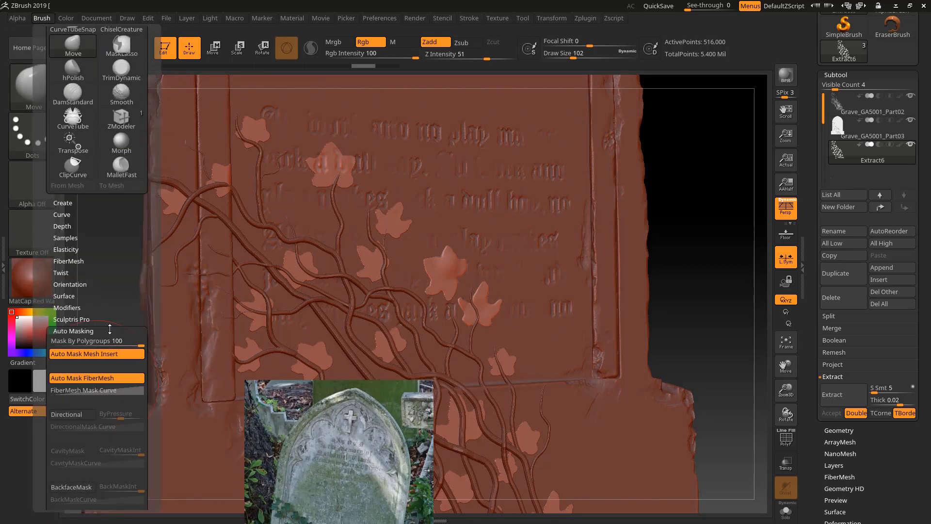
{"action": "left_click_drag", "start_coordinate": [110, 327], "coordinate": [107, 275]}
{"action": "left_click", "coordinate": [76, 384]}
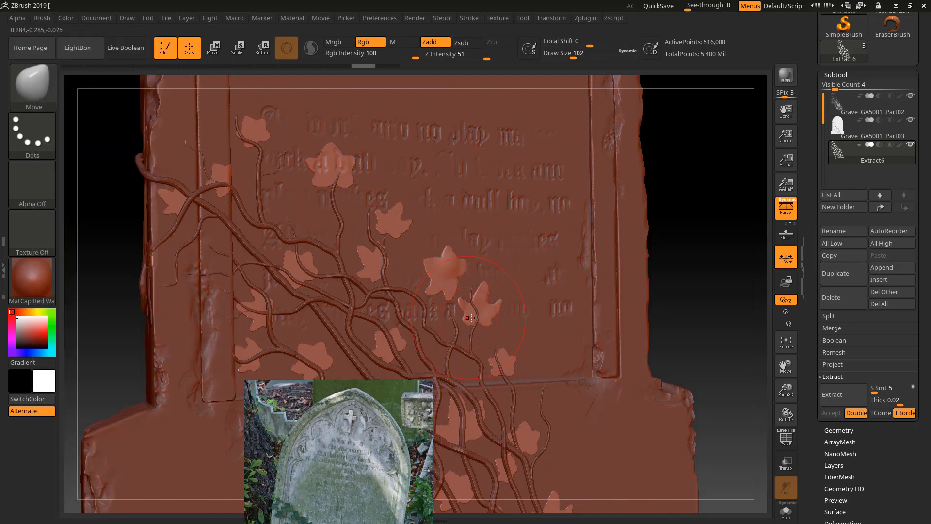
{"action": "left_click_drag", "start_coordinate": [469, 317], "coordinate": [509, 308]}
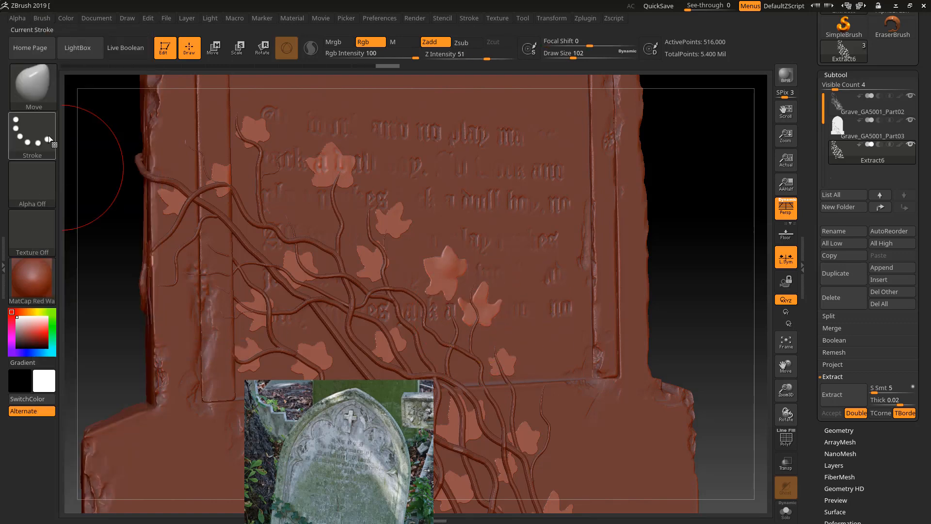
Step: Turn off BackfaceMask for the Move brush and undo the trial pull on the lower leaf
{"action": "left_click", "coordinate": [43, 19]}
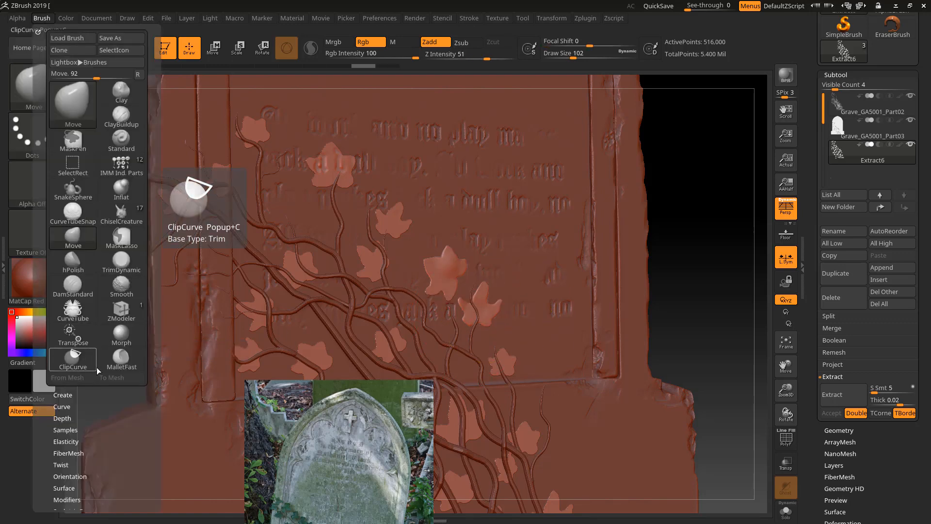
{"action": "left_click_drag", "start_coordinate": [136, 395], "coordinate": [124, 361]}
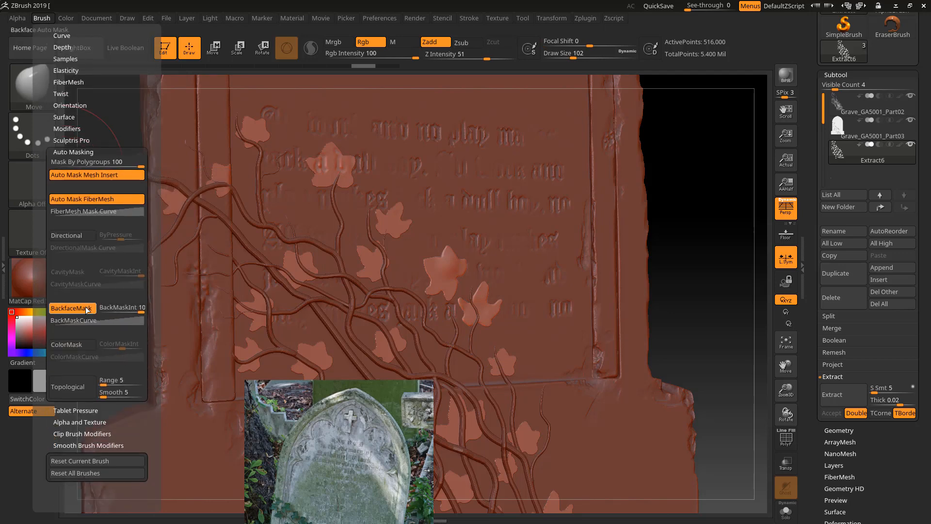
{"action": "left_click_drag", "start_coordinate": [502, 314], "coordinate": [606, 315]}
{"action": "key", "text": "ctrl+z"}
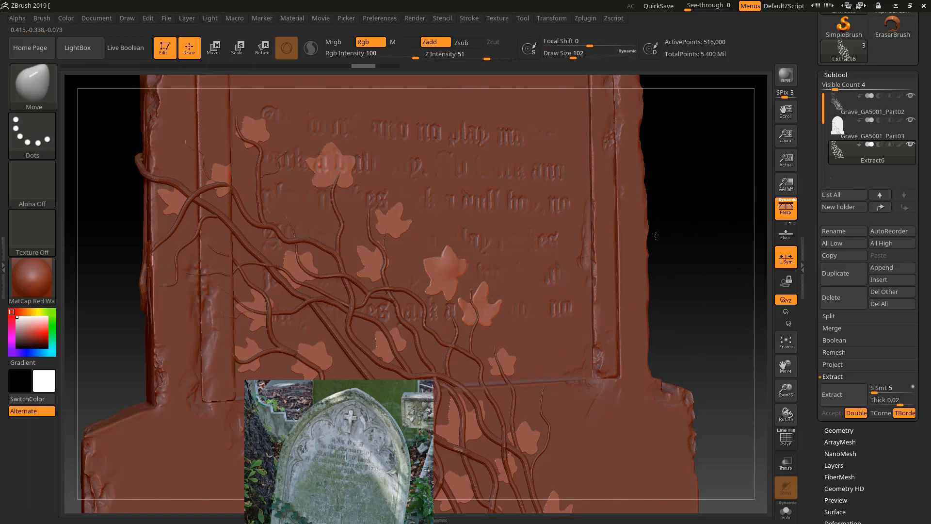
Step: Isolate the extracted leaves and examine the front, side and back of the two smoothed ones
{"action": "left_click_drag", "start_coordinate": [716, 267], "coordinate": [686, 189]}
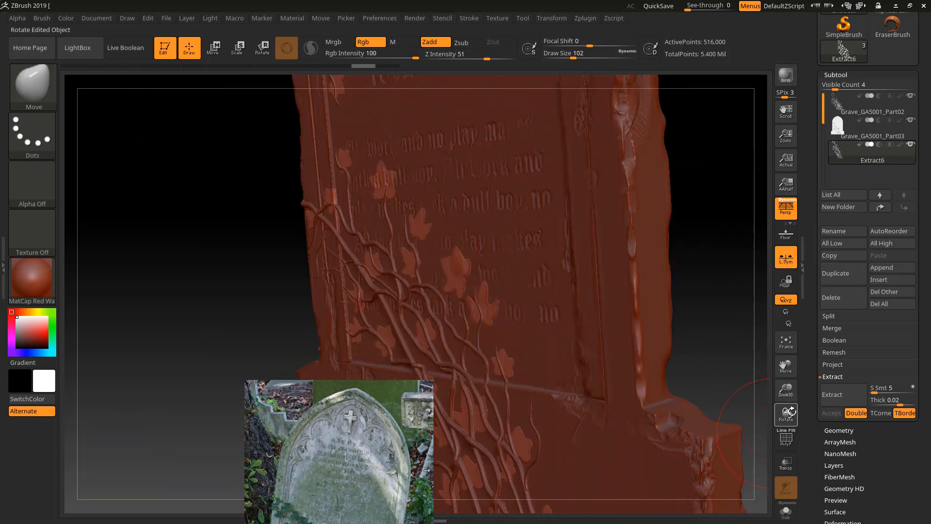
{"action": "left_click", "coordinate": [785, 510]}
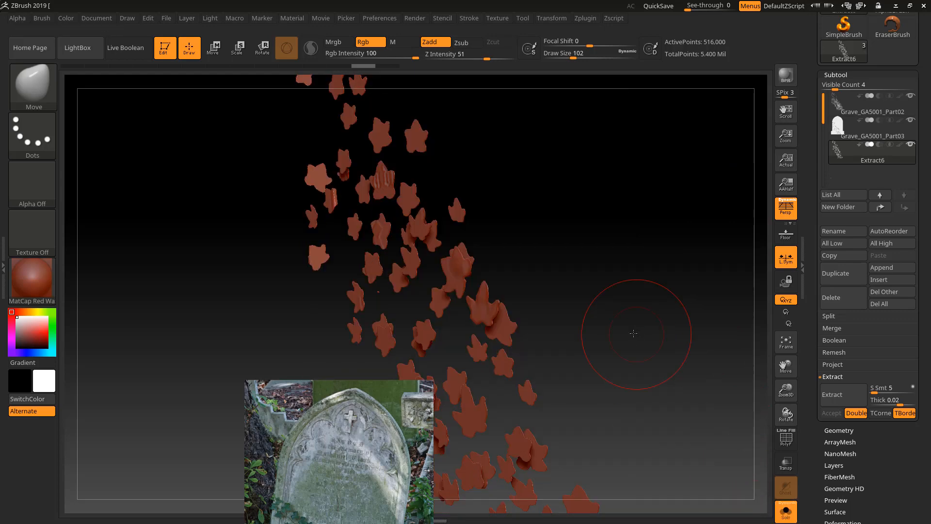
{"action": "left_click_drag", "start_coordinate": [624, 333], "coordinate": [473, 257]}
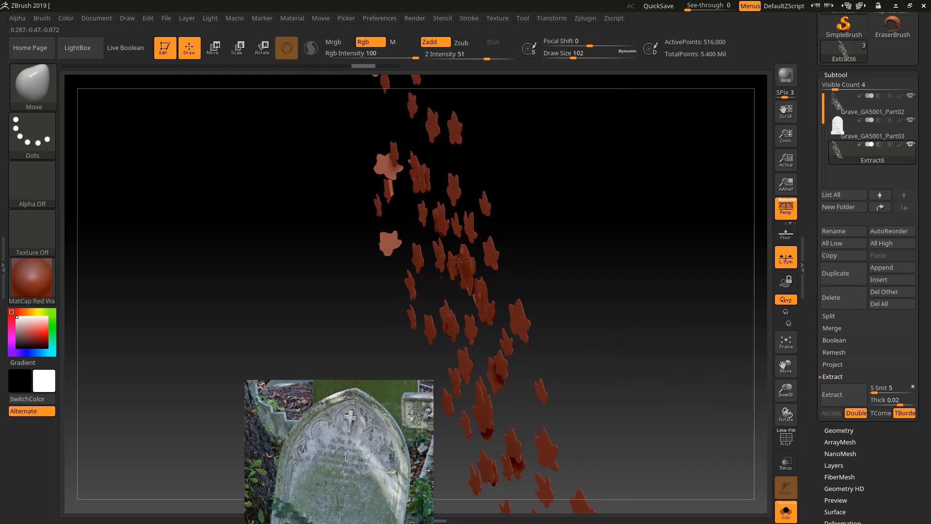
{"action": "left_click_drag", "start_coordinate": [630, 208], "coordinate": [474, 246]}
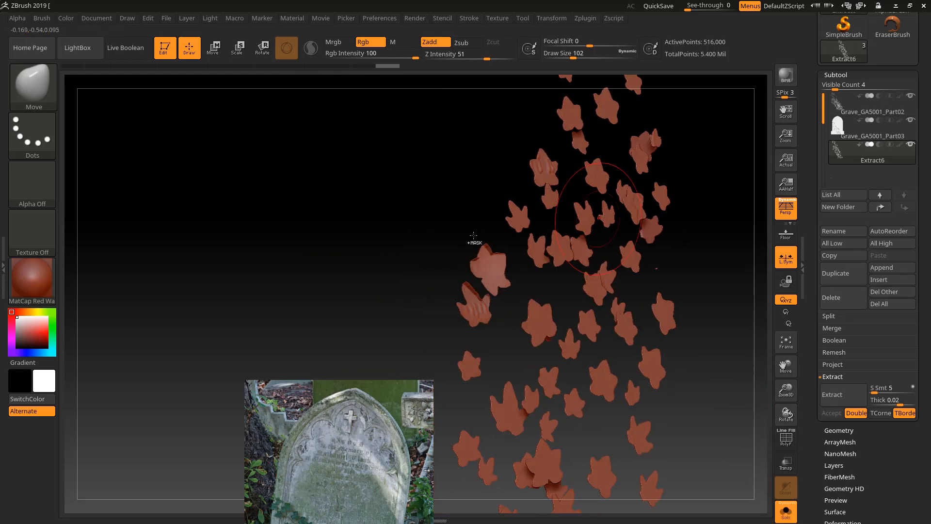
{"action": "left_click_drag", "start_coordinate": [391, 225], "coordinate": [488, 252]}
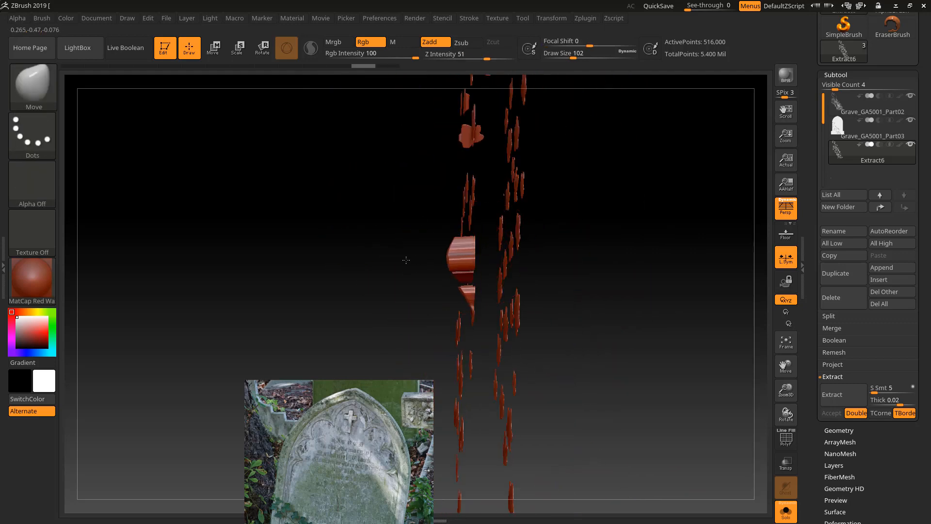
{"action": "mouse_move", "coordinate": [301, 191]}
{"action": "left_mouse_down", "text": "shift"}
{"action": "mouse_move", "coordinate": [316, 222]}
{"action": "mouse_move", "coordinate": [451, 212]}
{"action": "left_mouse_up", "text": "shift"}
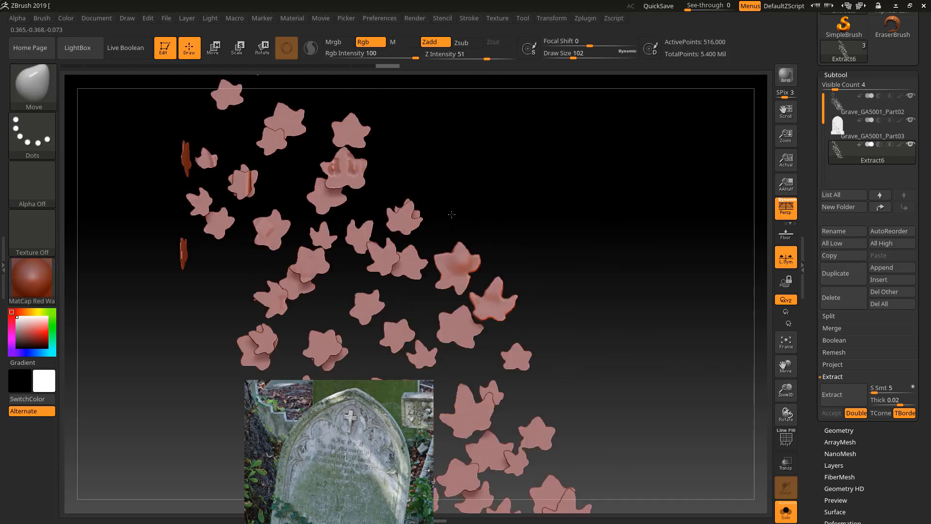
Step: Lower the Mask By Polygroups value in the Move brush's auto masking
{"action": "left_click", "coordinate": [44, 19]}
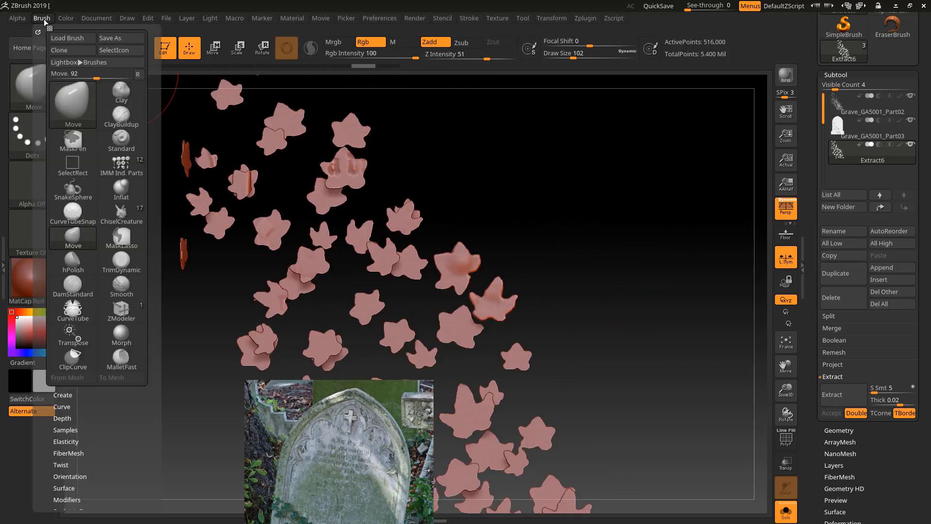
{"action": "left_click_drag", "start_coordinate": [127, 423], "coordinate": [131, 318]}
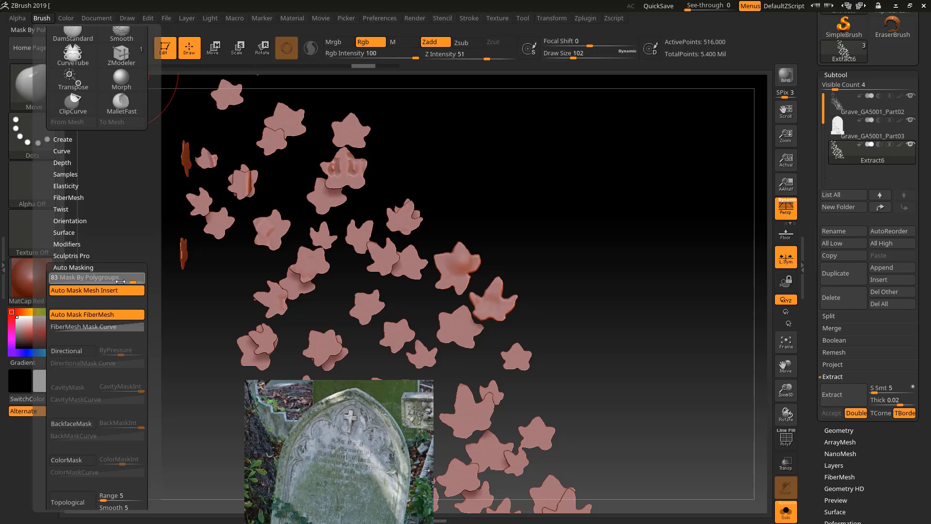
{"action": "left_click_drag", "start_coordinate": [116, 277], "coordinate": [55, 277]}
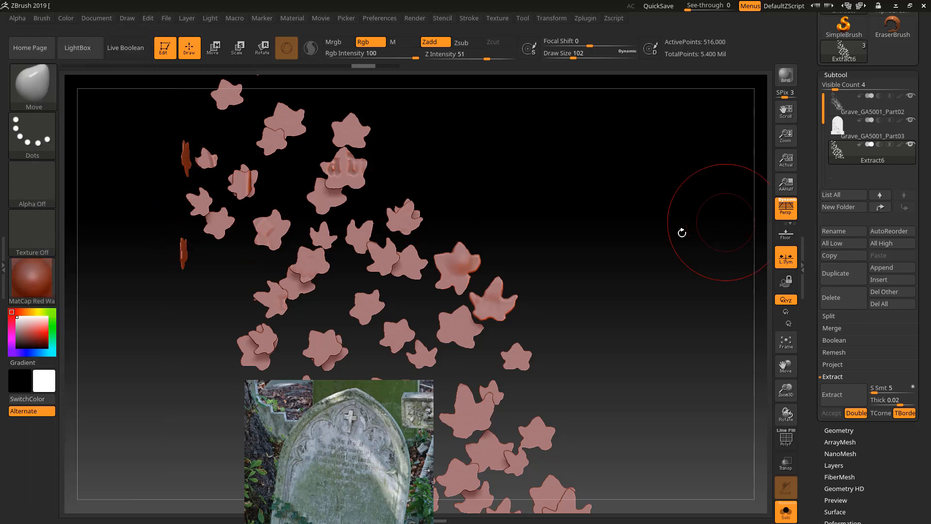
Step: Inspect the extracted leaves' polygroups in wireframe display and undo the last change
{"action": "left_click", "coordinate": [785, 438]}
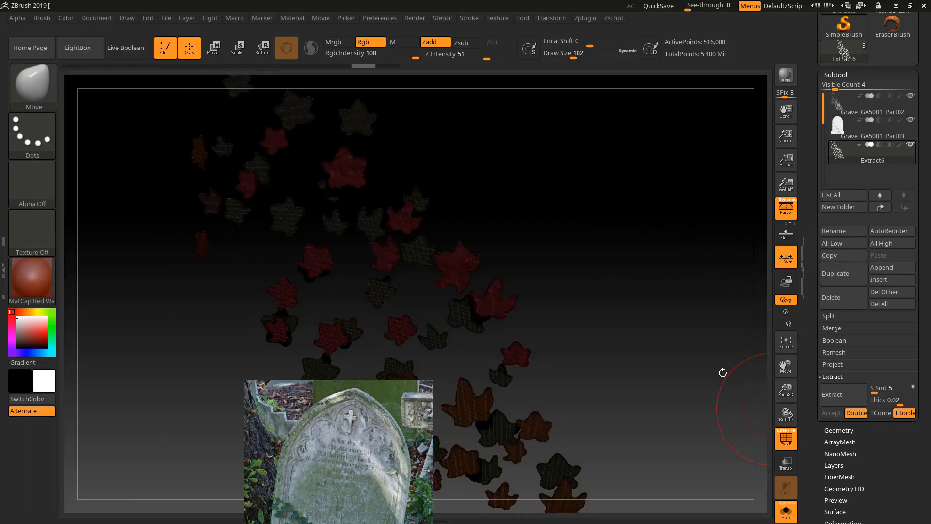
{"action": "left_click_drag", "start_coordinate": [575, 305], "coordinate": [636, 295]}
{"action": "left_click", "coordinate": [786, 438]}
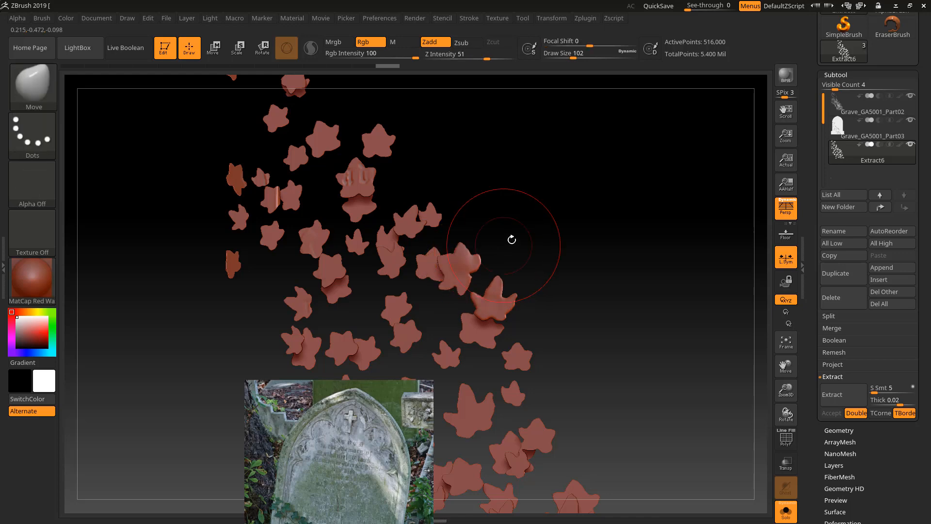
{"action": "mouse_move", "coordinate": [511, 239]}
{"action": "left_mouse_down"}
{"action": "mouse_move", "coordinate": [527, 241]}
{"action": "mouse_move", "coordinate": [519, 237]}
{"action": "left_mouse_up"}
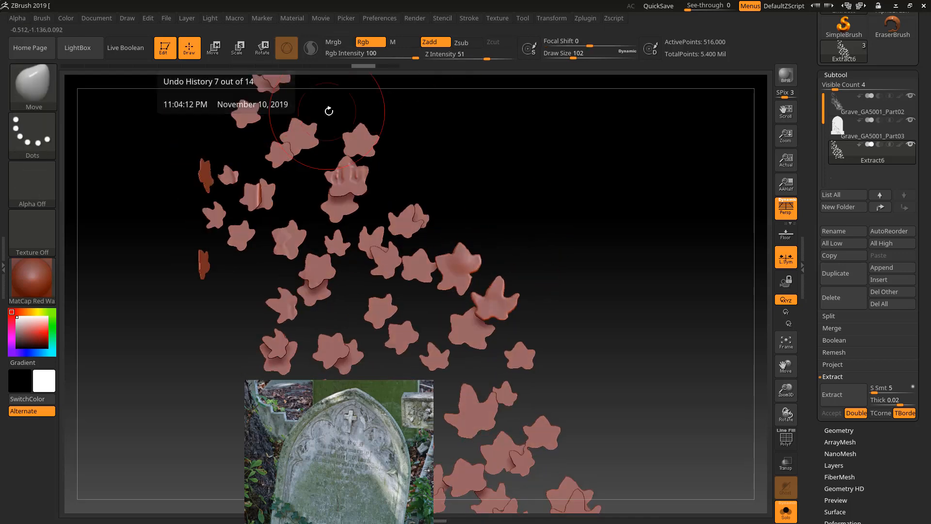
{"action": "key", "text": "ctrl+z"}
{"action": "left_click_drag", "start_coordinate": [660, 240], "coordinate": [672, 242]}
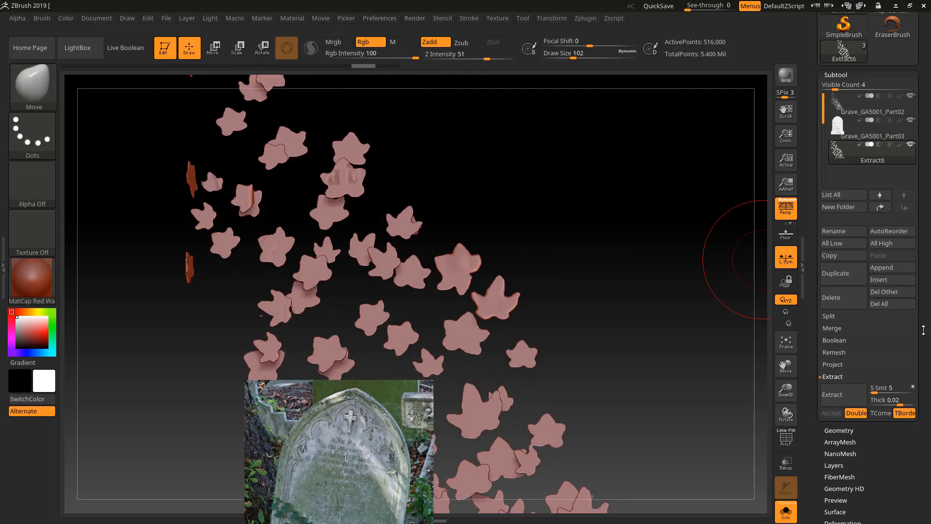
Step: Give each ivy leaf its own polygroup with Auto Groups, then show the whole gravestone with polygroup colours
{"action": "left_click_drag", "start_coordinate": [929, 379], "coordinate": [839, 352]}
{"action": "left_click_drag", "start_coordinate": [894, 398], "coordinate": [886, 377]}
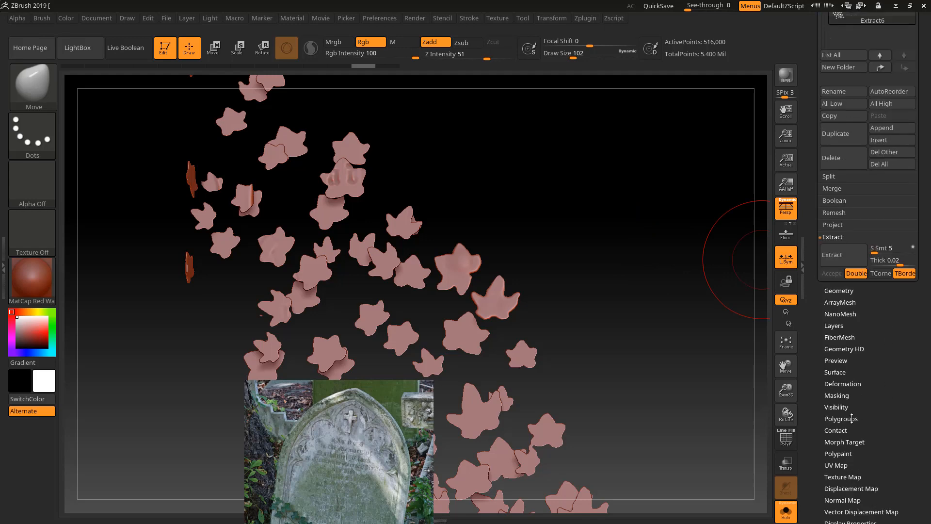
{"action": "left_click", "coordinate": [841, 419]}
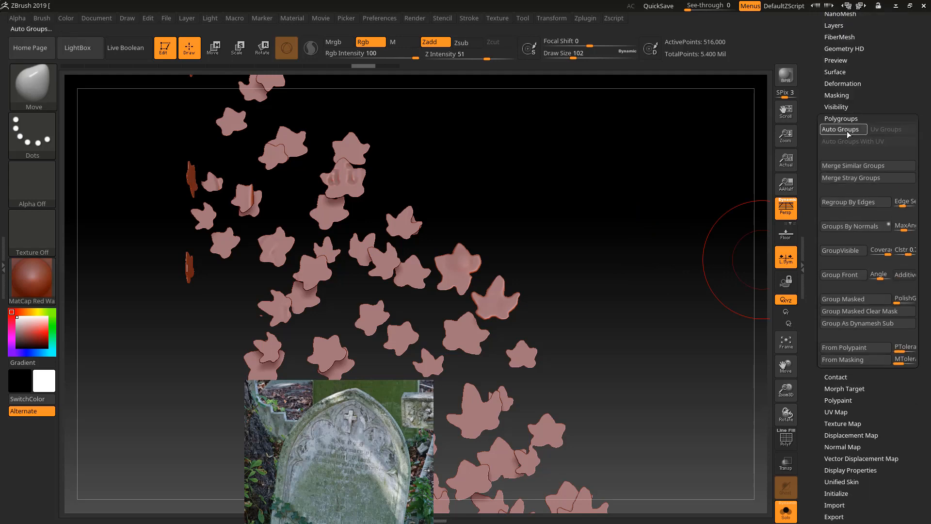
{"action": "left_click_drag", "start_coordinate": [541, 159], "coordinate": [522, 183]}
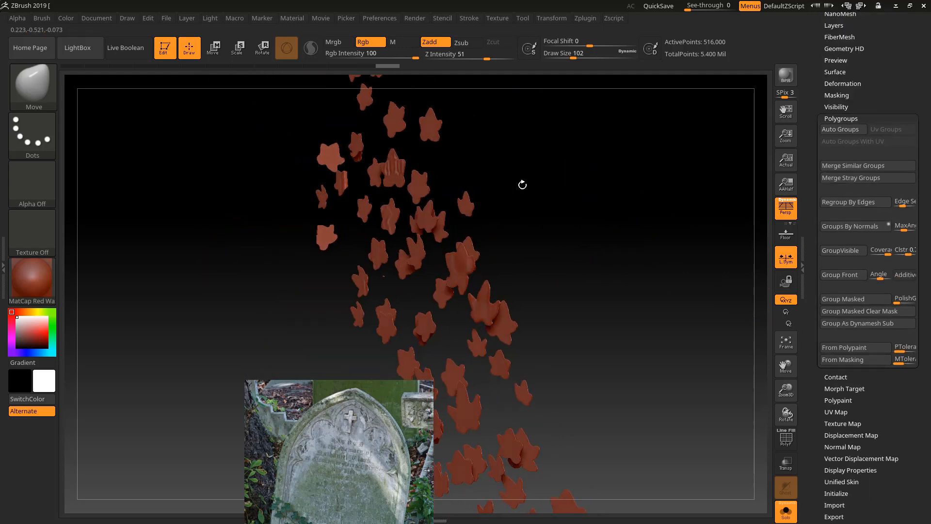
{"action": "left_click", "coordinate": [790, 511]}
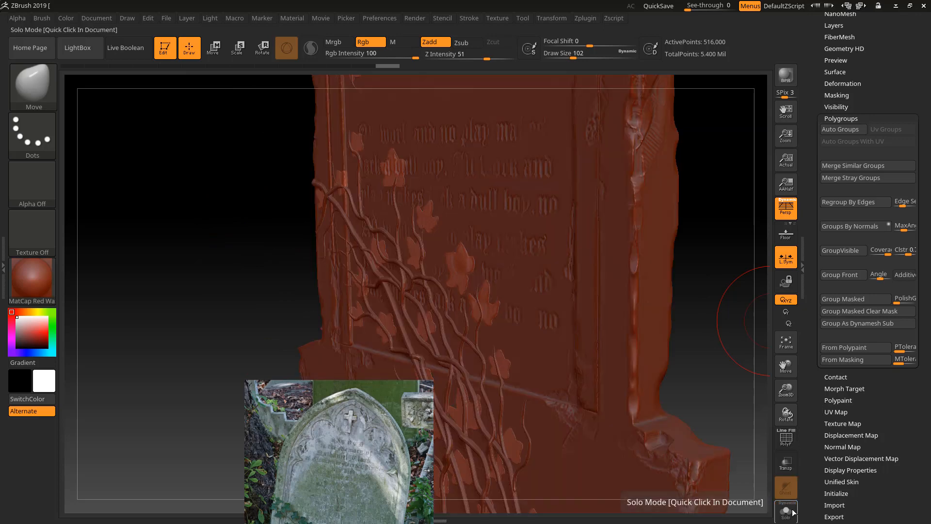
{"action": "left_click", "coordinate": [782, 440]}
{"action": "left_click_drag", "start_coordinate": [187, 275], "coordinate": [177, 231]}
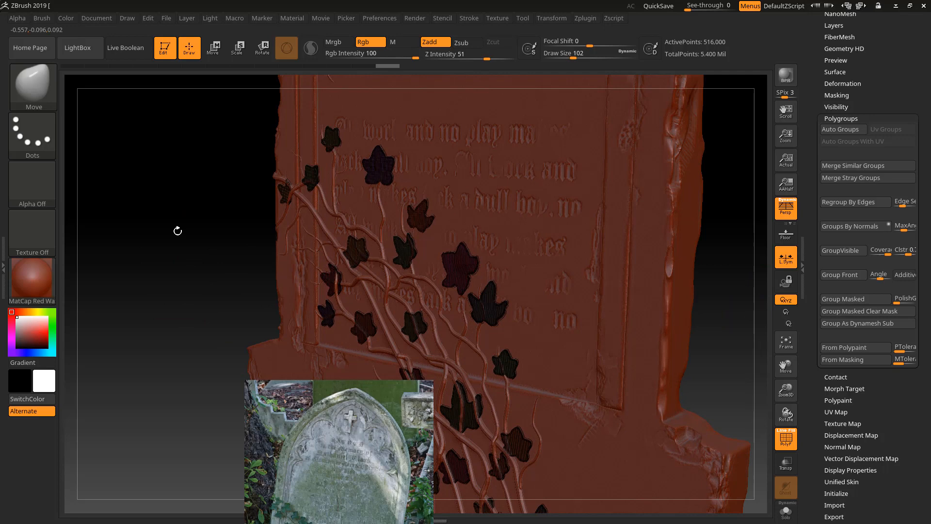
Step: Raise the Move brush's Mask By Polygroups again, nudge the two leaves over the inscription individually and hide the polygroup colours
{"action": "left_click", "coordinate": [43, 18]}
{"action": "mouse_move", "coordinate": [122, 445]}
{"action": "left_mouse_down"}
{"action": "mouse_move", "coordinate": [117, 378]}
{"action": "mouse_move", "coordinate": [147, 382]}
{"action": "left_mouse_up"}
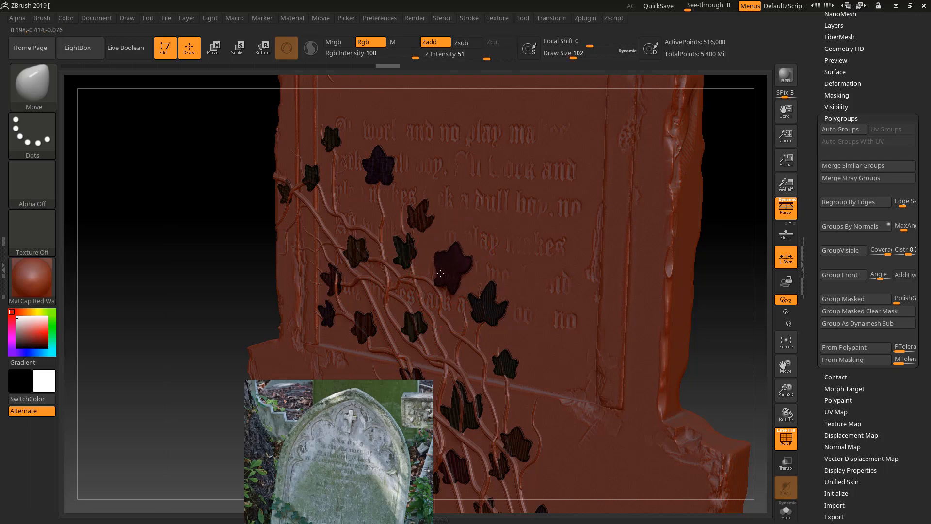
{"action": "left_click_drag", "start_coordinate": [440, 273], "coordinate": [446, 276]}
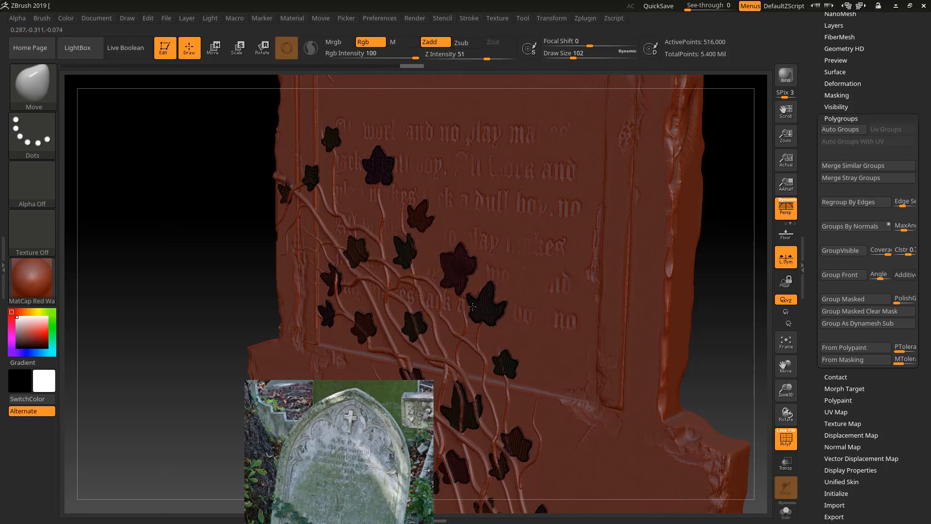
{"action": "left_click_drag", "start_coordinate": [187, 250], "coordinate": [714, 253]}
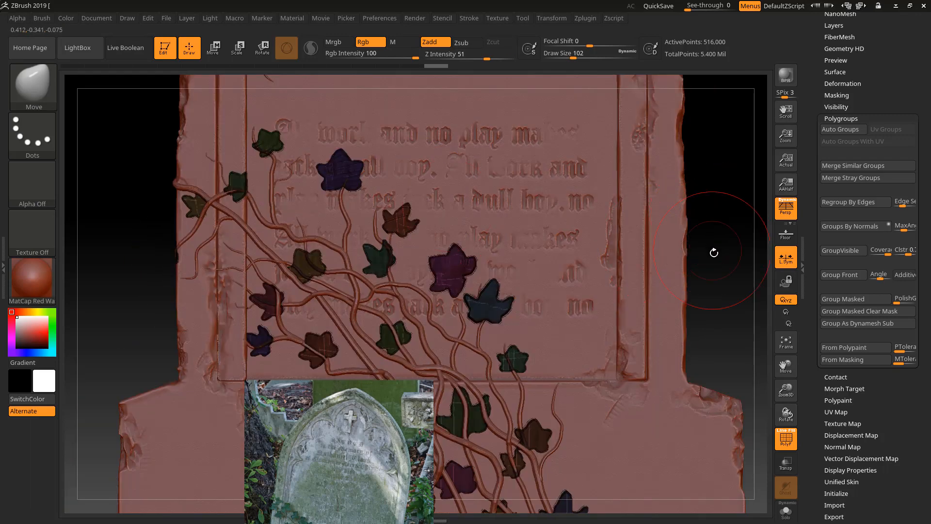
{"action": "left_click_drag", "start_coordinate": [721, 183], "coordinate": [737, 104]}
{"action": "left_click", "coordinate": [780, 446]}
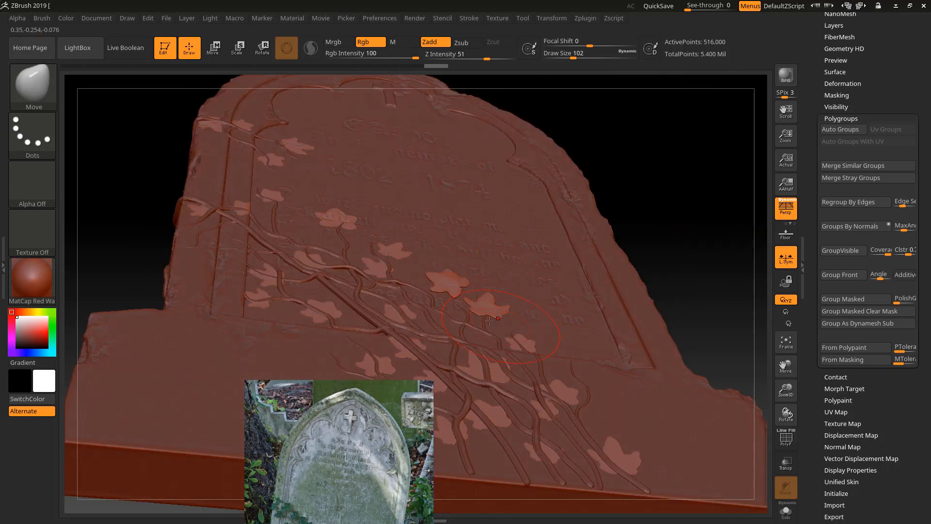
Step: Pull the leaves along the upper ivy stems over the inscription into place individually with the Move brush
{"action": "left_click_drag", "start_coordinate": [479, 308], "coordinate": [497, 309]}
{"action": "left_click_drag", "start_coordinate": [675, 233], "coordinate": [624, 264]}
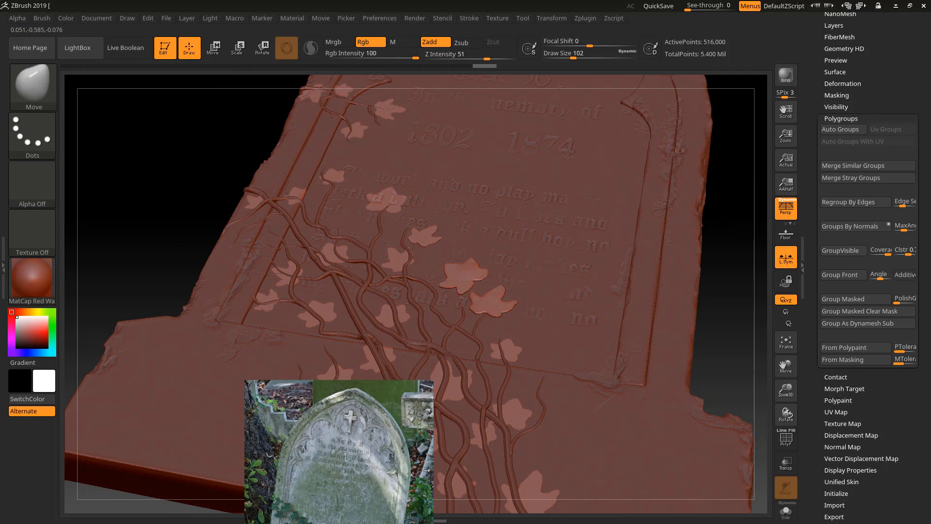
{"action": "left_click_drag", "start_coordinate": [423, 239], "coordinate": [396, 253]}
{"action": "left_click_drag", "start_coordinate": [387, 202], "coordinate": [384, 196]}
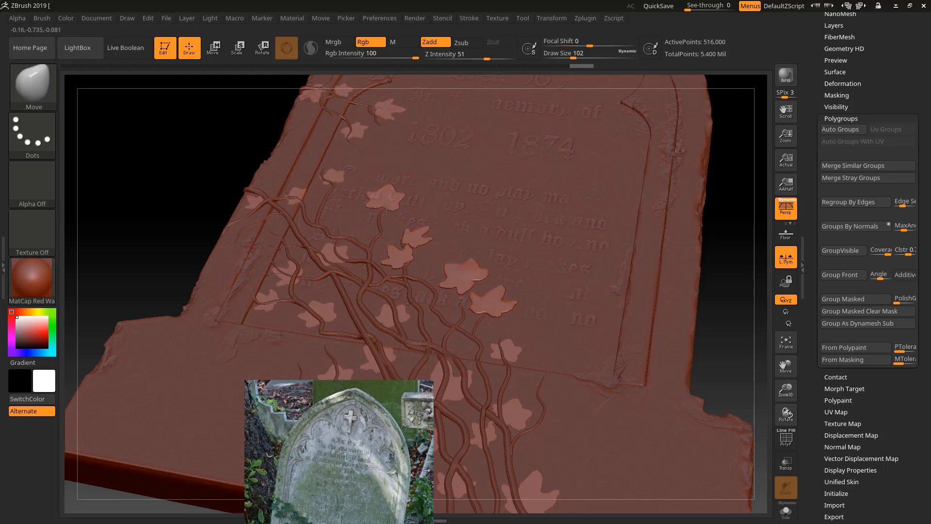
{"action": "left_click_drag", "start_coordinate": [201, 216], "coordinate": [248, 201]}
{"action": "left_click_drag", "start_coordinate": [329, 172], "coordinate": [330, 168]}
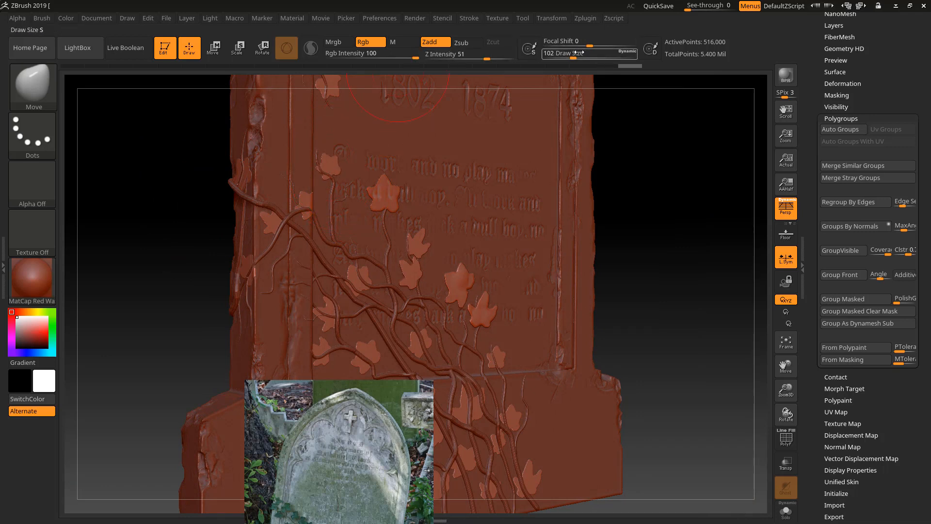
Step: Reduce the draw size to 23, adjust the small leaf beside the inscription and smooth the larger leaf next to it
{"action": "left_click_drag", "start_coordinate": [580, 53], "coordinate": [558, 52]}
{"action": "left_click_drag", "start_coordinate": [328, 153], "coordinate": [338, 170]}
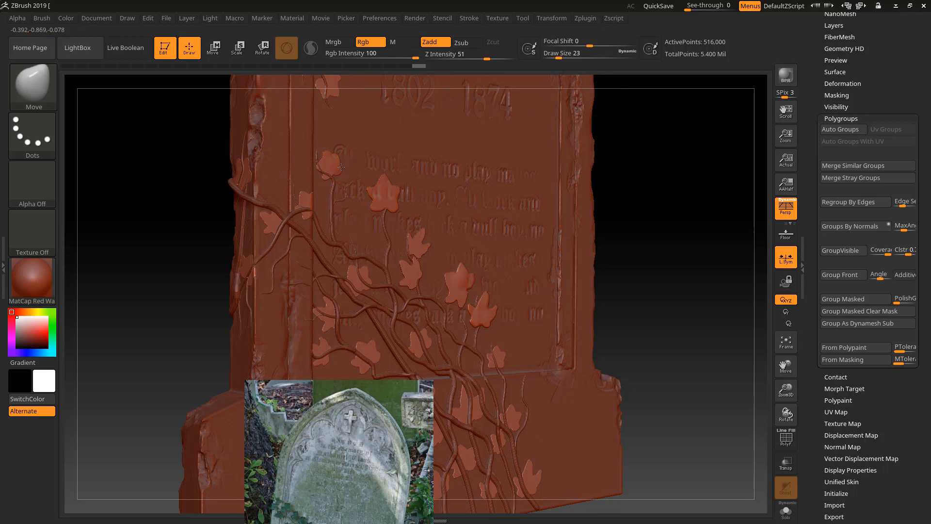
{"action": "key", "text": "shift"}
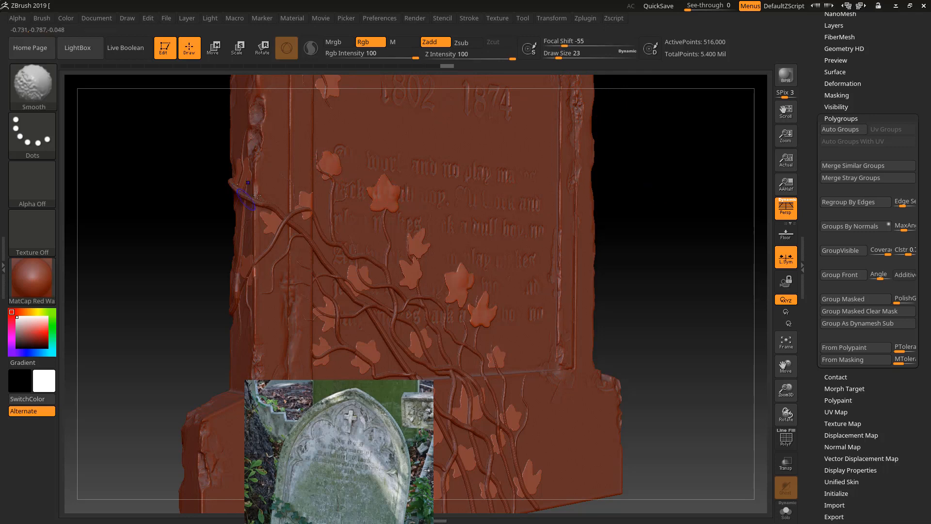
{"action": "mouse_move", "coordinate": [373, 193]}
{"action": "left_mouse_down", "text": "shift"}
{"action": "mouse_move", "coordinate": [377, 202]}
{"action": "mouse_move", "coordinate": [380, 185]}
{"action": "left_mouse_up", "text": "shift"}
{"action": "left_click_drag", "start_coordinate": [640, 206], "coordinate": [575, 208]}
{"action": "mouse_move", "coordinate": [391, 195]}
{"action": "left_mouse_down", "text": "shift"}
{"action": "mouse_move", "coordinate": [381, 190]}
{"action": "mouse_move", "coordinate": [389, 191]}
{"action": "left_mouse_up", "text": "shift"}
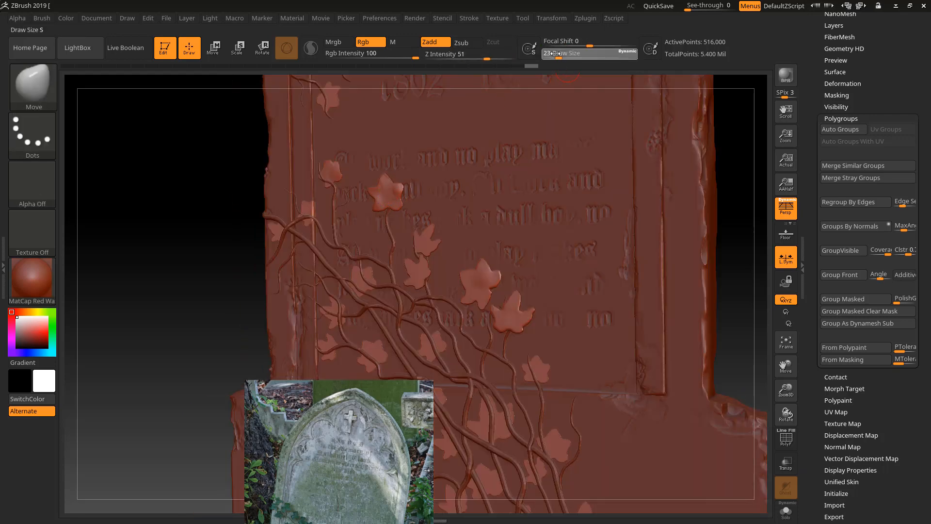
Step: Set the draw size to 57 and reshape the leaves over the lower inscription lines individually
{"action": "left_click_drag", "start_coordinate": [567, 55], "coordinate": [566, 55]}
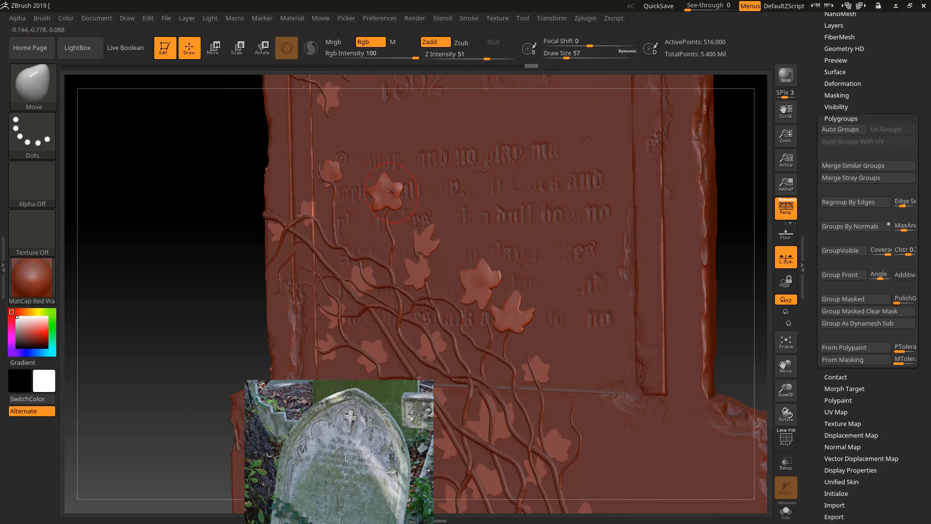
{"action": "left_click_drag", "start_coordinate": [383, 182], "coordinate": [381, 173]}
{"action": "mouse_move", "coordinate": [434, 241]}
{"action": "left_mouse_down"}
{"action": "mouse_move", "coordinate": [420, 241]}
{"action": "mouse_move", "coordinate": [423, 267]}
{"action": "mouse_move", "coordinate": [412, 284]}
{"action": "mouse_move", "coordinate": [424, 275]}
{"action": "left_mouse_up"}
{"action": "key", "text": "shift"}
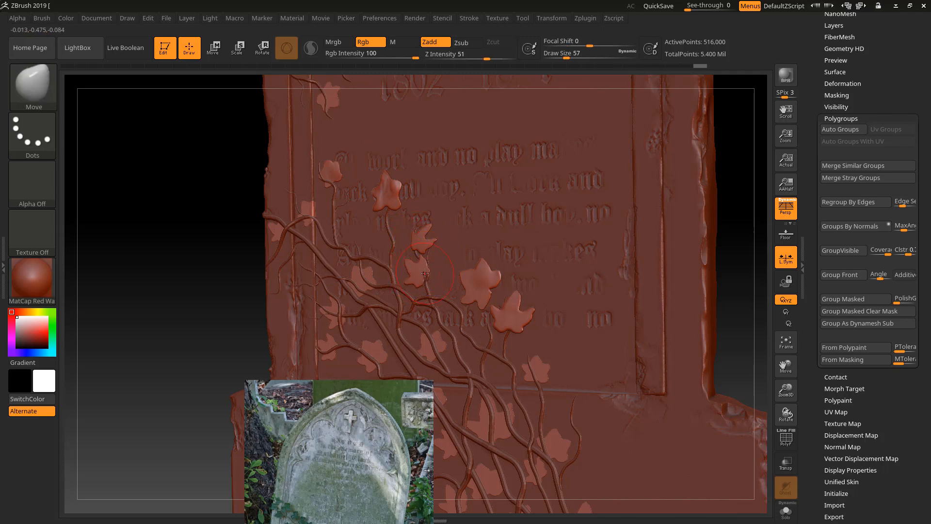
{"action": "mouse_move", "coordinate": [475, 293]}
{"action": "left_mouse_down"}
{"action": "mouse_move", "coordinate": [467, 297]}
{"action": "mouse_move", "coordinate": [485, 290]}
{"action": "left_mouse_up"}
Step: Lift the leaves among the denser stems, including the large one on the base, off the stone surface
{"action": "left_click_drag", "start_coordinate": [735, 244], "coordinate": [528, 265]}
{"action": "left_click_drag", "start_coordinate": [488, 315], "coordinate": [490, 318]}
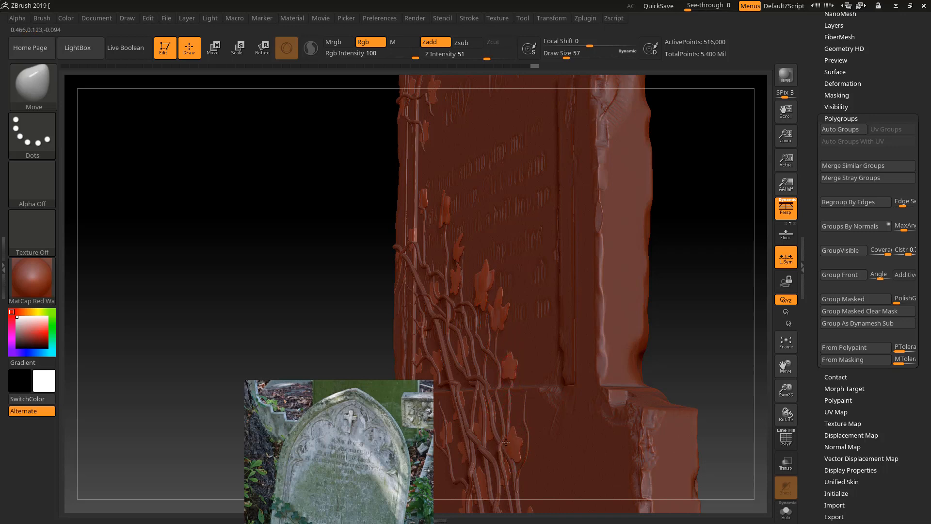
{"action": "mouse_move", "coordinate": [468, 431]}
{"action": "left_mouse_down"}
{"action": "mouse_move", "coordinate": [479, 428]}
{"action": "mouse_move", "coordinate": [479, 395]}
{"action": "left_mouse_up"}
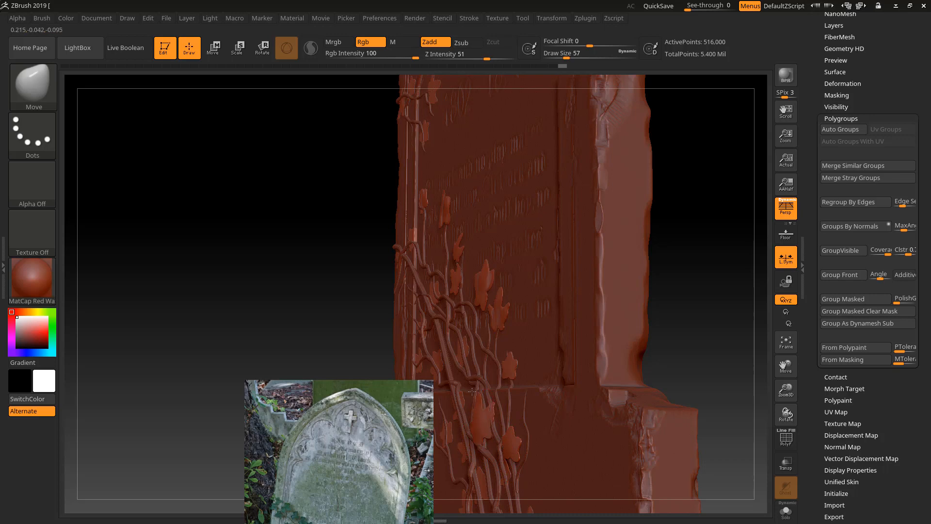
{"action": "mouse_move", "coordinate": [240, 285]}
{"action": "left_mouse_down"}
{"action": "mouse_move", "coordinate": [398, 391]}
{"action": "mouse_move", "coordinate": [194, 400]}
{"action": "mouse_move", "coordinate": [145, 326]}
{"action": "left_mouse_up"}
{"action": "left_click_drag", "start_coordinate": [411, 374], "coordinate": [418, 370]}
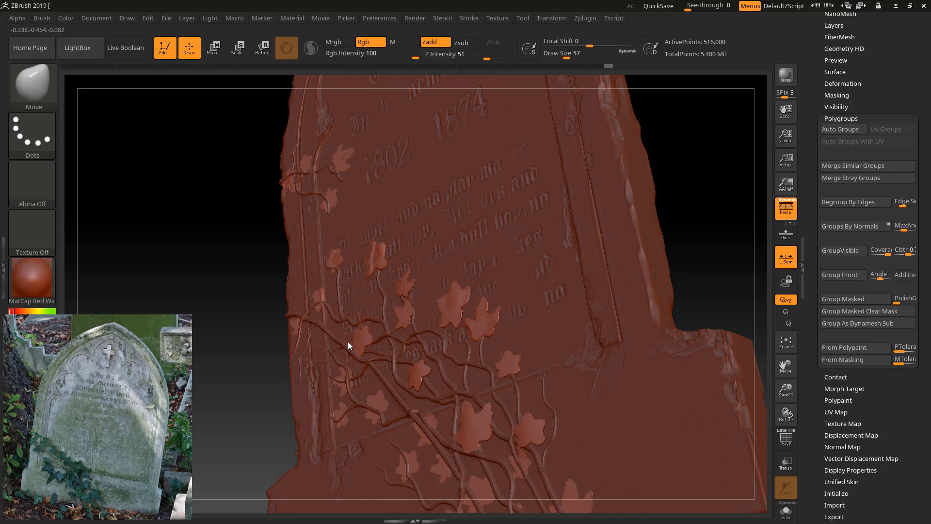
{"action": "mouse_move", "coordinate": [329, 377]}
{"action": "left_mouse_down"}
{"action": "mouse_move", "coordinate": [360, 400]}
{"action": "mouse_move", "coordinate": [331, 411]}
{"action": "left_mouse_up"}
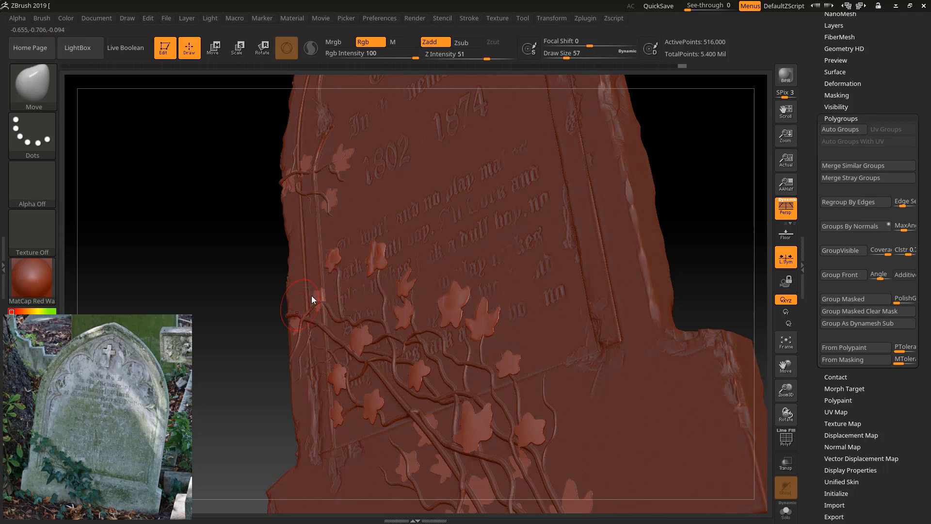
Step: Try to pull out and smooth the small leaf near the front face's left edge, and undo both changes
{"action": "left_click_drag", "start_coordinate": [316, 296], "coordinate": [317, 296]}
{"action": "left_click_drag", "start_coordinate": [317, 297], "coordinate": [327, 310], "text": "shift"}
{"action": "mouse_move", "coordinate": [189, 273]}
{"action": "left_mouse_down"}
{"action": "mouse_move", "coordinate": [215, 281]}
{"action": "mouse_move", "coordinate": [222, 185]}
{"action": "left_mouse_up"}
{"action": "key", "text": "ctrl+z"}
{"action": "key", "text": "ctrl+z"}
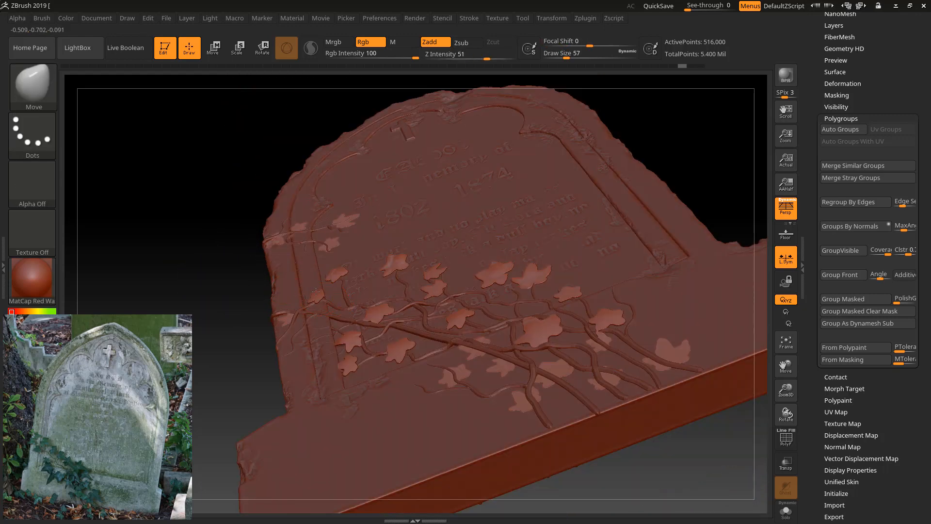
Step: Smooth the small leaf near the front face's left edge and lift the leaves across the base off the stone individually
{"action": "left_click_drag", "start_coordinate": [320, 293], "coordinate": [315, 294], "text": "shift"}
{"action": "left_click_drag", "start_coordinate": [492, 355], "coordinate": [476, 344]}
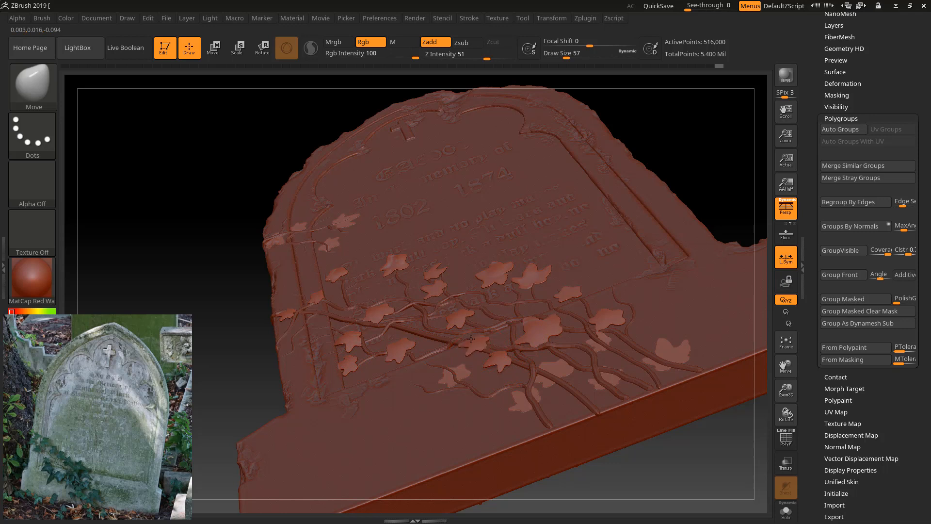
{"action": "left_click_drag", "start_coordinate": [455, 379], "coordinate": [454, 373]}
{"action": "left_click_drag", "start_coordinate": [530, 397], "coordinate": [529, 393]}
{"action": "left_click_drag", "start_coordinate": [556, 365], "coordinate": [533, 361]}
{"action": "left_click_drag", "start_coordinate": [600, 379], "coordinate": [593, 364]}
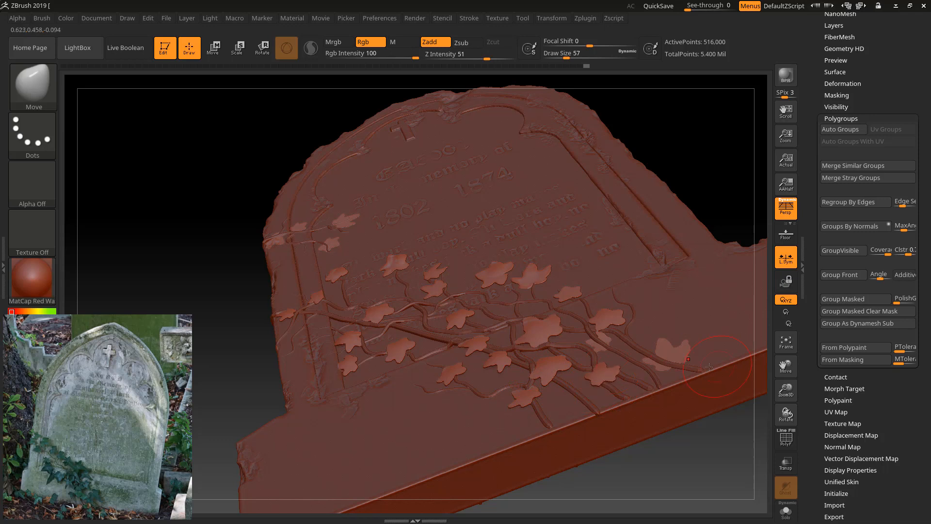
{"action": "left_click_drag", "start_coordinate": [664, 359], "coordinate": [653, 344]}
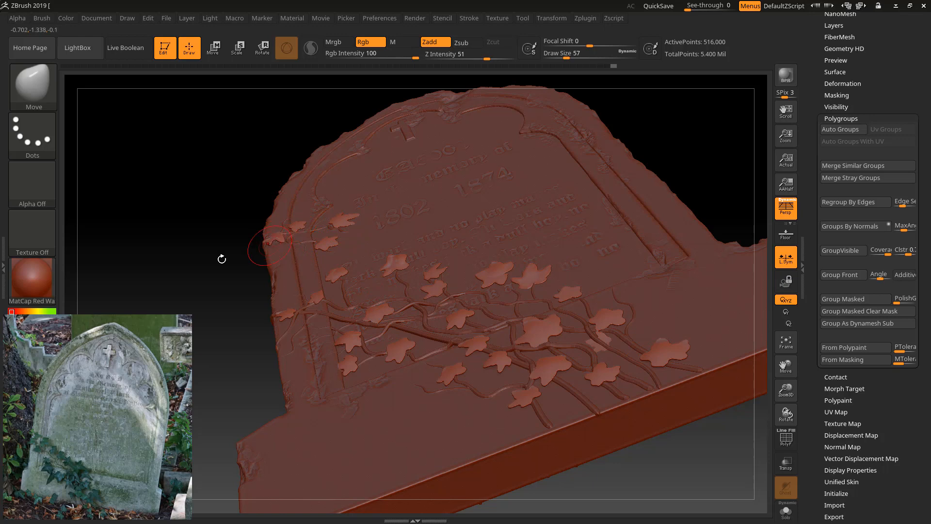
Step: Smooth the star-shaped leaf over the inscription, reduce the draw size to 20 and refine the leaves there
{"action": "left_click_drag", "start_coordinate": [183, 246], "coordinate": [209, 304]}
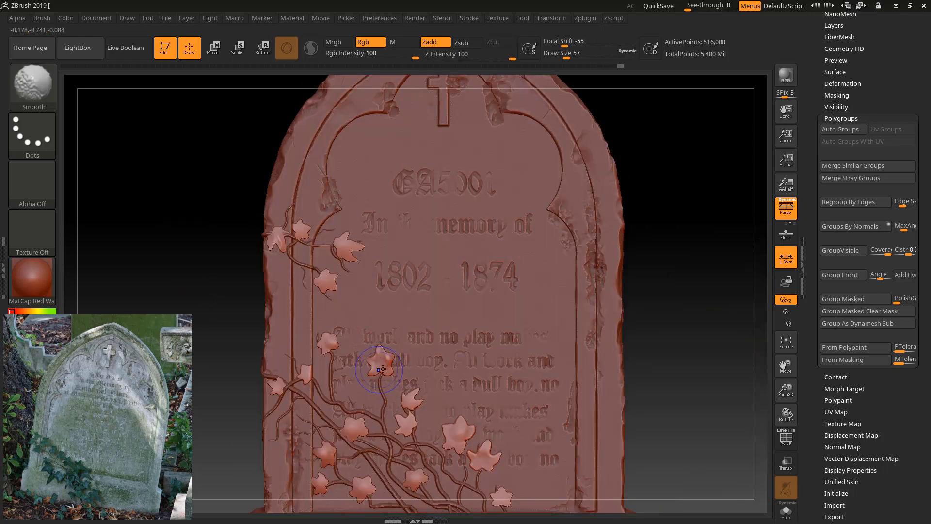
{"action": "left_click_drag", "start_coordinate": [373, 364], "coordinate": [376, 360]}
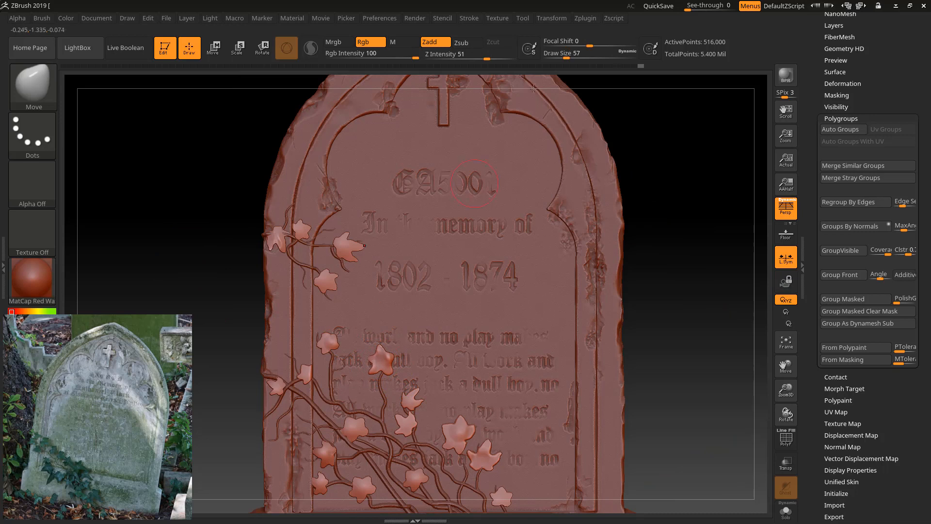
{"action": "mouse_move", "coordinate": [570, 58]}
{"action": "left_mouse_down"}
{"action": "mouse_move", "coordinate": [570, 76]}
{"action": "mouse_move", "coordinate": [558, 75]}
{"action": "left_mouse_up"}
{"action": "key", "text": "shift"}
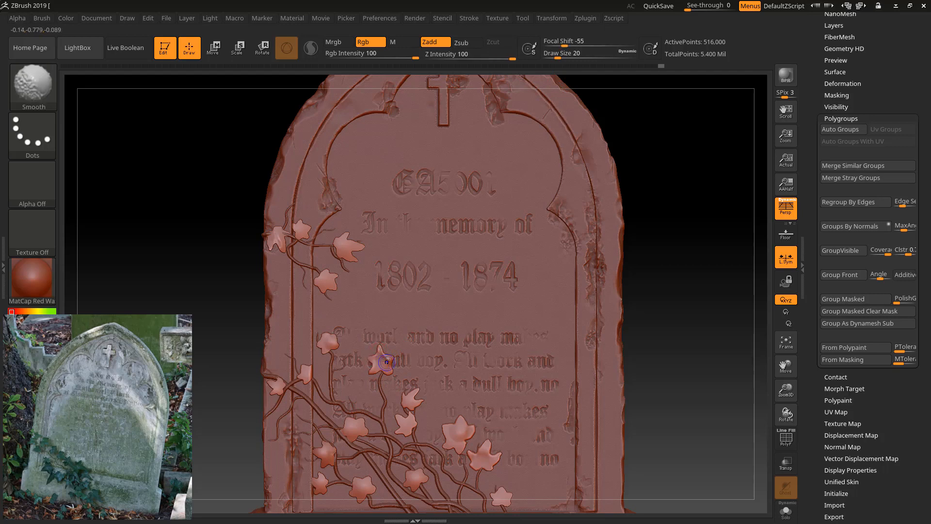
{"action": "left_click_drag", "start_coordinate": [671, 335], "coordinate": [637, 299]}
{"action": "right_click_drag", "start_coordinate": [449, 441], "coordinate": [455, 438]}
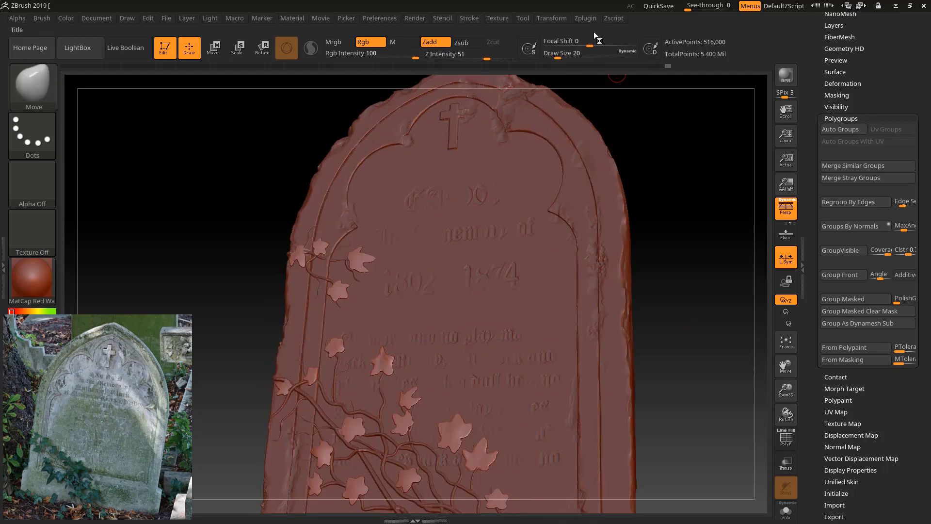
Step: Set the draw size to 52 and nudge the star-shaped leaf over the inscription
{"action": "left_click", "coordinate": [566, 57]}
{"action": "left_click_drag", "start_coordinate": [684, 394], "coordinate": [626, 412]}
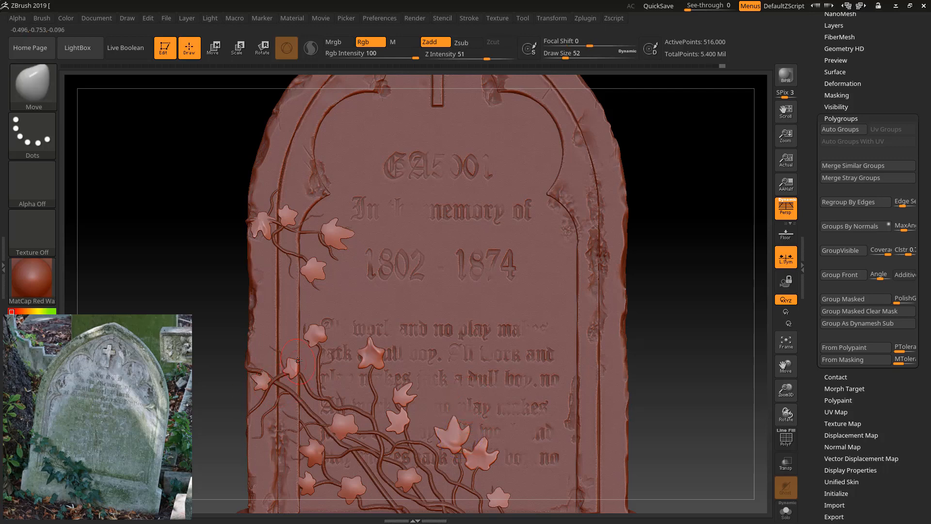
{"action": "left_click_drag", "start_coordinate": [367, 361], "coordinate": [371, 359]}
Step: Reposition the leaves on the gravestone's narrow side face with the Move brush and frame the whole model
{"action": "mouse_move", "coordinate": [183, 285]}
{"action": "left_mouse_down"}
{"action": "mouse_move", "coordinate": [222, 283]}
{"action": "mouse_move", "coordinate": [262, 235]}
{"action": "left_mouse_up"}
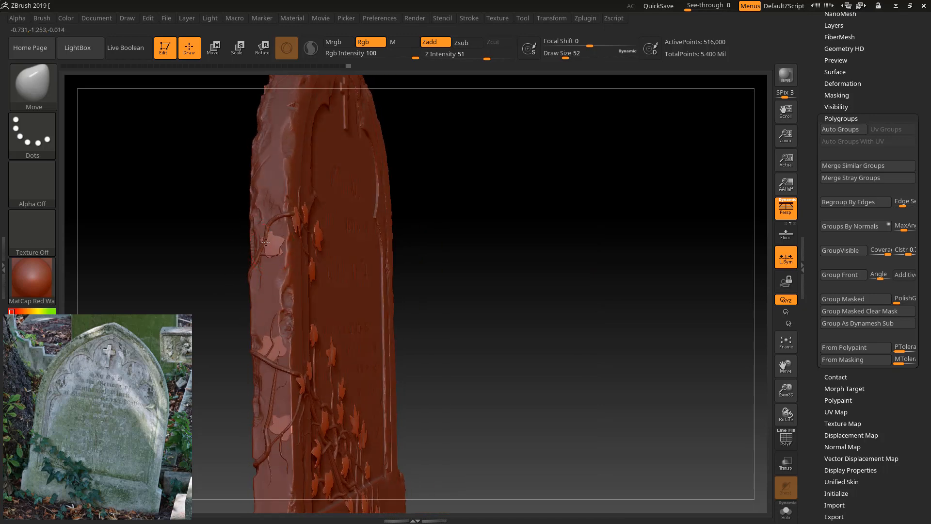
{"action": "left_click_drag", "start_coordinate": [276, 340], "coordinate": [266, 336]}
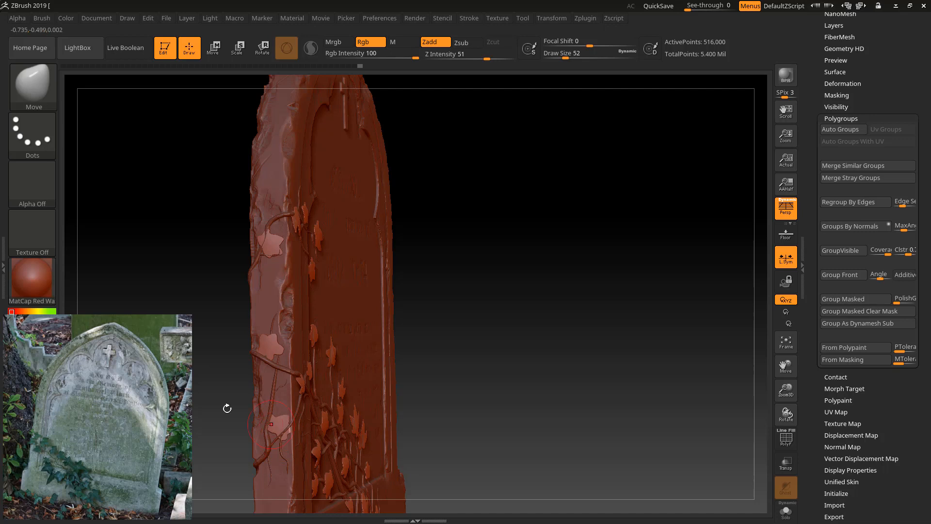
{"action": "left_click_drag", "start_coordinate": [227, 409], "coordinate": [272, 276]}
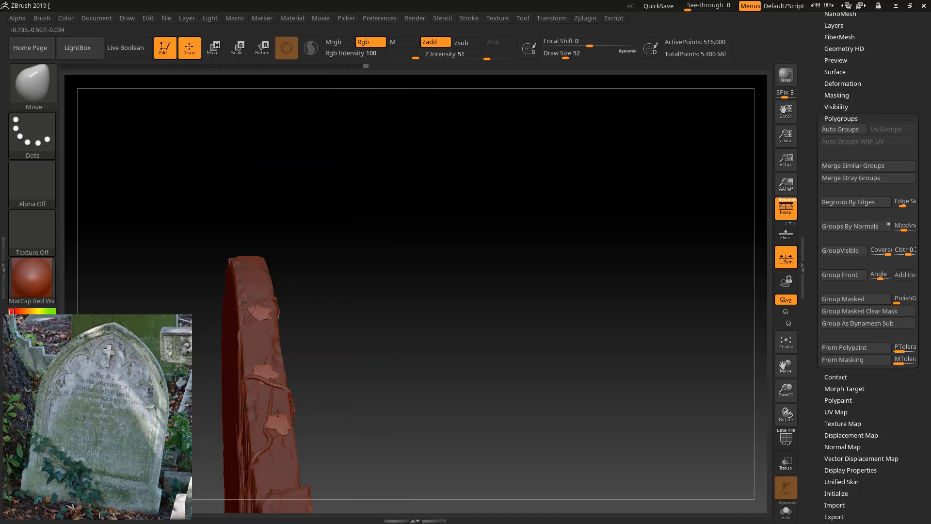
{"action": "left_click_drag", "start_coordinate": [337, 390], "coordinate": [291, 416]}
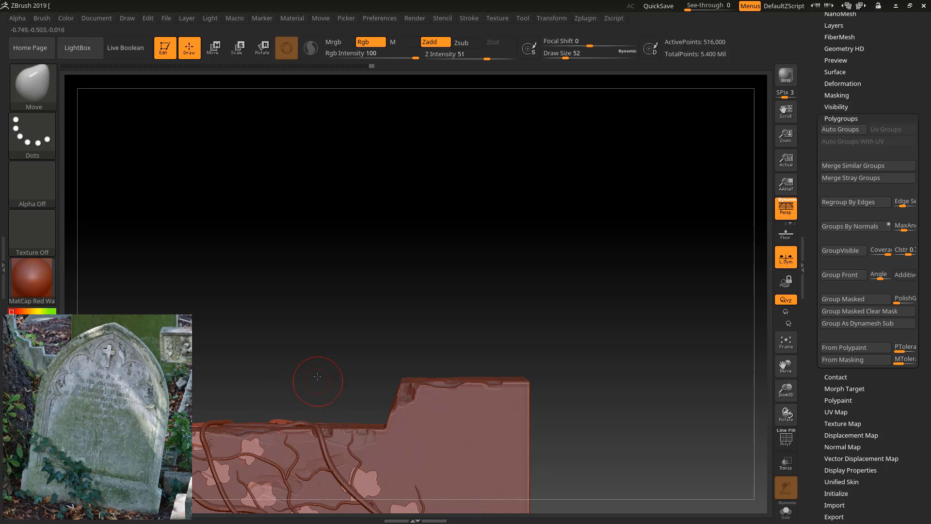
{"action": "left_click_drag", "start_coordinate": [317, 376], "coordinate": [601, 371]}
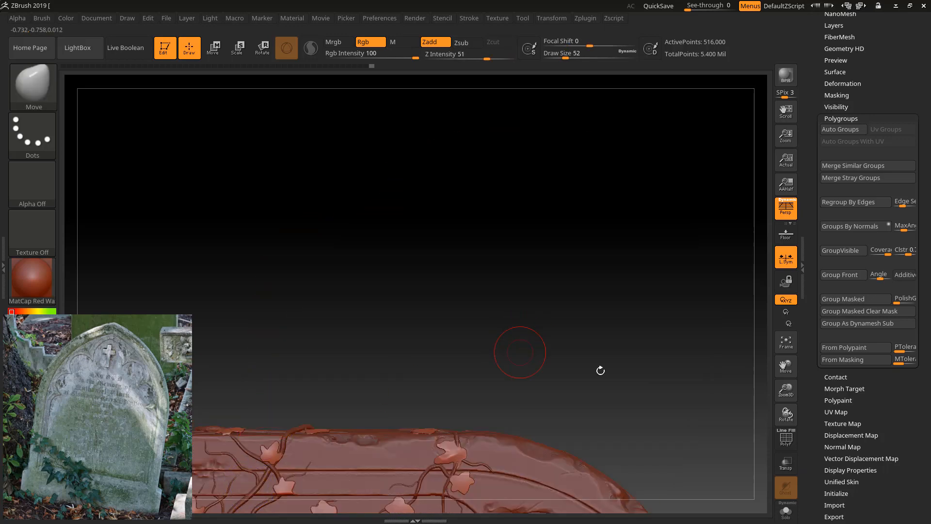
{"action": "left_click", "coordinate": [786, 342]}
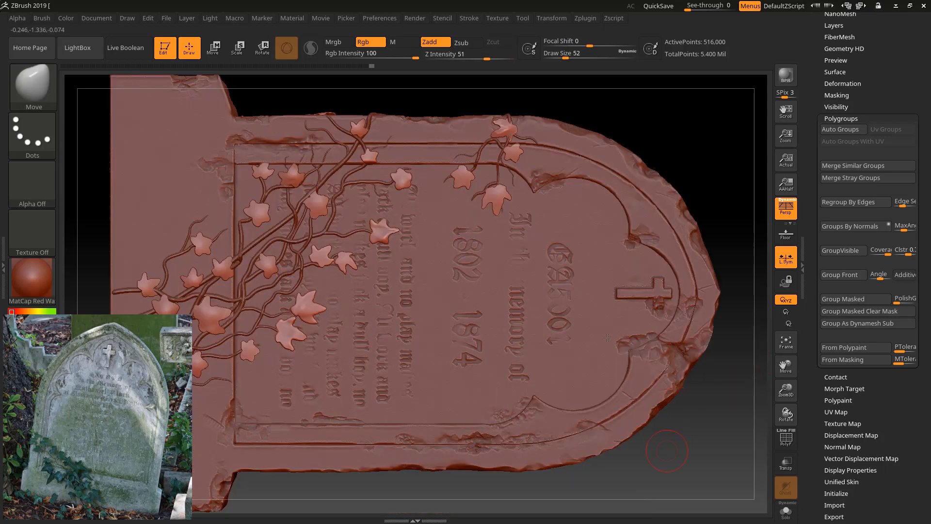
Step: Lift the leaves along the upper and middle stems on the gravestone's back off the surface individually
{"action": "left_click_drag", "start_coordinate": [607, 337], "coordinate": [474, 406]}
{"action": "left_click_drag", "start_coordinate": [401, 360], "coordinate": [387, 321]}
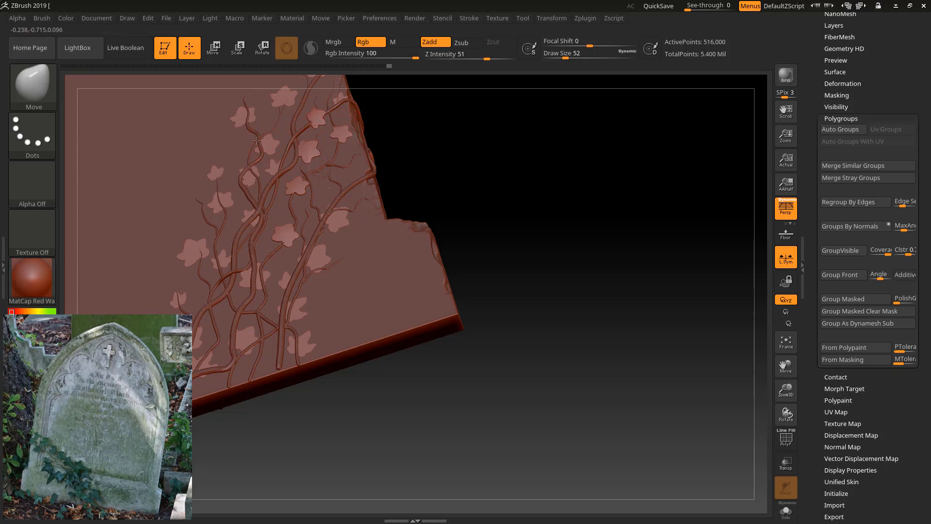
{"action": "left_click_drag", "start_coordinate": [257, 140], "coordinate": [255, 131]}
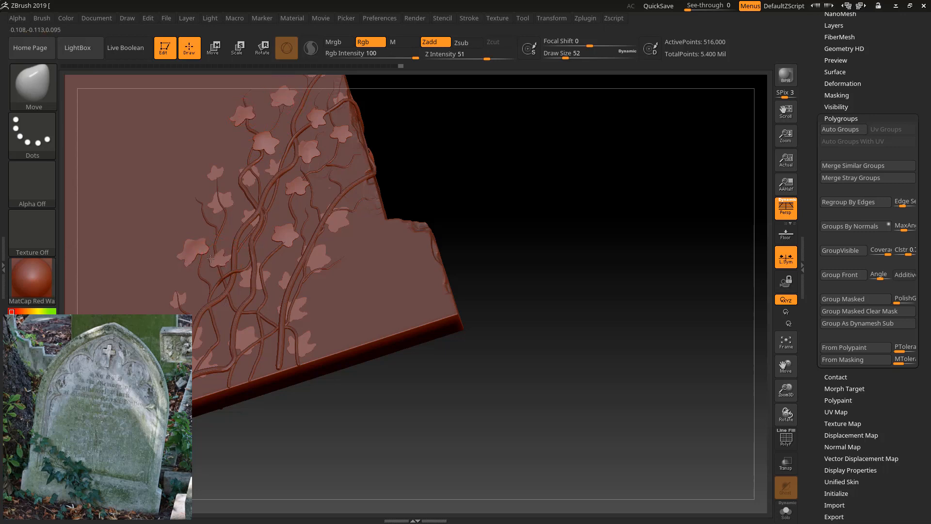
{"action": "left_click_drag", "start_coordinate": [254, 285], "coordinate": [250, 258], "text": "alt"}
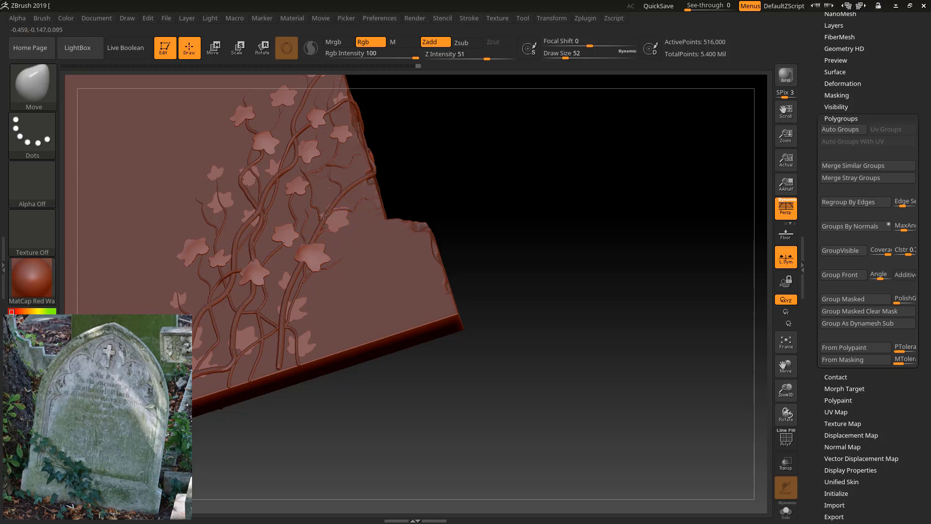
{"action": "left_click_drag", "start_coordinate": [330, 208], "coordinate": [325, 203]}
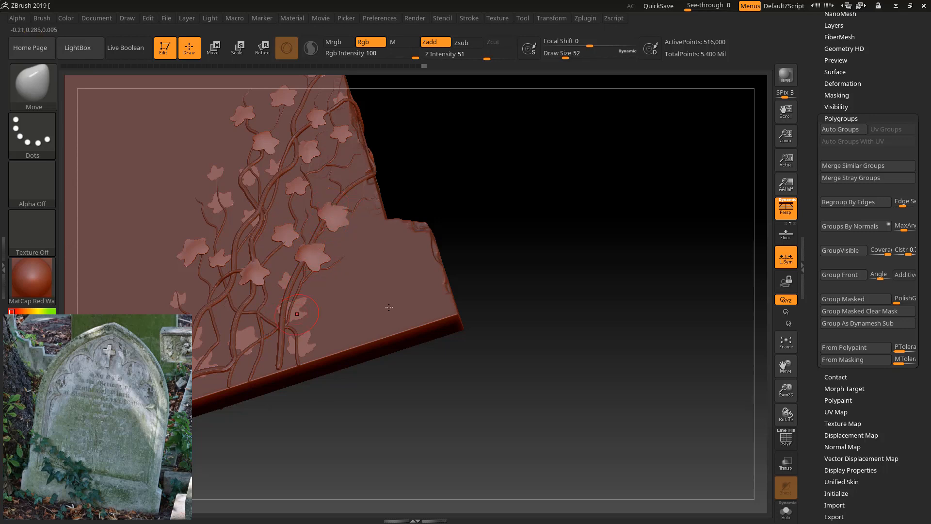
Step: Pull the leaves near the bottom edge of the gravestone's back away from the stone individually
{"action": "left_click_drag", "start_coordinate": [470, 358], "coordinate": [331, 324]}
{"action": "left_click_drag", "start_coordinate": [301, 294], "coordinate": [302, 288]}
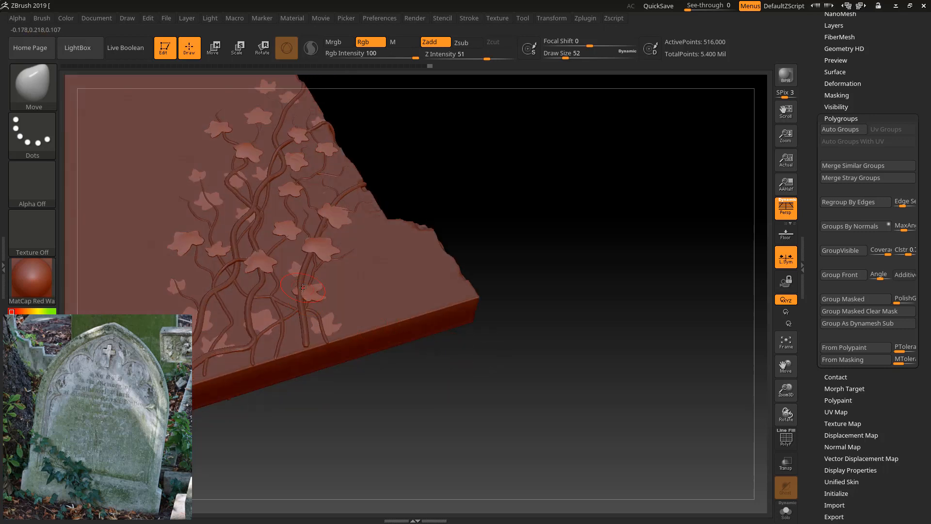
{"action": "left_click_drag", "start_coordinate": [322, 326], "coordinate": [320, 323]}
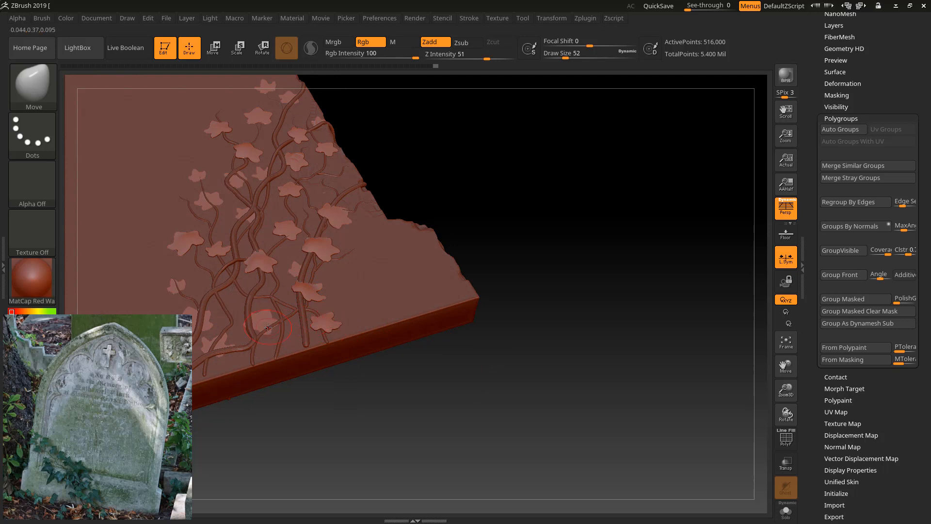
{"action": "left_click_drag", "start_coordinate": [249, 322], "coordinate": [246, 308]}
{"action": "mouse_move", "coordinate": [402, 179]}
{"action": "left_mouse_down"}
{"action": "mouse_move", "coordinate": [364, 191]}
{"action": "mouse_move", "coordinate": [391, 213]}
{"action": "left_mouse_up"}
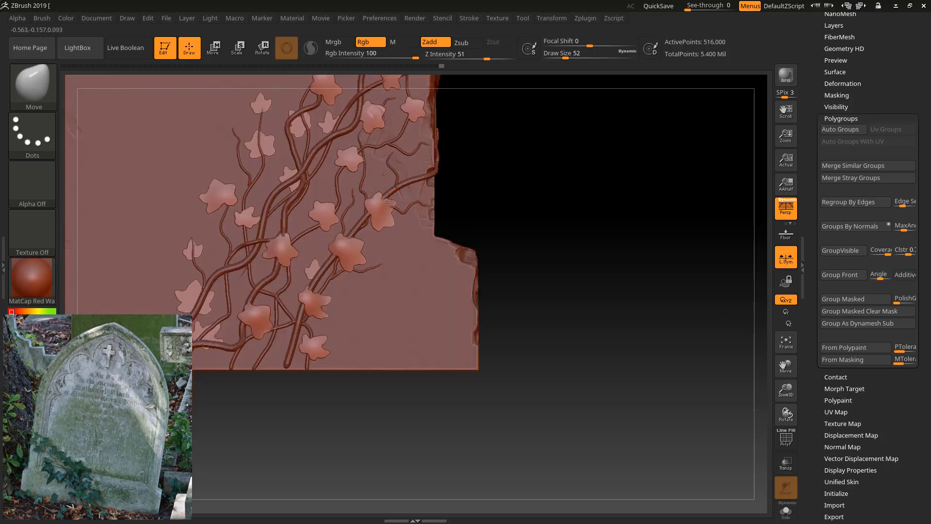
{"action": "left_click_drag", "start_coordinate": [453, 183], "coordinate": [384, 206]}
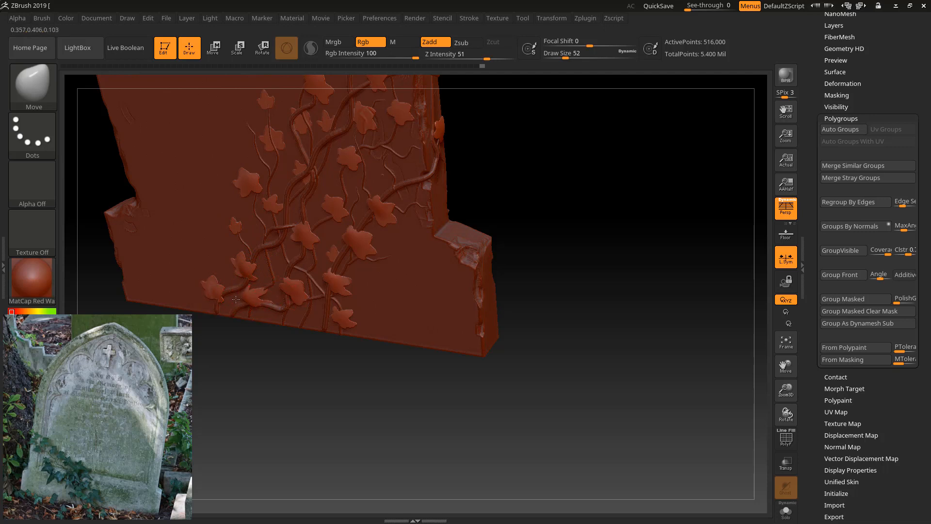
Step: Reshape the leaf near the bottom edge of the gravestone's back and lift the small leaf among the middle stems with the Move brush
{"action": "left_click_drag", "start_coordinate": [359, 366], "coordinate": [358, 358]}
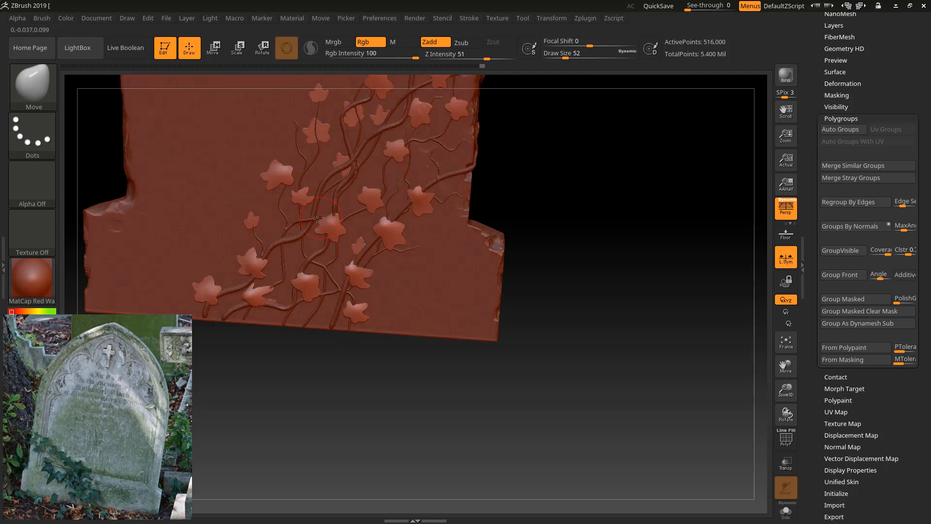
{"action": "left_click_drag", "start_coordinate": [251, 301], "coordinate": [266, 298]}
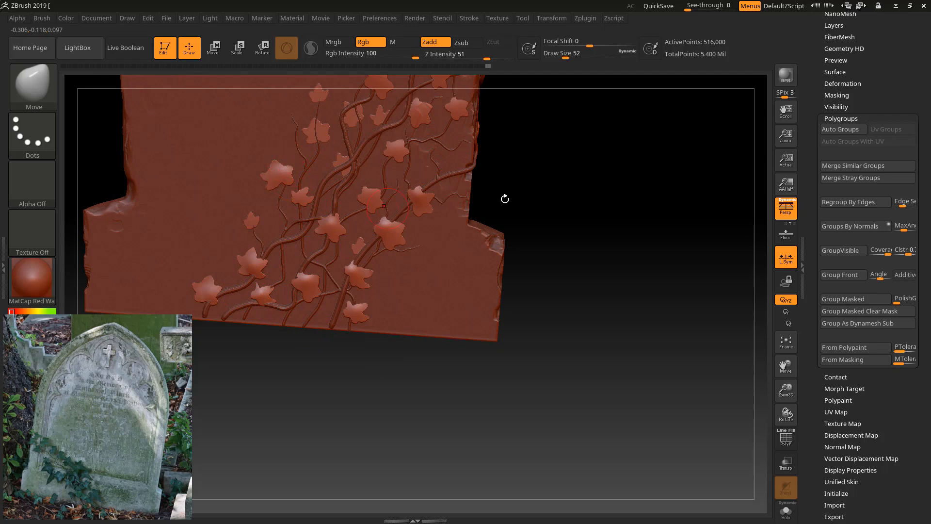
{"action": "left_click_drag", "start_coordinate": [504, 199], "coordinate": [335, 116]}
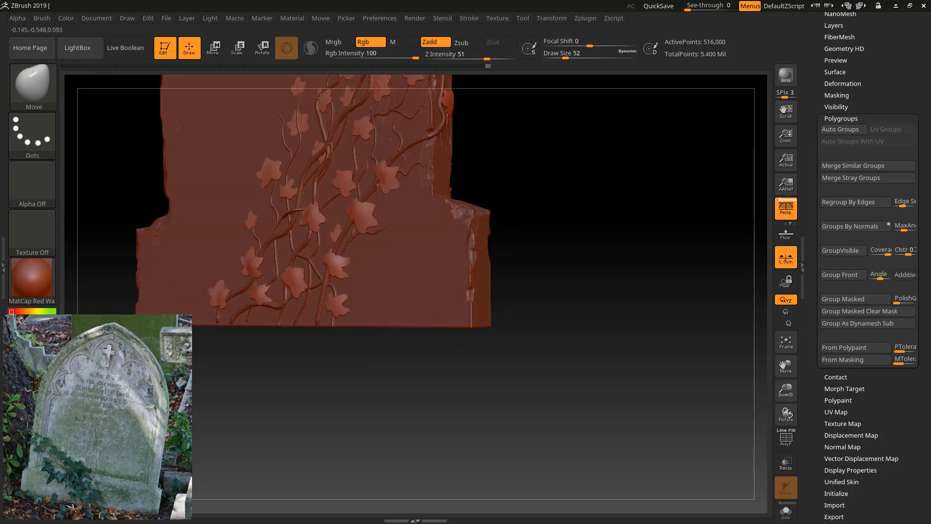
{"action": "left_click_drag", "start_coordinate": [546, 169], "coordinate": [561, 332], "text": "alt"}
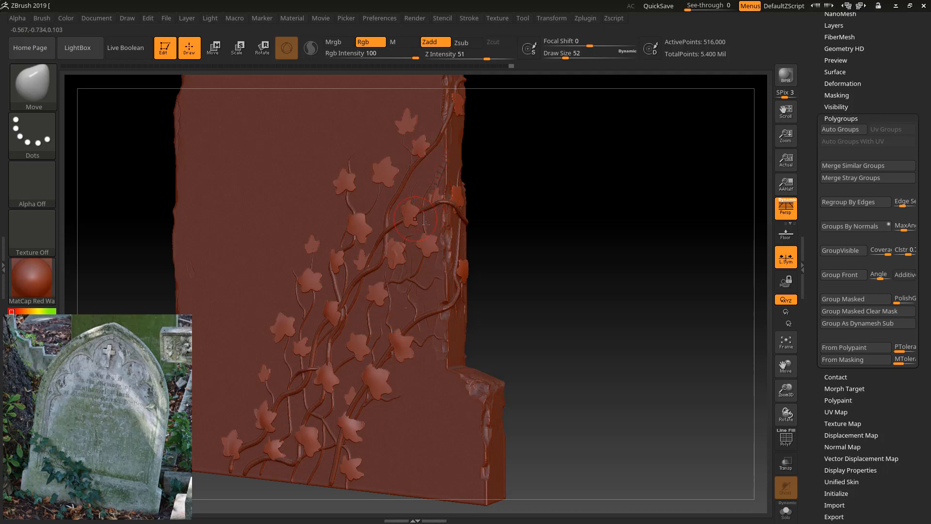
{"action": "left_click_drag", "start_coordinate": [491, 318], "coordinate": [409, 301]}
{"action": "left_click_drag", "start_coordinate": [472, 262], "coordinate": [337, 273]}
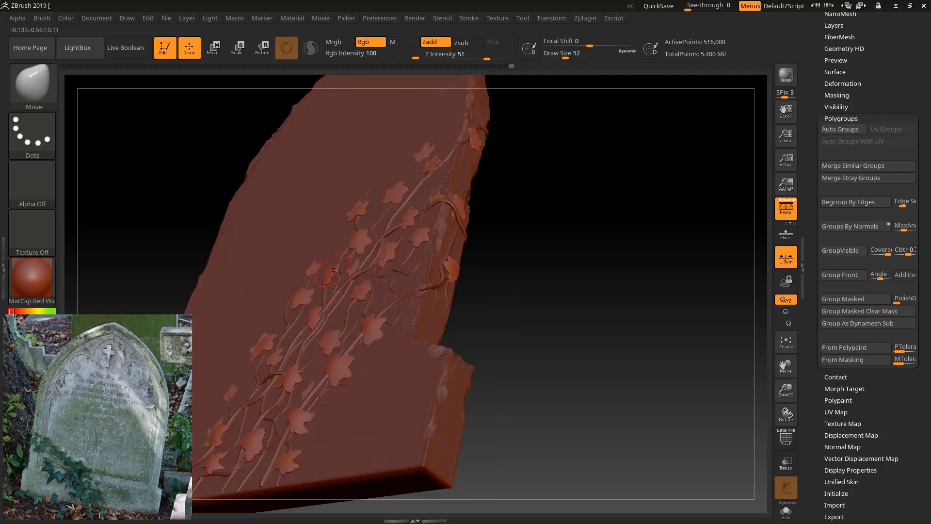
{"action": "right_click", "coordinate": [352, 272]}
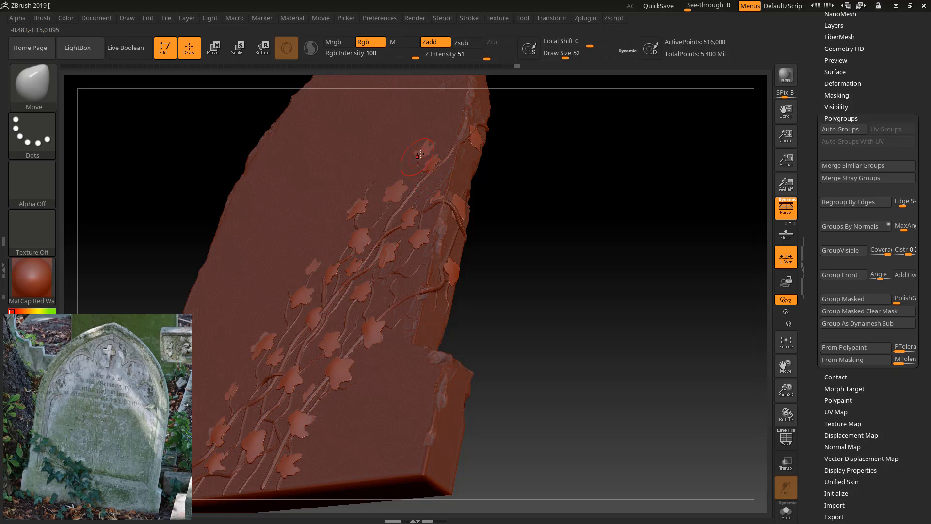
{"action": "left_click_drag", "start_coordinate": [610, 234], "coordinate": [594, 320]}
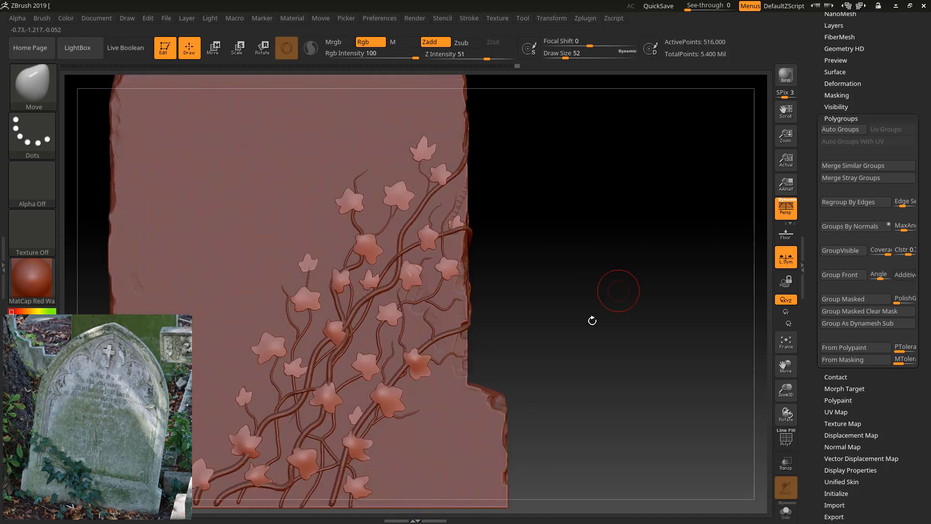
{"action": "left_click", "coordinate": [785, 341]}
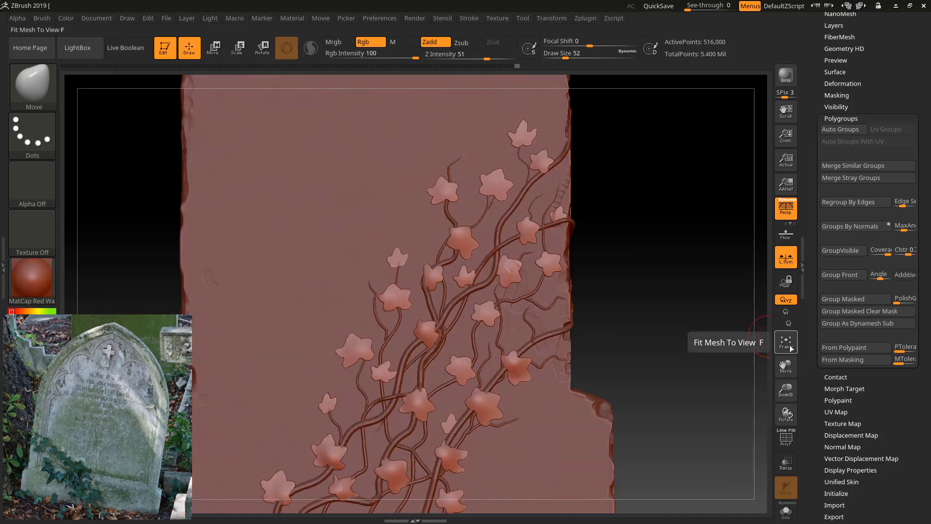
Step: Make the gravestone the active subtool and stamp leaf-shaped MaskPen masks beside the upper ivy stems over the inscription
{"action": "left_click_drag", "start_coordinate": [666, 357], "coordinate": [678, 311]}
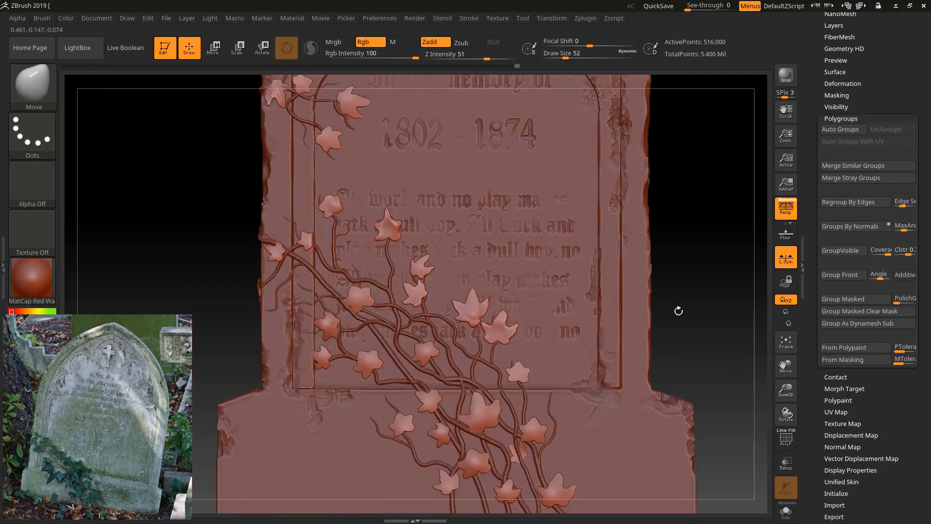
{"action": "left_click", "coordinate": [533, 226], "text": "alt"}
{"action": "key", "text": "ctrl"}
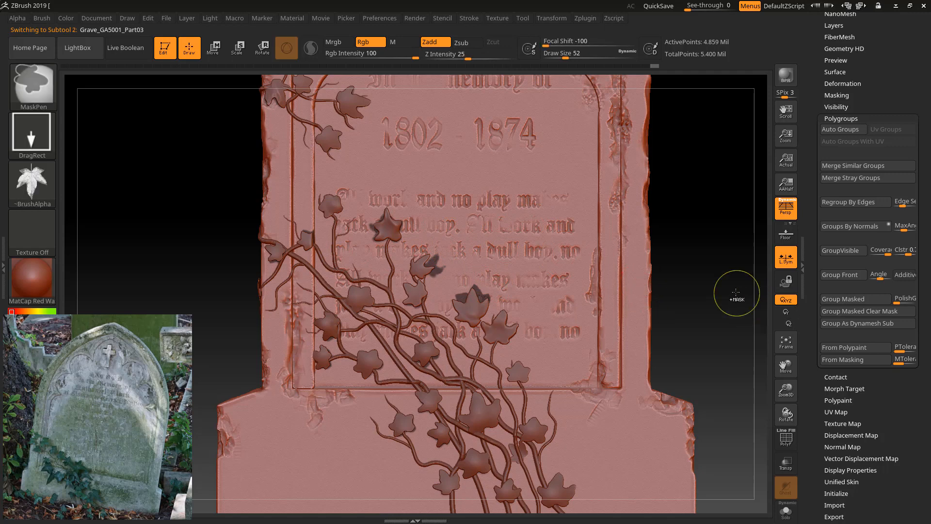
{"action": "key", "text": "ctrl"}
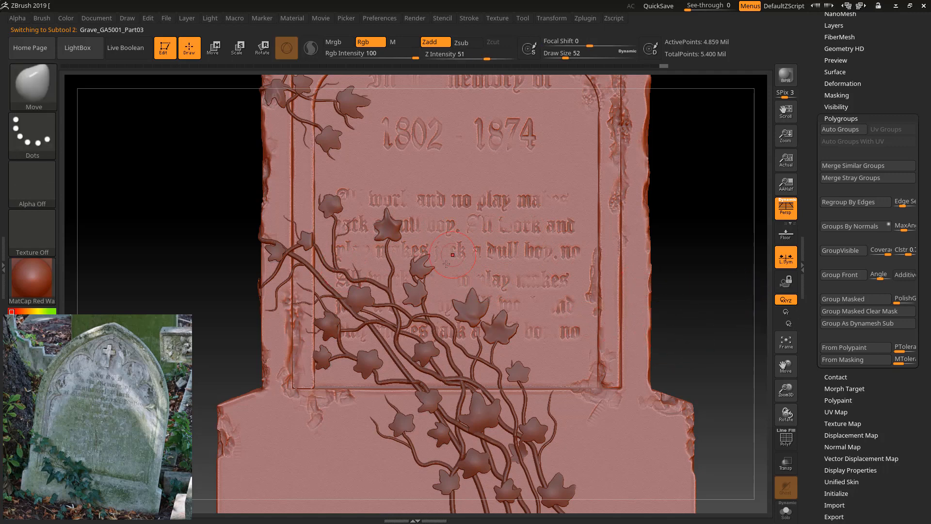
{"action": "key", "text": "ctrl"}
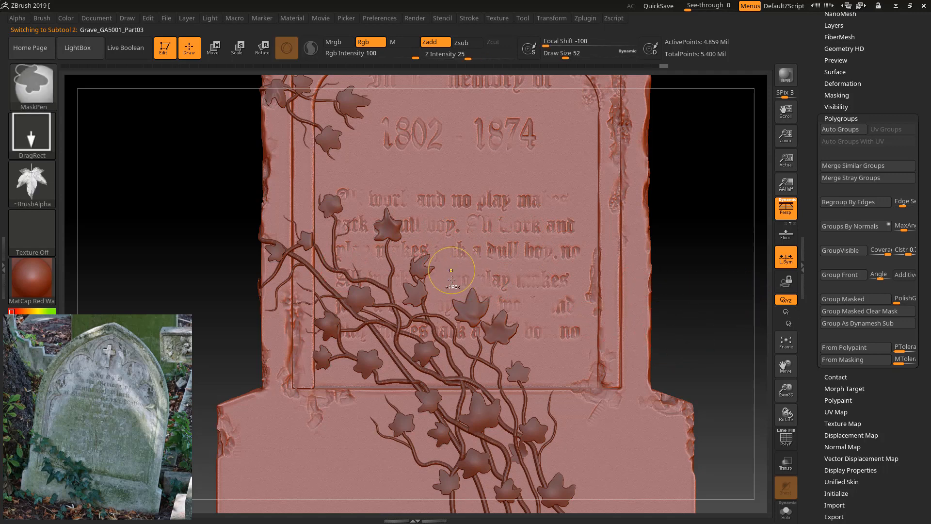
{"action": "left_click_drag", "start_coordinate": [398, 293], "coordinate": [401, 318], "text": "ctrl"}
{"action": "left_click_drag", "start_coordinate": [353, 257], "coordinate": [359, 279], "text": "ctrl"}
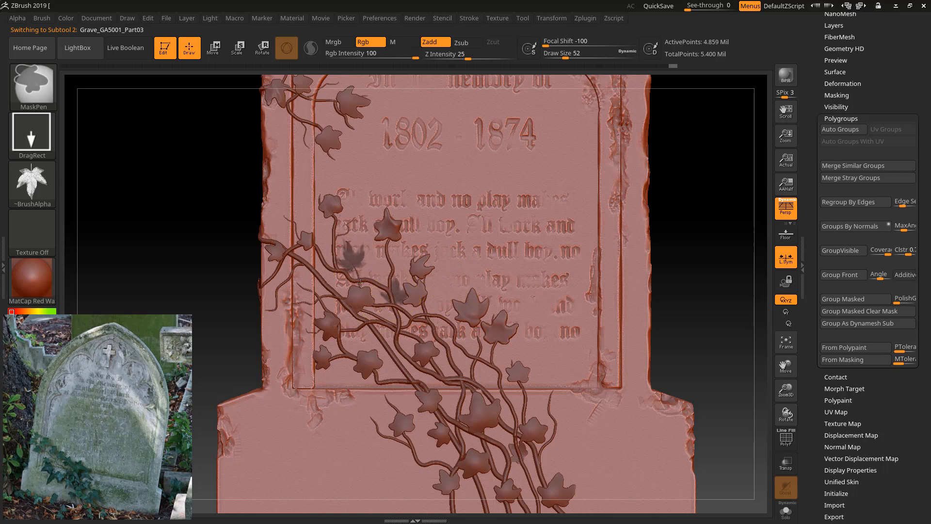
{"action": "left_click_drag", "start_coordinate": [296, 296], "coordinate": [300, 314], "text": "ctrl"}
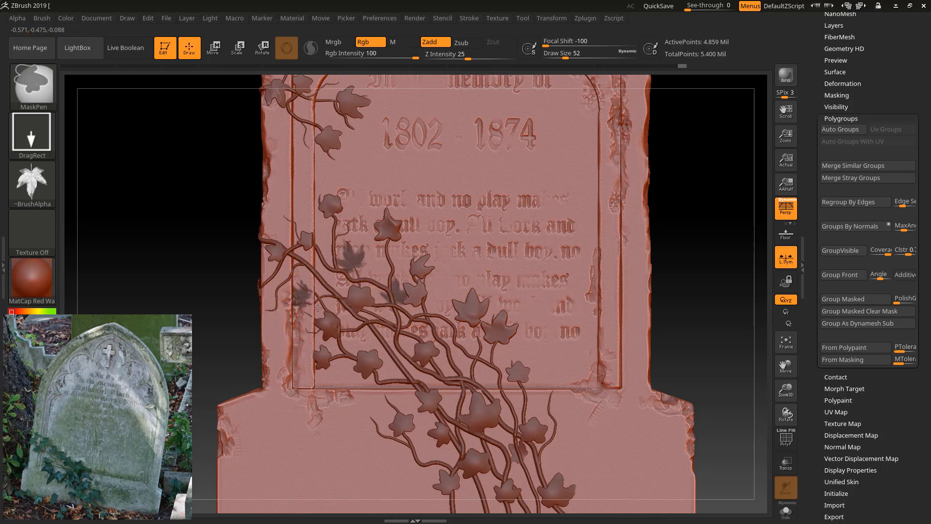
Step: Stamp more leaf-shaped masks onto the stone around the lower and middle ivy stems on the gravestone's front
{"action": "left_click_drag", "start_coordinate": [482, 384], "coordinate": [506, 394], "text": "ctrl"}
{"action": "left_click_drag", "start_coordinate": [445, 409], "coordinate": [452, 426], "text": "ctrl"}
{"action": "mouse_move", "coordinate": [400, 443]}
{"action": "left_mouse_down", "text": "ctrl"}
{"action": "mouse_move", "coordinate": [399, 456]}
{"action": "mouse_move", "coordinate": [421, 429]}
{"action": "left_mouse_up", "text": "ctrl"}
{"action": "left_click", "coordinate": [571, 329], "text": "ctrl+shift"}
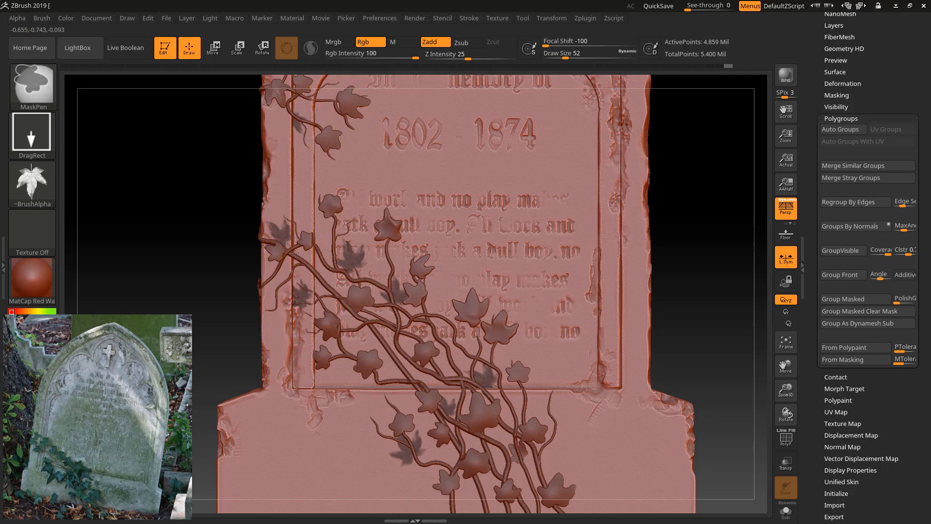
{"action": "left_click_drag", "start_coordinate": [525, 468], "coordinate": [528, 493]}
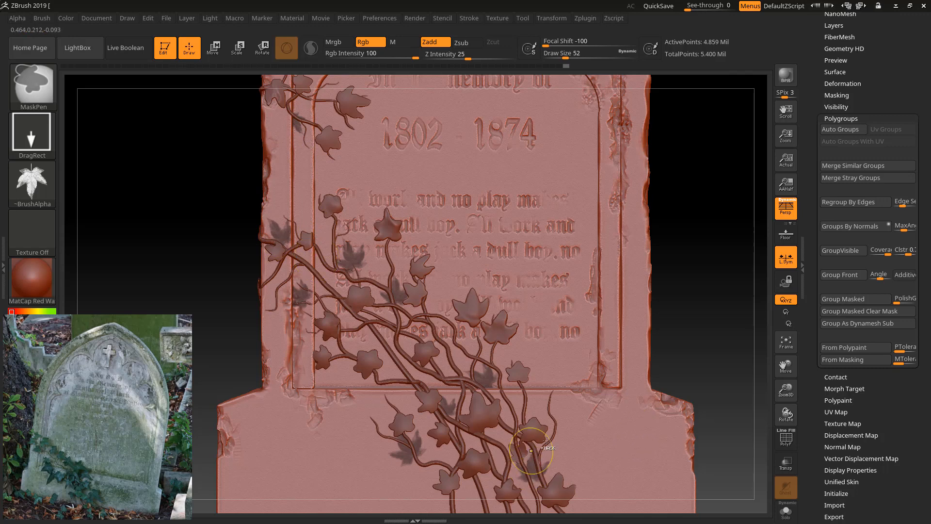
{"action": "left_click_drag", "start_coordinate": [555, 408], "coordinate": [555, 437], "text": "ctrl"}
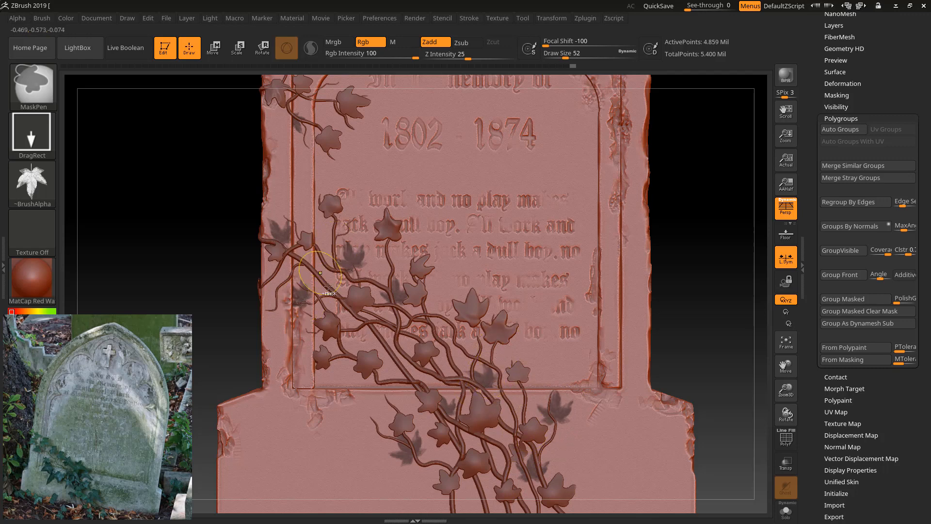
{"action": "left_click_drag", "start_coordinate": [394, 318], "coordinate": [388, 316], "text": "ctrl"}
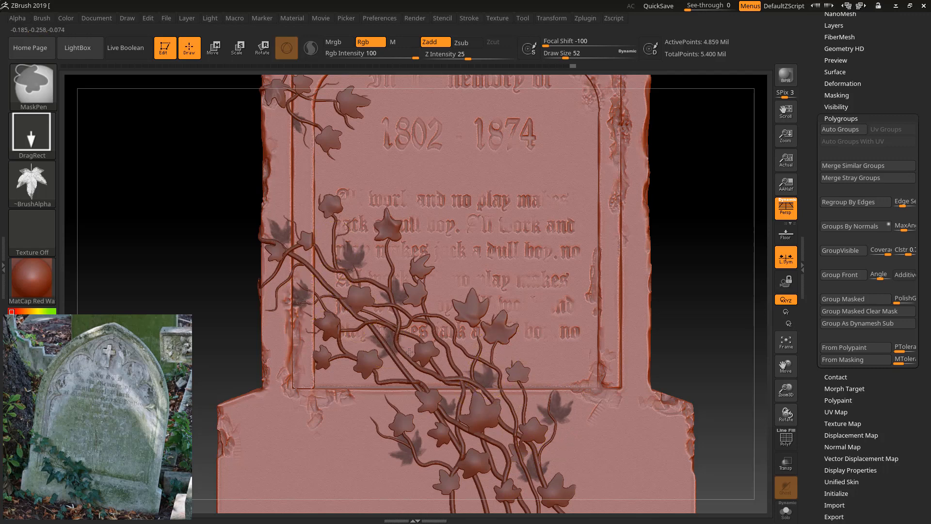
{"action": "left_click_drag", "start_coordinate": [347, 365], "coordinate": [361, 345], "text": "ctrl"}
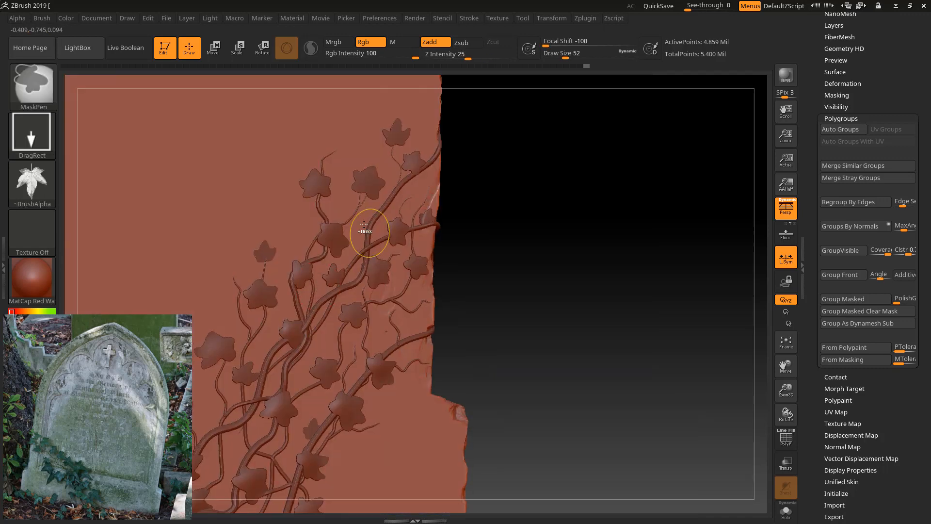
Step: Stamp leaf-shaped masks beside the upper and middle ivy stems on the gravestone's back
{"action": "left_click_drag", "start_coordinate": [370, 217], "coordinate": [367, 244], "text": "ctrl"}
{"action": "left_click_drag", "start_coordinate": [315, 208], "coordinate": [330, 227], "text": "ctrl"}
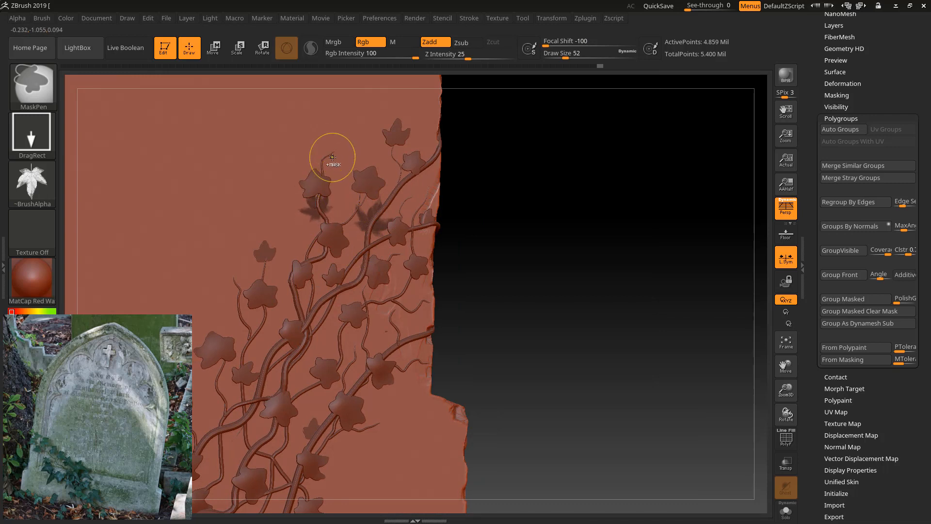
{"action": "left_click_drag", "start_coordinate": [332, 156], "coordinate": [328, 185], "text": "ctrl"}
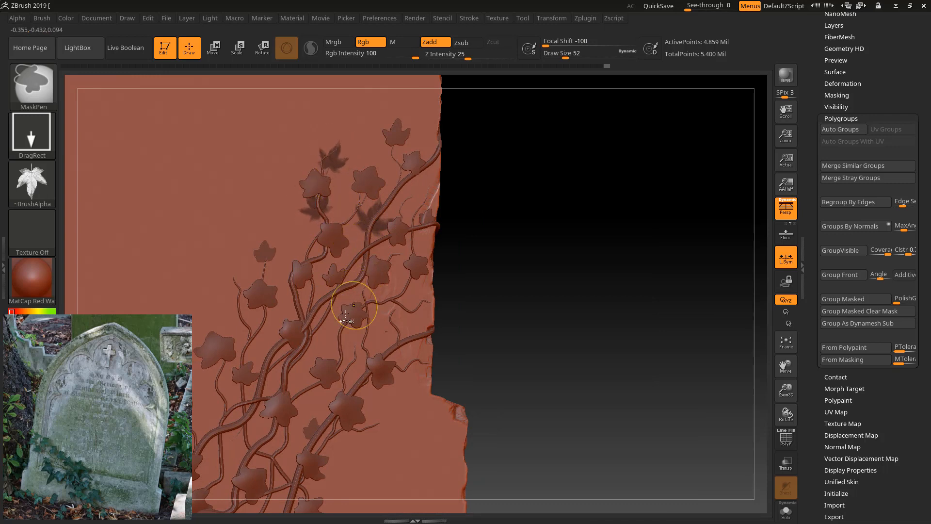
{"action": "left_click_drag", "start_coordinate": [347, 316], "coordinate": [343, 346], "text": "ctrl"}
{"action": "left_click_drag", "start_coordinate": [253, 326], "coordinate": [248, 337], "text": "ctrl"}
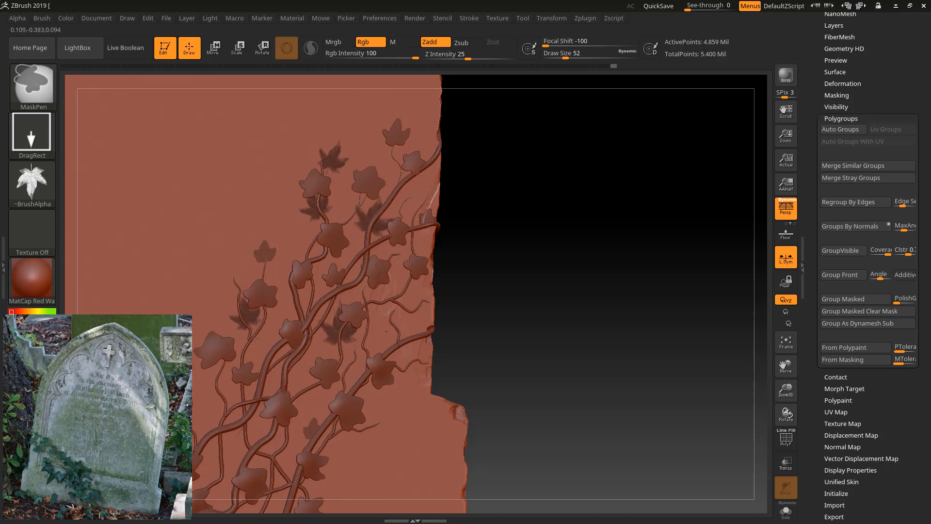
Step: Fill the gaps between the lower ivy stems on the gravestone's back with leaf-shaped masks
{"action": "left_click_drag", "start_coordinate": [356, 358], "coordinate": [355, 375], "text": "ctrl"}
{"action": "left_click_drag", "start_coordinate": [406, 331], "coordinate": [389, 354], "text": "ctrl"}
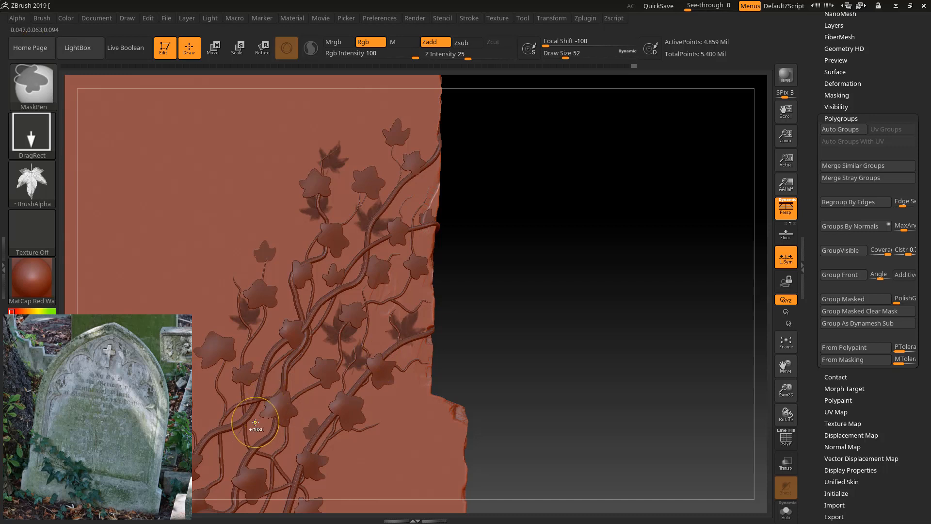
{"action": "left_click_drag", "start_coordinate": [257, 426], "coordinate": [264, 438], "text": "ctrl"}
{"action": "left_click_drag", "start_coordinate": [324, 416], "coordinate": [307, 438], "text": "ctrl"}
Step: Stamp leaf-shaped masks near the stems at the back's outer edge and on the gravestone's narrow side face
{"action": "left_click_drag", "start_coordinate": [422, 182], "coordinate": [427, 203], "text": "ctrl"}
{"action": "left_click_drag", "start_coordinate": [504, 173], "coordinate": [450, 279], "text": "shift"}
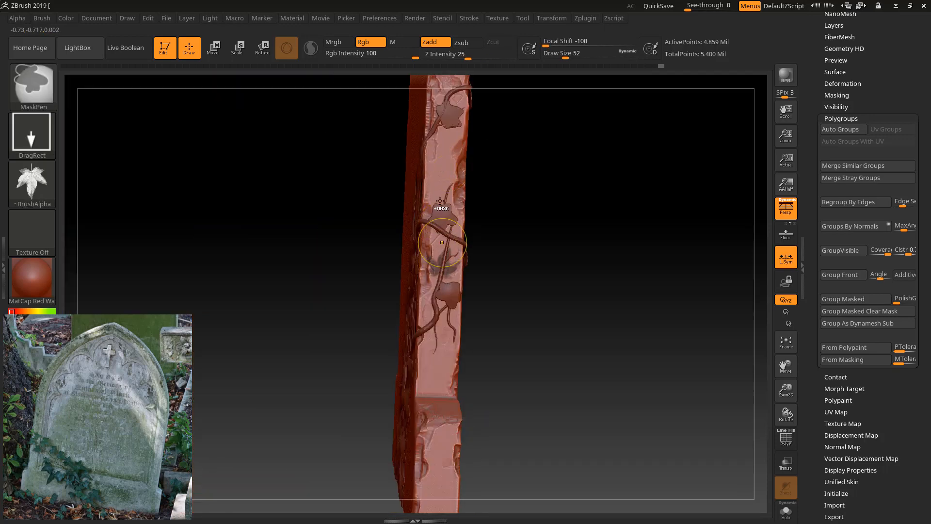
{"action": "left_click_drag", "start_coordinate": [440, 137], "coordinate": [416, 154], "text": "ctrl"}
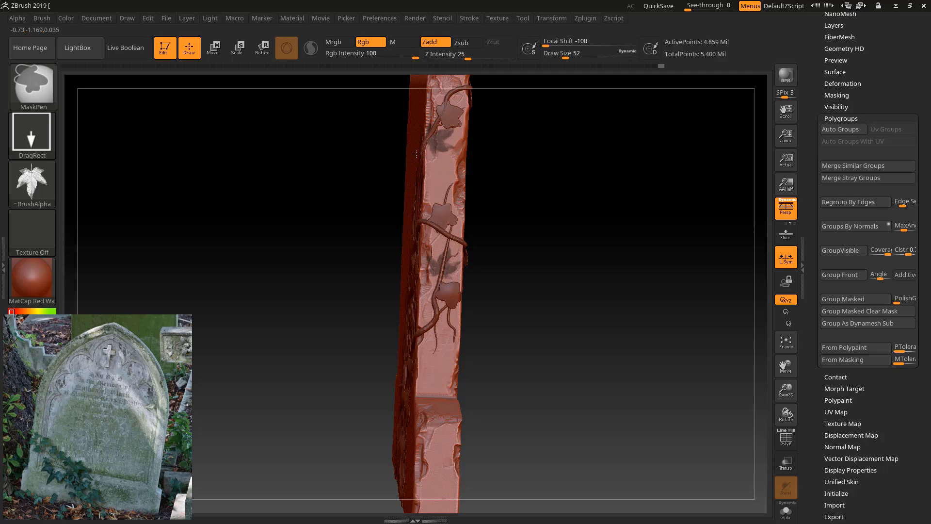
Step: Add leaf-shaped masks among the dense lower stems on the front, undoing a misplaced one
{"action": "mouse_move", "coordinate": [544, 264]}
{"action": "left_mouse_down"}
{"action": "mouse_move", "coordinate": [544, 274]}
{"action": "mouse_move", "coordinate": [509, 271]}
{"action": "left_mouse_up"}
{"action": "left_click_drag", "start_coordinate": [520, 226], "coordinate": [508, 251]}
{"action": "left_click_drag", "start_coordinate": [588, 394], "coordinate": [599, 370], "text": "ctrl"}
{"action": "left_click_drag", "start_coordinate": [610, 403], "coordinate": [613, 402], "text": "ctrl"}
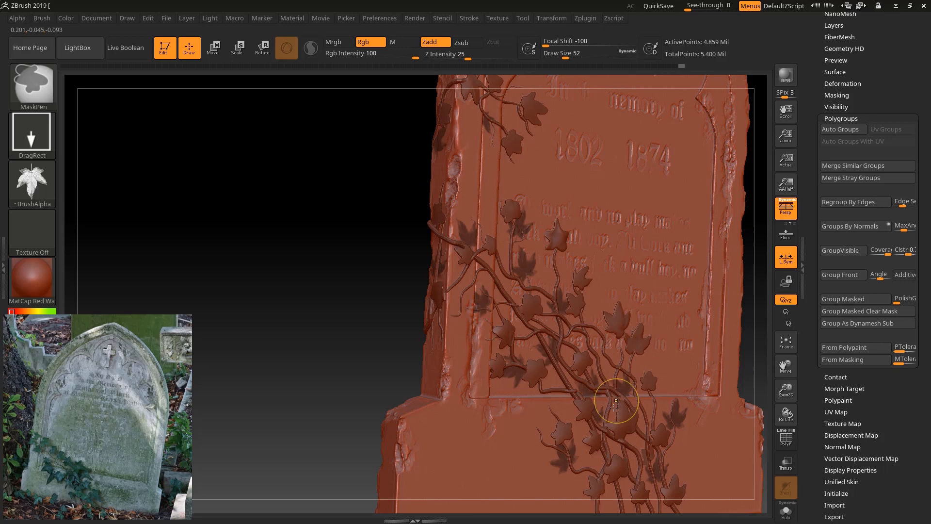
{"action": "key", "text": "ctrl+z"}
{"action": "left_click_drag", "start_coordinate": [617, 449], "coordinate": [636, 421], "text": "ctrl"}
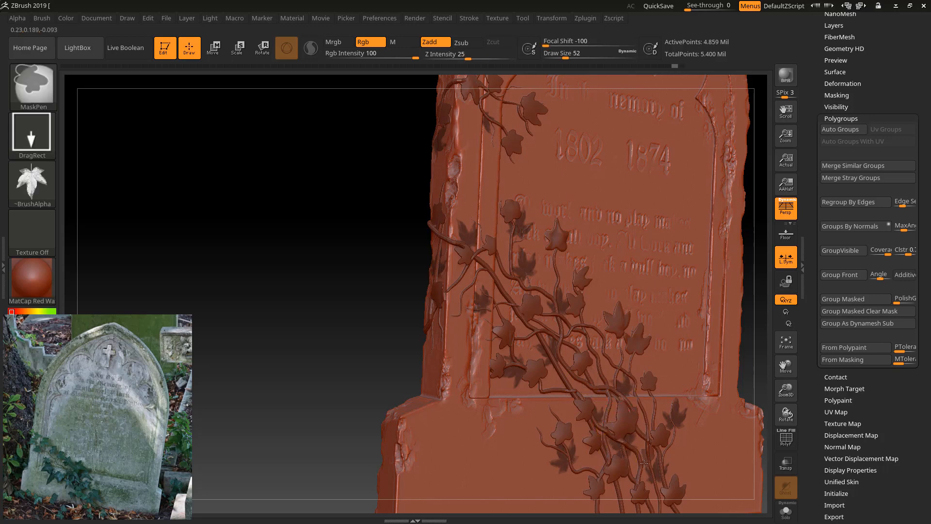
{"action": "left_click_drag", "start_coordinate": [604, 488], "coordinate": [619, 455], "text": "ctrl"}
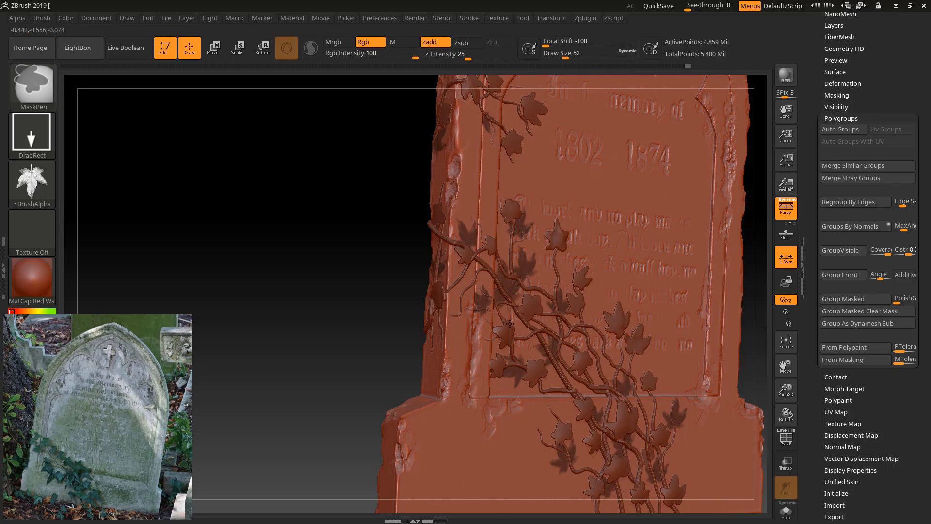
Step: Stamp leaf-shaped masks beside the stem over the inscription and around the upper ivy cluster on the front
{"action": "left_click_drag", "start_coordinate": [562, 270], "coordinate": [567, 286], "text": "ctrl"}
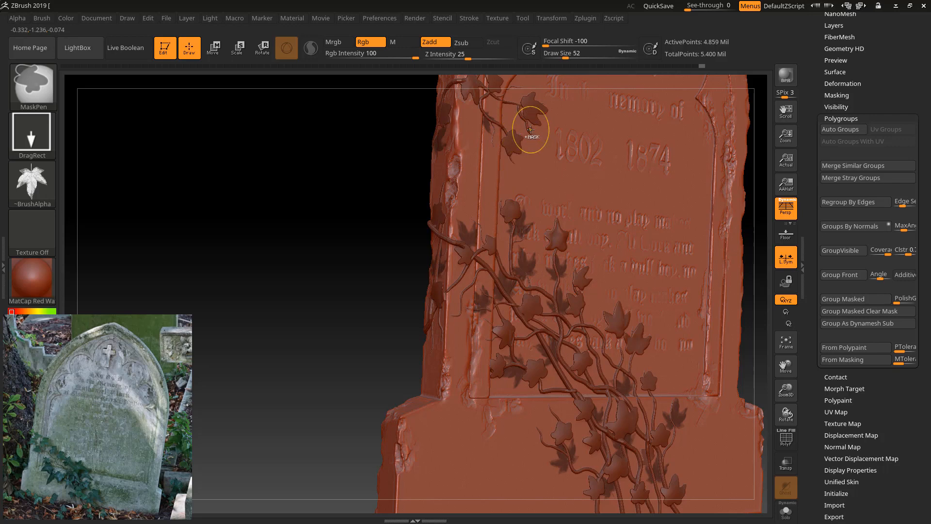
{"action": "mouse_move", "coordinate": [532, 130]}
{"action": "left_mouse_down", "text": "ctrl"}
{"action": "mouse_move", "coordinate": [545, 110]}
{"action": "mouse_move", "coordinate": [515, 98]}
{"action": "left_mouse_up", "text": "ctrl"}
{"action": "mouse_move", "coordinate": [365, 252]}
{"action": "left_mouse_down"}
{"action": "mouse_move", "coordinate": [338, 258]}
{"action": "mouse_move", "coordinate": [332, 363]}
{"action": "left_mouse_up"}
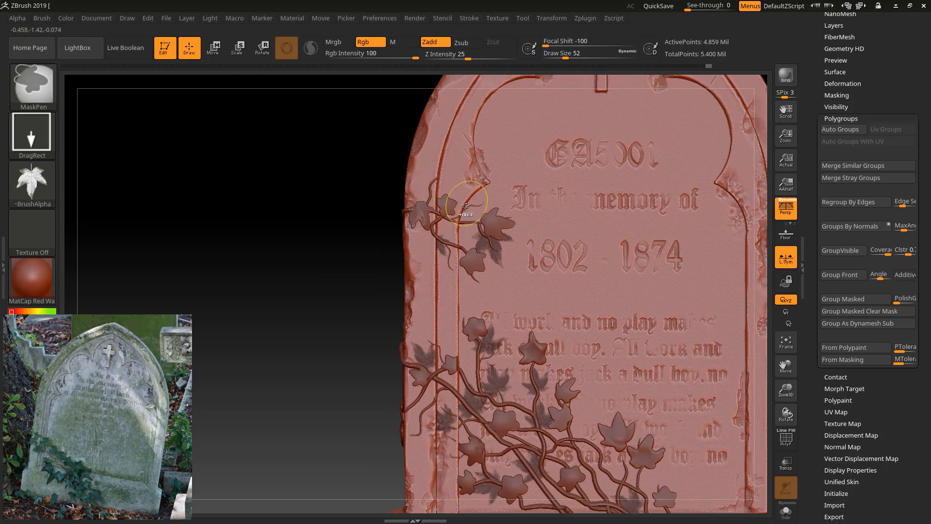
{"action": "mouse_move", "coordinate": [483, 204]}
{"action": "left_mouse_down", "text": "ctrl"}
{"action": "mouse_move", "coordinate": [477, 215]}
{"action": "mouse_move", "coordinate": [470, 205]}
{"action": "left_mouse_up", "text": "ctrl"}
{"action": "mouse_move", "coordinate": [429, 174]}
{"action": "left_mouse_down", "text": "ctrl"}
{"action": "mouse_move", "coordinate": [453, 188]}
{"action": "mouse_move", "coordinate": [426, 197]}
{"action": "left_mouse_up", "text": "ctrl"}
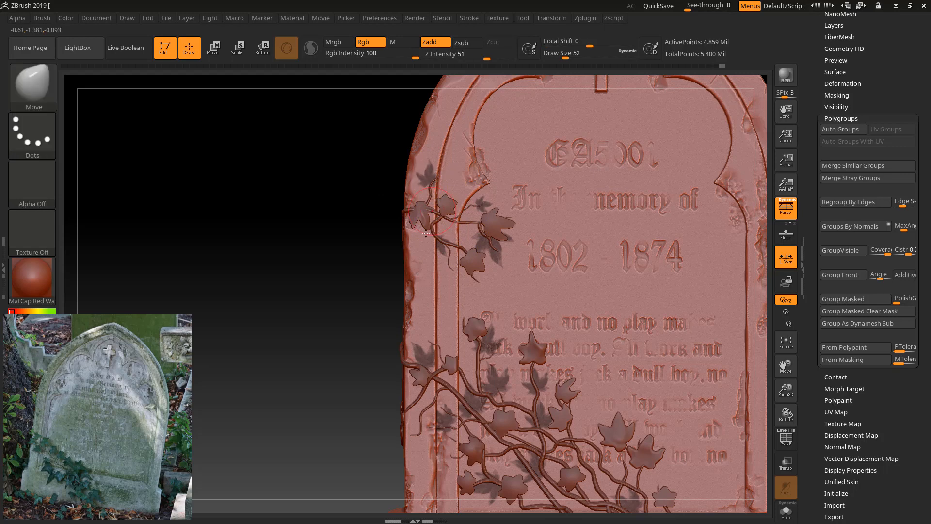
Step: Switch the MaskPen to the Ivy alpha and invert it for masking the gravestone's lower front
{"action": "left_click", "coordinate": [32, 184], "text": "ctrl"}
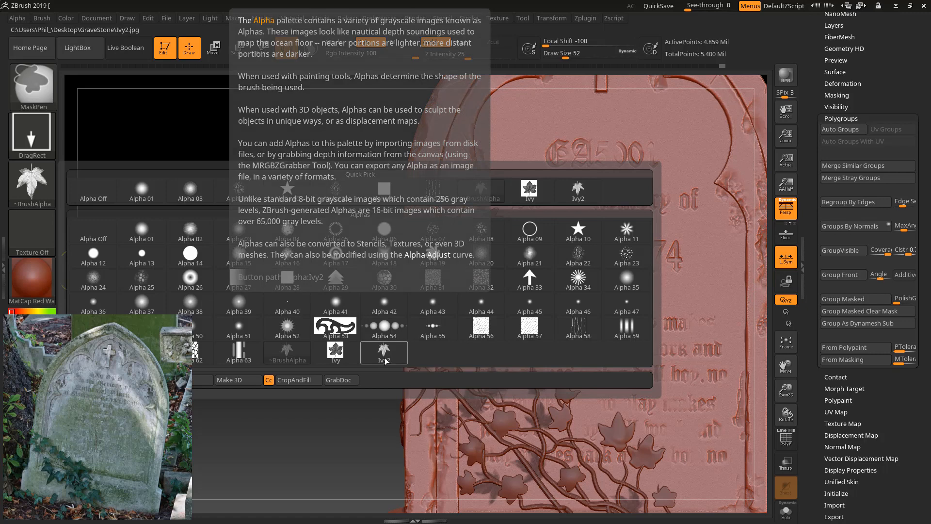
{"action": "left_click", "coordinate": [342, 357]}
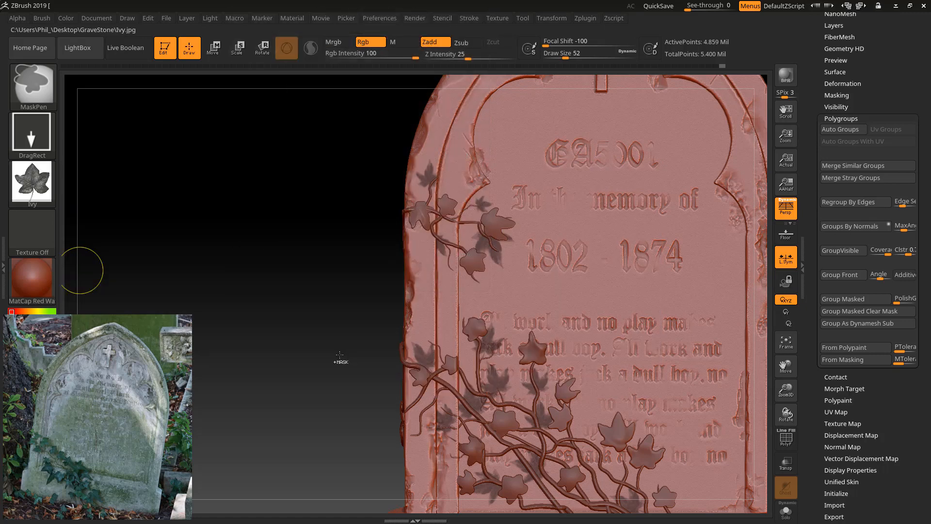
{"action": "left_click", "coordinate": [25, 19]}
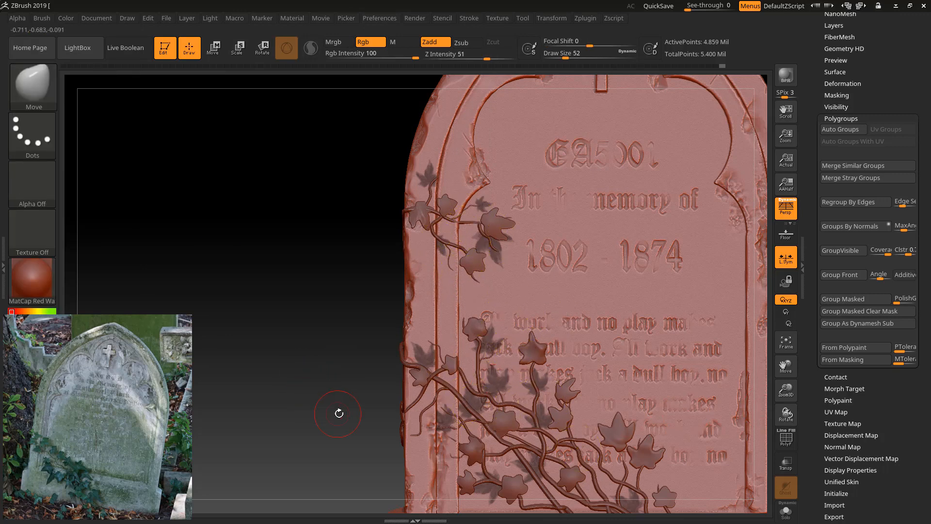
{"action": "left_click_drag", "start_coordinate": [338, 413], "coordinate": [243, 268], "text": "alt"}
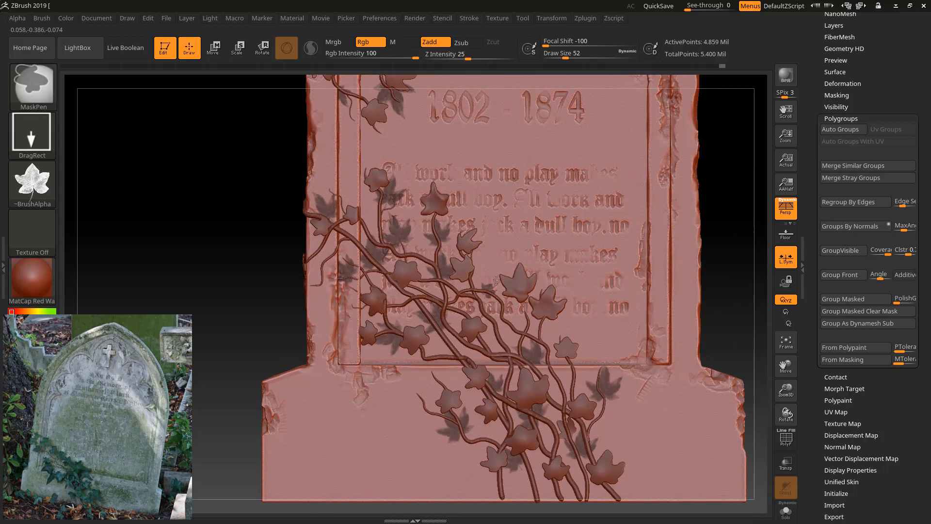
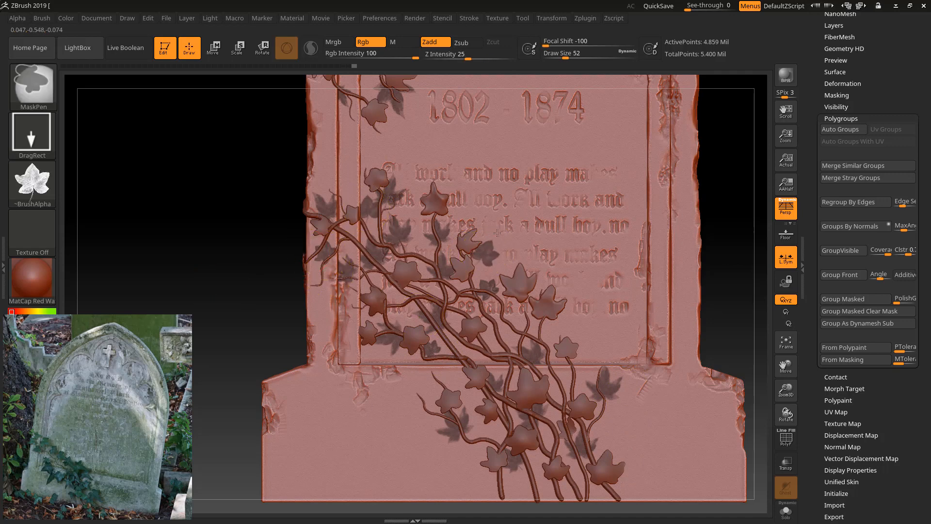
Step: Stamp leaf-shaped masks among the lower ivy stems near the base of the gravestone's back
{"action": "key", "text": "ctrl"}
{"action": "mouse_move", "coordinate": [209, 257]}
{"action": "left_mouse_down"}
{"action": "mouse_move", "coordinate": [523, 272]}
{"action": "mouse_move", "coordinate": [543, 286]}
{"action": "left_mouse_up"}
{"action": "left_click_drag", "start_coordinate": [438, 405], "coordinate": [448, 379], "text": "ctrl"}
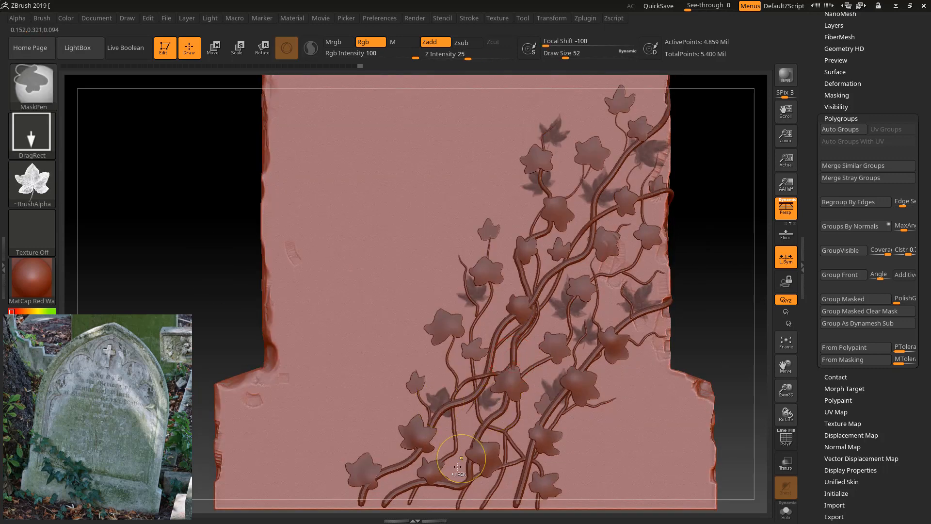
{"action": "left_click_drag", "start_coordinate": [458, 470], "coordinate": [466, 402], "text": "ctrl"}
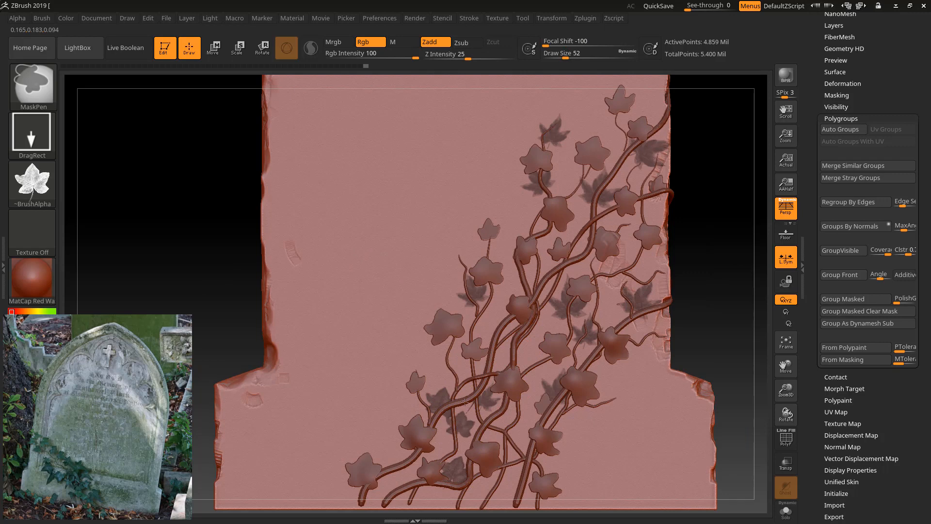
{"action": "left_click_drag", "start_coordinate": [400, 461], "coordinate": [423, 441], "text": "ctrl"}
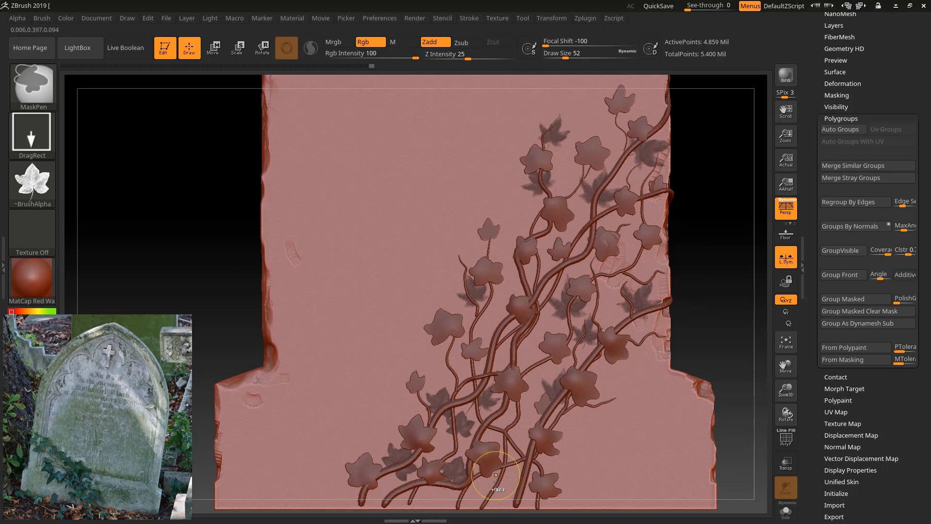
{"action": "left_click_drag", "start_coordinate": [512, 476], "coordinate": [526, 450], "text": "ctrl"}
Step: Stamp leaf-shaped masks at the back's outer edge and beside the ivy's middle and upper leaves, undoing misplaced ones
{"action": "left_click_drag", "start_coordinate": [539, 365], "coordinate": [533, 330], "text": "ctrl"}
{"action": "key", "text": "ctrl+z"}
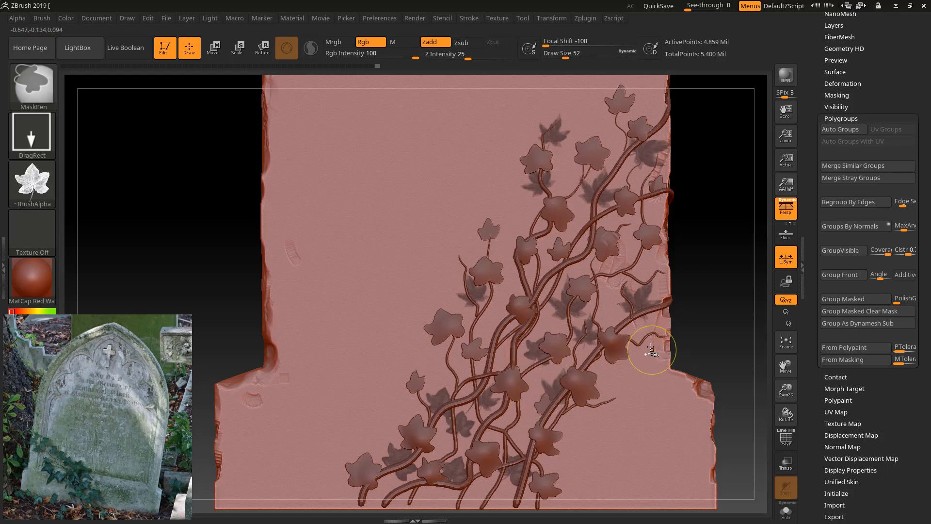
{"action": "left_click_drag", "start_coordinate": [652, 348], "coordinate": [671, 335], "text": "ctrl"}
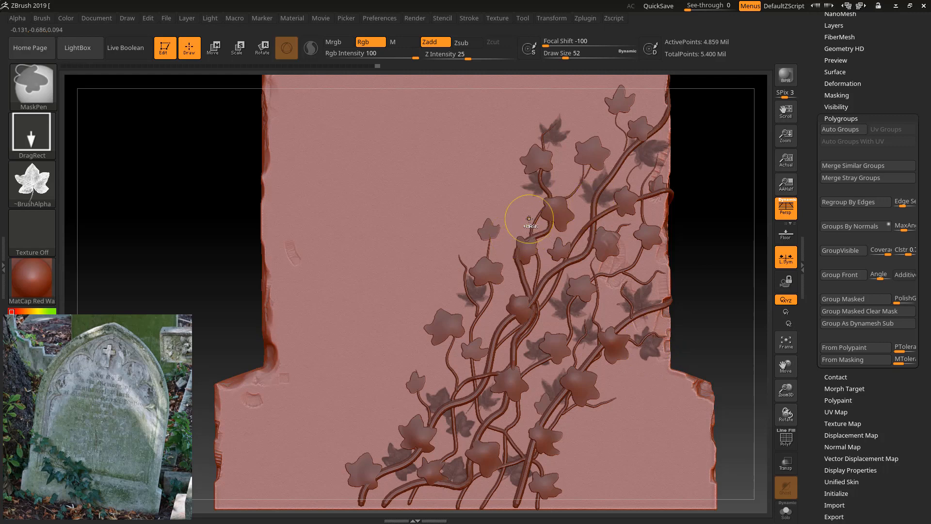
{"action": "left_click_drag", "start_coordinate": [530, 218], "coordinate": [522, 190], "text": "ctrl"}
{"action": "left_click_drag", "start_coordinate": [481, 241], "coordinate": [482, 221], "text": "ctrl"}
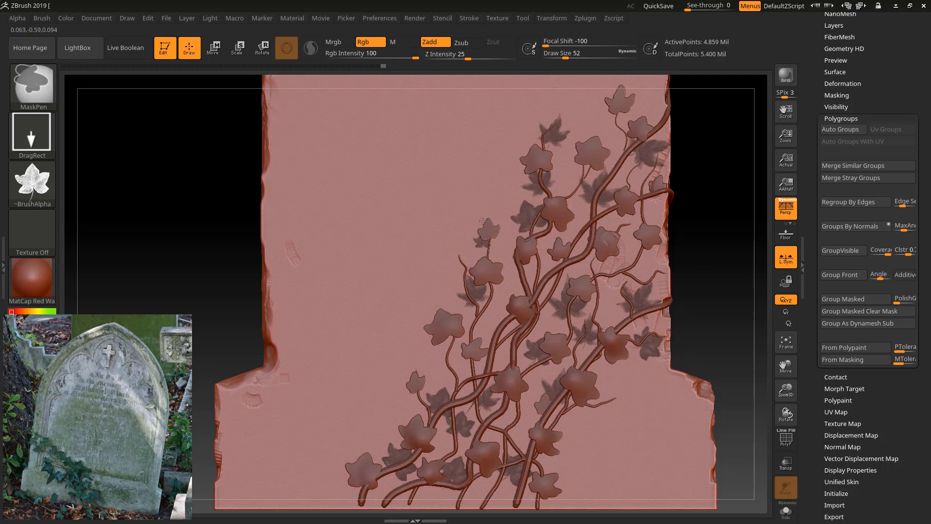
{"action": "left_click_drag", "start_coordinate": [451, 265], "coordinate": [426, 238], "text": "ctrl"}
{"action": "left_click_drag", "start_coordinate": [444, 376], "coordinate": [435, 323], "text": "ctrl"}
{"action": "key", "text": "ctrl+z"}
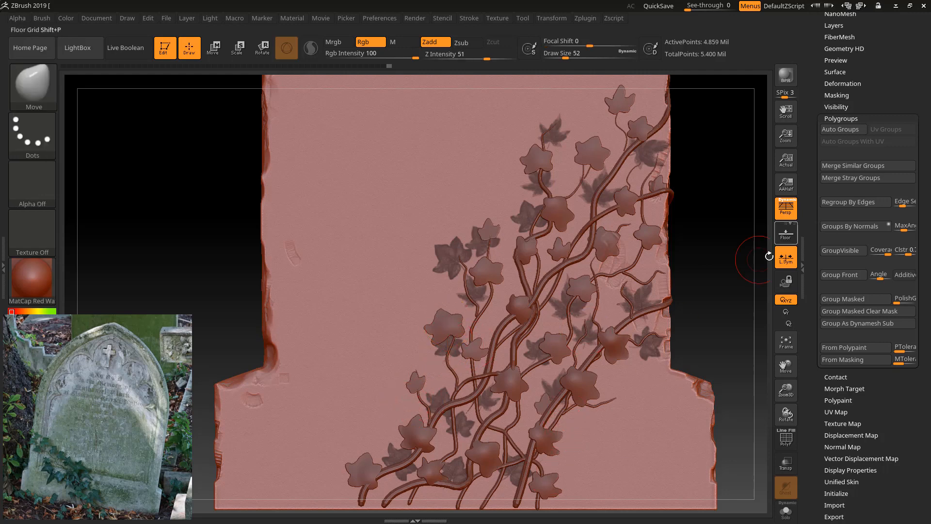
Step: Extract the masked leaf shapes from the gravestone at 0.001 thickness and accept them as a new subtool
{"action": "left_click_drag", "start_coordinate": [717, 218], "coordinate": [766, 265]}
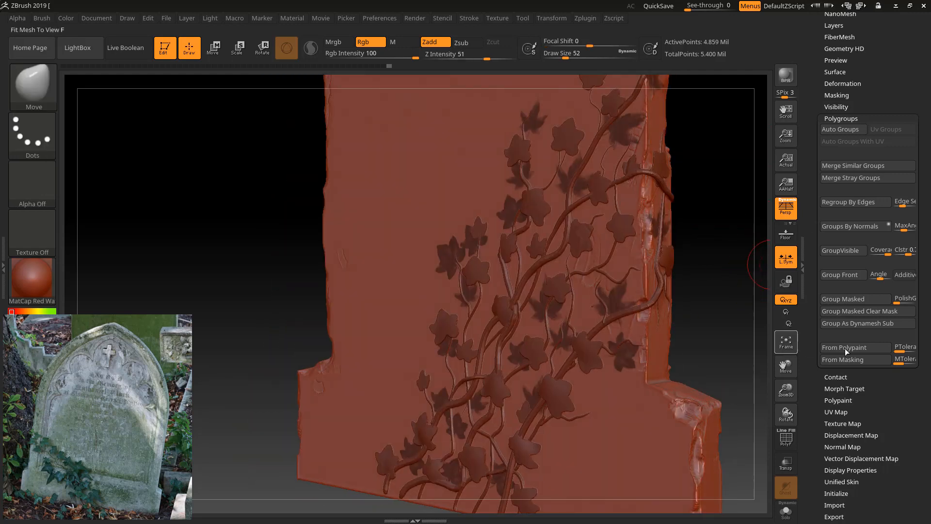
{"action": "scroll", "coordinate": [849, 115], "scroll_direction": "up", "scroll_amount": 4}
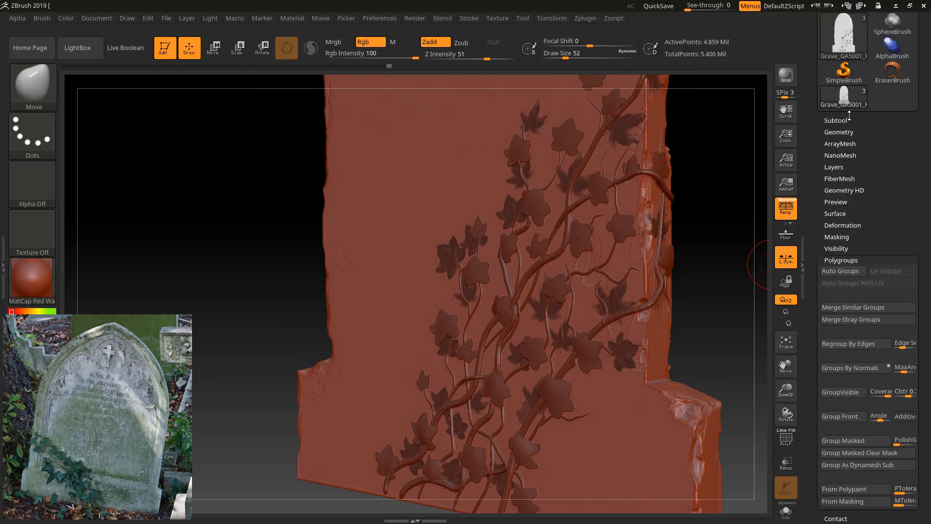
{"action": "left_click", "coordinate": [845, 120]}
{"action": "scroll", "coordinate": [867, 385], "scroll_direction": "down", "scroll_amount": 2}
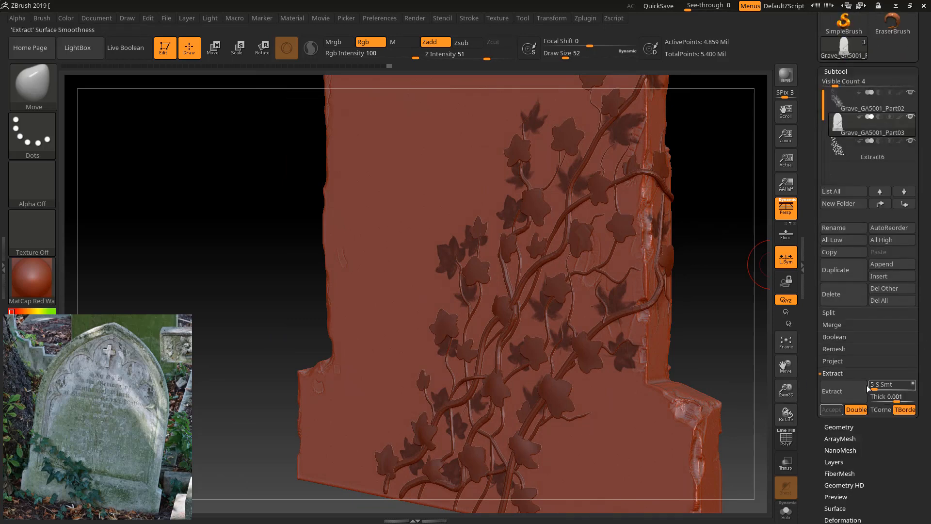
{"action": "left_click", "coordinate": [862, 389]}
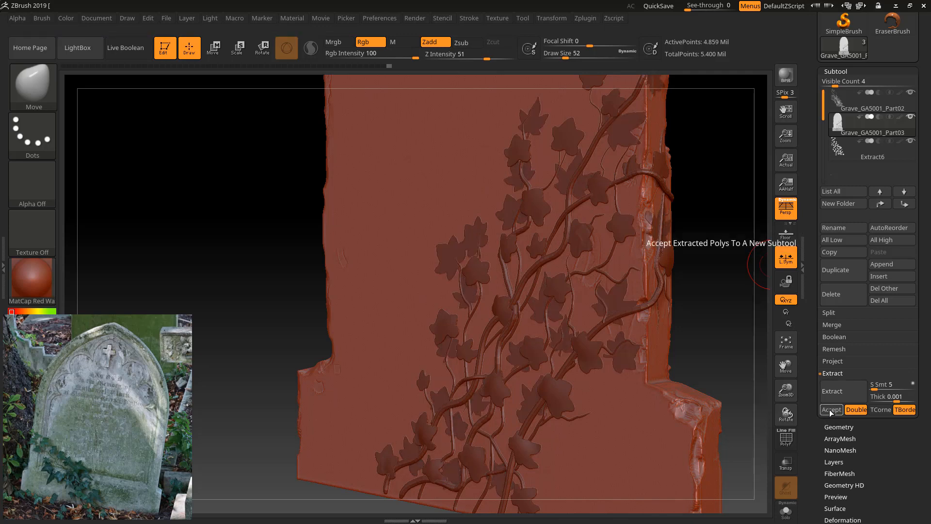
{"action": "left_click", "coordinate": [831, 410]}
{"action": "left_click_drag", "start_coordinate": [752, 313], "coordinate": [752, 313]}
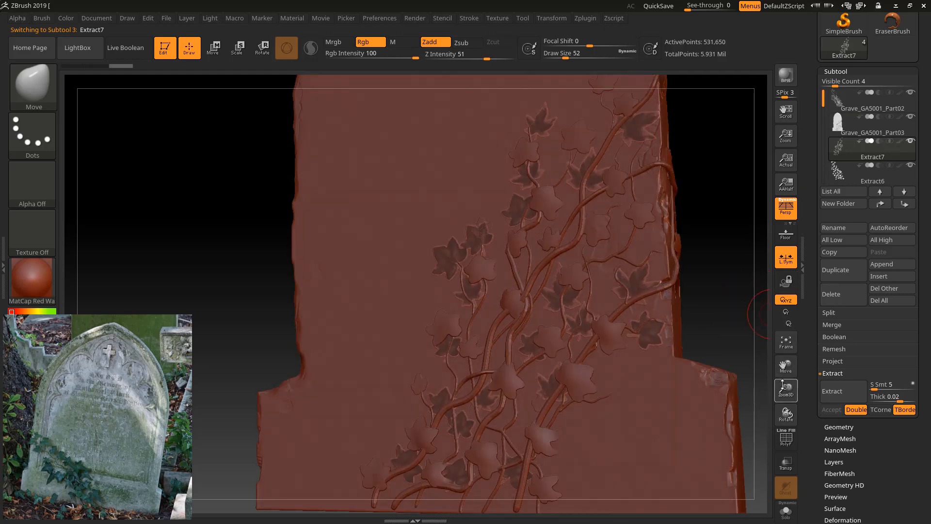
Step: Try small inflate deformations on the unmasked borders of the extracted leaves, undoing each attempt
{"action": "left_click_drag", "start_coordinate": [792, 419], "coordinate": [793, 460]}
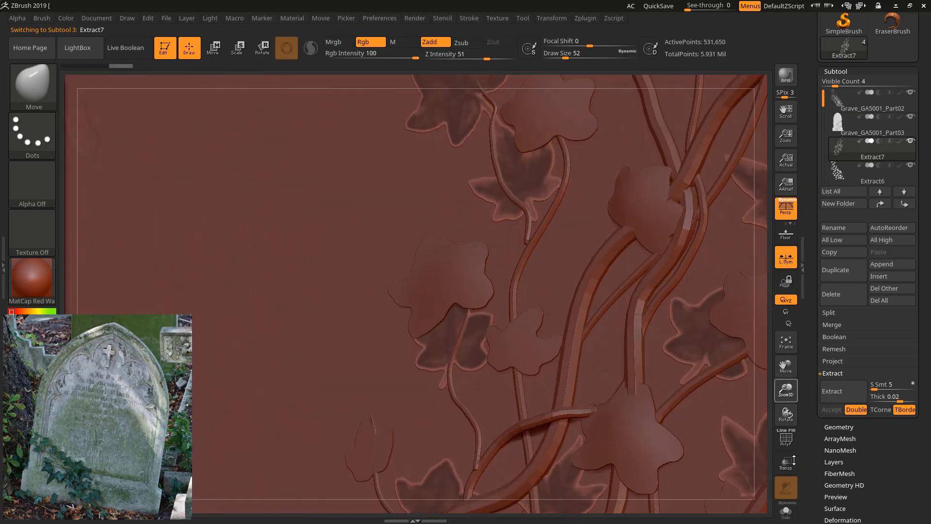
{"action": "scroll", "coordinate": [856, 376], "scroll_direction": "down", "scroll_amount": 4}
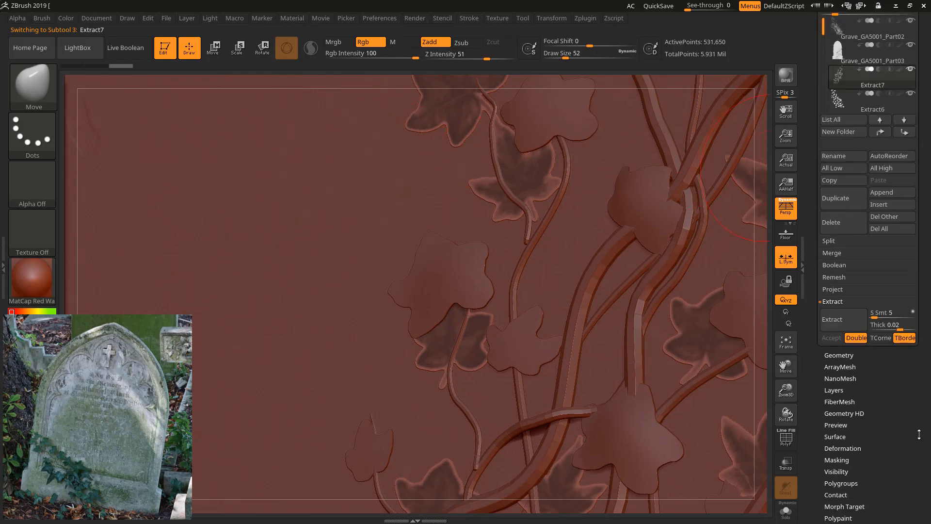
{"action": "left_click", "coordinate": [842, 346]}
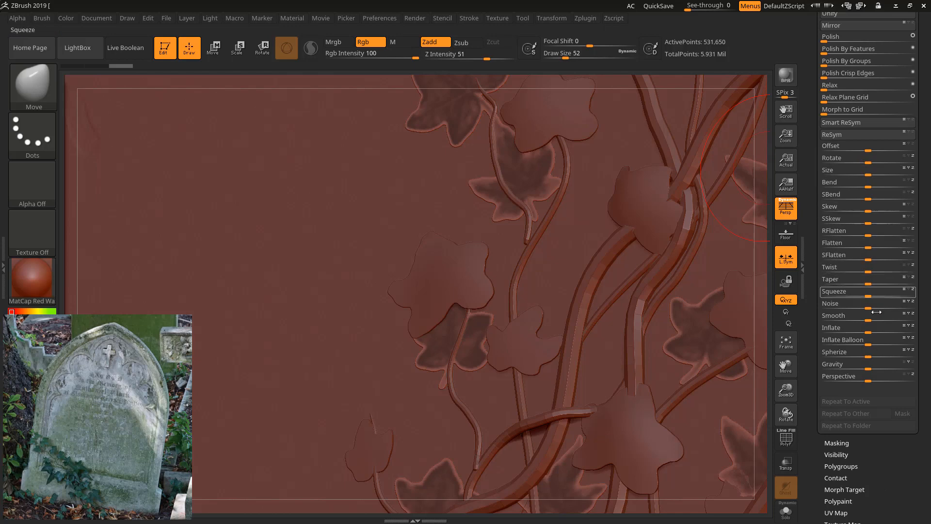
{"action": "left_click_drag", "start_coordinate": [862, 330], "coordinate": [875, 330]}
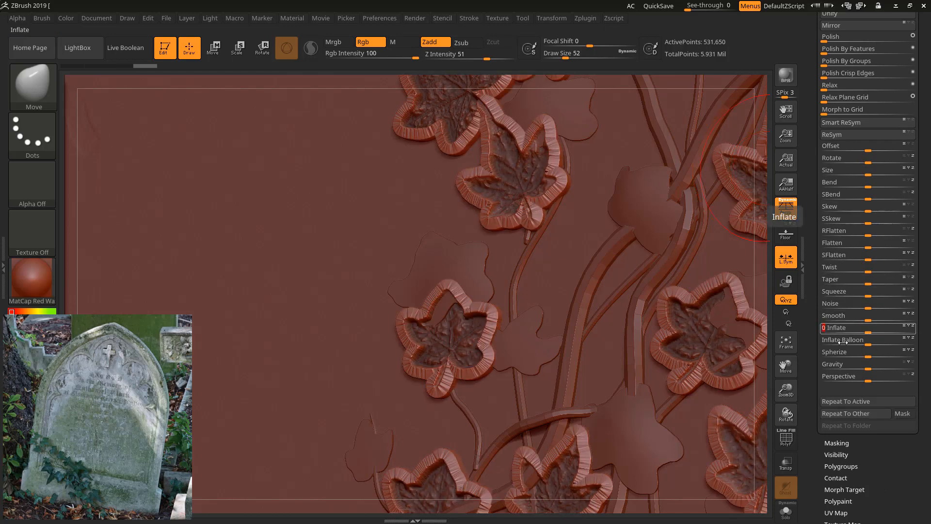
{"action": "key", "text": "ctrl+z"}
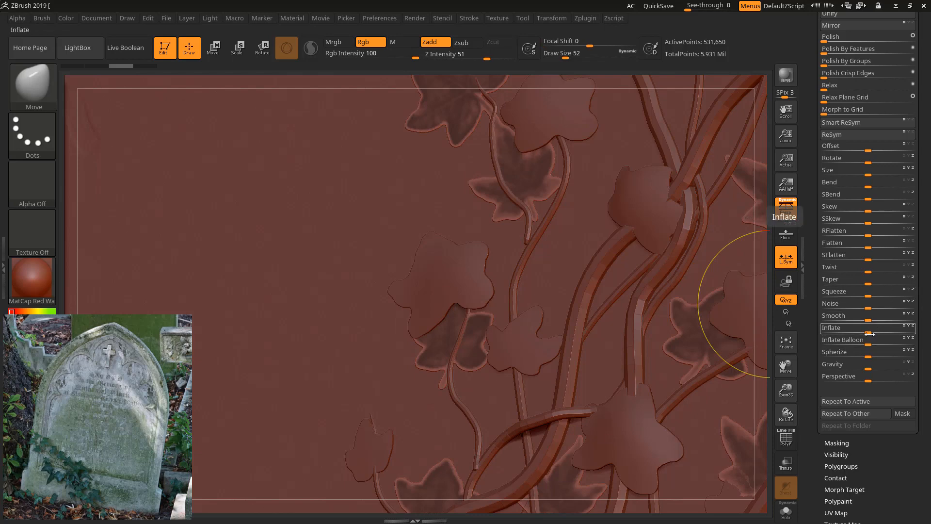
{"action": "left_click_drag", "start_coordinate": [866, 170], "coordinate": [873, 170]}
{"action": "key", "text": "ctrl+z"}
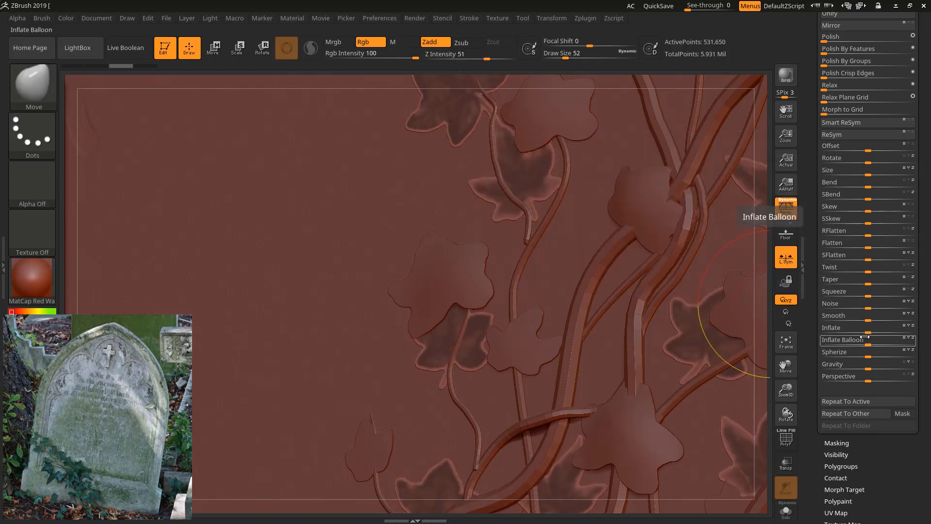
{"action": "left_click_drag", "start_coordinate": [868, 332], "coordinate": [871, 333]}
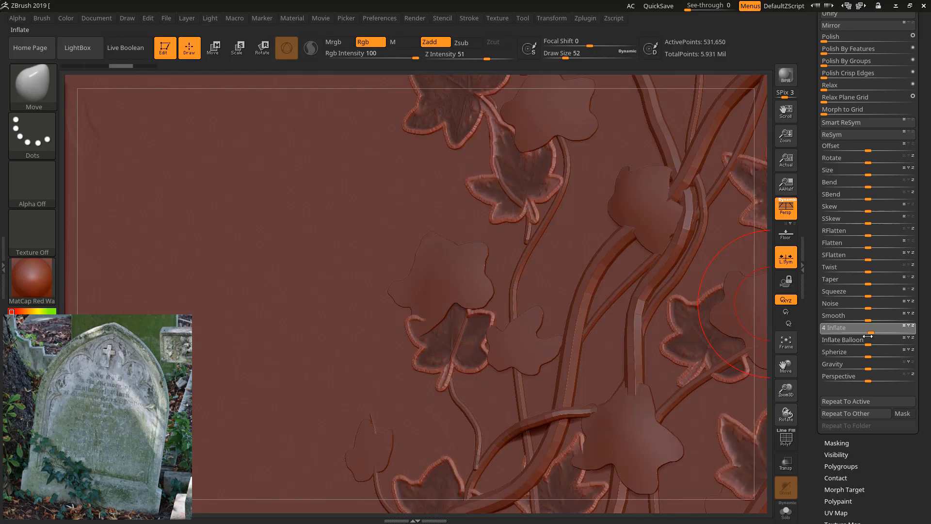
{"action": "key", "text": "ctrl+z"}
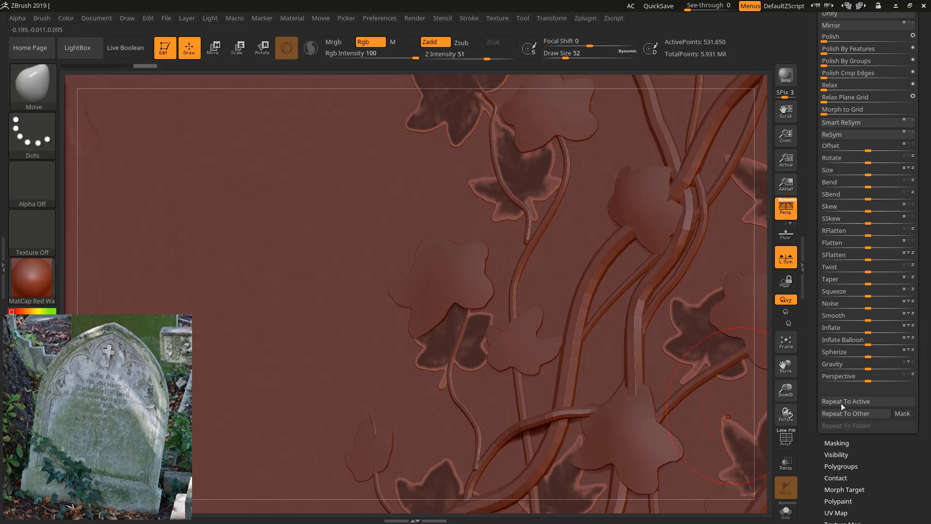
Step: Invert the mask on the extracted leaves to inflate their veined surfaces, and clear the mask
{"action": "left_click_drag", "start_coordinate": [785, 390], "coordinate": [785, 395]}
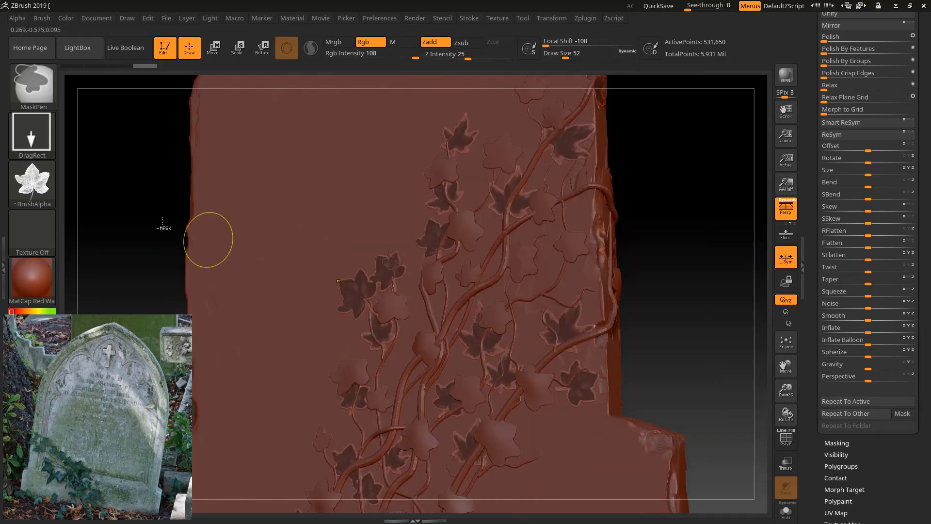
{"action": "left_click", "coordinate": [103, 198], "text": "ctrl"}
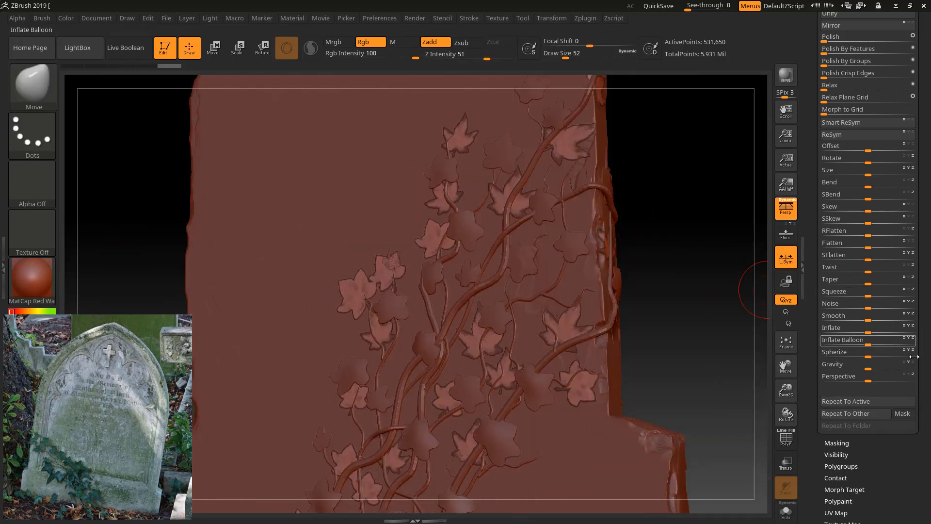
{"action": "left_click_drag", "start_coordinate": [874, 328], "coordinate": [872, 328]}
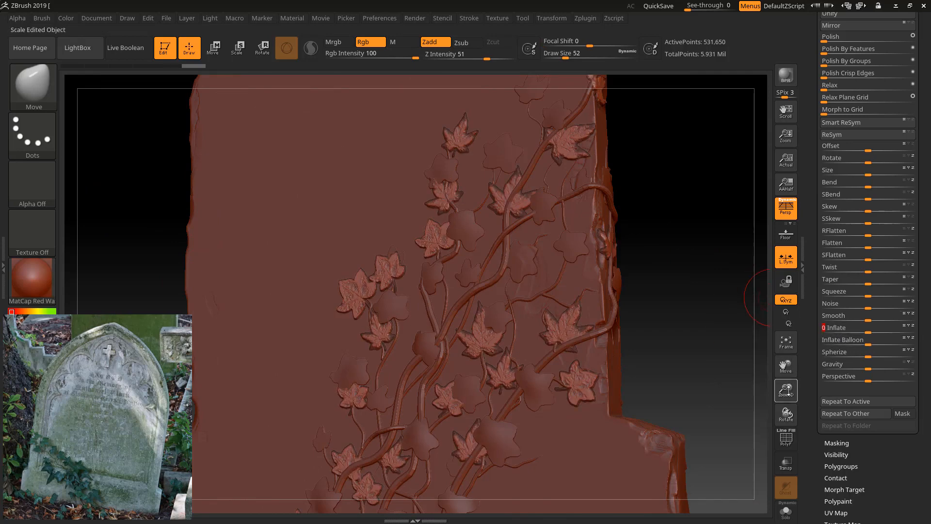
{"action": "left_click_drag", "start_coordinate": [786, 389], "coordinate": [772, 456]}
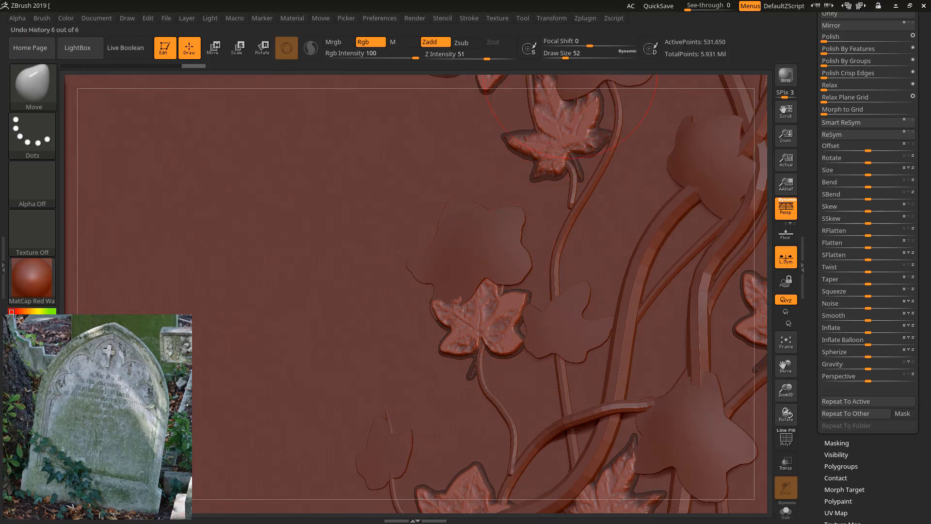
{"action": "mouse_move", "coordinate": [785, 393]}
{"action": "left_mouse_down"}
{"action": "mouse_move", "coordinate": [704, 322]}
{"action": "mouse_move", "coordinate": [666, 331]}
{"action": "mouse_move", "coordinate": [662, 227]}
{"action": "left_mouse_up"}
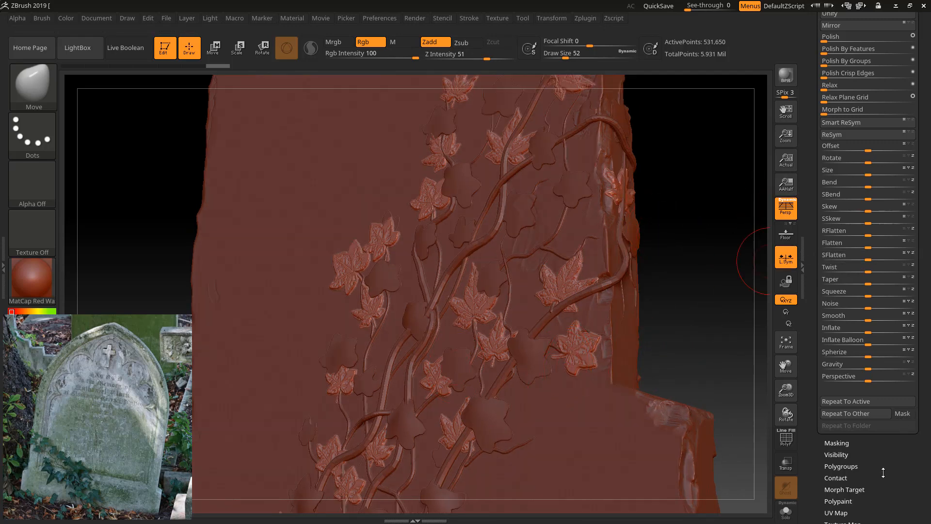
Step: Try reshaping the extracted leaf beside the back's outer edge with the Move brush, and undo it
{"action": "mouse_move", "coordinate": [885, 472]}
{"action": "left_mouse_down"}
{"action": "mouse_move", "coordinate": [885, 461]}
{"action": "mouse_move", "coordinate": [885, 480]}
{"action": "left_mouse_up"}
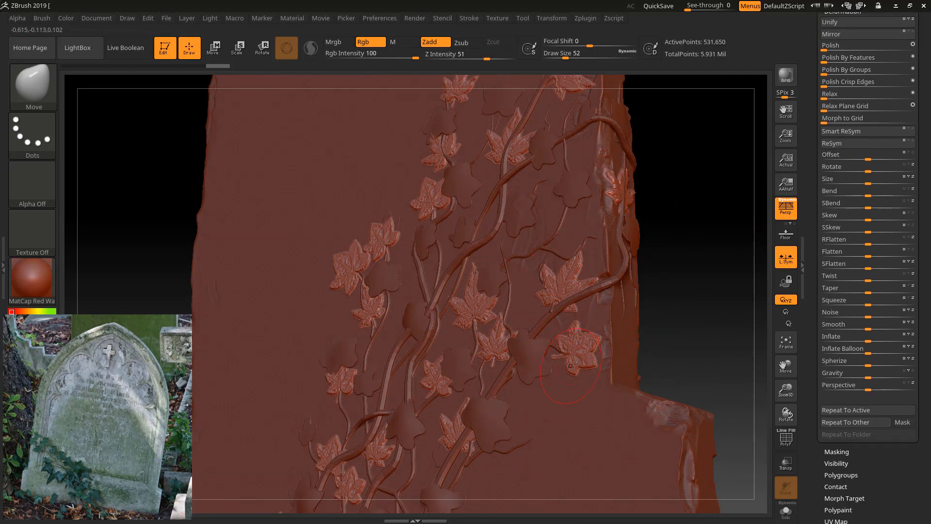
{"action": "left_click_drag", "start_coordinate": [573, 366], "coordinate": [600, 335]}
{"action": "key", "text": "ctrl+z"}
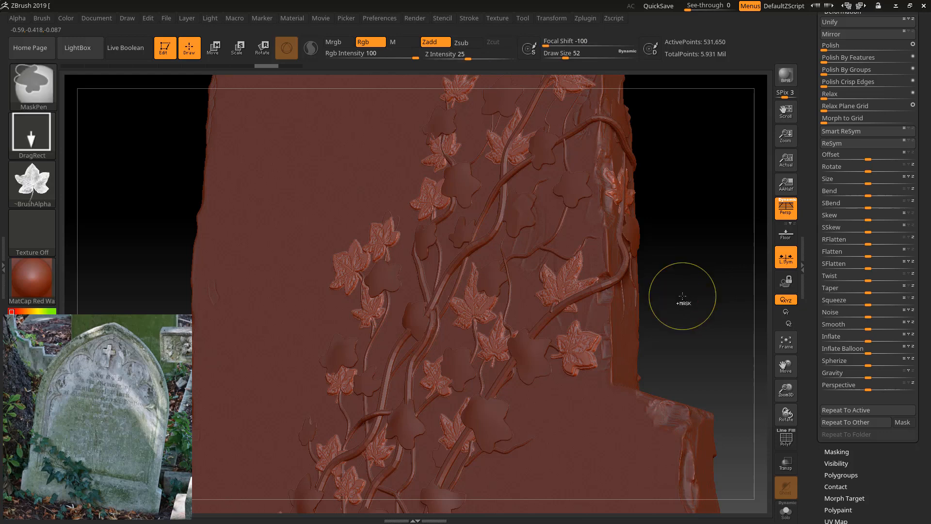
{"action": "key", "text": "ctrl+z"}
Step: Separate the extracted leaves into polygroups with Auto Groups
{"action": "left_click_drag", "start_coordinate": [687, 299], "coordinate": [692, 300]}
{"action": "left_click_drag", "start_coordinate": [872, 469], "coordinate": [869, 468]}
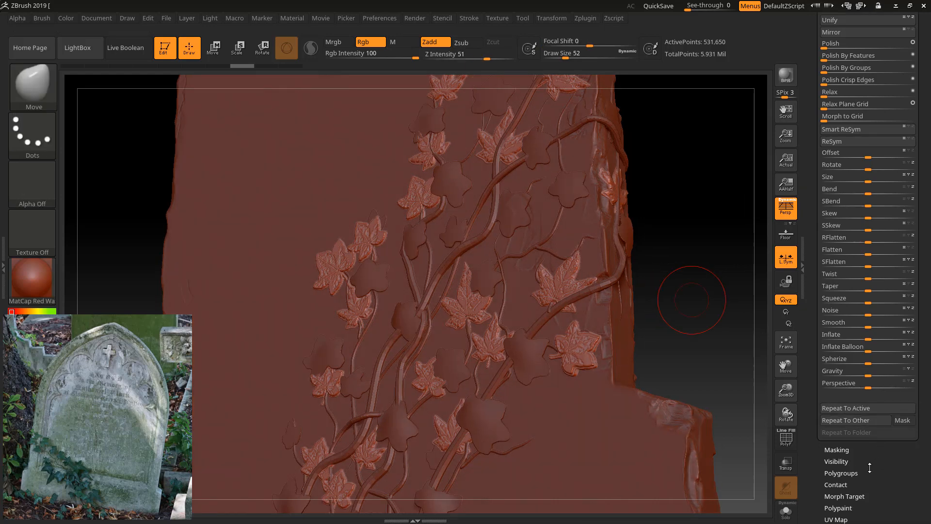
{"action": "left_click", "coordinate": [856, 472]}
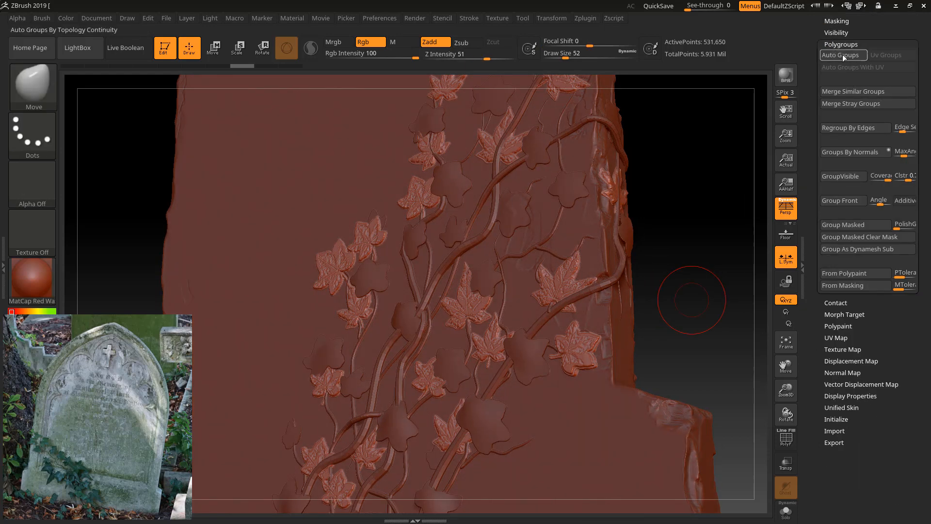
Step: Reshape the two large extracted leaves near the back's outer edge with the Move brush, undoing an unwanted stroke
{"action": "key", "text": "shift"}
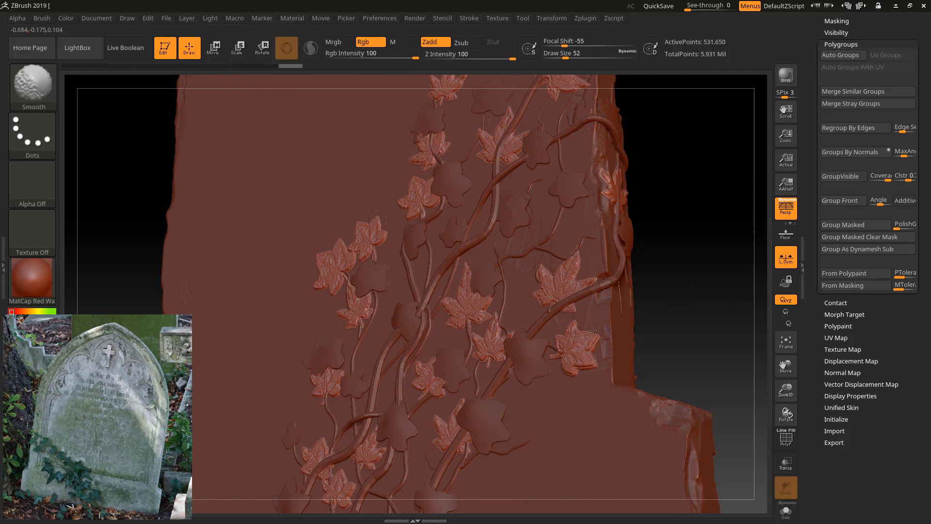
{"action": "mouse_move", "coordinate": [593, 330]}
{"action": "left_mouse_down", "text": "shift"}
{"action": "mouse_move", "coordinate": [581, 355]}
{"action": "mouse_move", "coordinate": [556, 355]}
{"action": "left_mouse_up", "text": "shift"}
{"action": "key", "text": "ctrl+z"}
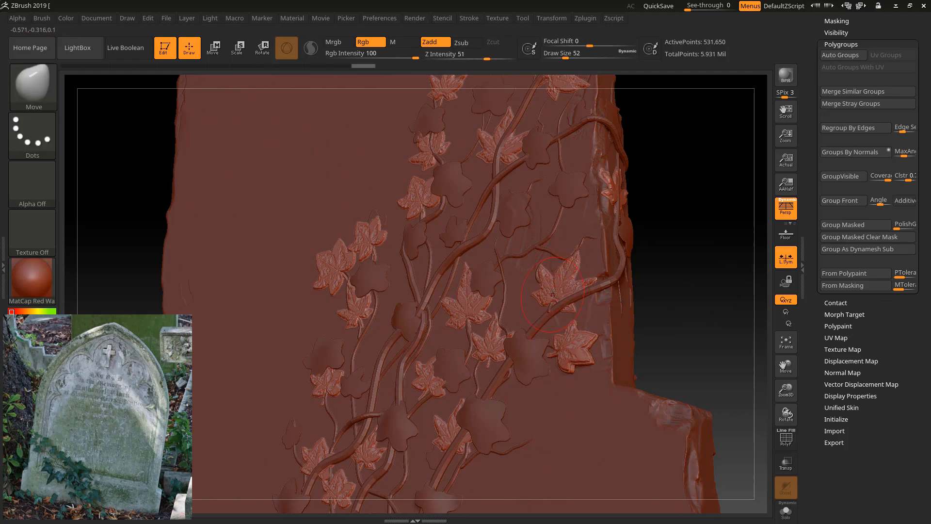
{"action": "left_click_drag", "start_coordinate": [553, 293], "coordinate": [568, 257]}
{"action": "left_click_drag", "start_coordinate": [584, 288], "coordinate": [535, 305]}
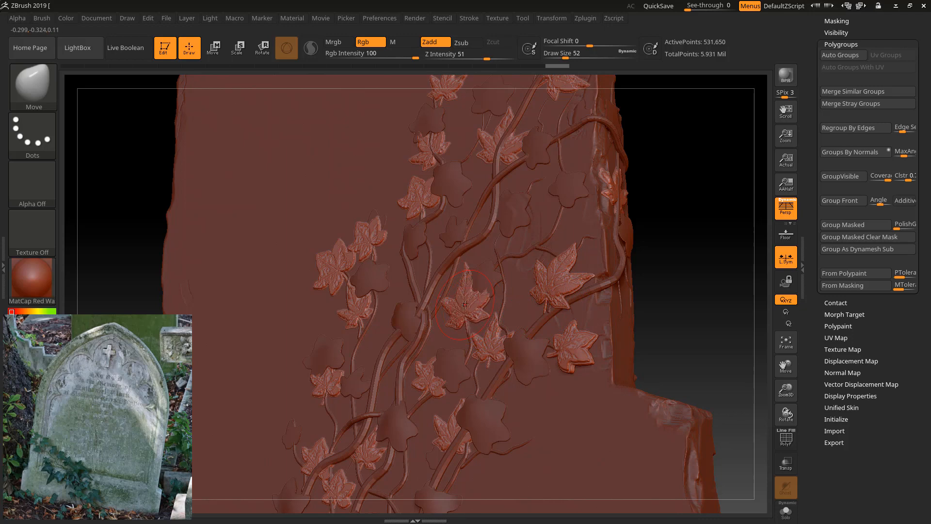
Step: Pull the extracted leaves in the middle of the ivy and at its inner edge into varied shapes with the Move brush
{"action": "left_click_drag", "start_coordinate": [464, 282], "coordinate": [462, 269]}
{"action": "left_click_drag", "start_coordinate": [489, 335], "coordinate": [479, 349]}
{"action": "left_click_drag", "start_coordinate": [433, 379], "coordinate": [429, 359]}
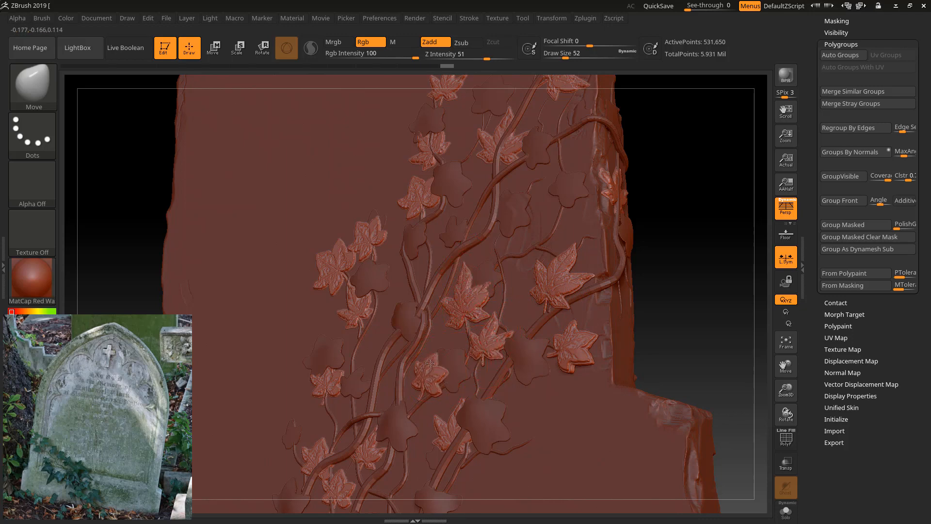
{"action": "left_click_drag", "start_coordinate": [355, 302], "coordinate": [350, 300]}
{"action": "mouse_move", "coordinate": [321, 257]}
{"action": "left_mouse_down"}
{"action": "mouse_move", "coordinate": [314, 253]}
{"action": "mouse_move", "coordinate": [363, 220]}
{"action": "left_mouse_up"}
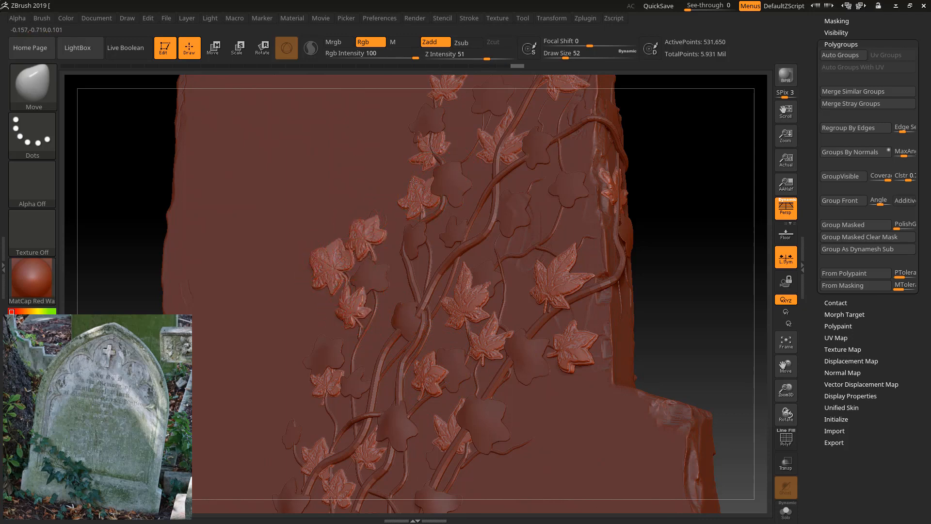
Step: Pull the leaves in the upper part of the back's ivy into new shapes with the Move brush, and turn off local symmetry
{"action": "left_click_drag", "start_coordinate": [421, 186], "coordinate": [427, 180]}
{"action": "left_click_drag", "start_coordinate": [431, 145], "coordinate": [438, 139]}
{"action": "mouse_move", "coordinate": [513, 147]}
{"action": "left_mouse_down"}
{"action": "mouse_move", "coordinate": [494, 135]}
{"action": "mouse_move", "coordinate": [481, 152]}
{"action": "left_mouse_up"}
{"action": "left_click", "coordinate": [779, 264]}
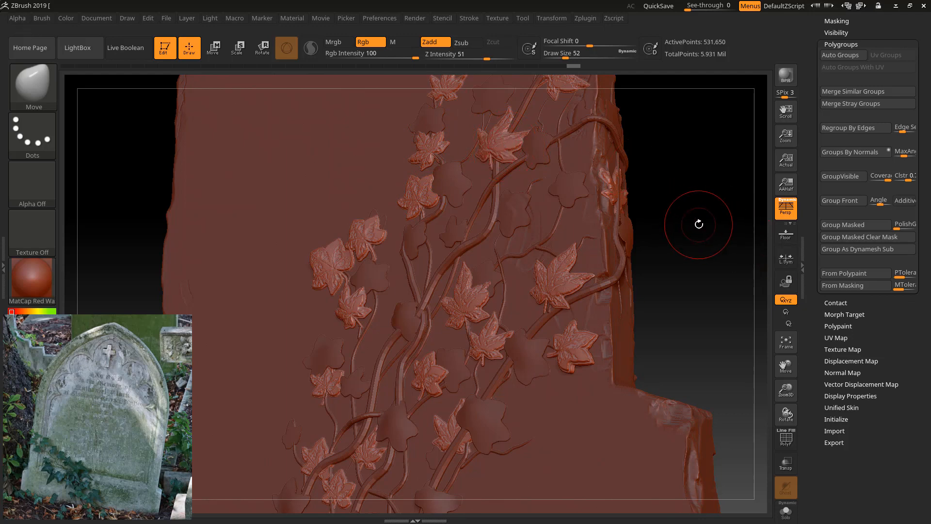
Step: Reshape the topmost extracted leaves of the back's ivy and those along its inner edge with the Move brush
{"action": "left_click_drag", "start_coordinate": [700, 222], "coordinate": [703, 174]}
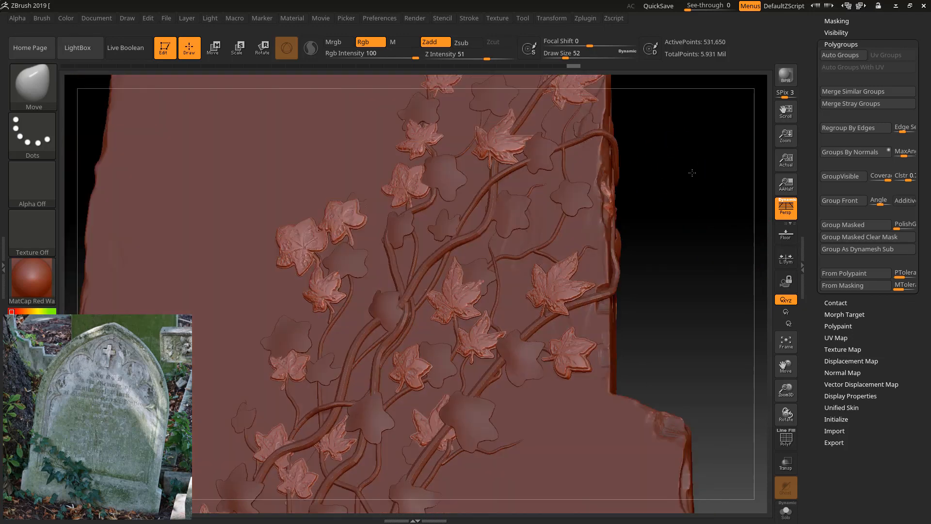
{"action": "left_click_drag", "start_coordinate": [772, 442], "coordinate": [758, 515]}
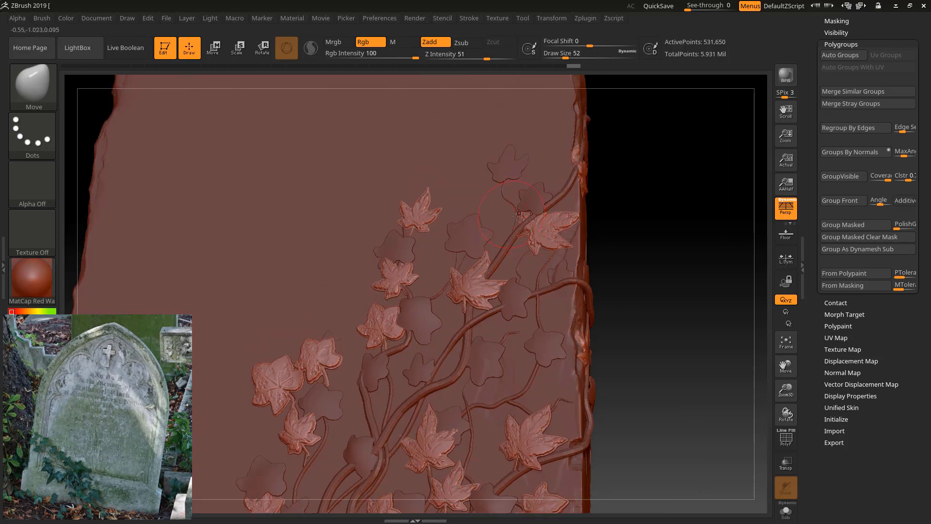
{"action": "left_click_drag", "start_coordinate": [534, 226], "coordinate": [538, 186]}
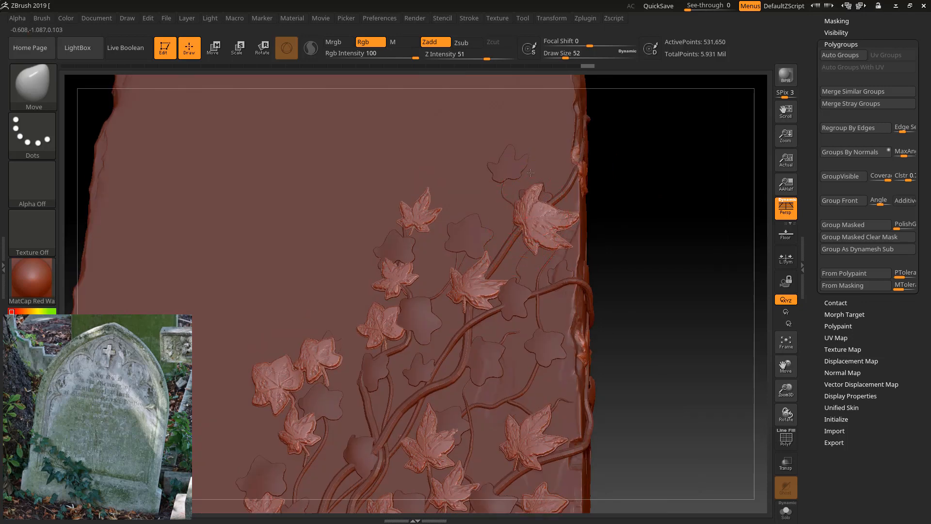
{"action": "mouse_move", "coordinate": [556, 220]}
{"action": "left_mouse_down"}
{"action": "mouse_move", "coordinate": [562, 212]}
{"action": "mouse_move", "coordinate": [551, 216]}
{"action": "left_mouse_up"}
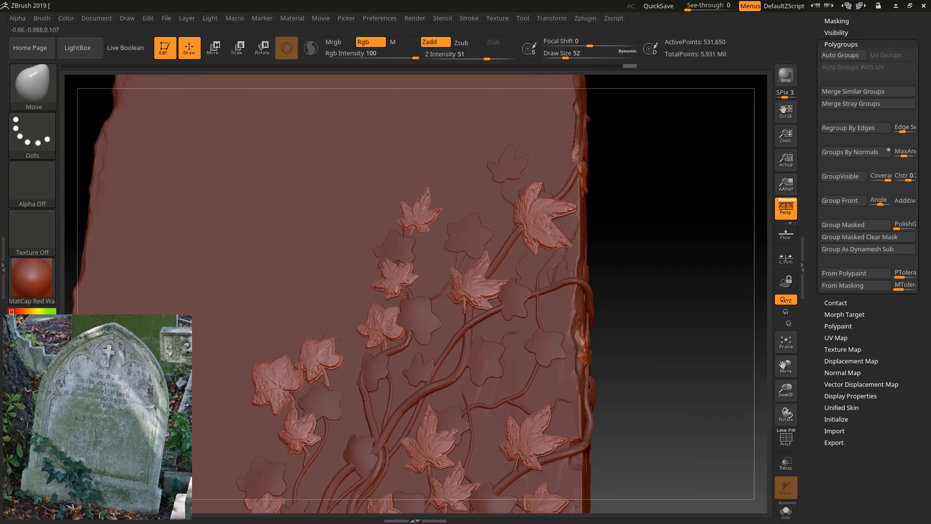
{"action": "left_click_drag", "start_coordinate": [421, 217], "coordinate": [424, 189]}
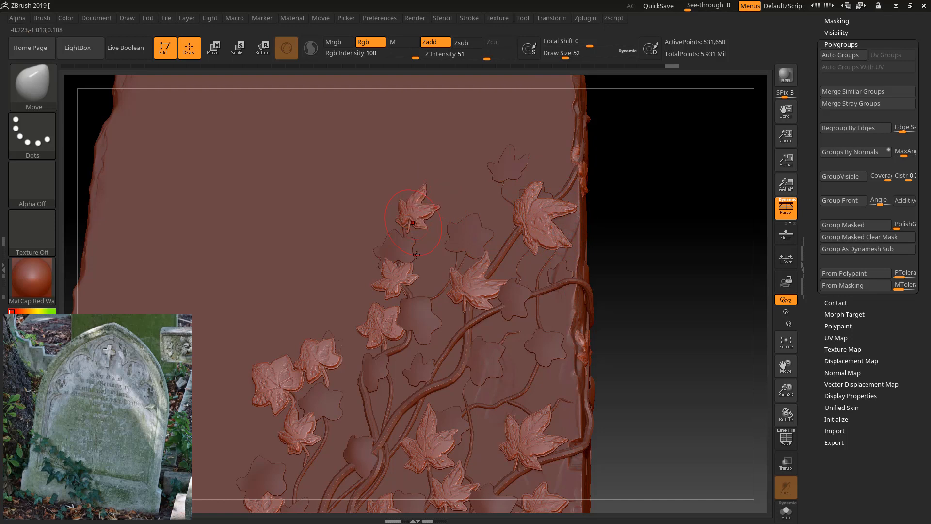
{"action": "left_click_drag", "start_coordinate": [395, 282], "coordinate": [398, 275]}
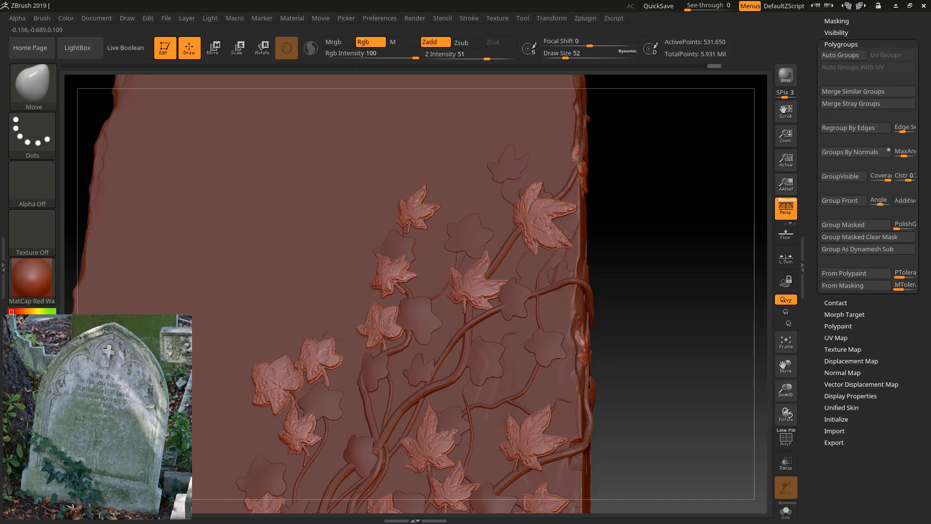
{"action": "left_click_drag", "start_coordinate": [308, 347], "coordinate": [271, 356]}
Step: Reshape the lowest extracted leaves near the bottom edge of the gravestone's back with the Move brush
{"action": "left_click_drag", "start_coordinate": [630, 342], "coordinate": [679, 350]}
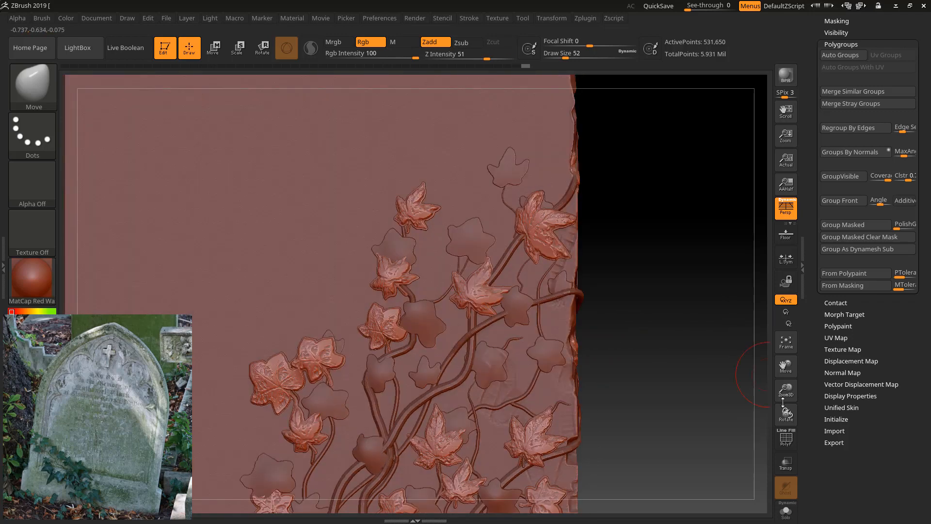
{"action": "left_click_drag", "start_coordinate": [783, 394], "coordinate": [783, 340]}
{"action": "left_click_drag", "start_coordinate": [785, 368], "coordinate": [792, 187]}
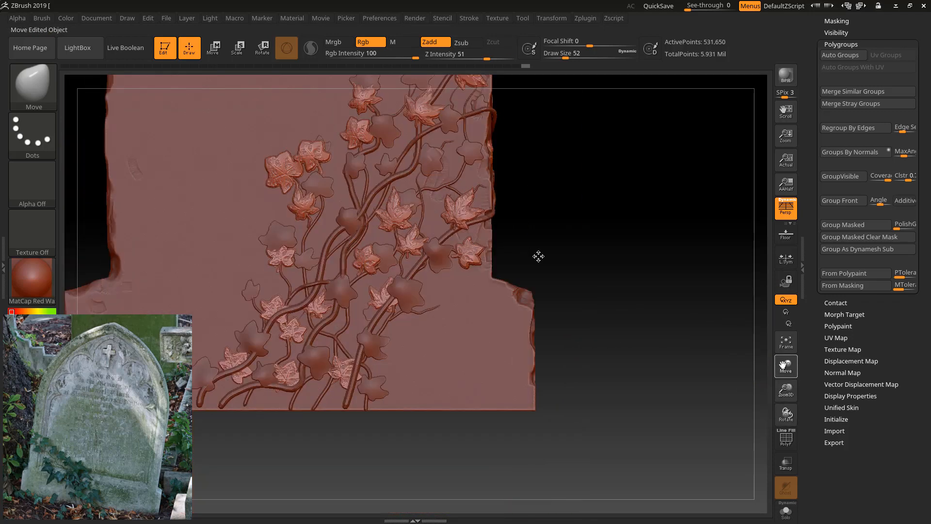
{"action": "left_click_drag", "start_coordinate": [624, 259], "coordinate": [391, 308]}
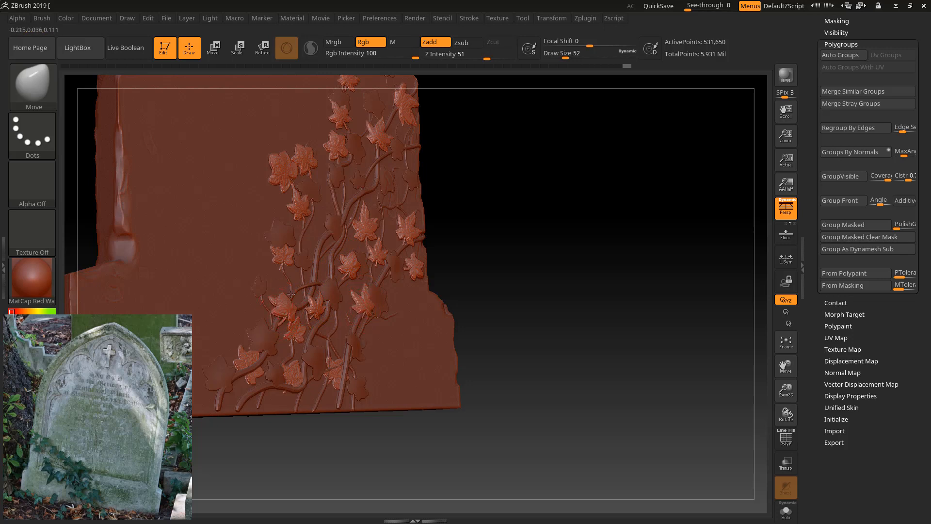
{"action": "left_click_drag", "start_coordinate": [255, 364], "coordinate": [256, 357]}
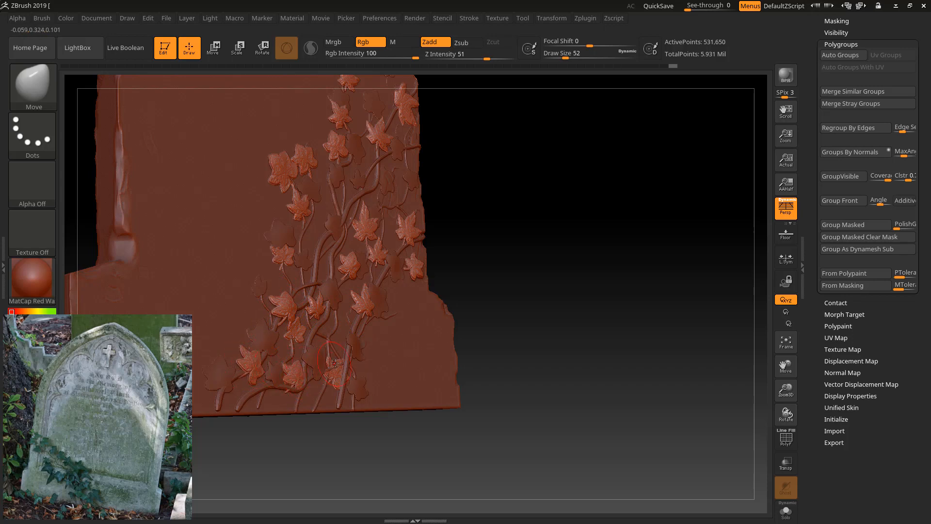
{"action": "left_click_drag", "start_coordinate": [335, 363], "coordinate": [342, 372]}
Step: On the gravestone's front, reshape the large leaf beside the dates and the leaves lower down the ivy with the Move brush
{"action": "left_click_drag", "start_coordinate": [547, 288], "coordinate": [479, 181]}
{"action": "left_click_drag", "start_coordinate": [654, 264], "coordinate": [349, 158]}
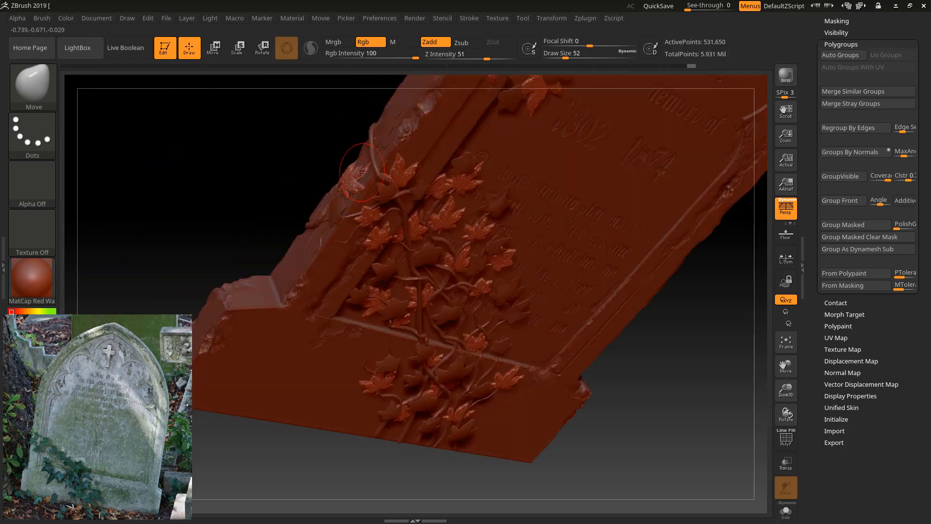
{"action": "mouse_move", "coordinate": [273, 169]}
{"action": "left_mouse_down"}
{"action": "mouse_move", "coordinate": [280, 90]}
{"action": "mouse_move", "coordinate": [268, 170]}
{"action": "mouse_move", "coordinate": [414, 252]}
{"action": "mouse_move", "coordinate": [451, 210]}
{"action": "mouse_move", "coordinate": [353, 203]}
{"action": "left_mouse_up"}
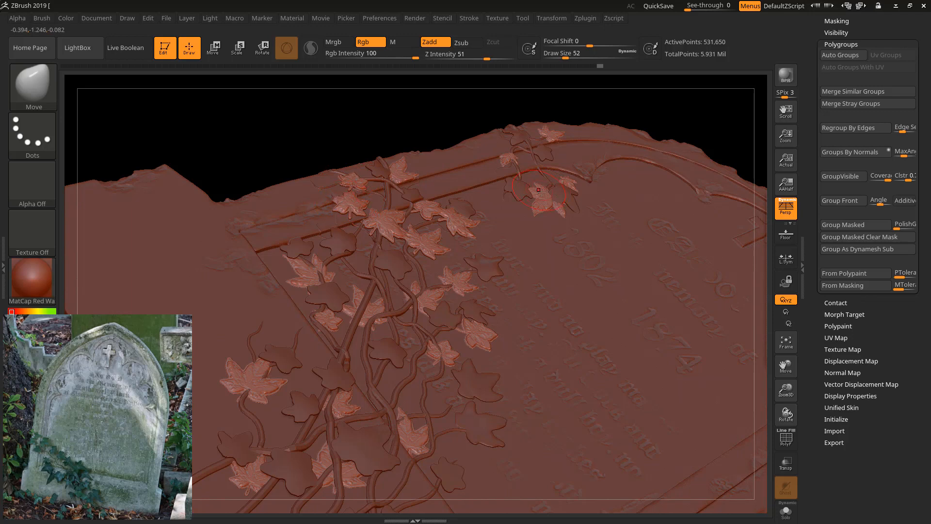
{"action": "left_click_drag", "start_coordinate": [541, 191], "coordinate": [549, 189]}
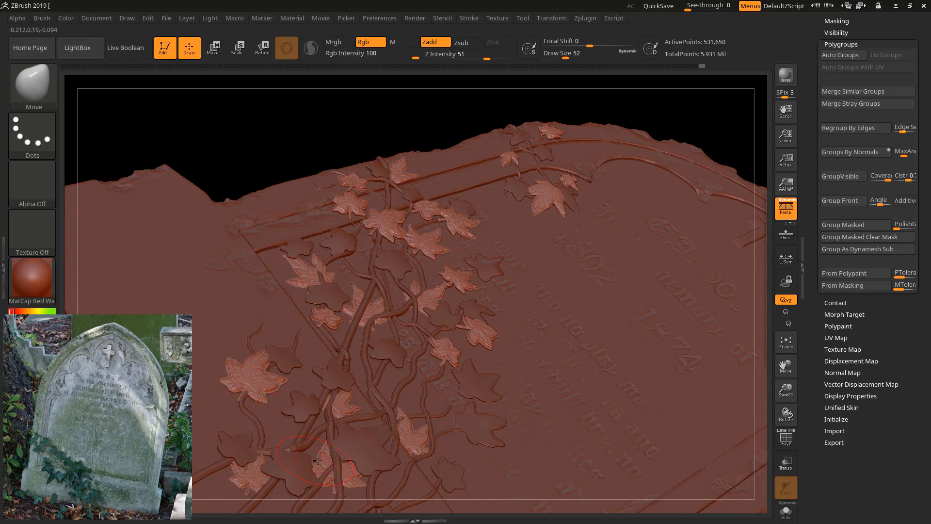
{"action": "left_click_drag", "start_coordinate": [345, 447], "coordinate": [365, 412]}
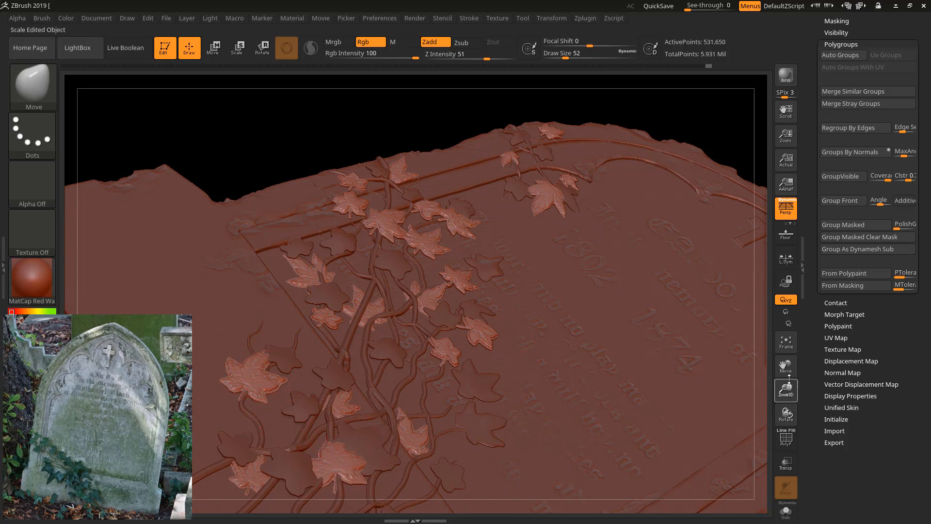
Step: Set the Move brush's draw size to 113 and reshape the larger leaves in the middle and at the base of the front's ivy
{"action": "mouse_move", "coordinate": [789, 381]}
{"action": "left_mouse_down"}
{"action": "mouse_move", "coordinate": [676, 422]}
{"action": "mouse_move", "coordinate": [679, 429]}
{"action": "left_mouse_up"}
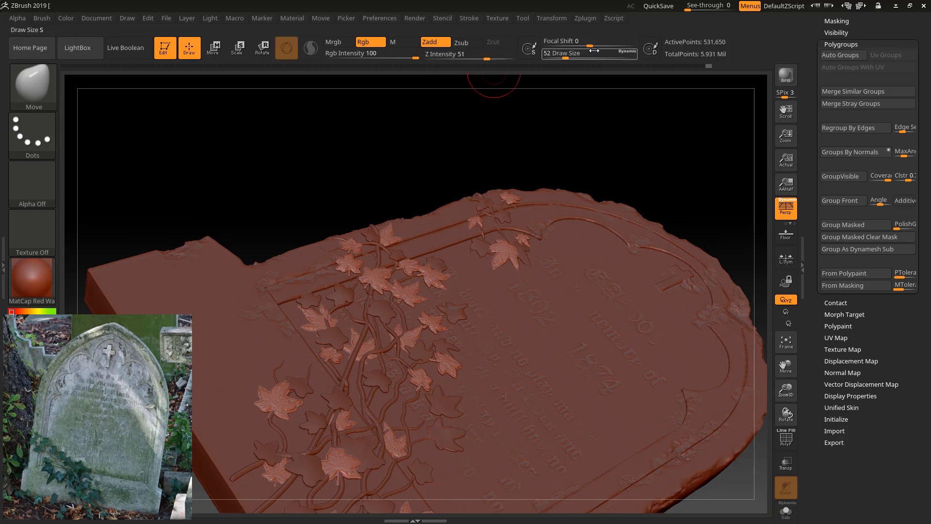
{"action": "left_click_drag", "start_coordinate": [594, 50], "coordinate": [612, 50]}
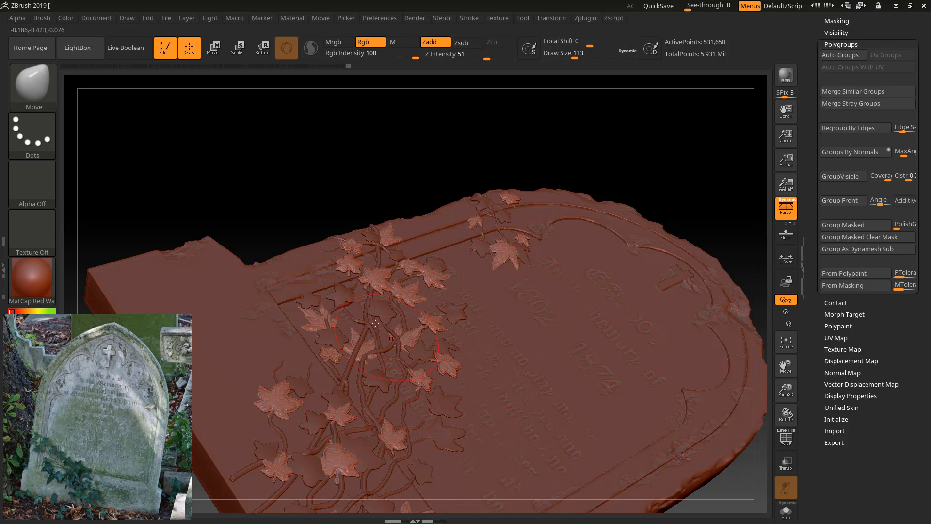
{"action": "mouse_move", "coordinate": [357, 343]}
{"action": "left_mouse_down"}
{"action": "mouse_move", "coordinate": [360, 333]}
{"action": "mouse_move", "coordinate": [359, 350]}
{"action": "left_mouse_up"}
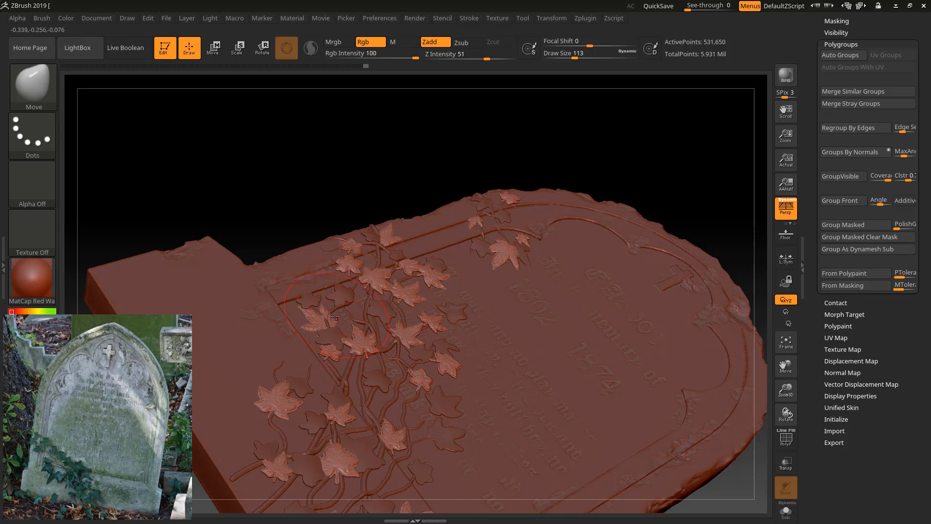
{"action": "left_click_drag", "start_coordinate": [328, 316], "coordinate": [332, 314]}
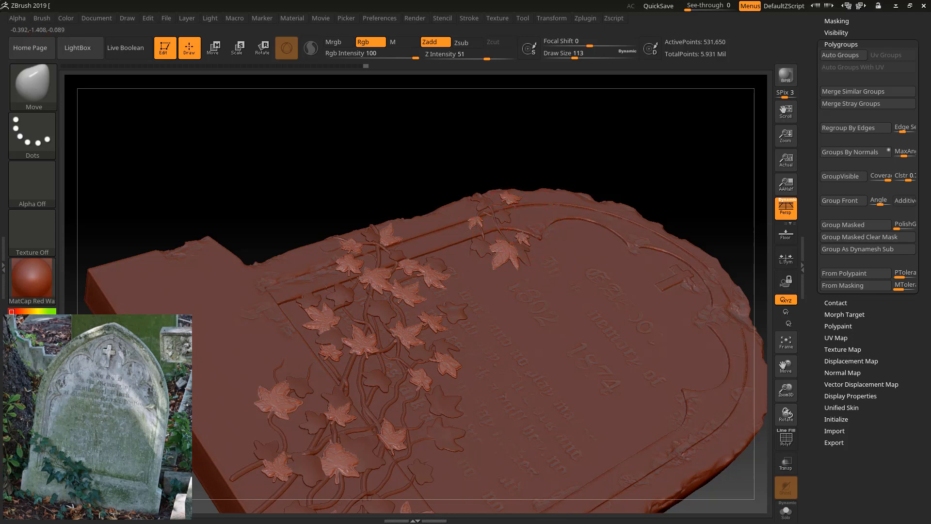
{"action": "left_click_drag", "start_coordinate": [374, 193], "coordinate": [368, 100], "text": "alt"}
{"action": "left_click_drag", "start_coordinate": [221, 449], "coordinate": [220, 435], "text": "alt"}
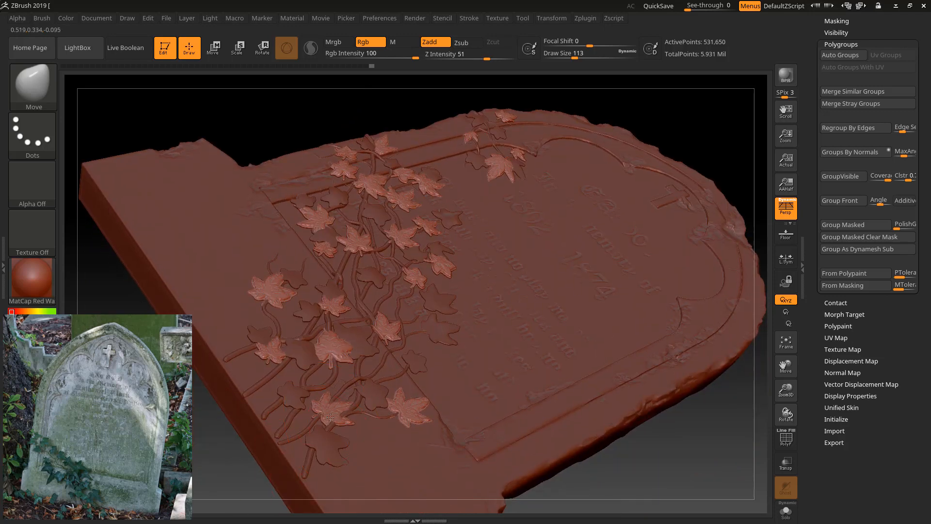
{"action": "left_click_drag", "start_coordinate": [334, 403], "coordinate": [341, 399]}
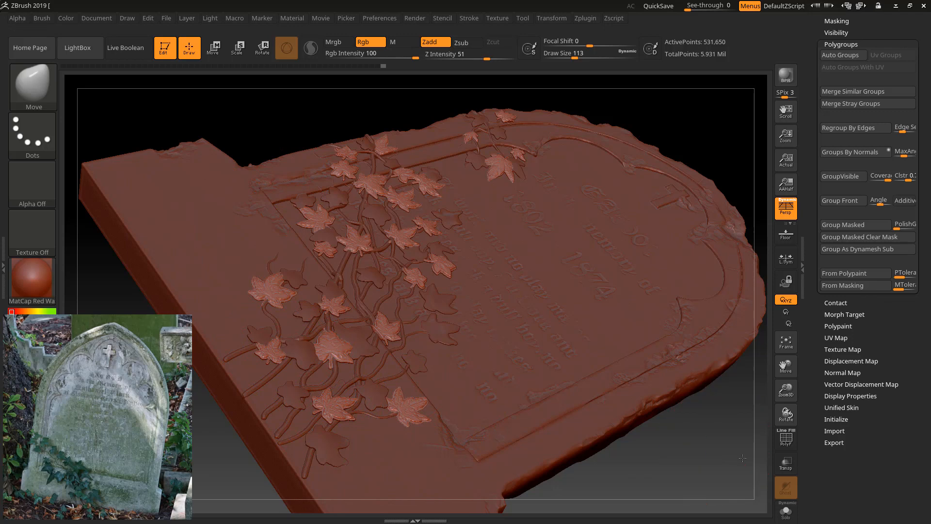
Step: Delete the Extract6 subtool holding the plain, smooth leaves
{"action": "left_click_drag", "start_coordinate": [742, 458], "coordinate": [664, 295]}
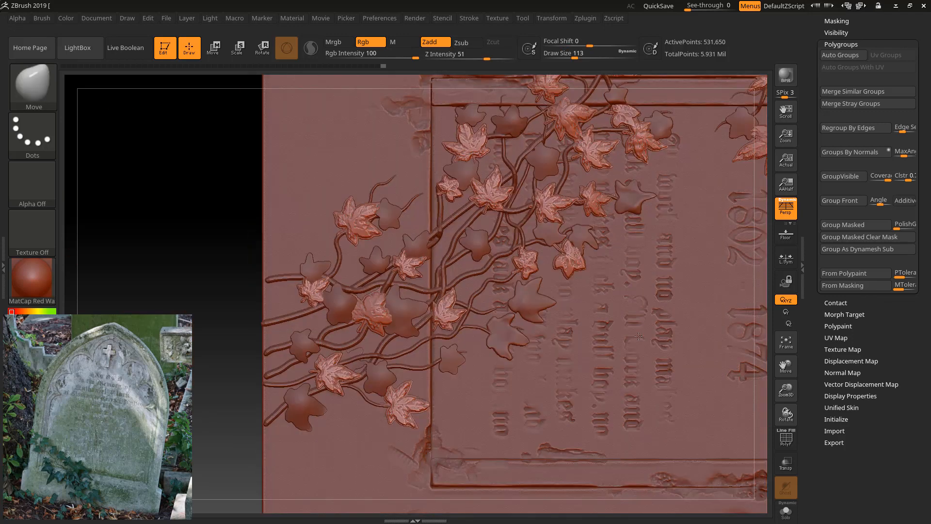
{"action": "left_click", "coordinate": [787, 344]}
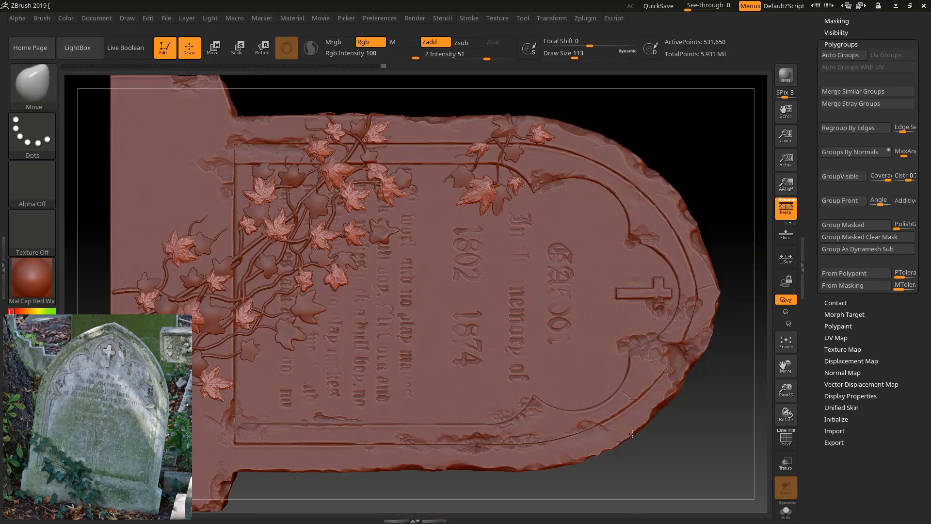
{"action": "left_click_drag", "start_coordinate": [640, 472], "coordinate": [586, 430]}
{"action": "left_click_drag", "start_coordinate": [603, 467], "coordinate": [588, 503]}
{"action": "left_click_drag", "start_coordinate": [455, 367], "coordinate": [719, 395], "text": "alt"}
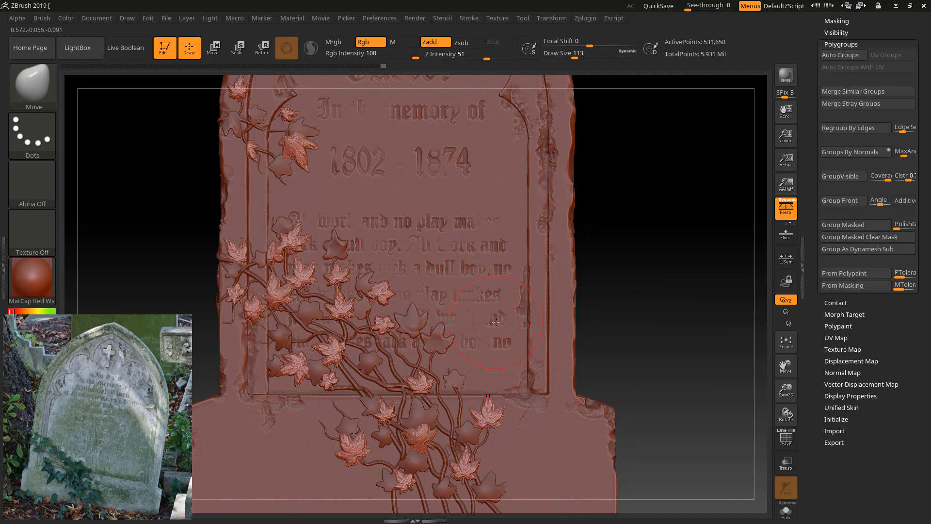
{"action": "left_click_drag", "start_coordinate": [923, 37], "coordinate": [894, 118]}
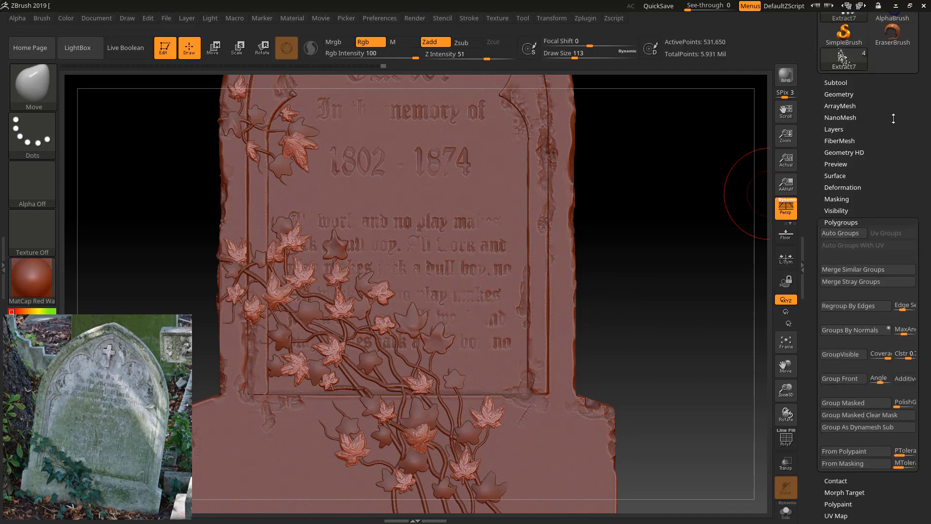
{"action": "left_click", "coordinate": [826, 85]}
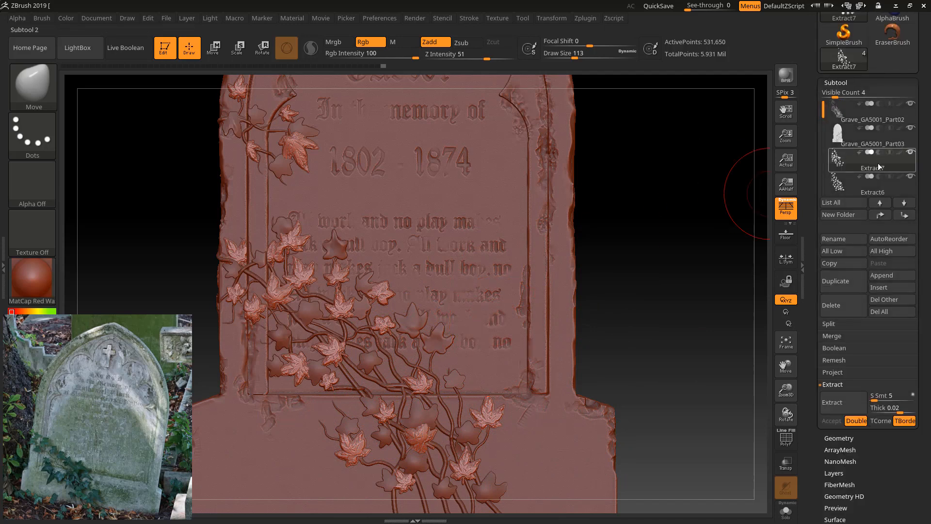
{"action": "mouse_move", "coordinate": [879, 168]}
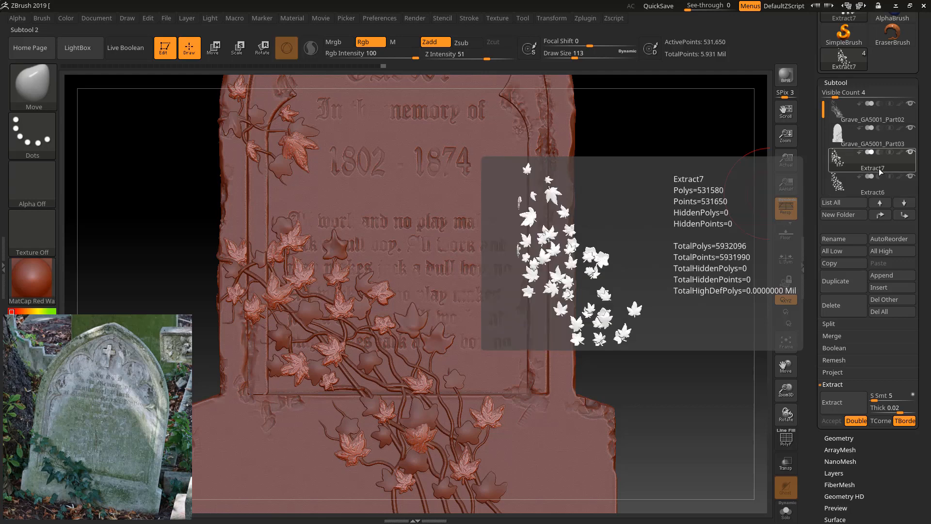
{"action": "left_click", "coordinate": [877, 193]}
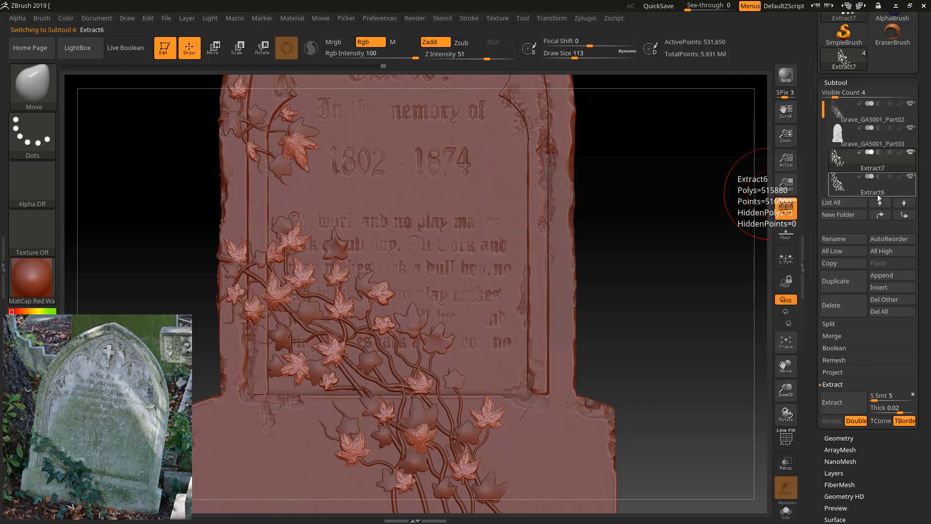
{"action": "left_click", "coordinate": [832, 305]}
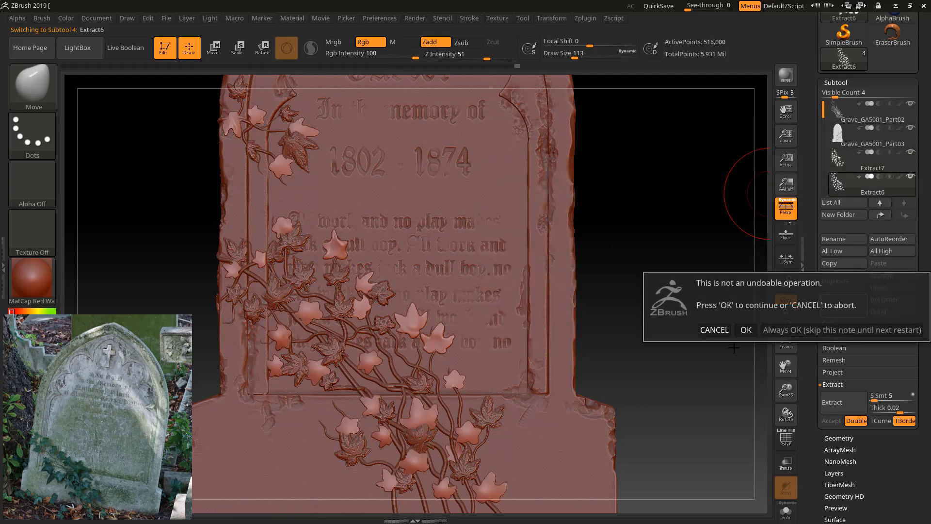
{"action": "left_click", "coordinate": [745, 330]}
Step: Confirm the deletion of the Extract6 leaf subtool and check the remaining veined leaves on the gravestone's front
{"action": "mouse_move", "coordinate": [644, 336]}
{"action": "left_mouse_down"}
{"action": "mouse_move", "coordinate": [648, 318]}
{"action": "mouse_move", "coordinate": [652, 335]}
{"action": "left_mouse_up"}
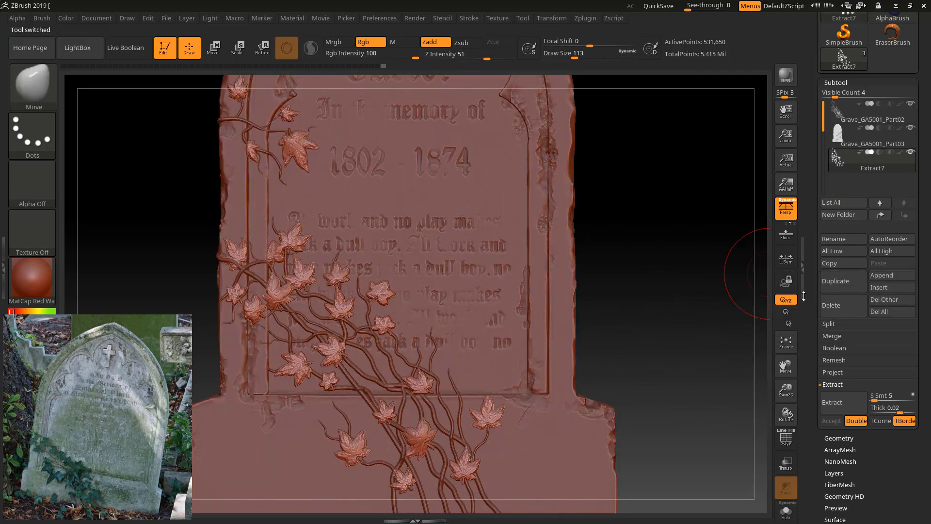
{"action": "left_click_drag", "start_coordinate": [690, 367], "coordinate": [506, 404]}
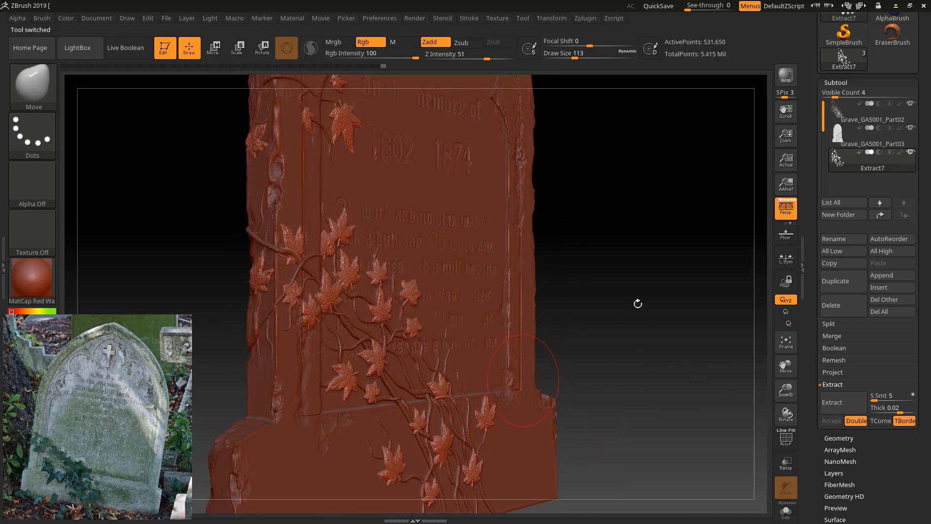
{"action": "left_click_drag", "start_coordinate": [637, 304], "coordinate": [631, 305], "text": "shift"}
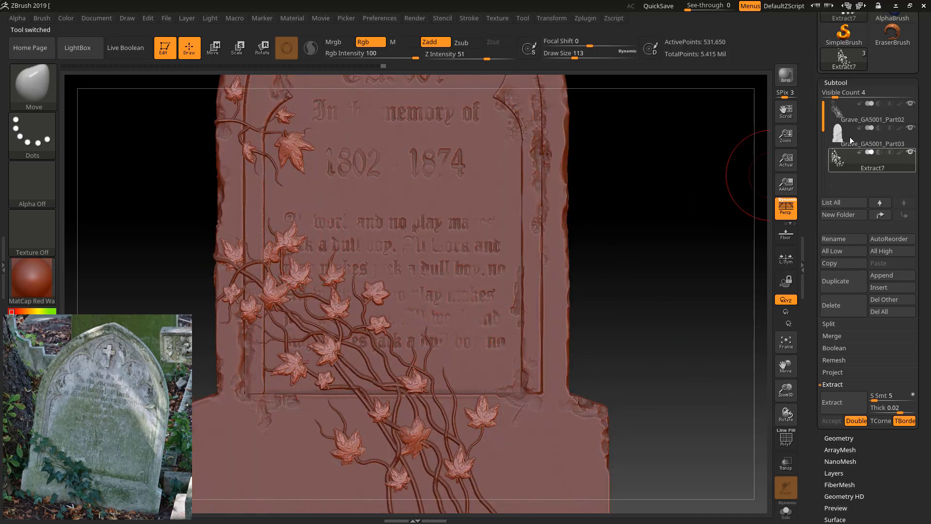
Step: On the Grave_GA5001_Part03 subtool, mask ivy leaf shapes among the front's middle stems and beside the right-hand stems down to the base
{"action": "left_click", "coordinate": [851, 138]}
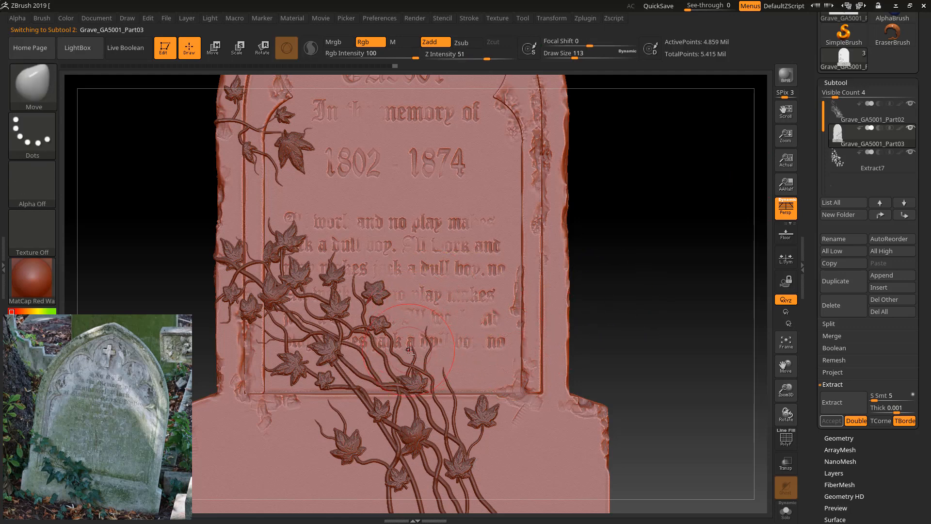
{"action": "key", "text": "ctrl"}
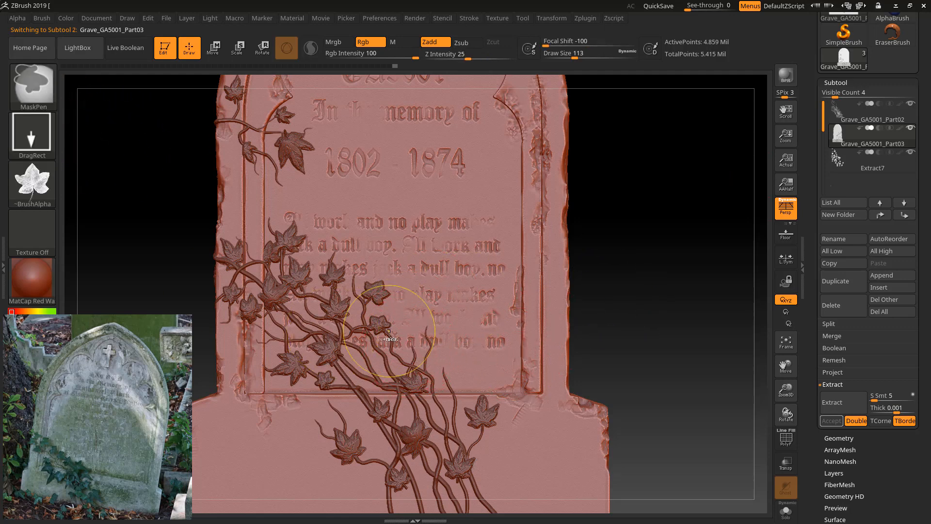
{"action": "left_click_drag", "start_coordinate": [404, 351], "coordinate": [422, 348], "text": "ctrl"}
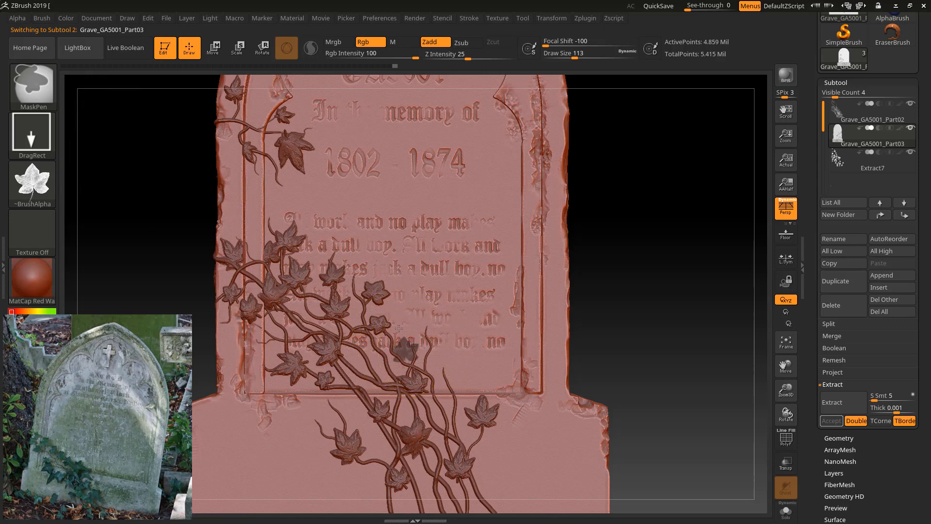
{"action": "mouse_move", "coordinate": [460, 393]}
{"action": "left_mouse_down", "text": "ctrl"}
{"action": "mouse_move", "coordinate": [472, 378]}
{"action": "mouse_move", "coordinate": [460, 354]}
{"action": "left_mouse_up", "text": "ctrl"}
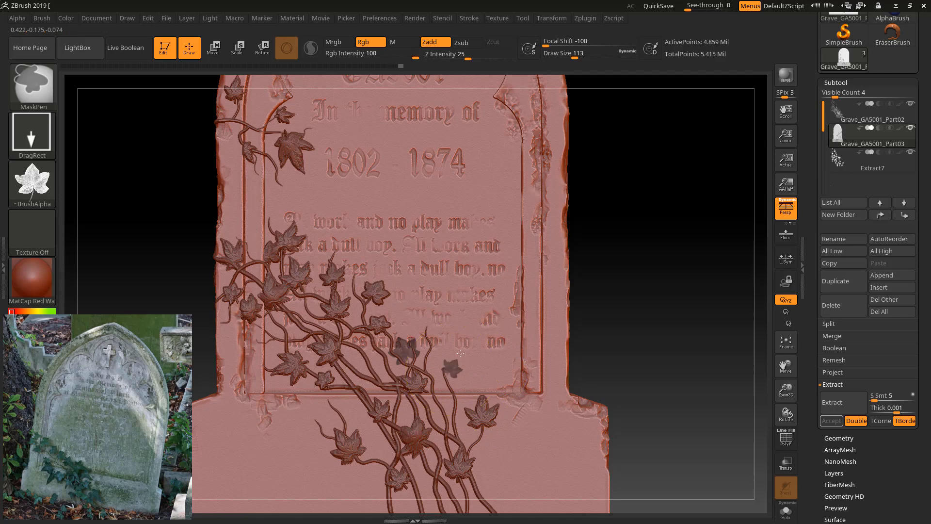
{"action": "left_click_drag", "start_coordinate": [483, 486], "coordinate": [485, 463], "text": "ctrl"}
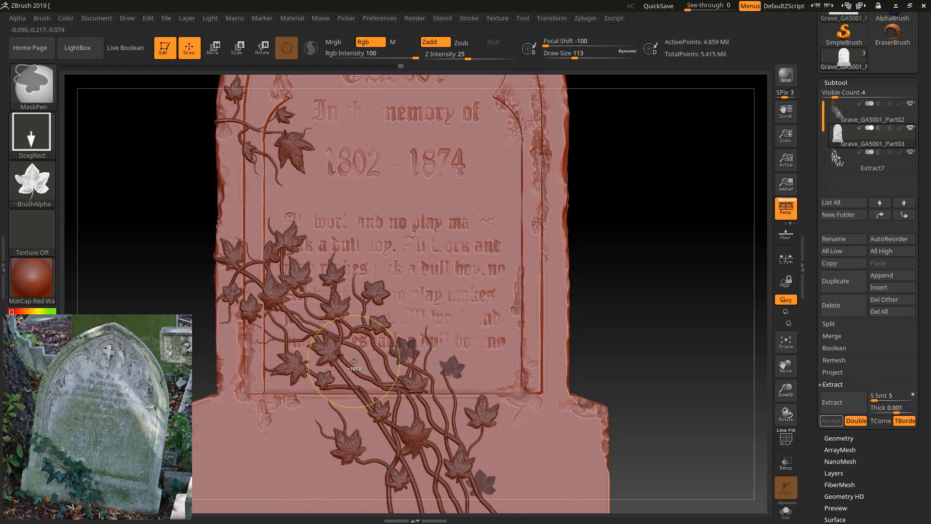
{"action": "left_click_drag", "start_coordinate": [355, 360], "coordinate": [351, 347], "text": "ctrl"}
{"action": "left_click_drag", "start_coordinate": [301, 309], "coordinate": [309, 298], "text": "ctrl"}
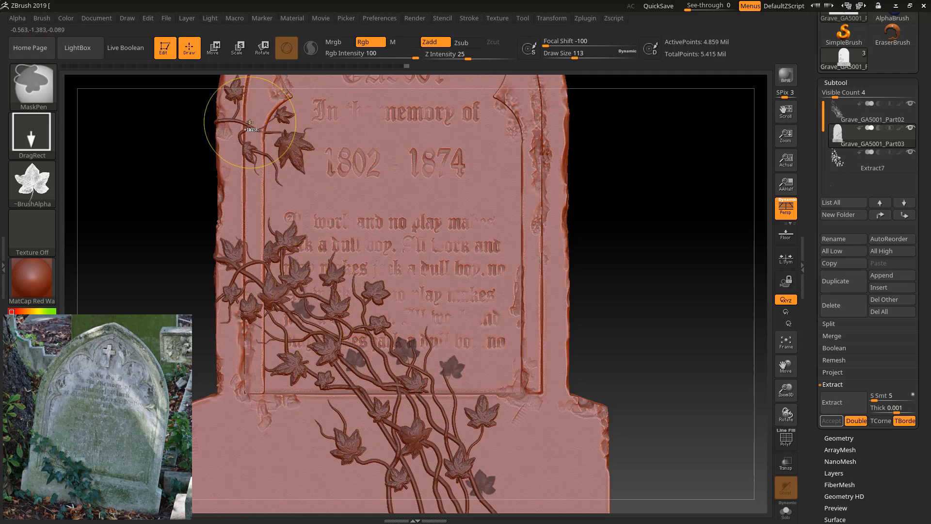
Step: Mask more ivy leaves on the front: on the upper-left stem, at the base, and at stem tips below and over the inscription
{"action": "left_click_drag", "start_coordinate": [252, 117], "coordinate": [271, 108], "text": "ctrl"}
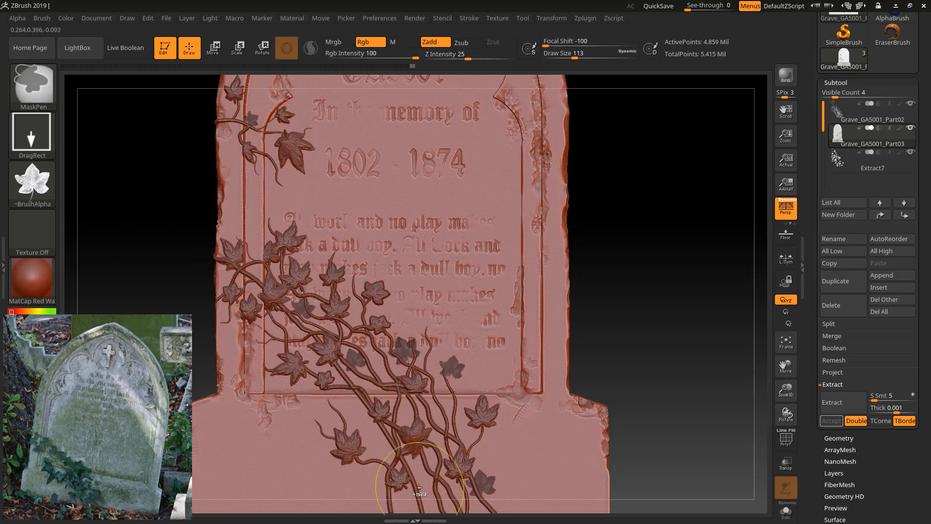
{"action": "left_click_drag", "start_coordinate": [425, 484], "coordinate": [422, 466], "text": "ctrl"}
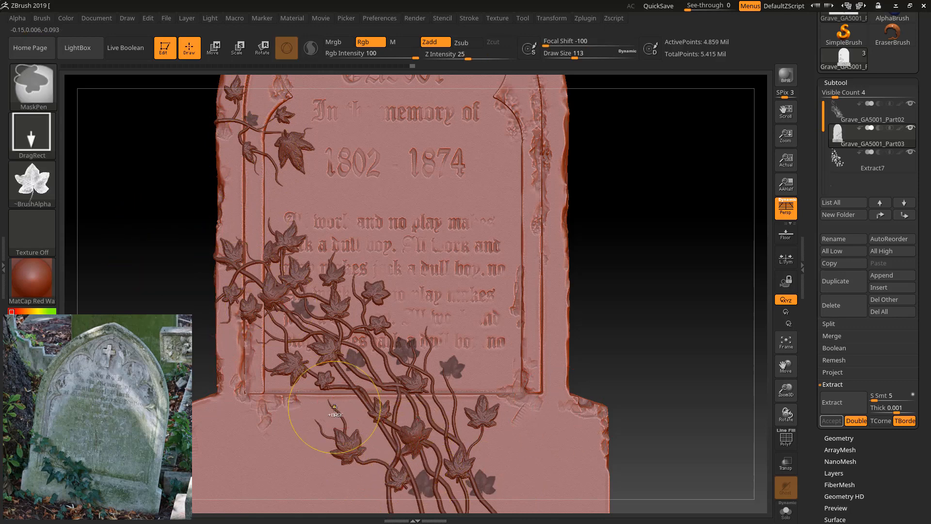
{"action": "left_click_drag", "start_coordinate": [337, 406], "coordinate": [336, 391], "text": "ctrl"}
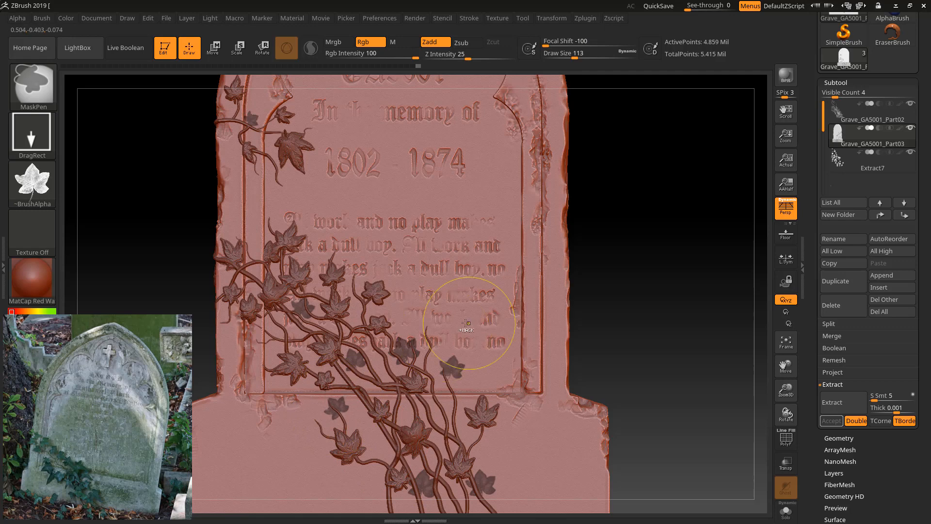
{"action": "left_click_drag", "start_coordinate": [430, 334], "coordinate": [434, 322], "text": "ctrl"}
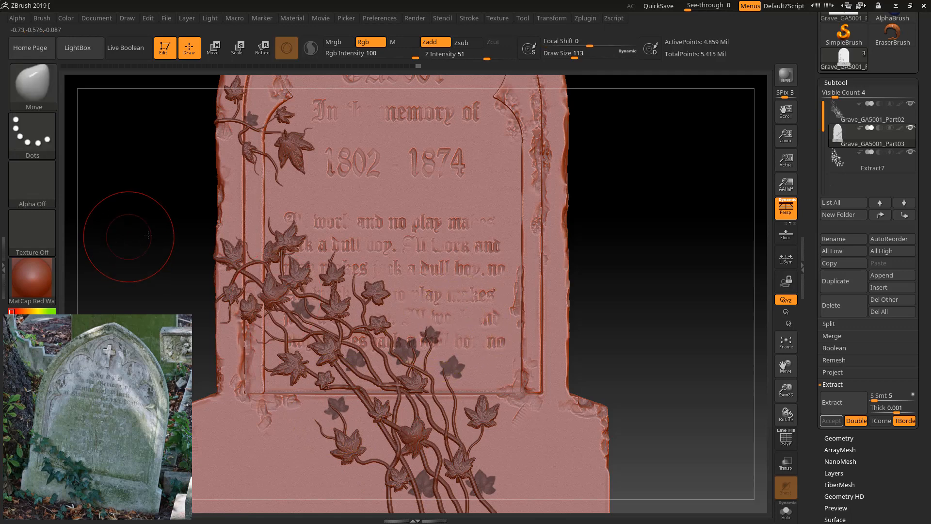
Step: On the gravestone's back, mask ivy leaf shapes beside the central stems and on both sides of the lower vines
{"action": "left_click_drag", "start_coordinate": [128, 235], "coordinate": [233, 235]}
{"action": "left_click_drag", "start_coordinate": [501, 291], "coordinate": [514, 316], "text": "ctrl"}
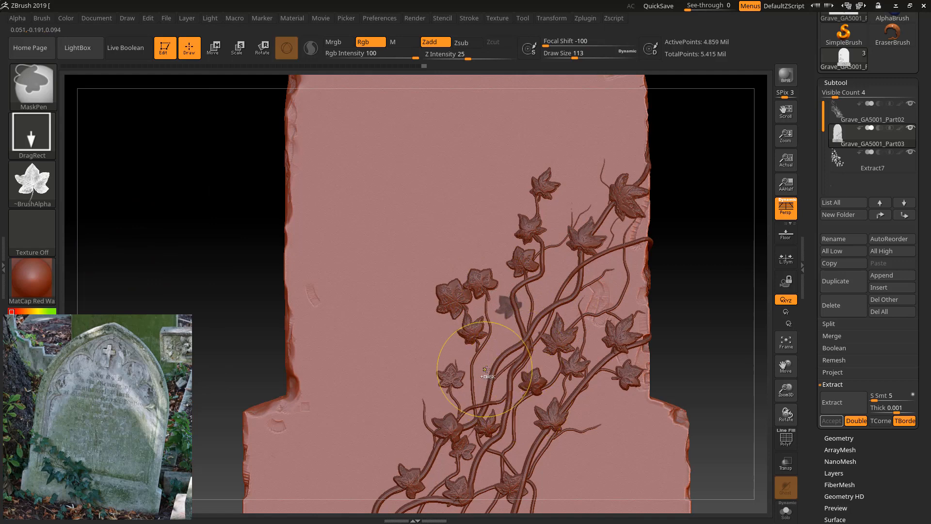
{"action": "left_click_drag", "start_coordinate": [483, 369], "coordinate": [492, 374], "text": "ctrl"}
{"action": "left_click_drag", "start_coordinate": [422, 452], "coordinate": [436, 435], "text": "ctrl"}
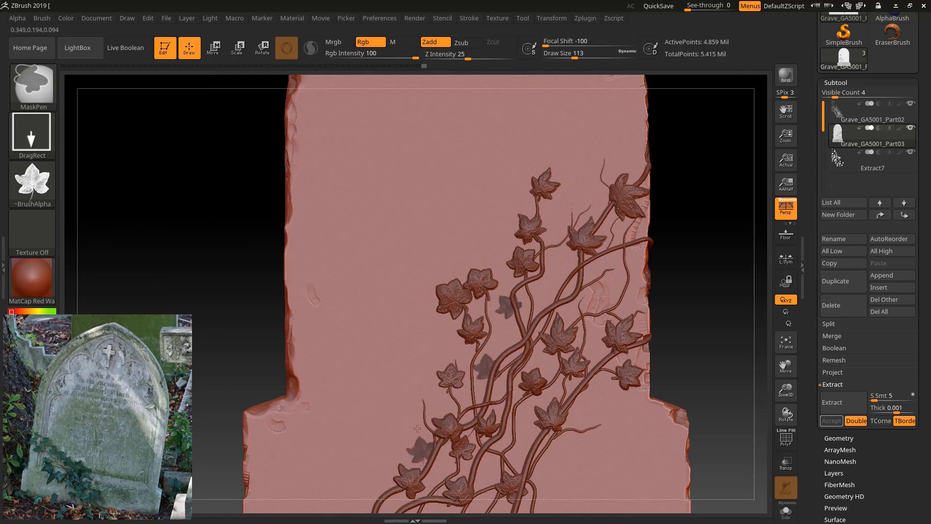
{"action": "left_click_drag", "start_coordinate": [543, 454], "coordinate": [559, 435], "text": "ctrl"}
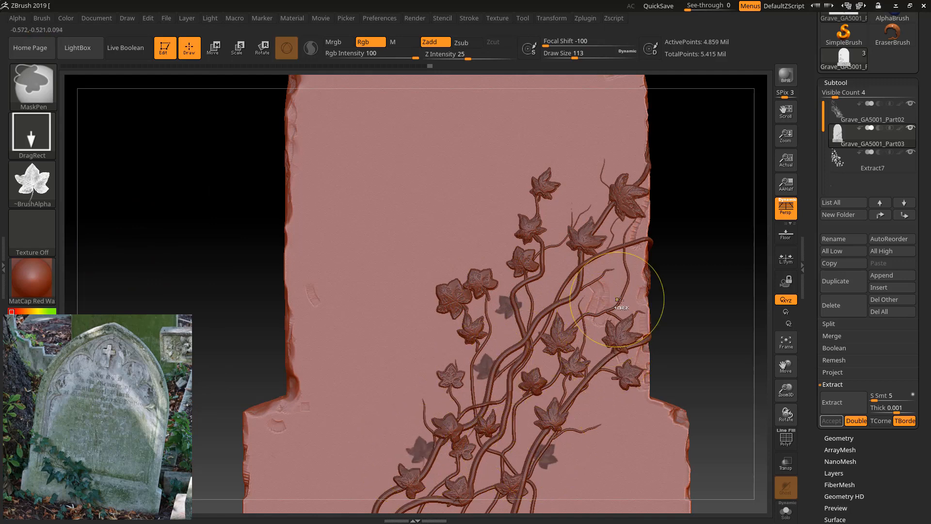
Step: Mask small ivy leaves along the upper stems near the back's right edge and at the lower branch tips
{"action": "left_click_drag", "start_coordinate": [616, 296], "coordinate": [625, 304], "text": "ctrl"}
{"action": "left_click_drag", "start_coordinate": [623, 247], "coordinate": [627, 250], "text": "ctrl"}
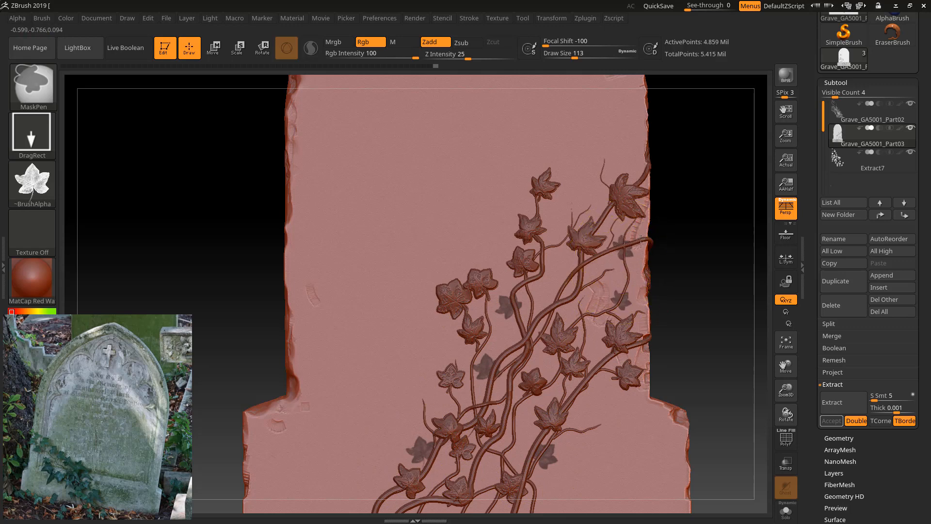
{"action": "left_click_drag", "start_coordinate": [571, 290], "coordinate": [592, 282], "text": "ctrl"}
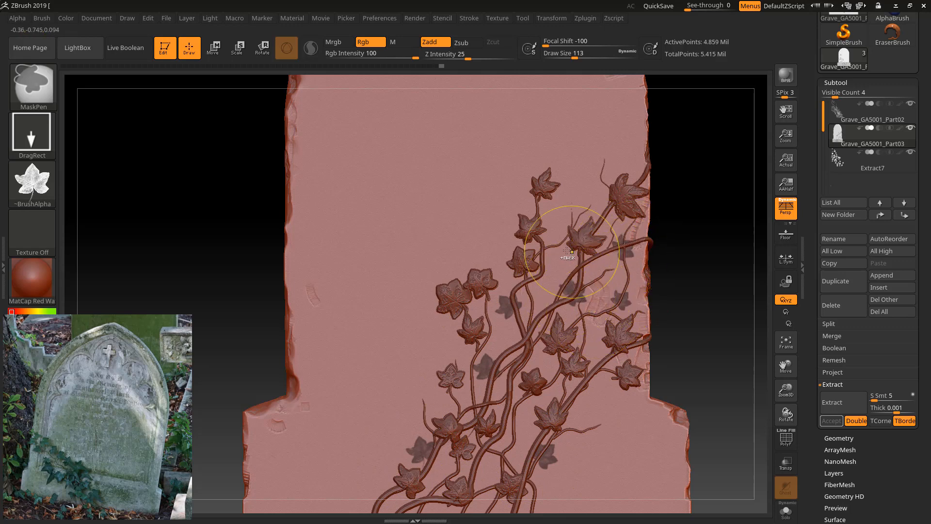
{"action": "left_click_drag", "start_coordinate": [553, 237], "coordinate": [556, 221], "text": "ctrl"}
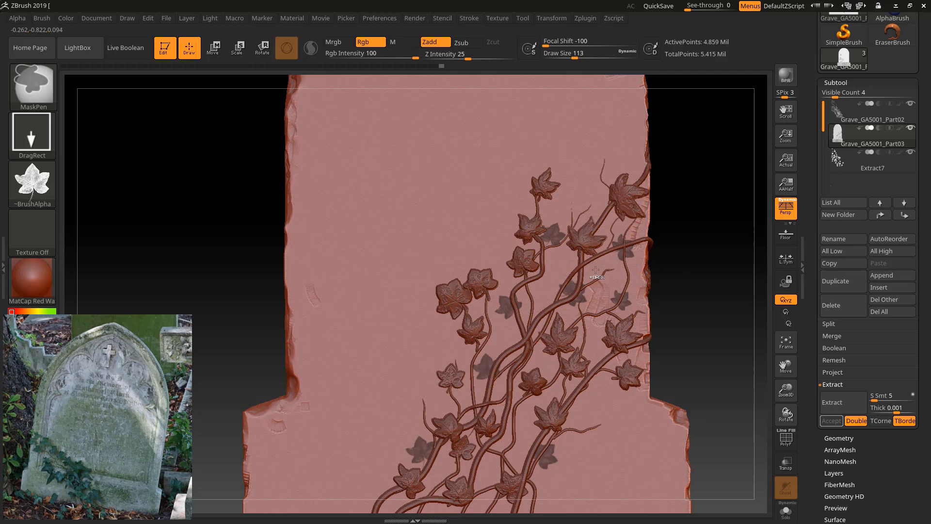
{"action": "left_click_drag", "start_coordinate": [593, 425], "coordinate": [608, 409], "text": "ctrl"}
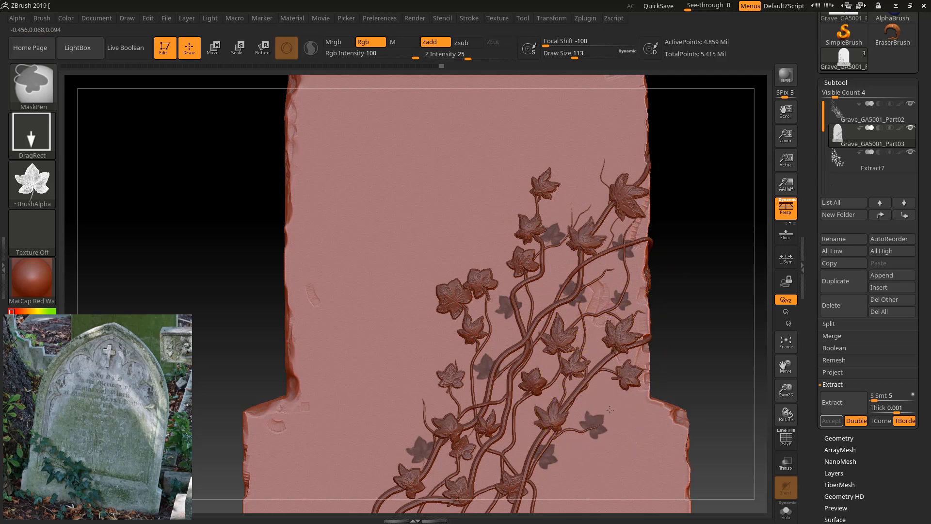
{"action": "left_click_drag", "start_coordinate": [513, 447], "coordinate": [528, 428], "text": "ctrl"}
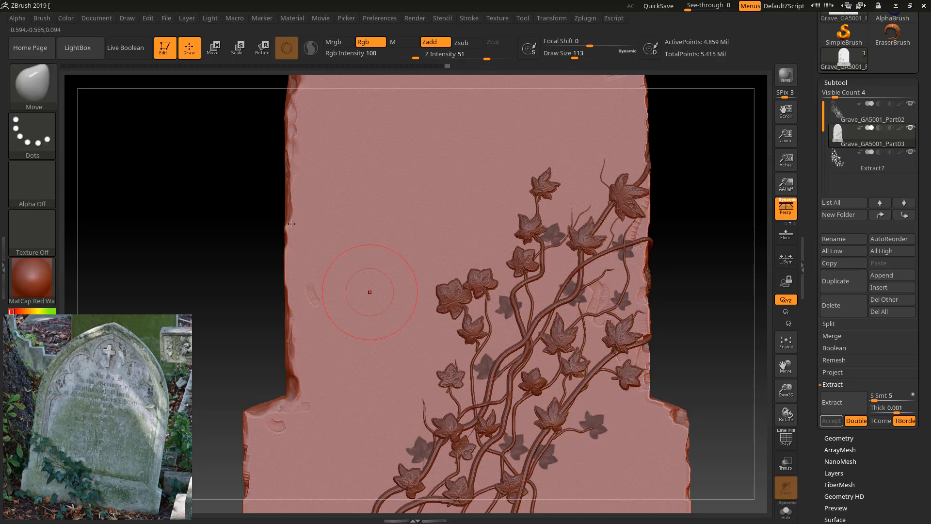
Step: Switch the masking alpha to Ivy2 and mask leaves beside the back's central stems and next to the large uppermost leaf
{"action": "left_click", "coordinate": [32, 185]}
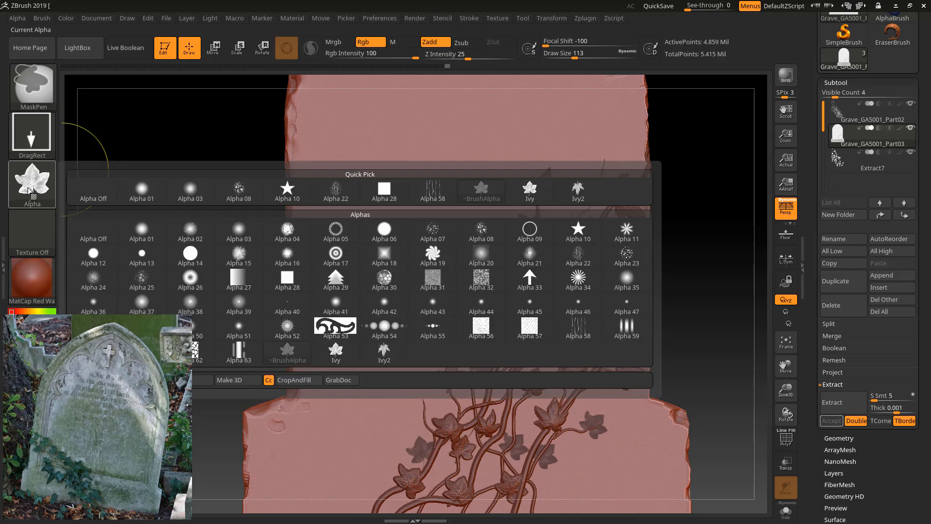
{"action": "left_click", "coordinate": [383, 351]}
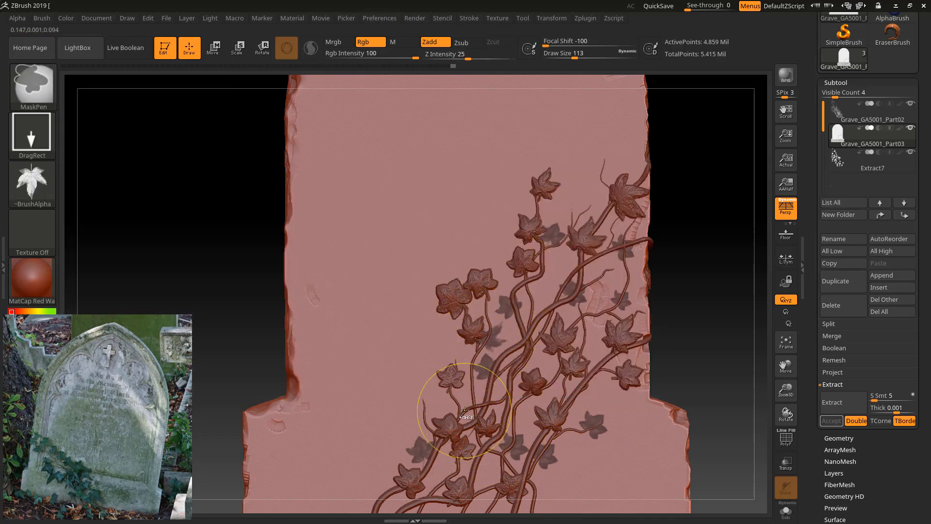
{"action": "left_click_drag", "start_coordinate": [466, 407], "coordinate": [477, 384], "text": "ctrl"}
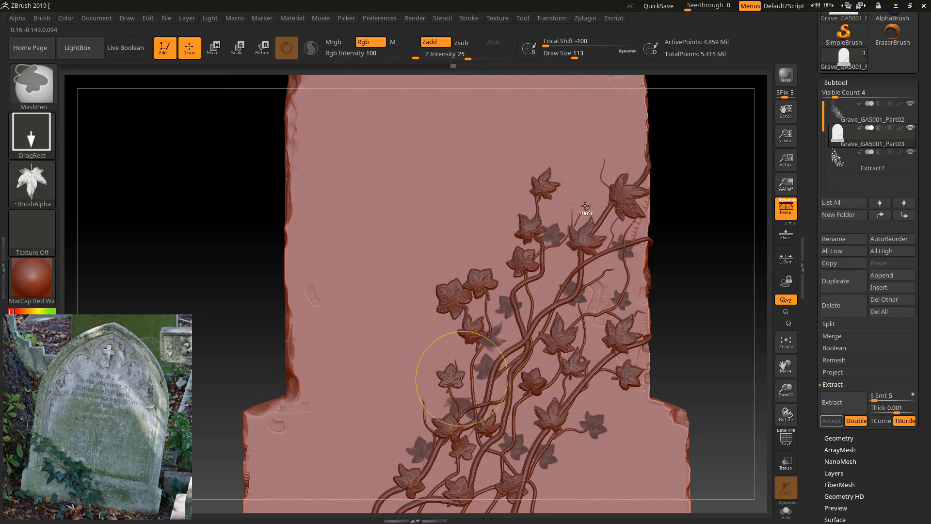
{"action": "left_click_drag", "start_coordinate": [593, 194], "coordinate": [578, 168], "text": "ctrl"}
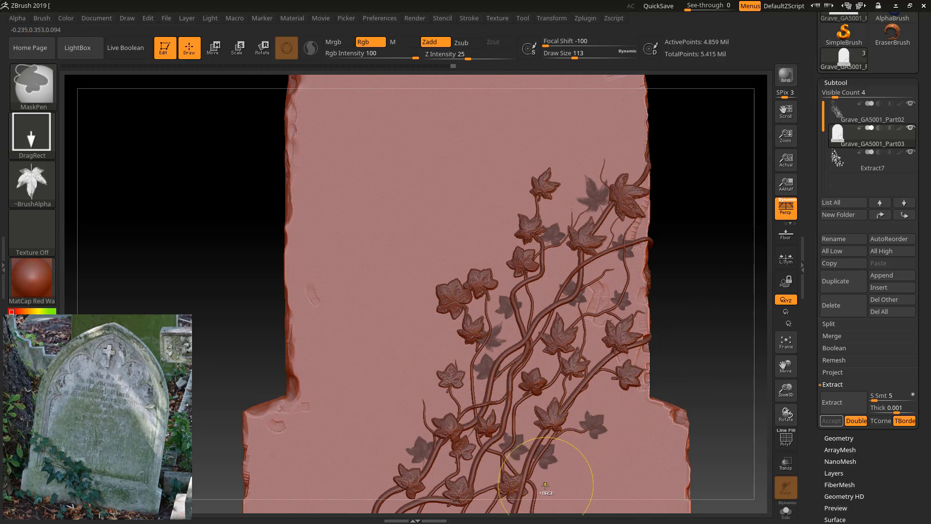
Step: Mask further Ivy2 leaves around the back's base, between the central stems, and on the short branch near the right edge
{"action": "mouse_move", "coordinate": [546, 487]}
{"action": "left_mouse_down", "text": "ctrl"}
{"action": "mouse_move", "coordinate": [553, 474]}
{"action": "mouse_move", "coordinate": [528, 506]}
{"action": "left_mouse_up", "text": "ctrl"}
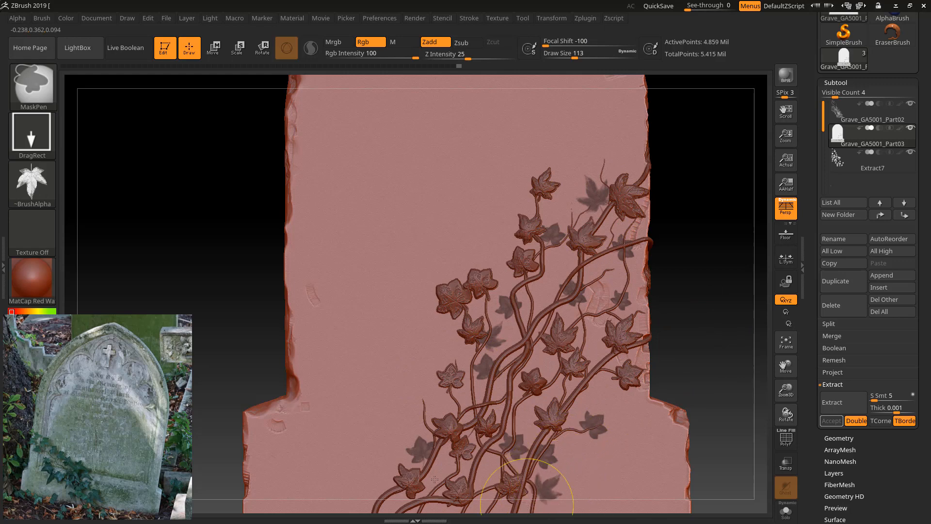
{"action": "left_click_drag", "start_coordinate": [370, 481], "coordinate": [390, 496], "text": "ctrl"}
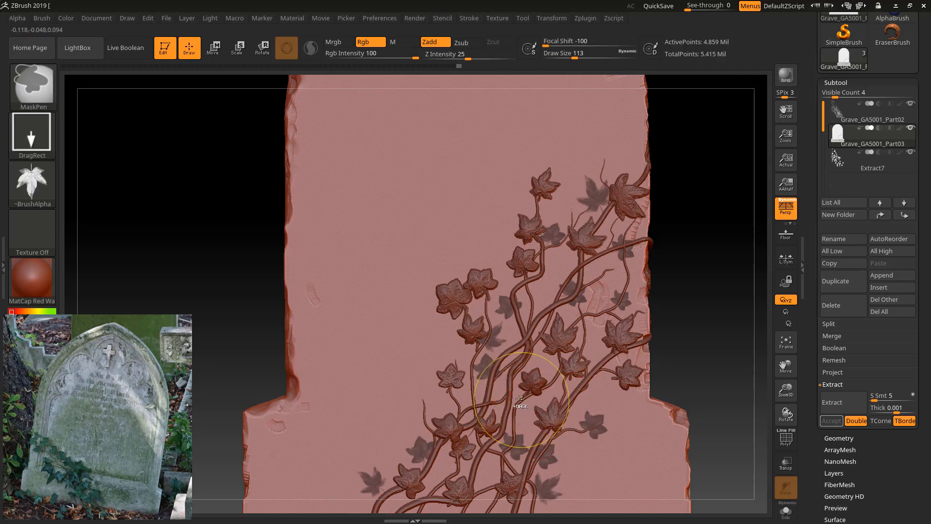
{"action": "left_click_drag", "start_coordinate": [518, 410], "coordinate": [533, 392], "text": "ctrl"}
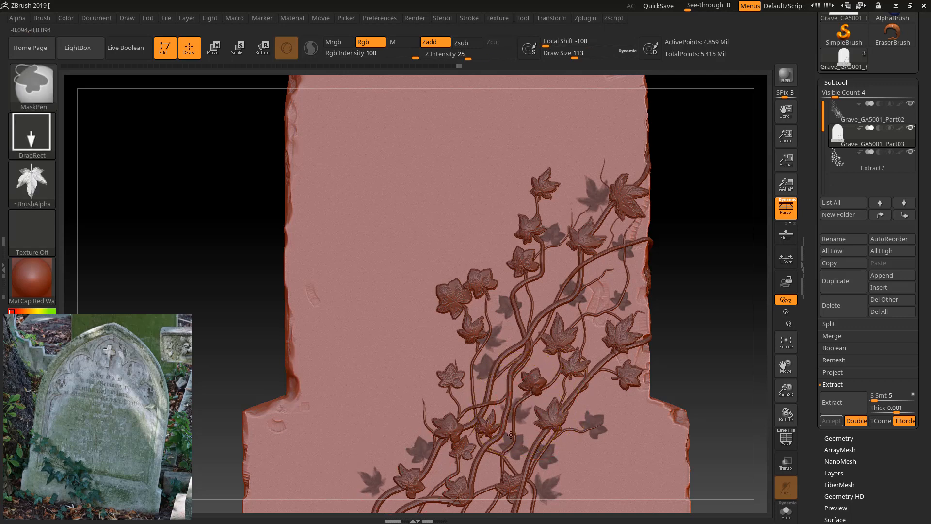
{"action": "left_click_drag", "start_coordinate": [482, 468], "coordinate": [466, 493], "text": "ctrl"}
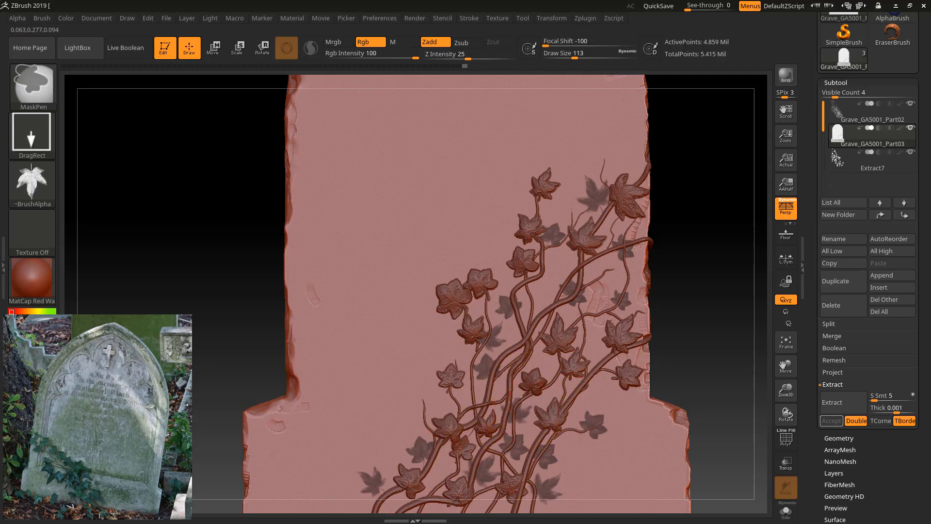
{"action": "left_click_drag", "start_coordinate": [604, 272], "coordinate": [586, 291], "text": "ctrl"}
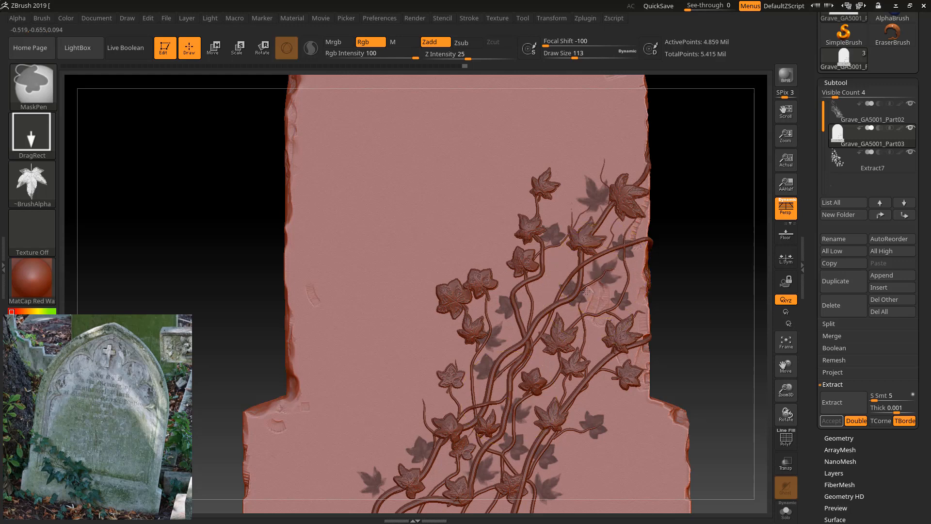
Step: Mask Ivy2 leaves along the vines on the stone's narrow side and below the large leaf beside the front's dates
{"action": "left_click_drag", "start_coordinate": [685, 260], "coordinate": [631, 242]}
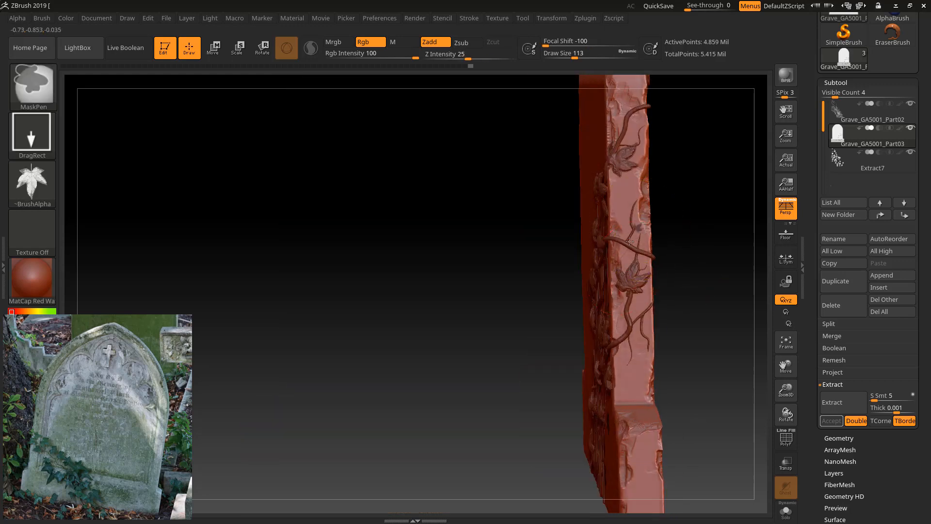
{"action": "left_click_drag", "start_coordinate": [628, 115], "coordinate": [640, 93], "text": "ctrl"}
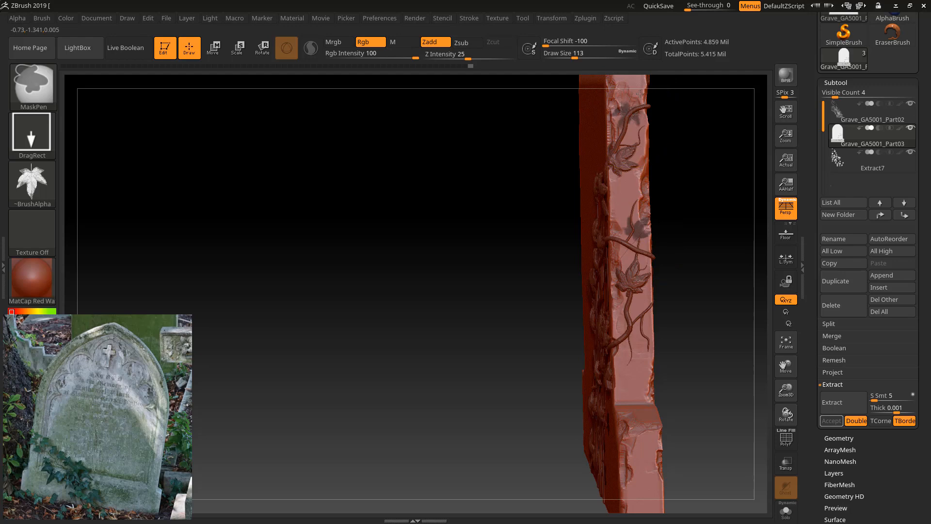
{"action": "left_click_drag", "start_coordinate": [691, 214], "coordinate": [621, 209]}
{"action": "mouse_move", "coordinate": [705, 168]}
{"action": "left_mouse_down", "text": "ctrl"}
{"action": "mouse_move", "coordinate": [715, 156]}
{"action": "mouse_move", "coordinate": [694, 146]}
{"action": "left_mouse_up", "text": "ctrl"}
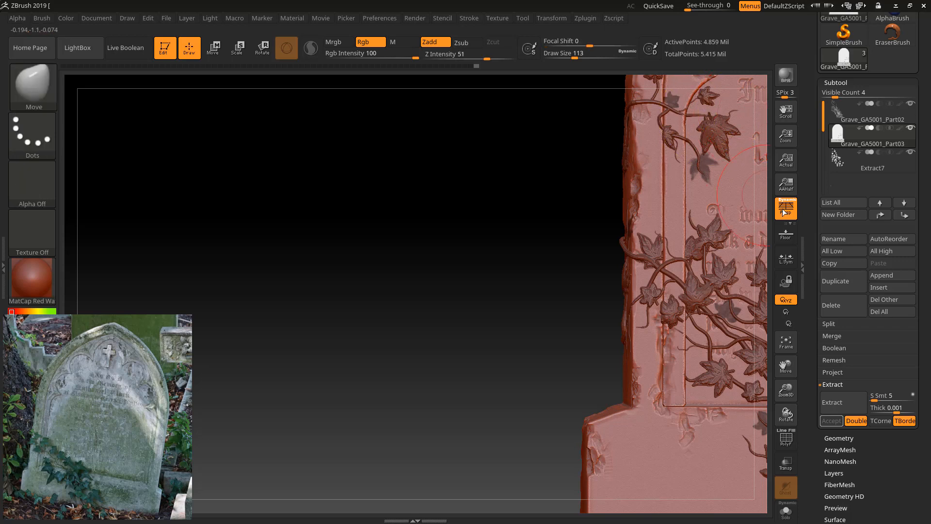
Step: Mask ivy leaves among the front's central vines below the inscription and beside the stems on the gravestone's base
{"action": "key", "text": "ctrl"}
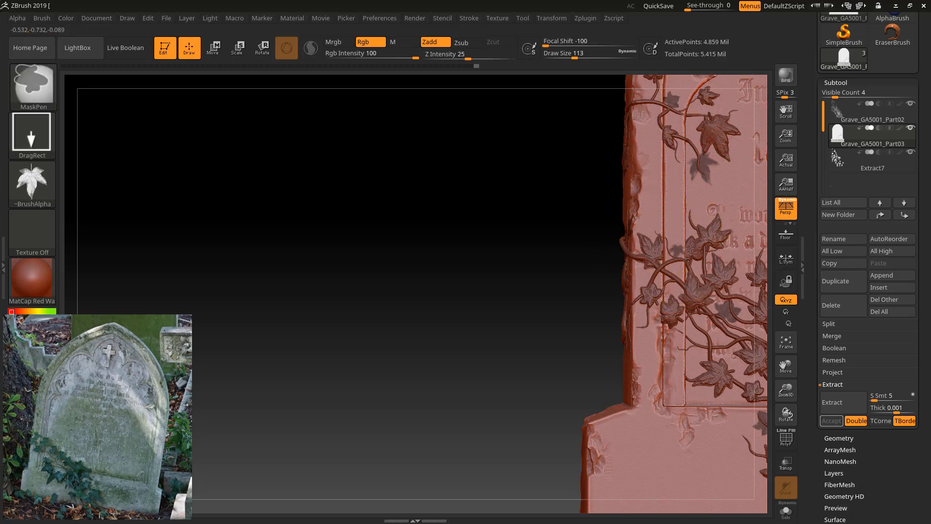
{"action": "left_click_drag", "start_coordinate": [684, 263], "coordinate": [684, 264], "text": "ctrl"}
{"action": "left_click_drag", "start_coordinate": [740, 340], "coordinate": [737, 344], "text": "ctrl"}
{"action": "left_click_drag", "start_coordinate": [348, 295], "coordinate": [146, 234], "text": "alt"}
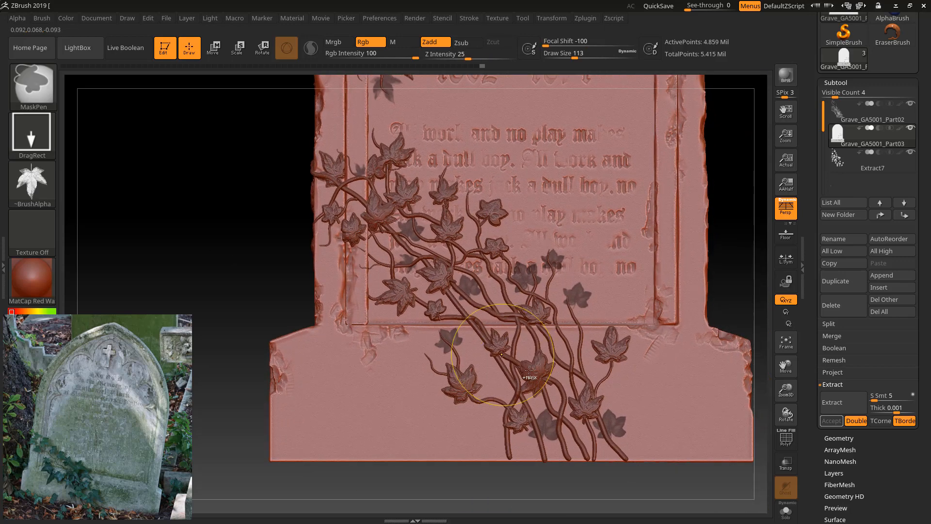
{"action": "left_click_drag", "start_coordinate": [573, 349], "coordinate": [599, 376], "text": "ctrl"}
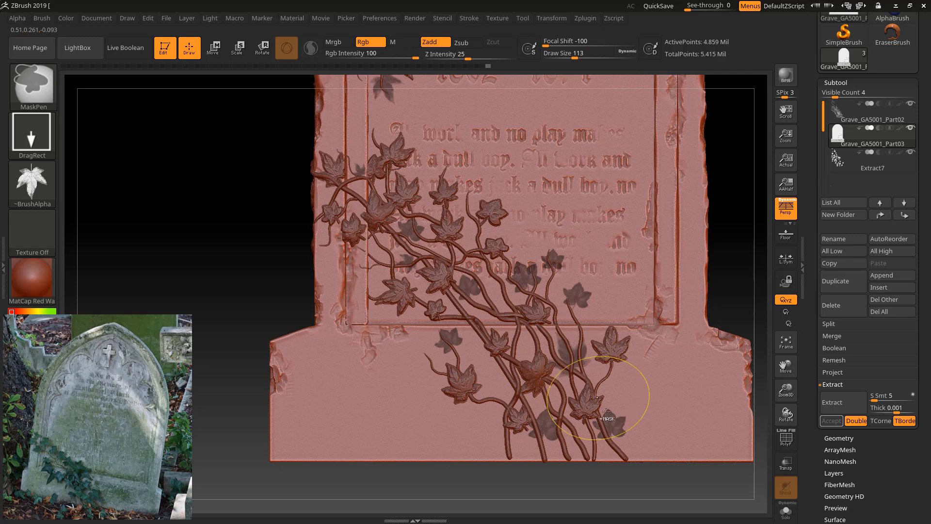
Step: Mask further ivy leaves over the inscription's middle lines, beside the central stems, and near the vine roots on the front
{"action": "left_click_drag", "start_coordinate": [494, 295], "coordinate": [498, 313], "text": "ctrl"}
{"action": "left_click_drag", "start_coordinate": [469, 184], "coordinate": [463, 217], "text": "ctrl"}
{"action": "left_click_drag", "start_coordinate": [502, 371], "coordinate": [518, 385], "text": "ctrl"}
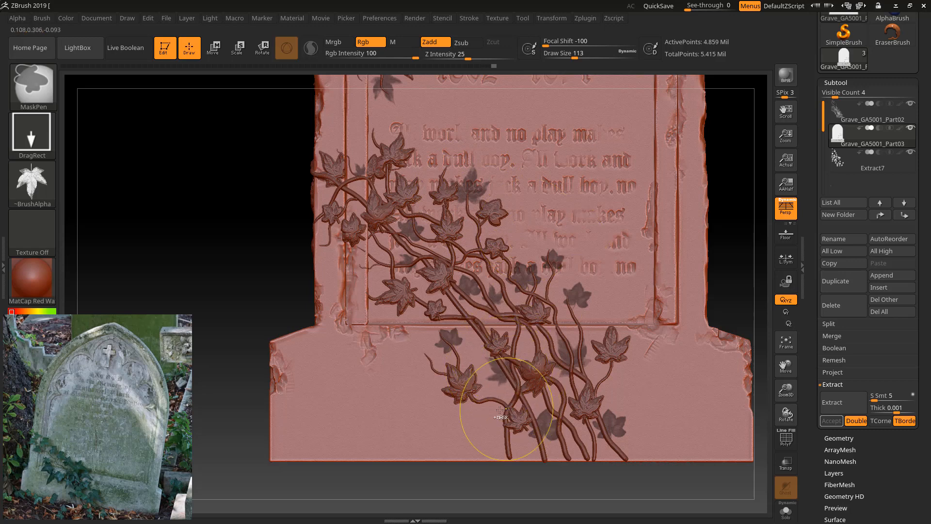
{"action": "left_click_drag", "start_coordinate": [495, 422], "coordinate": [514, 443], "text": "ctrl"}
{"action": "left_click_drag", "start_coordinate": [487, 230], "coordinate": [479, 257], "text": "ctrl"}
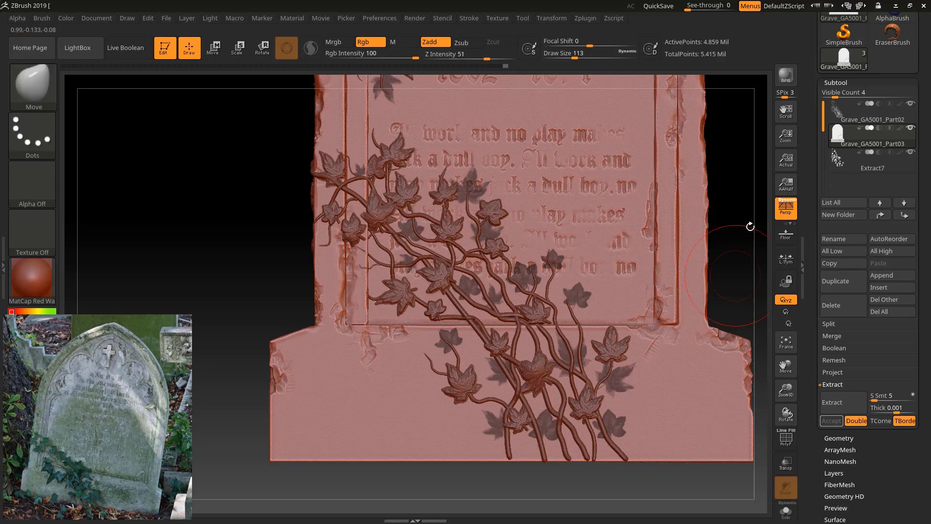
Step: Extract the masked leaves as a new subtool with a thickness of 0.02 and inflate them slightly
{"action": "left_click_drag", "start_coordinate": [787, 367], "coordinate": [760, 508]}
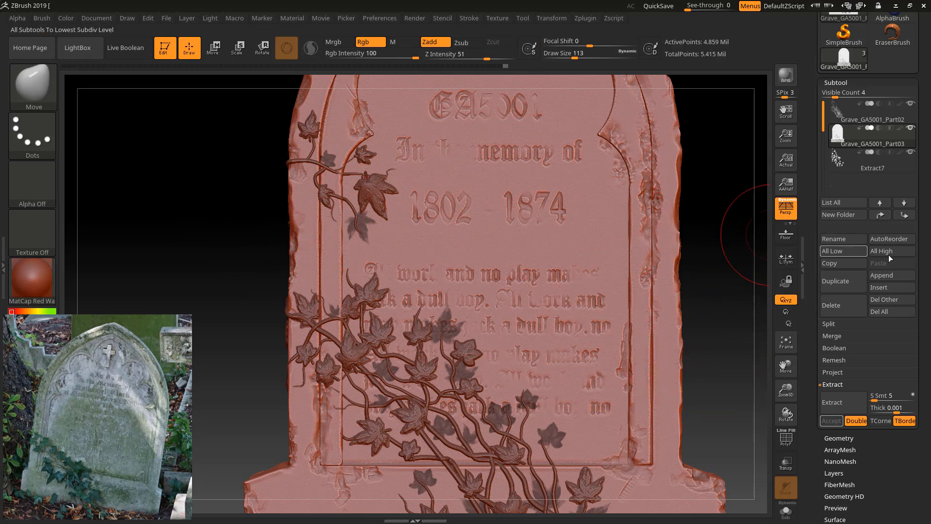
{"action": "left_click", "coordinate": [834, 420]}
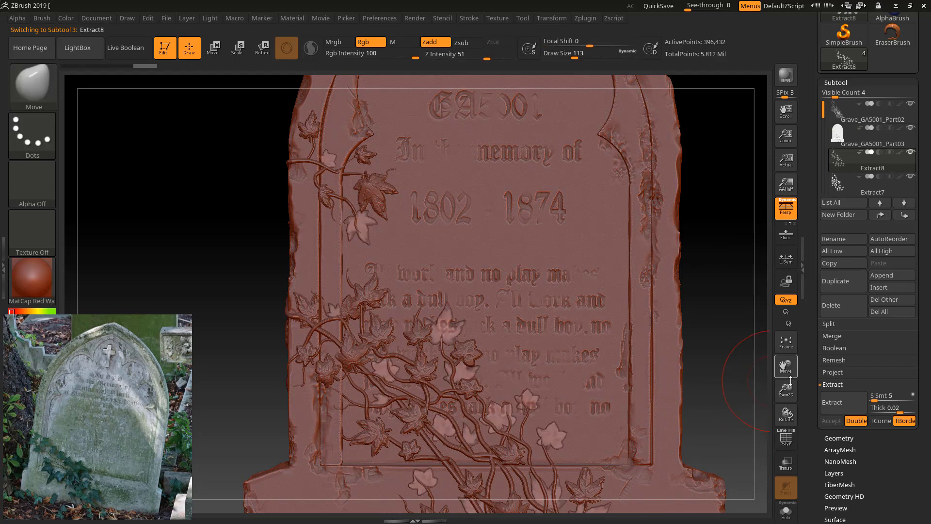
{"action": "left_click_drag", "start_coordinate": [893, 501], "coordinate": [872, 372]}
{"action": "left_click_drag", "start_coordinate": [786, 390], "coordinate": [798, 461]}
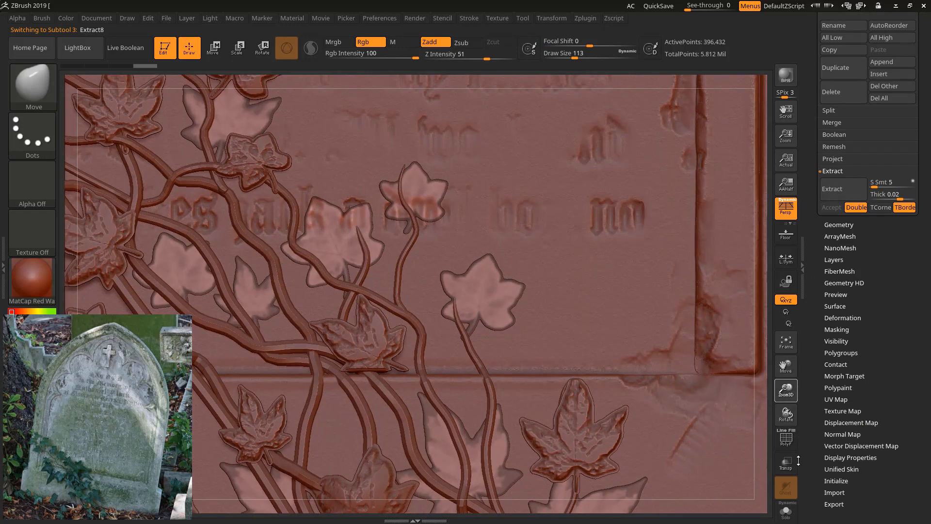
{"action": "left_click_drag", "start_coordinate": [915, 423], "coordinate": [903, 407]}
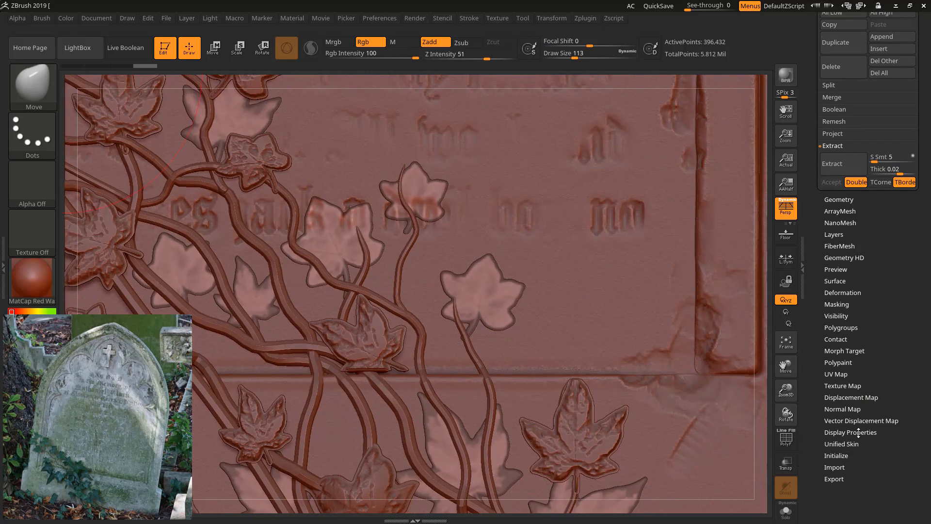
{"action": "left_click", "coordinate": [842, 292]}
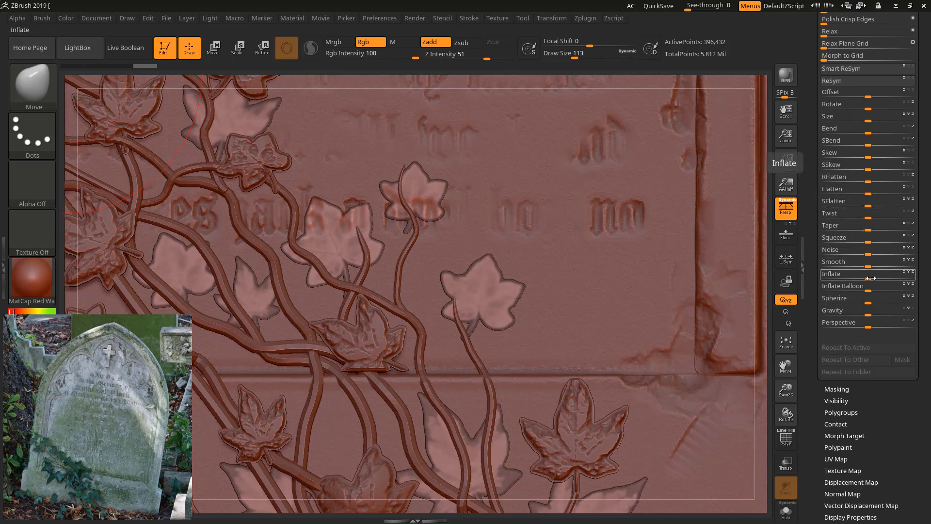
{"action": "left_click_drag", "start_coordinate": [868, 278], "coordinate": [873, 278]}
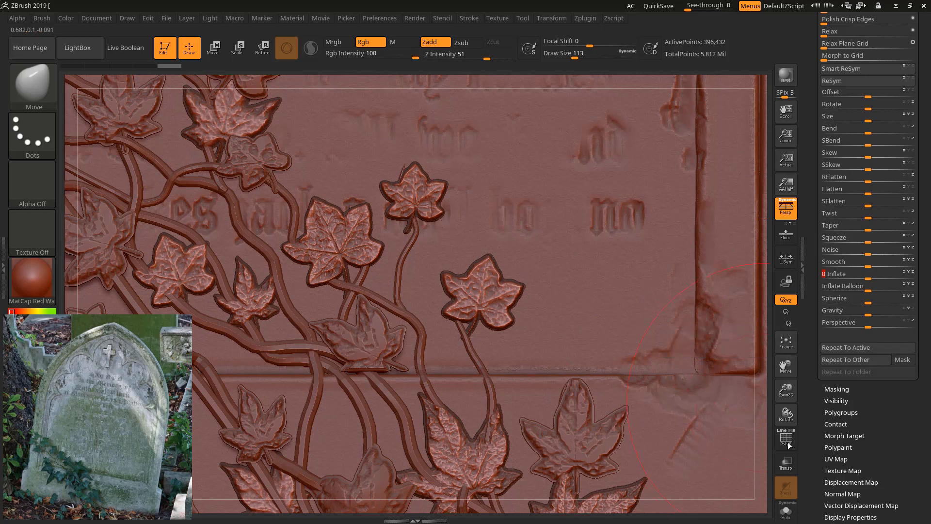
Step: Open the new leaves' polygroup options and use the Move brush to lift and shift the leaves across the front's vine cluster
{"action": "left_click_drag", "start_coordinate": [780, 372], "coordinate": [475, 403]}
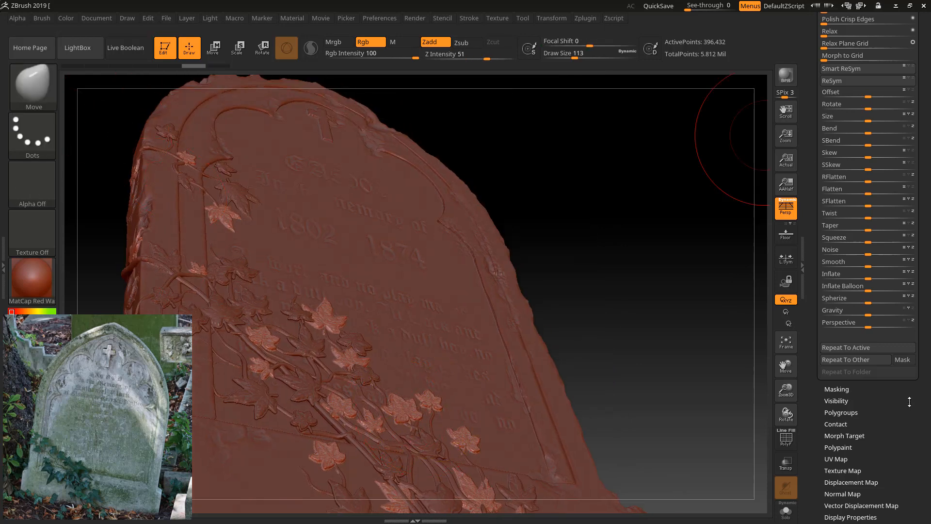
{"action": "left_click_drag", "start_coordinate": [909, 401], "coordinate": [895, 365]}
{"action": "left_click", "coordinate": [844, 356]}
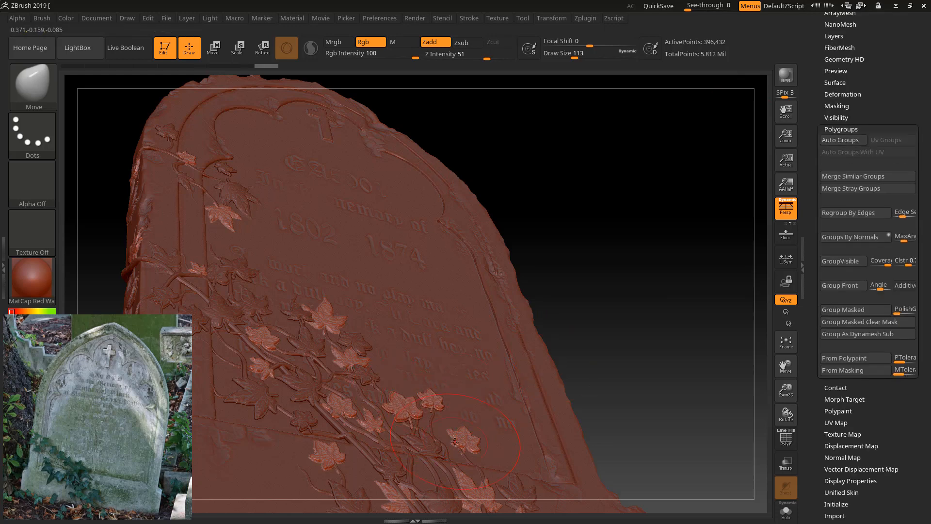
{"action": "left_click_drag", "start_coordinate": [455, 441], "coordinate": [458, 439]}
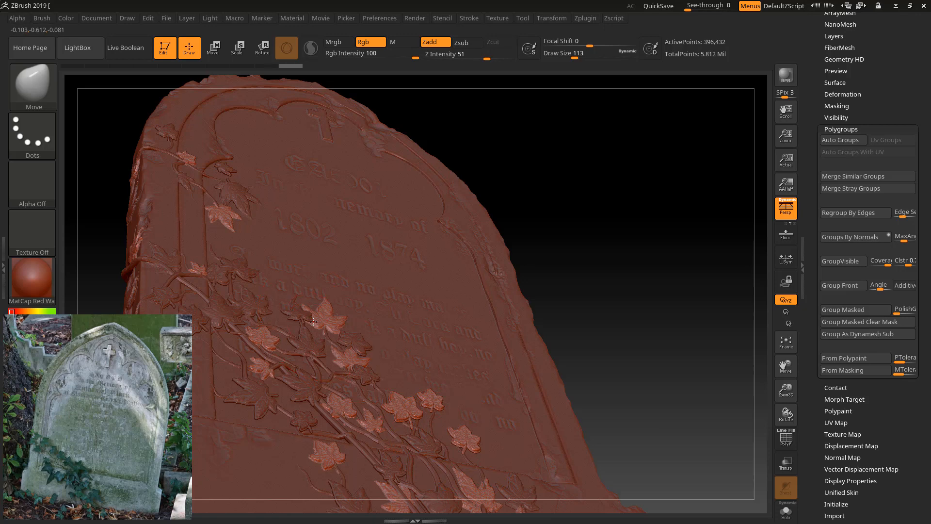
{"action": "left_click_drag", "start_coordinate": [313, 321], "coordinate": [315, 315]}
{"action": "left_click_drag", "start_coordinate": [348, 377], "coordinate": [347, 357]}
{"action": "left_click_drag", "start_coordinate": [343, 406], "coordinate": [370, 414]}
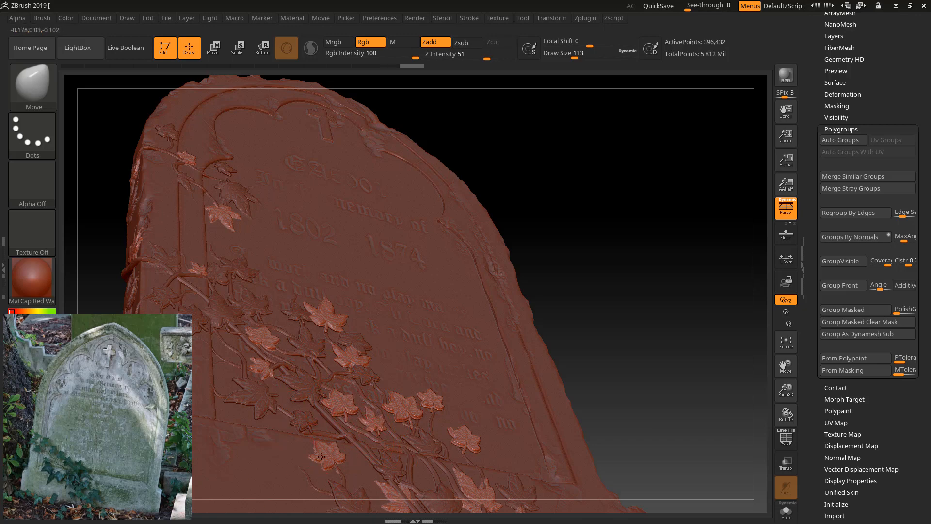
{"action": "left_click_drag", "start_coordinate": [321, 457], "coordinate": [324, 452]}
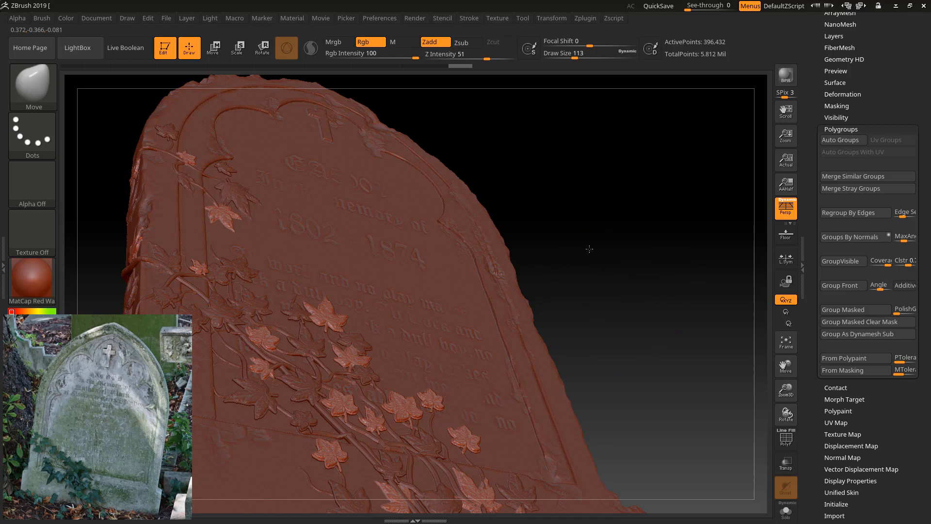
Step: Nudge the new leaves on the front's base and among the central vines with the Move brush to adjust their fit
{"action": "mouse_move", "coordinate": [616, 287]}
{"action": "left_mouse_down"}
{"action": "mouse_move", "coordinate": [587, 249]}
{"action": "mouse_move", "coordinate": [350, 232]}
{"action": "left_mouse_up"}
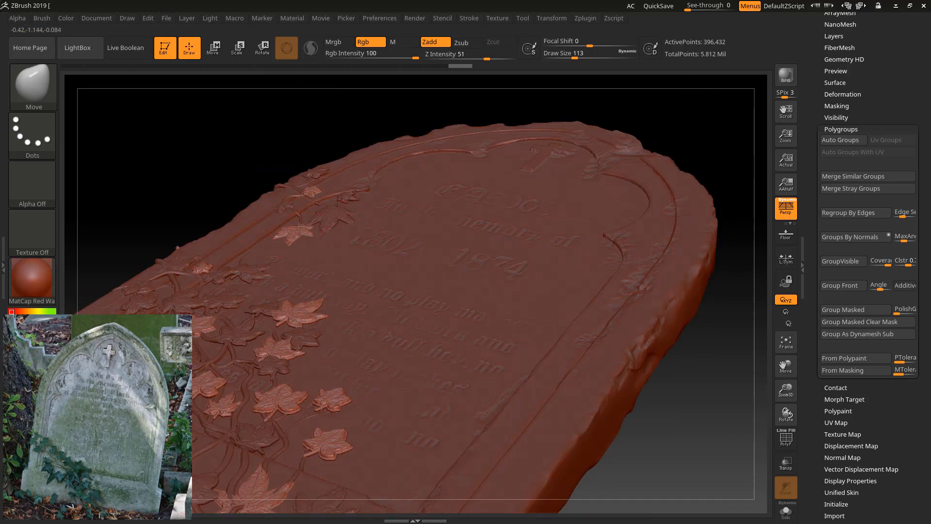
{"action": "left_click_drag", "start_coordinate": [187, 181], "coordinate": [313, 185]}
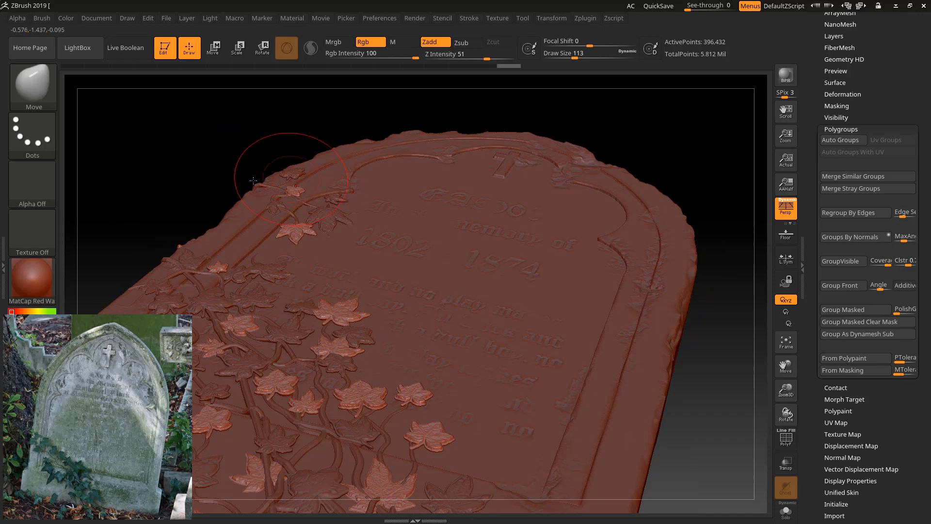
{"action": "left_click_drag", "start_coordinate": [193, 204], "coordinate": [206, 254]}
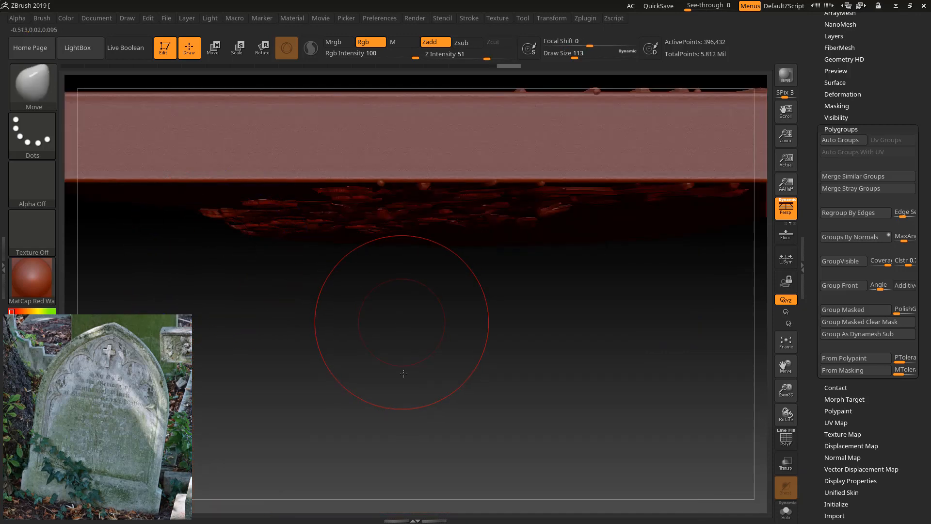
{"action": "left_click_drag", "start_coordinate": [402, 407], "coordinate": [408, 421], "text": "shift"}
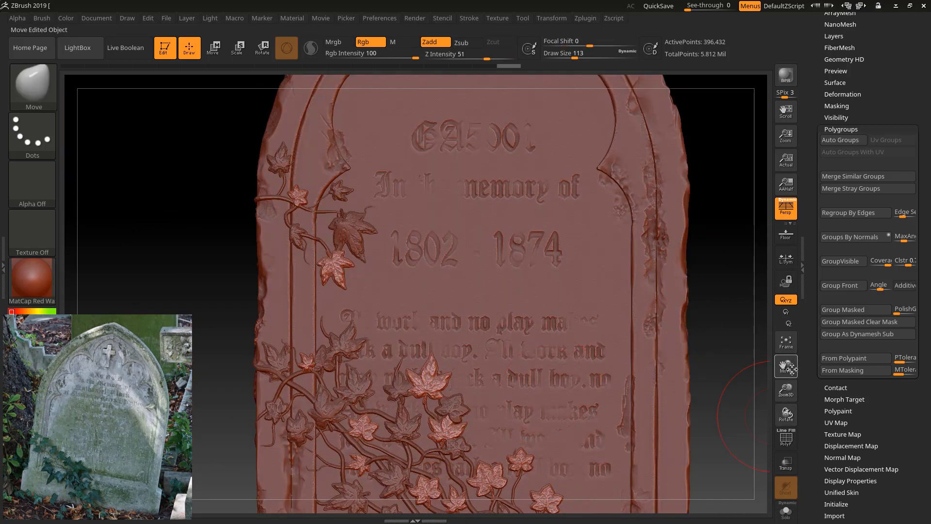
{"action": "left_click_drag", "start_coordinate": [785, 365], "coordinate": [700, 232]}
{"action": "left_click_drag", "start_coordinate": [440, 433], "coordinate": [520, 326]}
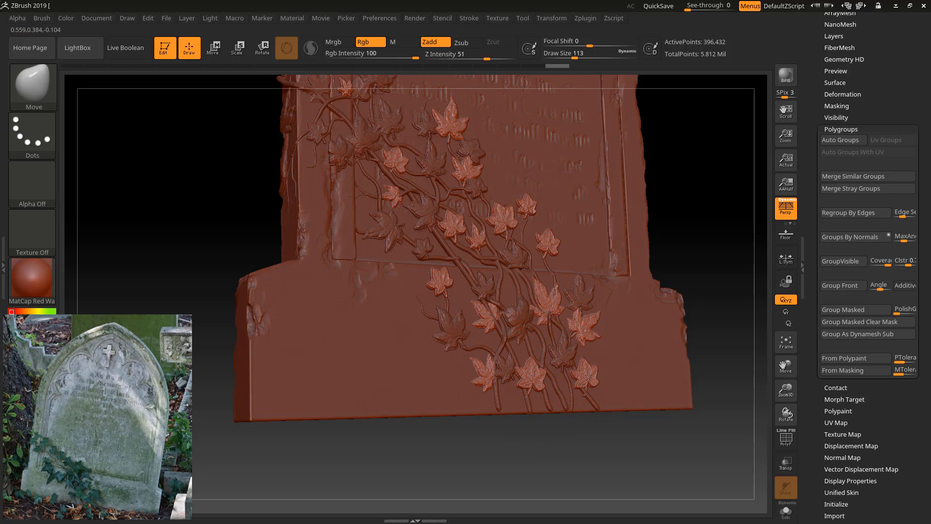
{"action": "left_click_drag", "start_coordinate": [582, 333], "coordinate": [587, 335]}
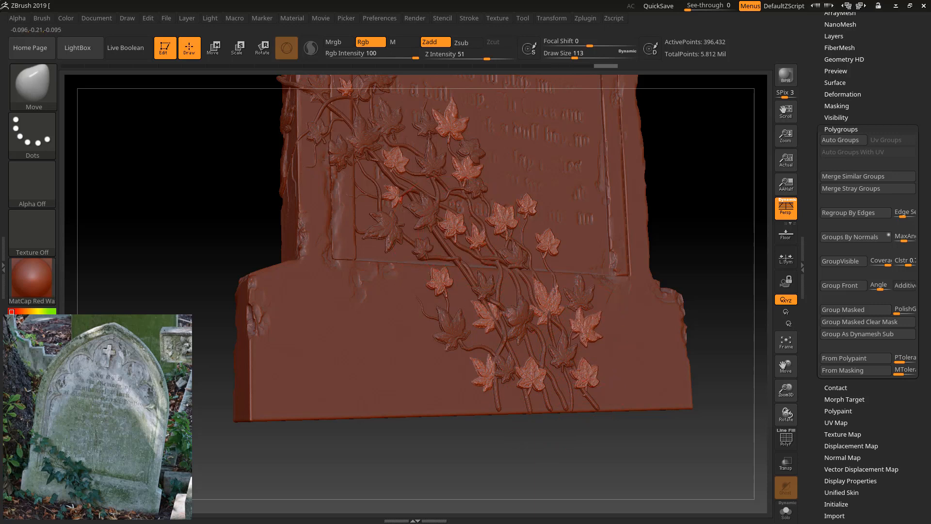
{"action": "left_click_drag", "start_coordinate": [448, 228], "coordinate": [451, 228]}
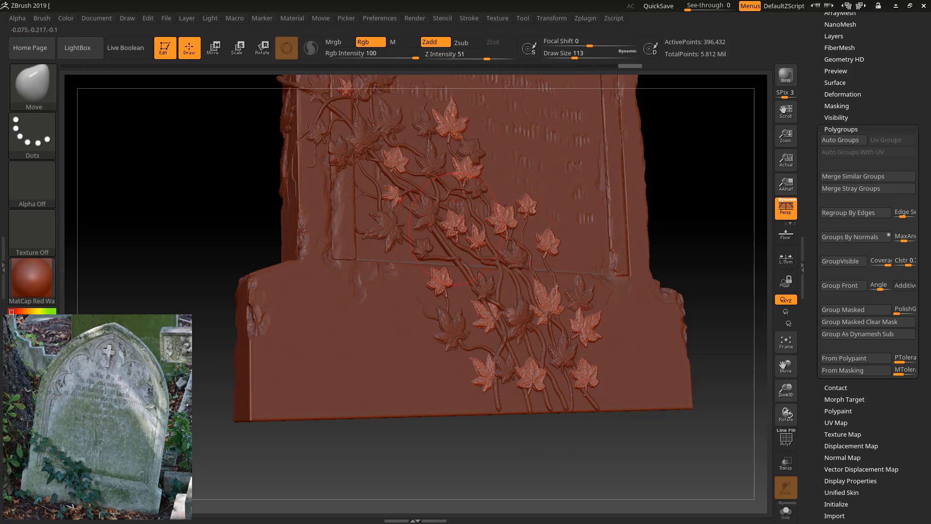
{"action": "key", "text": "ctrl+z"}
{"action": "key", "text": "ctrl+z"}
{"action": "key", "text": "ctrl+z"}
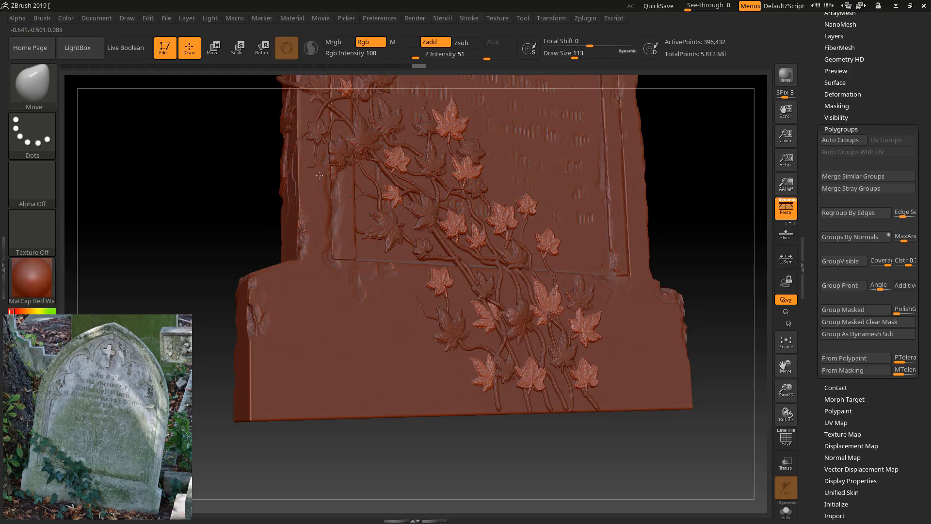
{"action": "left_click_drag", "start_coordinate": [320, 176], "coordinate": [317, 178]}
Step: Move the new leaves beside the back's central stems outward so they sit clear of the vines
{"action": "left_click_drag", "start_coordinate": [231, 187], "coordinate": [436, 181]}
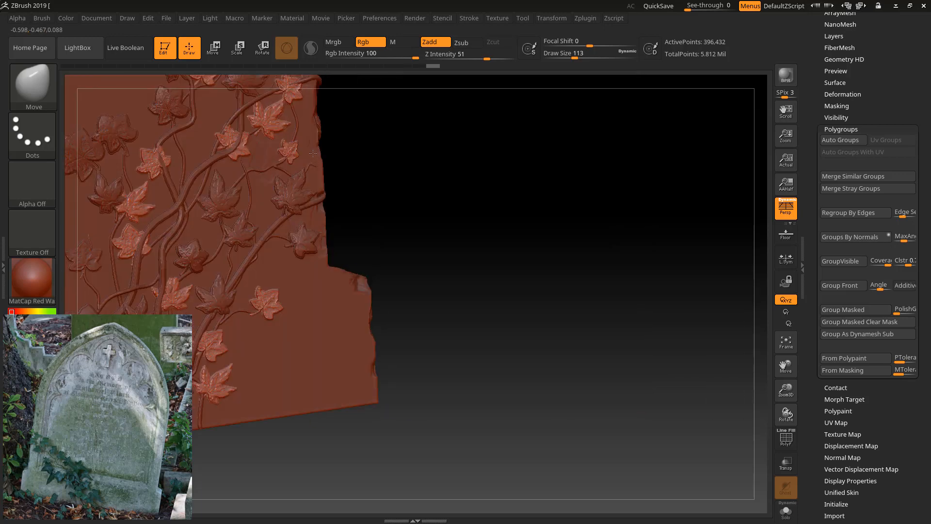
{"action": "mouse_move", "coordinate": [395, 150]}
{"action": "left_mouse_down"}
{"action": "mouse_move", "coordinate": [258, 140]}
{"action": "mouse_move", "coordinate": [292, 145]}
{"action": "left_mouse_up"}
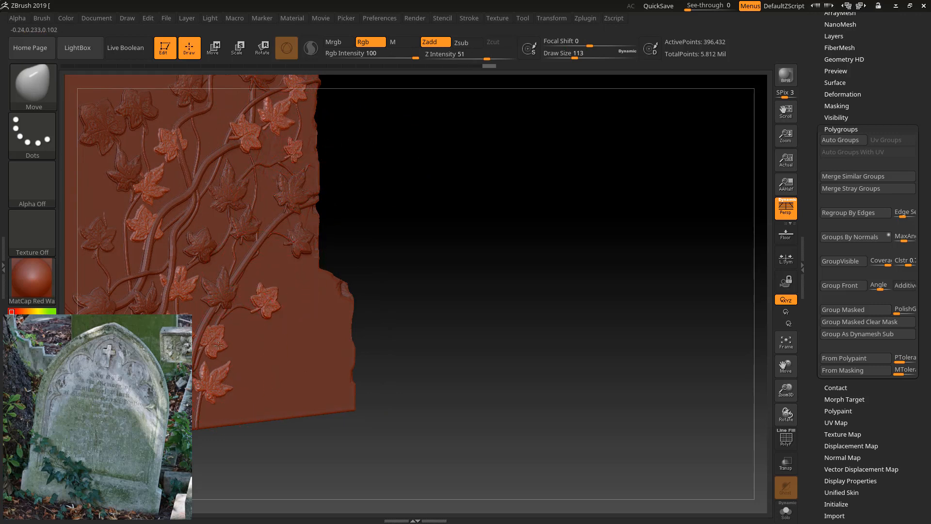
{"action": "left_click_drag", "start_coordinate": [151, 226], "coordinate": [162, 224]}
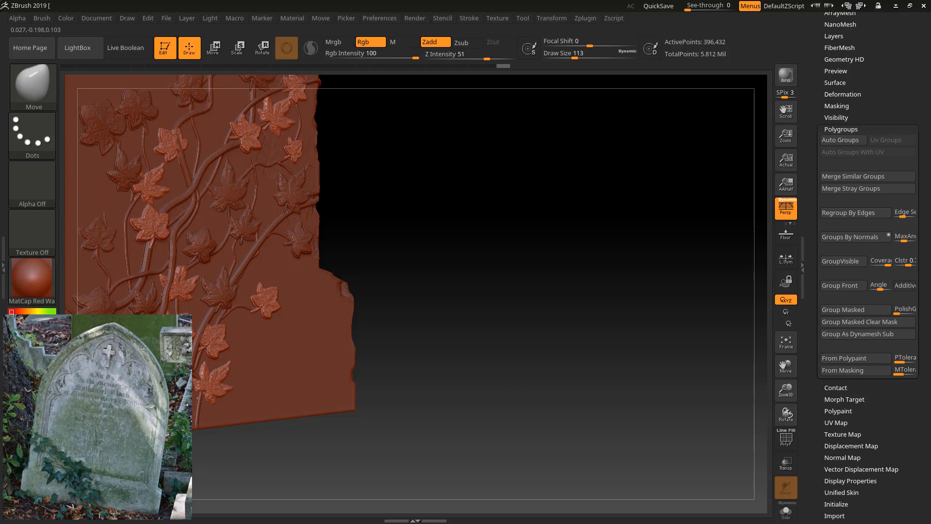
{"action": "left_click_drag", "start_coordinate": [182, 131], "coordinate": [187, 129]}
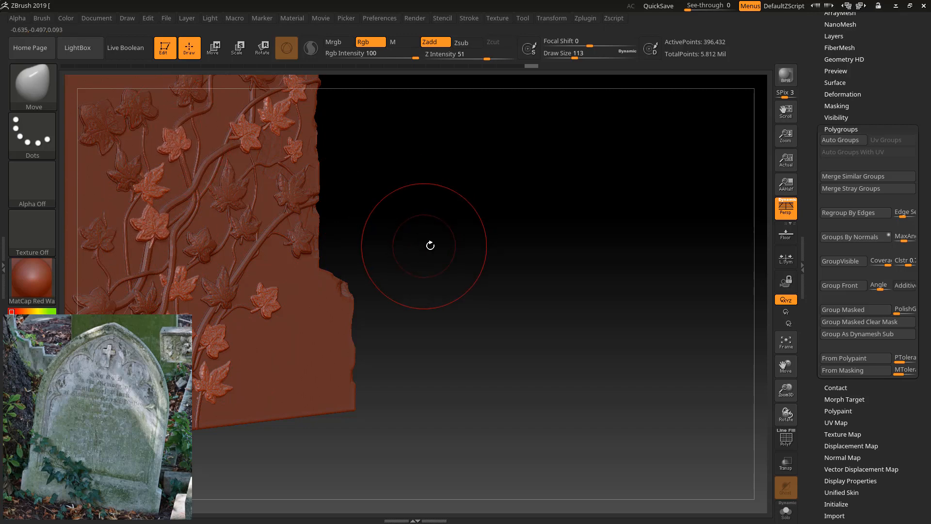
Step: Adjust the new leaves near the back's base and the small leaf by its right edge with the Move brush
{"action": "left_click_drag", "start_coordinate": [596, 296], "coordinate": [713, 338], "text": "alt"}
{"action": "left_click_drag", "start_coordinate": [627, 287], "coordinate": [676, 280], "text": "alt"}
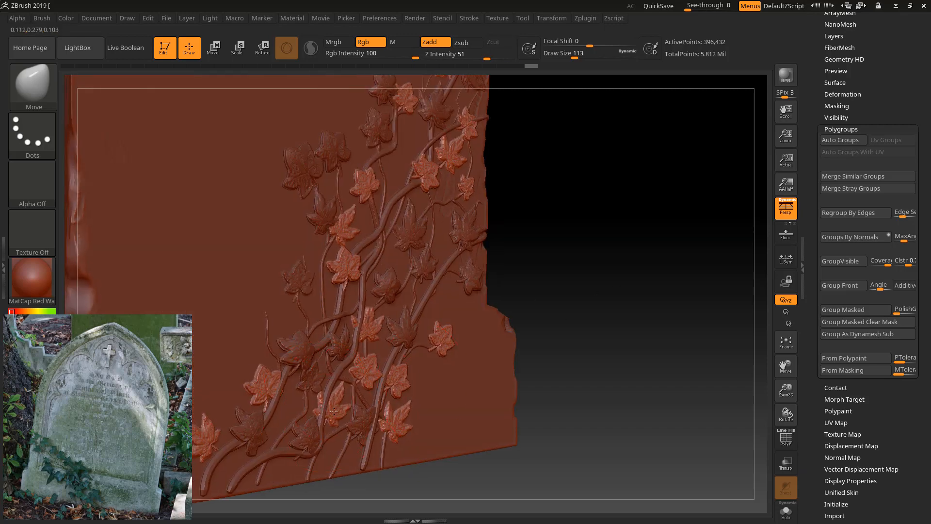
{"action": "left_click_drag", "start_coordinate": [334, 411], "coordinate": [326, 408]}
{"action": "left_click_drag", "start_coordinate": [272, 390], "coordinate": [279, 393]}
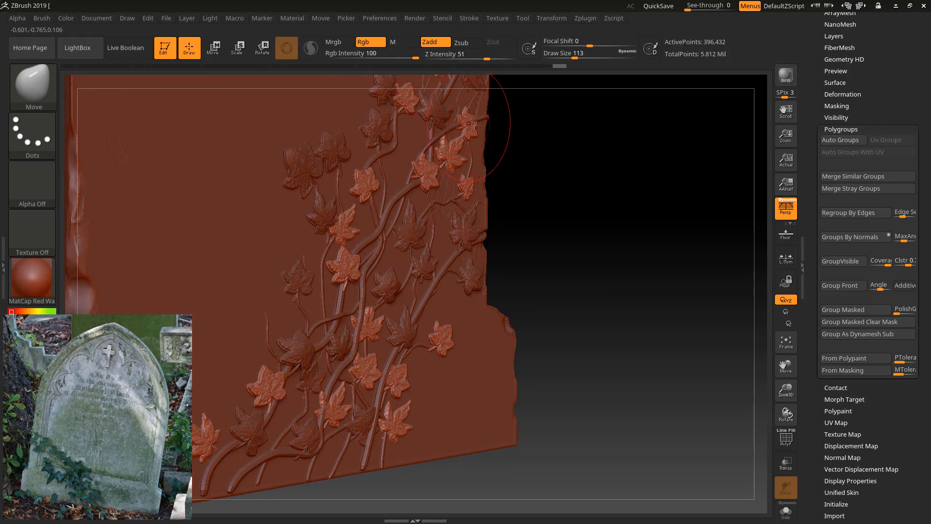
{"action": "left_click_drag", "start_coordinate": [472, 125], "coordinate": [474, 128]}
Step: Examine the leaf arrangement on the gravestone's back and on its full front
{"action": "left_click_drag", "start_coordinate": [524, 208], "coordinate": [519, 207], "text": "shift"}
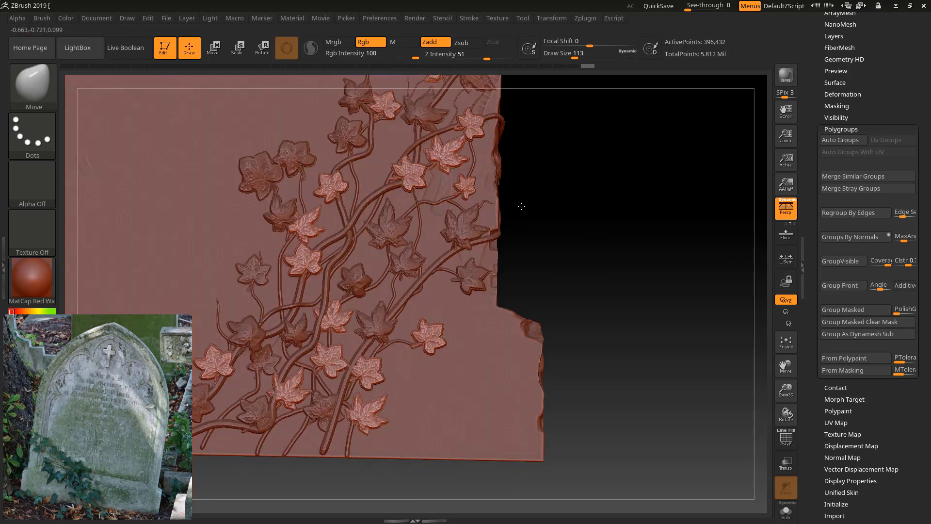
{"action": "left_click_drag", "start_coordinate": [625, 273], "coordinate": [634, 404], "text": "alt"}
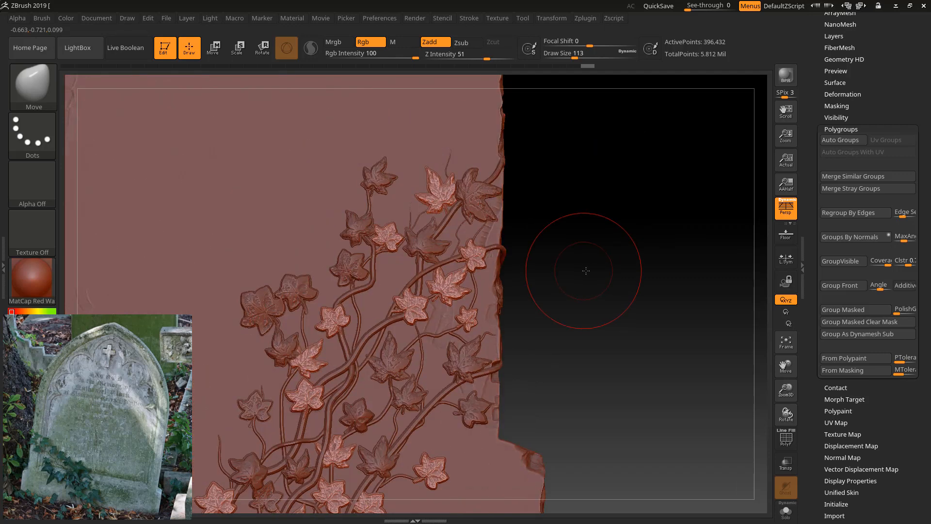
{"action": "mouse_move", "coordinate": [586, 271]}
{"action": "left_mouse_down"}
{"action": "mouse_move", "coordinate": [641, 269]}
{"action": "mouse_move", "coordinate": [609, 260]}
{"action": "mouse_move", "coordinate": [634, 386]}
{"action": "mouse_move", "coordinate": [660, 254]}
{"action": "left_mouse_up"}
{"action": "key", "text": "f"}
{"action": "mouse_move", "coordinate": [660, 295]}
{"action": "left_mouse_down"}
{"action": "mouse_move", "coordinate": [590, 289]}
{"action": "mouse_move", "coordinate": [689, 289]}
{"action": "left_mouse_up"}
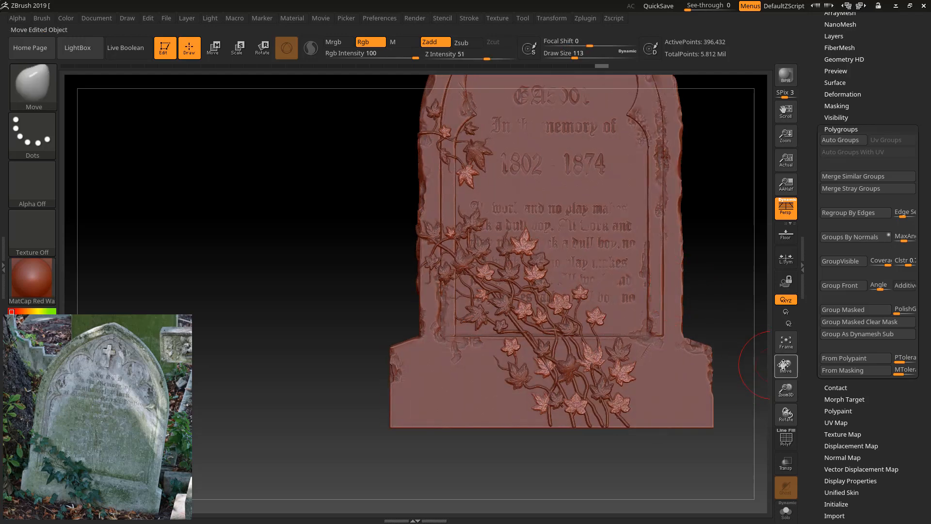
{"action": "left_click_drag", "start_coordinate": [739, 393], "coordinate": [742, 391], "text": "alt"}
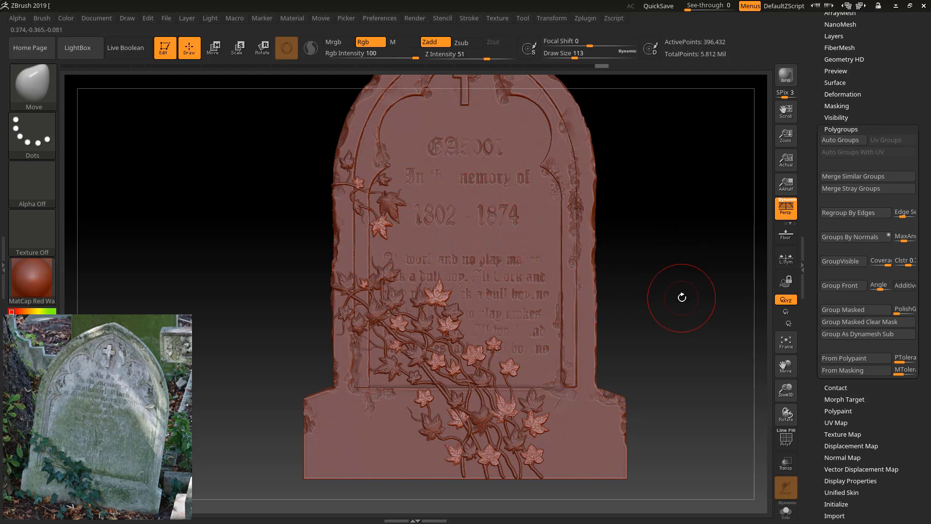
{"action": "scroll", "coordinate": [878, 139], "scroll_direction": "up", "scroll_amount": 5}
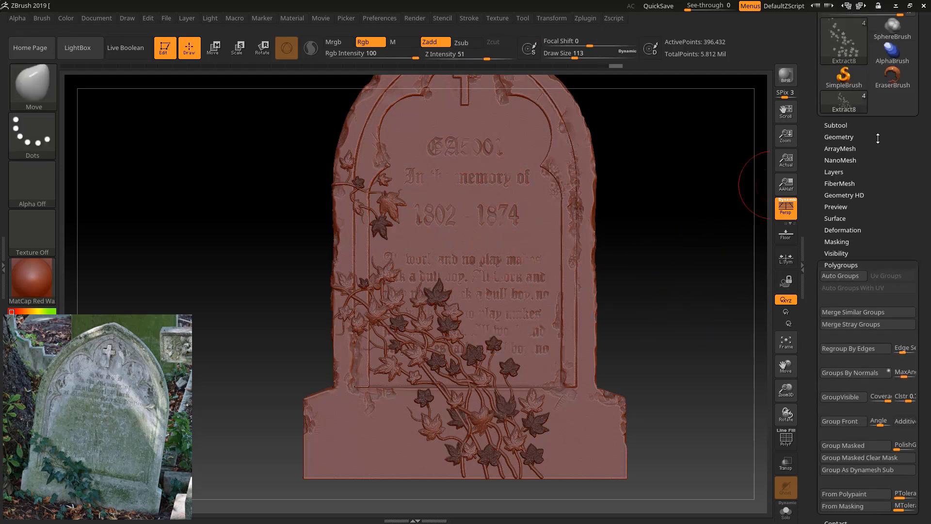
Step: Make the vine subtool Grave_GA5001_Part02 active and set the display material to Flat Color
{"action": "left_click", "coordinate": [830, 126]}
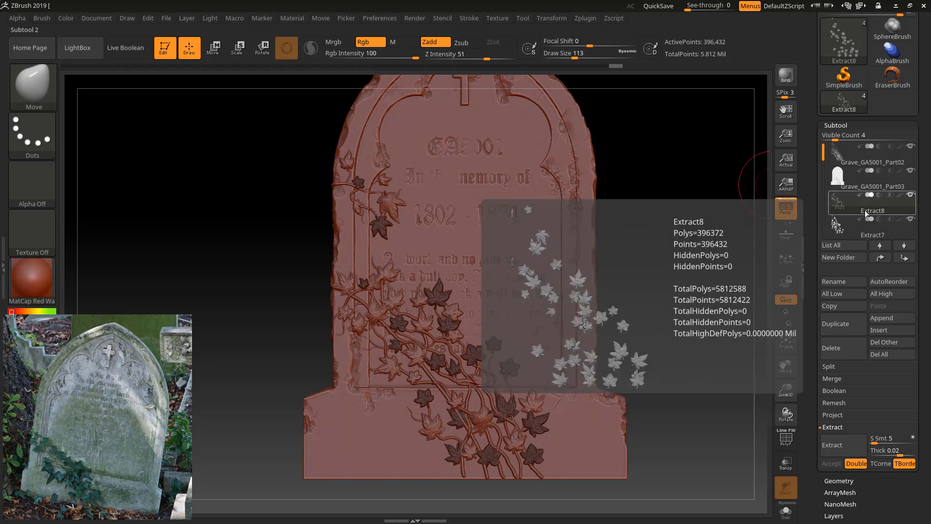
{"action": "left_click", "coordinate": [867, 205]}
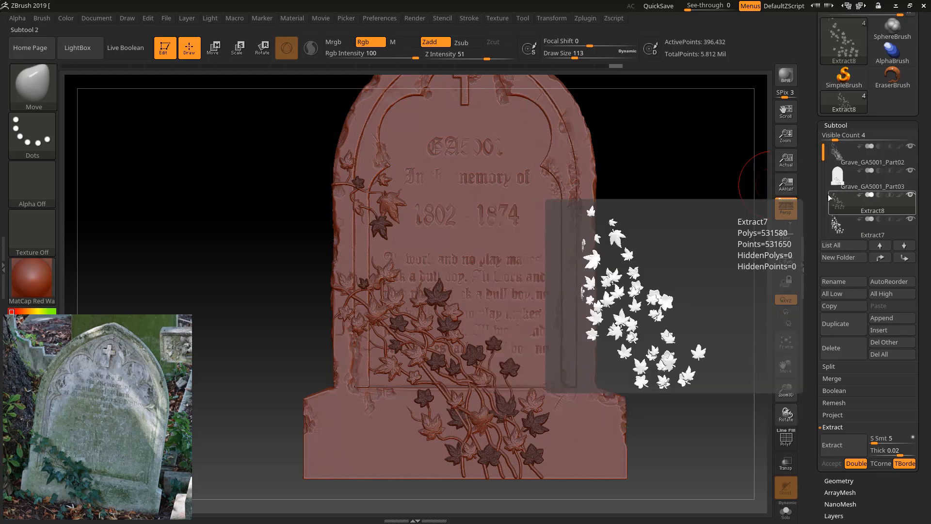
{"action": "left_click", "coordinate": [870, 154]}
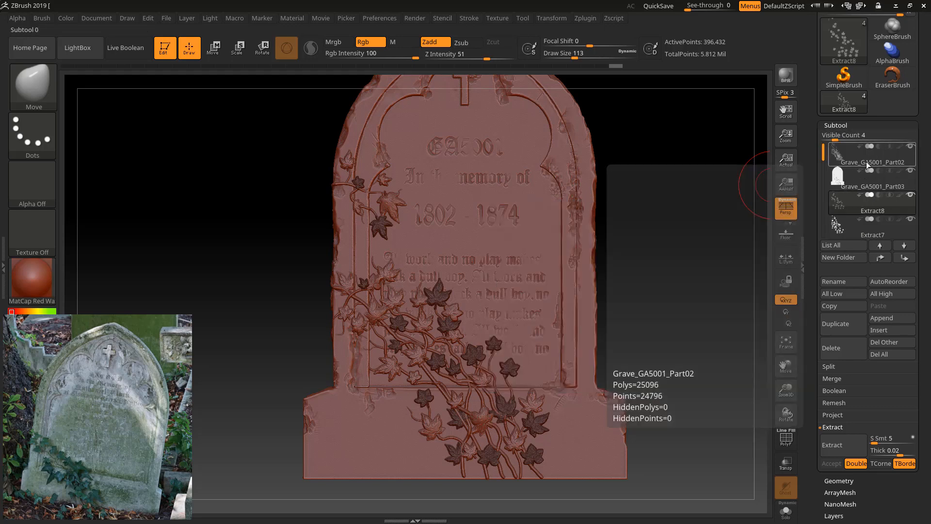
{"action": "left_click", "coordinate": [866, 162]}
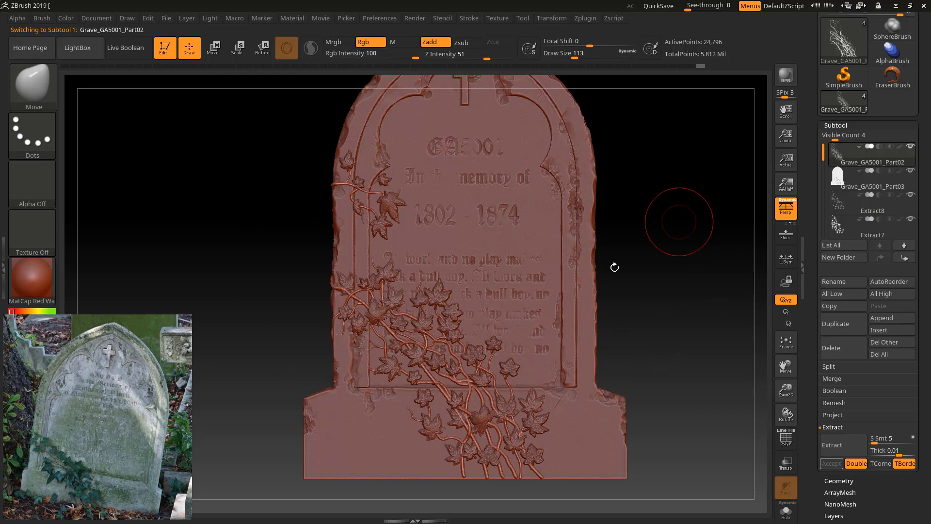
{"action": "left_click_drag", "start_coordinate": [56, 367], "coordinate": [68, 476]}
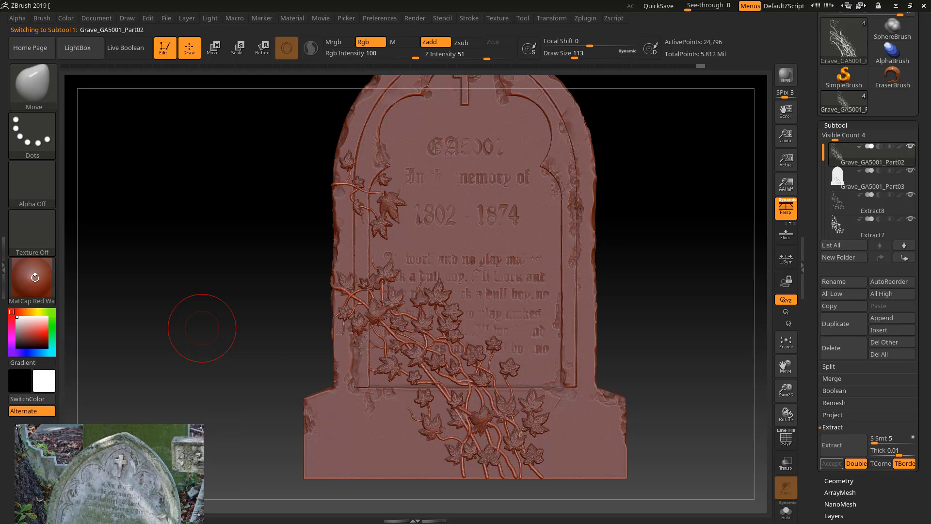
{"action": "left_click", "coordinate": [30, 278]}
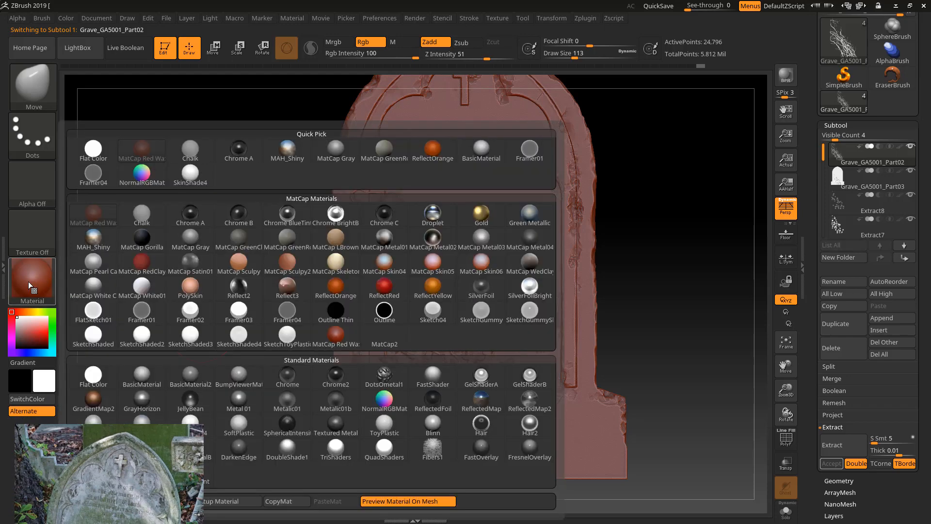
{"action": "left_click", "coordinate": [101, 378]}
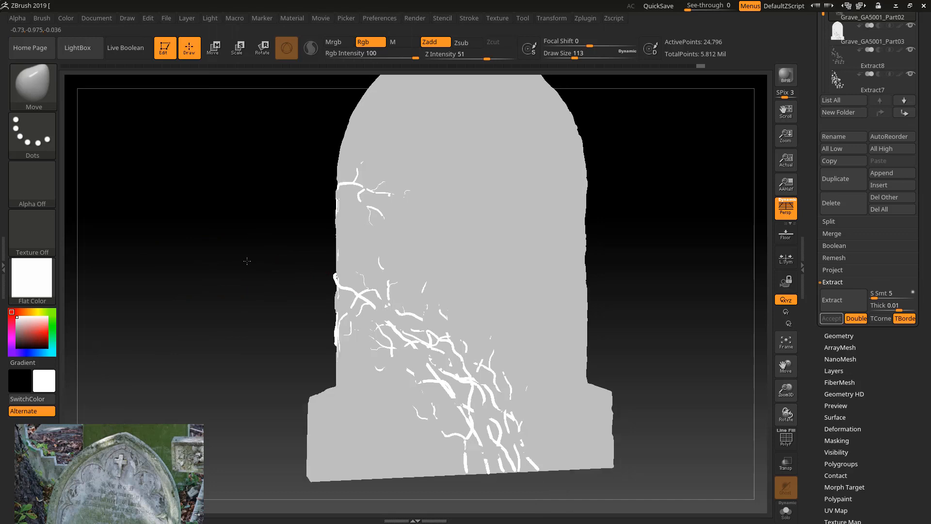
Step: Fill the vine subtool with a brown color of about R 136, G 94, B 54
{"action": "mouse_move", "coordinate": [247, 261]}
{"action": "left_mouse_down"}
{"action": "mouse_move", "coordinate": [306, 258]}
{"action": "mouse_move", "coordinate": [235, 252]}
{"action": "mouse_move", "coordinate": [229, 260]}
{"action": "left_mouse_up"}
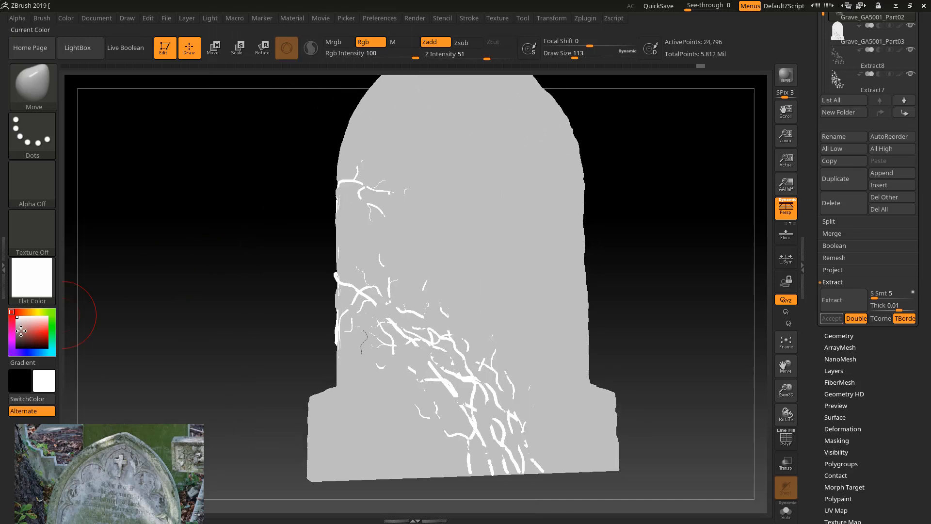
{"action": "mouse_move", "coordinate": [21, 332]}
{"action": "left_mouse_down"}
{"action": "mouse_move", "coordinate": [40, 335]}
{"action": "mouse_move", "coordinate": [31, 334]}
{"action": "mouse_move", "coordinate": [31, 309]}
{"action": "mouse_move", "coordinate": [32, 341]}
{"action": "left_mouse_up"}
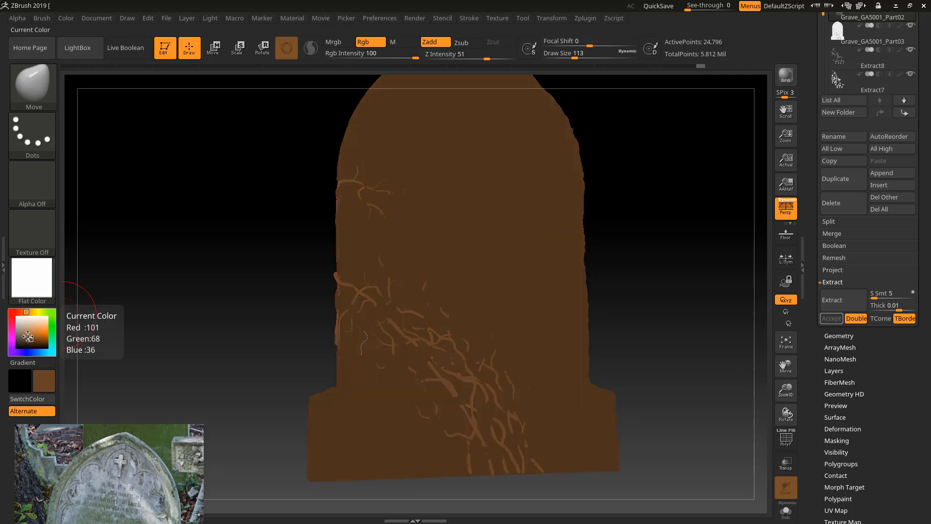
{"action": "left_click", "coordinate": [30, 334]}
{"action": "left_click", "coordinate": [30, 338]}
{"action": "left_click", "coordinate": [30, 336]}
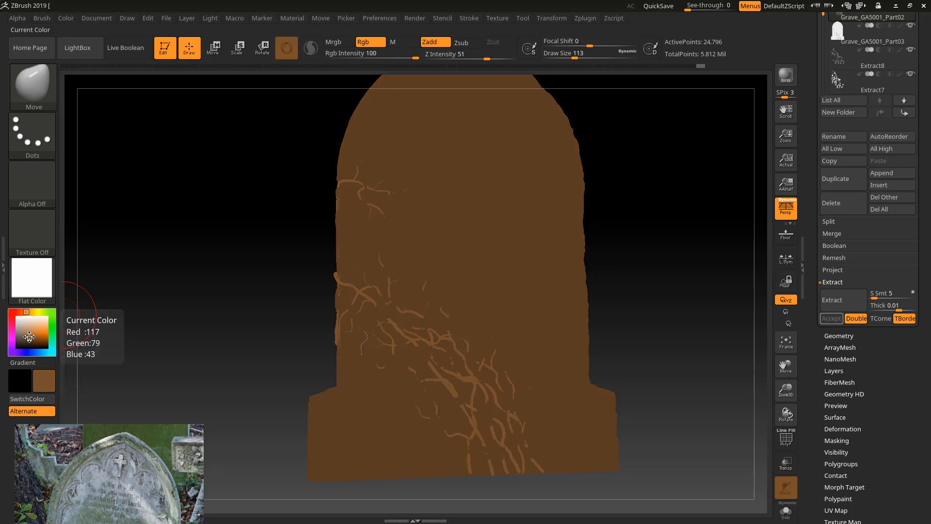
{"action": "left_click", "coordinate": [30, 336]}
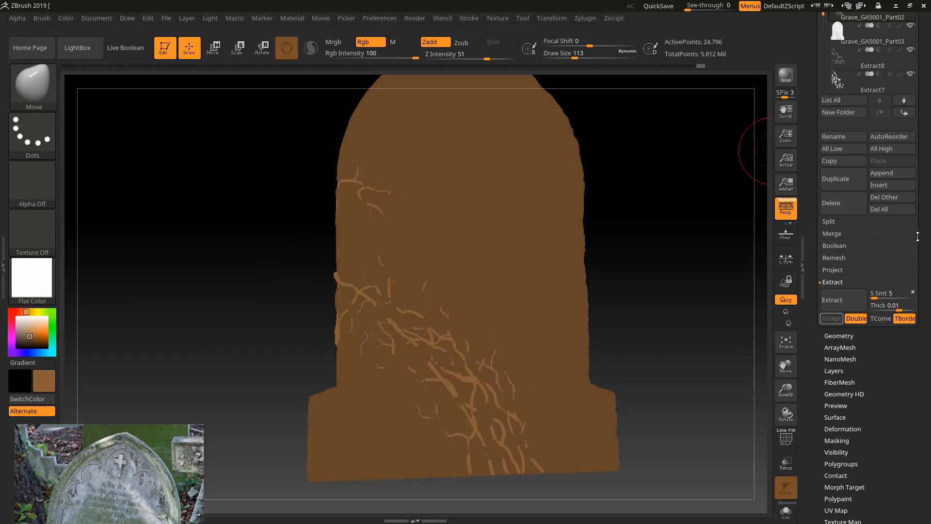
{"action": "left_click", "coordinate": [68, 21]}
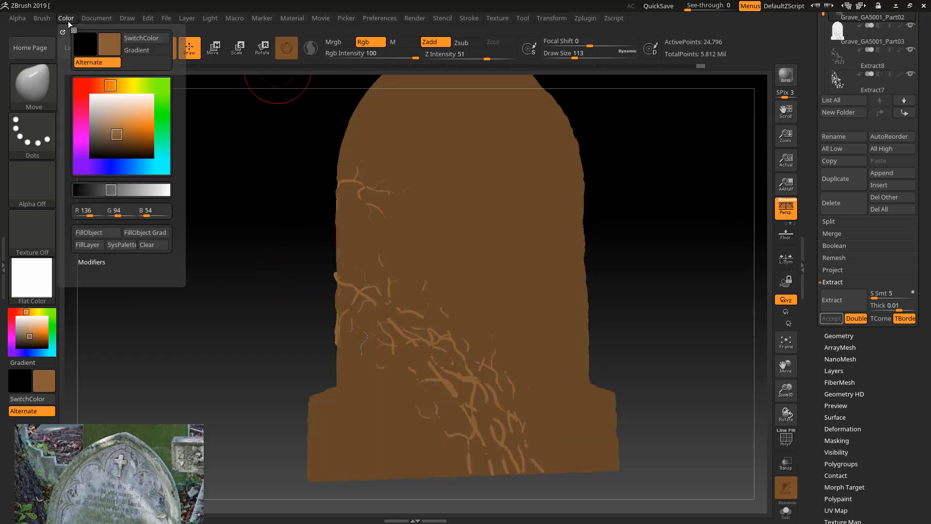
{"action": "left_click", "coordinate": [101, 235]}
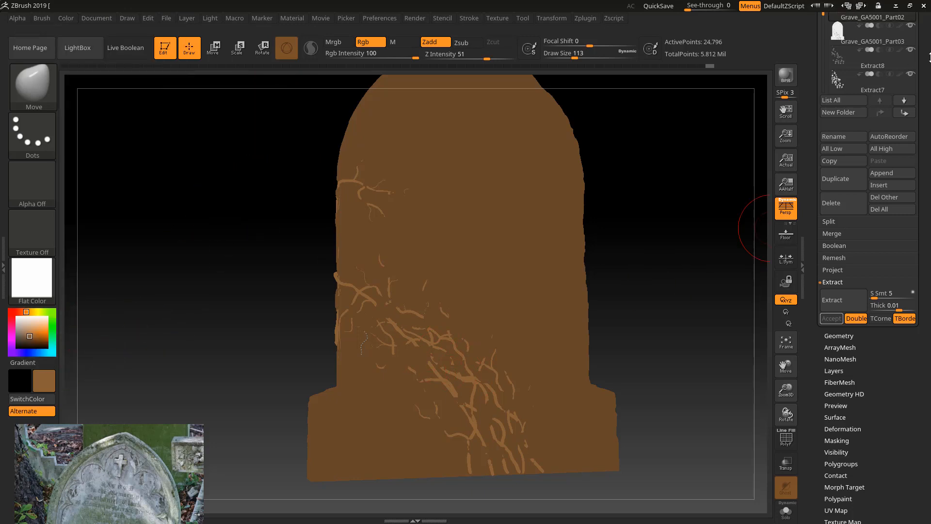
Step: Fill the gravestone subtool Grave_GA5001_Part03 with pure white (R 255, G 255, B 255)
{"action": "left_click_drag", "start_coordinate": [925, 140], "coordinate": [925, 235]}
{"action": "mouse_move", "coordinate": [843, 110]}
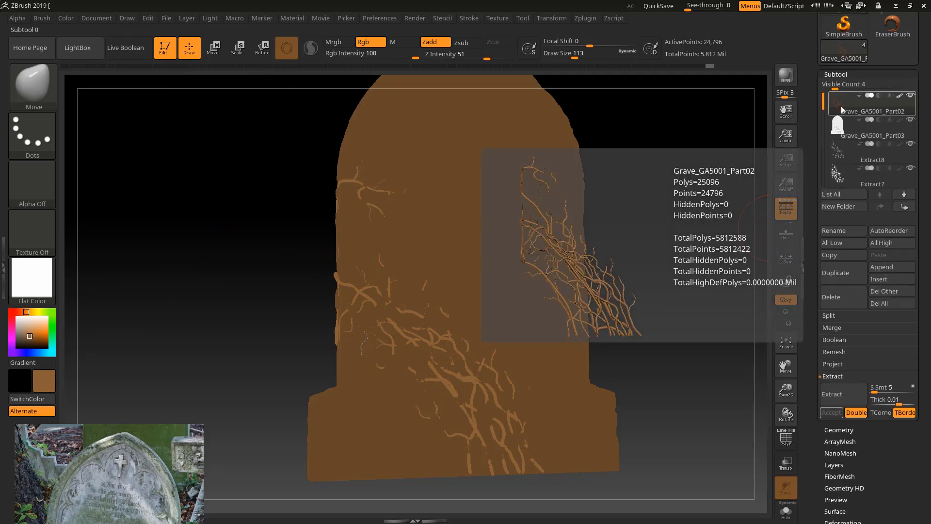
{"action": "left_click", "coordinate": [863, 135]}
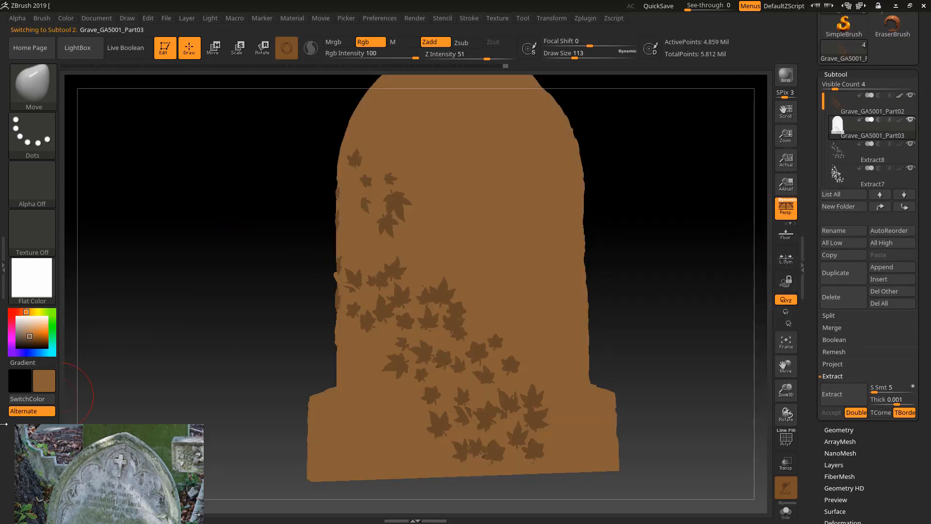
{"action": "left_click_drag", "start_coordinate": [26, 338], "coordinate": [6, 314]}
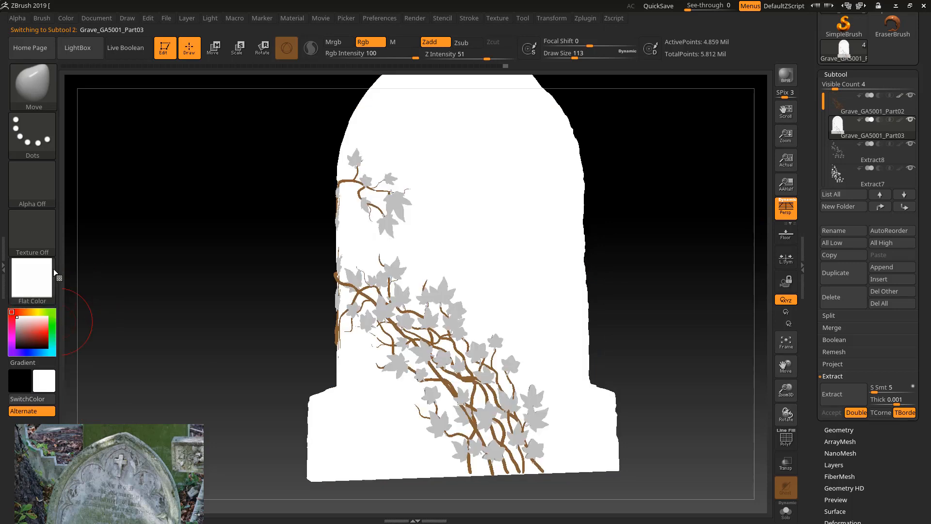
{"action": "left_click", "coordinate": [66, 19]}
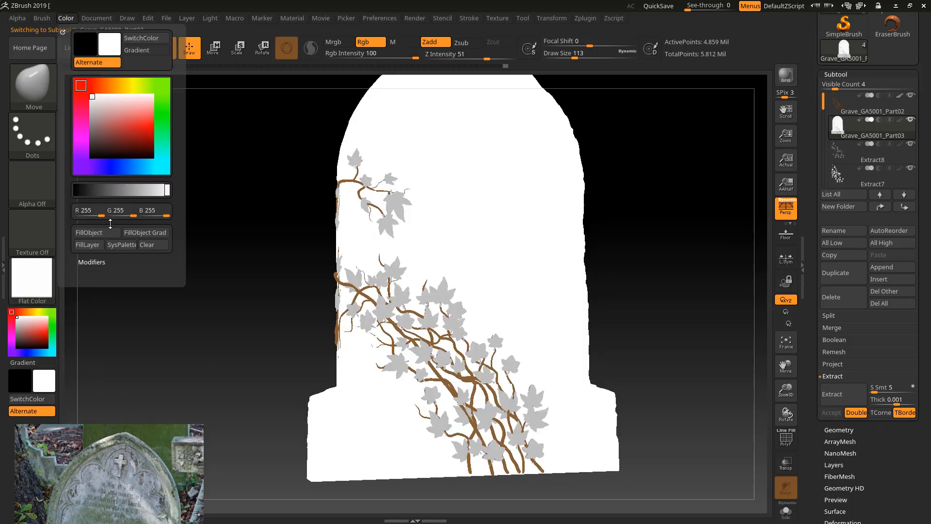
{"action": "left_click", "coordinate": [101, 236]}
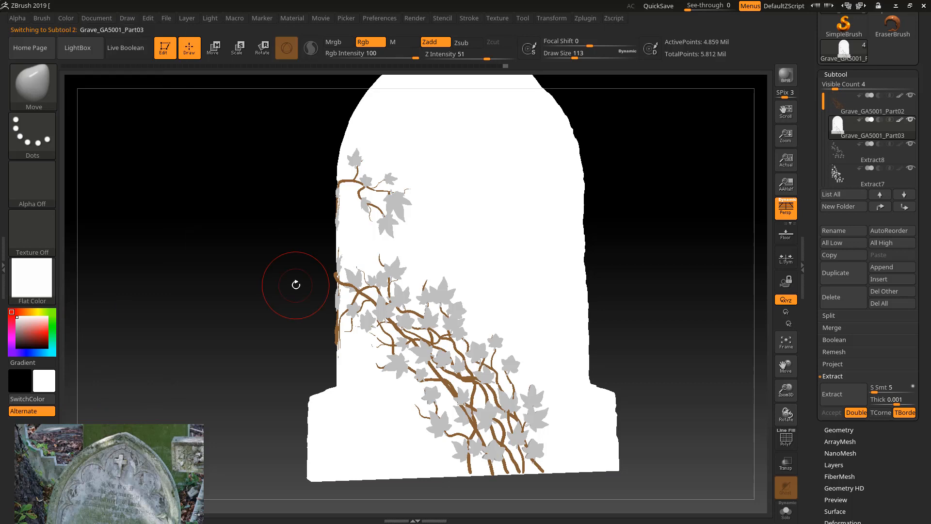
Step: Clear the mask on the Extract8 leaves and fill them with bright green (R 126, G 217, B 34)
{"action": "left_click", "coordinate": [891, 159]}
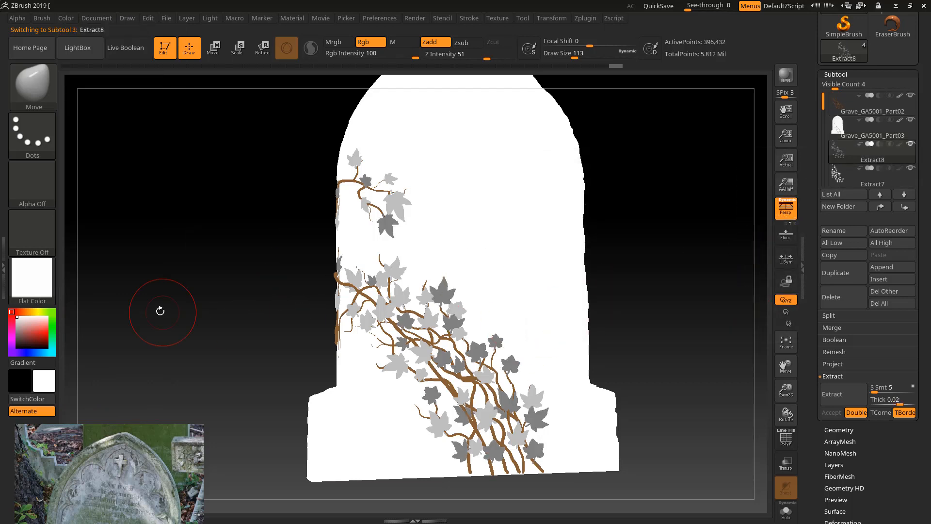
{"action": "left_click", "coordinate": [52, 313]}
{"action": "left_click_drag", "start_coordinate": [44, 330], "coordinate": [40, 332]}
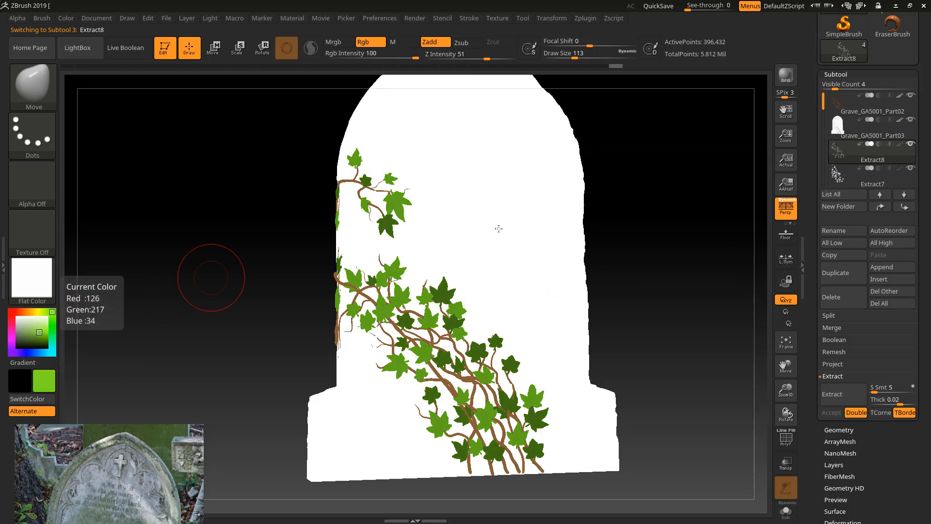
{"action": "left_click", "coordinate": [72, 19]}
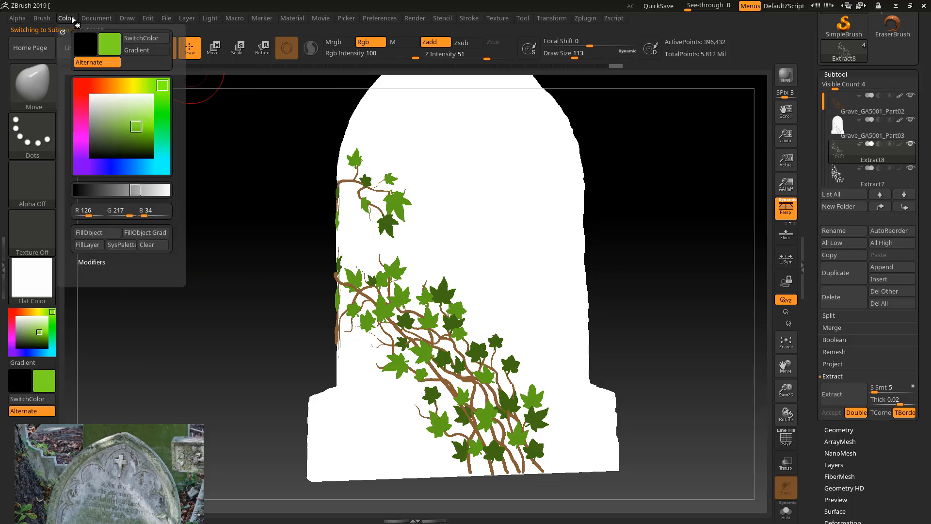
{"action": "left_click", "coordinate": [881, 184]}
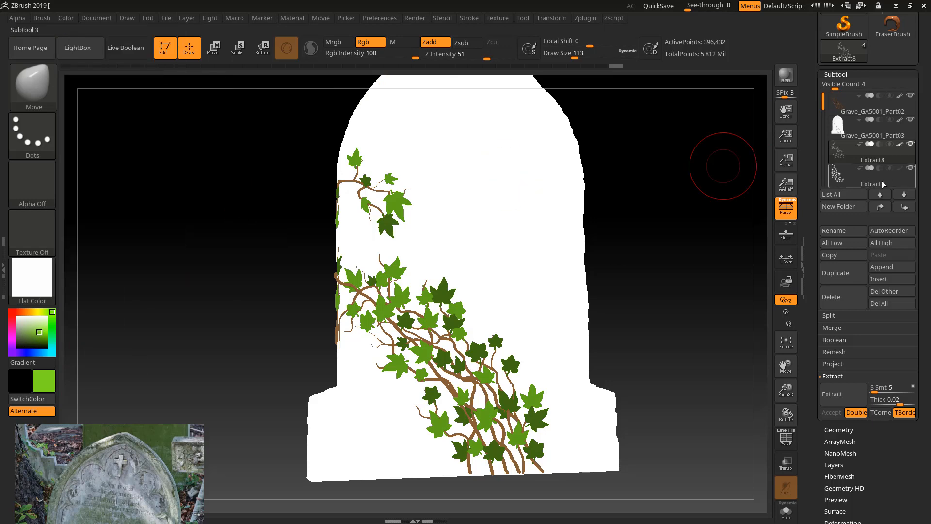
{"action": "left_click", "coordinate": [858, 154]}
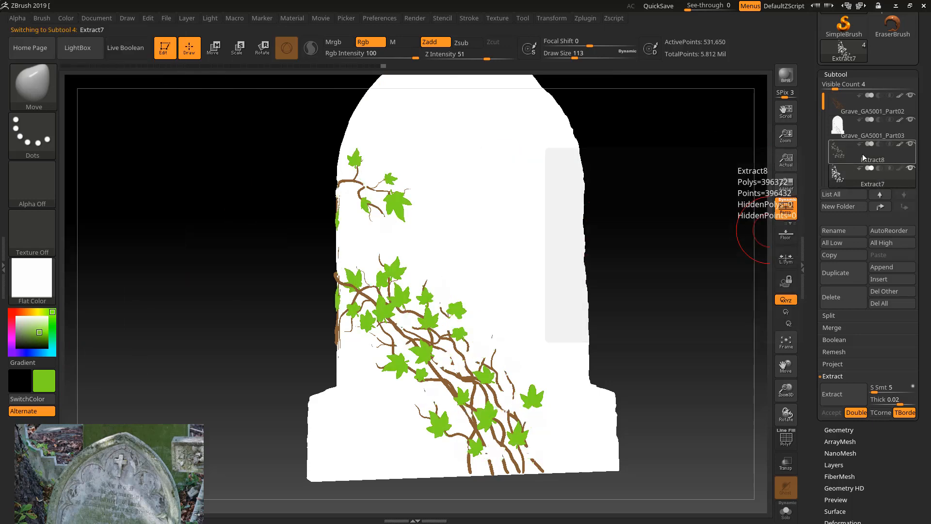
{"action": "left_click_drag", "start_coordinate": [675, 261], "coordinate": [701, 277], "text": "ctrl"}
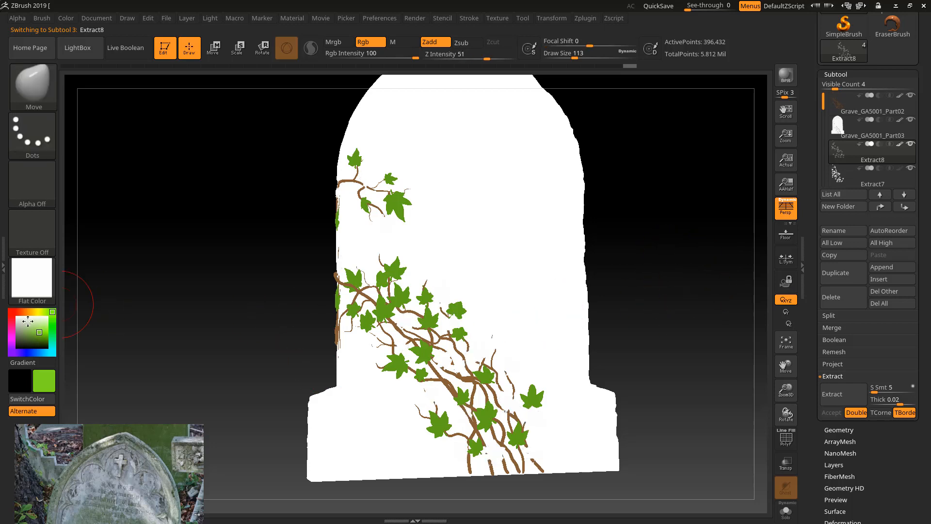
{"action": "left_click", "coordinate": [67, 18]}
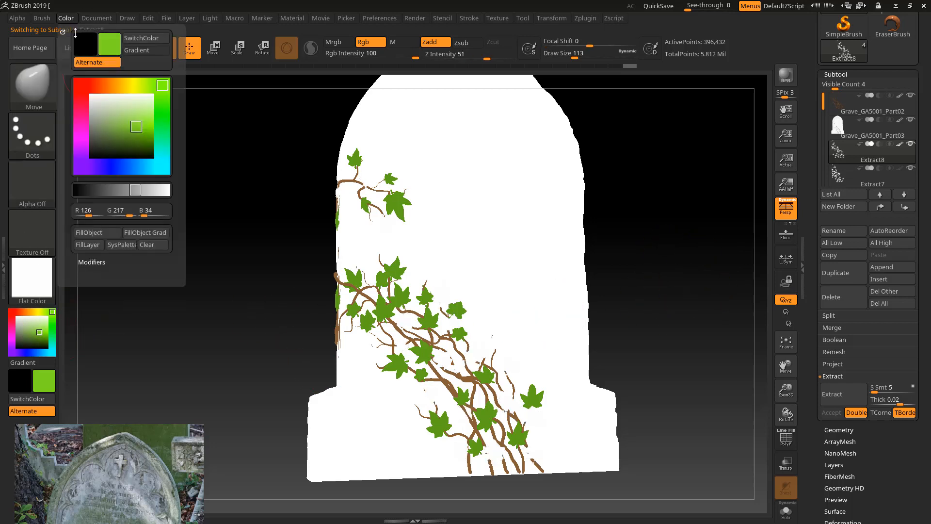
{"action": "left_click", "coordinate": [113, 235]}
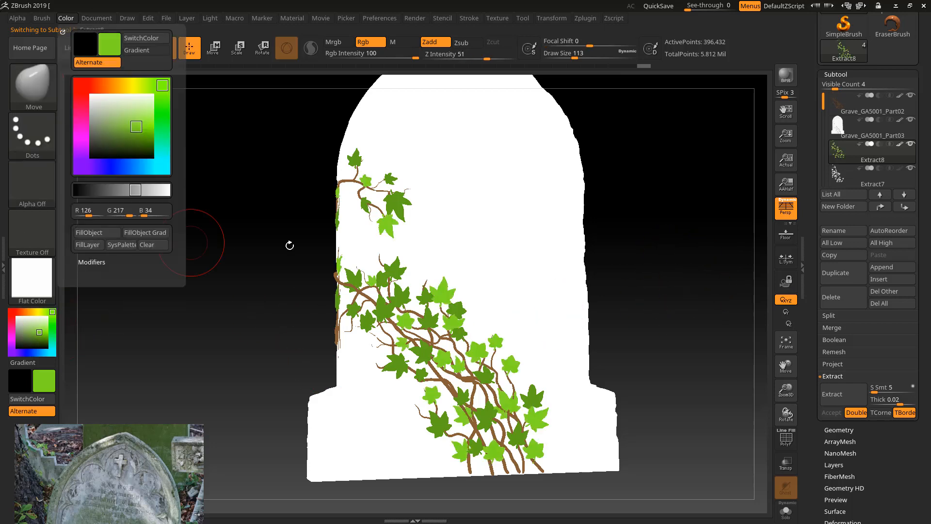
Step: Fill the Extract7 leaves with a darker green of about R 92, G 149, B 34
{"action": "left_click", "coordinate": [872, 183]}
{"action": "left_click_drag", "start_coordinate": [37, 335], "coordinate": [34, 341]}
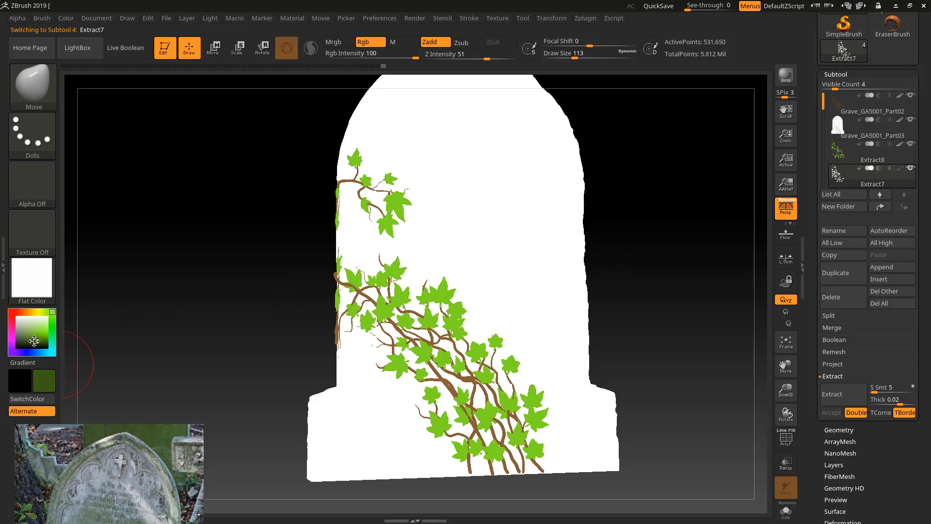
{"action": "left_click", "coordinate": [38, 338]}
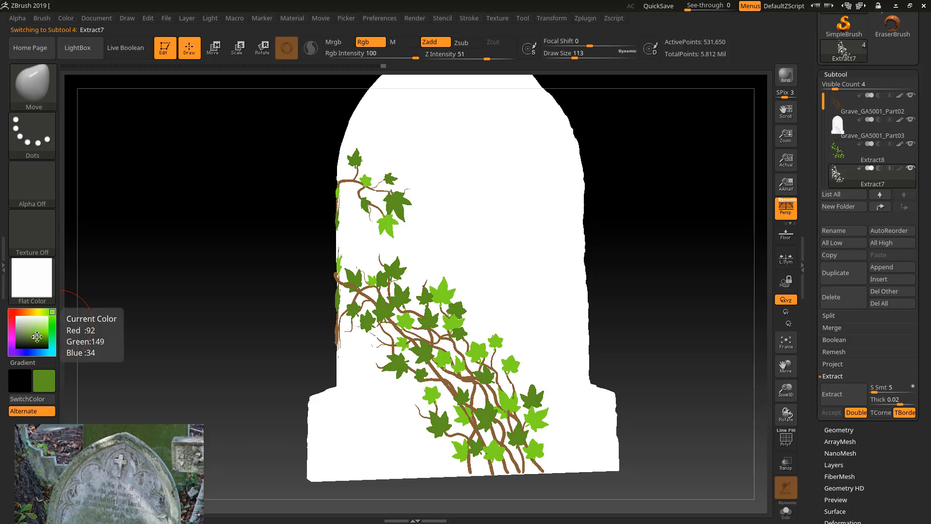
{"action": "left_click", "coordinate": [61, 18]}
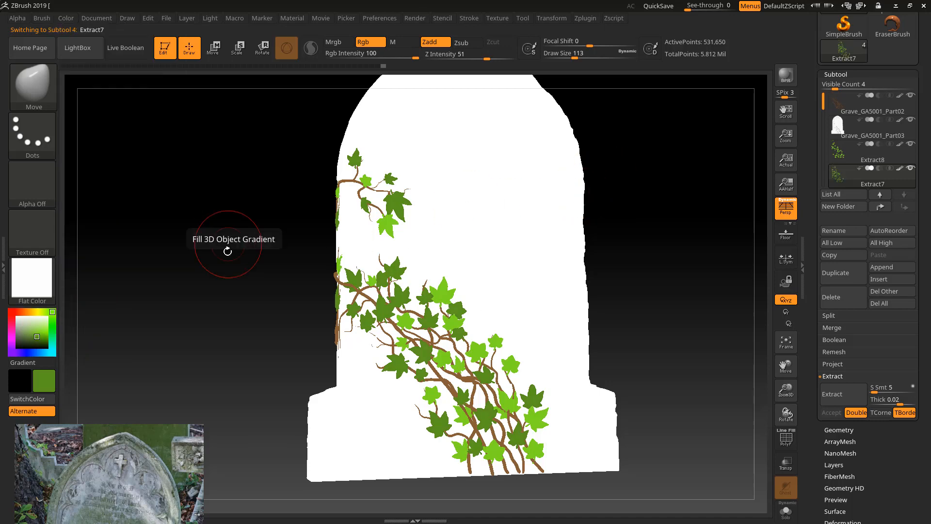
Step: Check the colored ivy on the stone's back and front and preview it with the MatCap Red Wax material
{"action": "left_click_drag", "start_coordinate": [227, 249], "coordinate": [306, 250]}
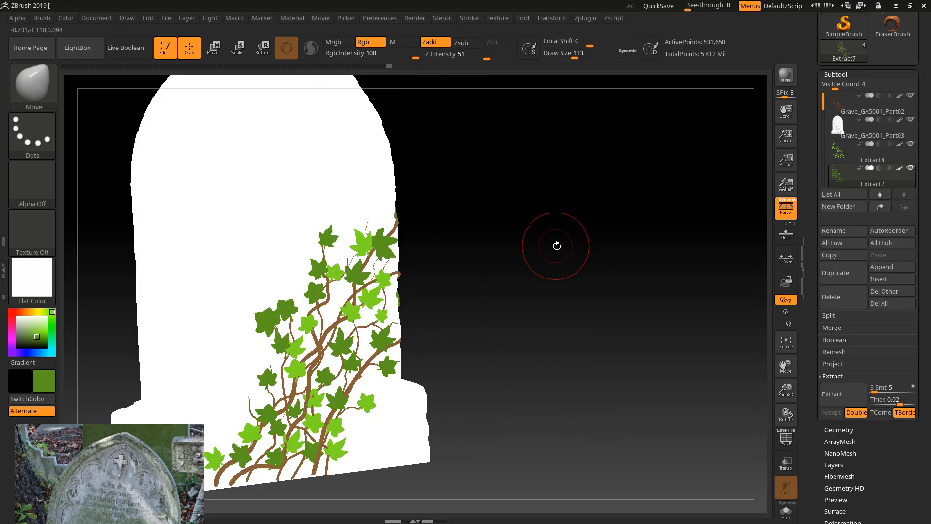
{"action": "left_click_drag", "start_coordinate": [556, 246], "coordinate": [388, 262]}
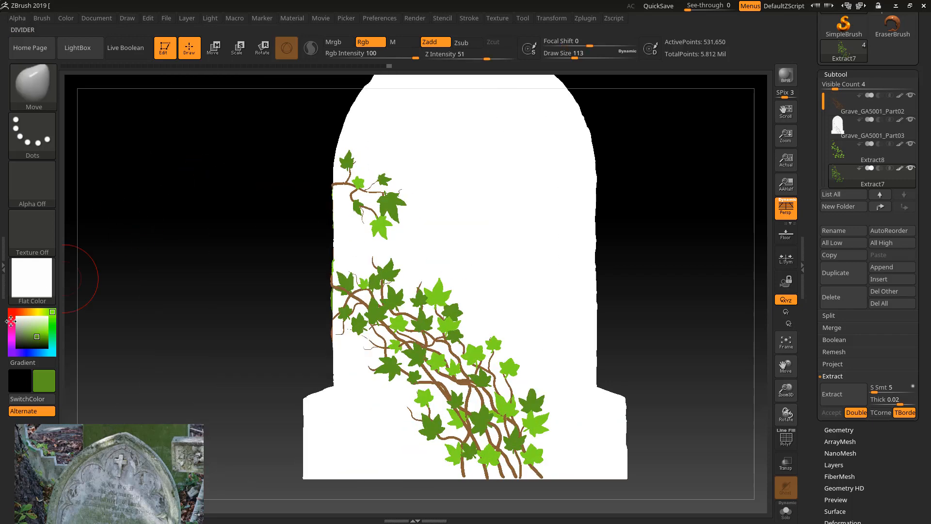
{"action": "left_click", "coordinate": [32, 277]}
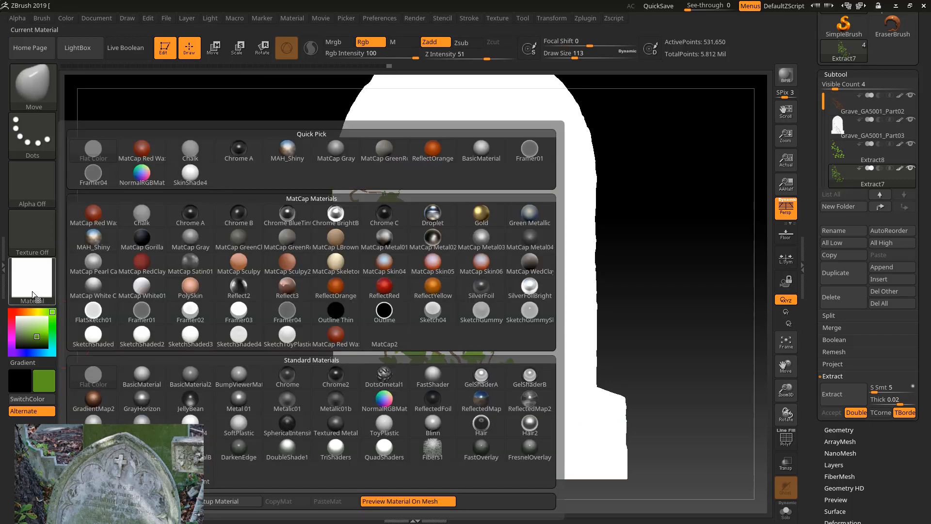
{"action": "left_click", "coordinate": [93, 213]}
{"action": "left_click_drag", "start_coordinate": [160, 262], "coordinate": [165, 251]}
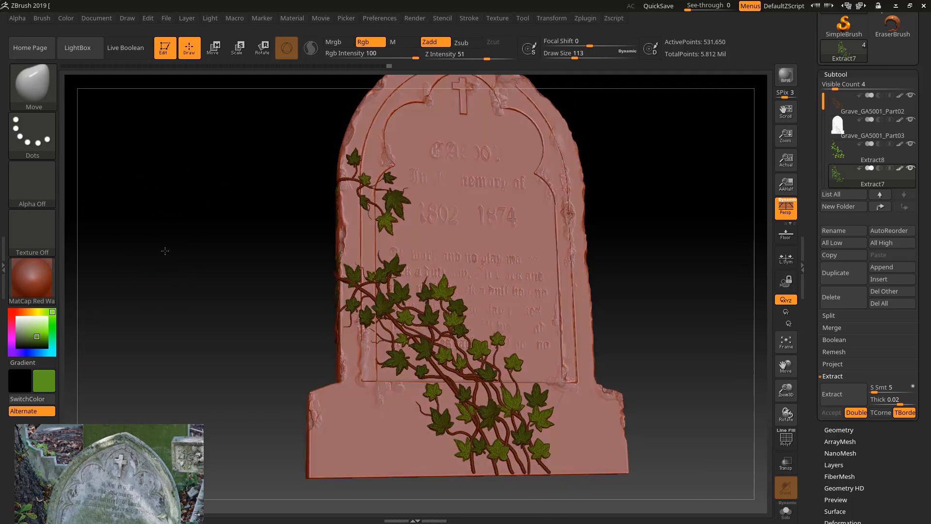
Step: Switch the material to BasicMaterial and frame the whole gravestone from the front
{"action": "left_click", "coordinate": [46, 287]}
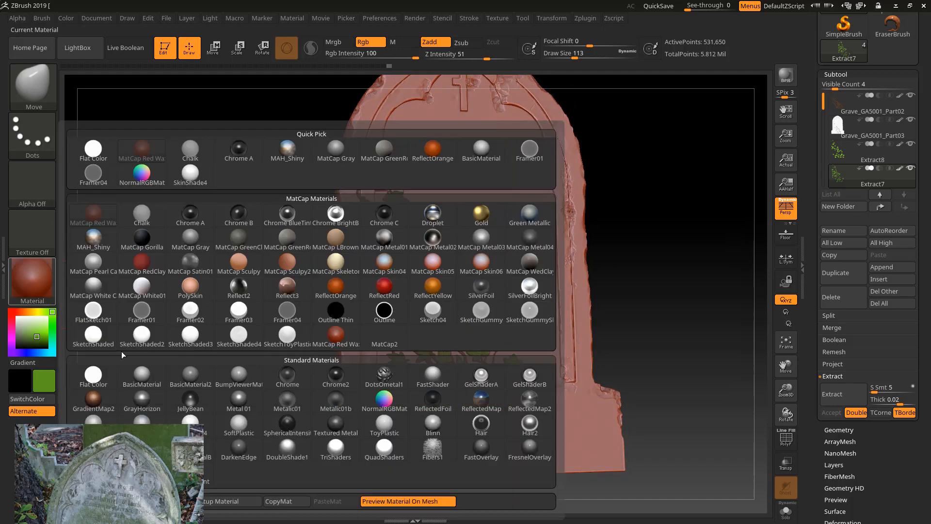
{"action": "left_click", "coordinate": [141, 388]}
{"action": "left_click_drag", "start_coordinate": [155, 282], "coordinate": [289, 260]}
{"action": "left_click_drag", "start_coordinate": [794, 395], "coordinate": [783, 375]}
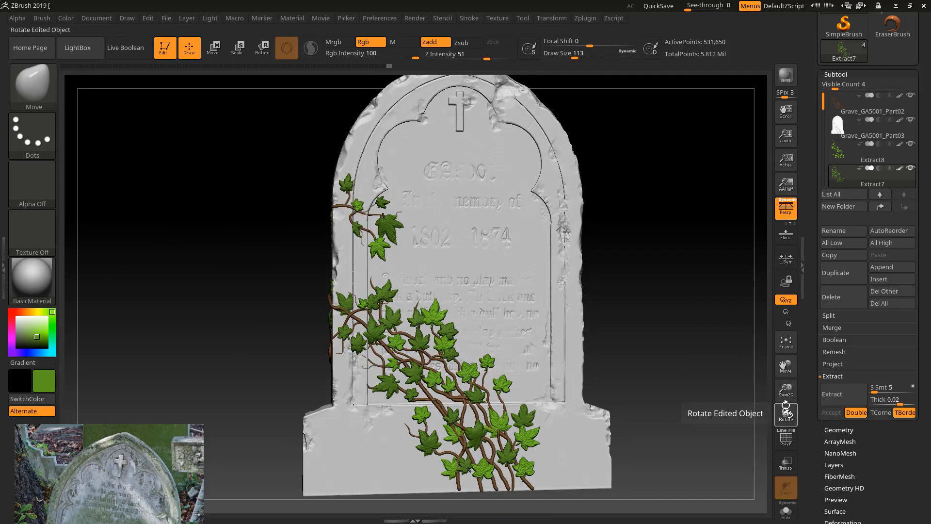
{"action": "left_click_drag", "start_coordinate": [786, 413], "coordinate": [780, 380]}
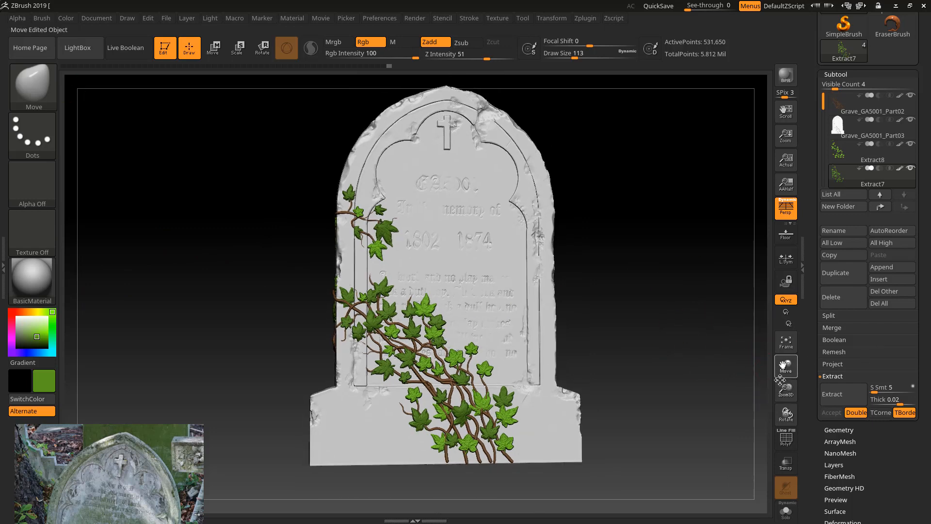
{"action": "left_click_drag", "start_coordinate": [688, 354], "coordinate": [679, 354]}
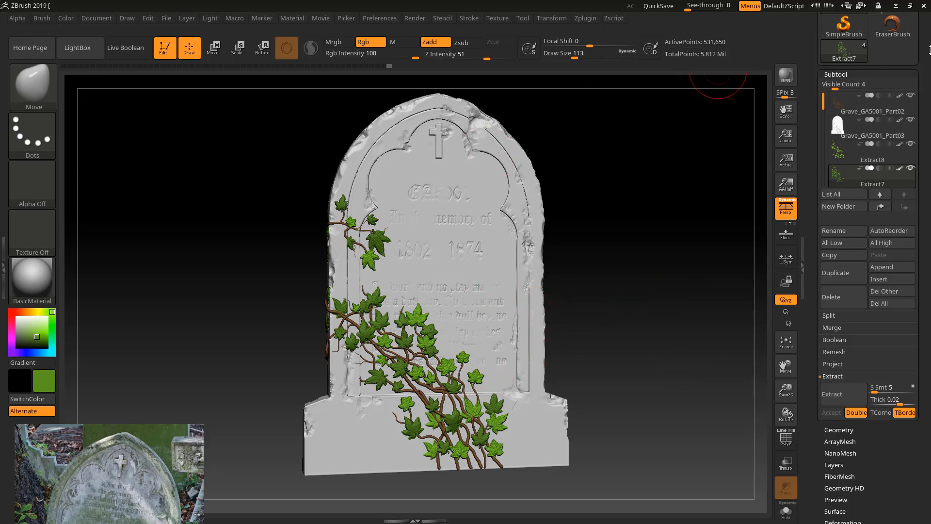
Step: Bring up the tool's save and export options and open the Windows Start menu
{"action": "left_click_drag", "start_coordinate": [814, 102], "coordinate": [814, 329]}
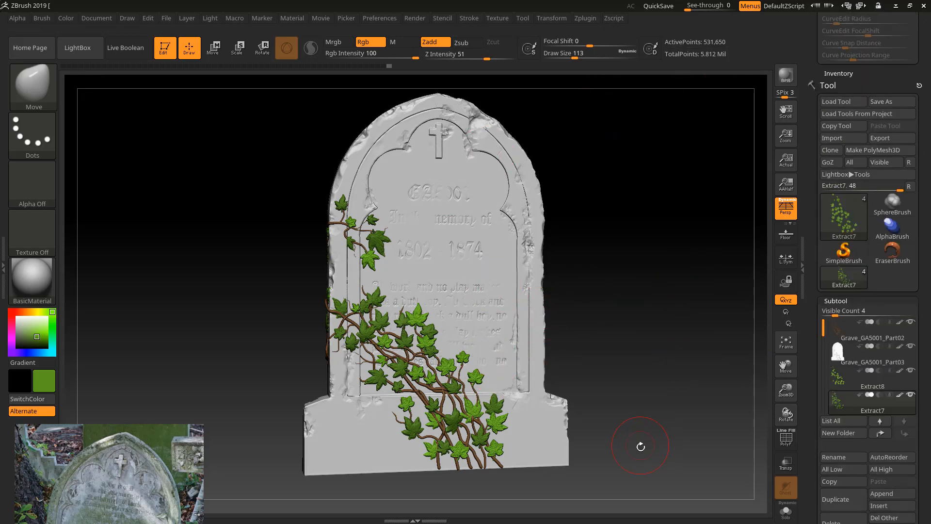
{"action": "key", "text": "super"}
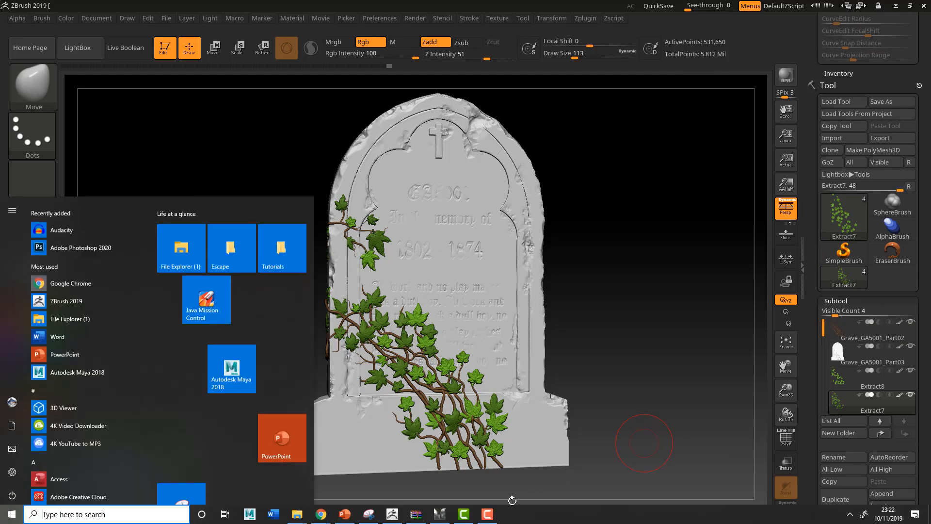